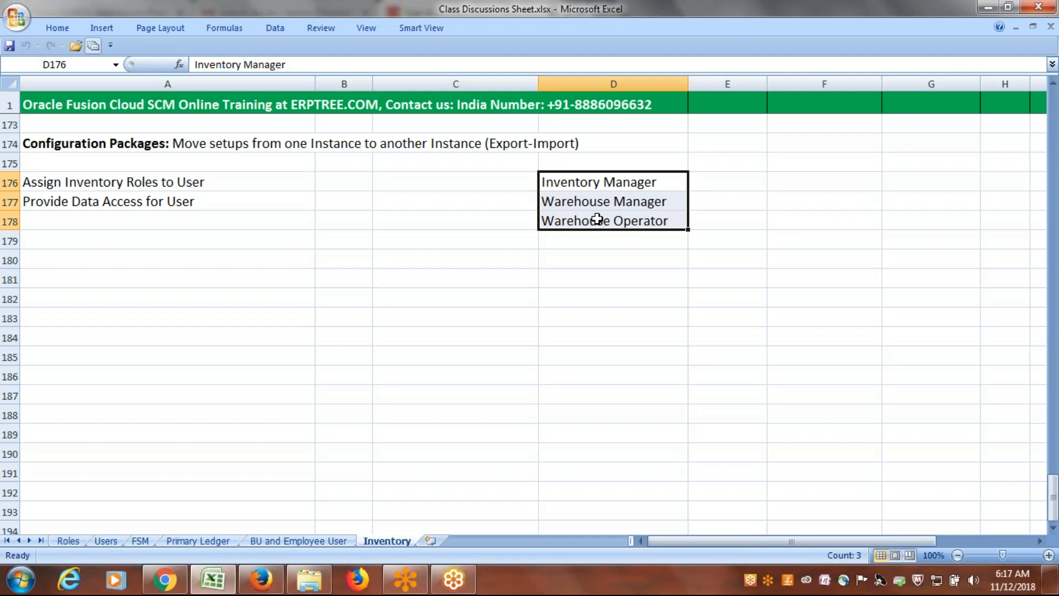
left_click(163, 188)
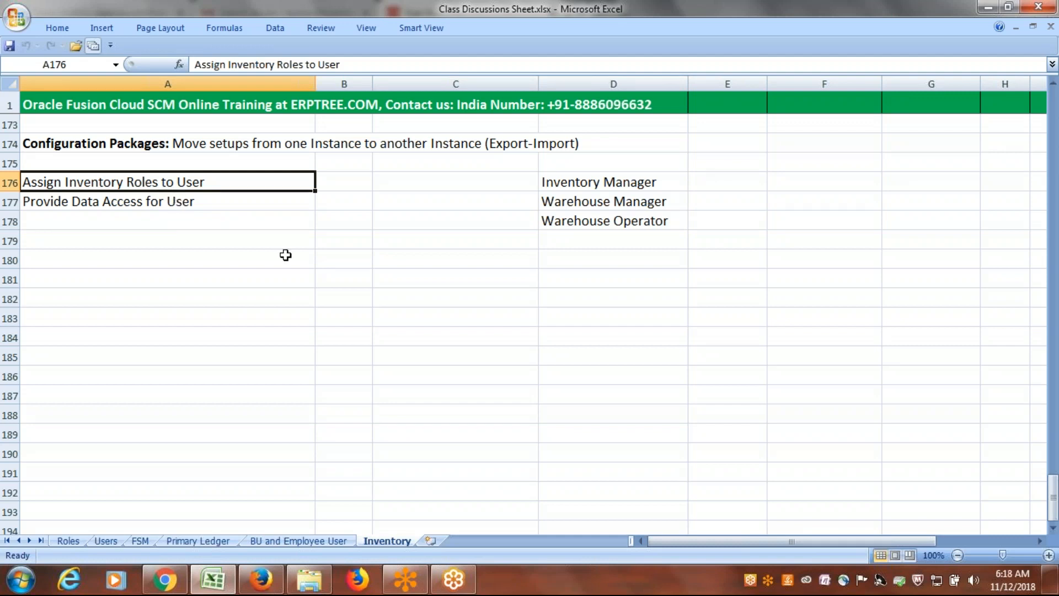
left_click_drag(609, 182, 623, 220)
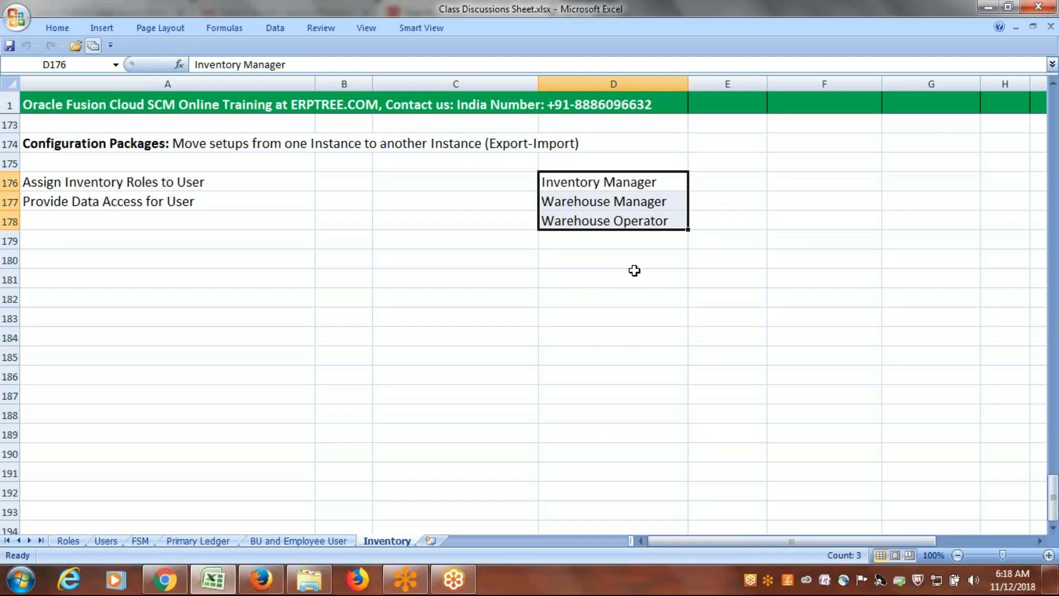
left_click_drag(640, 185, 648, 222)
left_click(156, 185)
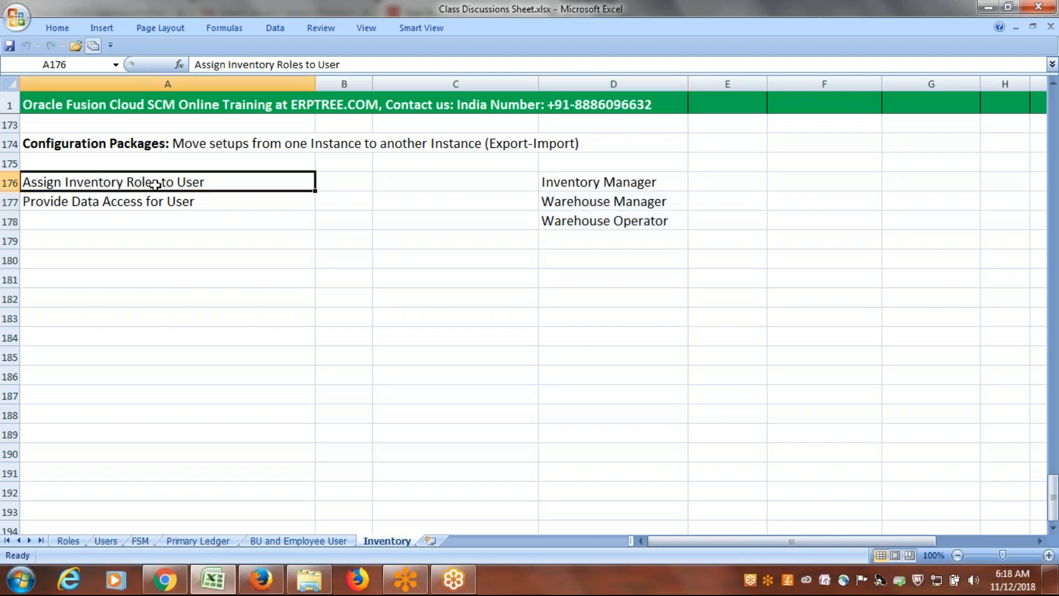
left_click(187, 202)
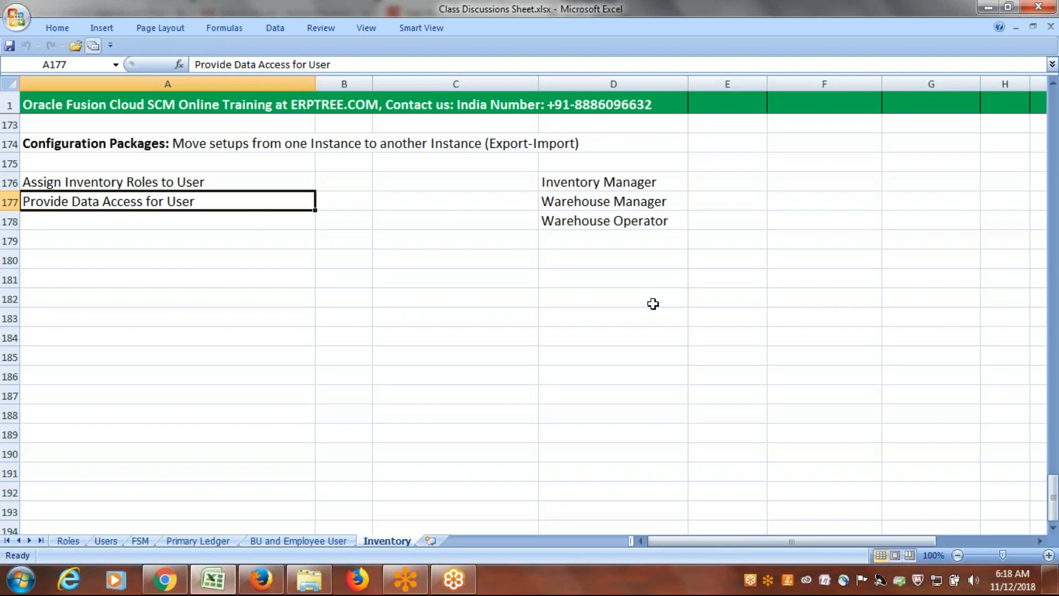
Enter "Misc. Receipt" in cell A179, below the user role and data access notes
left_click(158, 244)
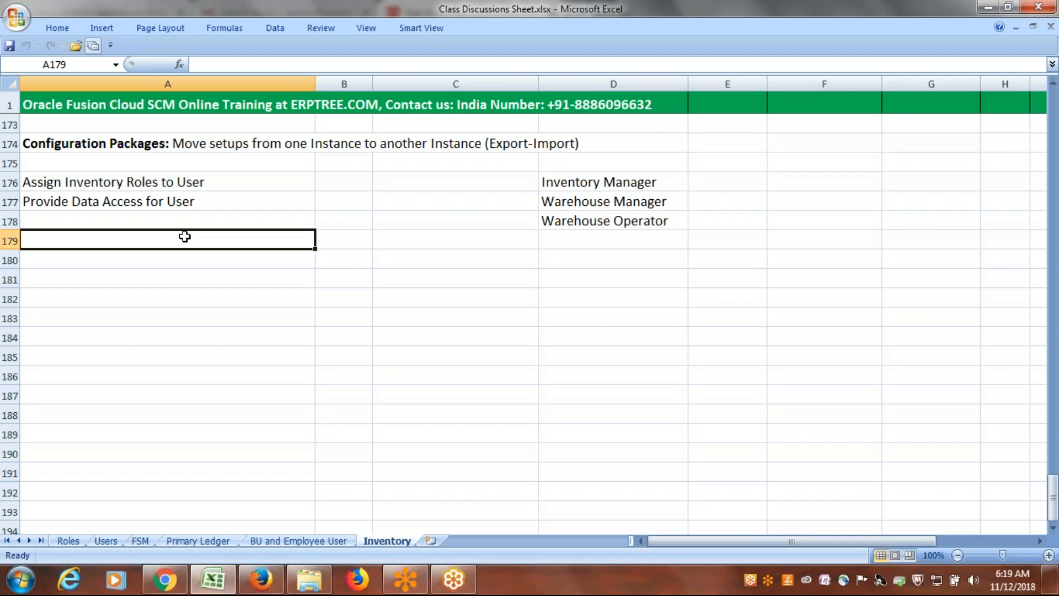
type("Misc.")
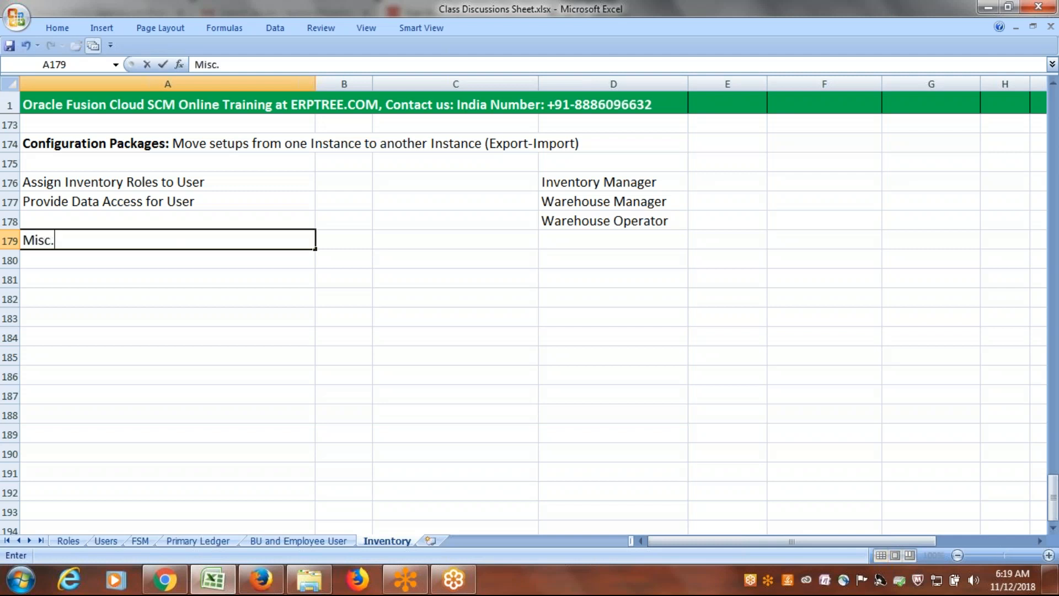
type(" Receipt")
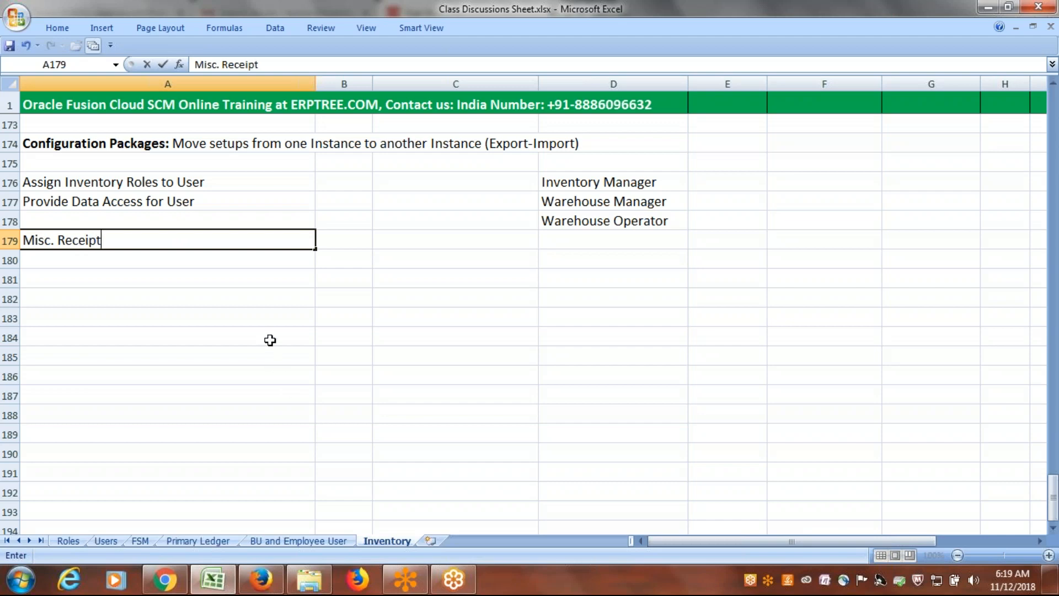
left_click(270, 340)
Mark the Receipt/GRN entry under Inventory Transactions as "Pending" in cell B122
scroll(267, 333, "up", 18)
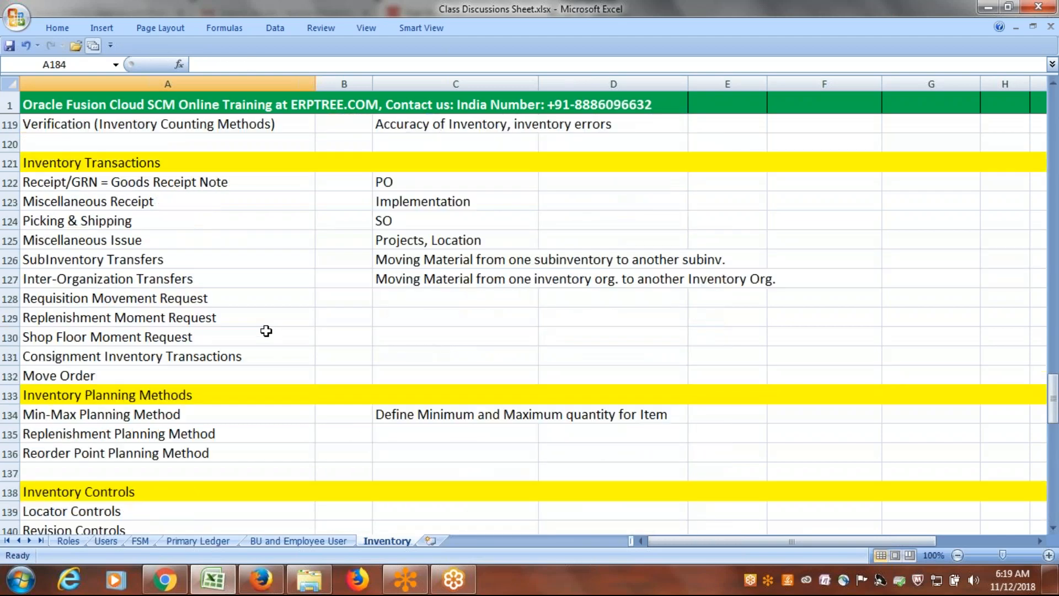
scroll(266, 331, "up", 2)
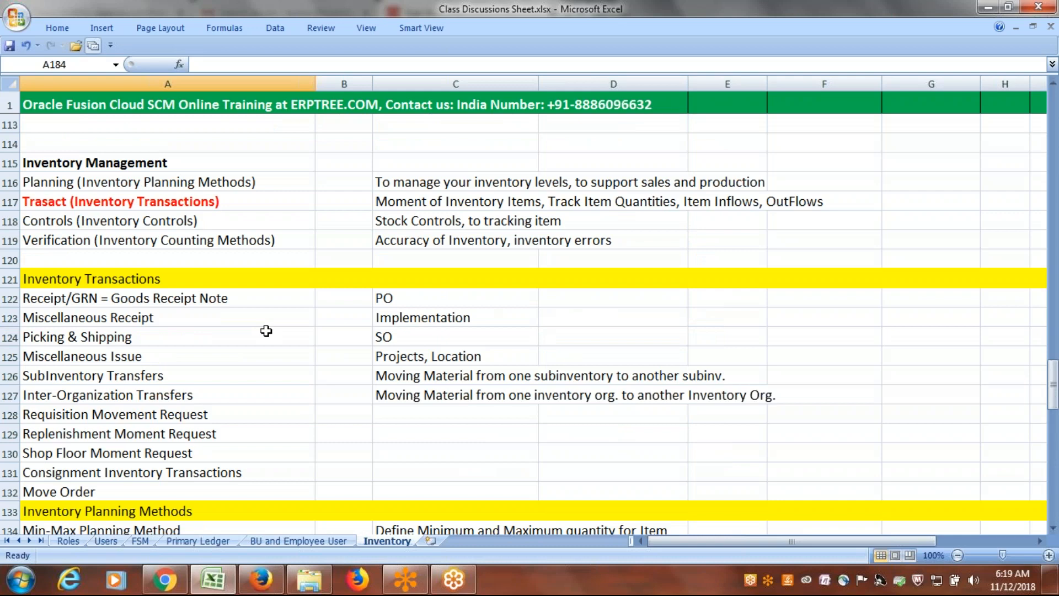
scroll(267, 330, "down", 1)
left_click(165, 237)
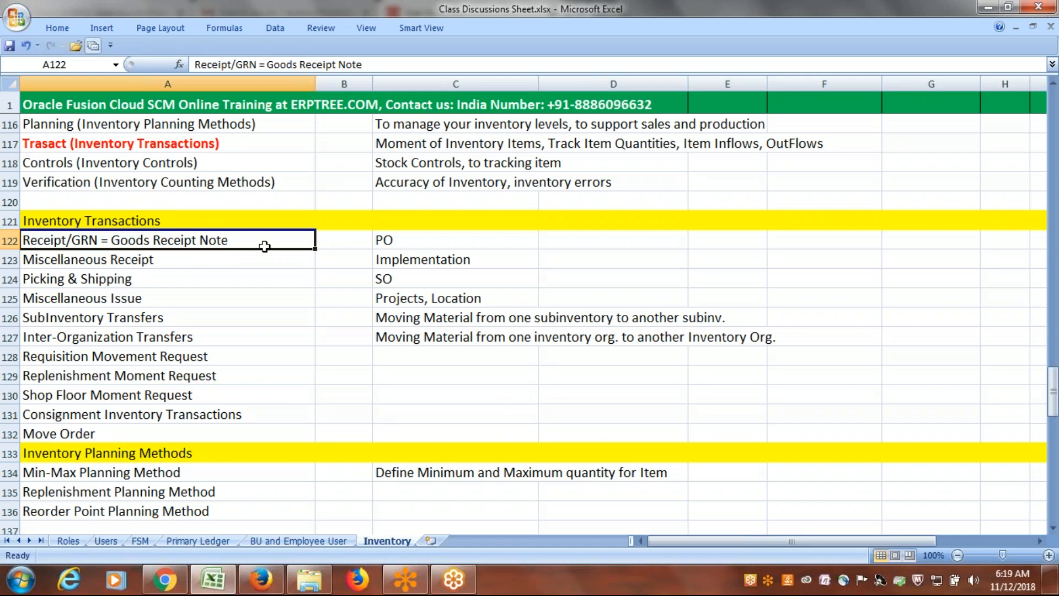
left_click(325, 239)
type("Pending")
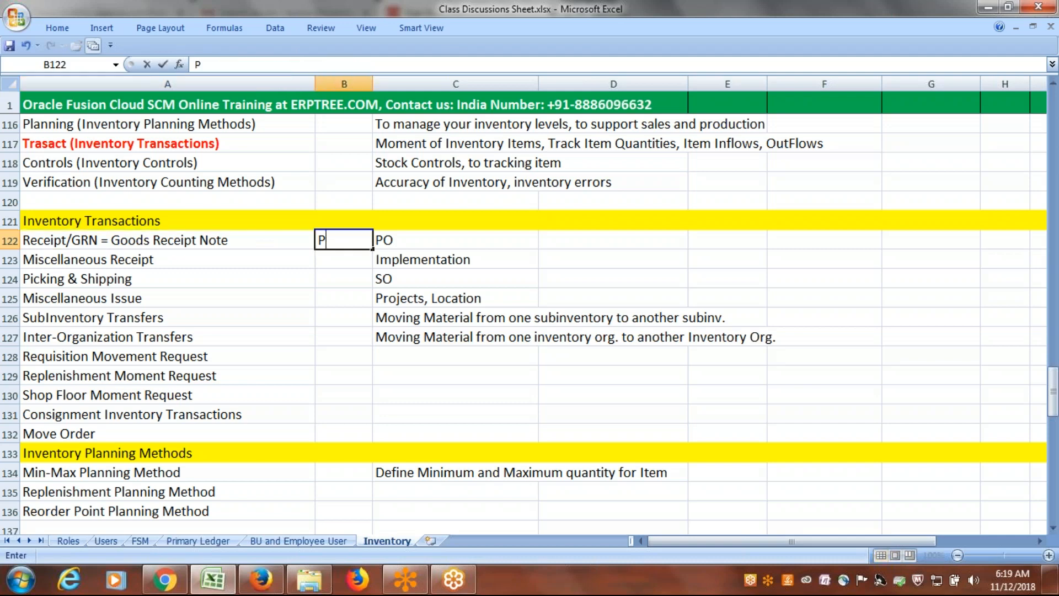
Copy the Miscellaneous Receipt entry from the Inventory Transactions list into cell A182
left_click(173, 258)
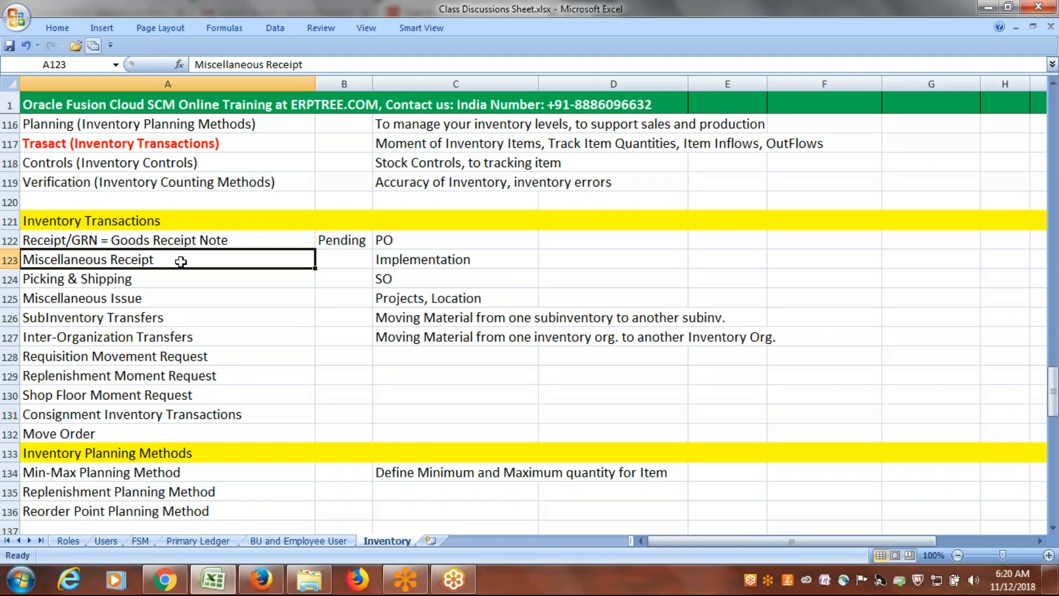
key("ctrl+c")
scroll(286, 320, "down", 7)
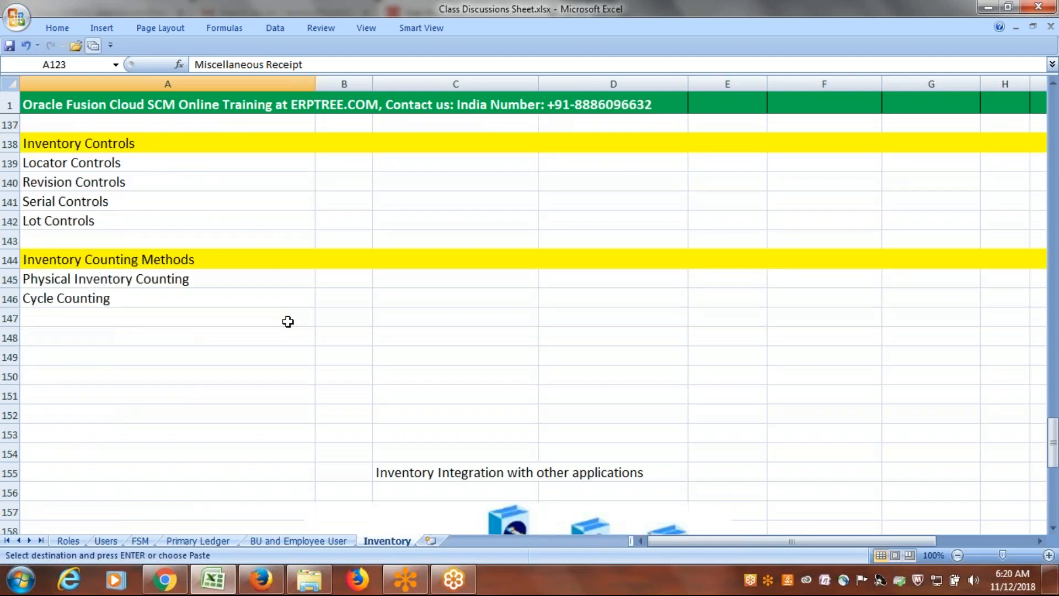
scroll(288, 329, "down", 13)
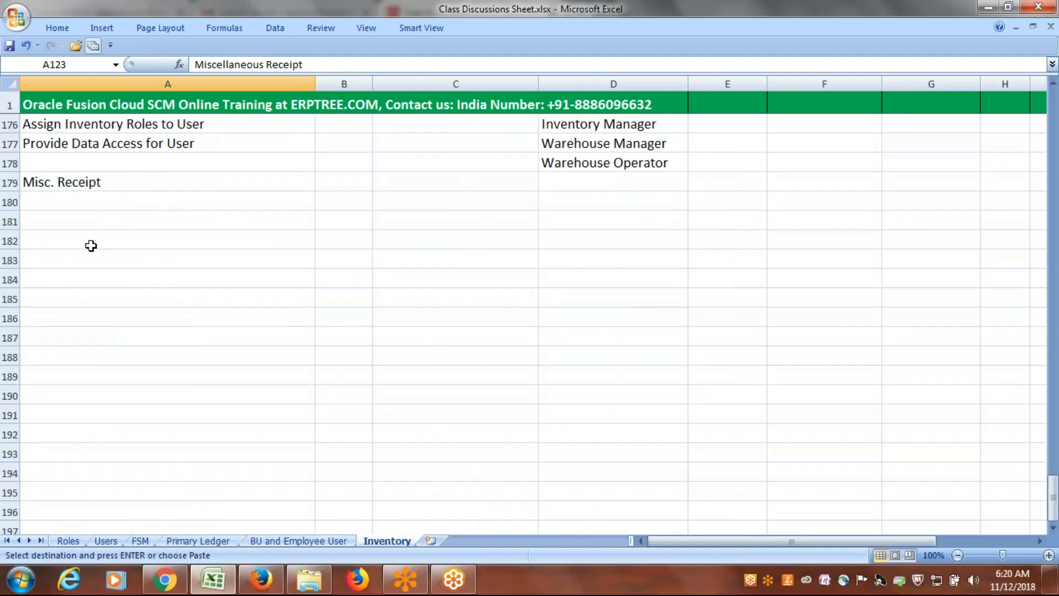
left_click(81, 239)
key("ctrl+v")
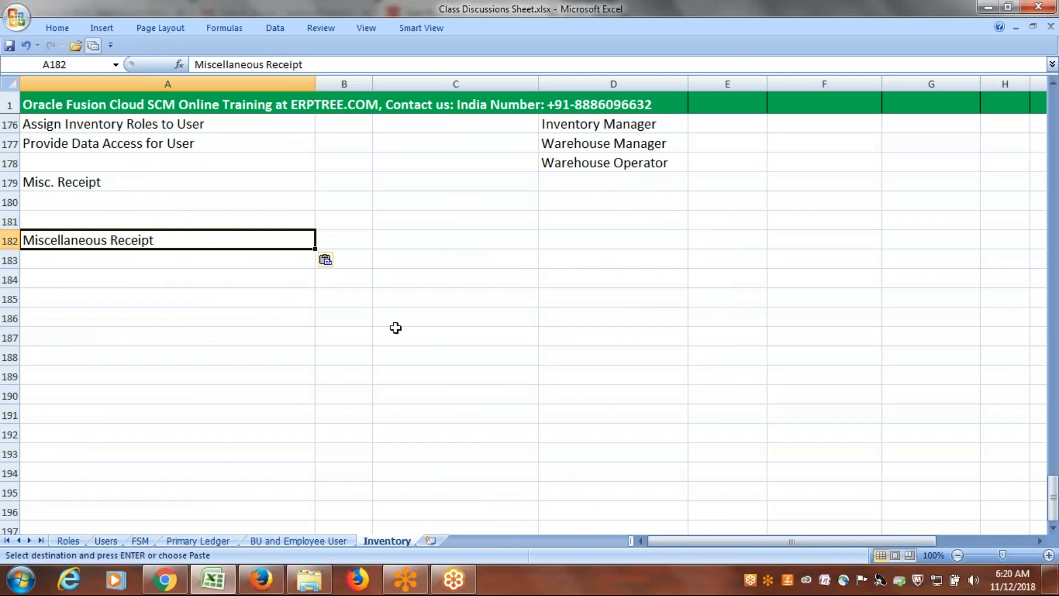
Start the Miscellaneous Receipt description in cell C182 with "Implementation - update On-Hand Qty"
key("Right")
key("Right")
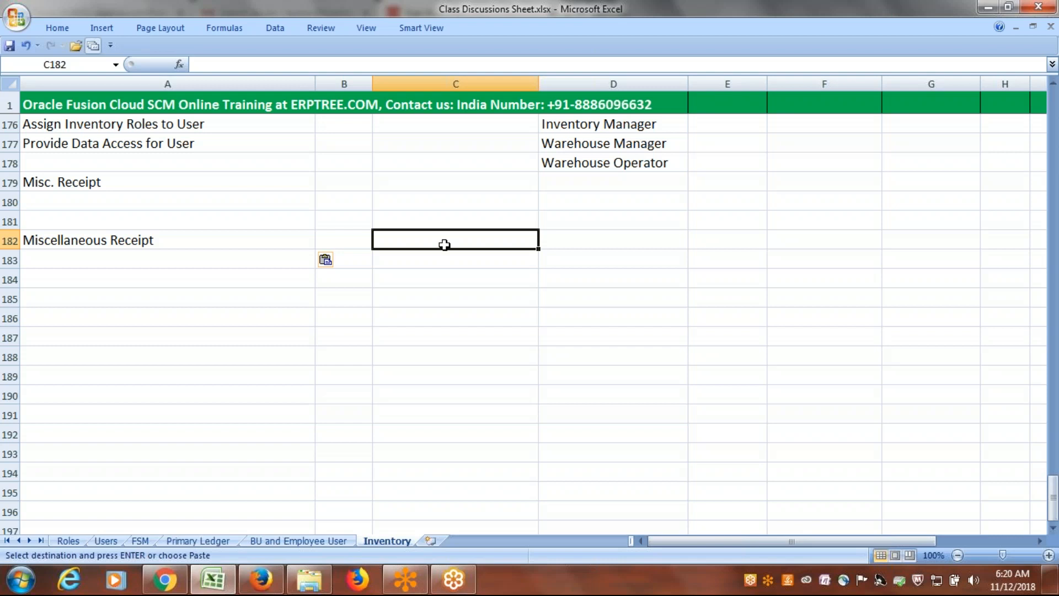
type("Impleme")
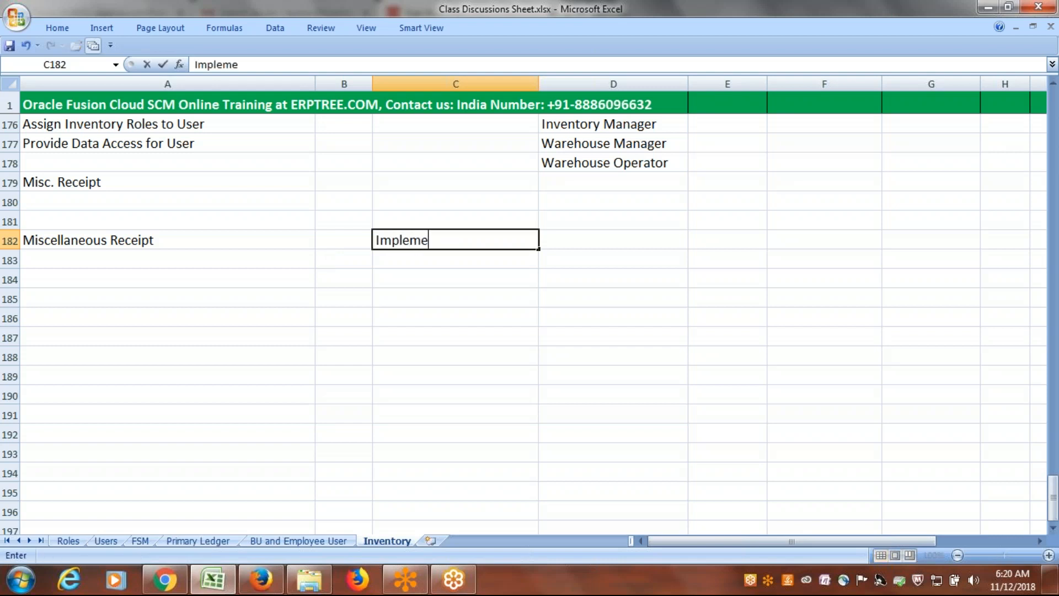
type("ntation")
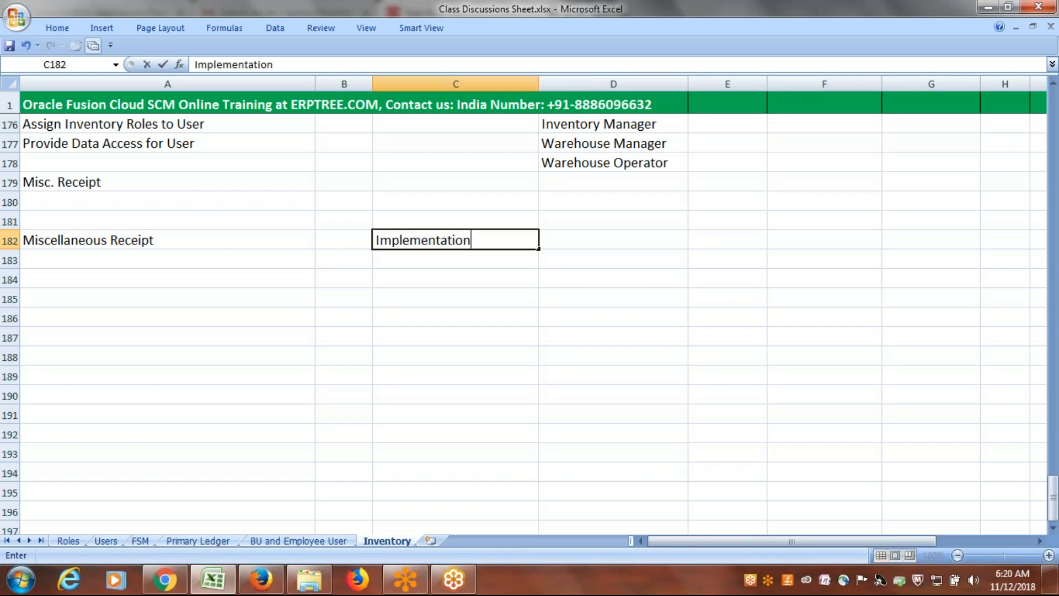
type(" - update")
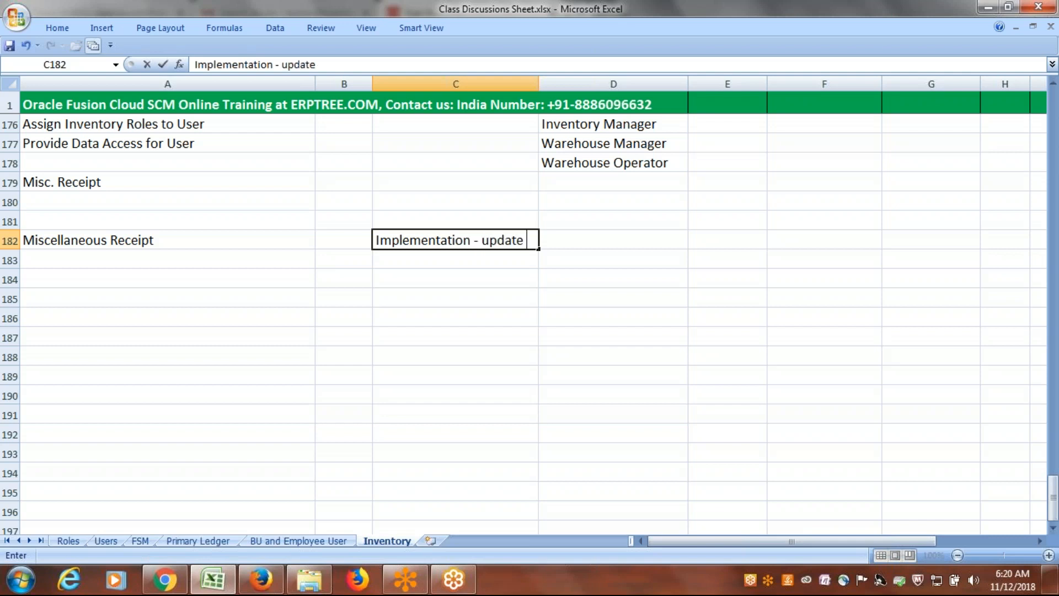
type(" On-Hand ")
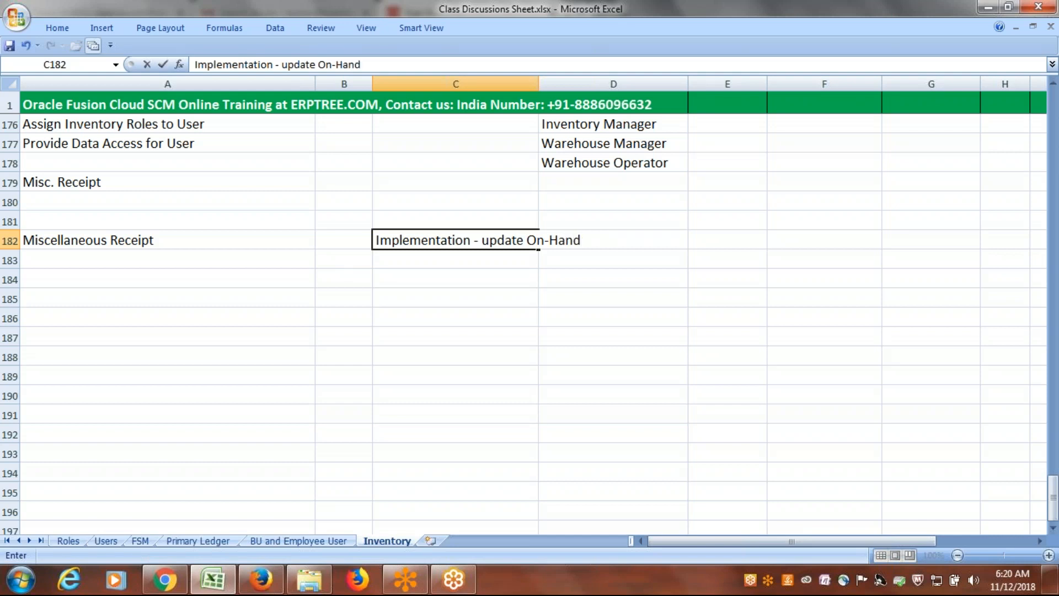
type("Qty")
Complete the description in cell C182 by adding ", Without PO, Returns from Project" and commit the entry
type(",")
type("wl")
key("BackSpace")
key("BackSpace")
type("With")
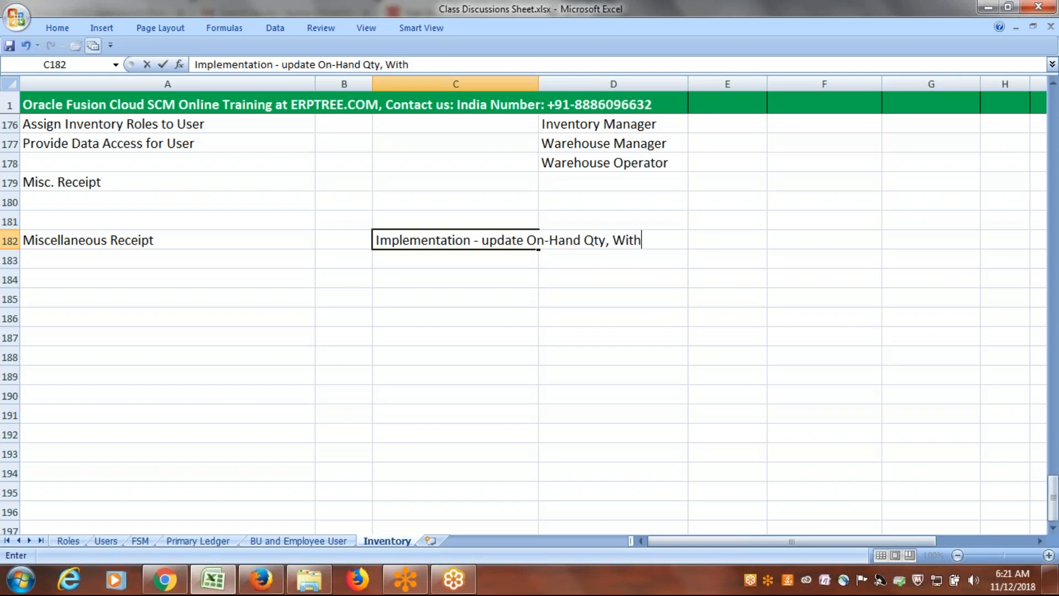
type("out PO")
type(",")
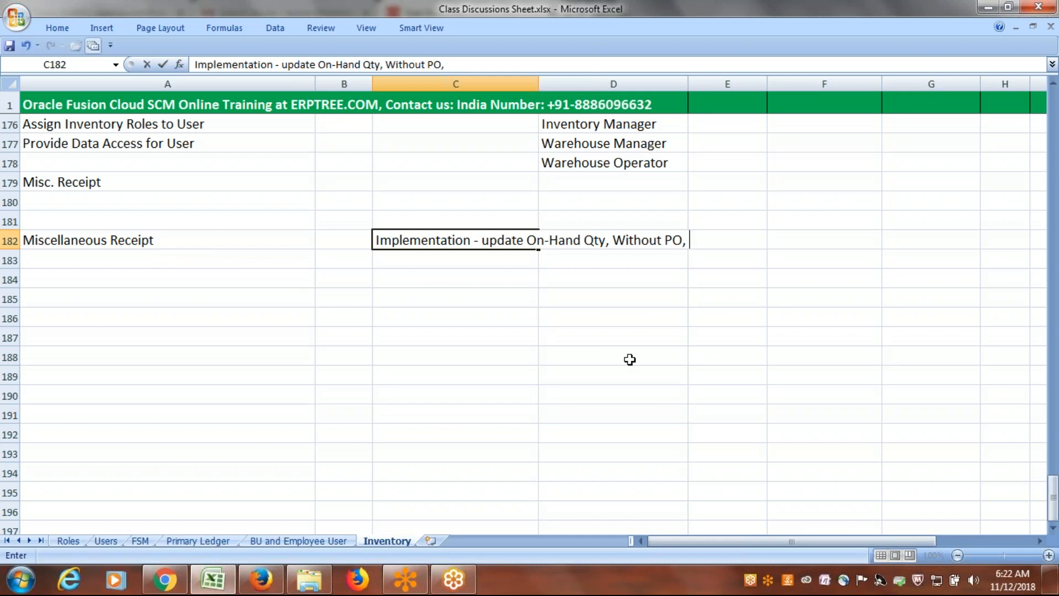
type("Return")
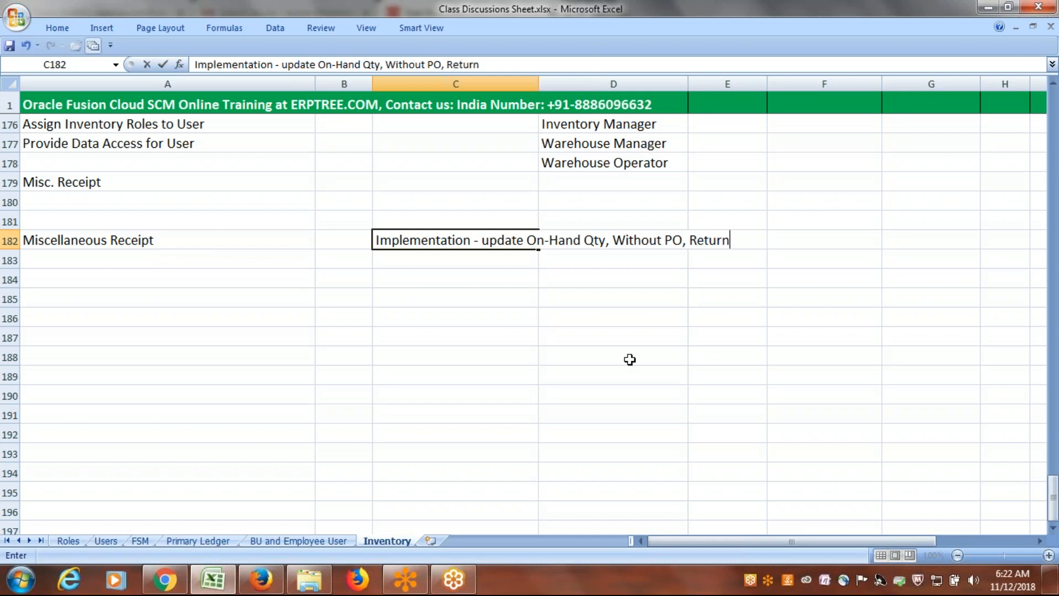
type("s from Pro")
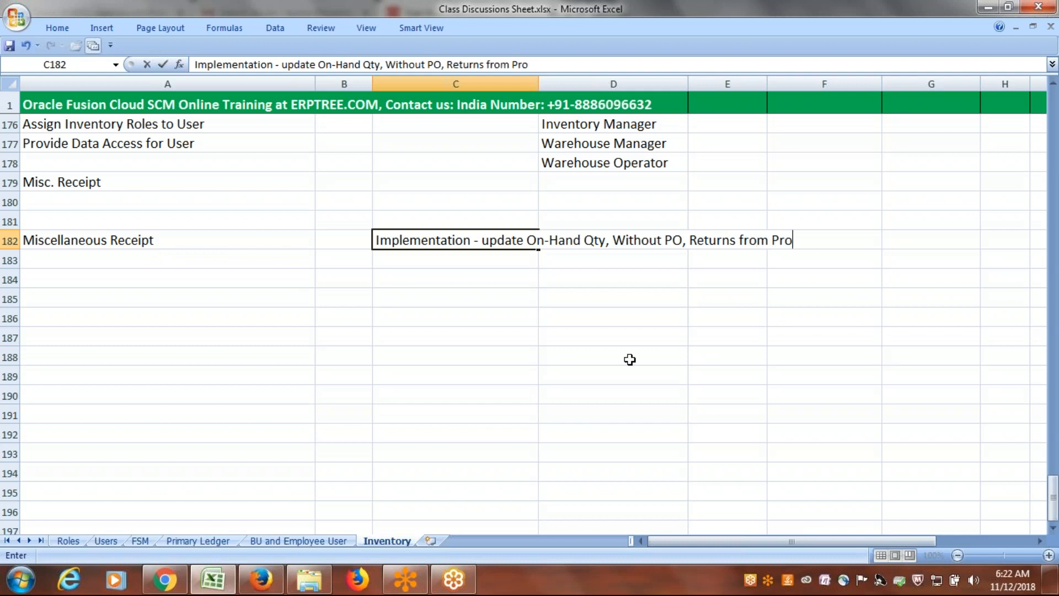
type("ject")
key("ctrl+Return")
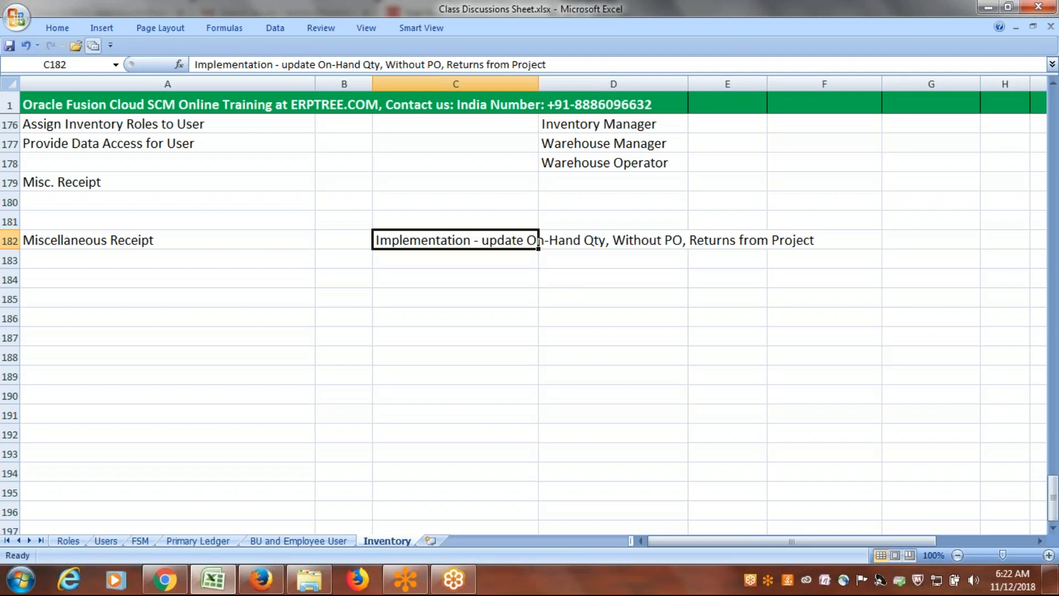
left_click(88, 261)
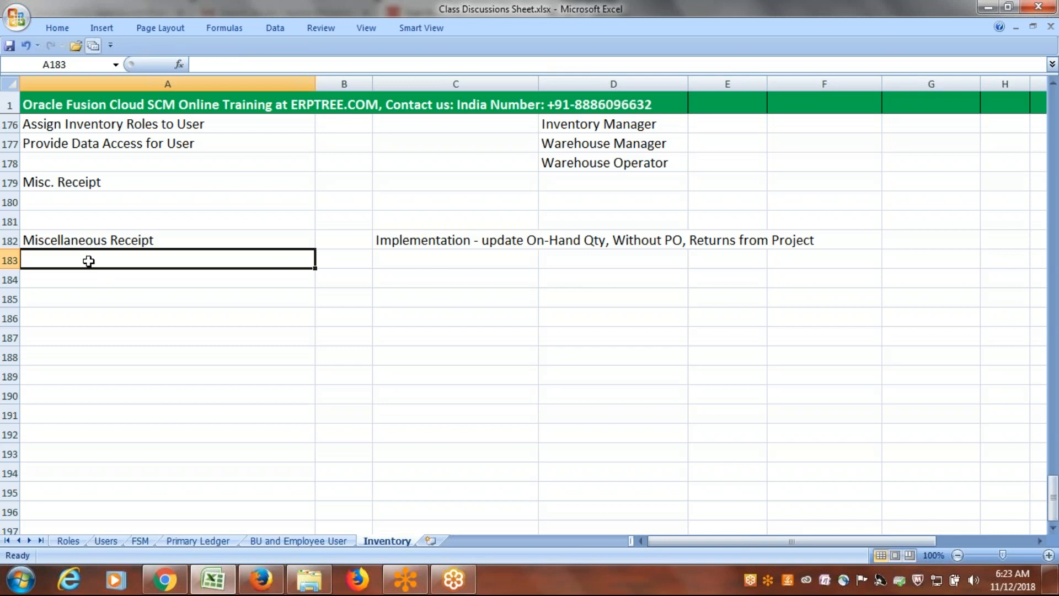
left_click(102, 241)
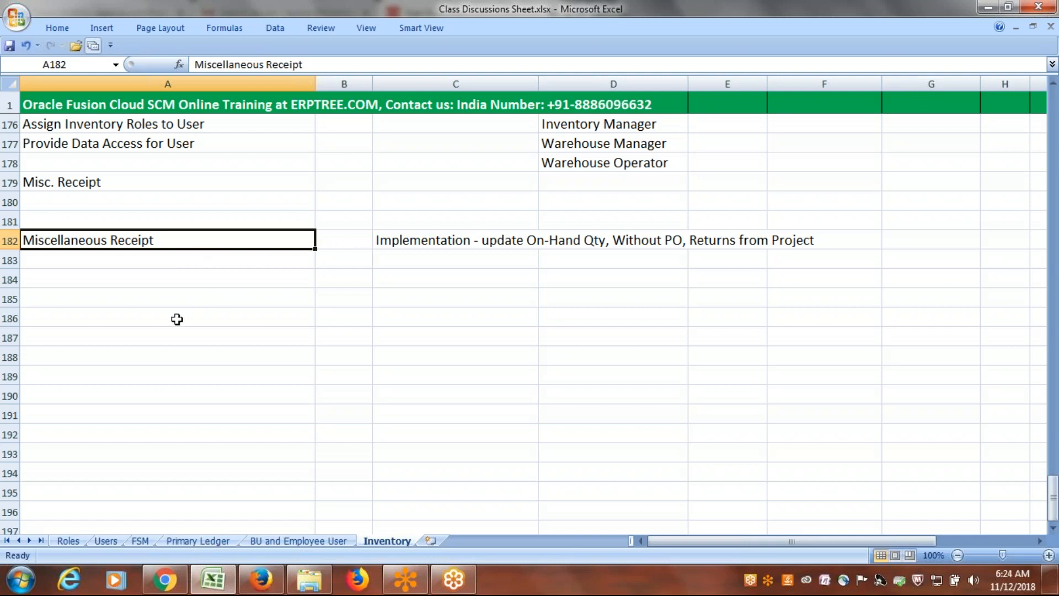
Switch to Oracle Applications in Firefox and open Inventory Management under Warehouse Operations from the Navigator
left_click(261, 579)
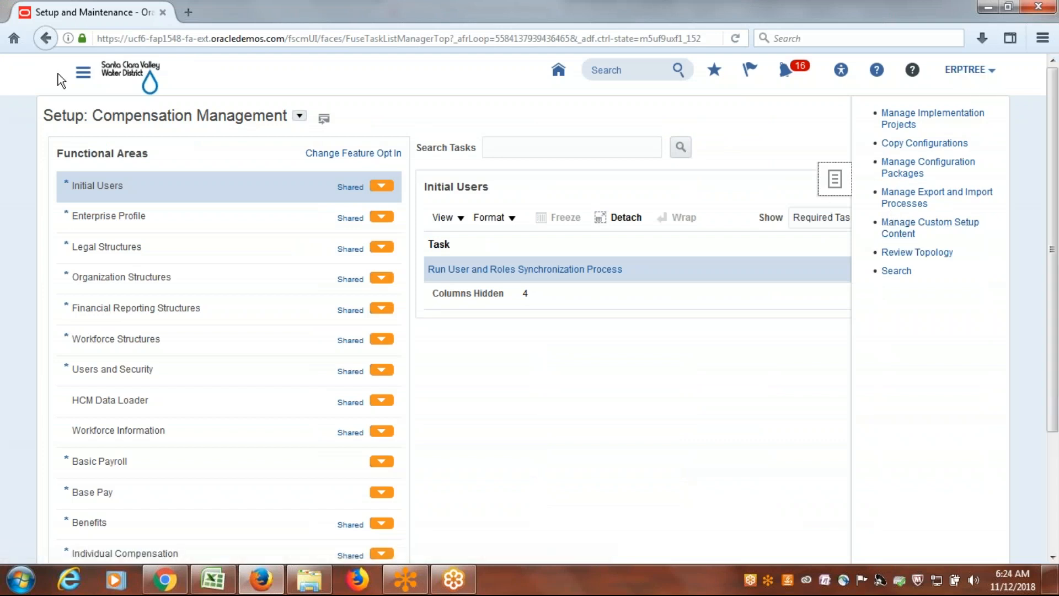
left_click(84, 73)
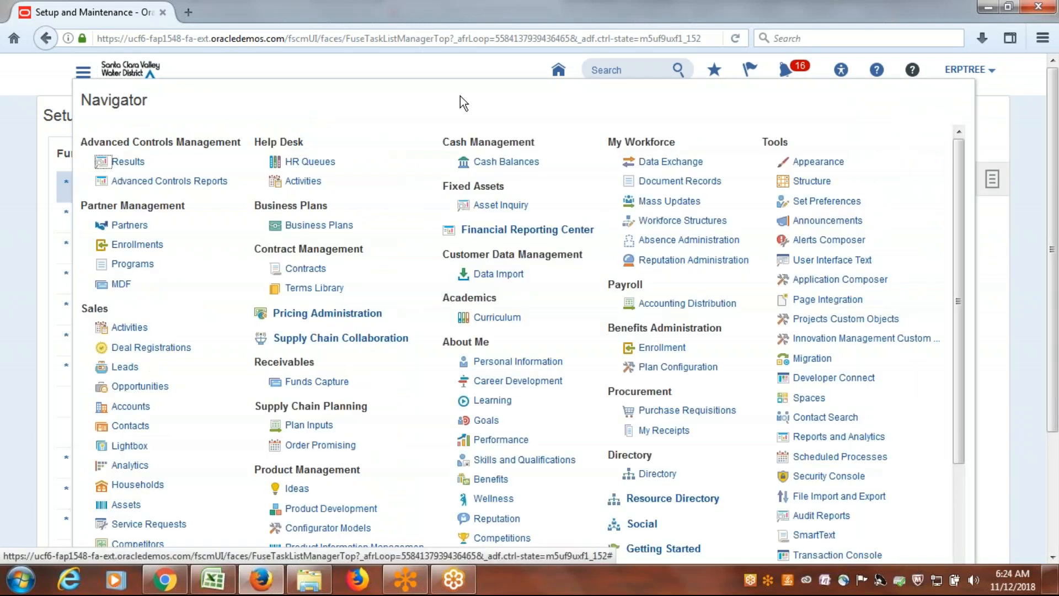
left_click_drag(956, 189, 949, 361)
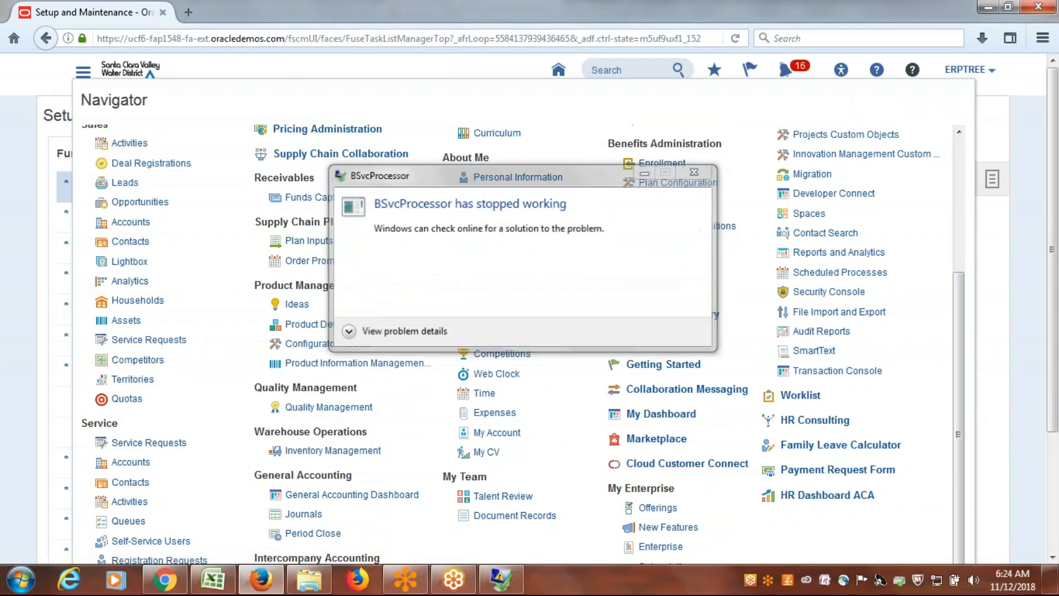
left_click(330, 451)
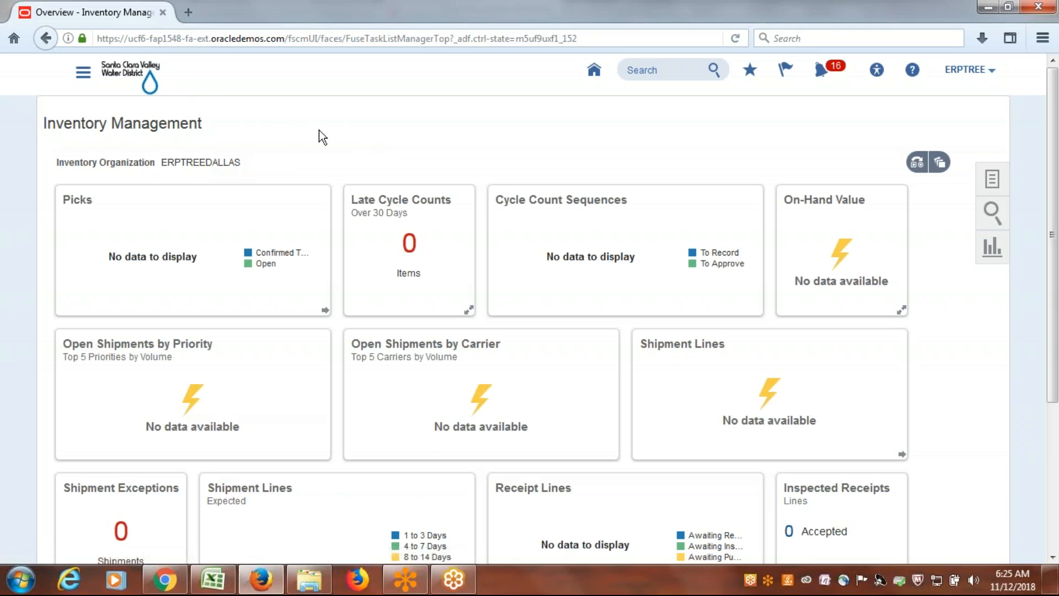
Return to the Oracle Applications home page and look through its application icons
left_click(594, 70)
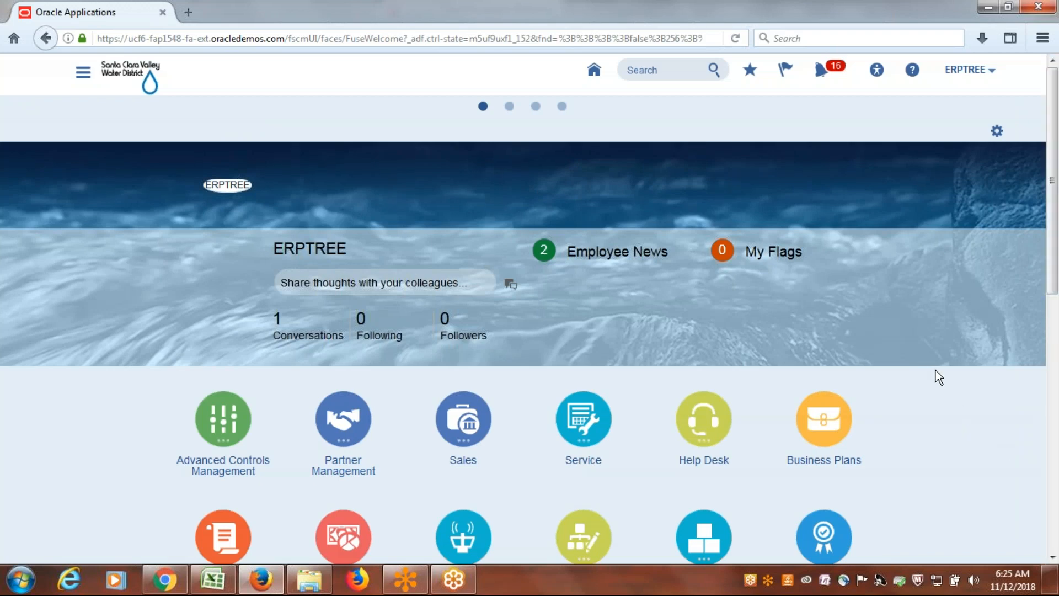
scroll(938, 377, "down", 3)
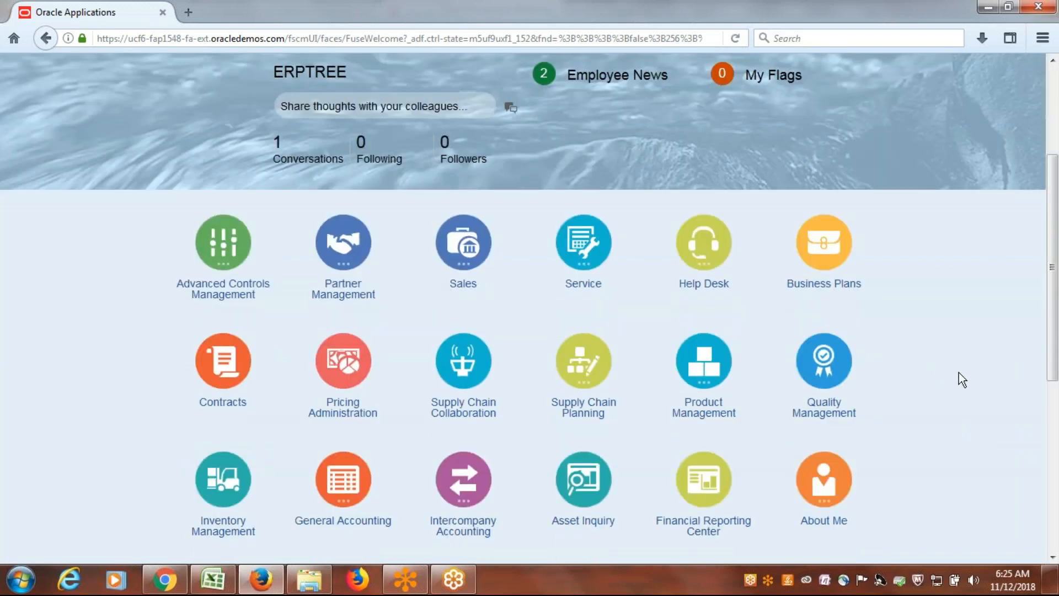
scroll(956, 351, "up", 3)
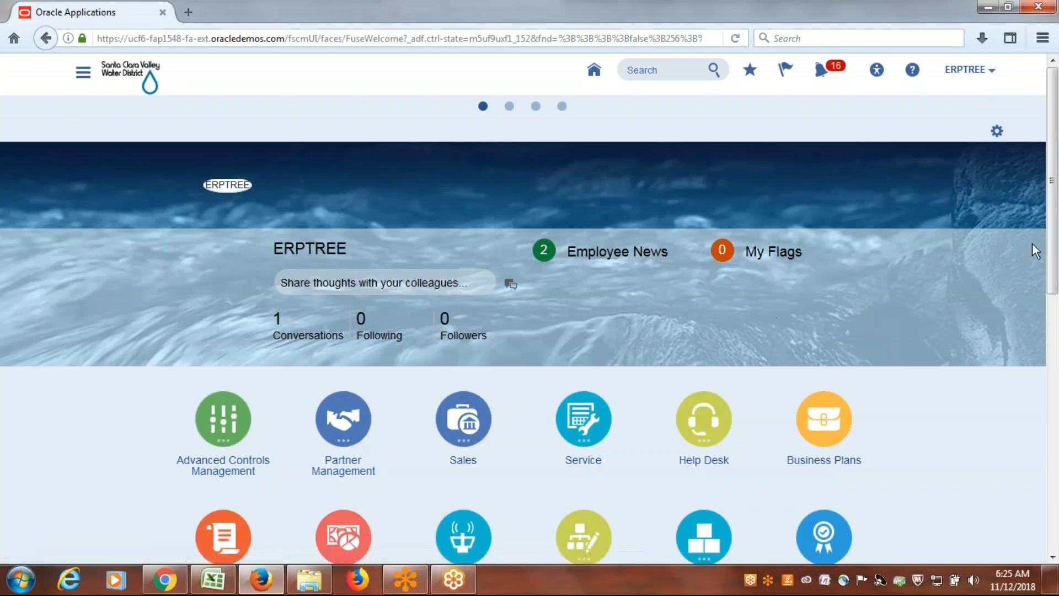
left_click_drag(1054, 201, 1054, 480)
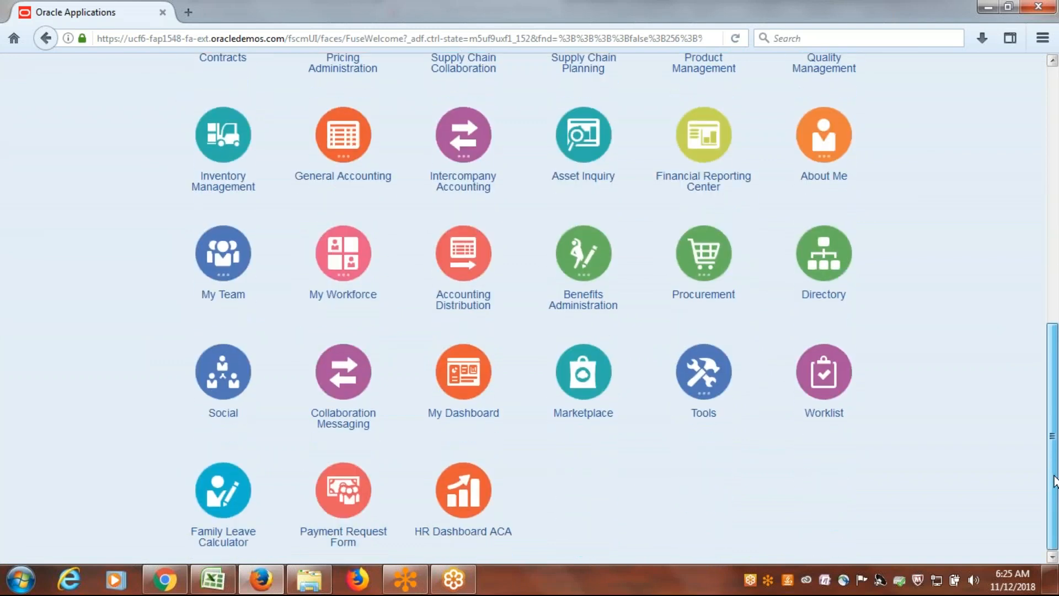
Open Inventory Management from the home page and show its list of inventory tasks
left_click(222, 153)
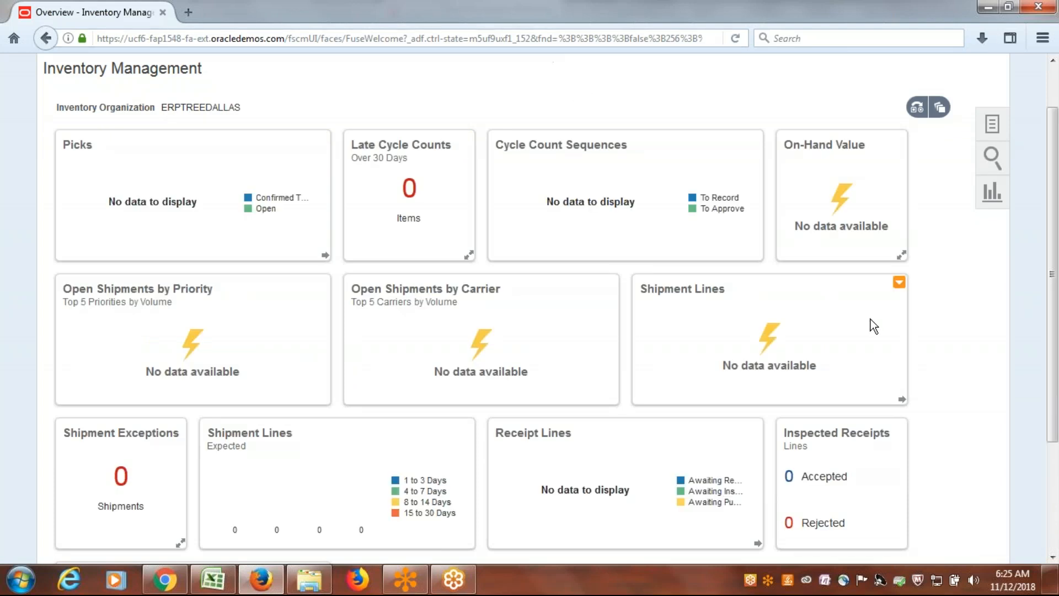
scroll(972, 418, "up", 2)
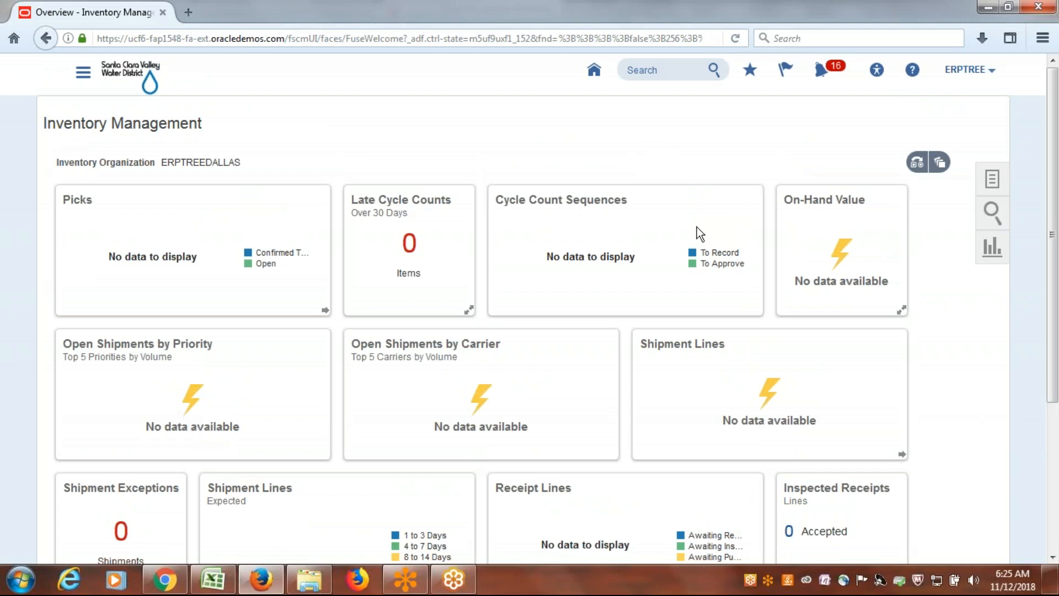
left_click(991, 181)
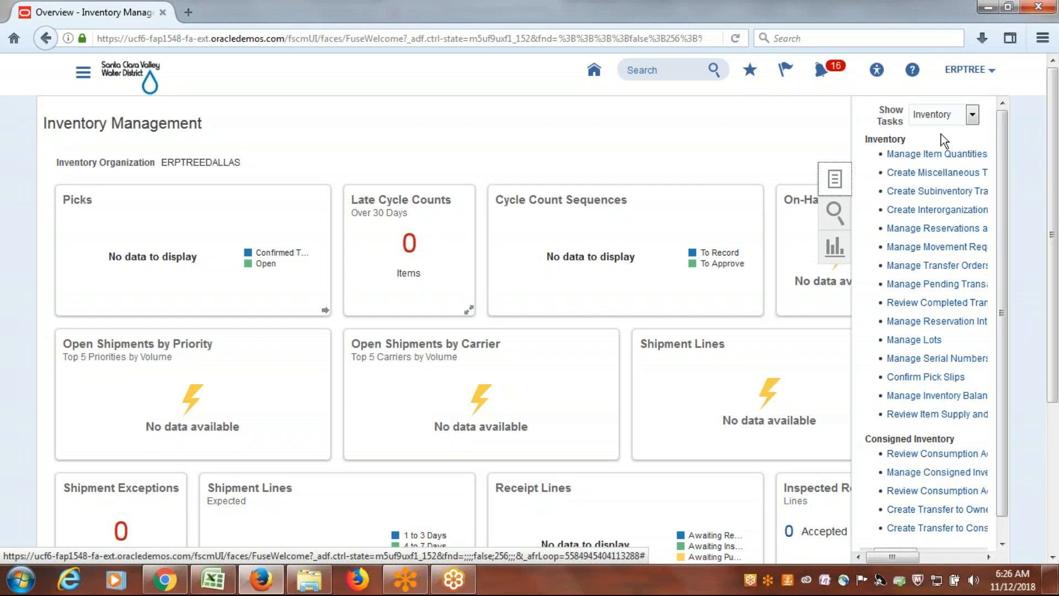
left_click_drag(1002, 154, 1005, 115)
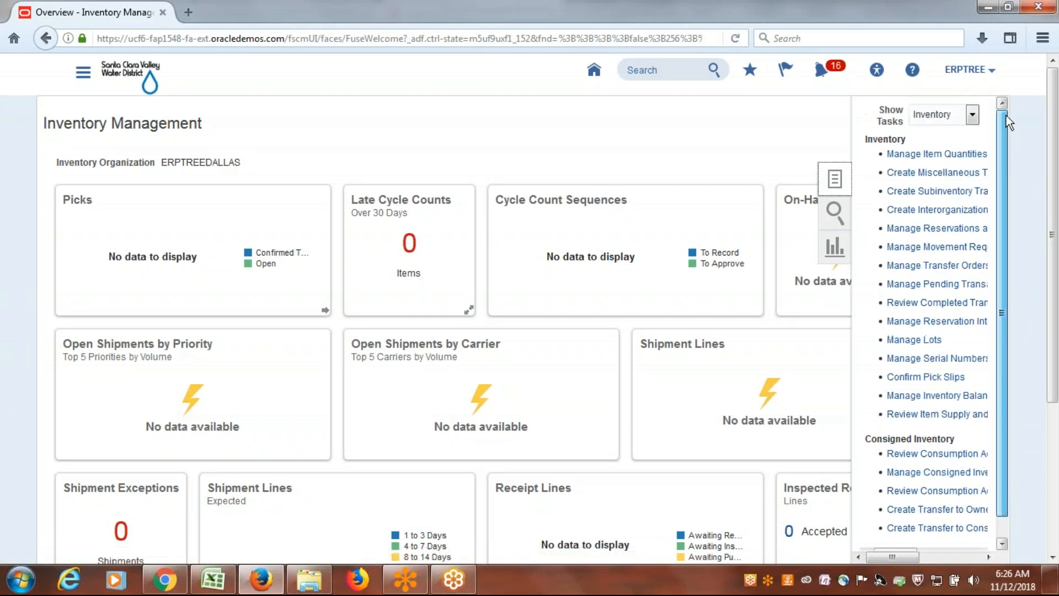
Look through the Counts, Shipments, Picks and Receipts task lists, and return to the Inventory tasks
left_click(973, 114)
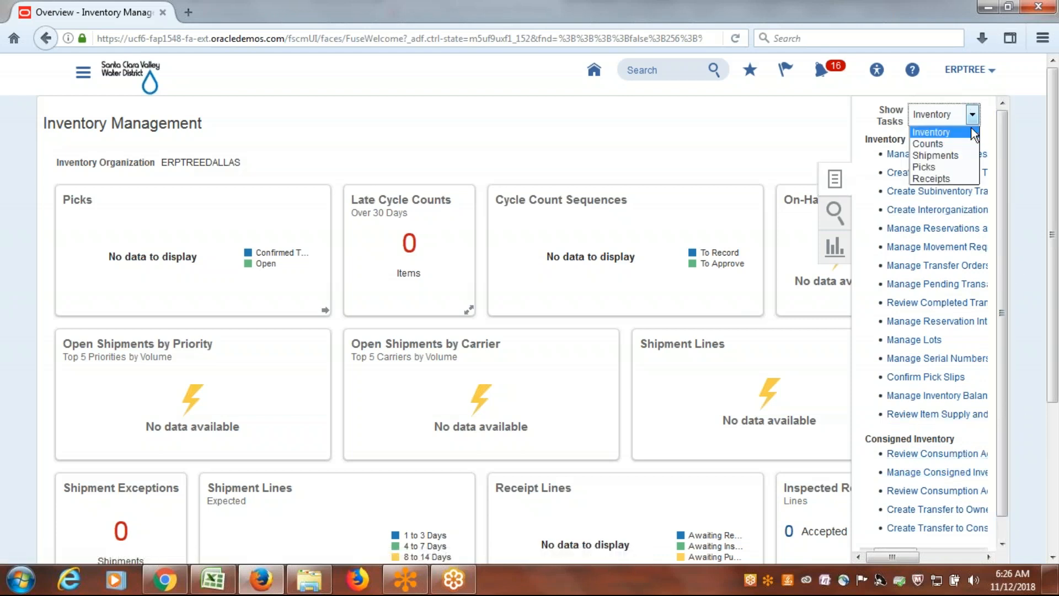
left_click(940, 146)
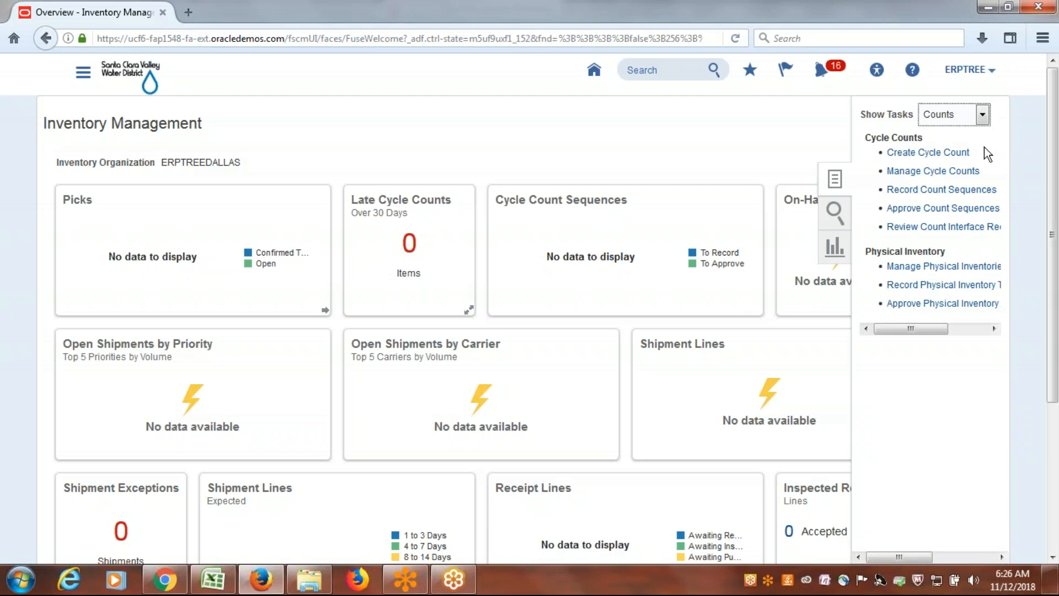
left_click(984, 113)
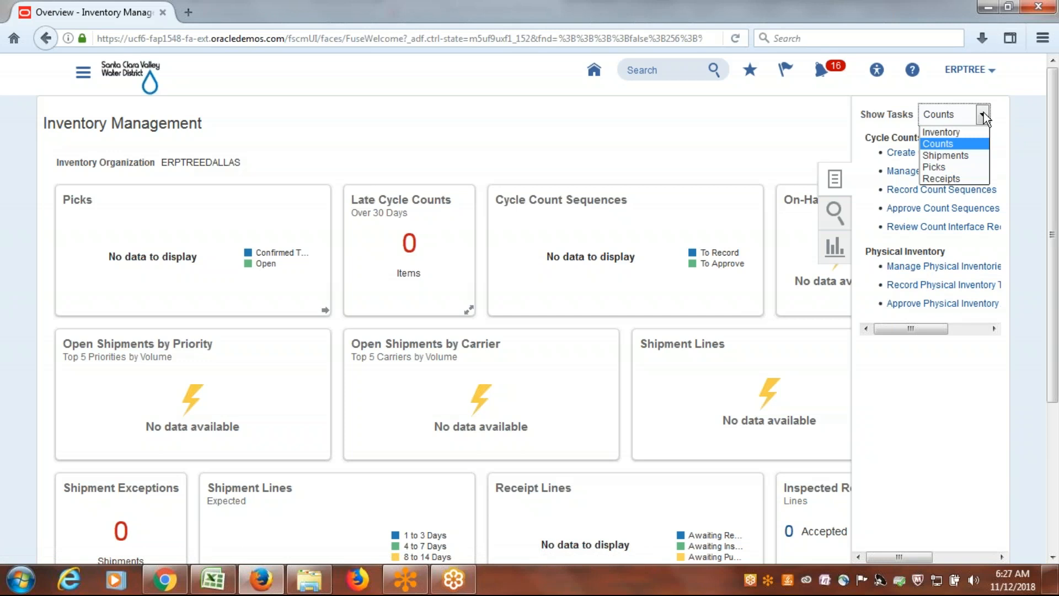
left_click(976, 154)
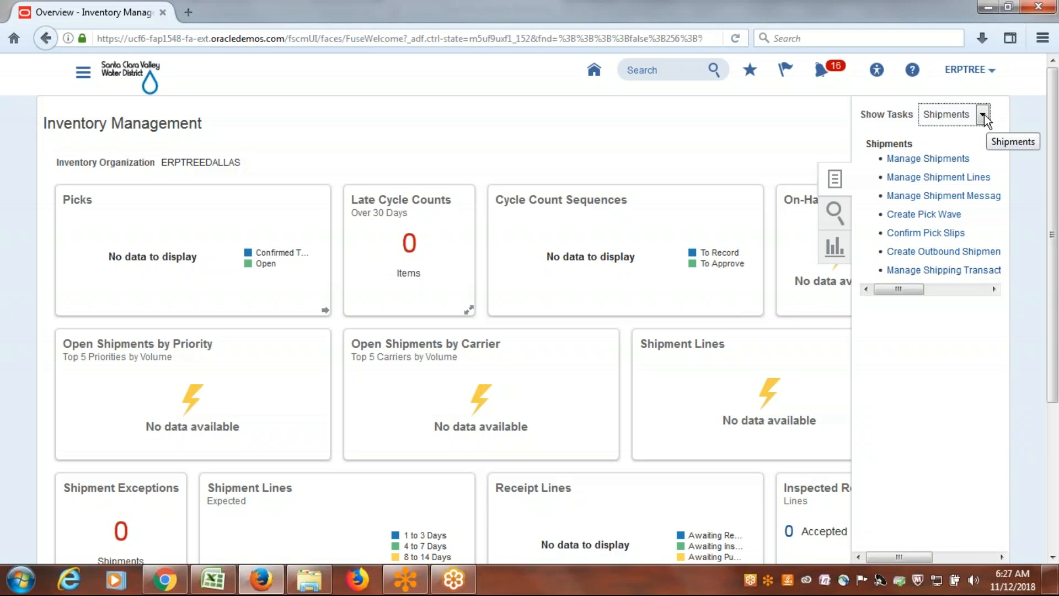
left_click(983, 114)
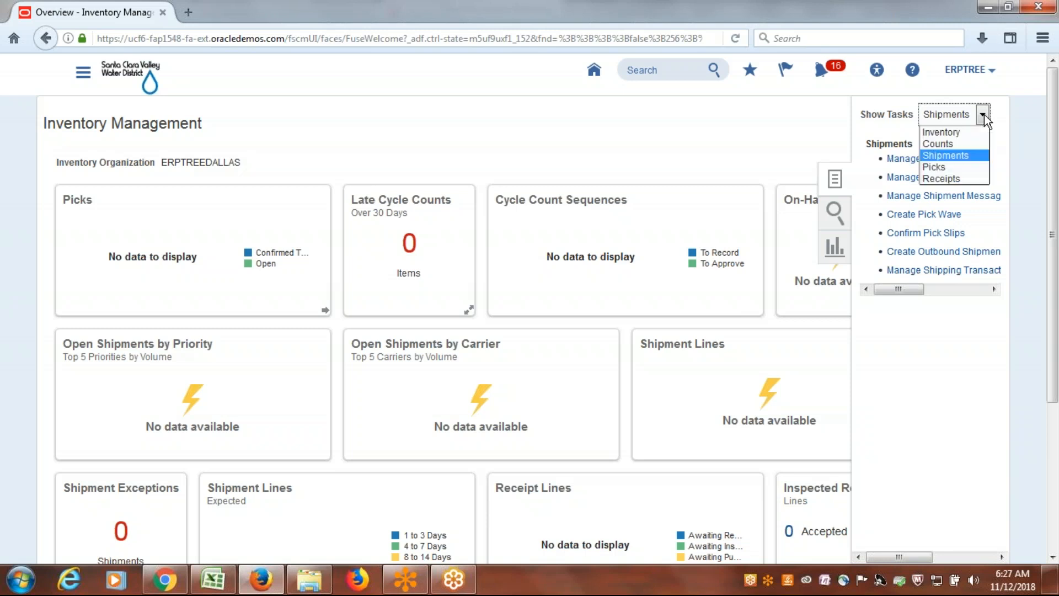
left_click(959, 167)
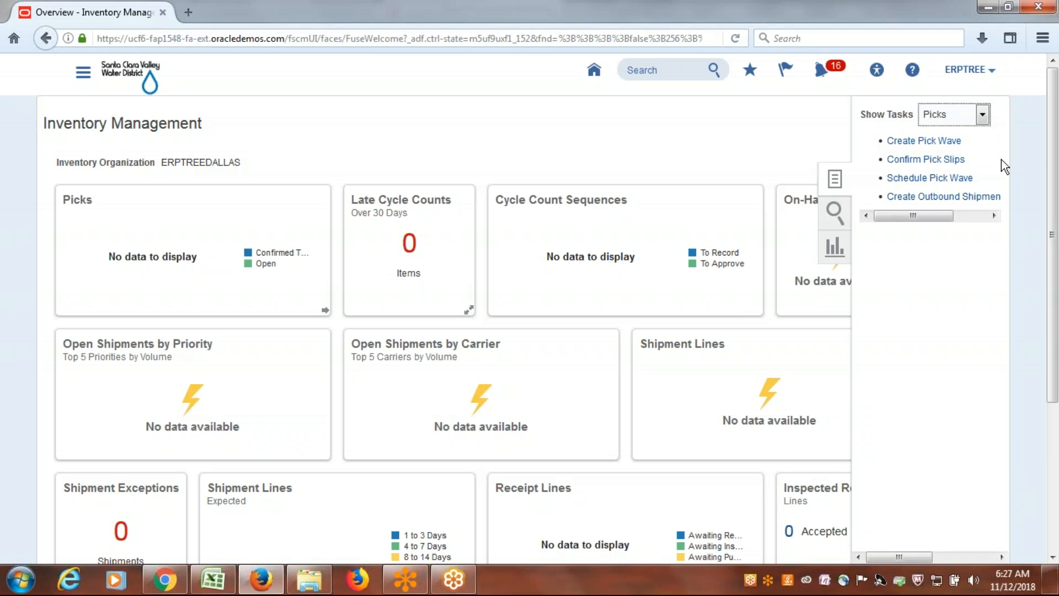
left_click(982, 114)
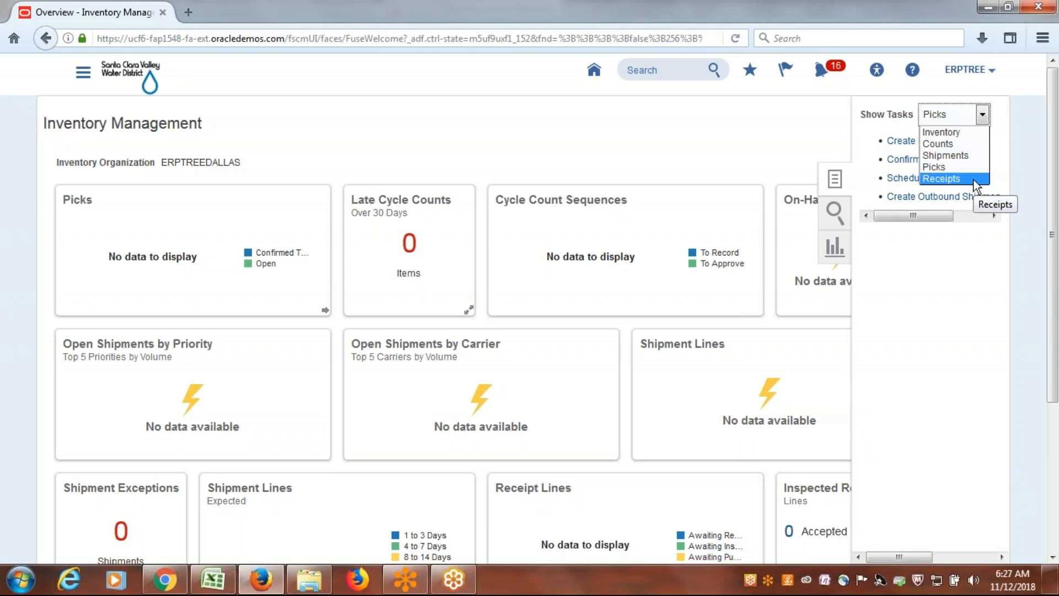
left_click(974, 179)
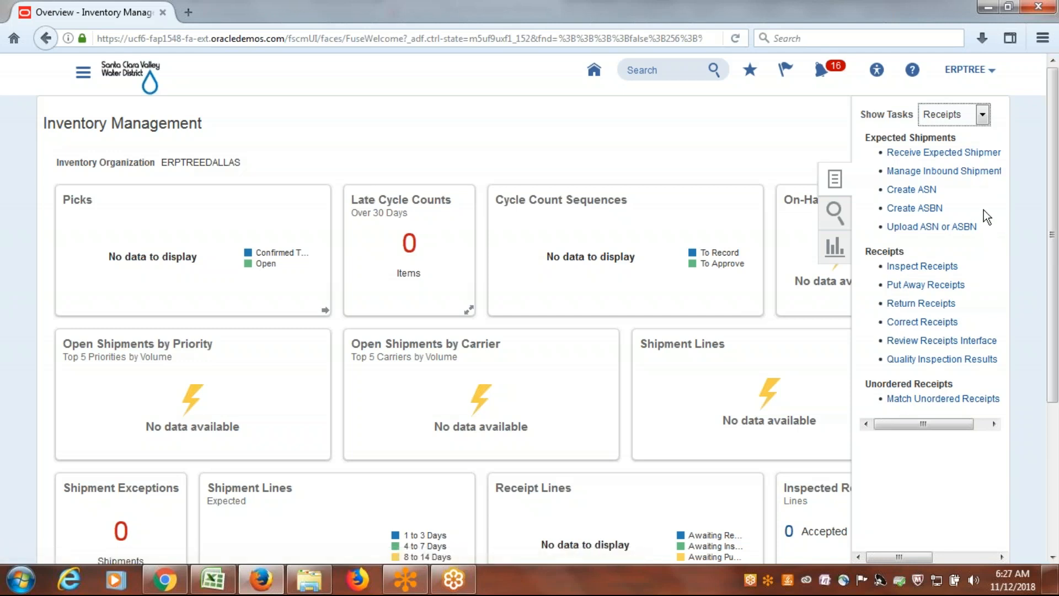
left_click(982, 115)
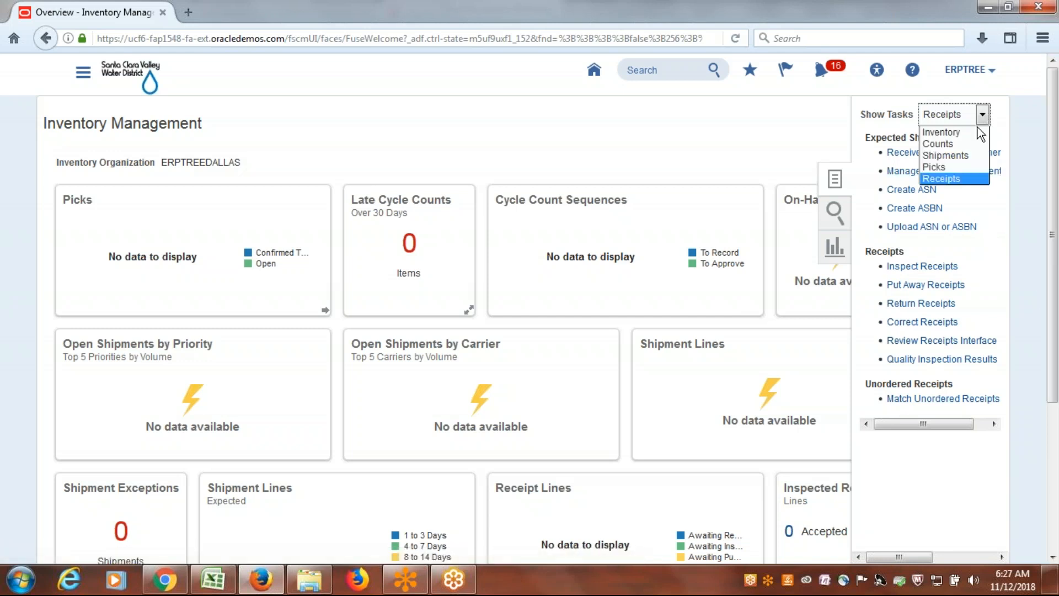
left_click(956, 132)
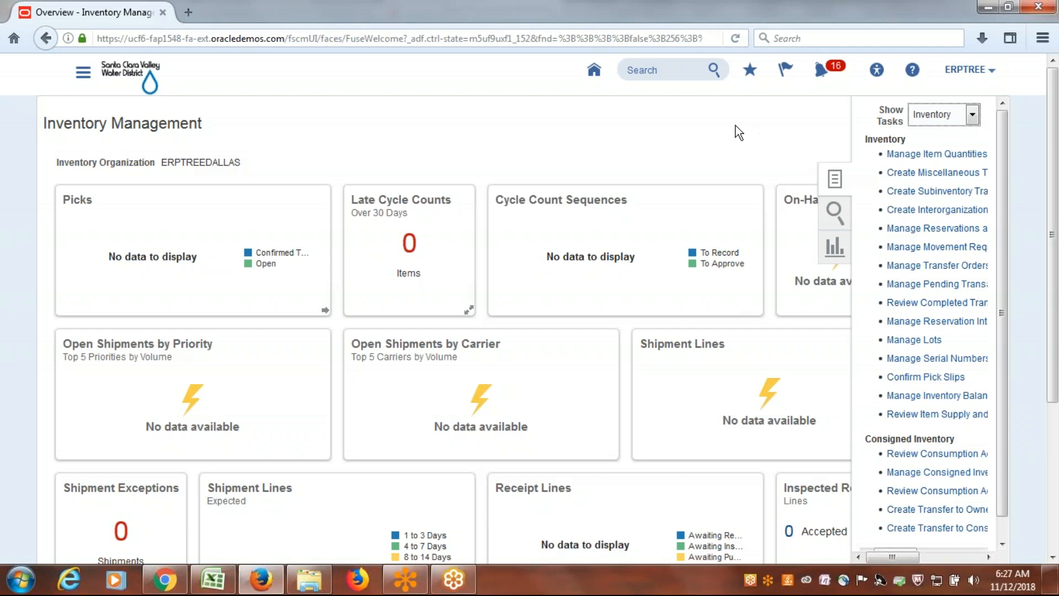
Open the Manage Item Quantities task from the Inventory task list
left_click(835, 179)
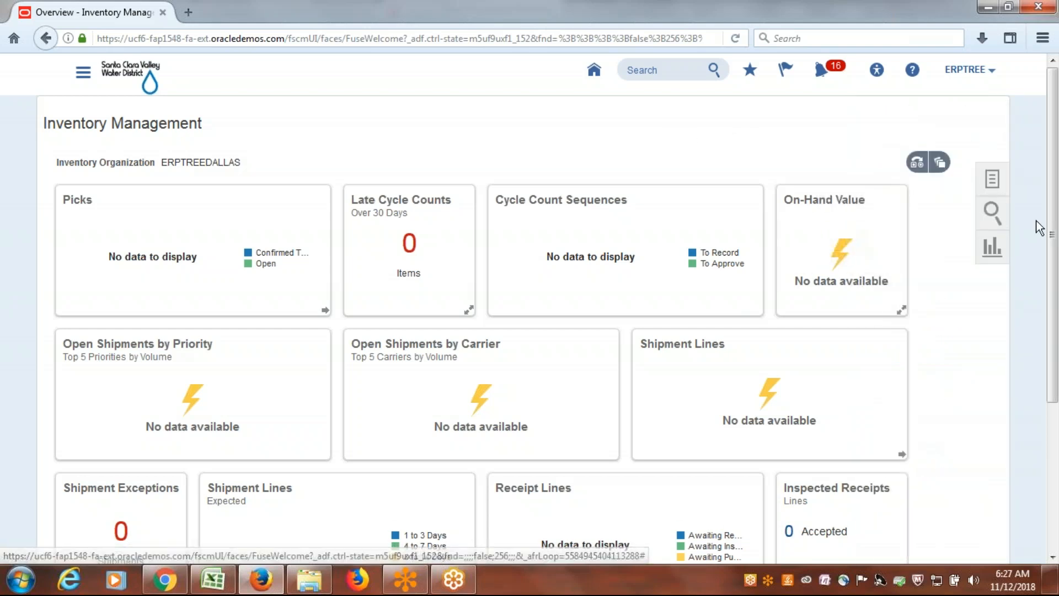
left_click(992, 178)
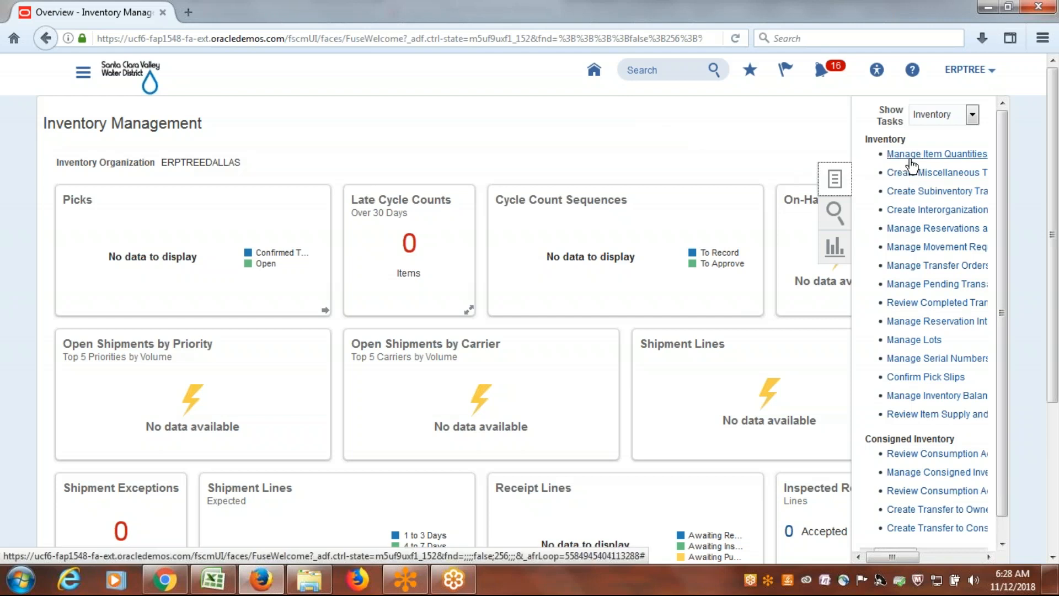
left_click(945, 156)
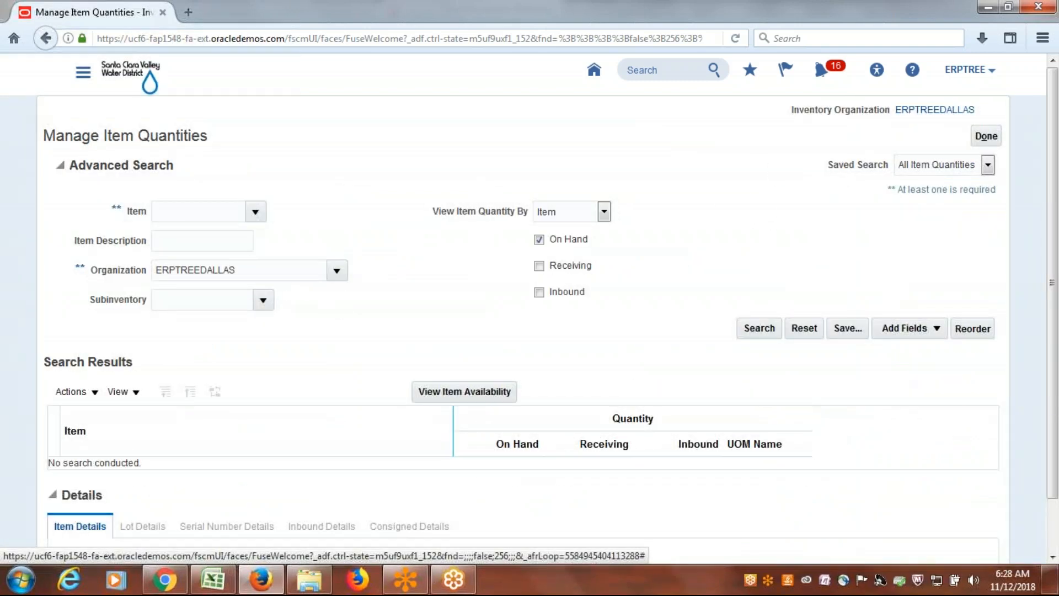
Search the on-hand item quantities for organization ERPTREEDALLAS and leave the Manage Item Quantities page
scroll(630, 178, "down", 2)
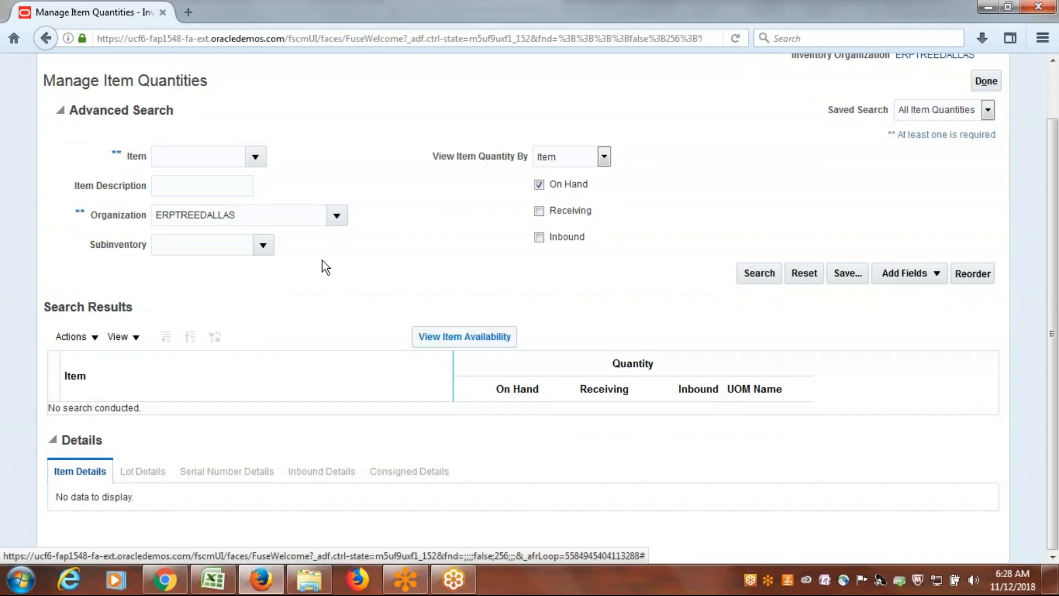
left_click(209, 213)
double_click(209, 213)
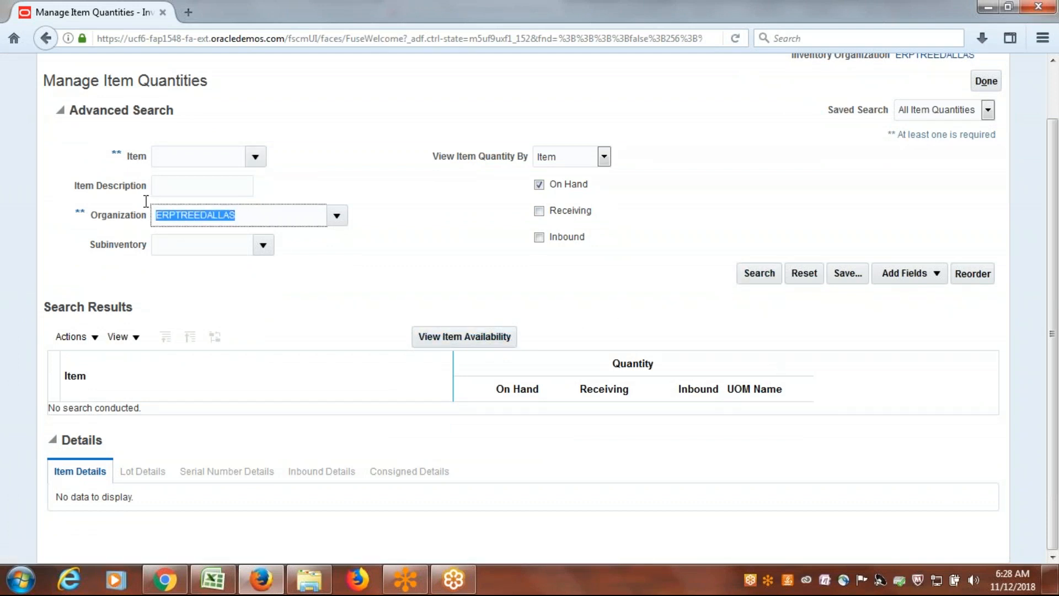
left_click(417, 253)
scroll(435, 257, "up", 2)
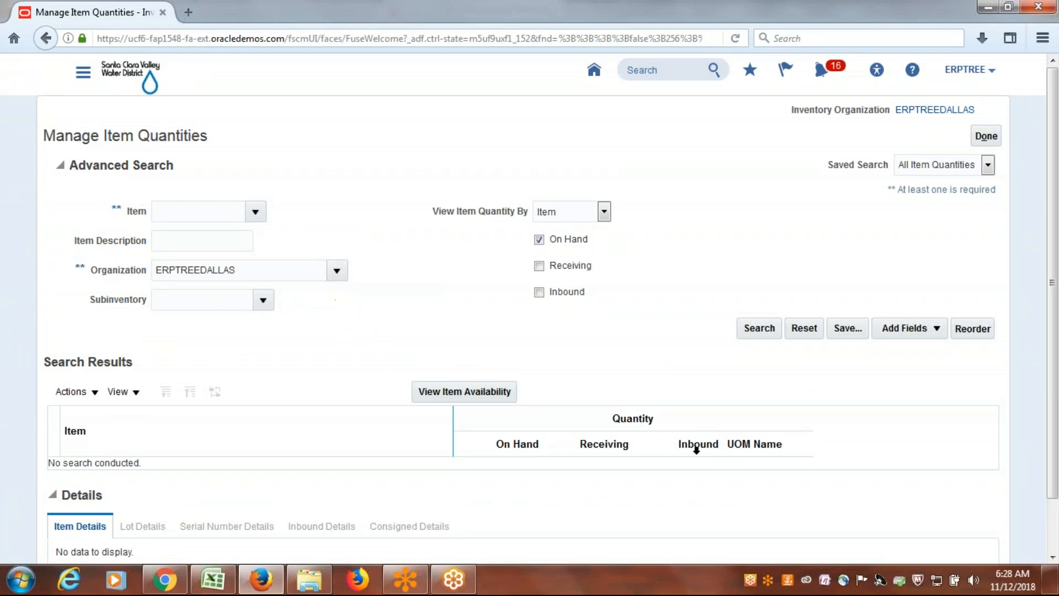
left_click(753, 336)
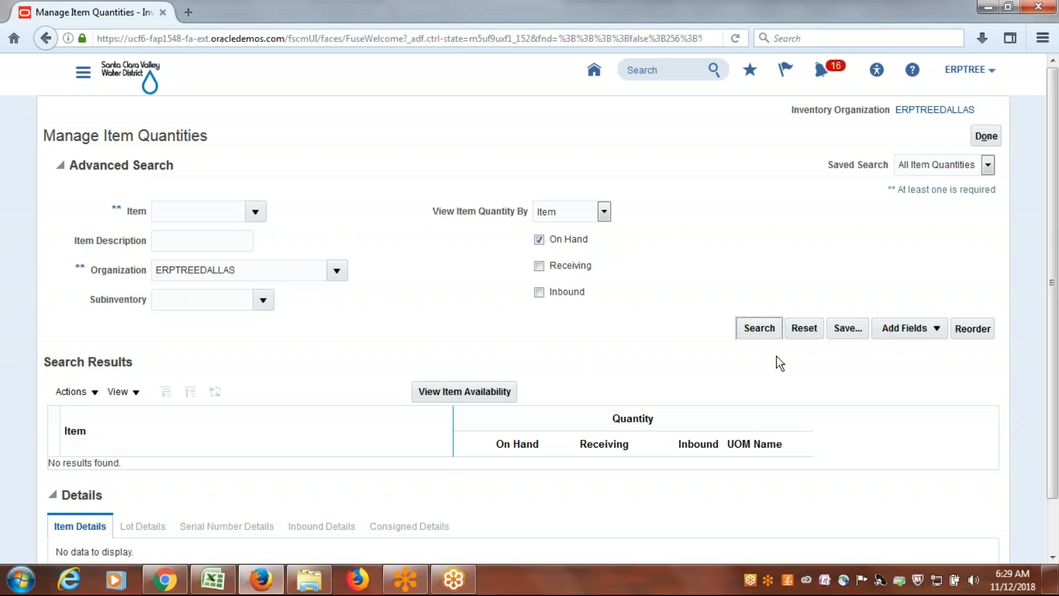
left_click(763, 328)
left_click(986, 136)
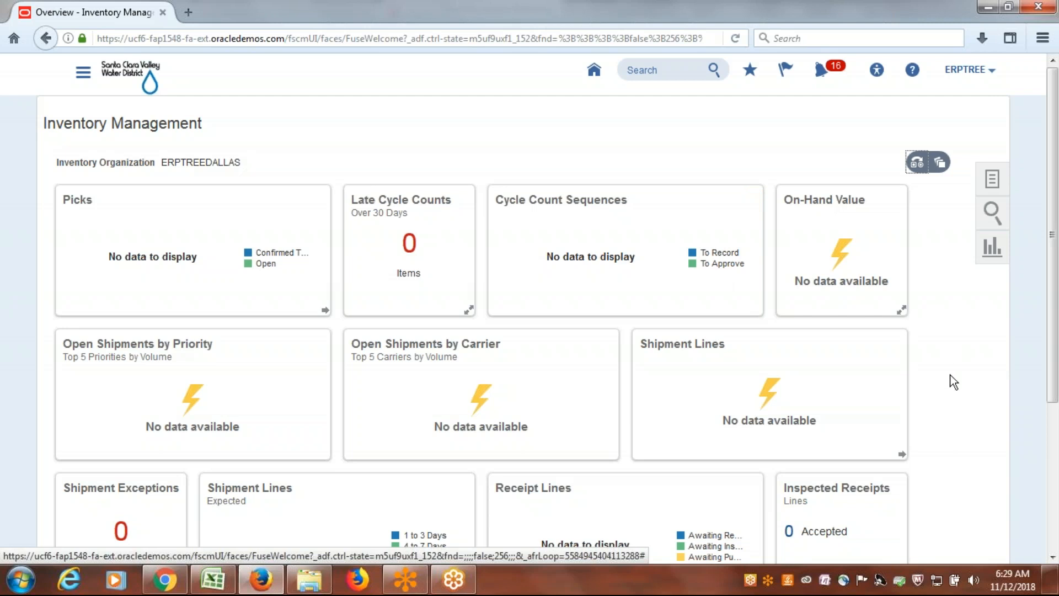
Reduce the browser zoom to 90% and open the Create Miscellaneous Transaction task from the Inventory tasks
left_click(990, 190)
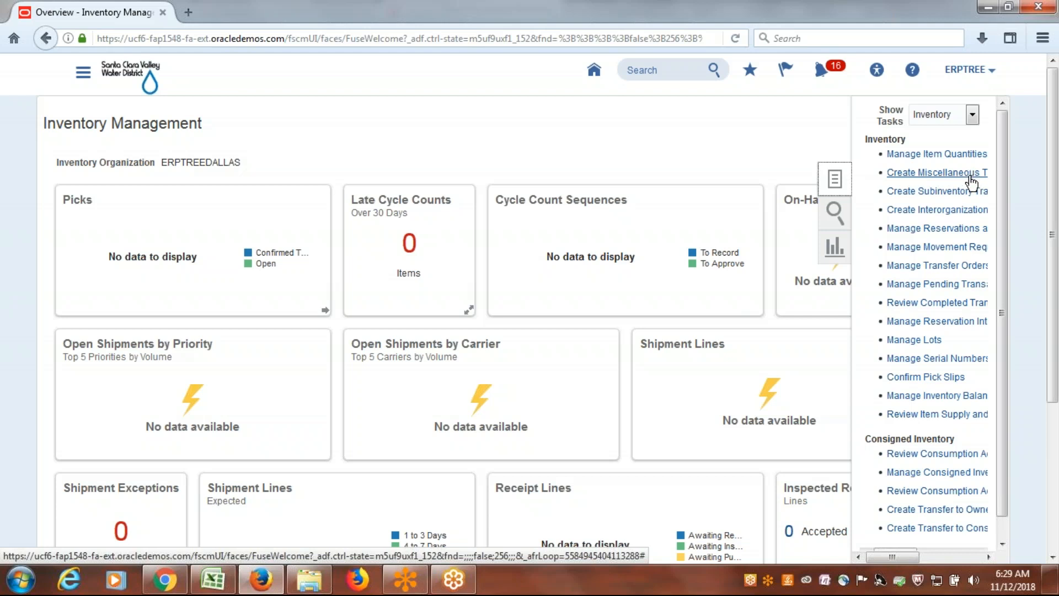
left_click(897, 176)
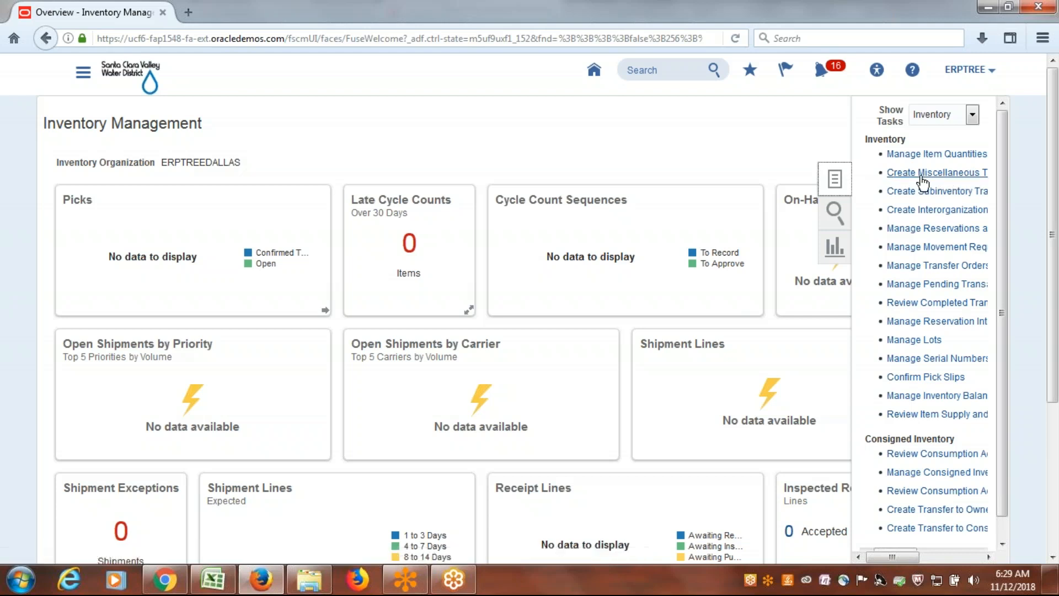
left_click(1042, 37)
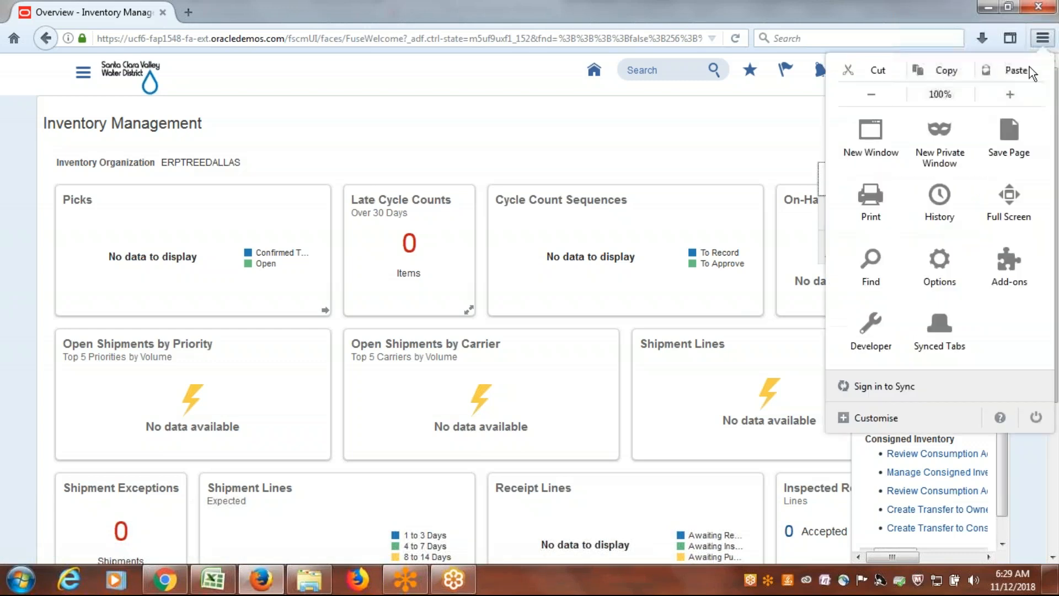
left_click(871, 95)
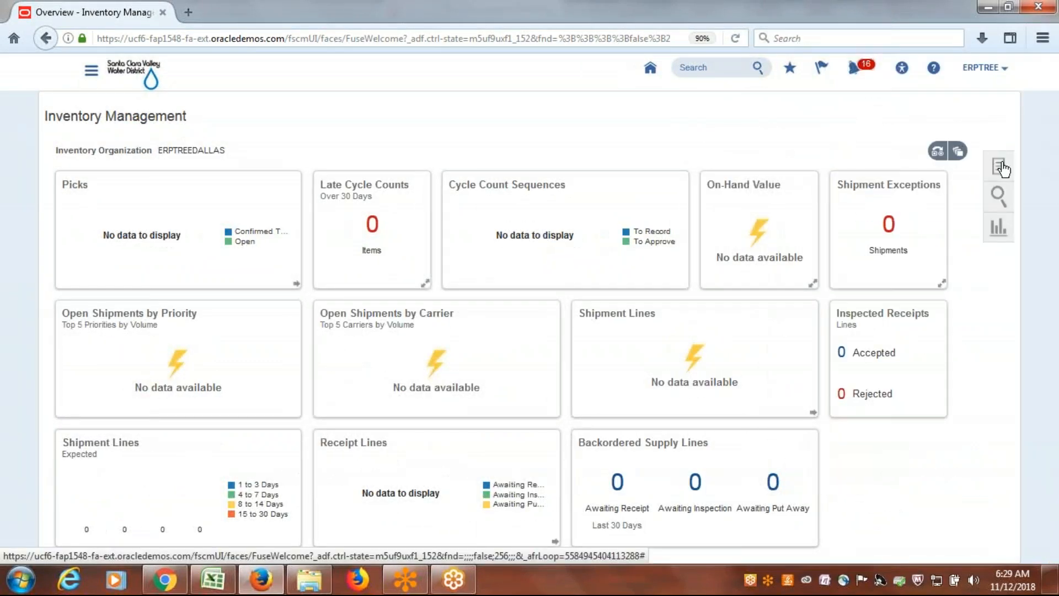
left_click(999, 166)
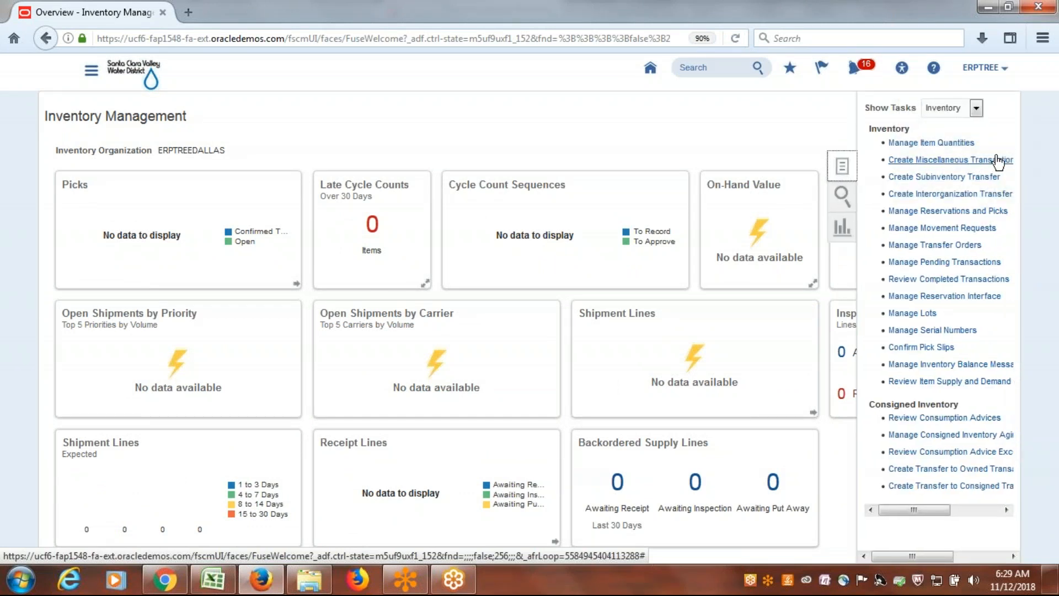
left_click(965, 160)
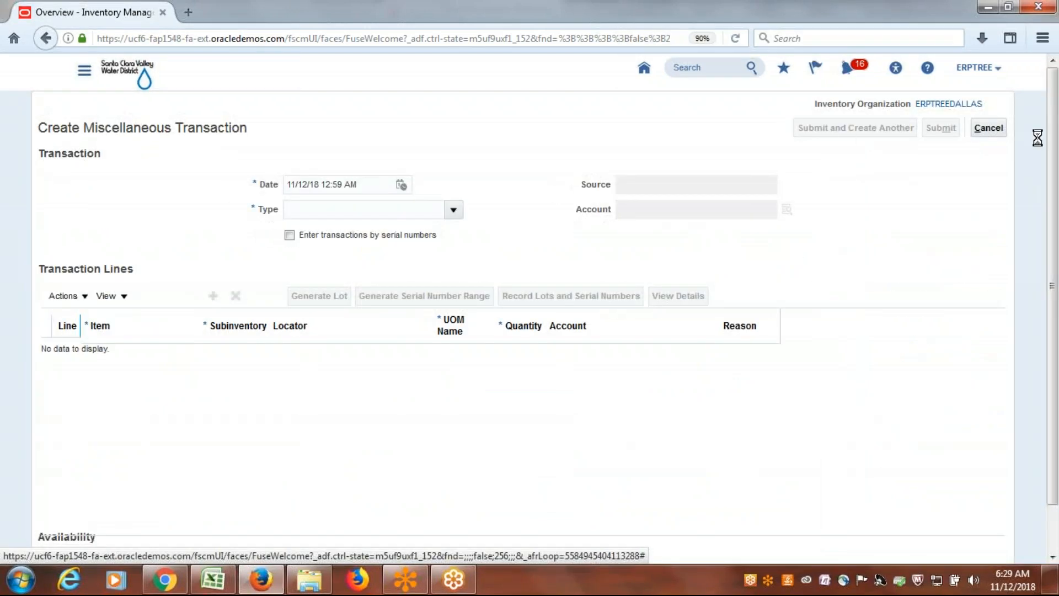
Restore the browser zoom to 100% on the Create Miscellaneous Transaction page
left_click(1042, 37)
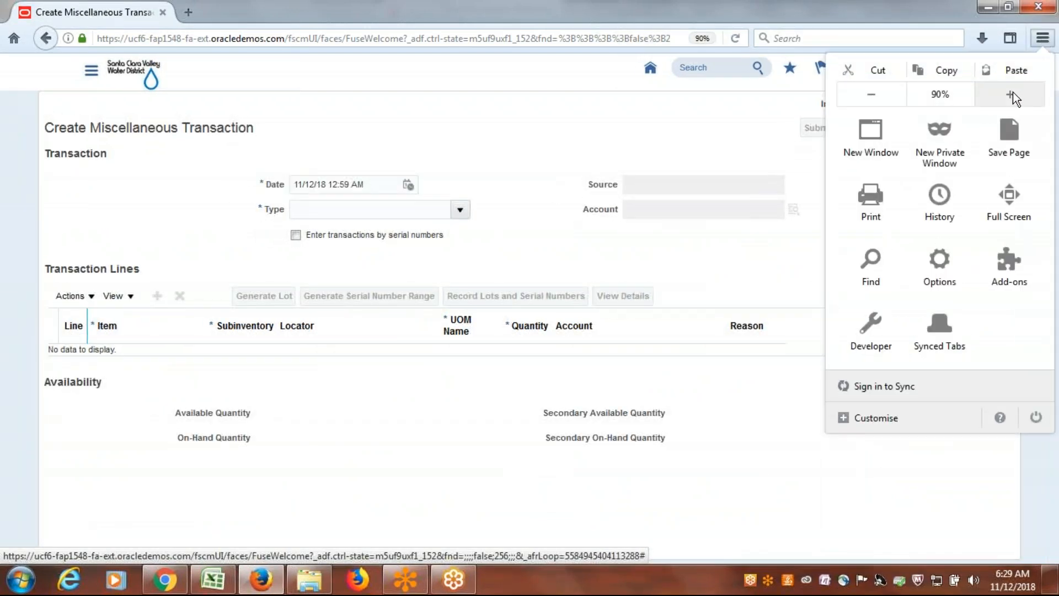
left_click(1013, 91)
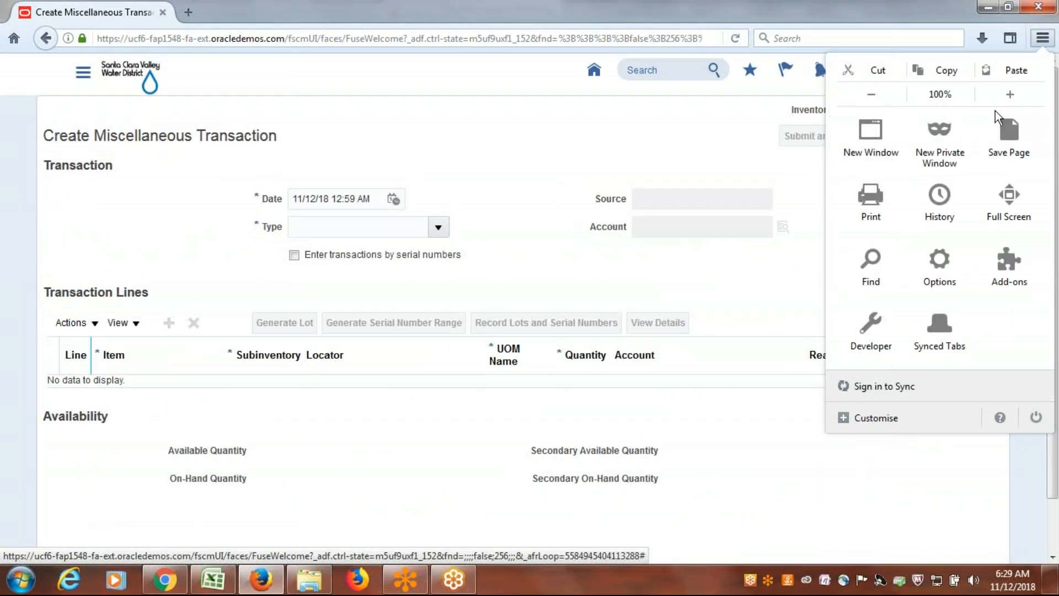
left_click(708, 129)
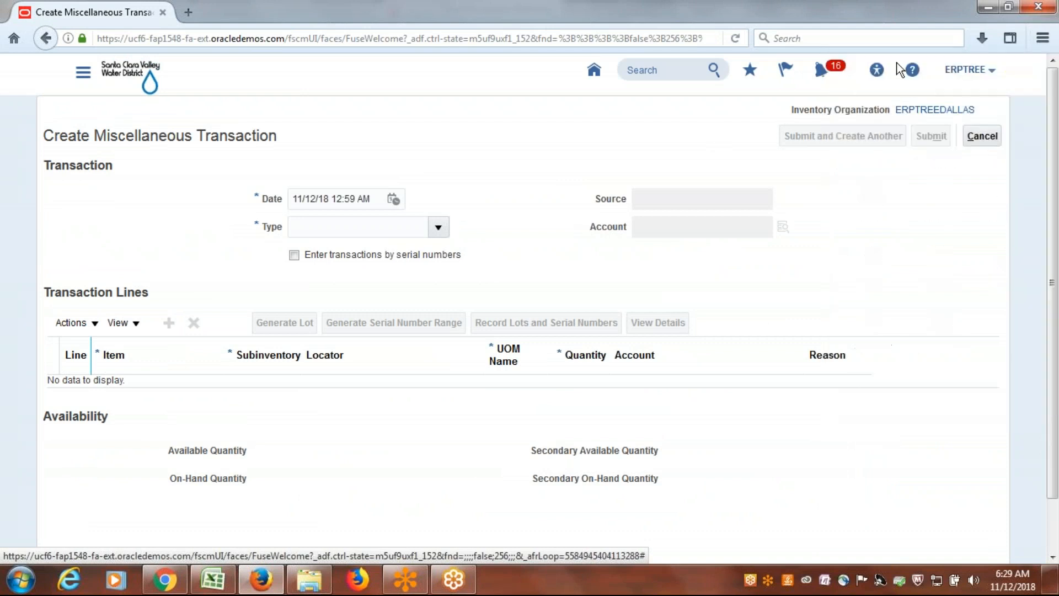
left_click(937, 21)
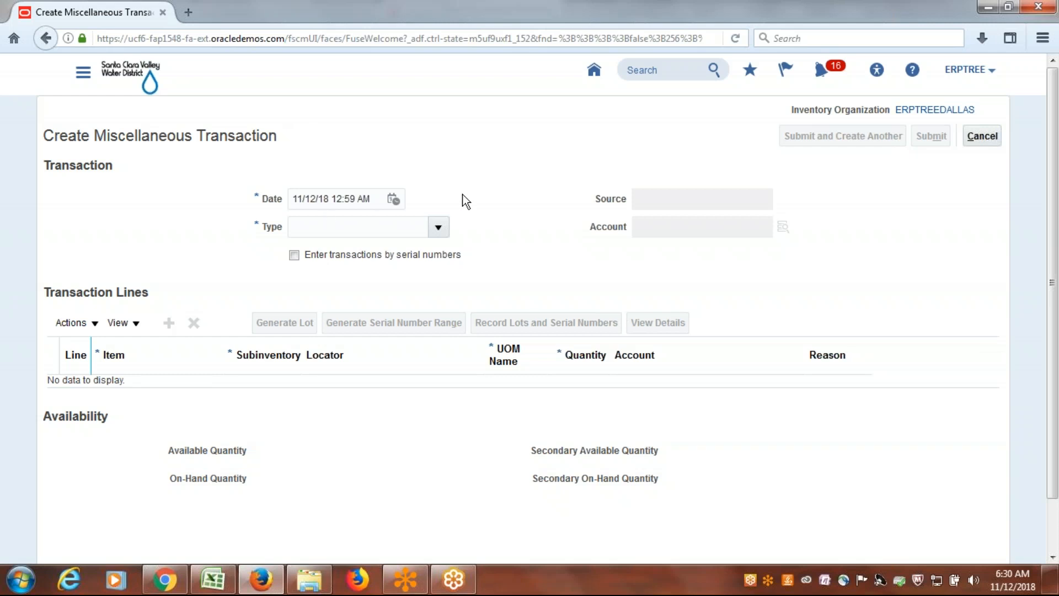
Set the transaction type to Miscellaneous Receipt
left_click(439, 227)
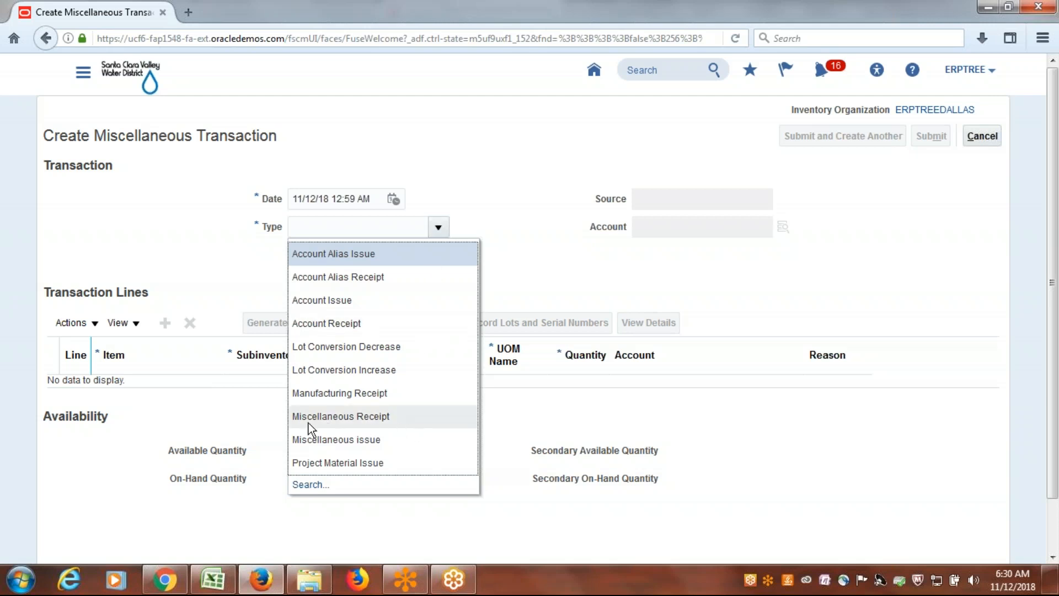
left_click(342, 416)
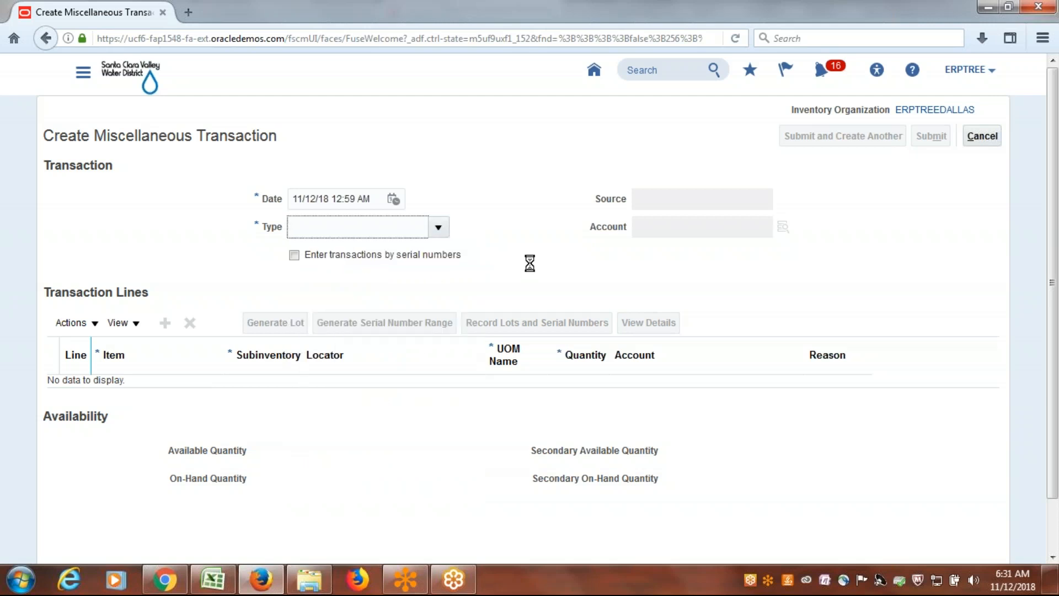
left_click(511, 235)
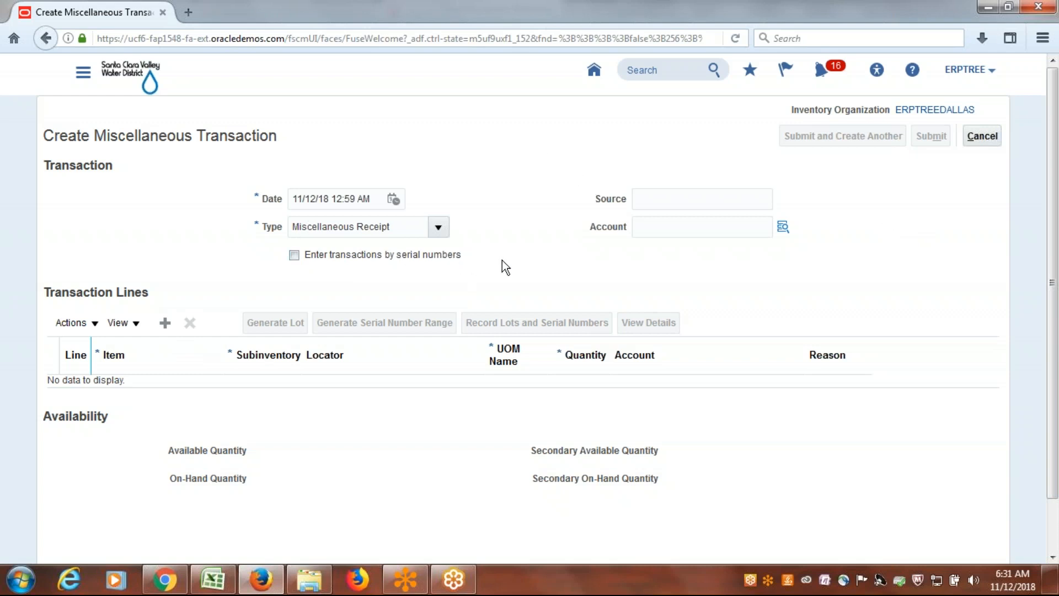
Add a transaction line for item ERP1001 (Macbook), searching the items for ERP
left_click(165, 324)
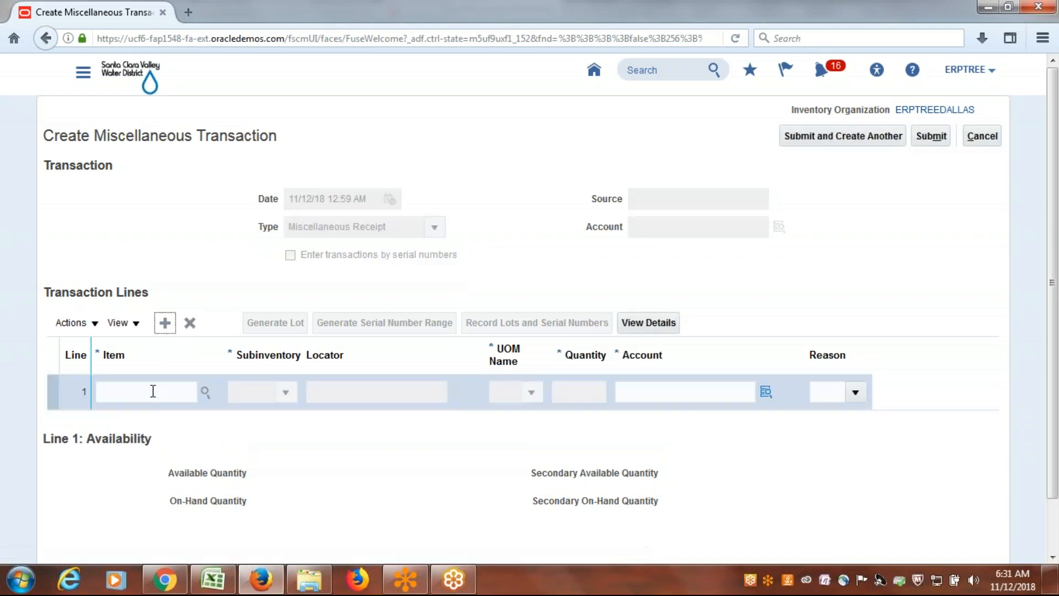
left_click(153, 390)
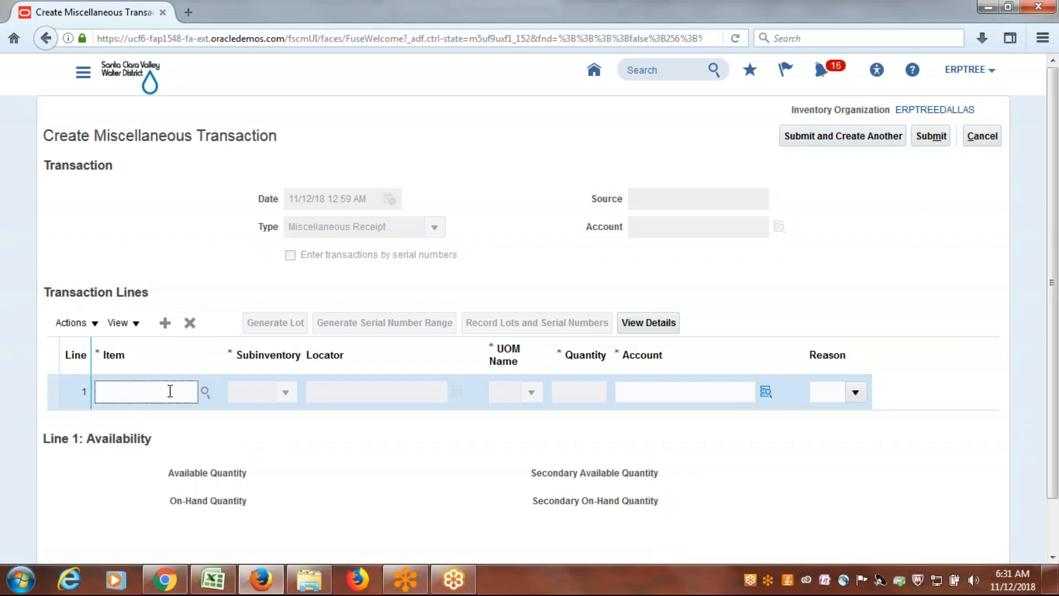
left_click(205, 392)
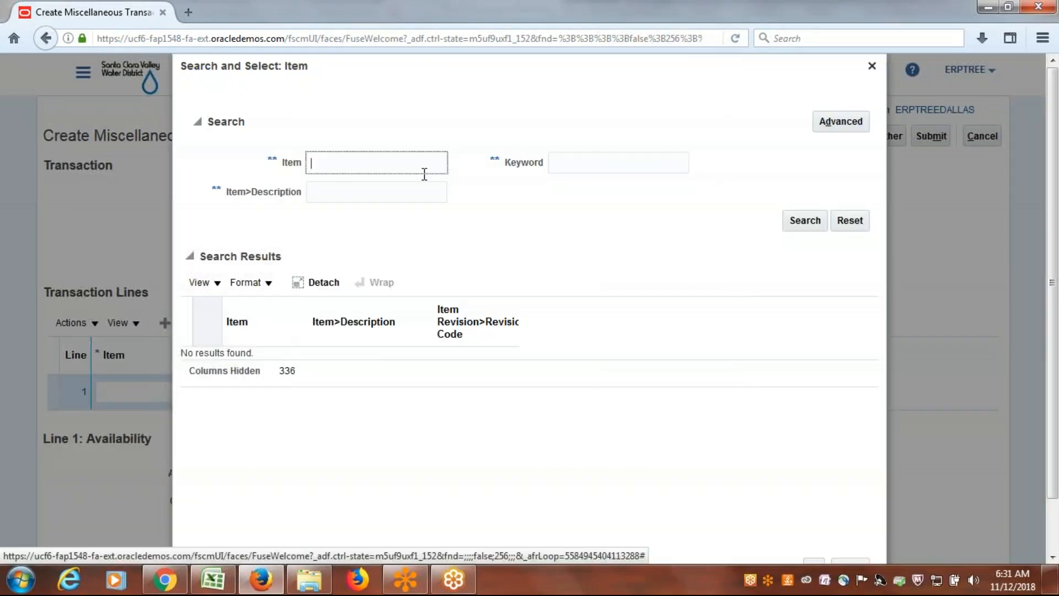
type("ERP")
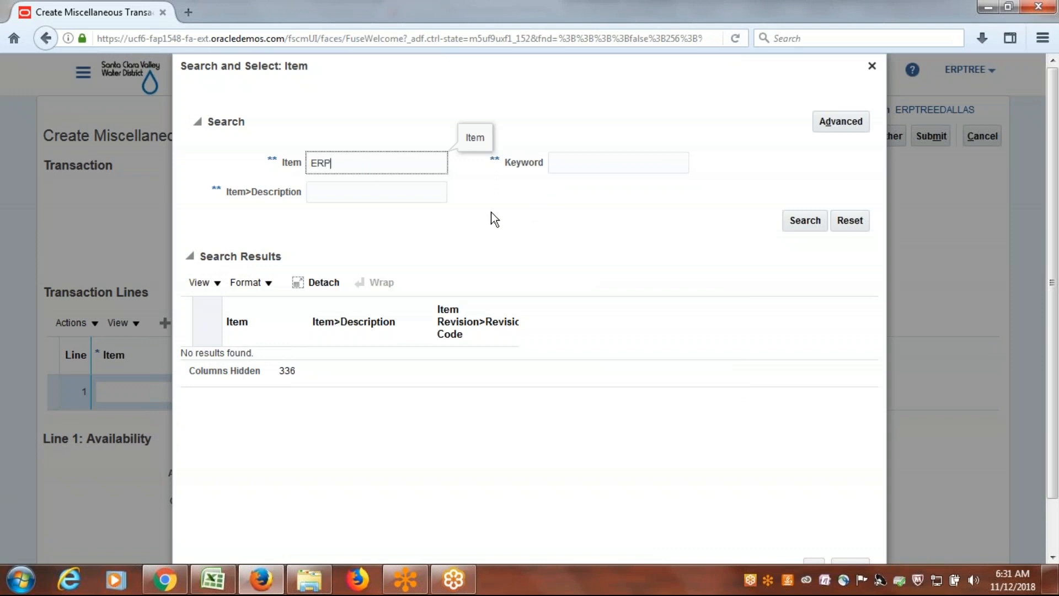
left_click(795, 219)
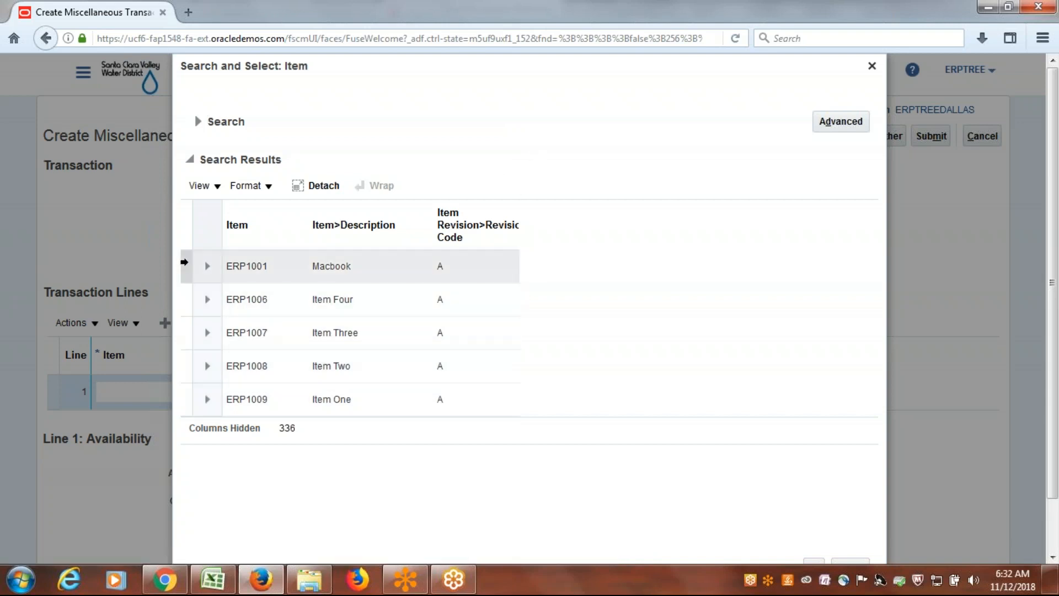
left_click(182, 263)
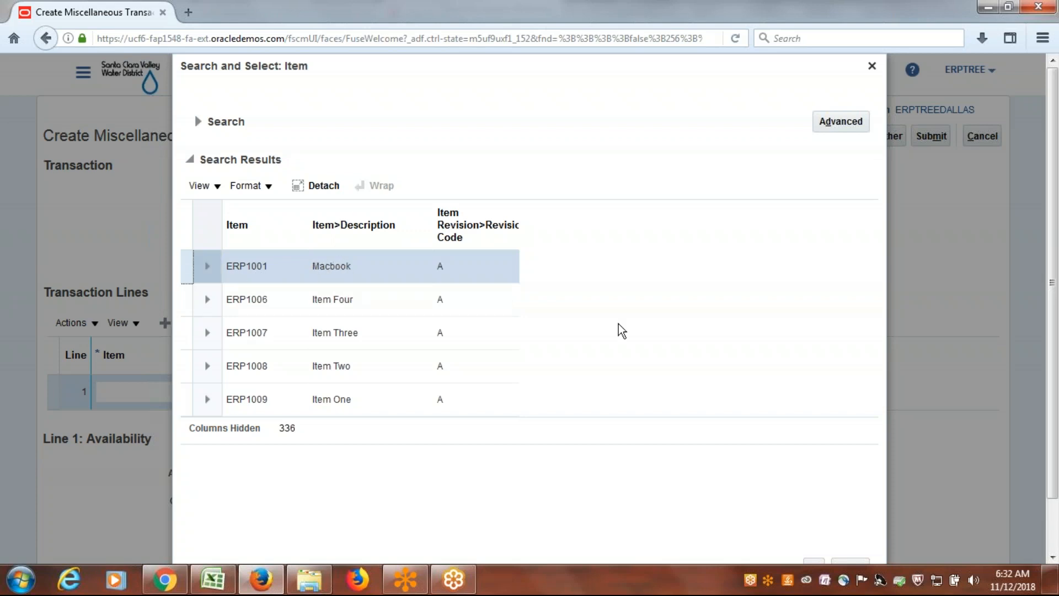
scroll(712, 323, "down", 2)
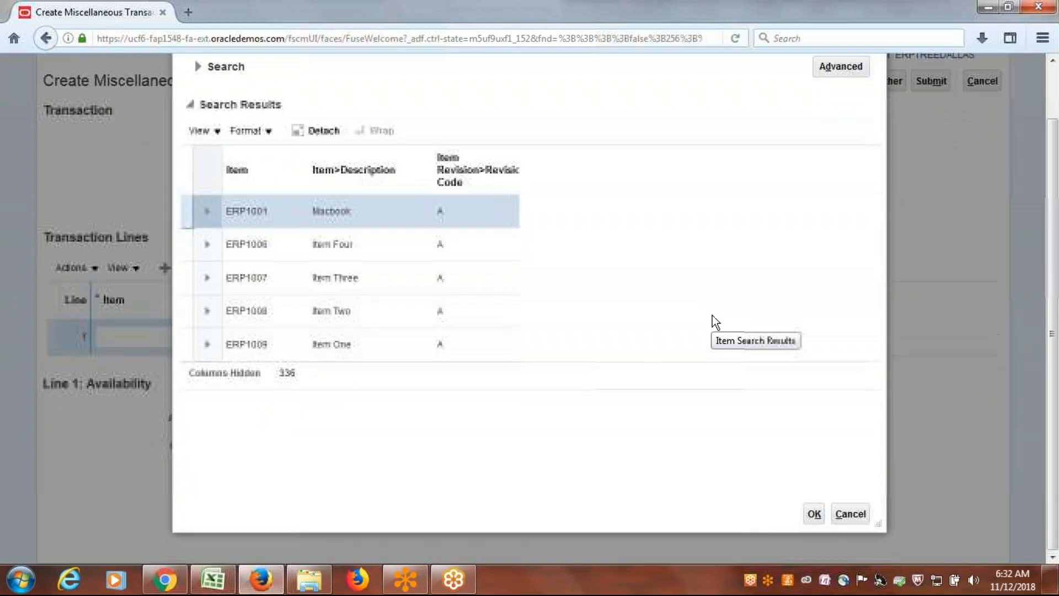
left_click(814, 513)
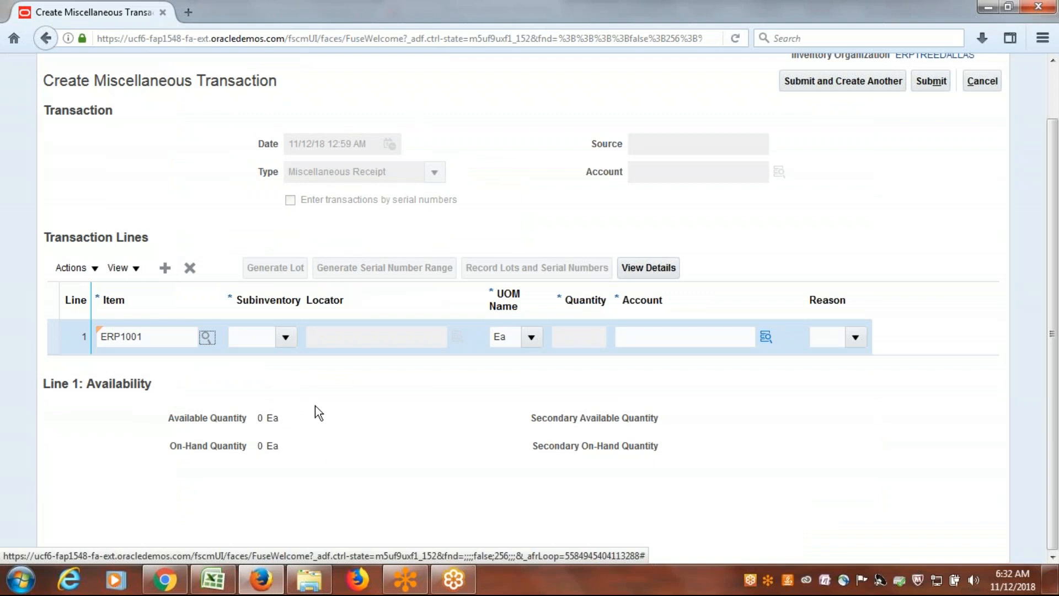
scroll(1011, 236, "up", 2)
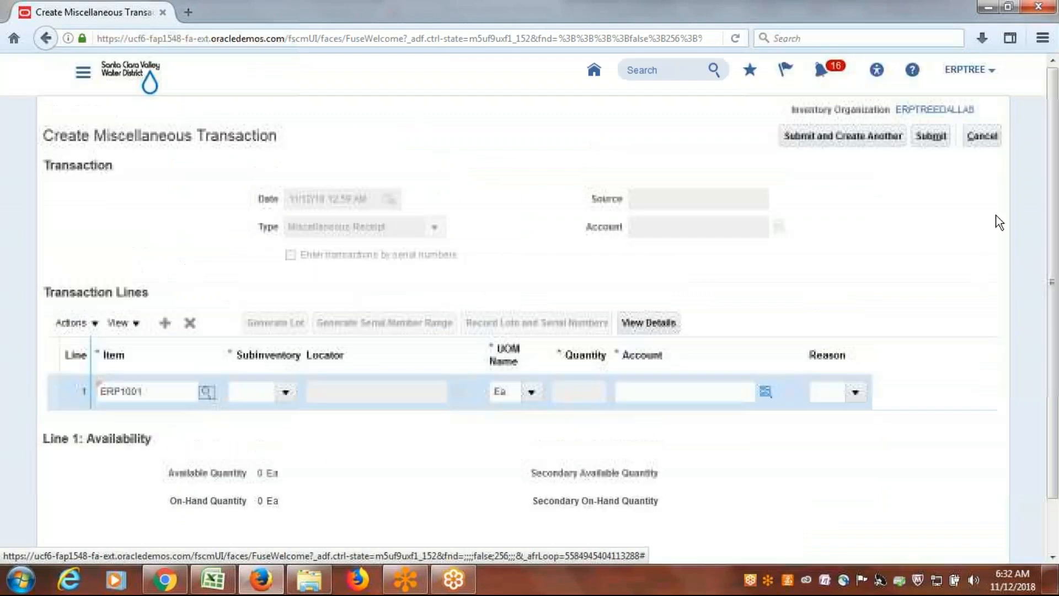
left_click_drag(988, 106, 887, 111)
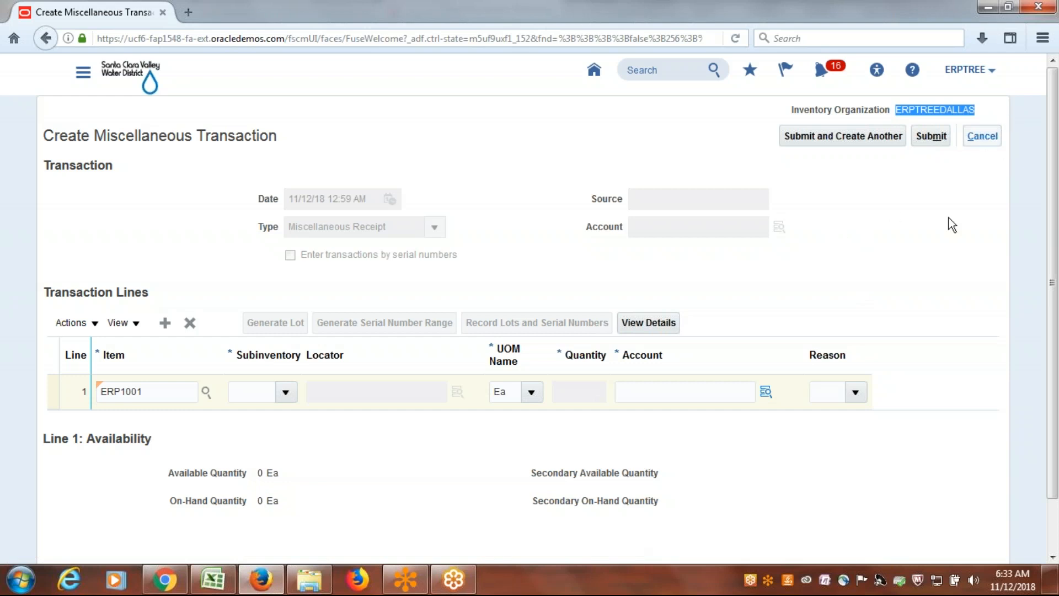
left_click(930, 243)
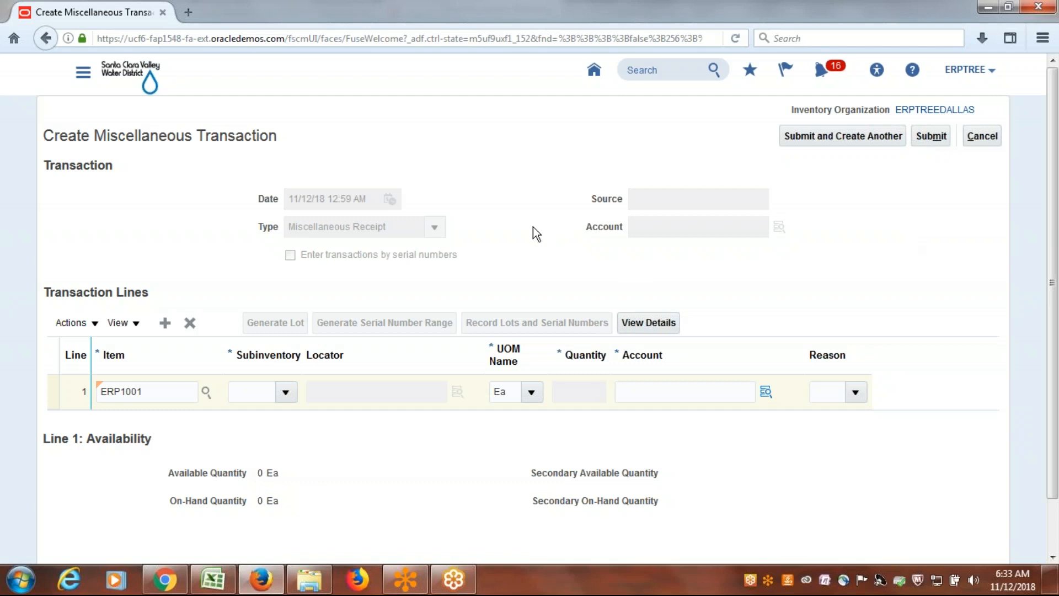
Set line 1's subinventory to MacBook and its quantity to 10
left_click(286, 392)
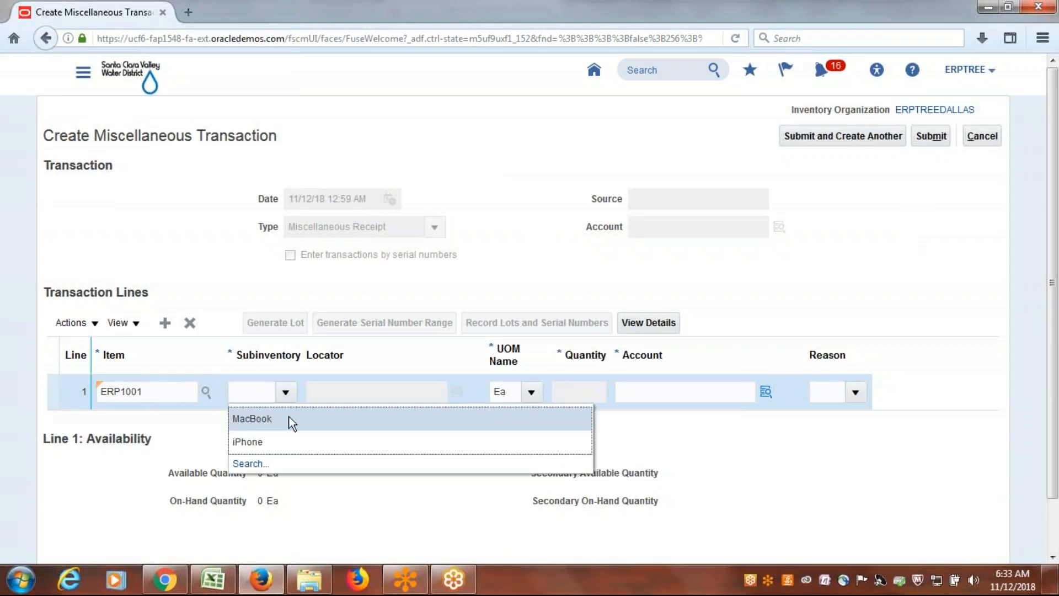
left_click(261, 420)
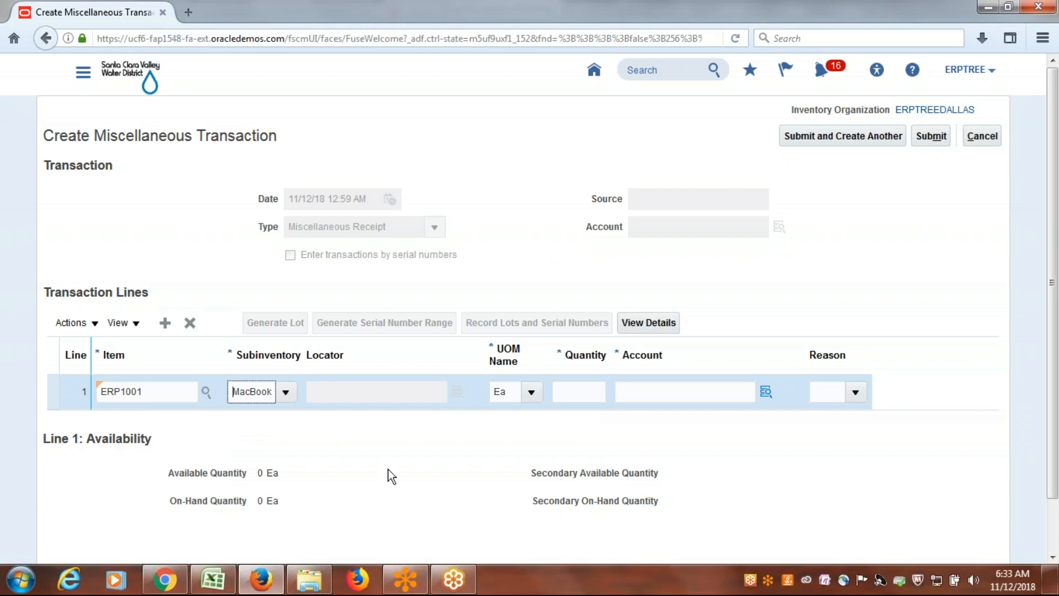
left_click(412, 462)
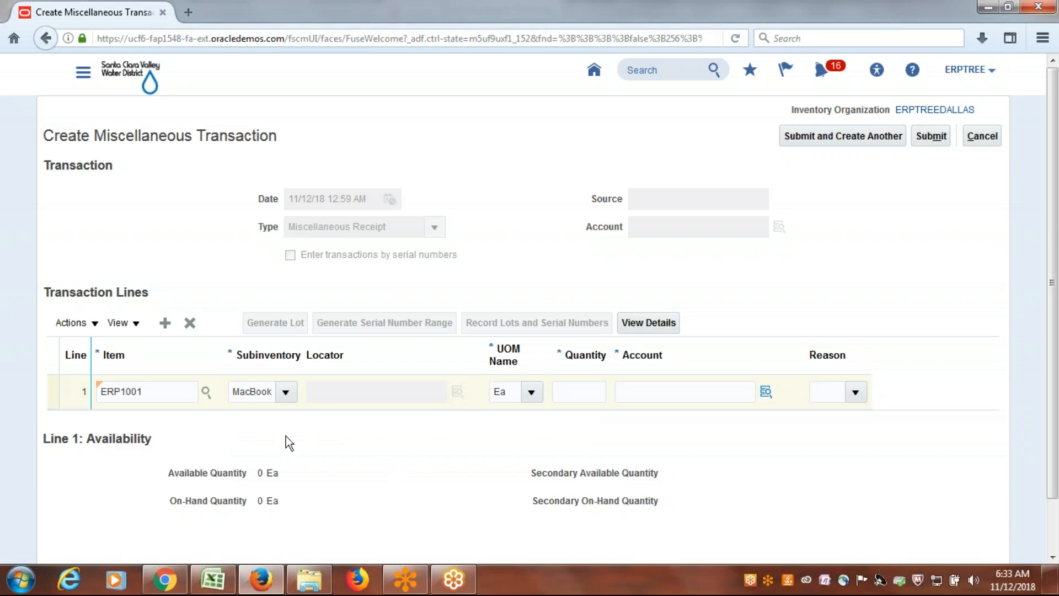
left_click(583, 392)
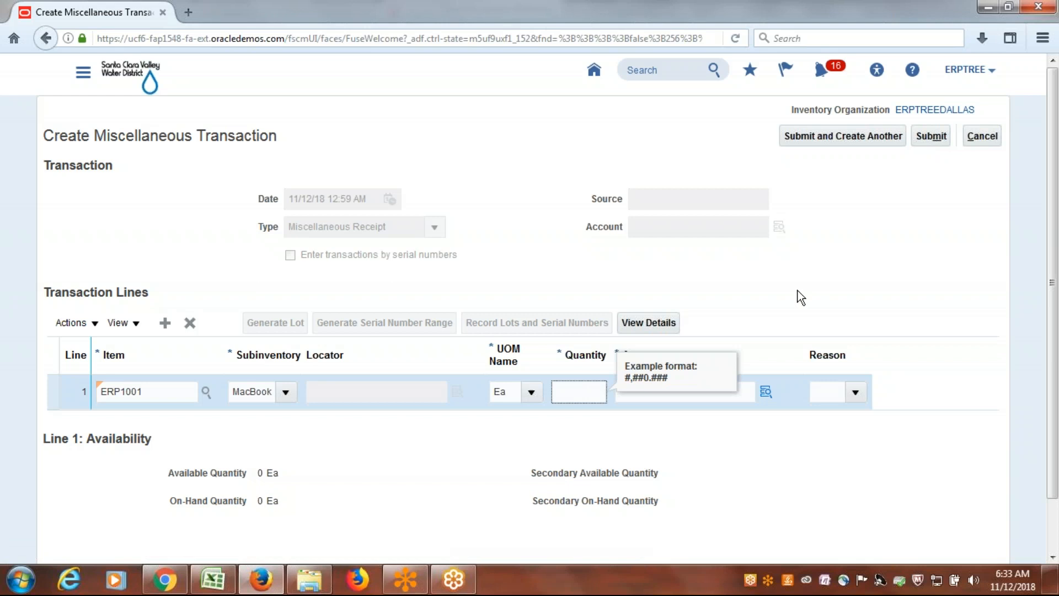
type("10")
left_click(801, 297)
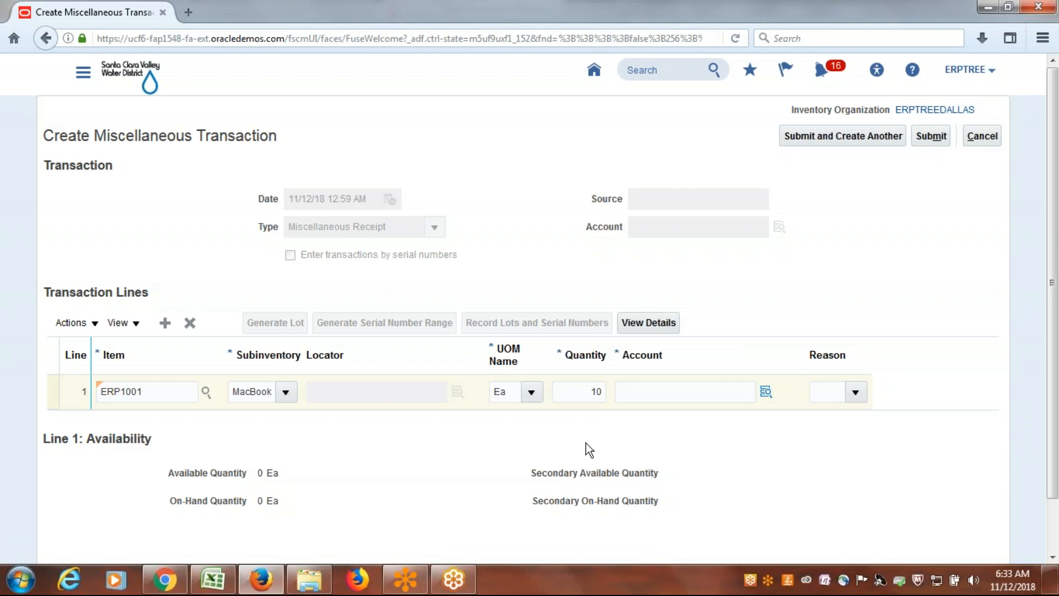
In line 1's account segments, set Company to 1000 ERPTREE Consulting and Department to 1000 Finance
left_click(768, 393)
left_click(765, 391)
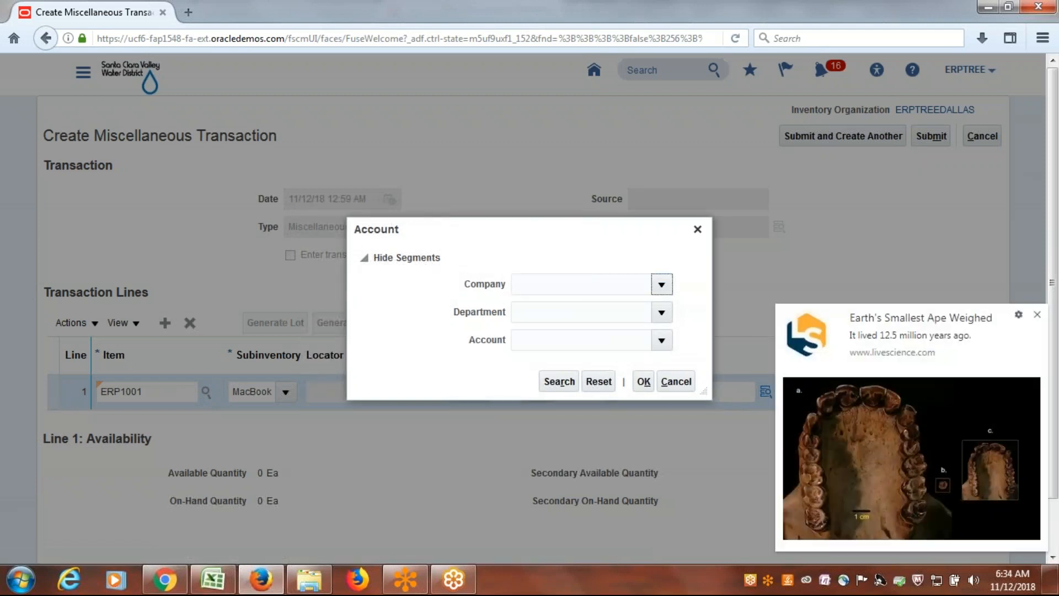
left_click(1036, 315)
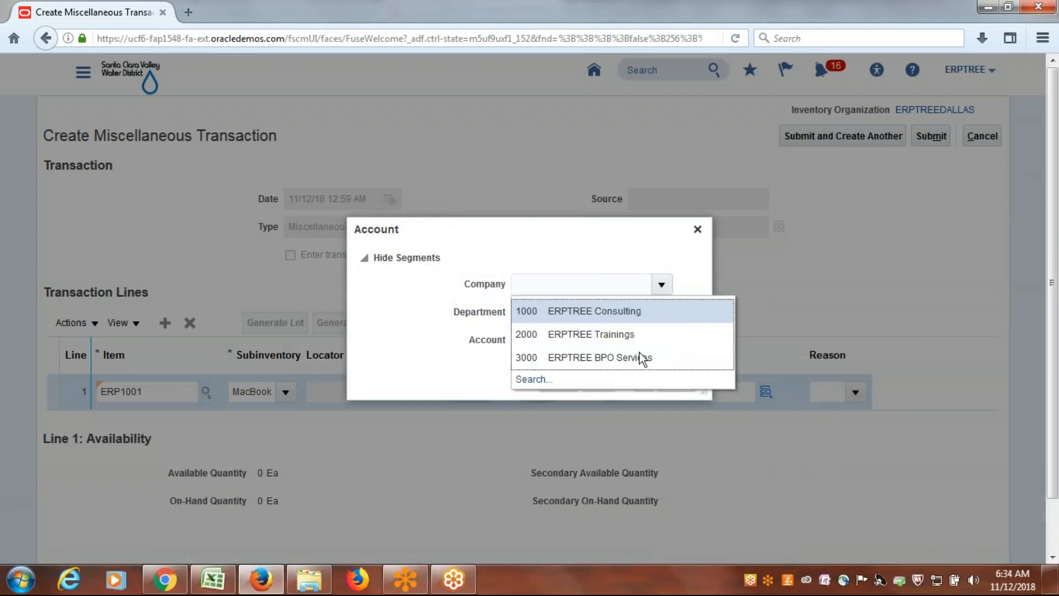
left_click(574, 317)
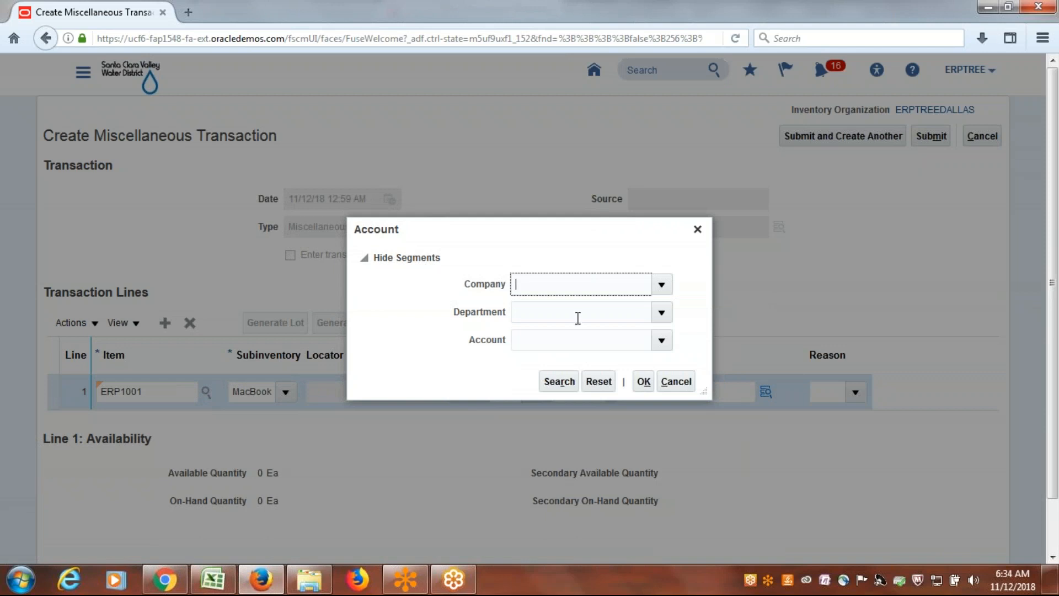
left_click(638, 314)
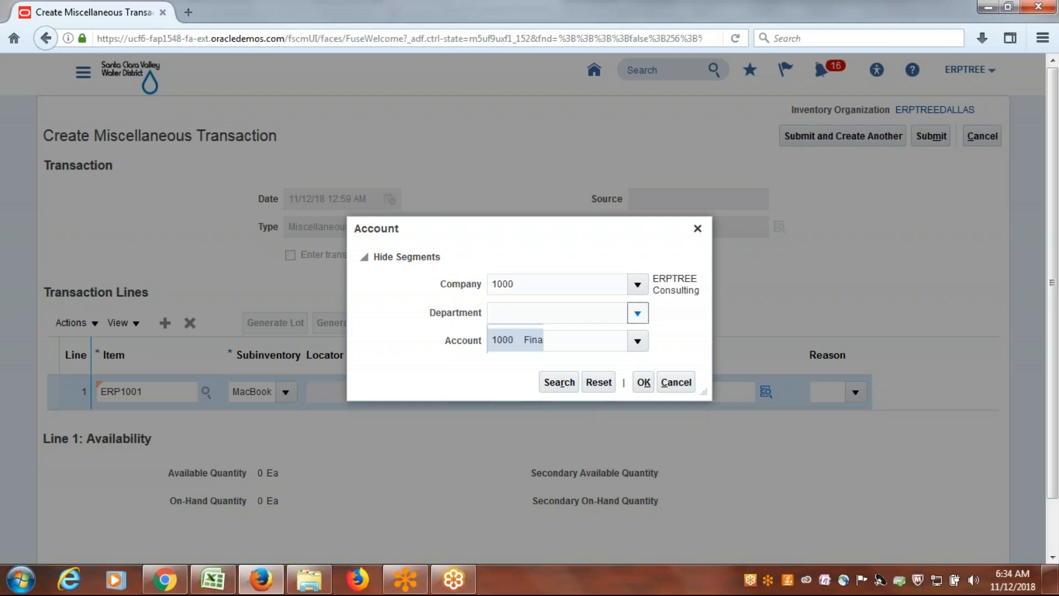
left_click(534, 343)
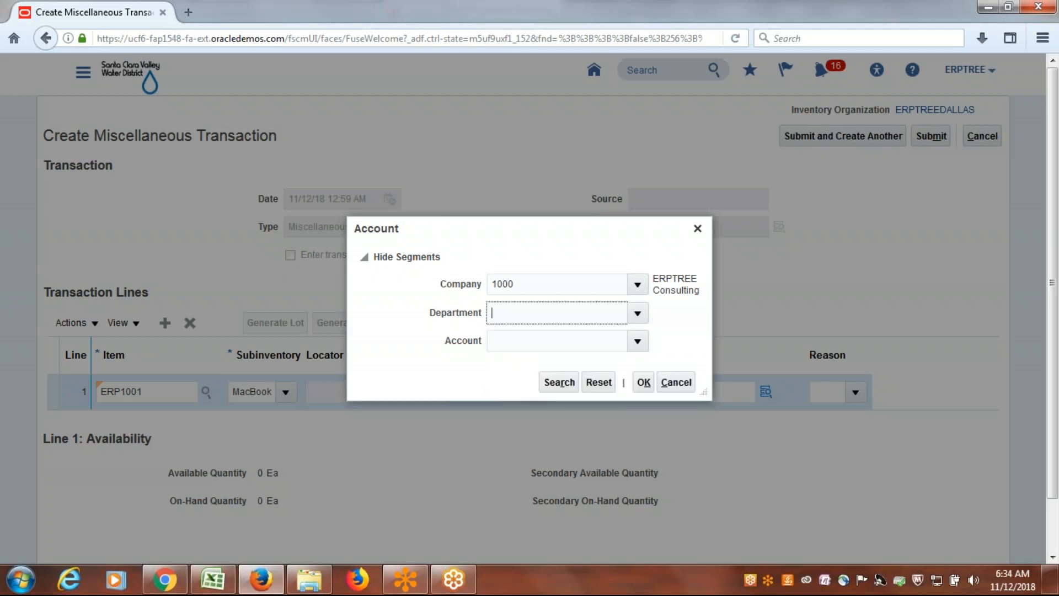
Search the Account segment values for the description Inventory Material
left_click(638, 341)
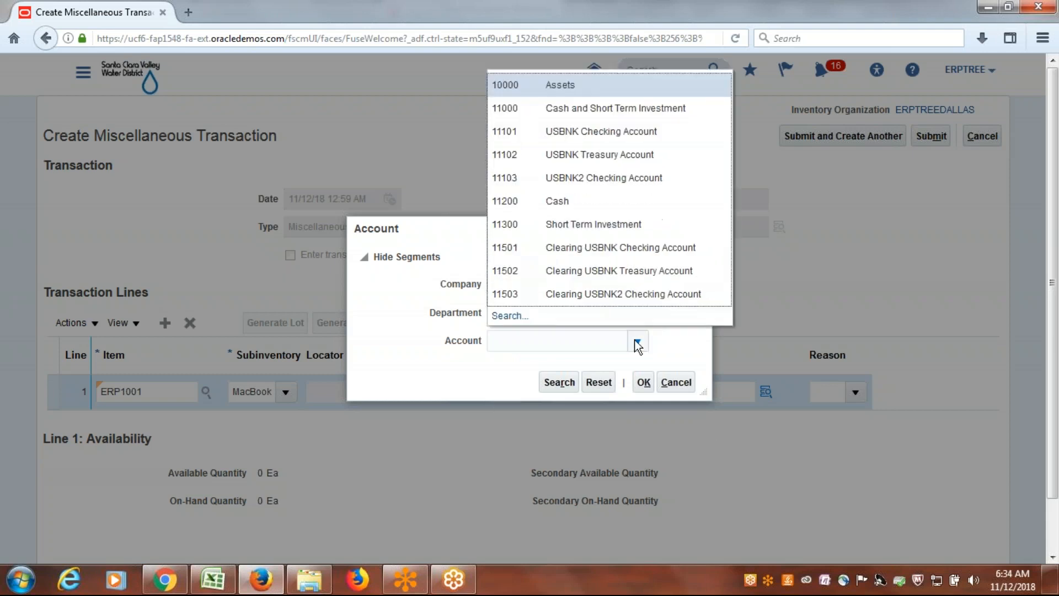
left_click(521, 317)
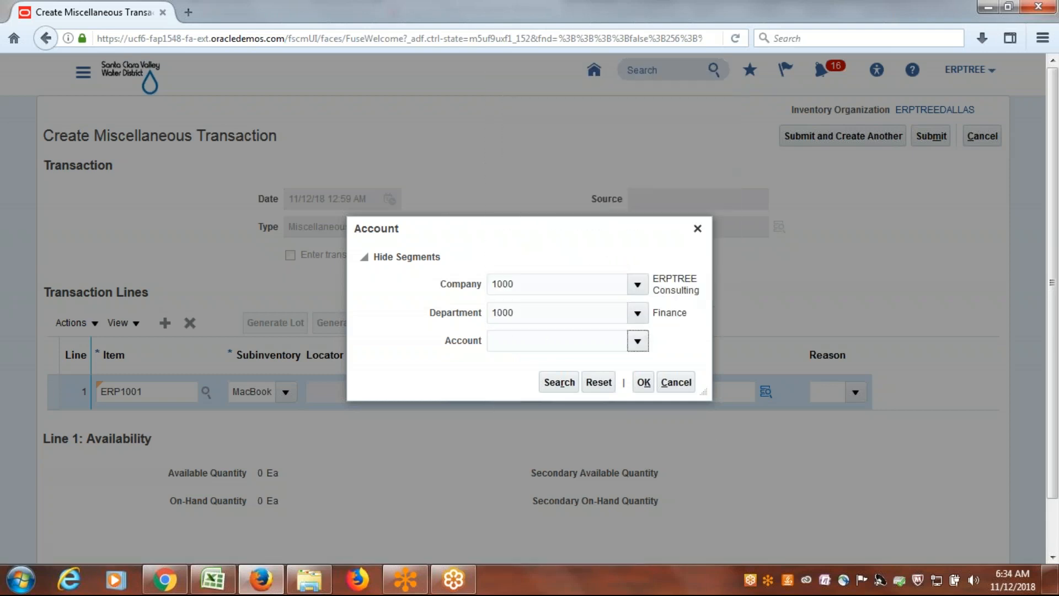
left_click(519, 310)
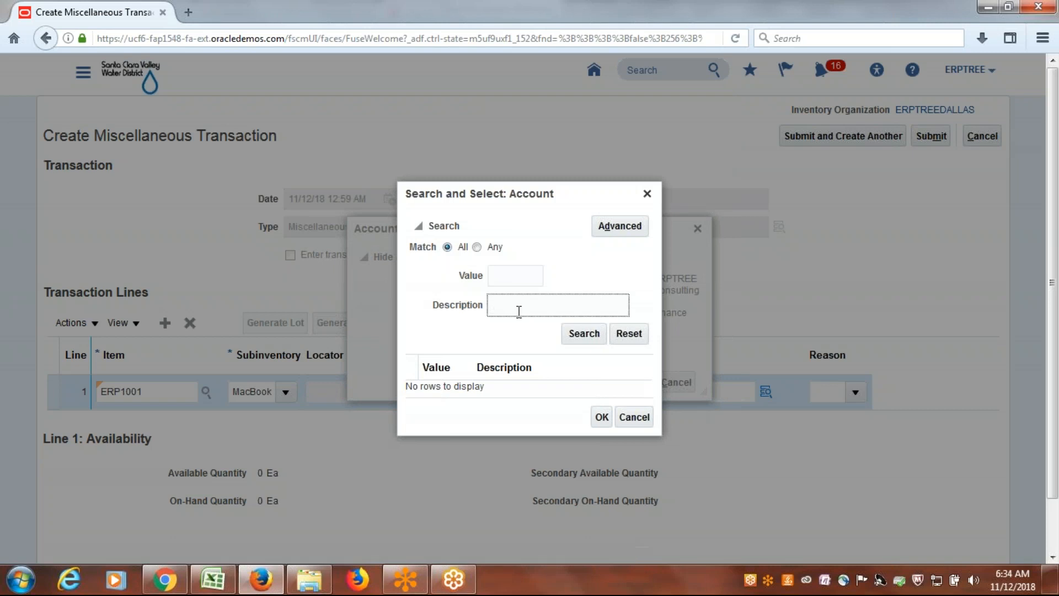
type("Inventory Material A")
key("BackSpace")
key("BackSpace")
left_click(578, 339)
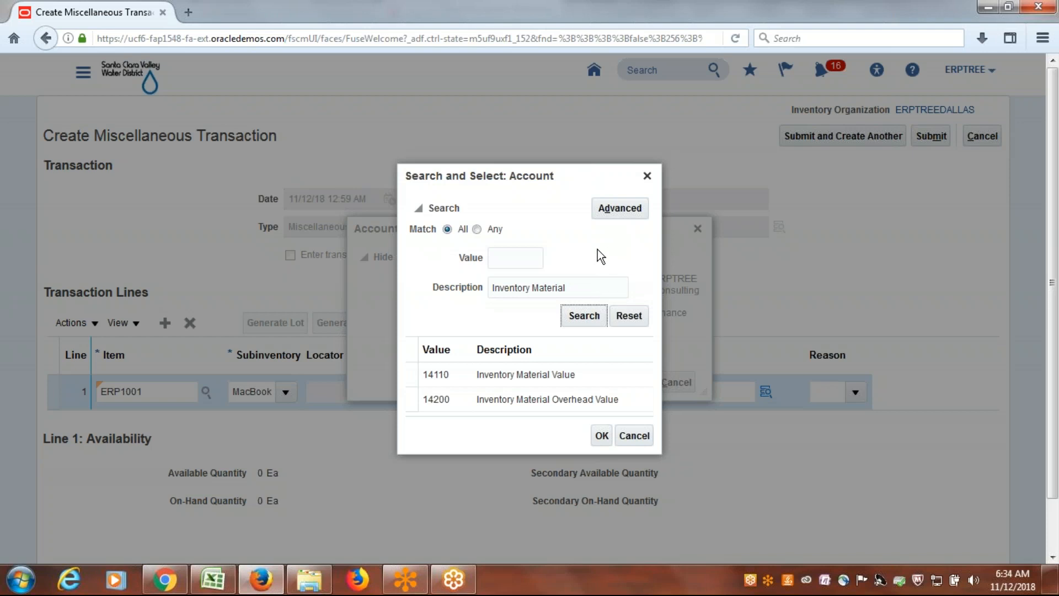
Run an advanced account search for descriptions that contain Material
left_click(620, 209)
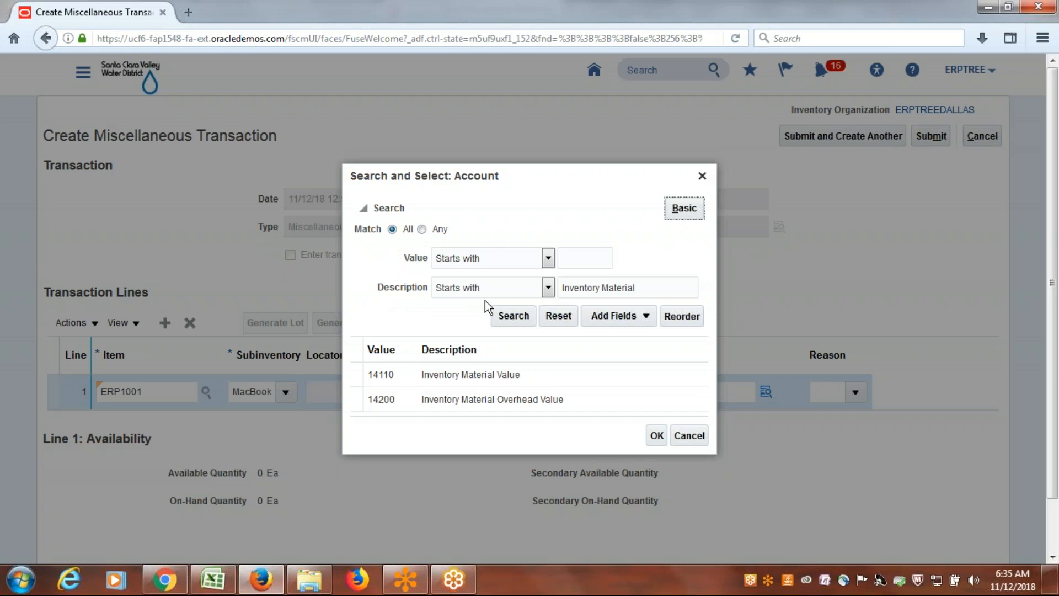
left_click(532, 314)
left_click(548, 288)
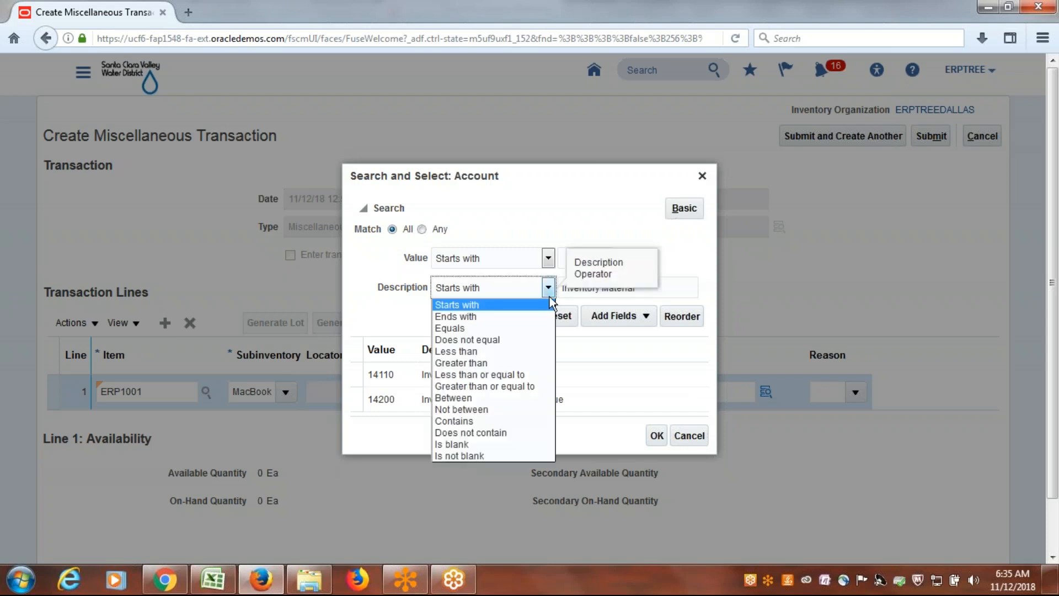
left_click(513, 420)
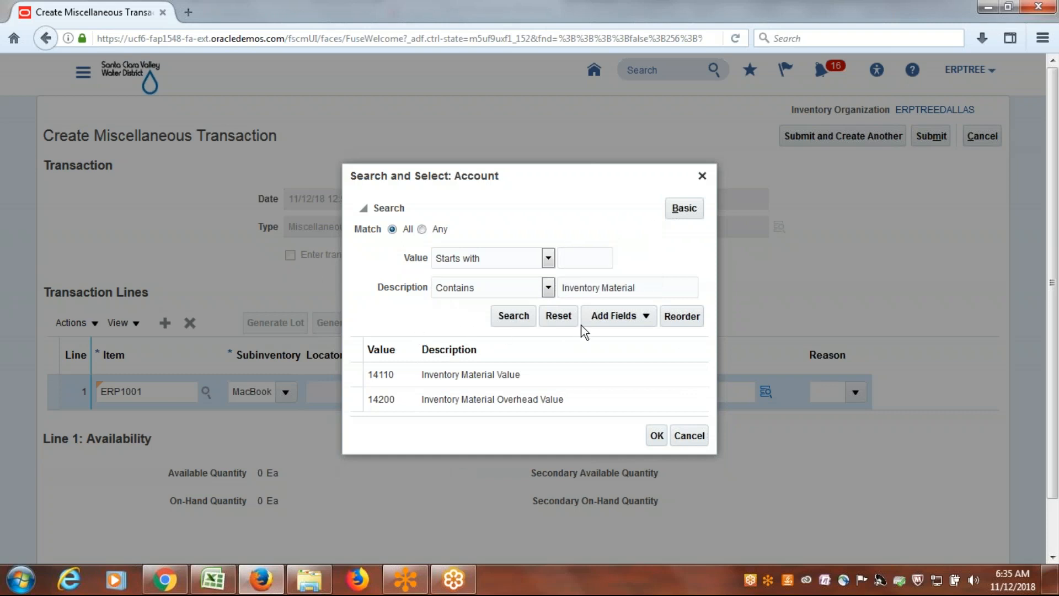
left_click_drag(603, 289, 464, 289)
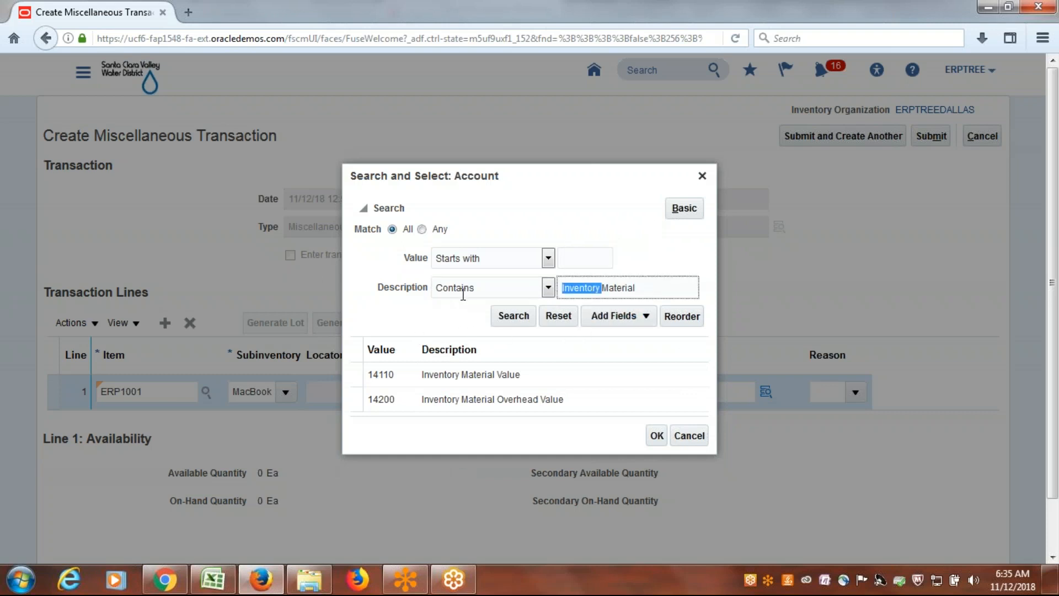
key("BackSpace")
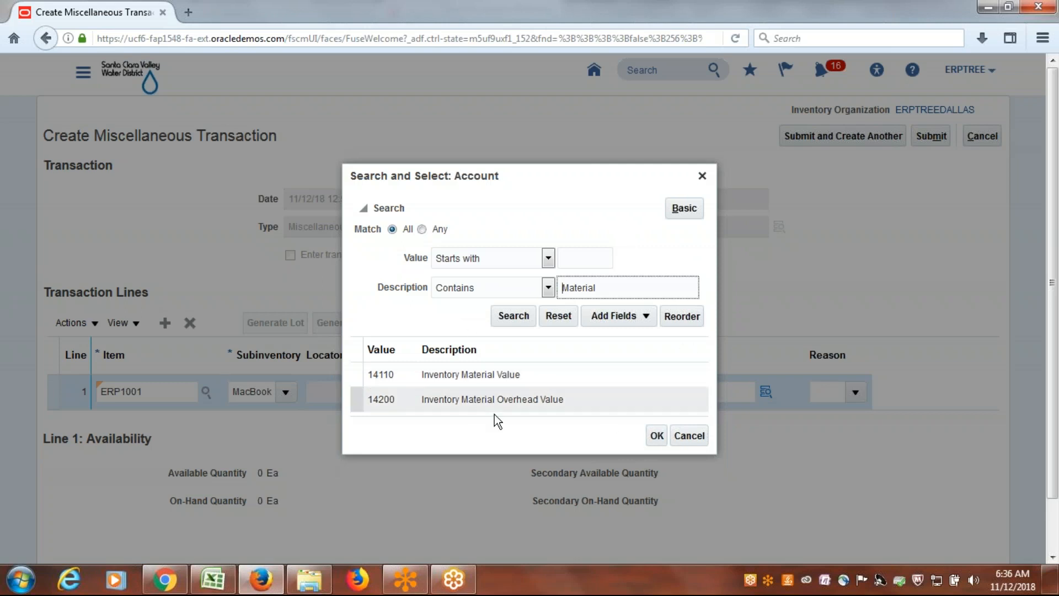
left_click(511, 317)
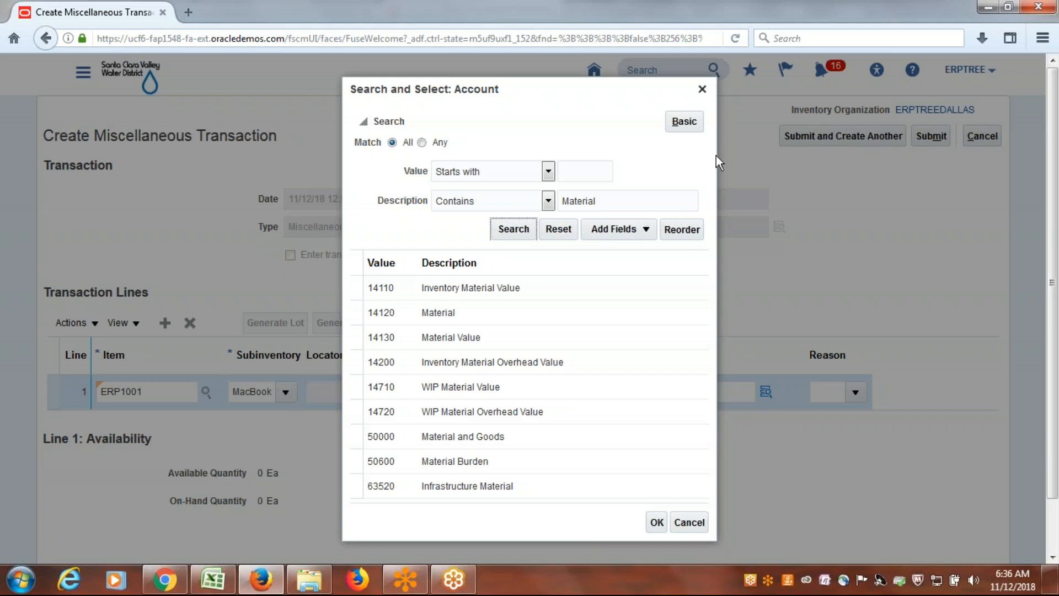
left_click(548, 202)
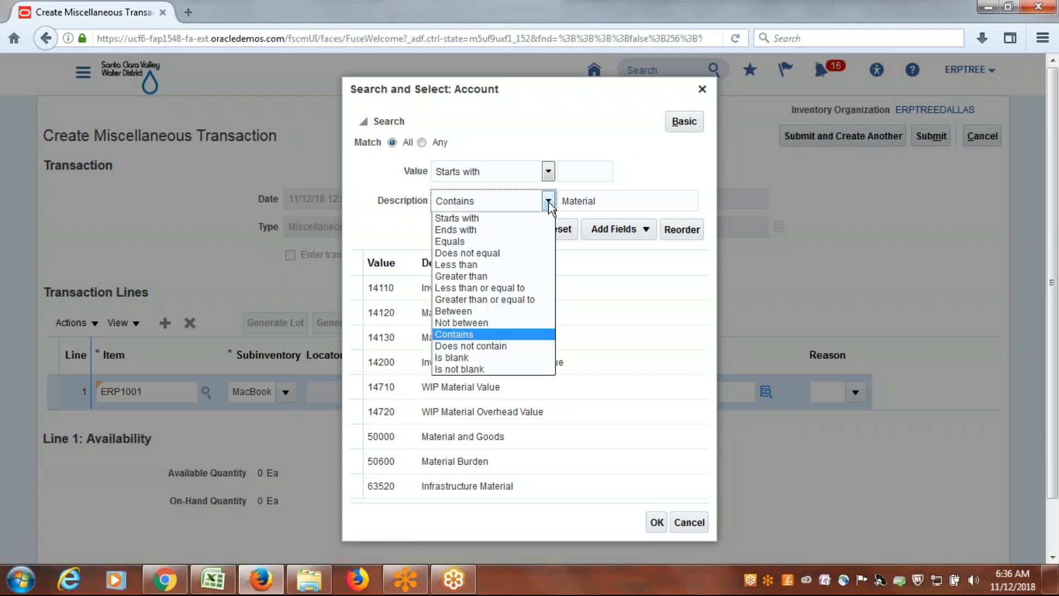
left_click(474, 240)
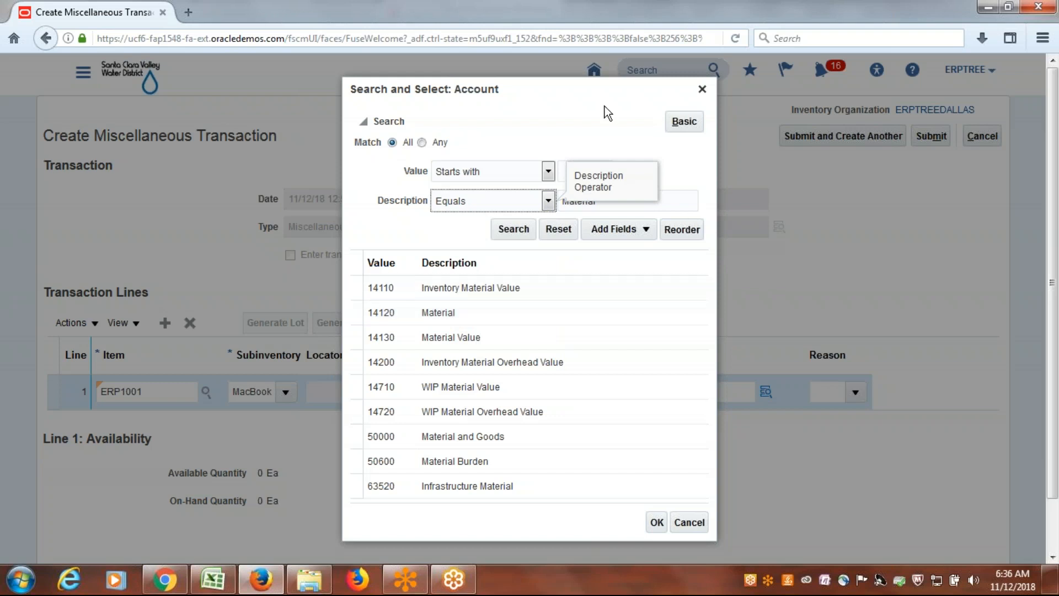
left_click(670, 206)
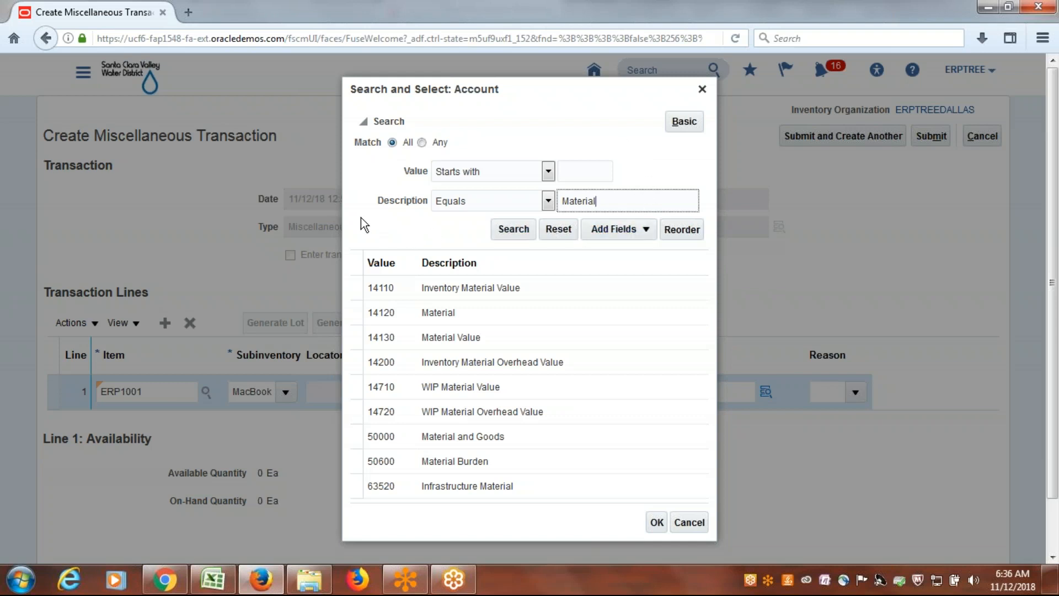
left_click(548, 200)
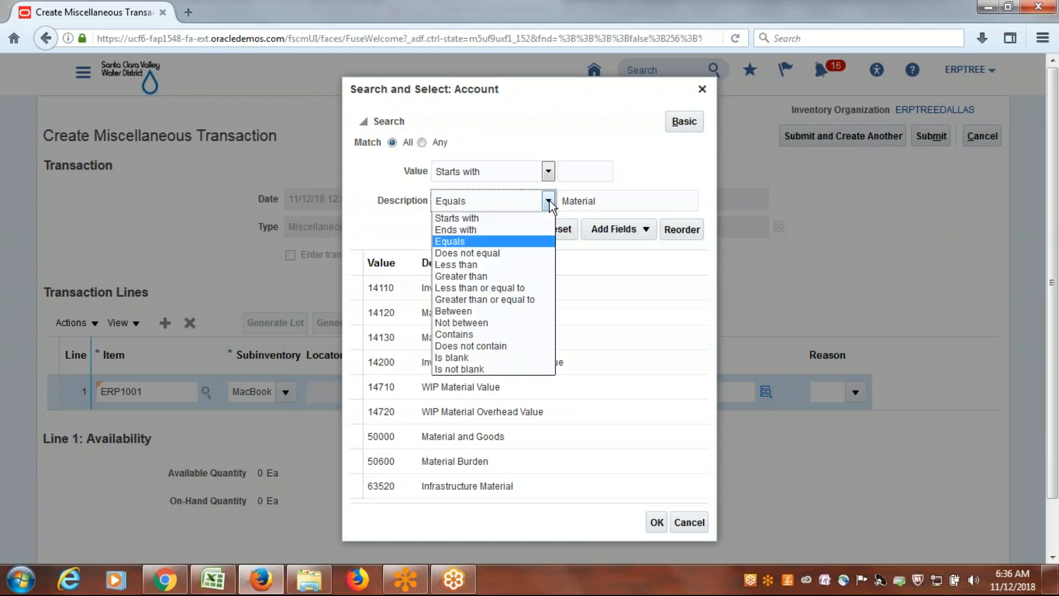
left_click(491, 333)
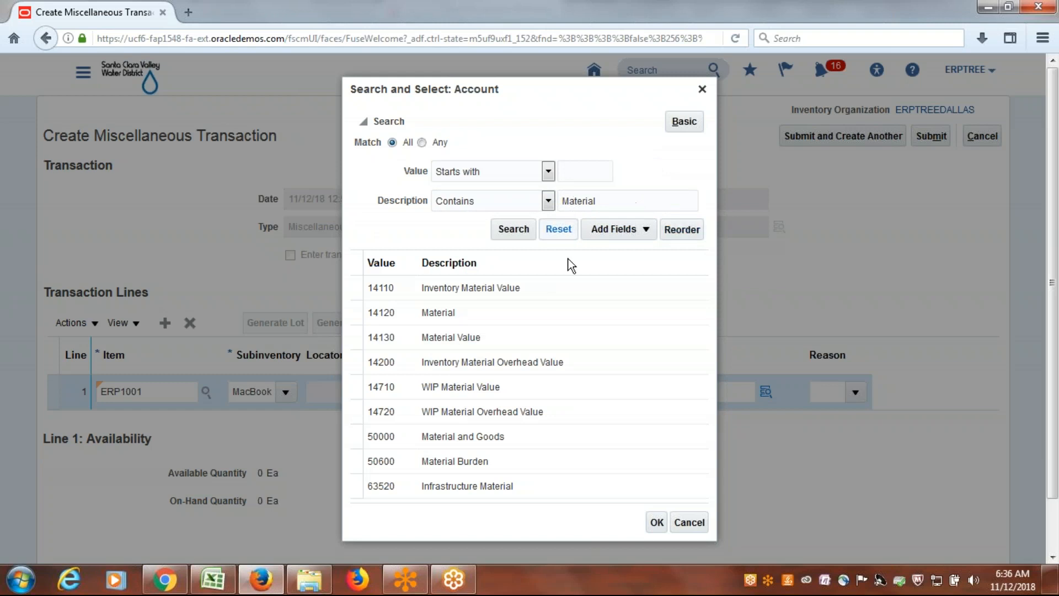
Search the Account segment values for descriptions that start with Inventory Mate
left_click(548, 201)
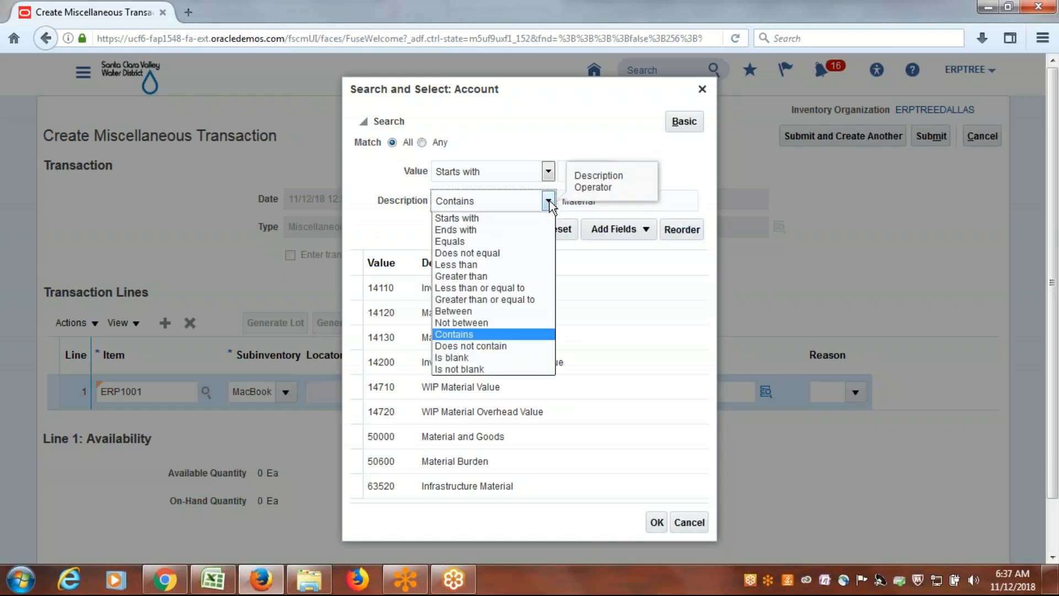
left_click(477, 218)
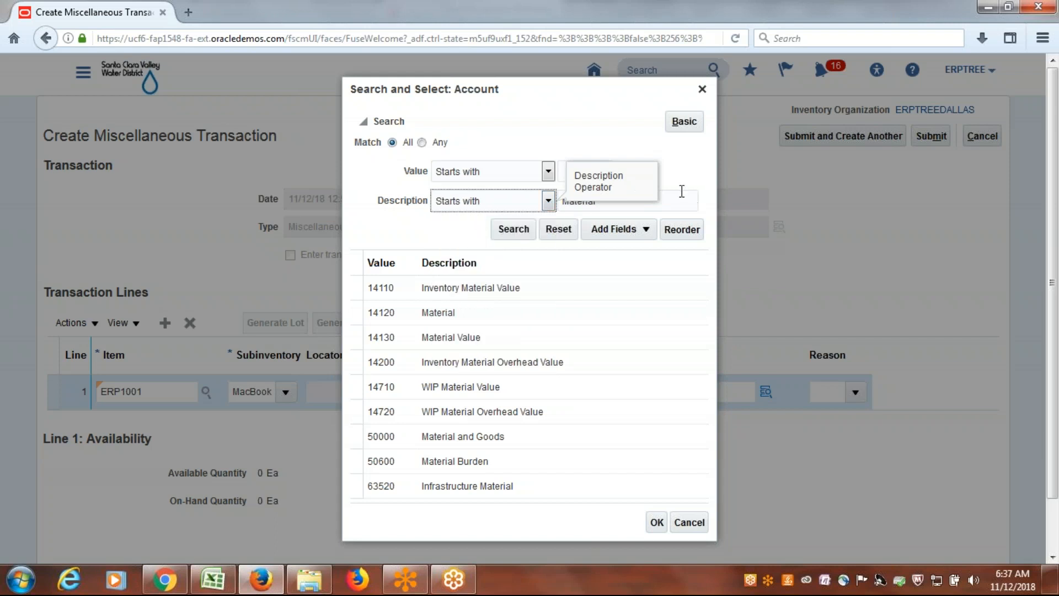
double_click(655, 205)
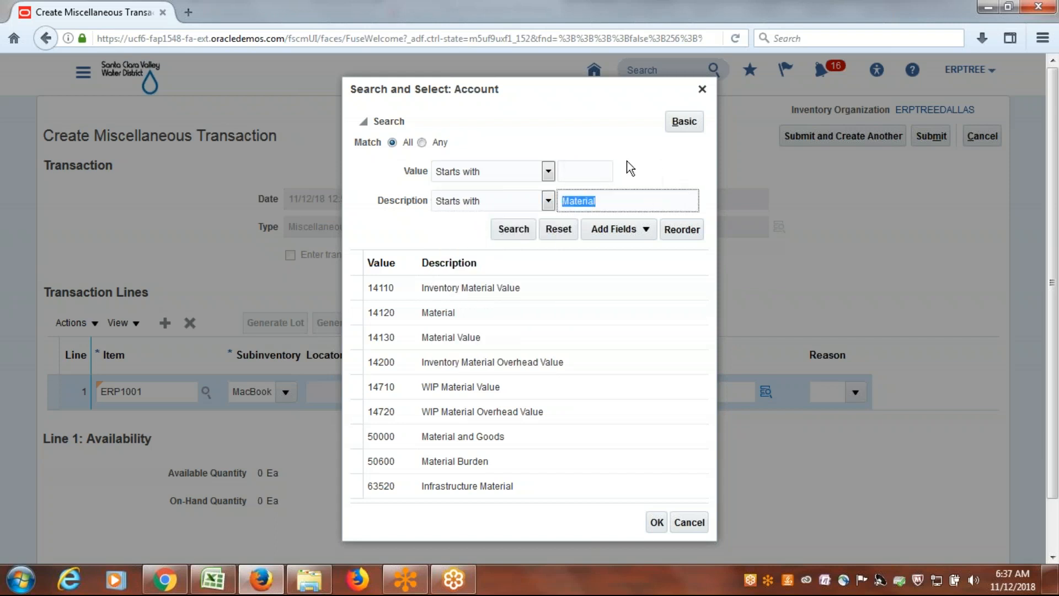
type("Inventory Mate")
left_click(508, 230)
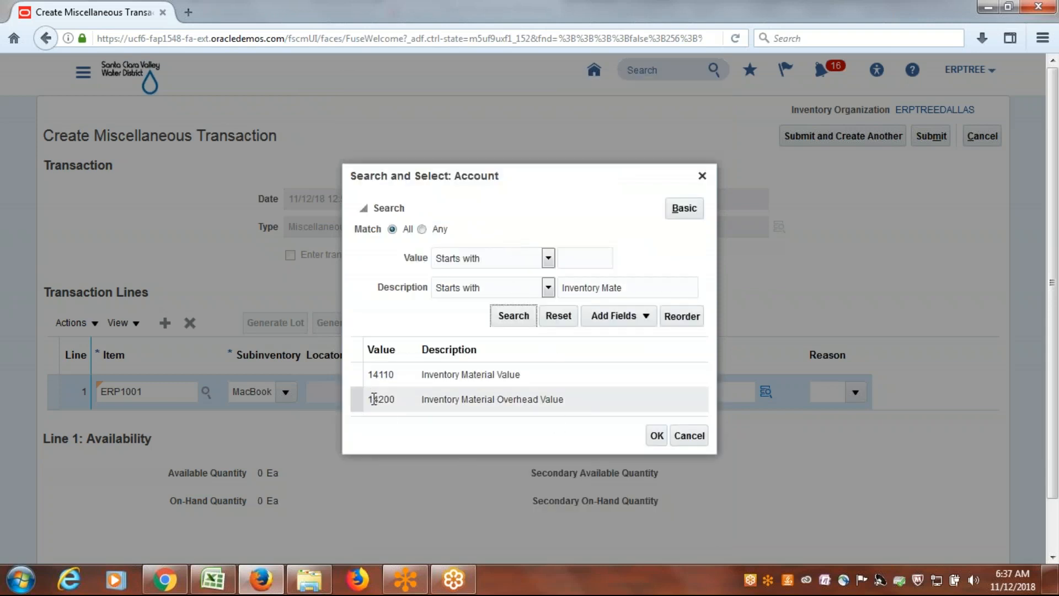
Choose account 14110 Inventory Material Value and apply the segment combination to line 1
left_click(356, 373)
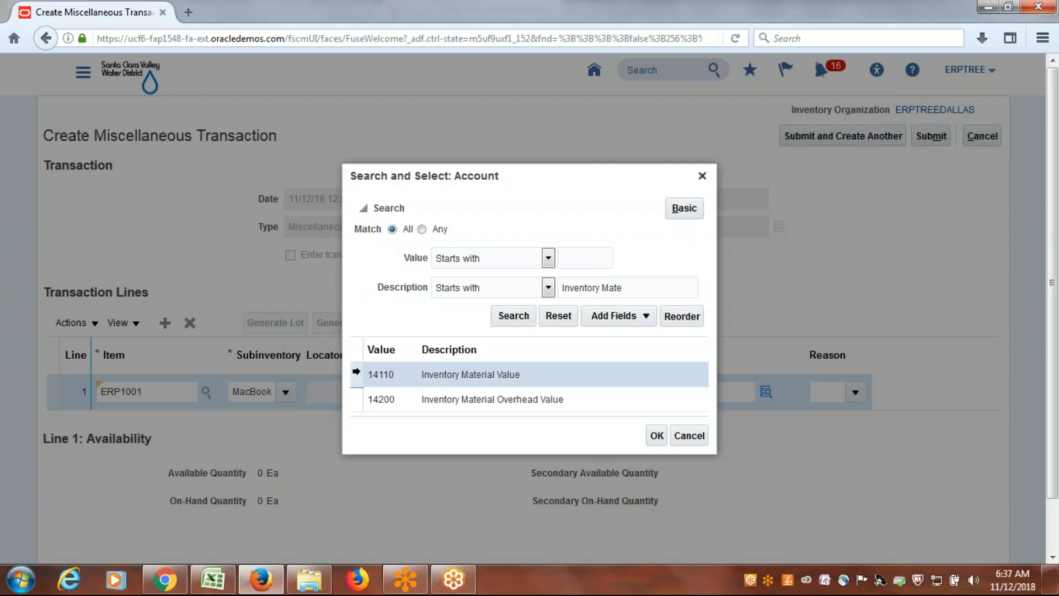
left_click(656, 437)
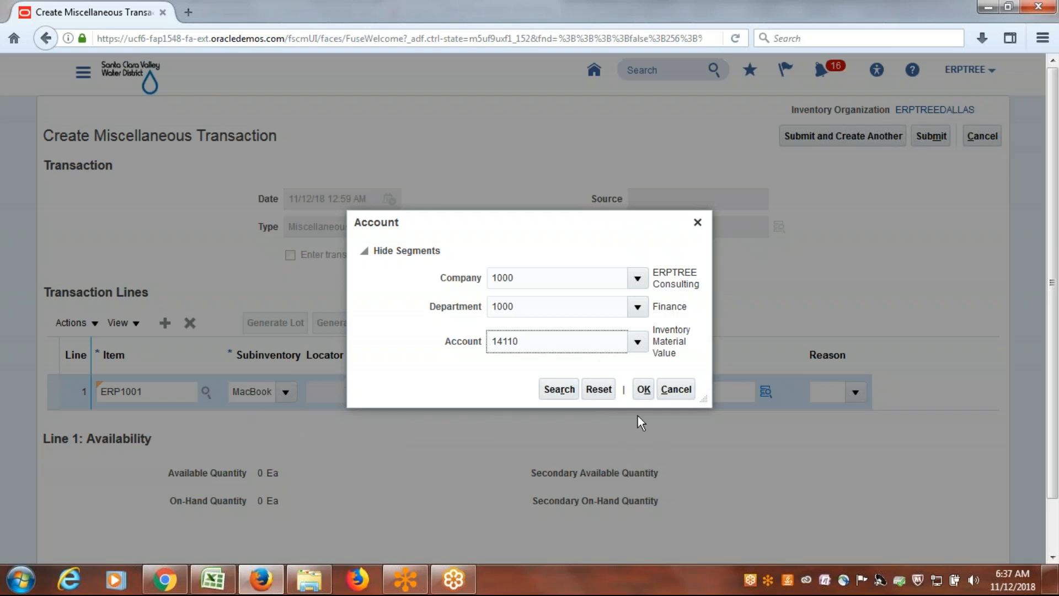
left_click(643, 388)
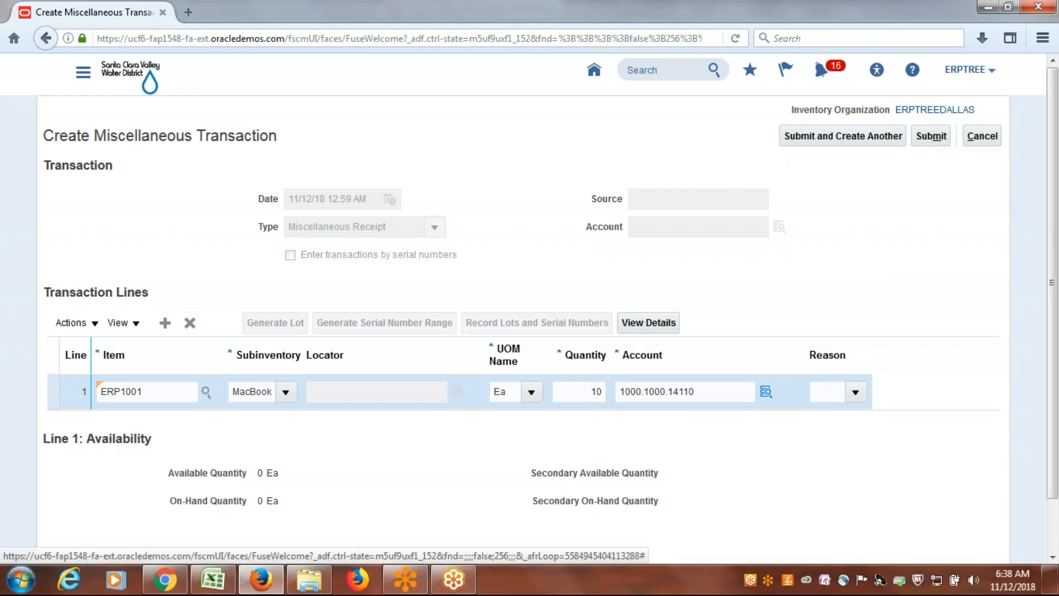
Open the same application address in a second browser tab and return to the miscellaneous transaction
left_click(218, 38)
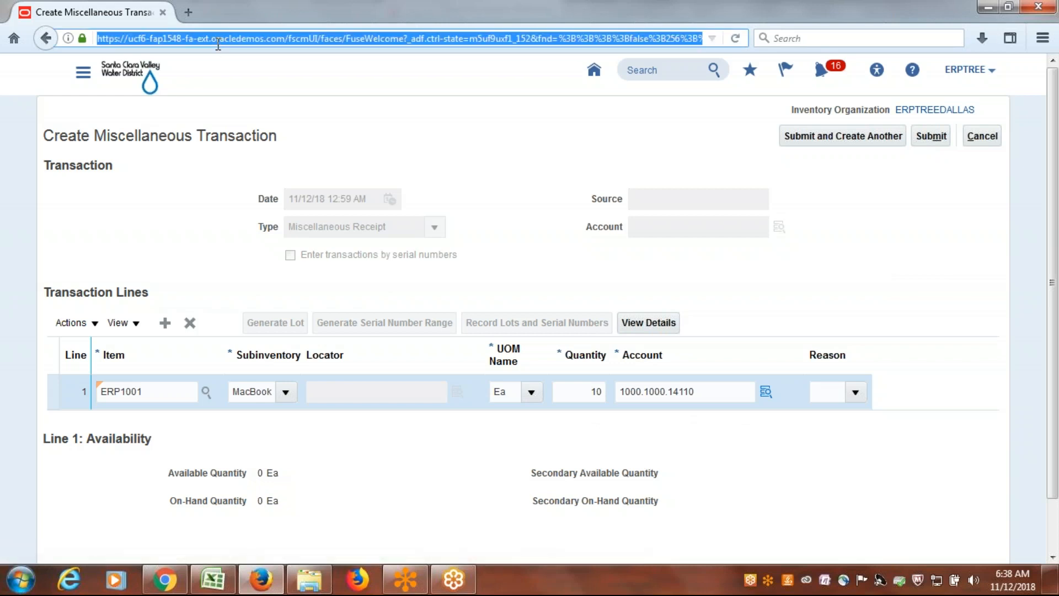
left_click(190, 11)
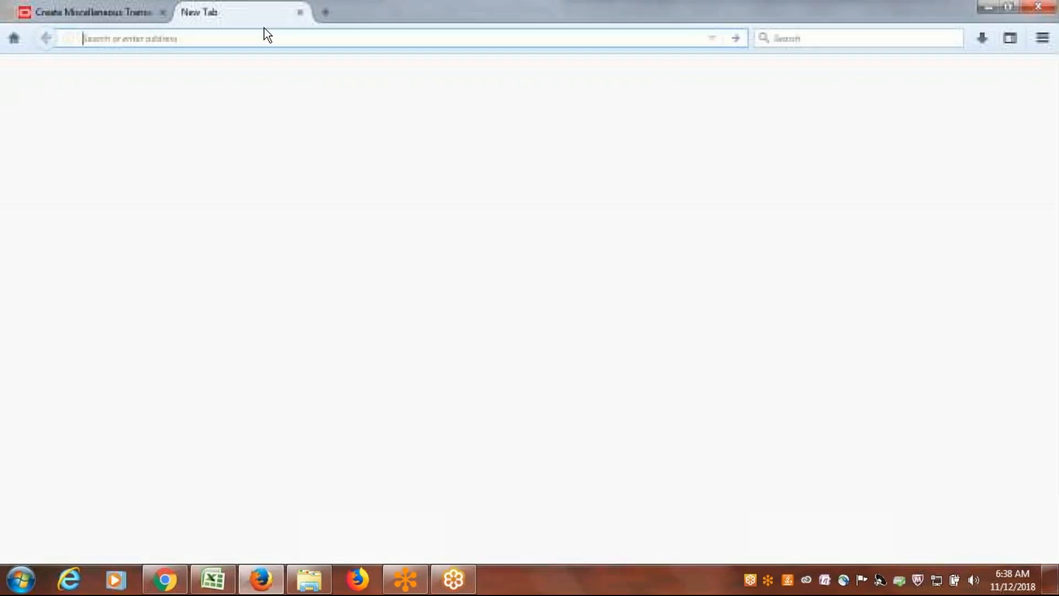
key("ctrl+v")
key("Return")
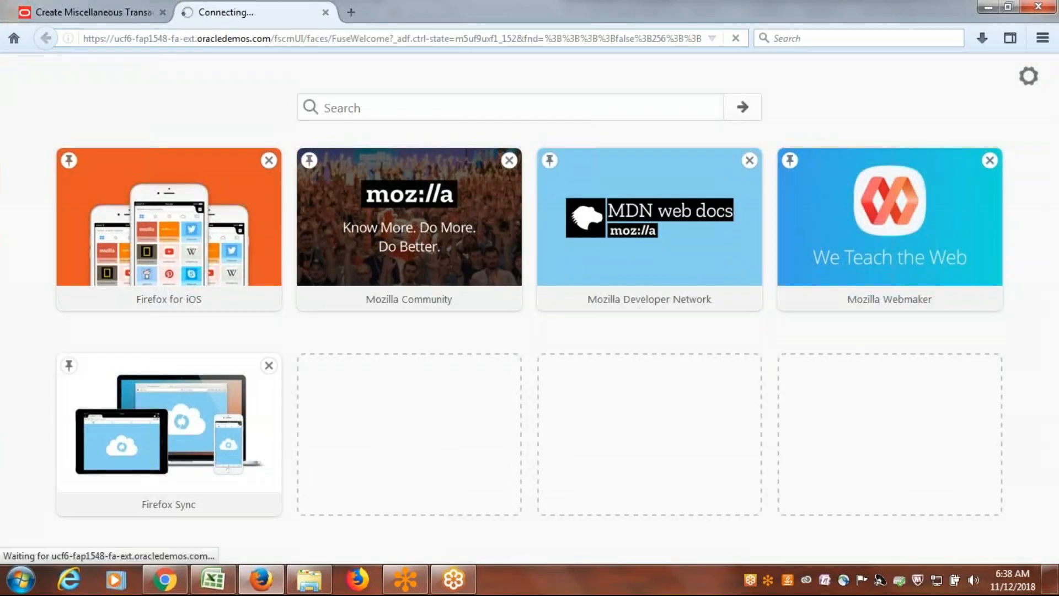
left_click(55, 8)
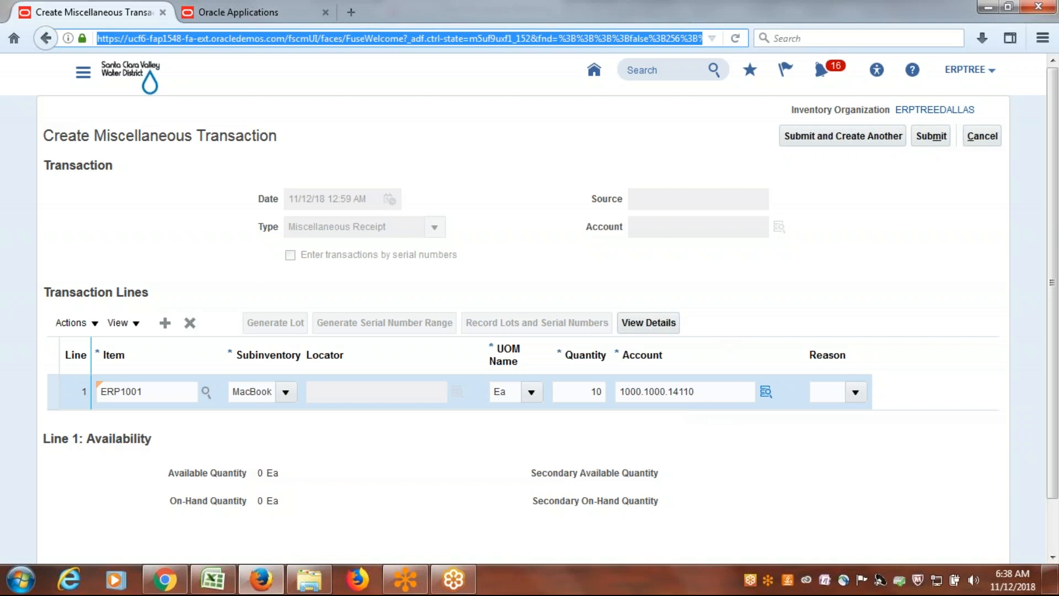
left_click(759, 307)
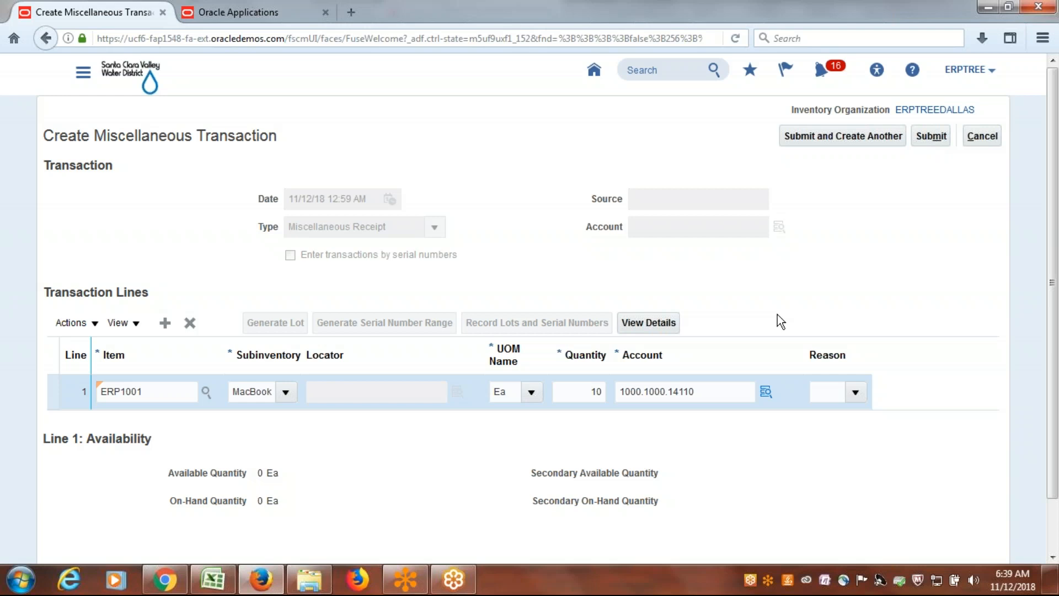
In the second browser tab, open the task search page of Setup and Maintenance
left_click(251, 11)
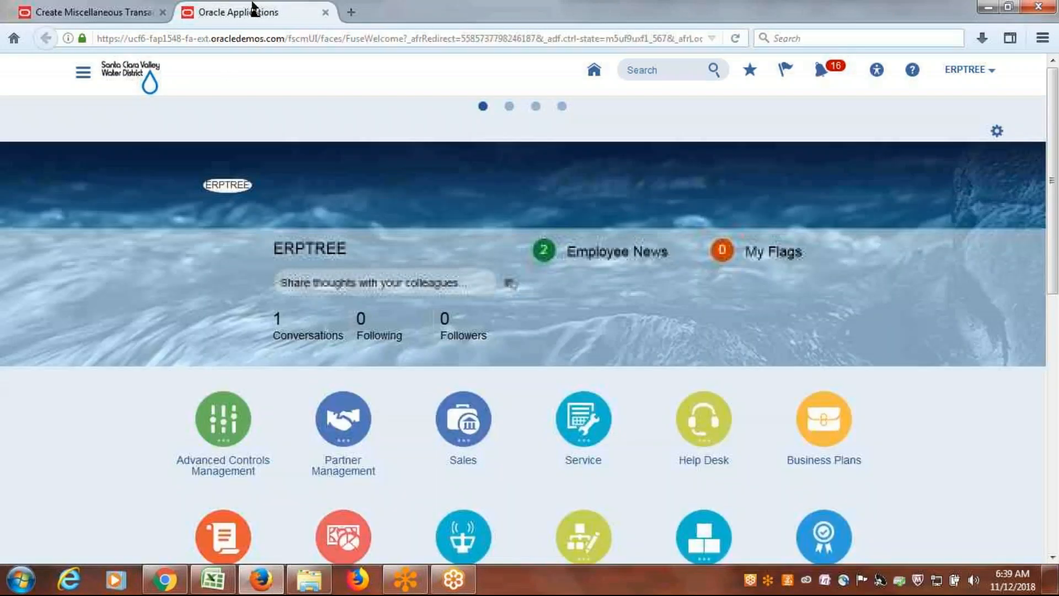
left_click(966, 71)
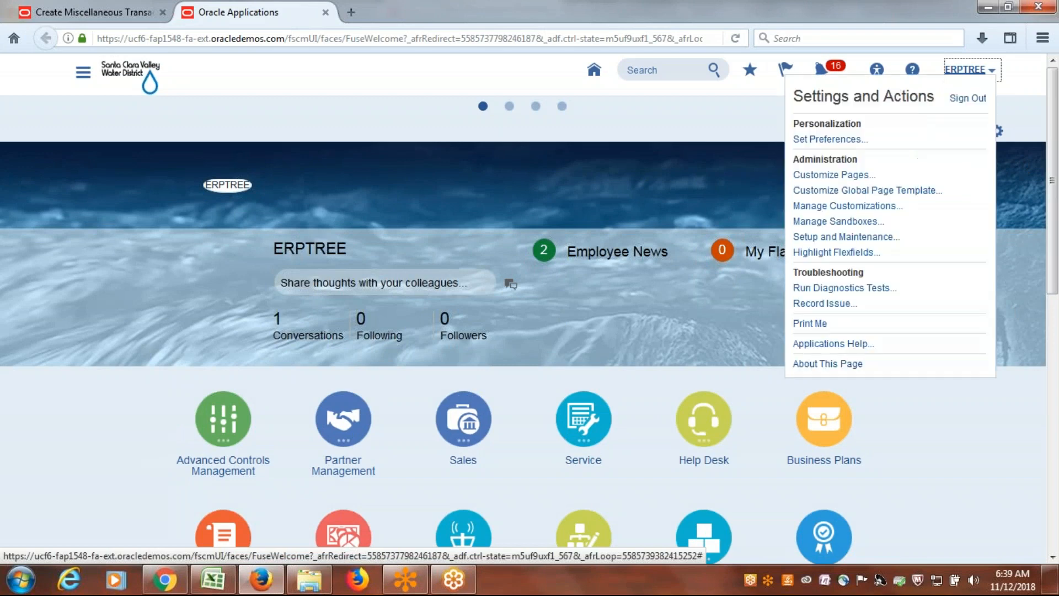
left_click(868, 239)
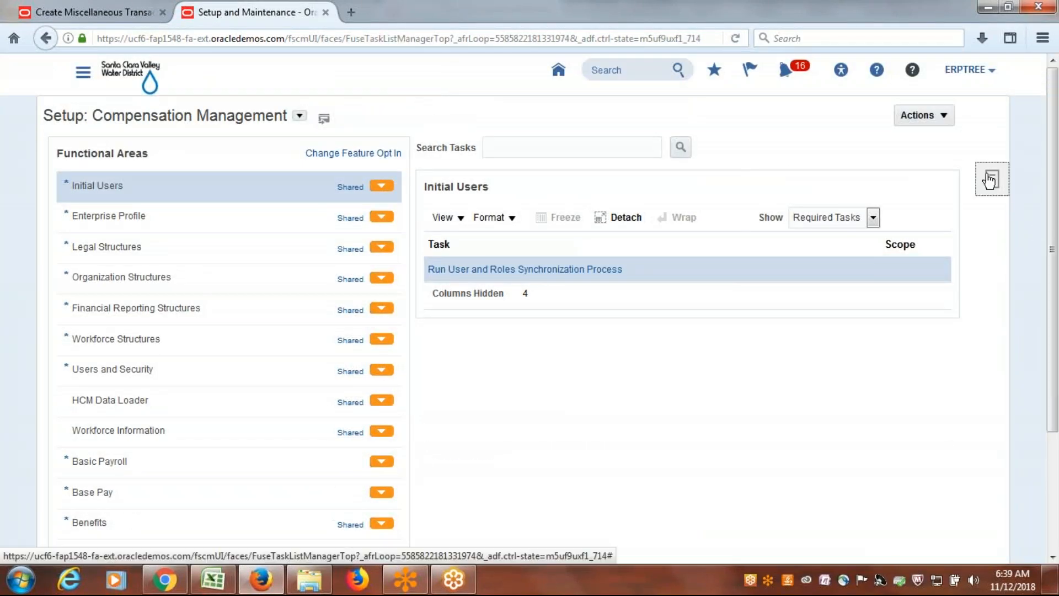
left_click(990, 180)
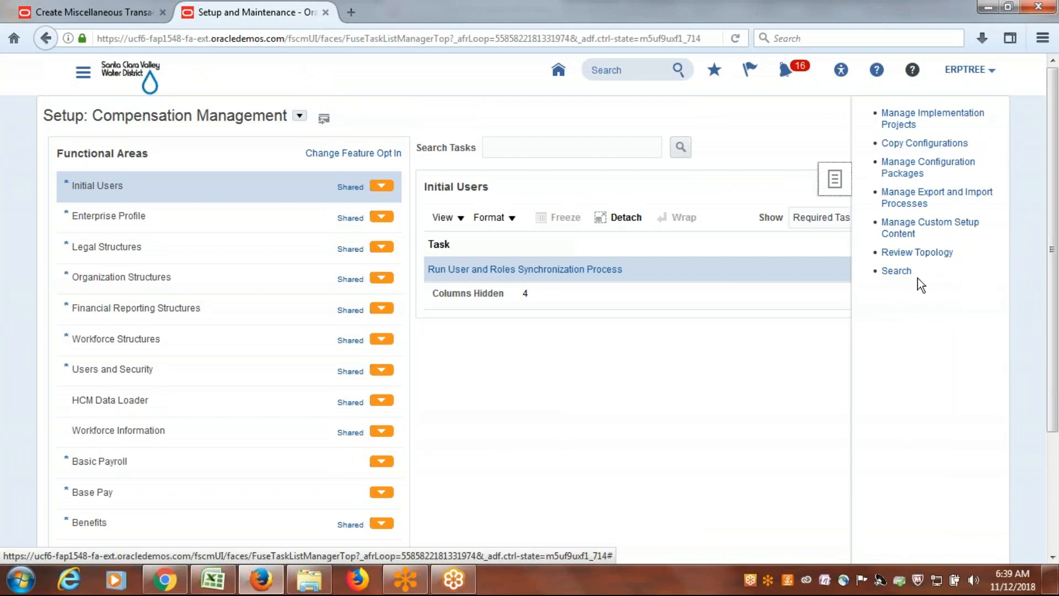
left_click(897, 271)
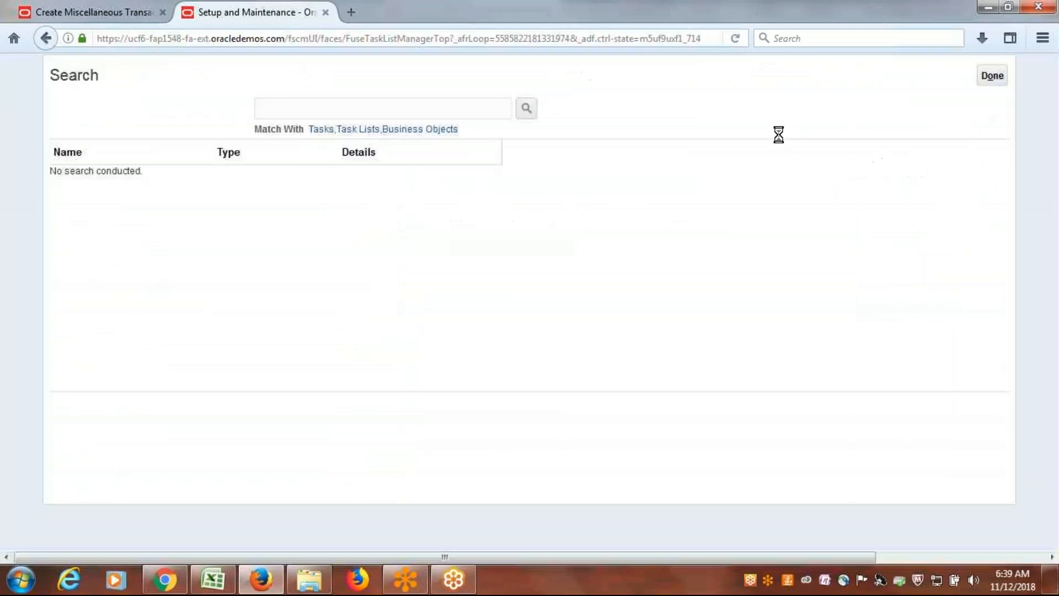
Search the setup tasks for Chart of accounts stru and open Manage Chart of Accounts Structure Instances
left_click(459, 141)
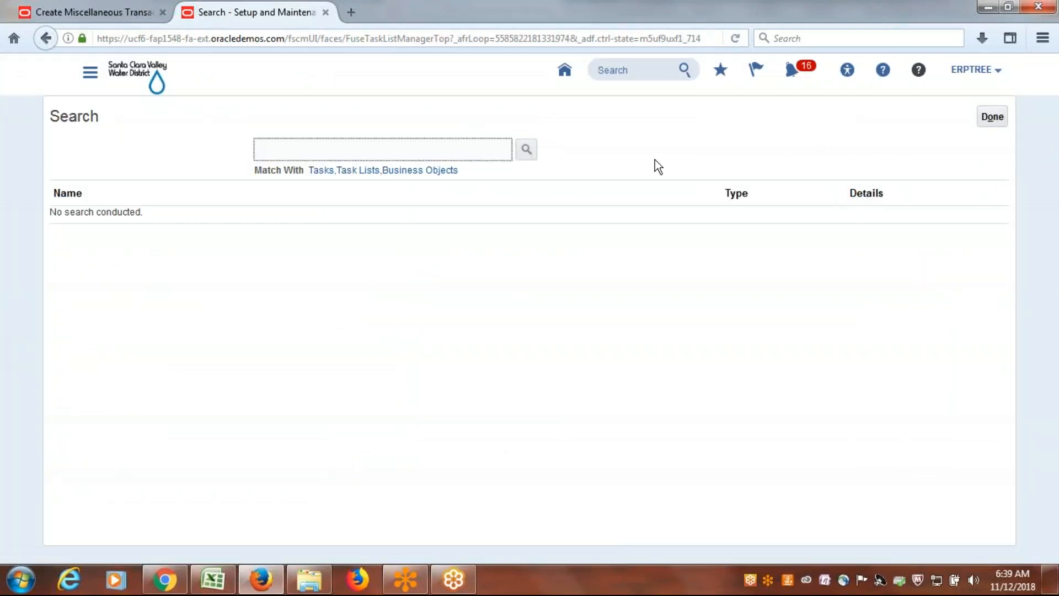
type("Chart of accounts stru")
key("Return")
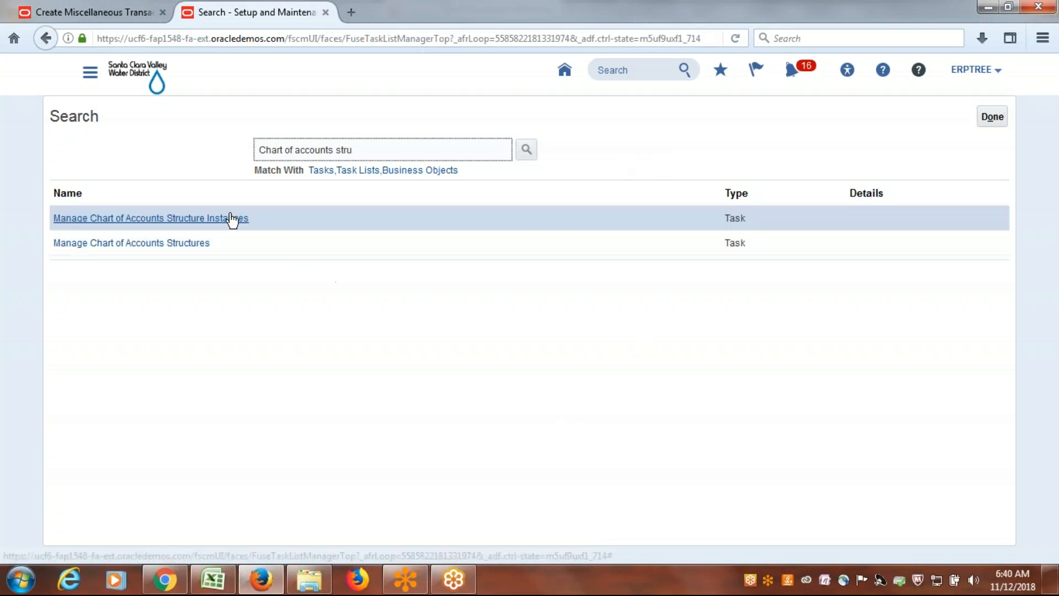
left_click(232, 219)
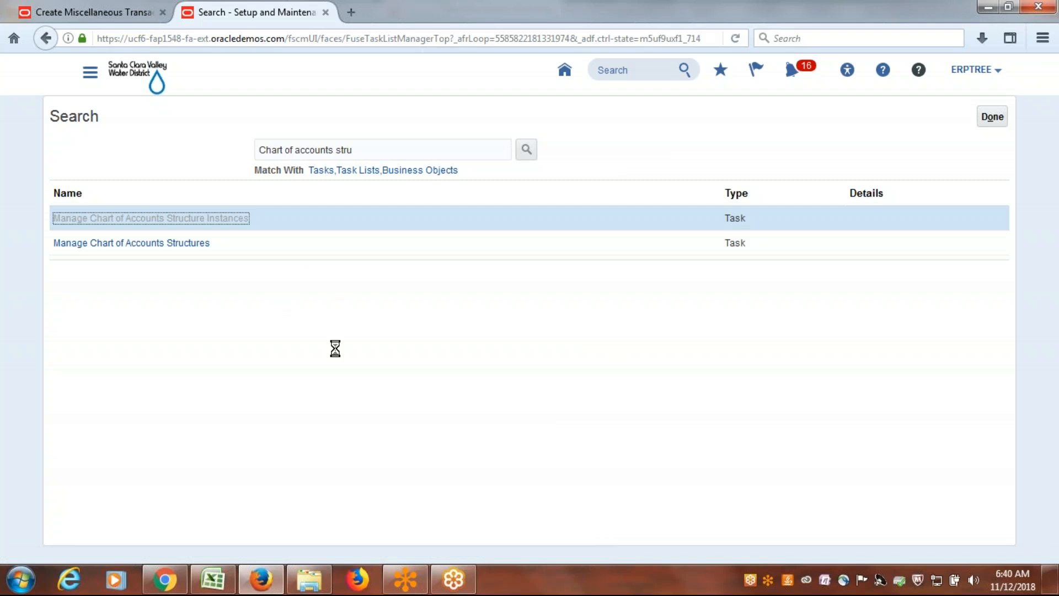
Find the key flexfield whose name starts with Acc and open the structure instances of the Accounting Flexfield
left_click(232, 204)
type("Acc")
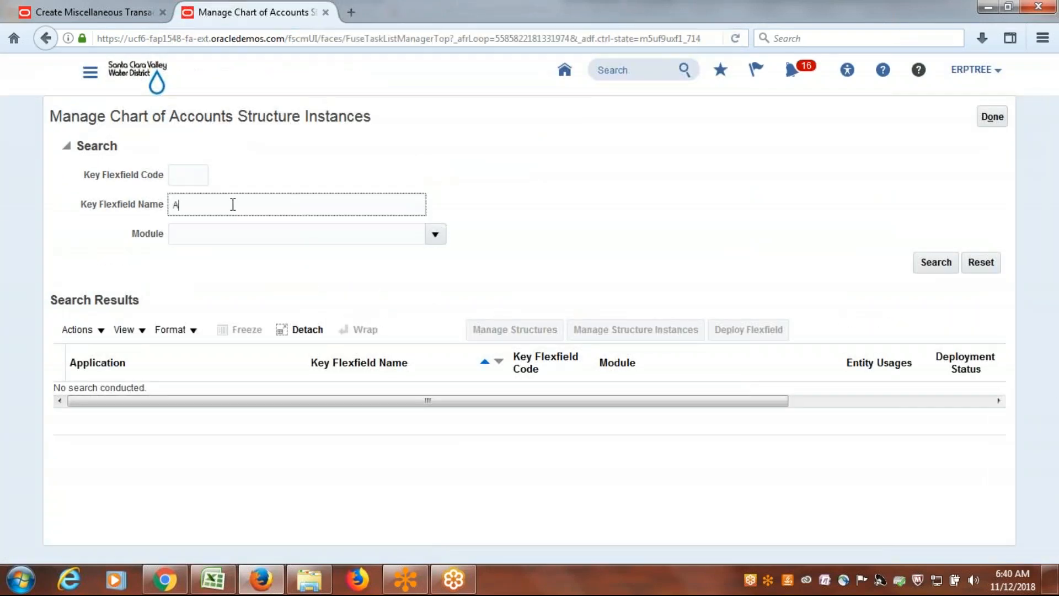
left_click(928, 266)
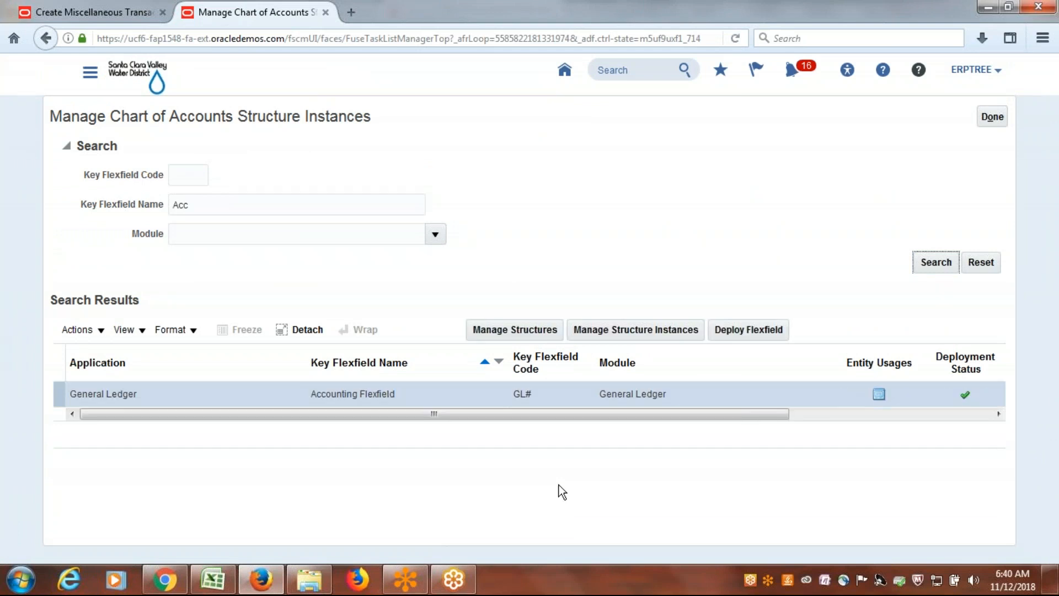
left_click(643, 334)
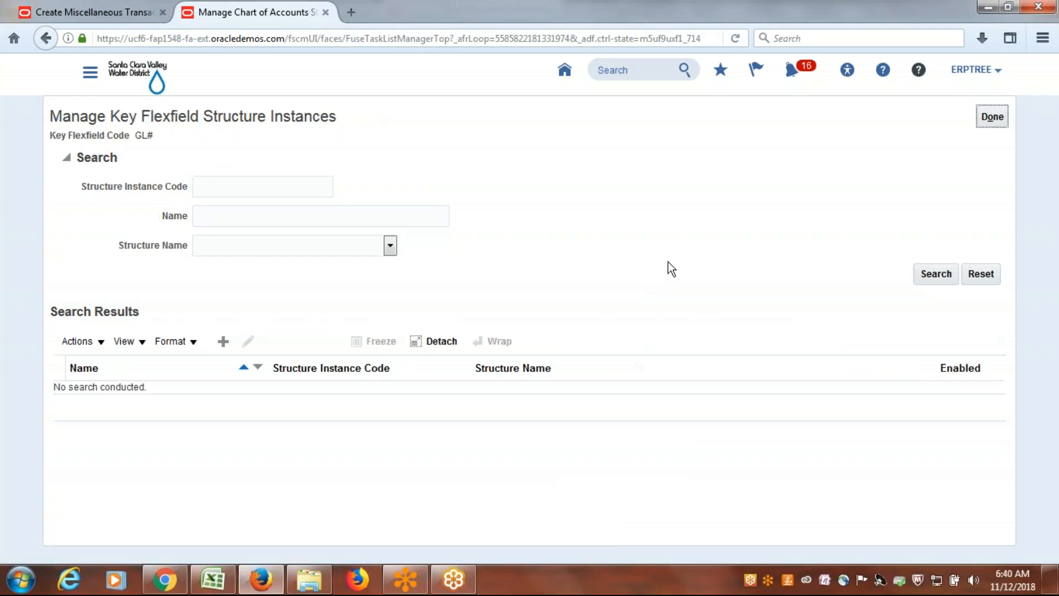
Search for structure instance code ERPTREE and open the ERPTREE Accounting Flex instance for editing
left_click(255, 188)
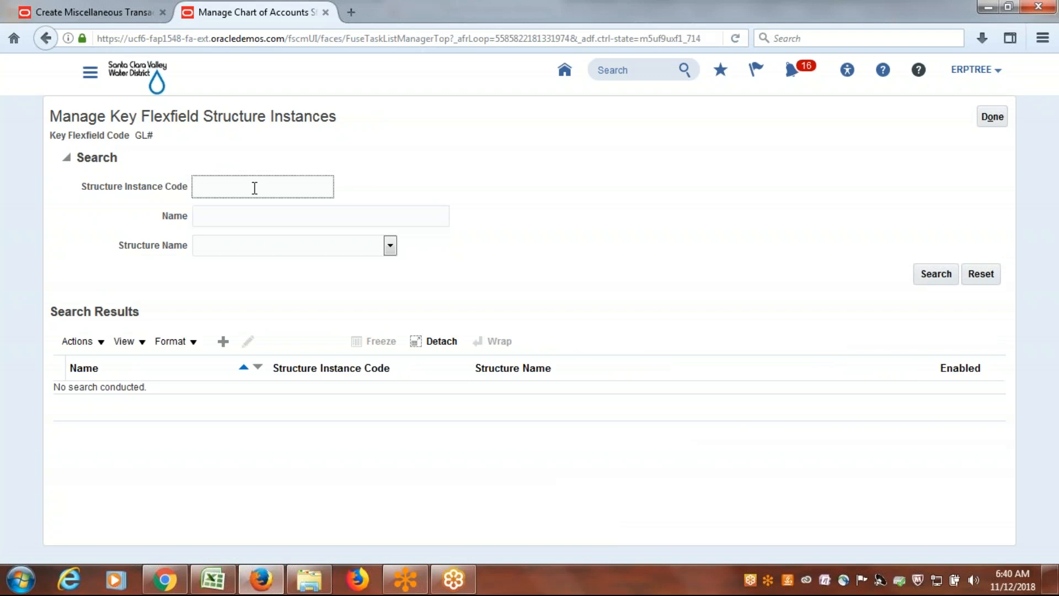
type("ERPTREE")
left_click(933, 276)
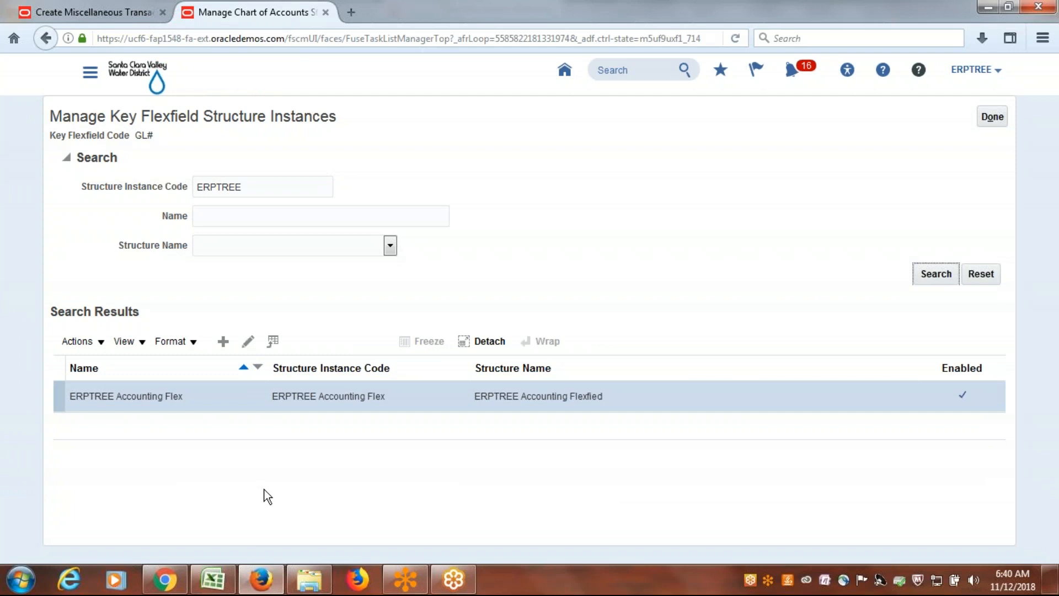
left_click(247, 343)
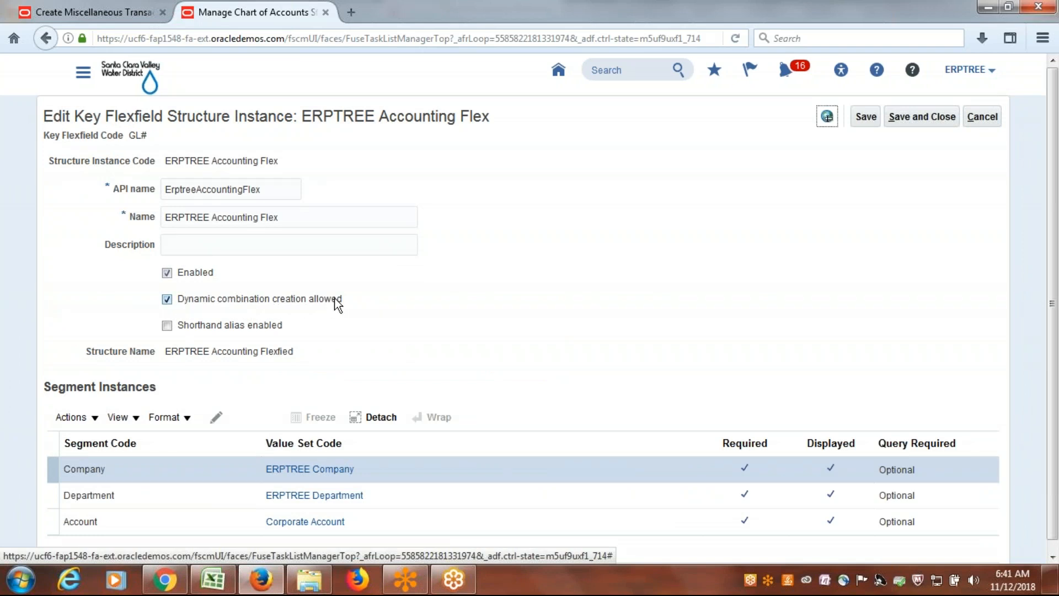
Review the instance's dynamic combination creation option and segments against line 1's account, and return to the miscellaneous transaction
scroll(374, 295, "down", 1)
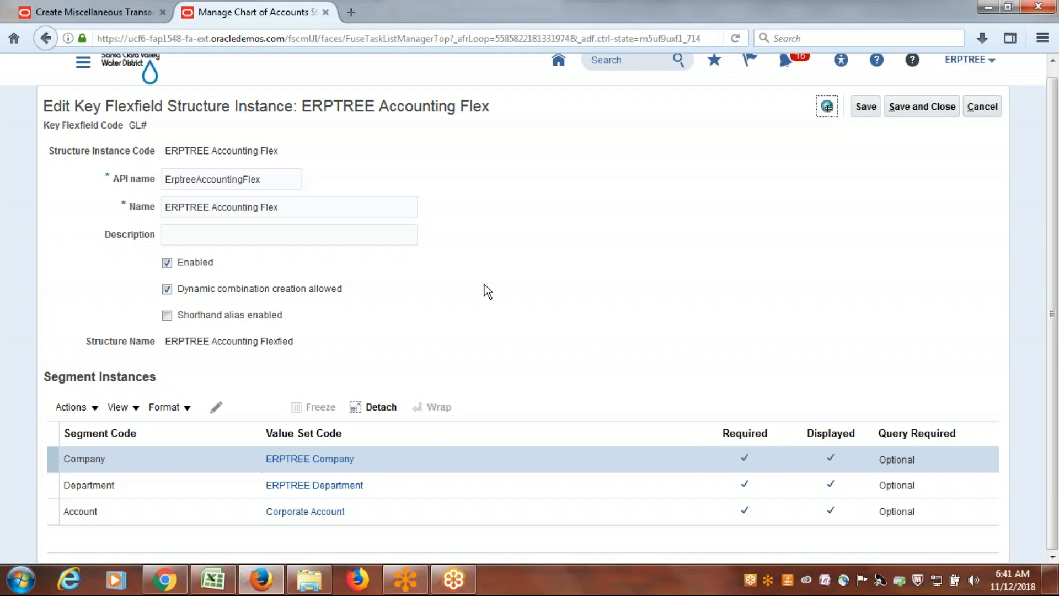
left_click(93, 12)
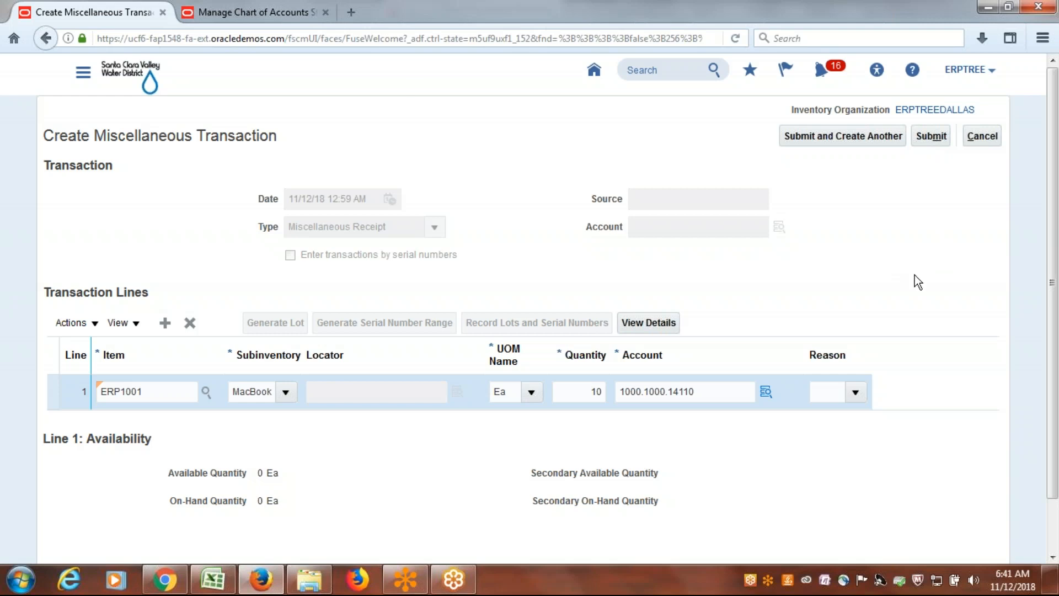
left_click(268, 8)
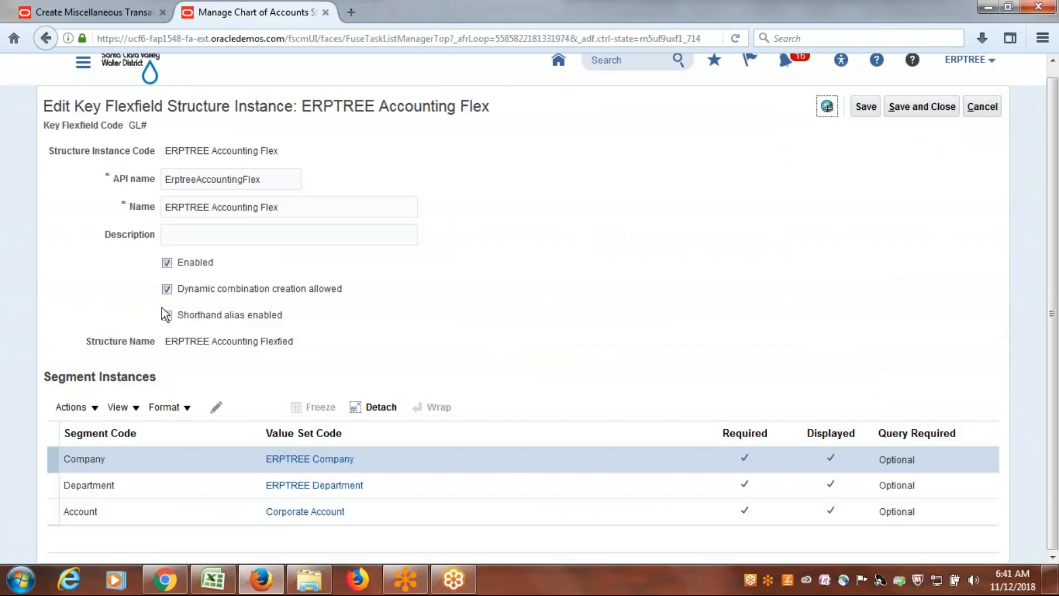
left_click(91, 11)
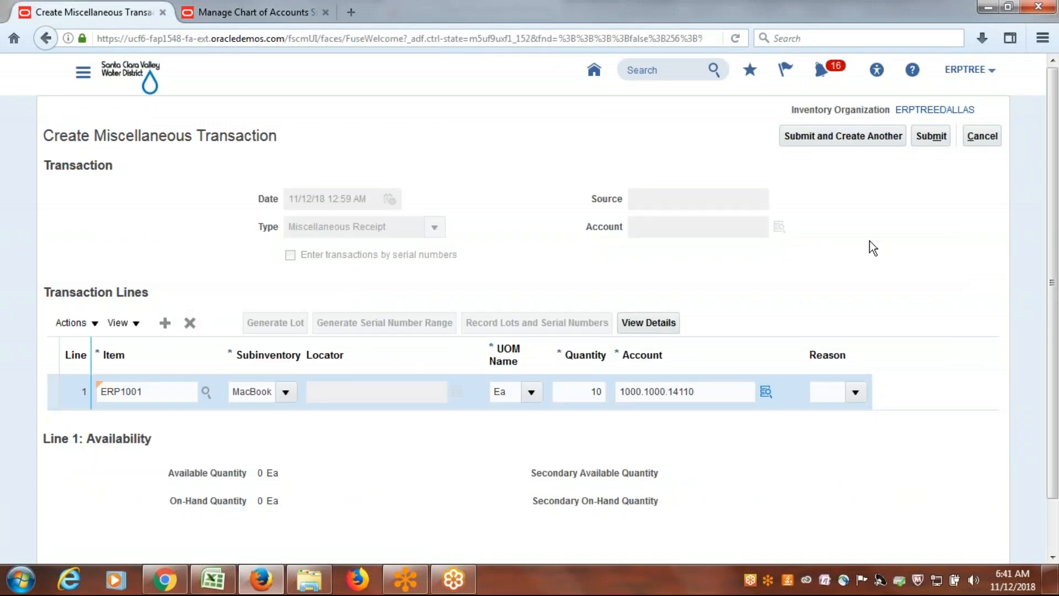
Close the ERPTREE structure instance and return to the setup task search, rechecking the account on line 1 of the miscellaneous transaction
triple_click(718, 397)
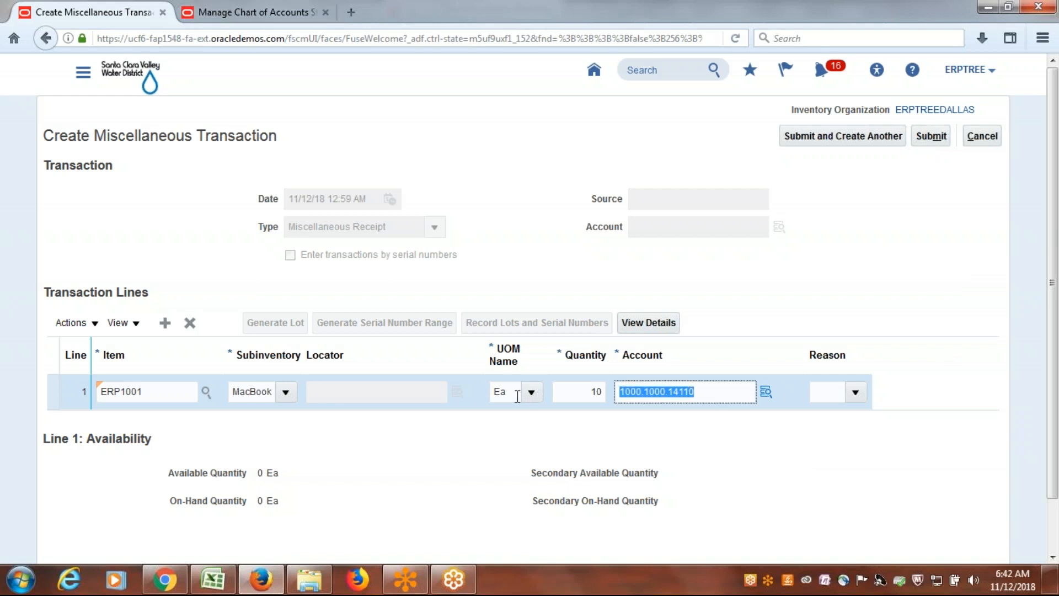
left_click(246, 12)
left_click(931, 108)
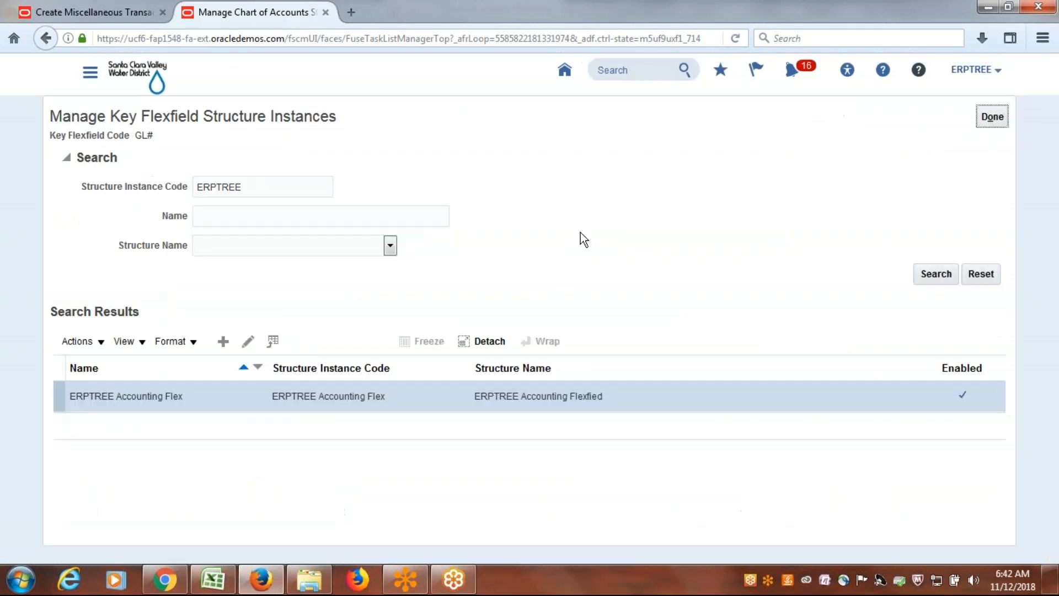
left_click(66, 10)
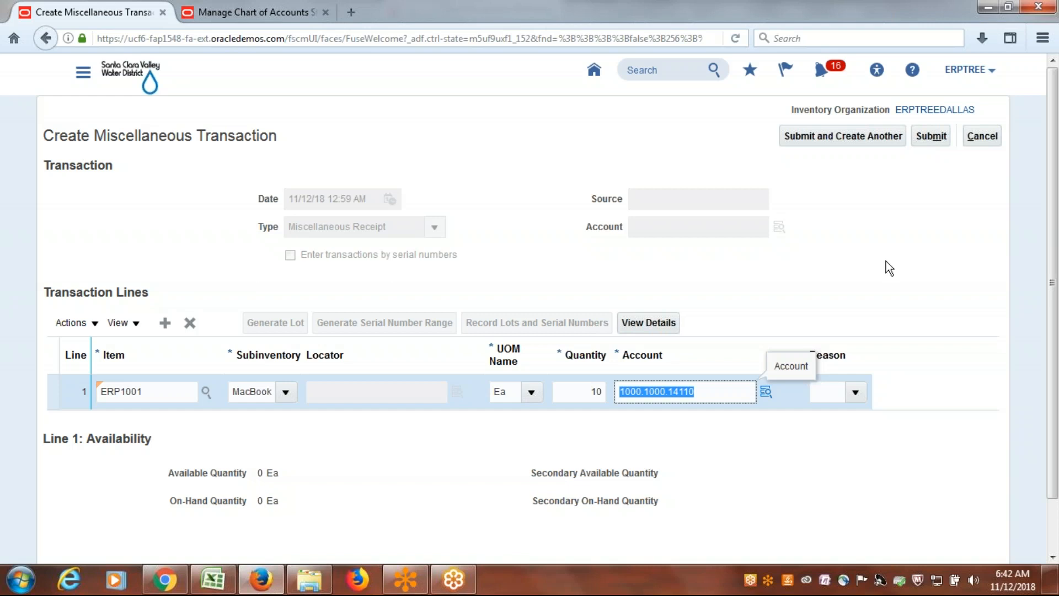
left_click(262, 11)
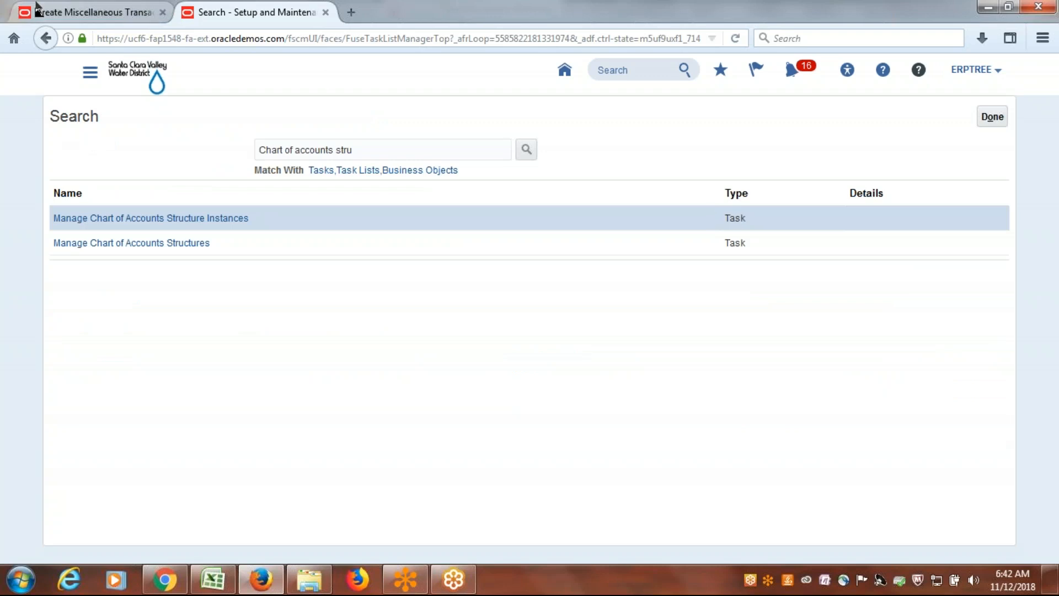
left_click(88, 6)
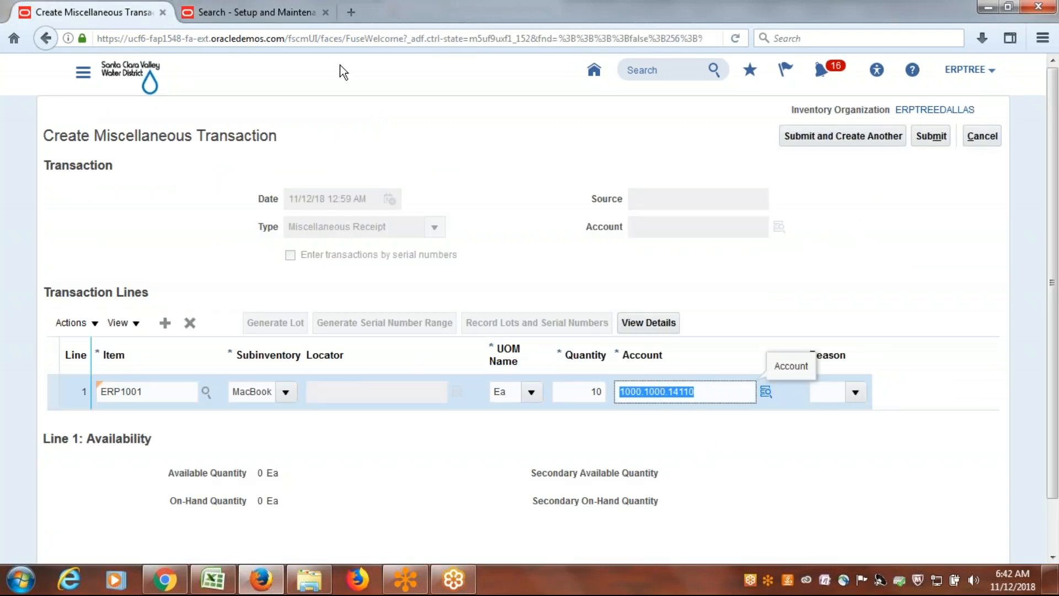
left_click(279, 11)
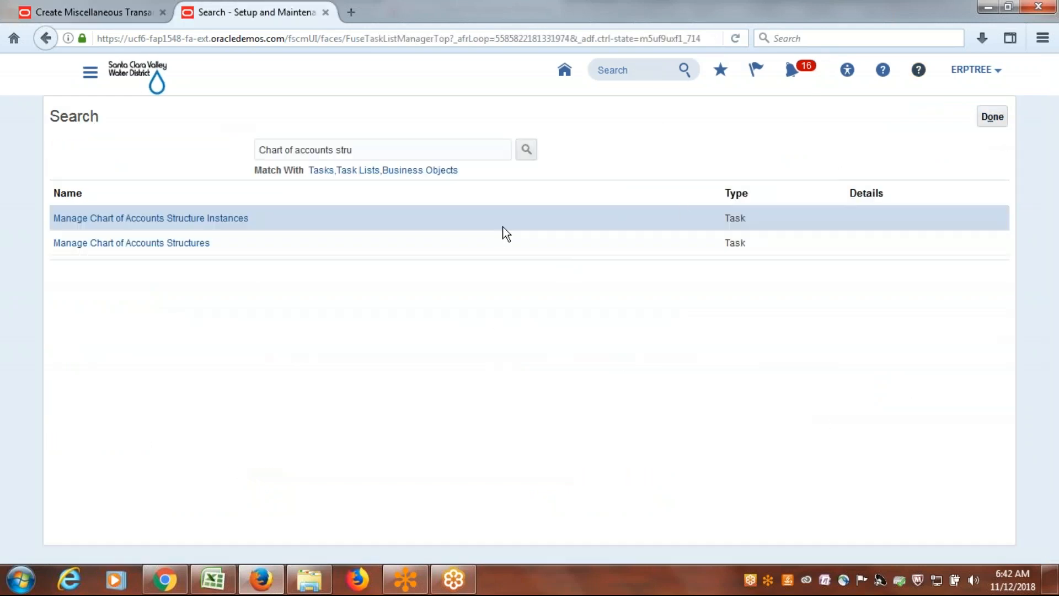
Search the setup tasks for Combinations and open Manage Account Combinations
left_click_drag(402, 144, 83, 149)
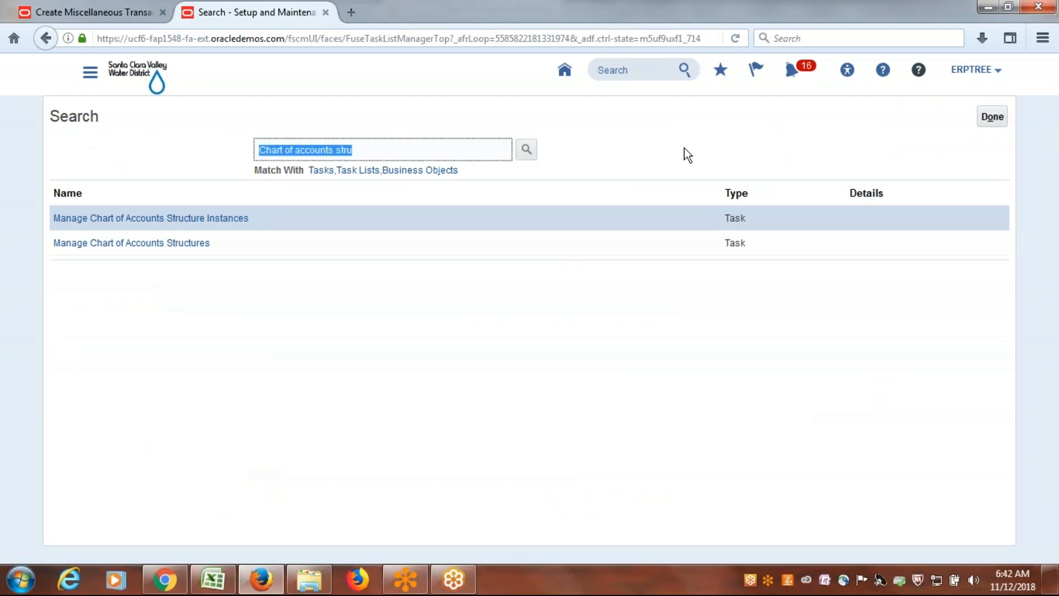
type("CODE")
key("BackSpace")
key("BackSpace")
key("BackSpace")
type("omb")
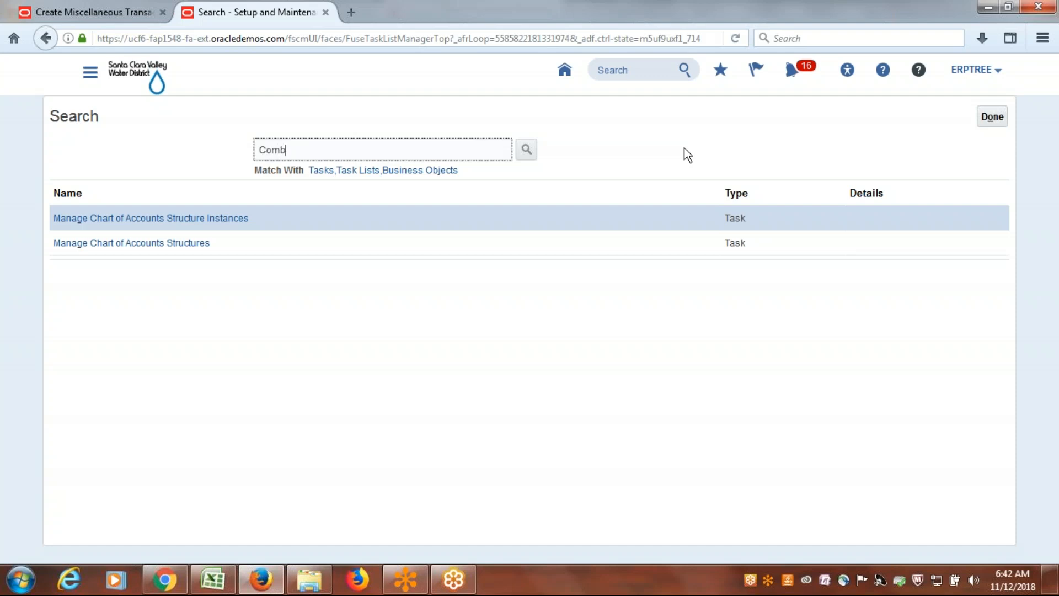
type("inations")
key("Return")
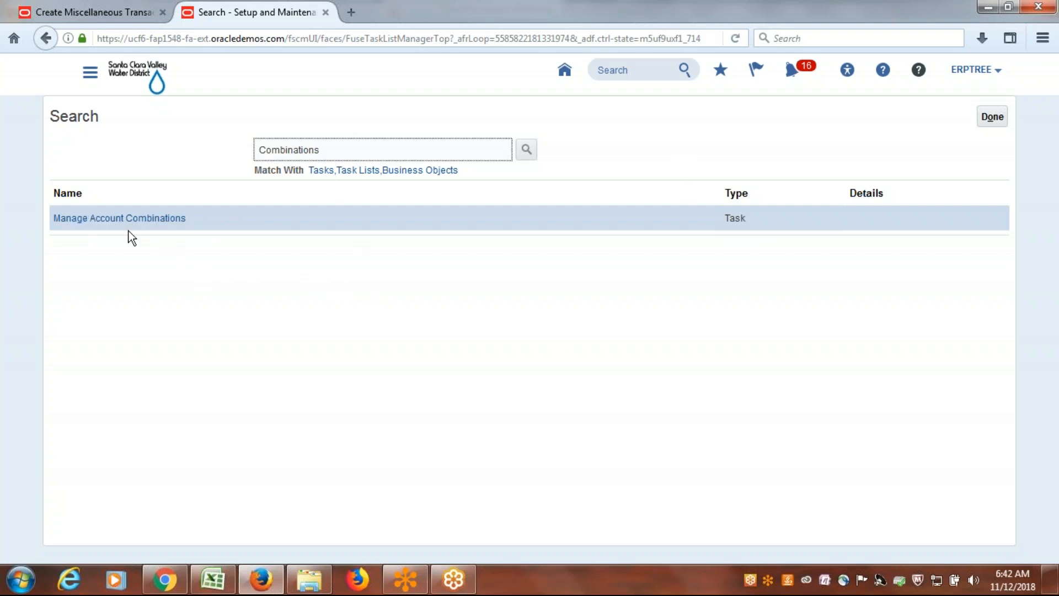
left_click(147, 223)
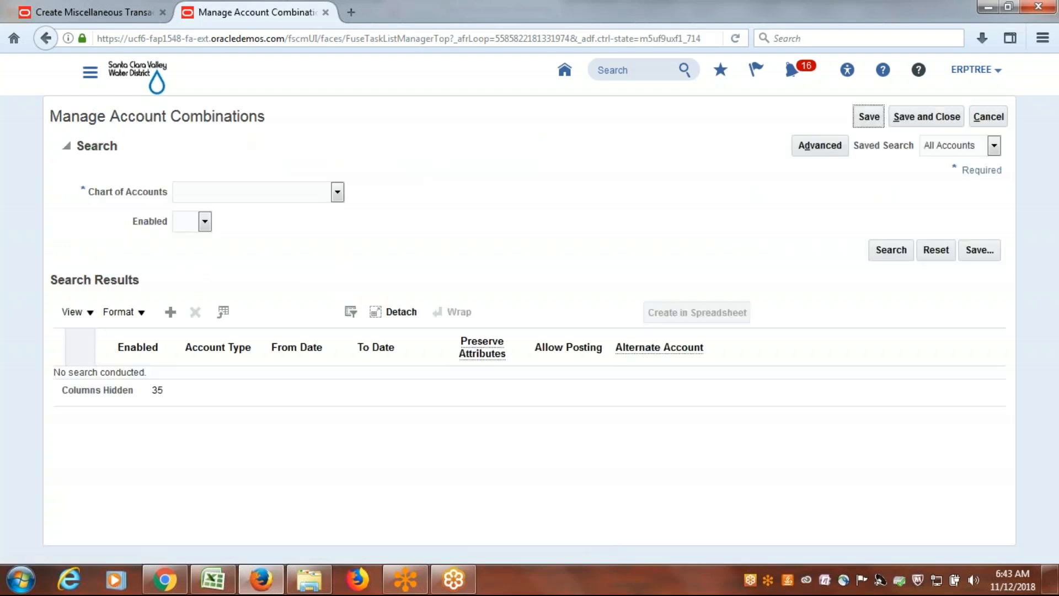
Search for the account combinations of the ERPTREE Accounting Flex chart of accounts
left_click(338, 193)
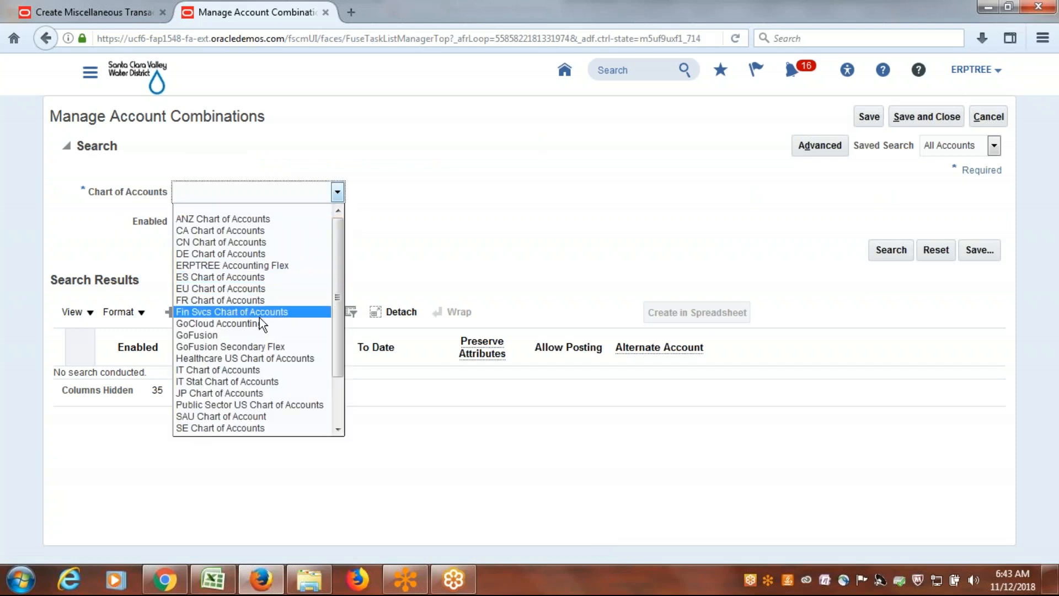
key("e")
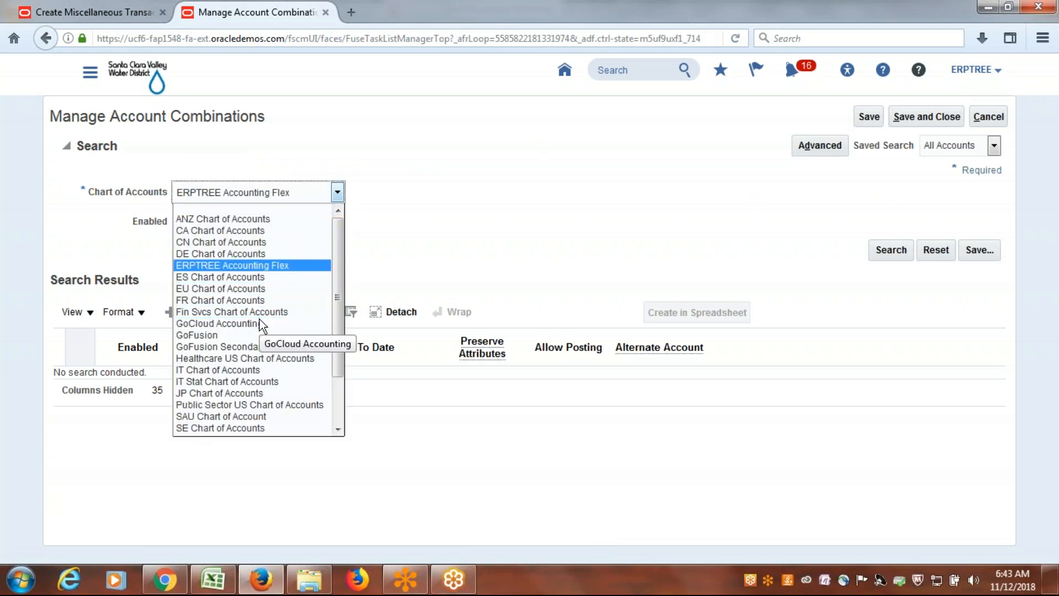
left_click(268, 268)
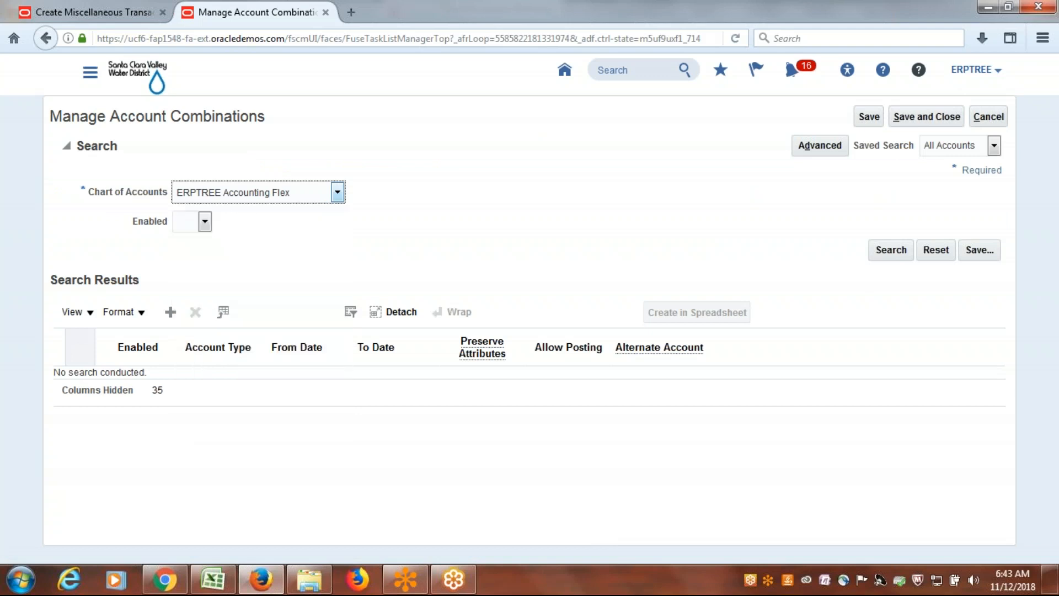
left_click(884, 252)
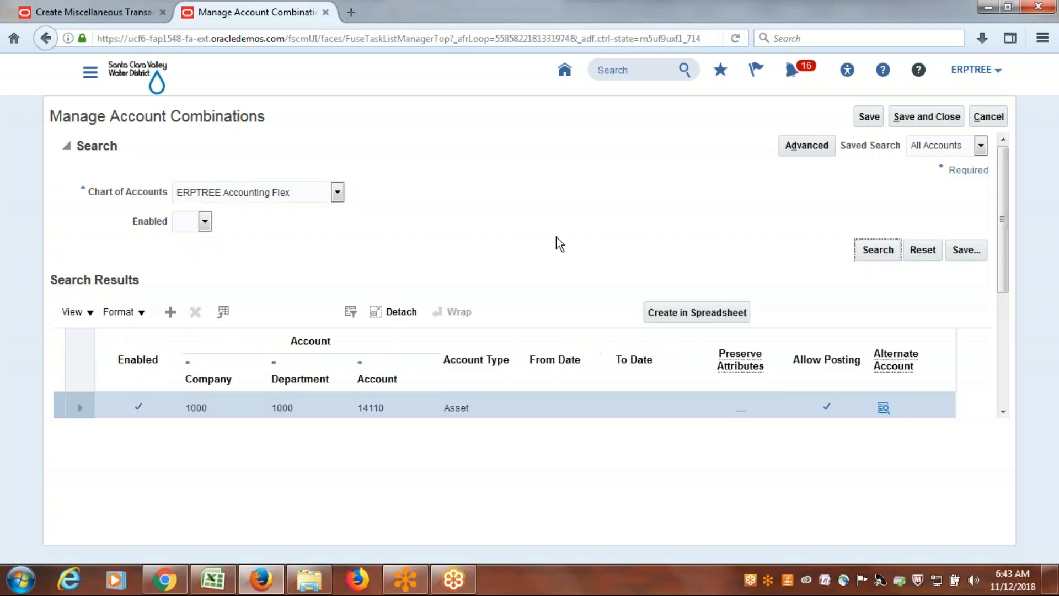
Compare the listed company, department and account combinations with the account on line 1 of the miscellaneous transaction
scroll(547, 236, "down", 1)
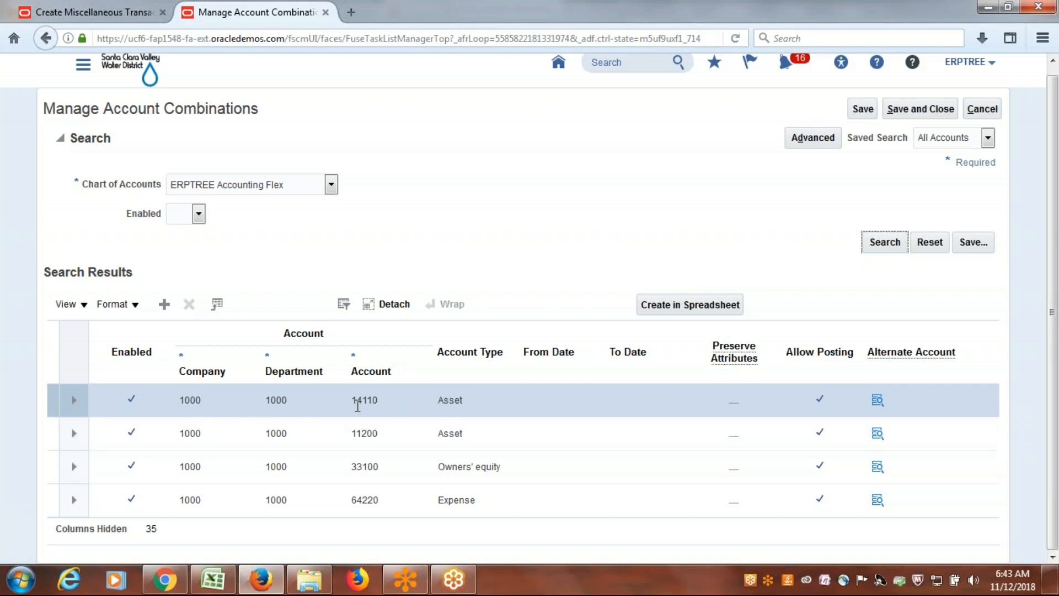
left_click(94, 13)
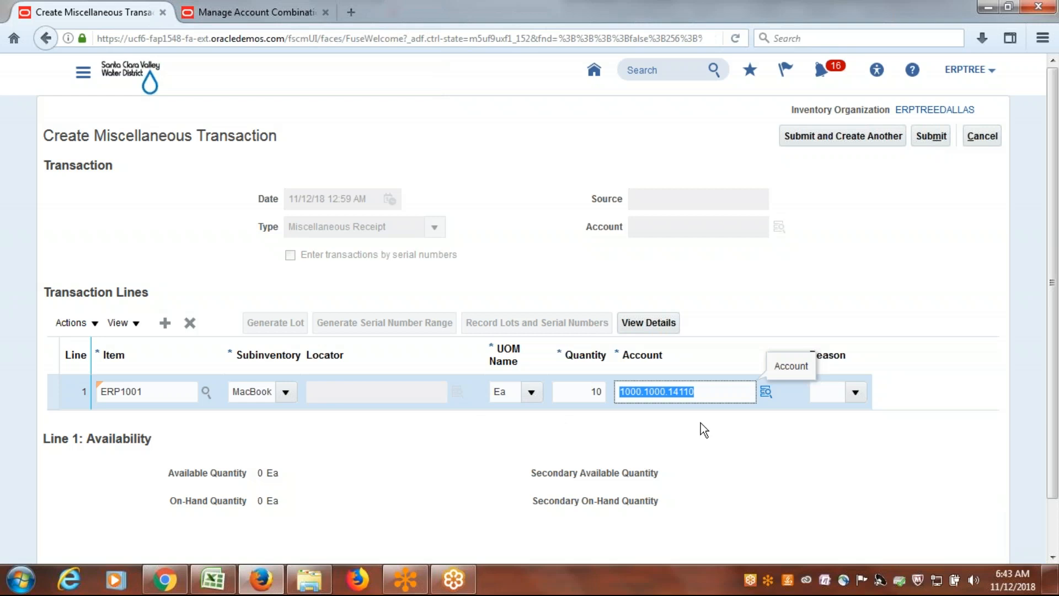
left_click(255, 12)
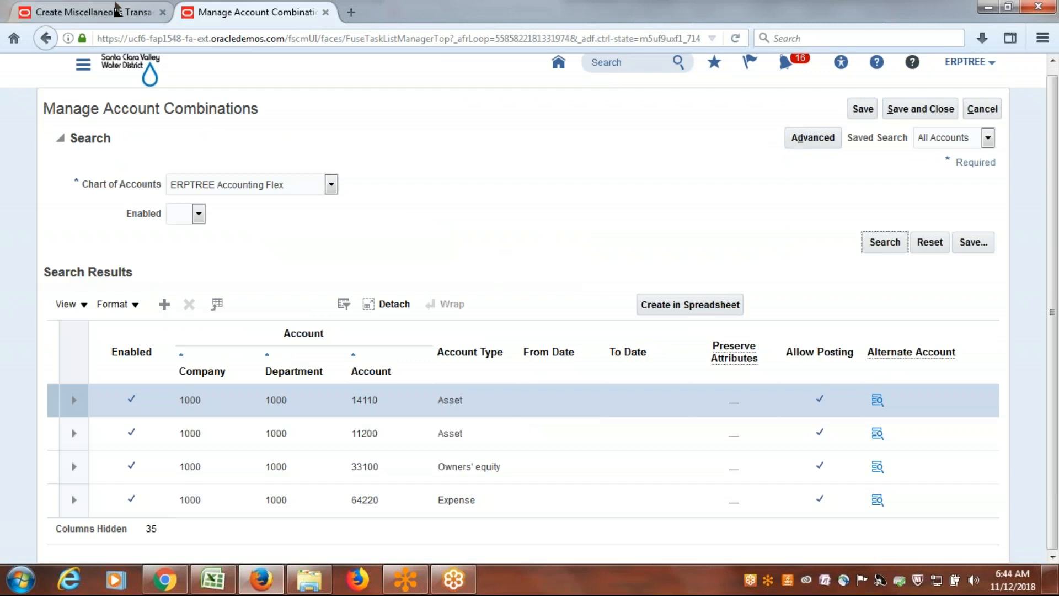
left_click(94, 12)
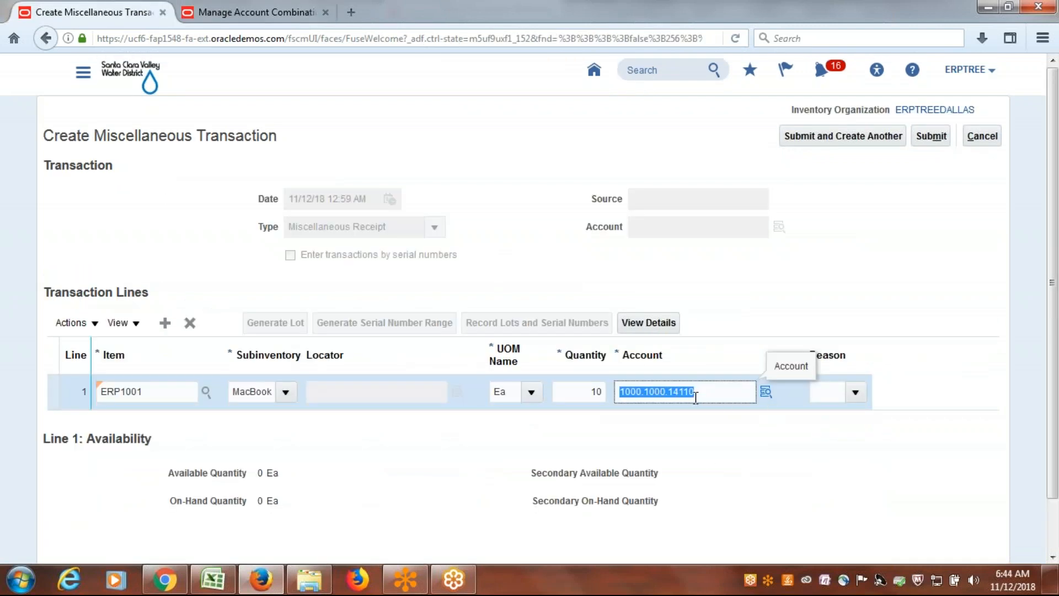
left_click(254, 12)
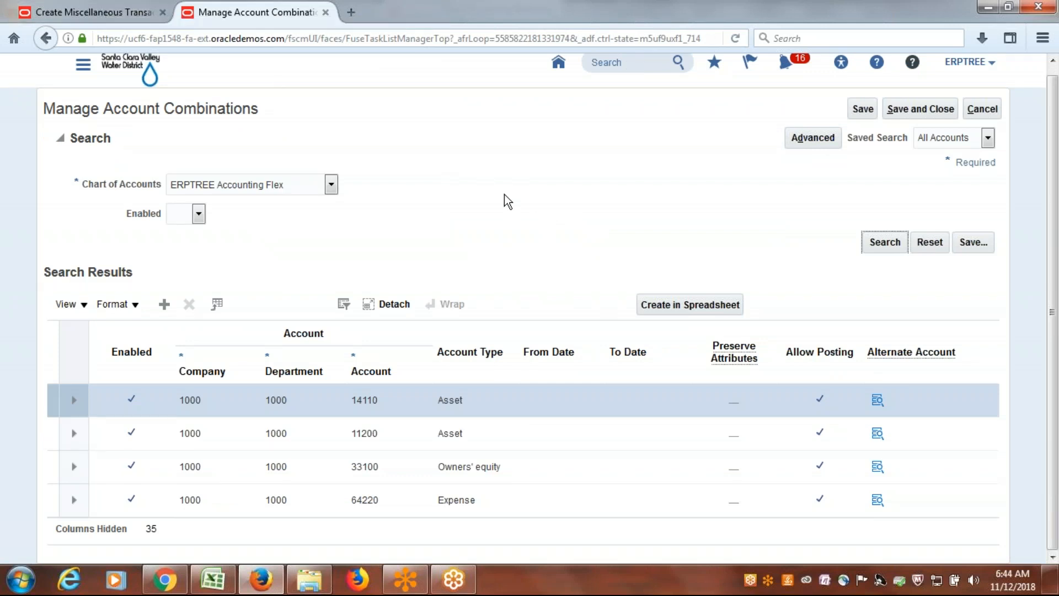
left_click(126, 14)
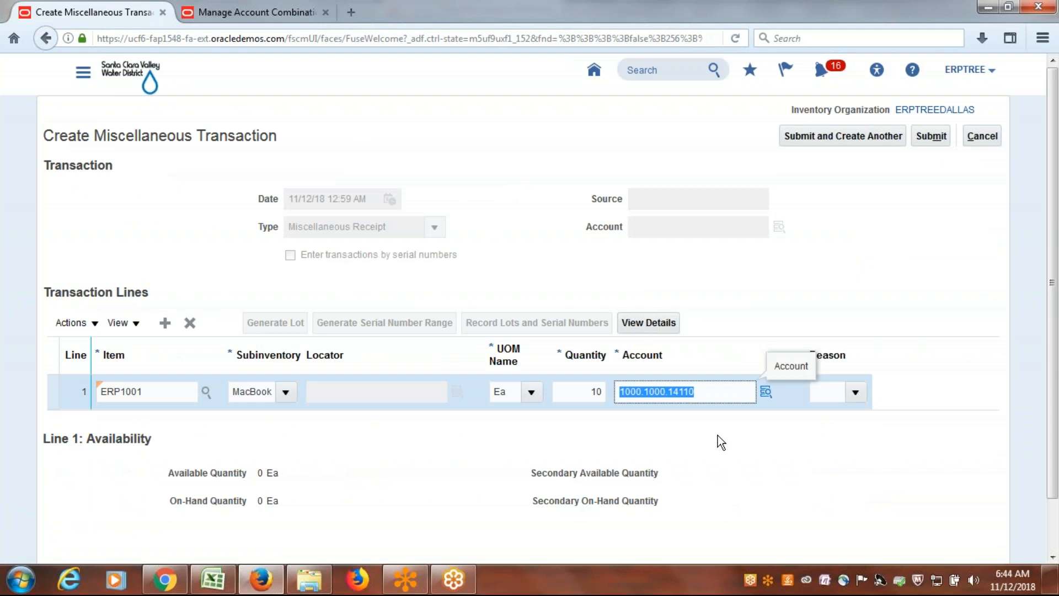
left_click(255, 12)
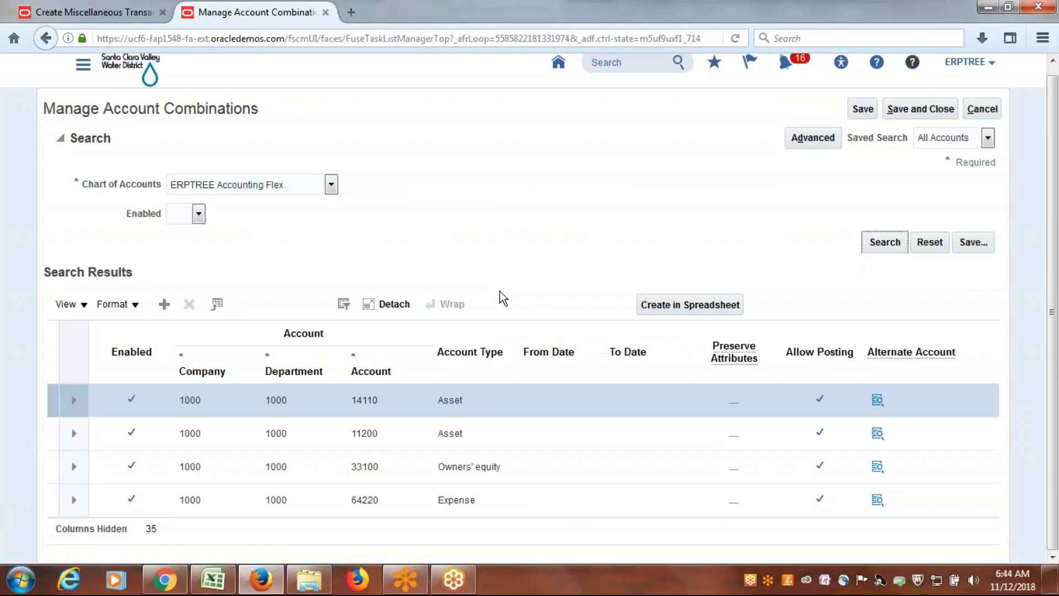
left_click(62, 20)
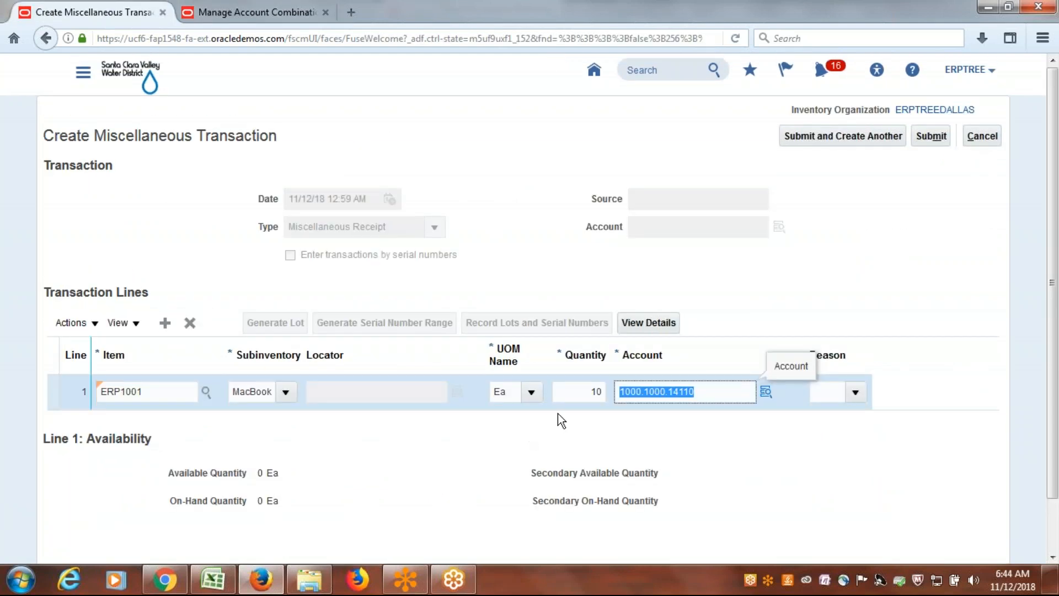
Add a new account combination row with company 1000 (ERPTREE Consulting) and department 1000
left_click(248, 10)
left_click(164, 304)
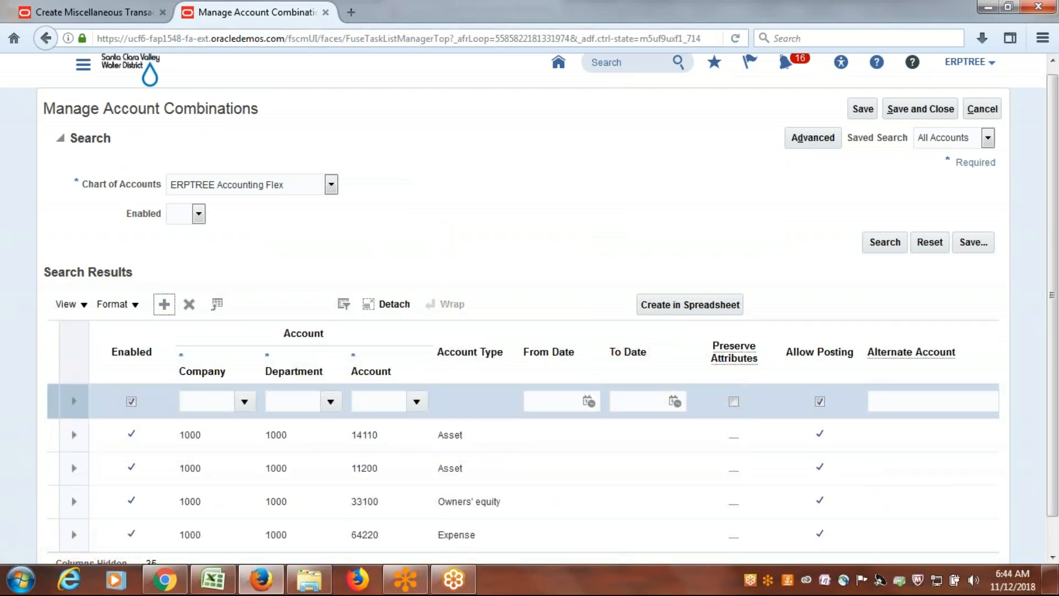
left_click(102, 12)
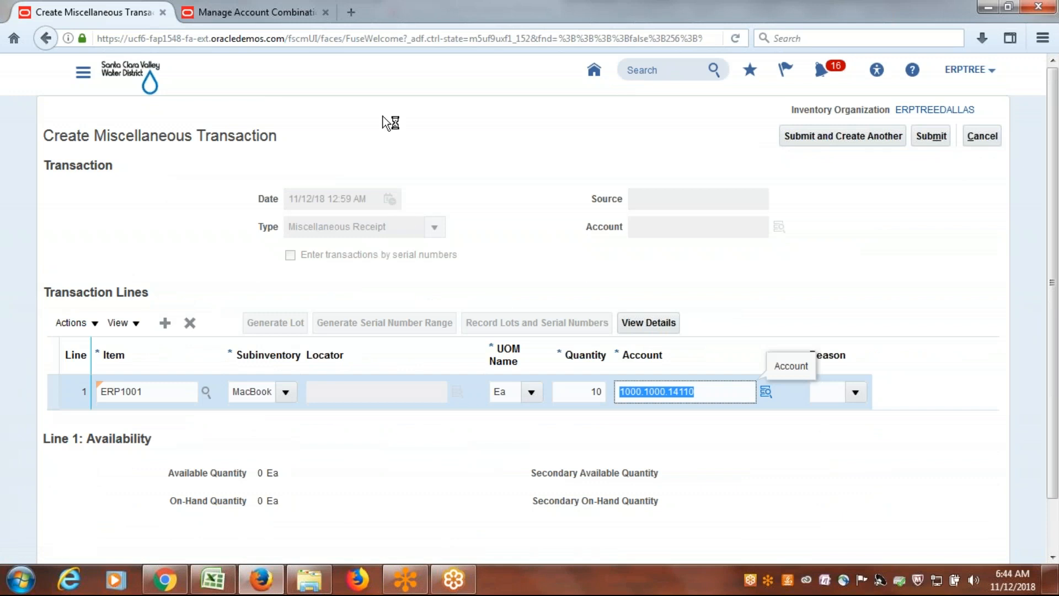
left_click(254, 11)
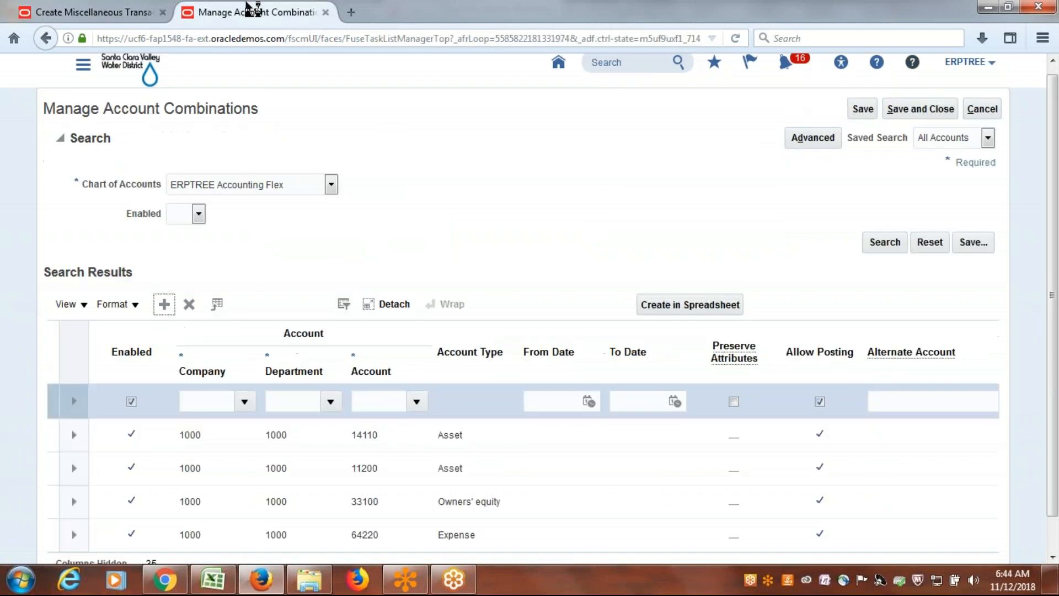
left_click(244, 401)
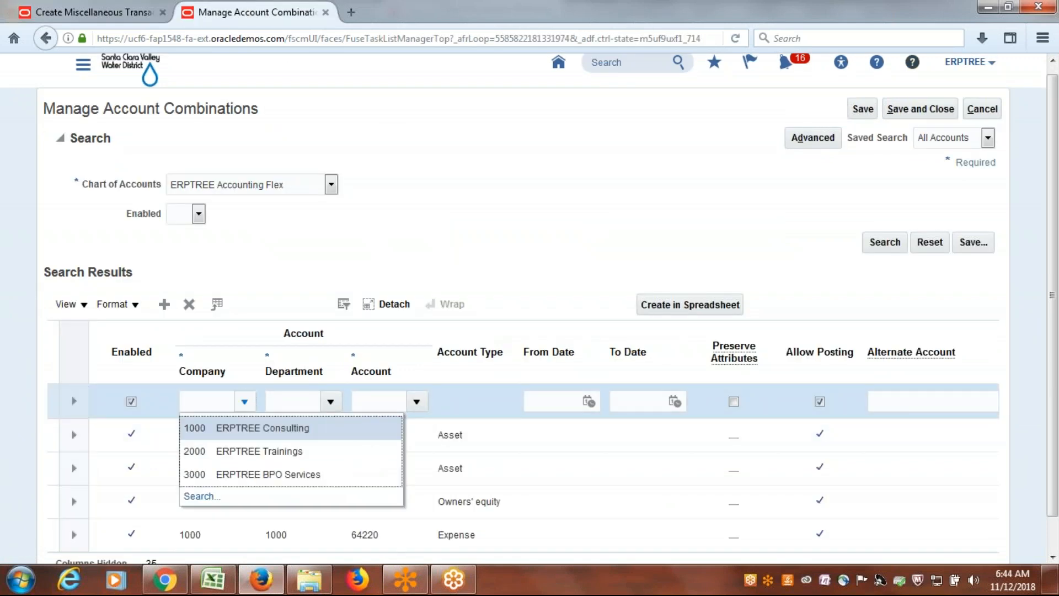
left_click(257, 428)
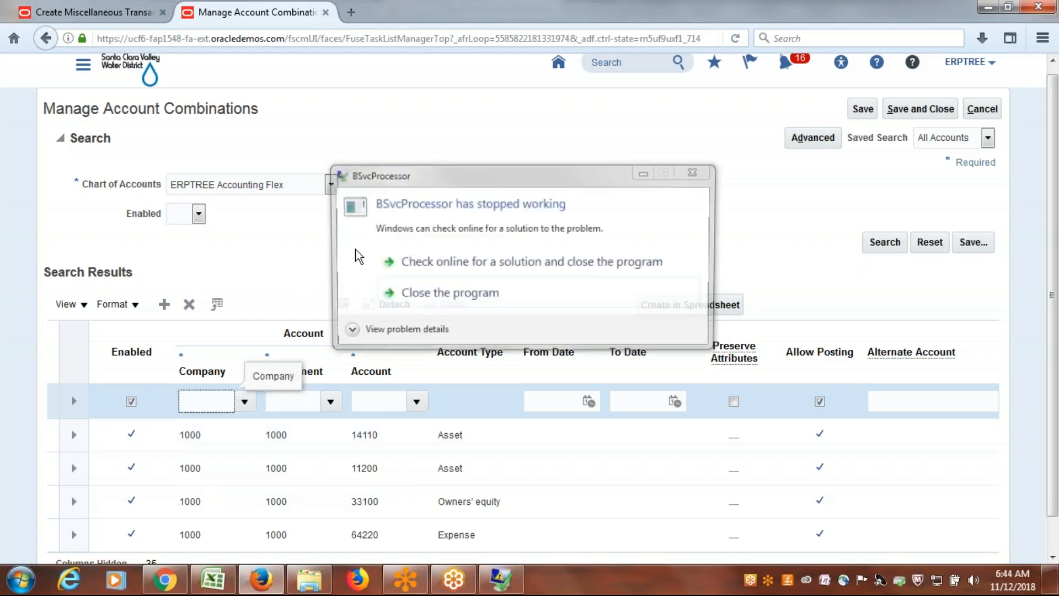
left_click(330, 401)
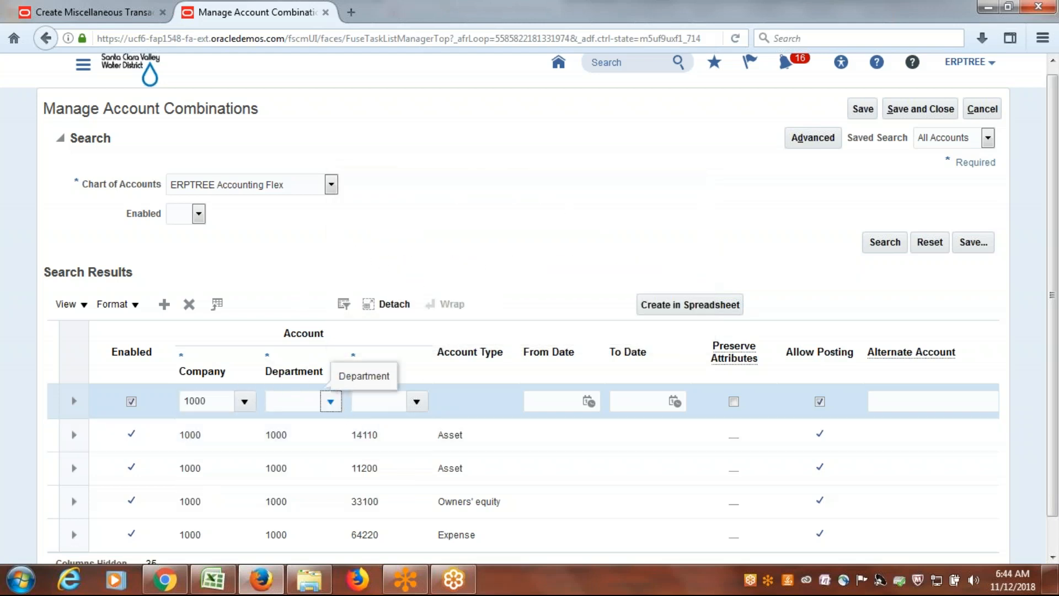
left_click(338, 427)
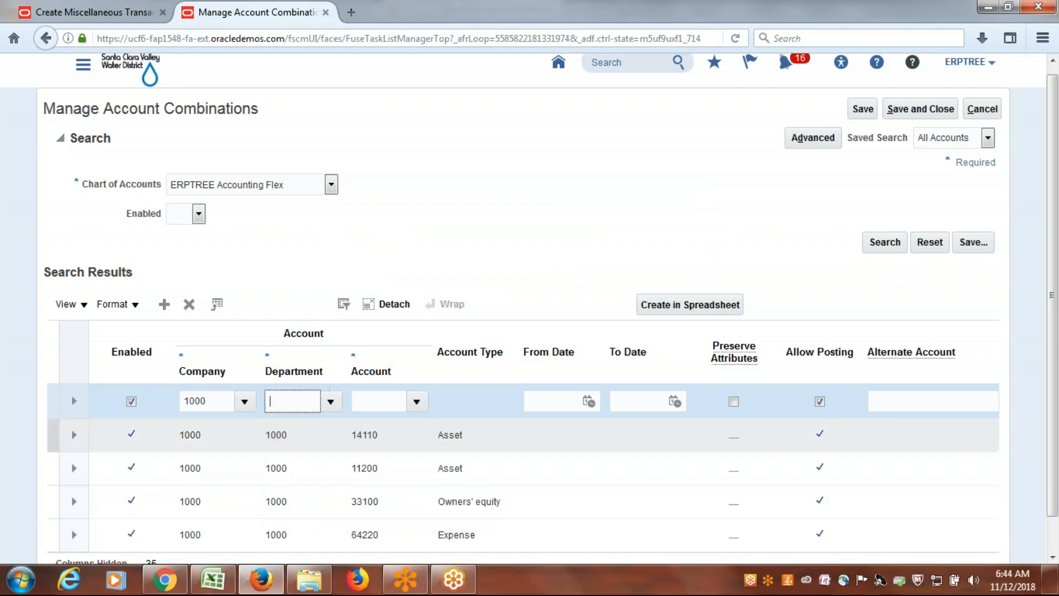
Search the account values for 141, choose 14100 (Value) for the new combination row, and save and close the account combinations
left_click(417, 403)
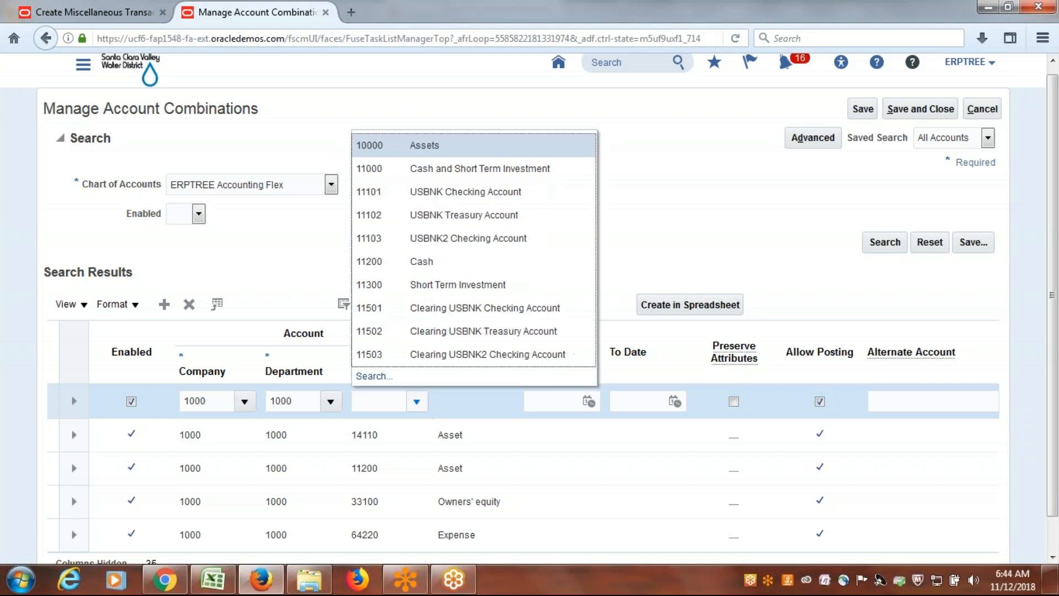
left_click(492, 231)
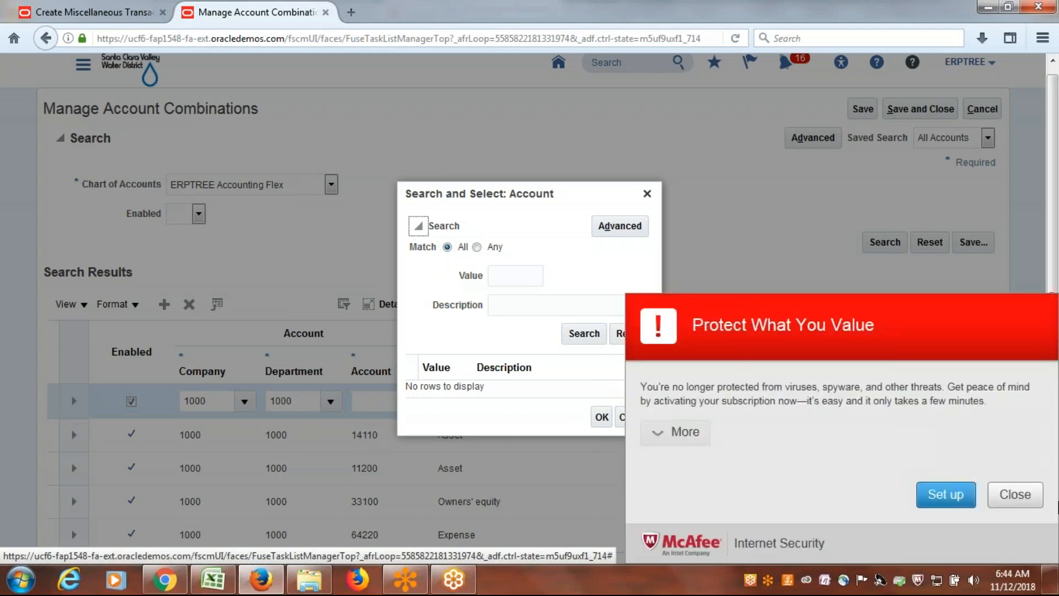
left_click(1015, 496)
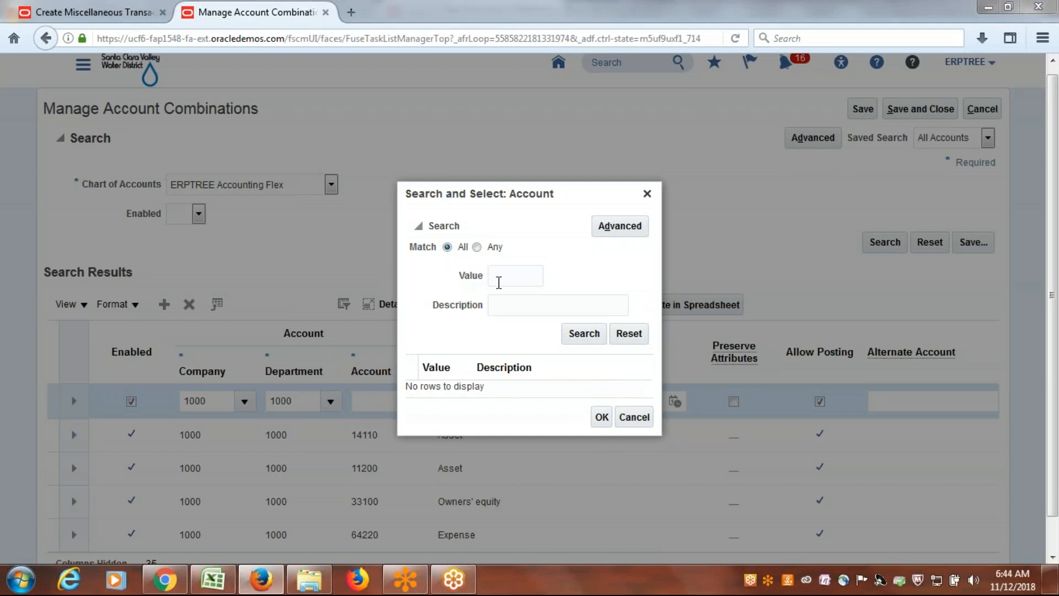
left_click(499, 280)
type("141")
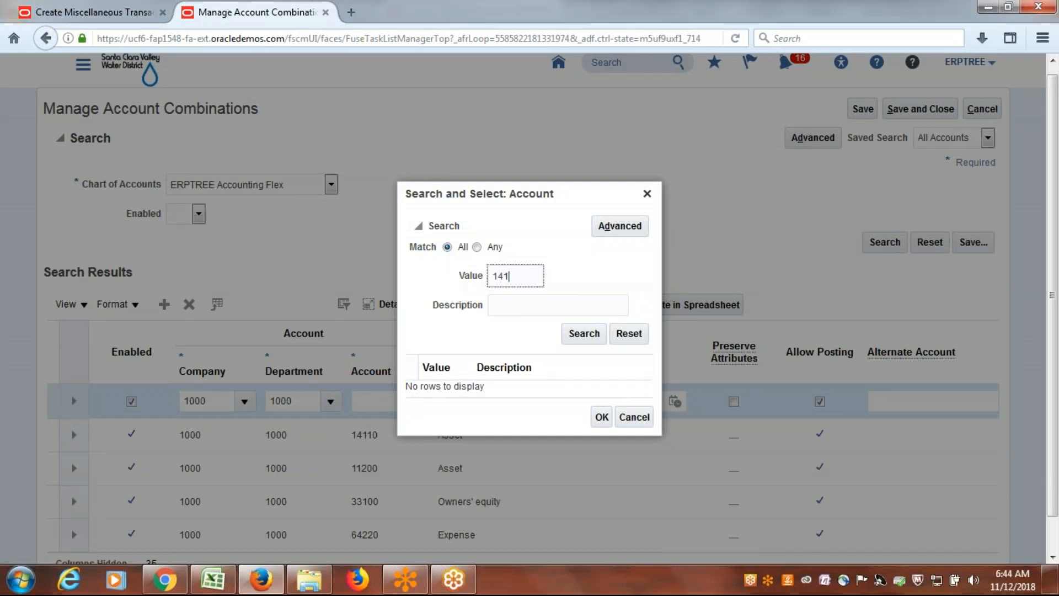
left_click(598, 338)
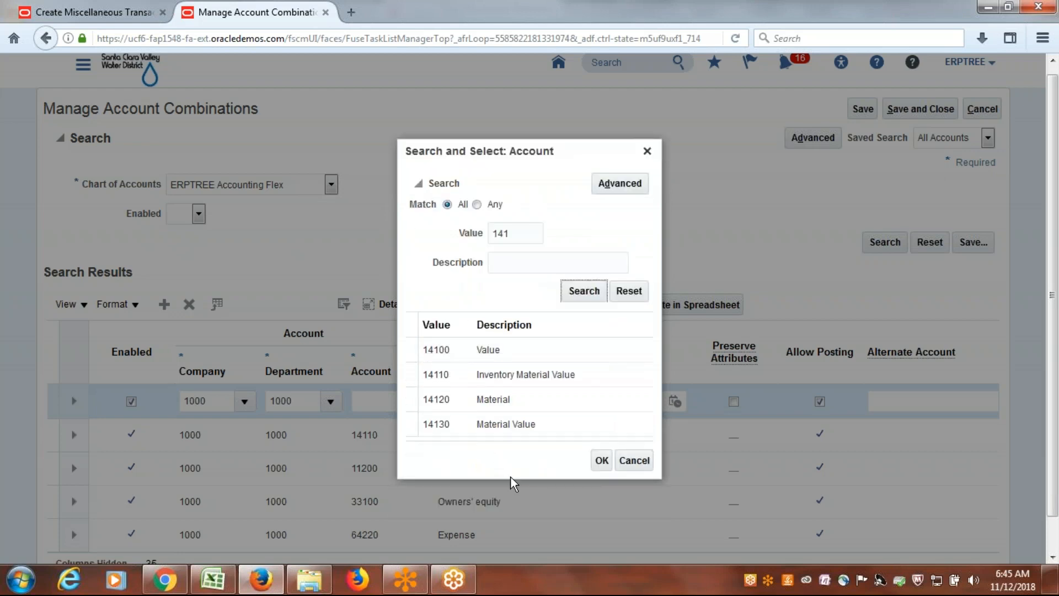
left_click(496, 353)
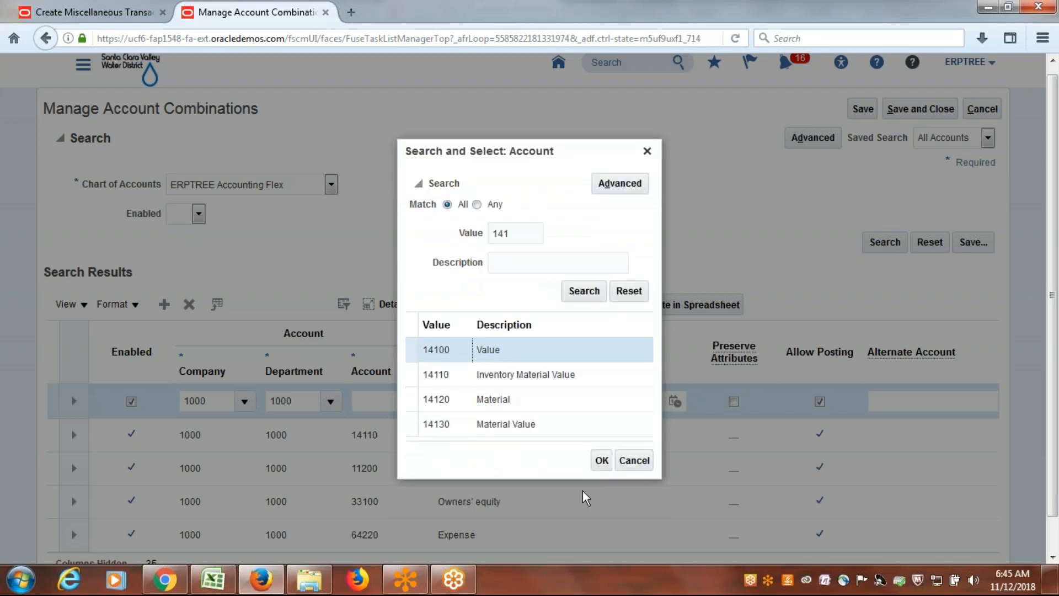
left_click(600, 461)
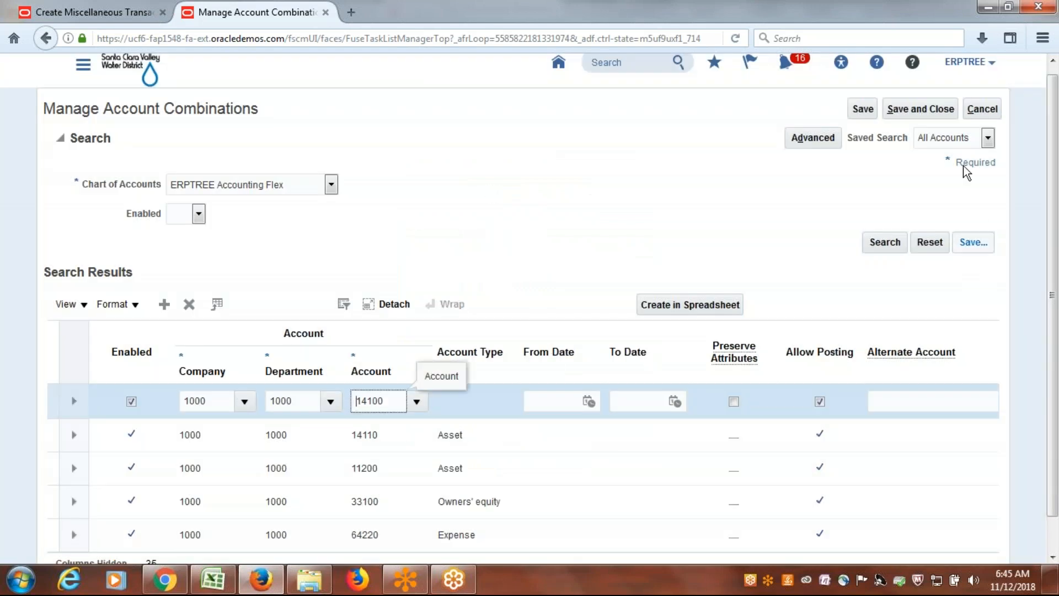
left_click(938, 109)
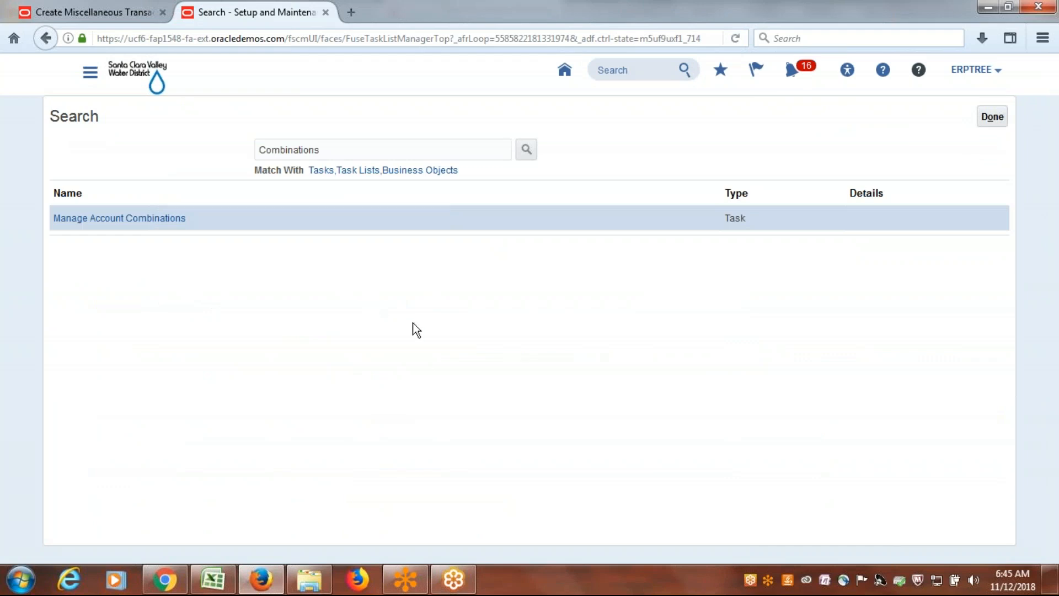
Return to the miscellaneous transaction and try to change line 1's account segment to 14100
left_click(101, 12)
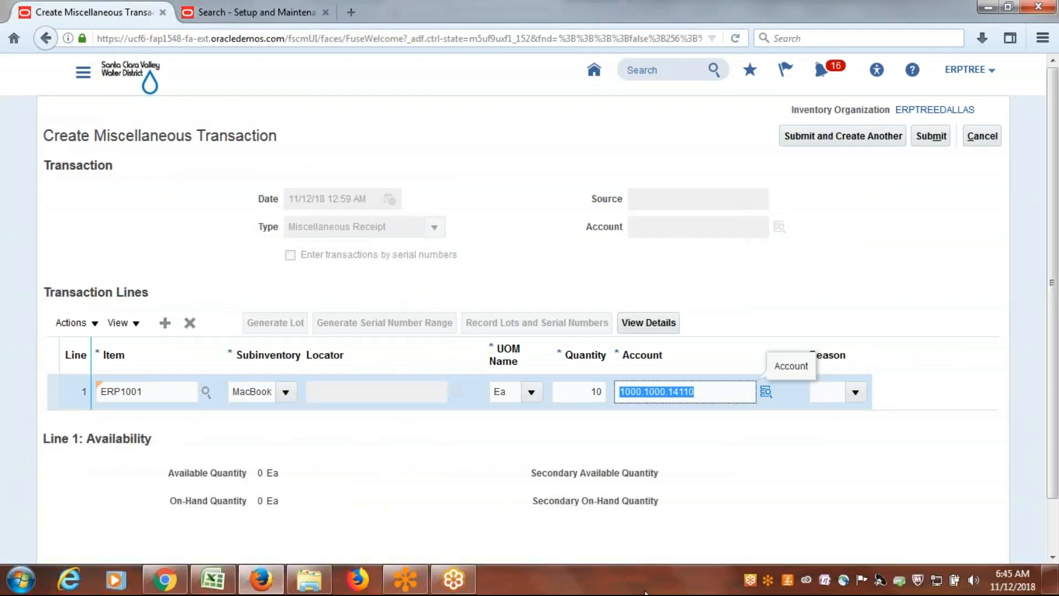
left_click(765, 393)
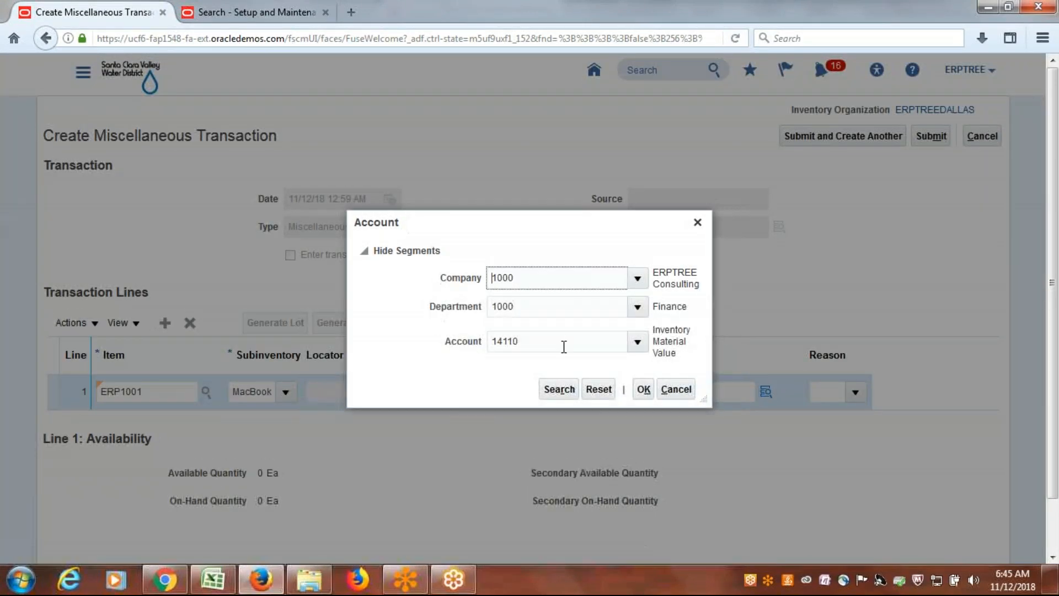
left_click(563, 347)
key("BackSpace")
key("BackSpace")
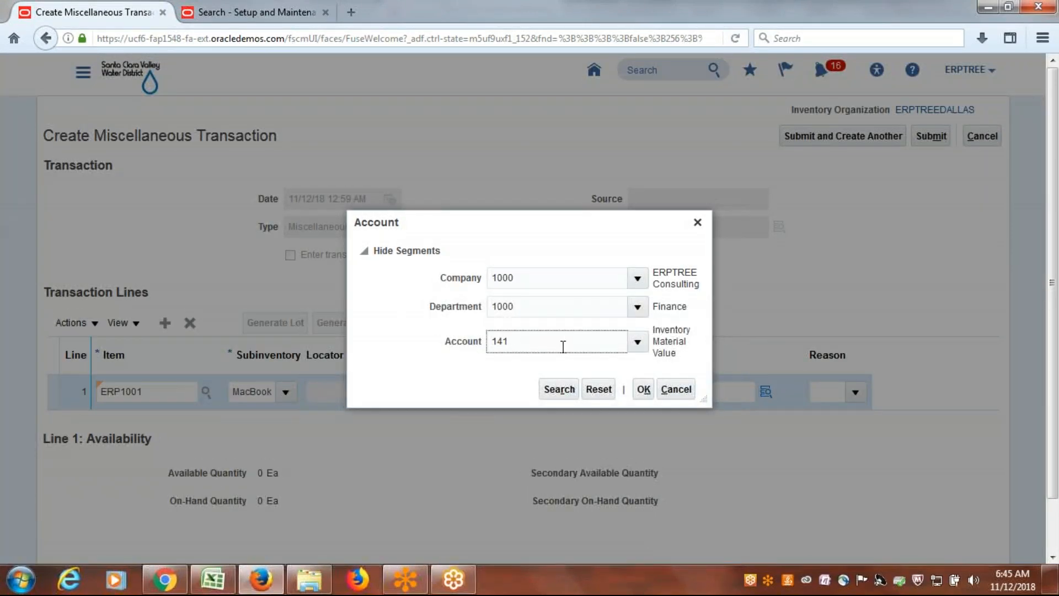
type("00")
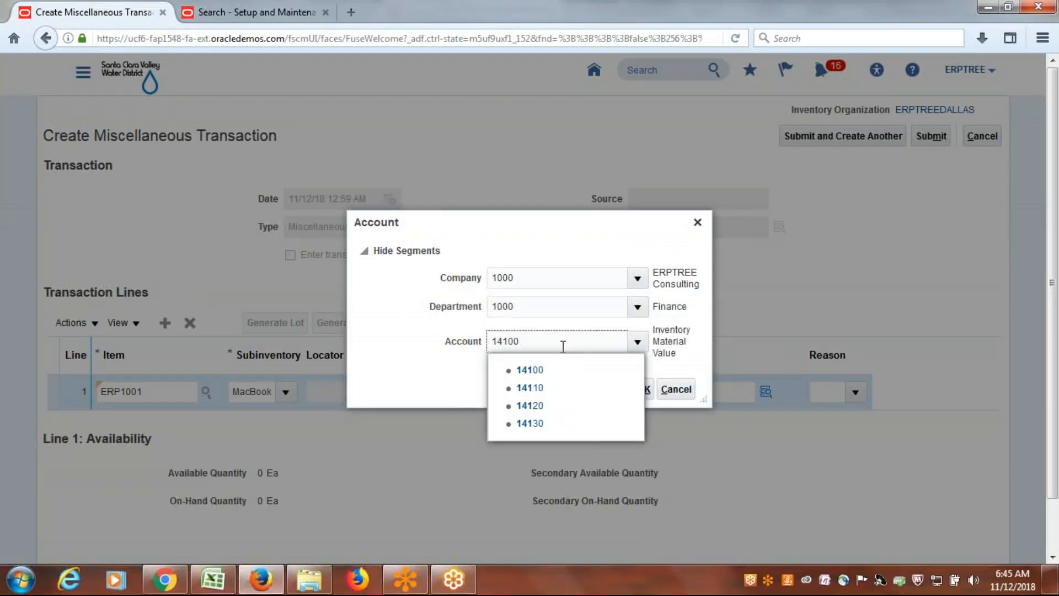
left_click(548, 371)
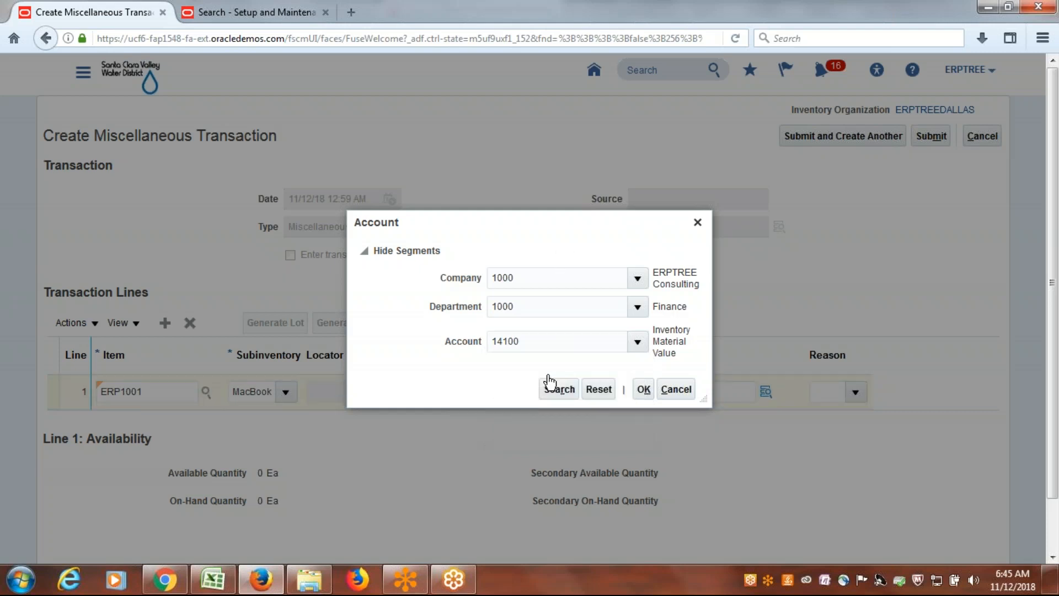
left_click(644, 389)
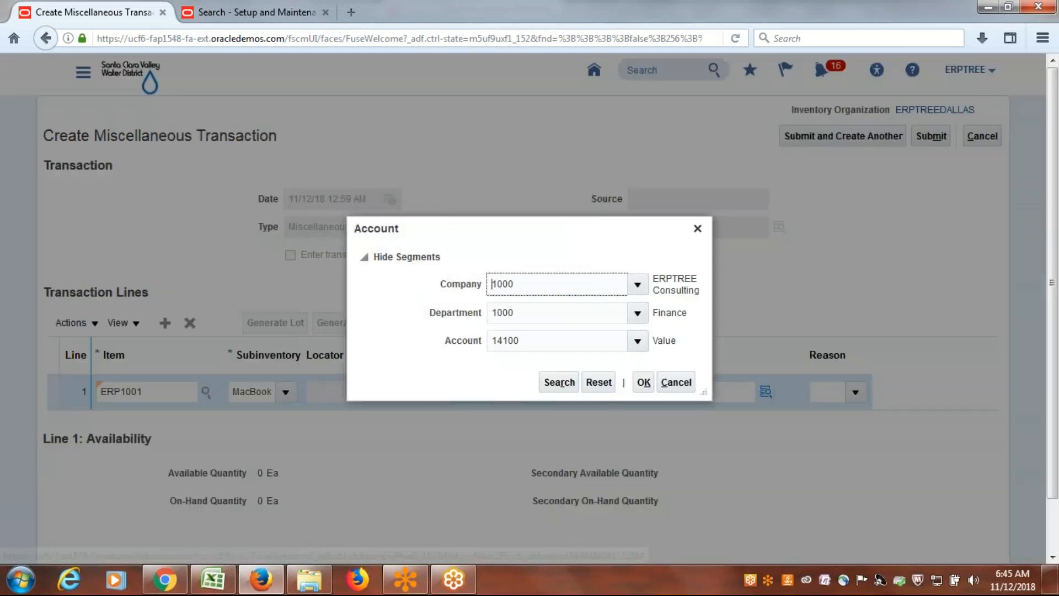
Try account segment 14130 with company 1000 and department 1000 for line 1 of the transaction
left_click(557, 341)
key("BackSpace")
key("BackSpace")
key("BackSpace")
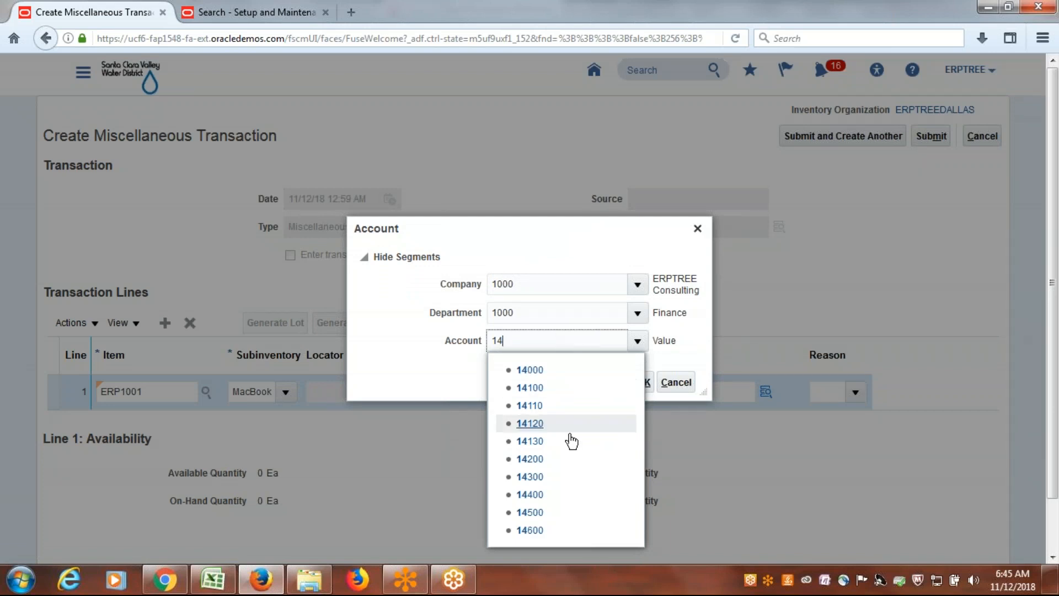
left_click(552, 440)
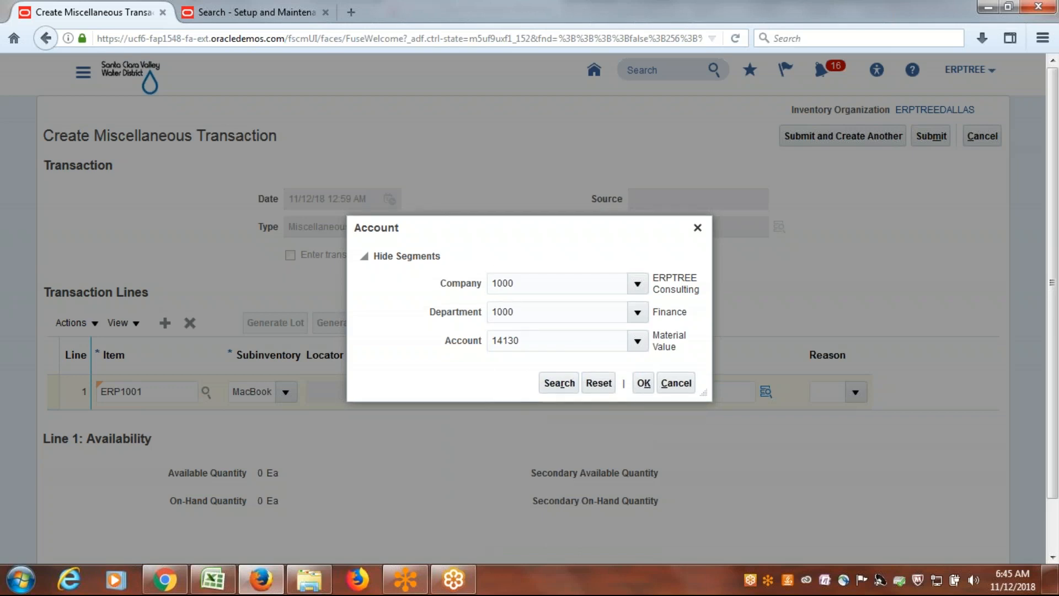
left_click(237, 12)
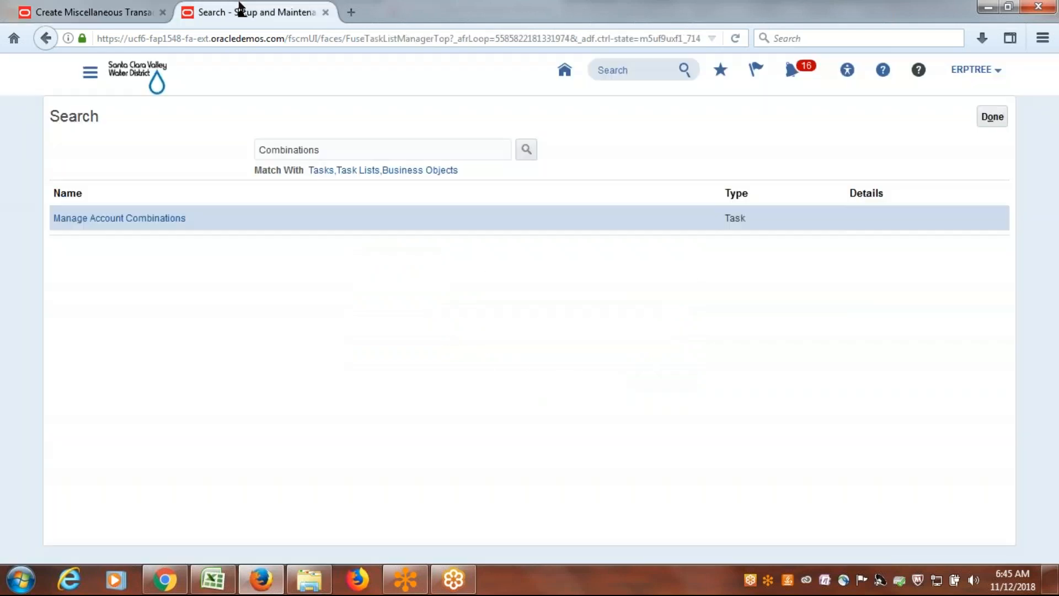
left_click(131, 8)
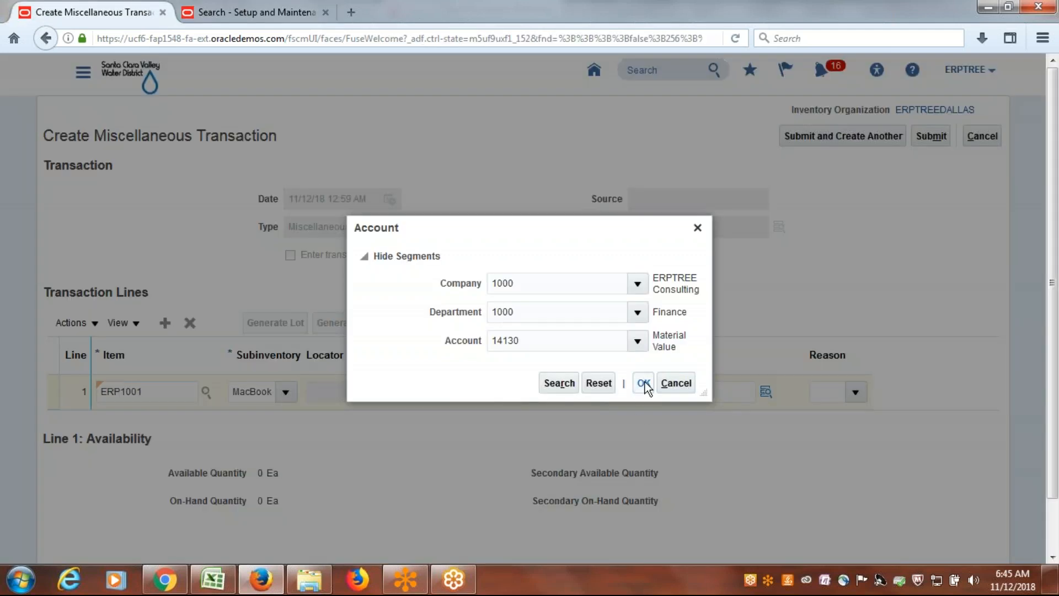
left_click(573, 386)
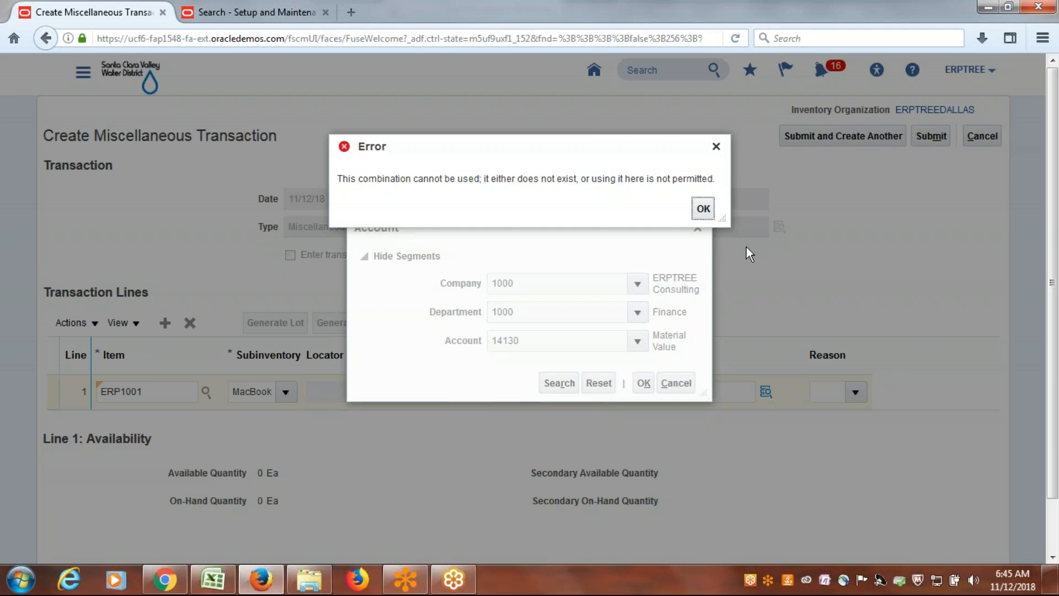
left_click(707, 218)
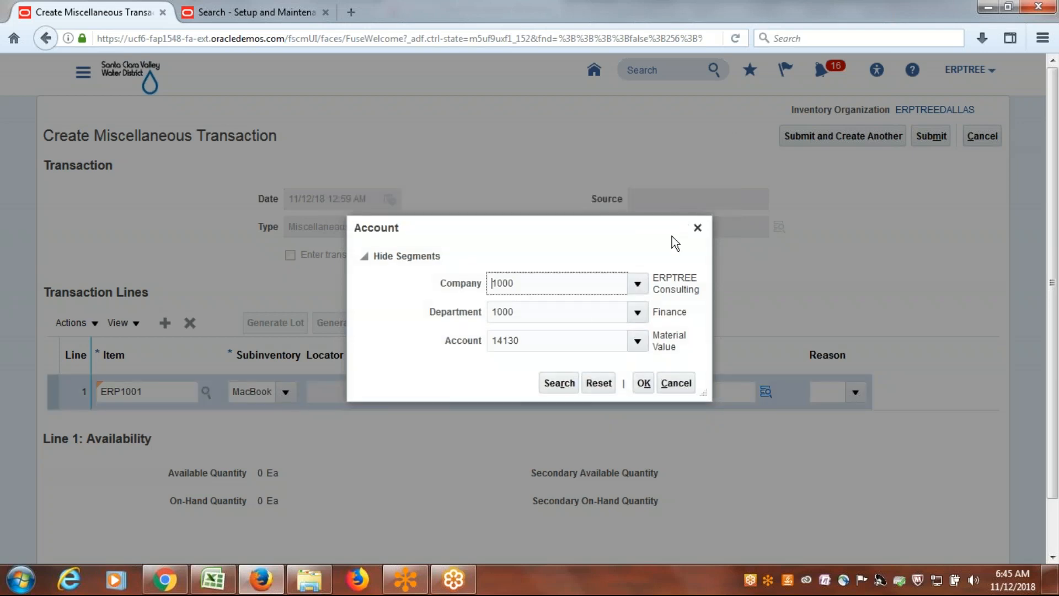
Set line 1's account segment to 14110 and apply the account combination 1000.1000.14110
left_click(567, 338)
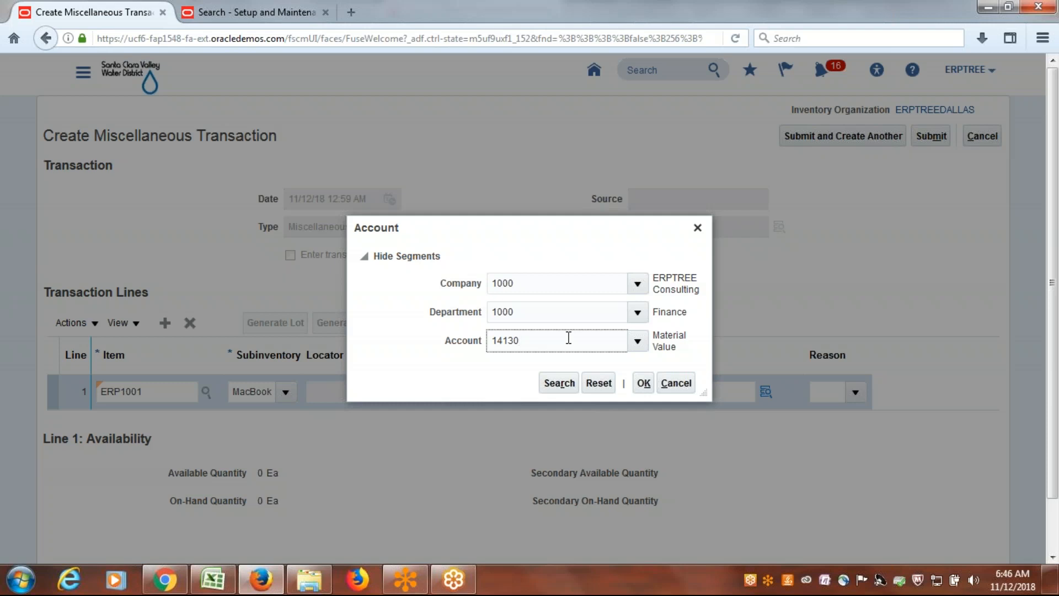
key("BackSpace")
key("BackSpace")
type("100")
key("BackSpace")
key("BackSpace")
type("0")
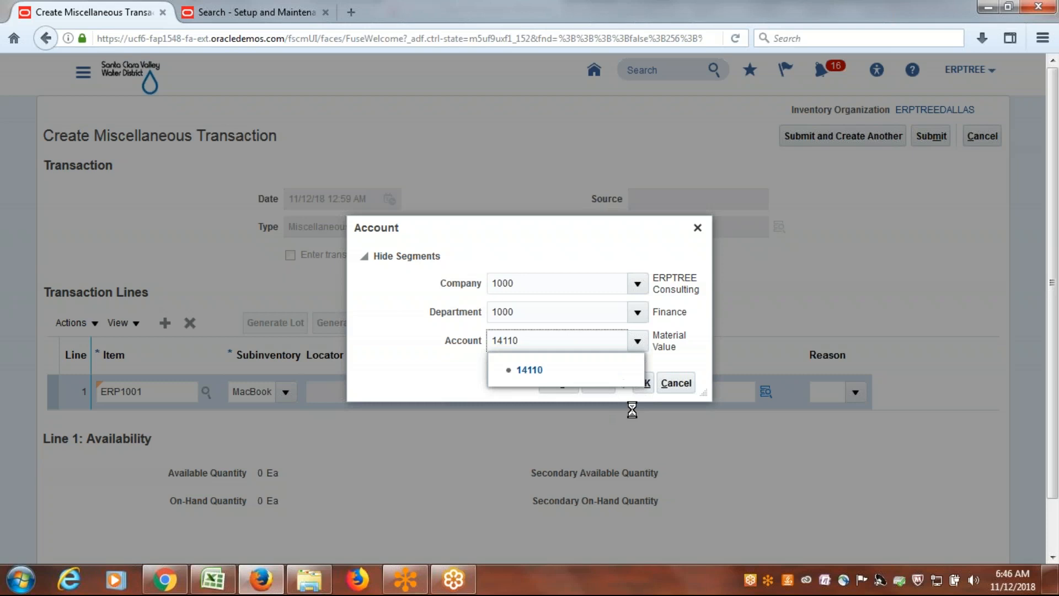
left_click(553, 369)
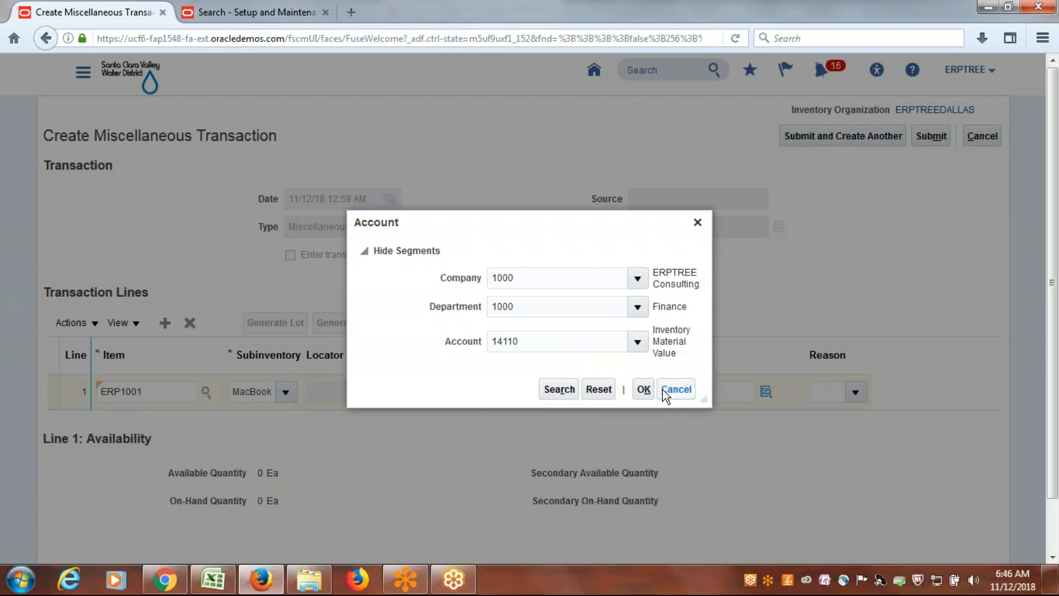
left_click_drag(678, 356, 653, 329)
left_click(468, 368)
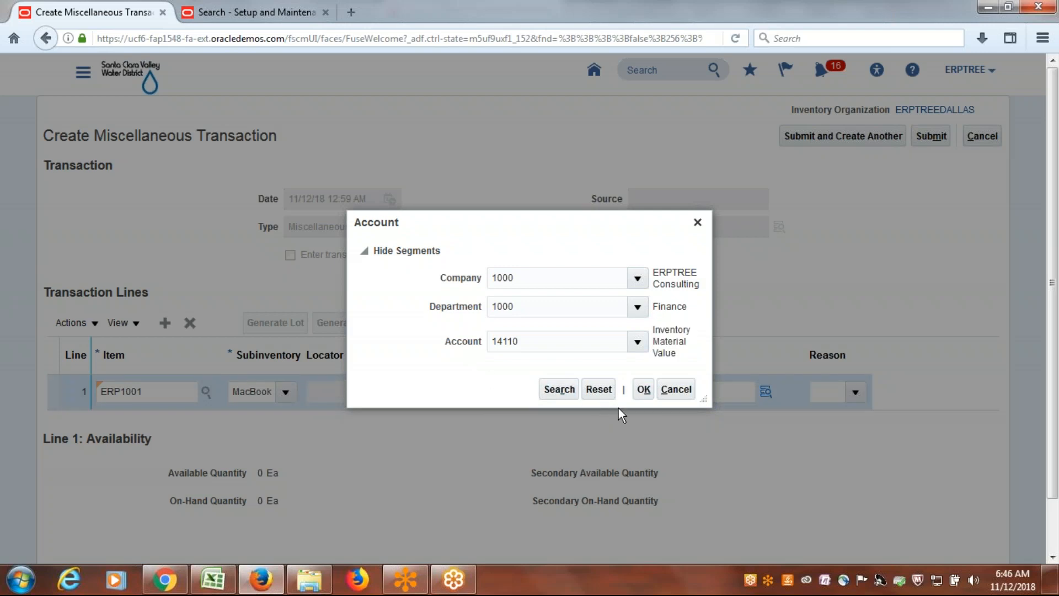
left_click(642, 389)
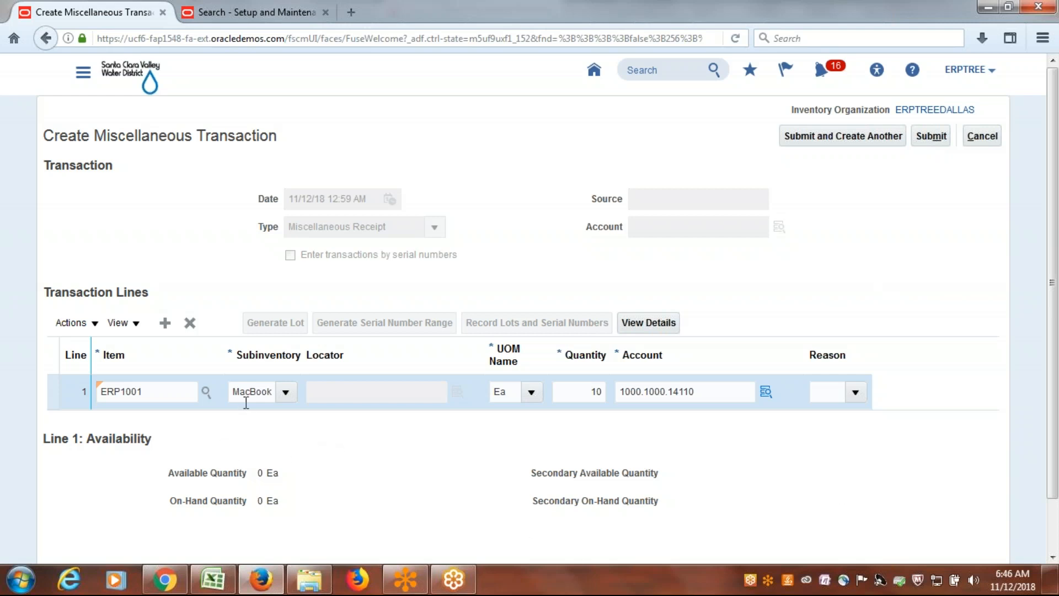
Review the transaction's inventory organization, the item's available and on-hand quantities, and the receipt quantity on line 1
left_click(930, 134)
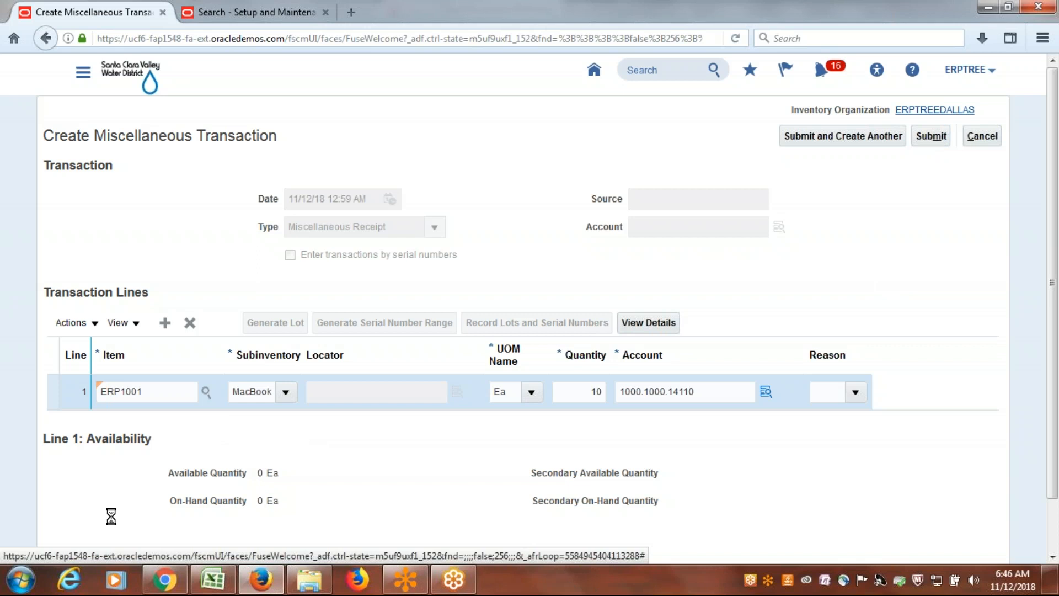
left_click(942, 110)
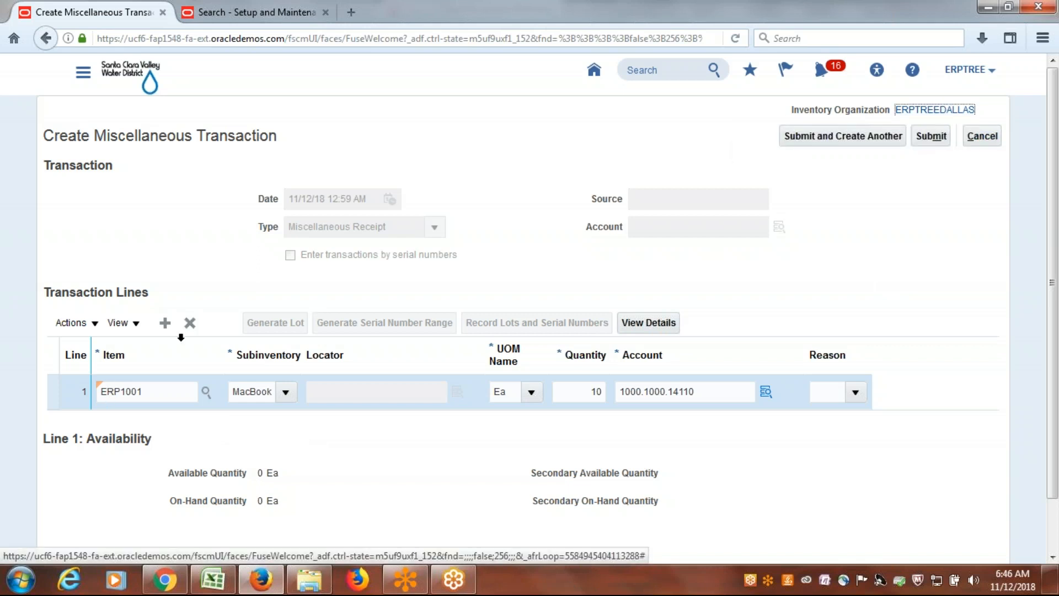
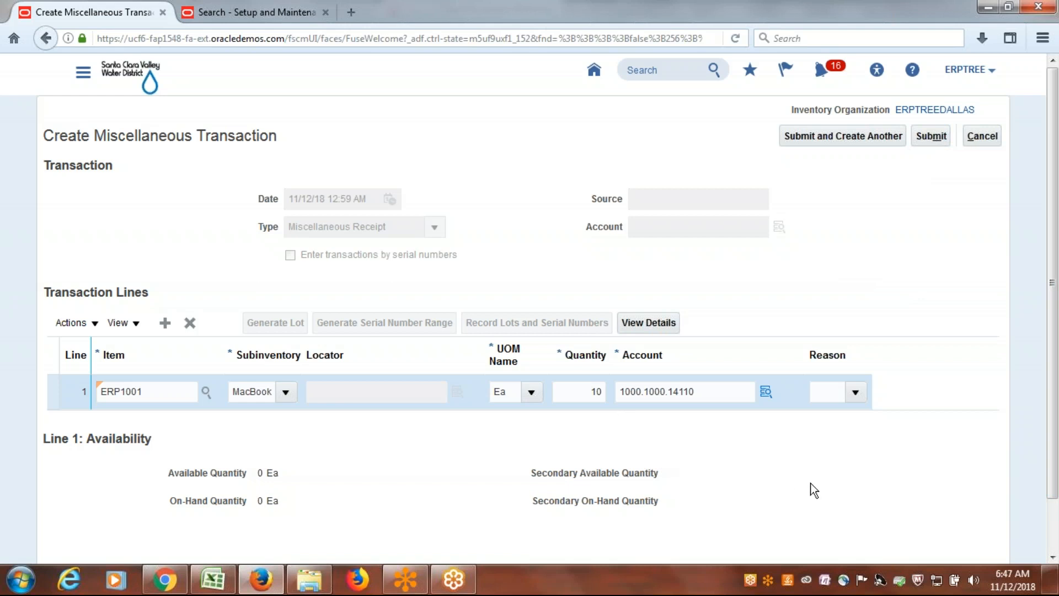
scroll(812, 484, "down", 2)
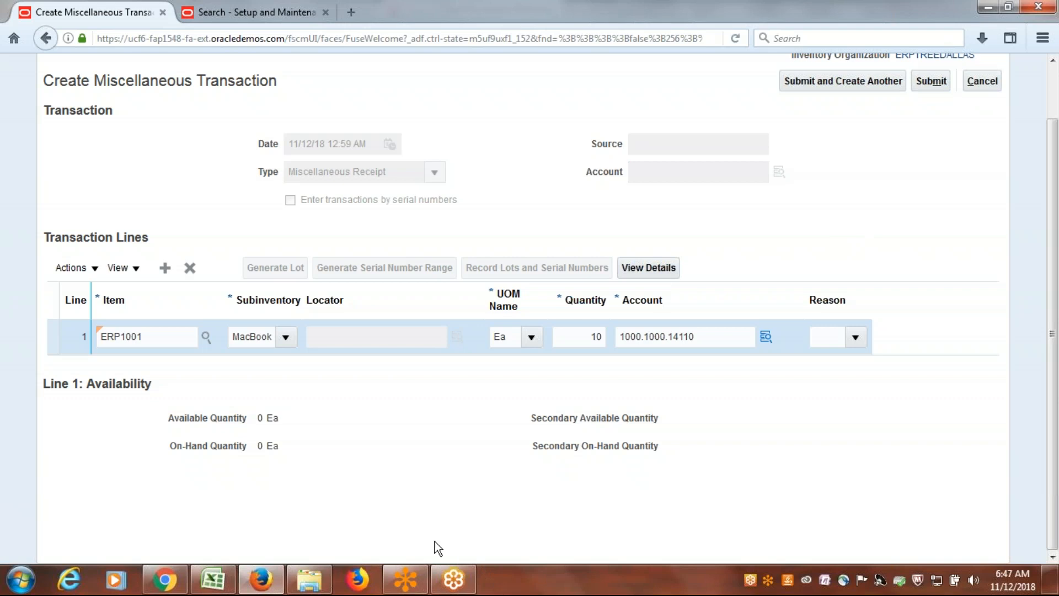
double_click(260, 446)
left_click(262, 419)
left_click(824, 198)
scroll(758, 459, "up", 2)
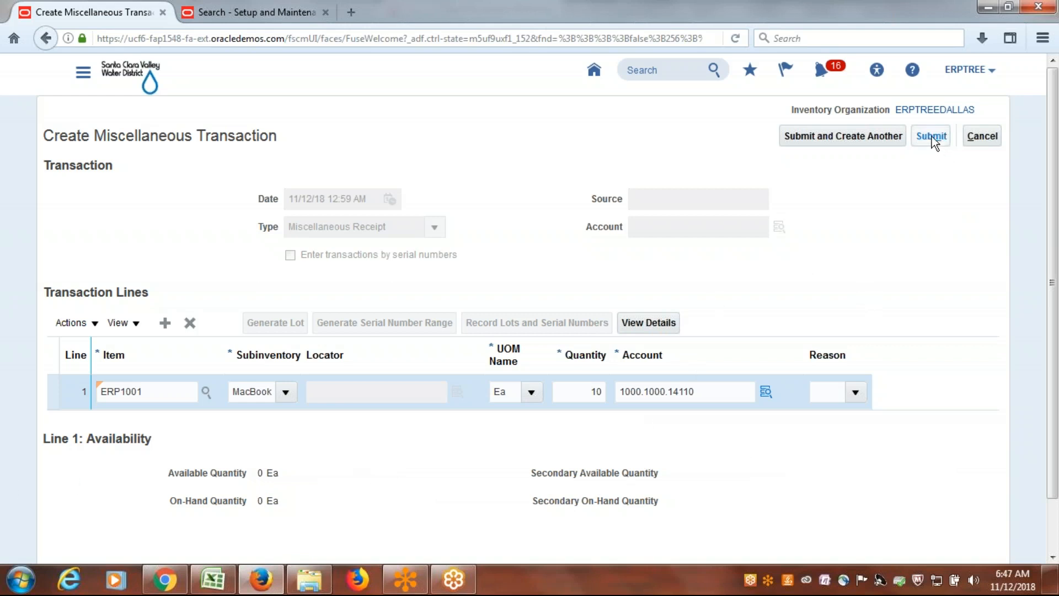
double_click(586, 390)
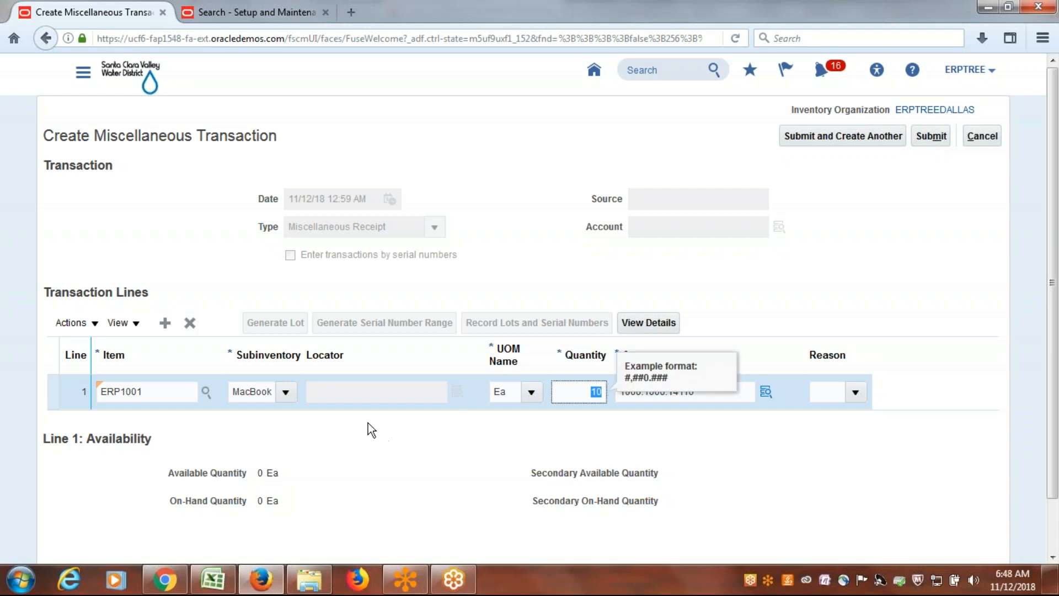
left_click(956, 115)
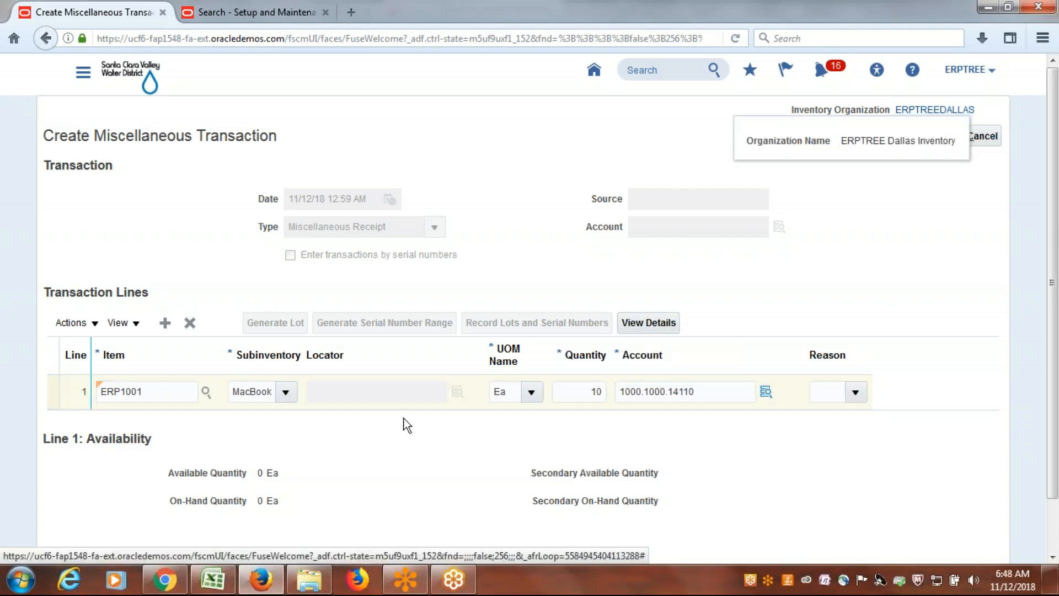
left_click(395, 466)
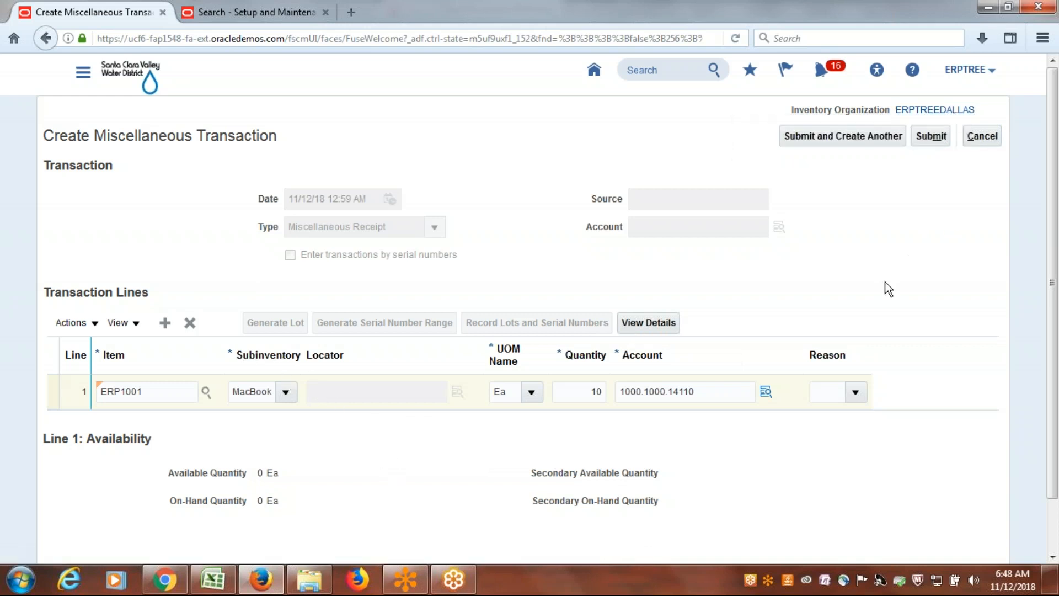
Submit the miscellaneous receipt for item ERP1001
left_click(939, 137)
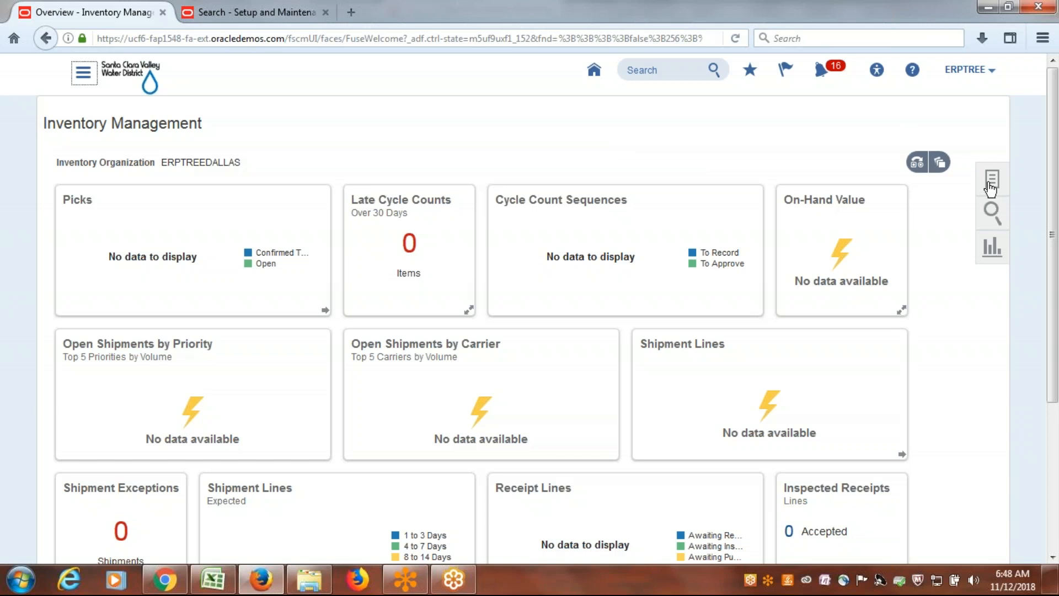
left_click(941, 26)
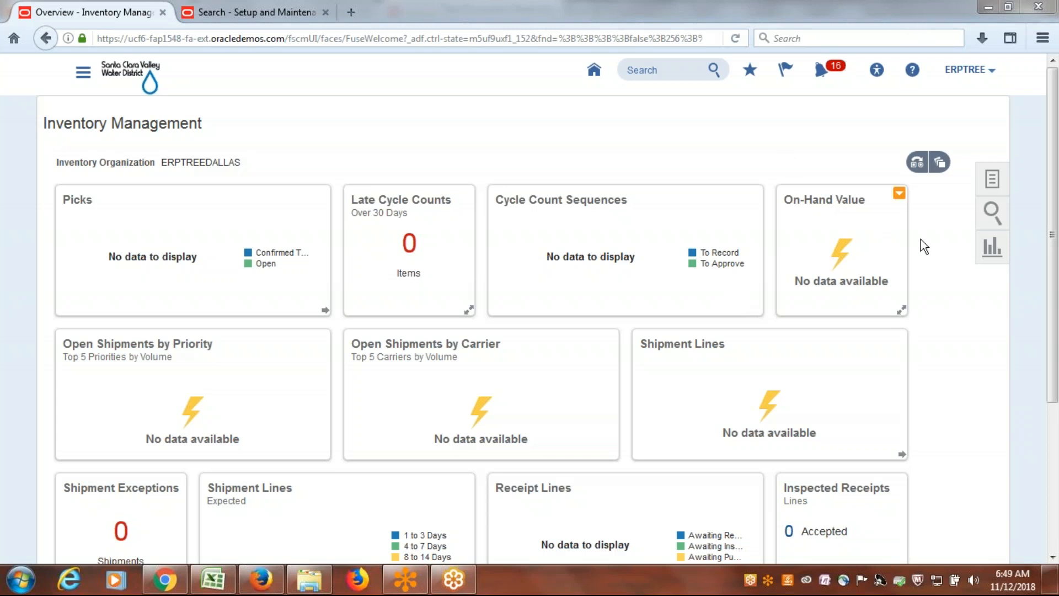
Open Manage Item Quantities and search on-hand quantities for the MacBook subinventory in ERPTREEDALLAS
left_click(996, 181)
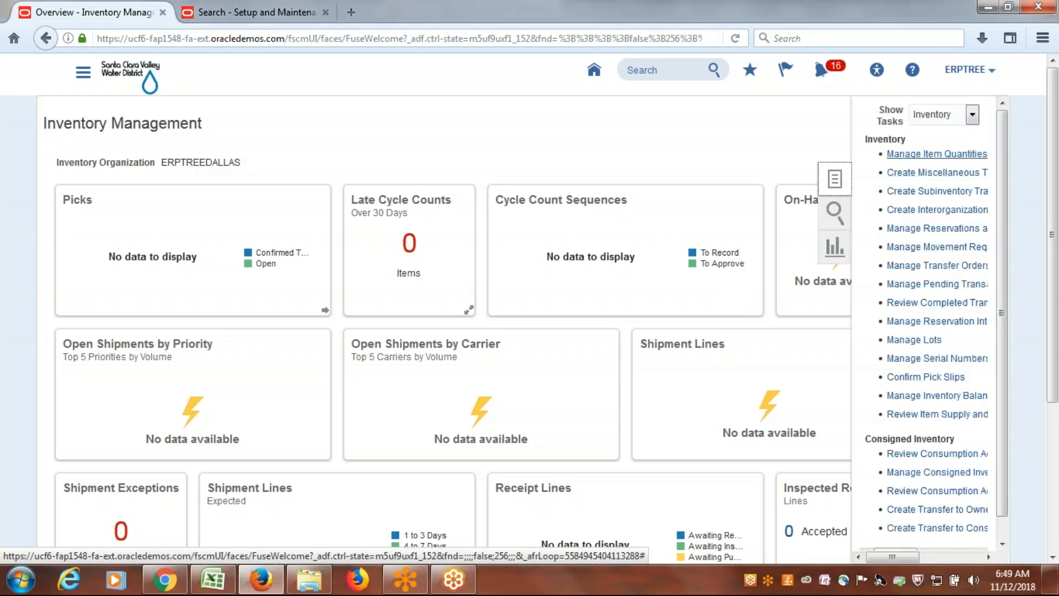
left_click(925, 159)
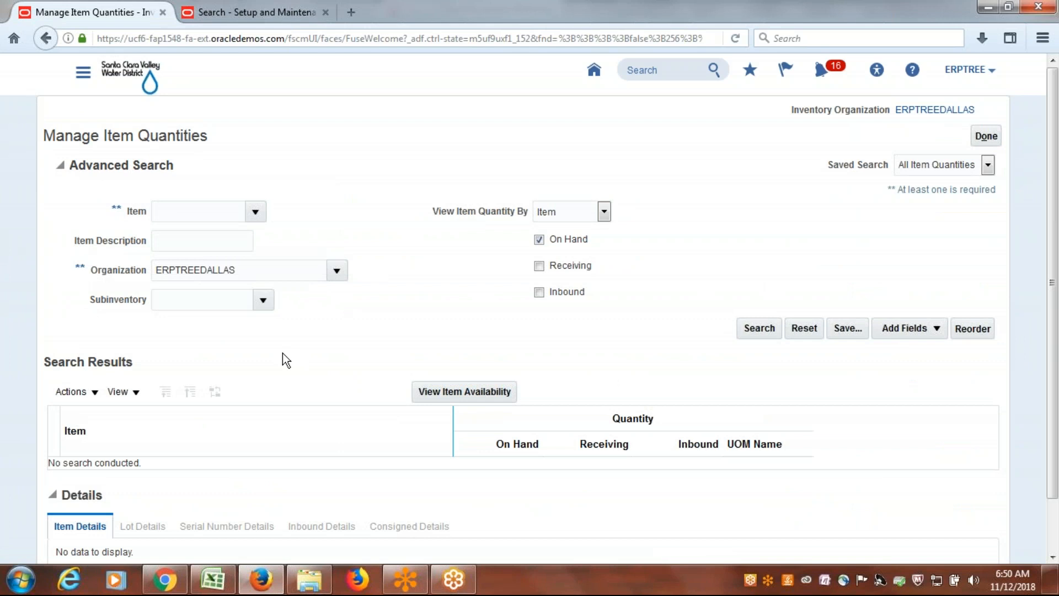
left_click(263, 300)
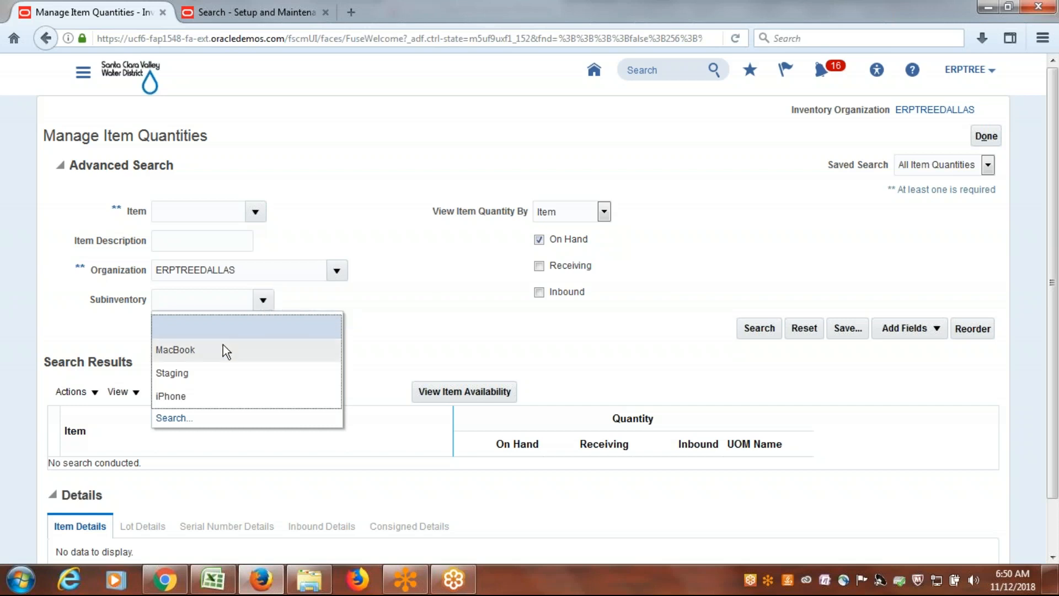
left_click(187, 355)
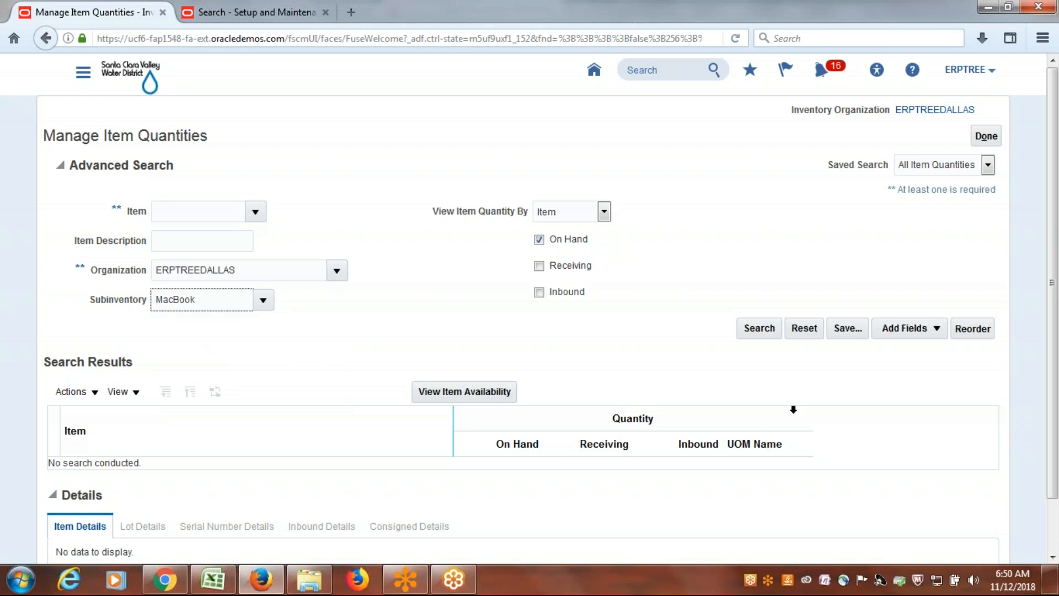
left_click(761, 334)
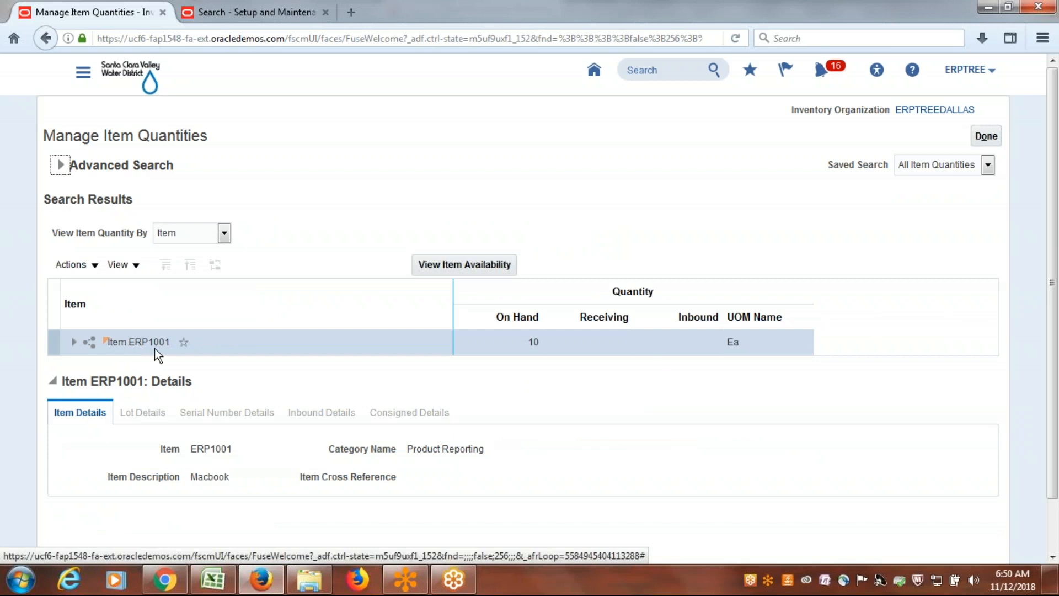
Expand item ERP1001 and its ERPTREEDALLAS organization to inspect the on-hand quantity by subinventory
left_click(74, 345)
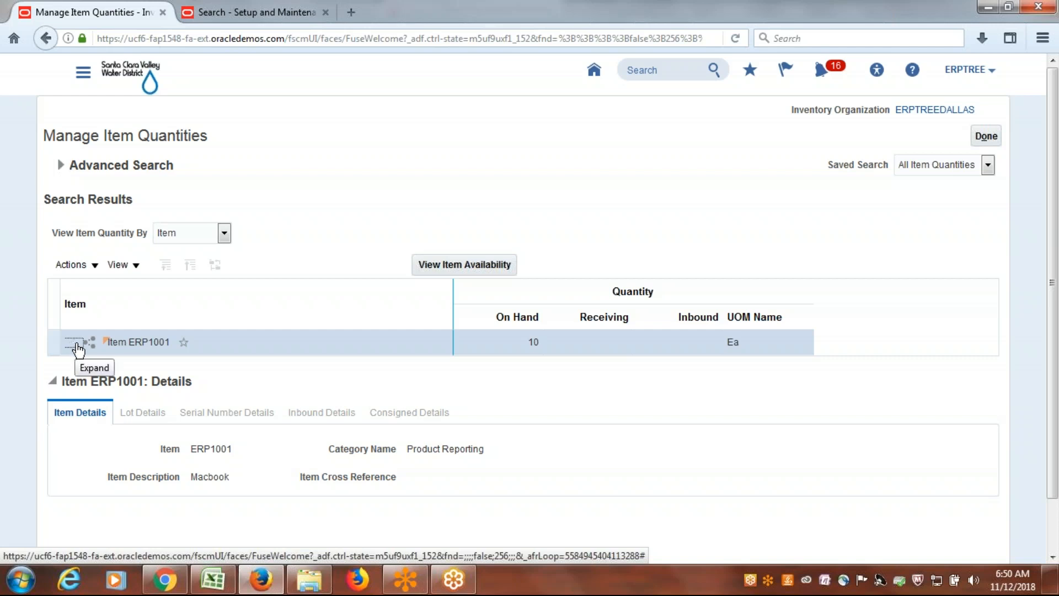
left_click(76, 347)
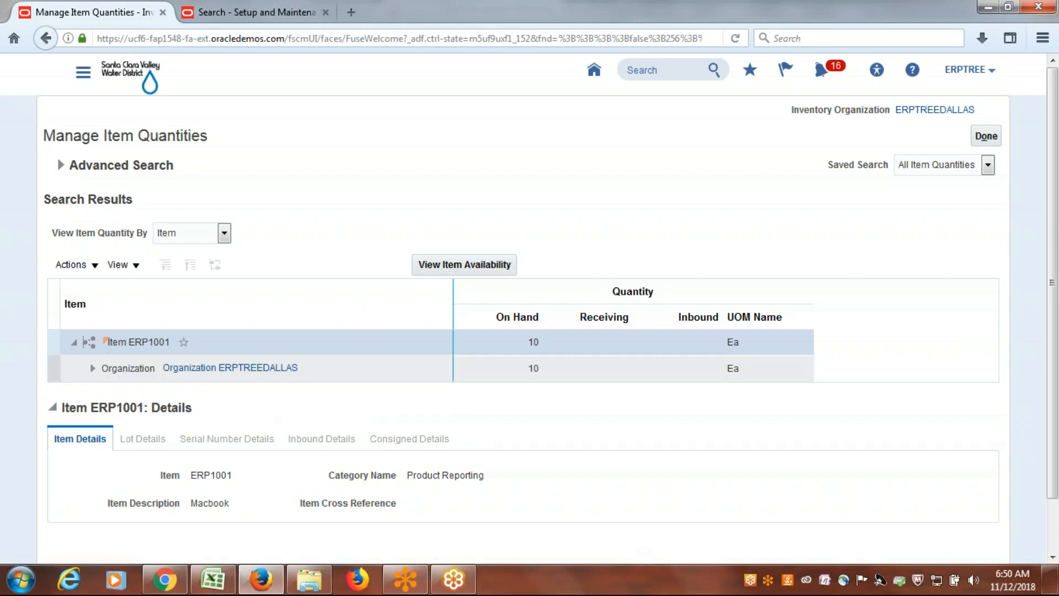
left_click(189, 370)
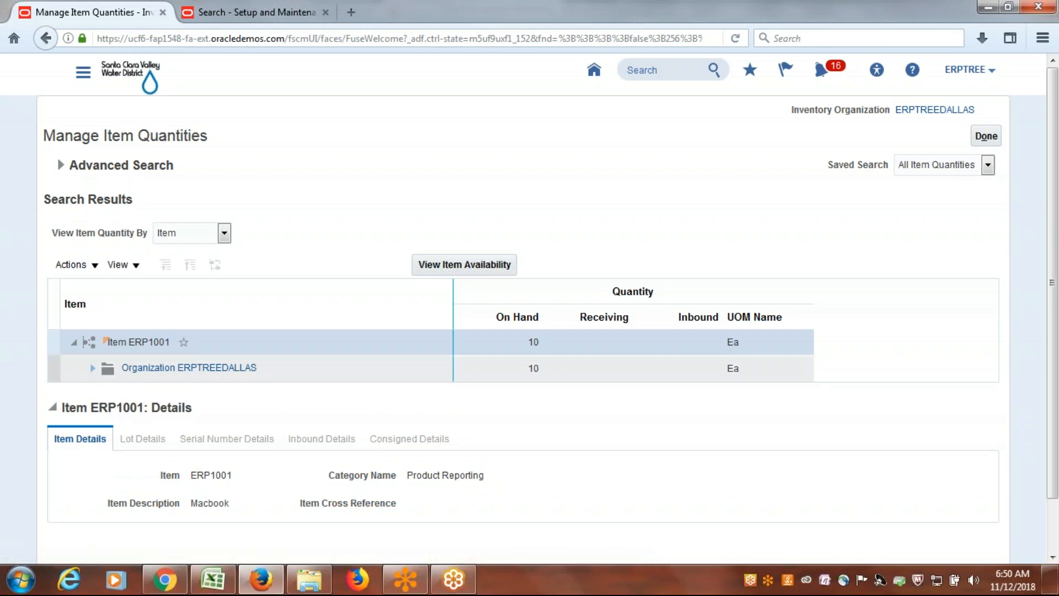
left_click(92, 370)
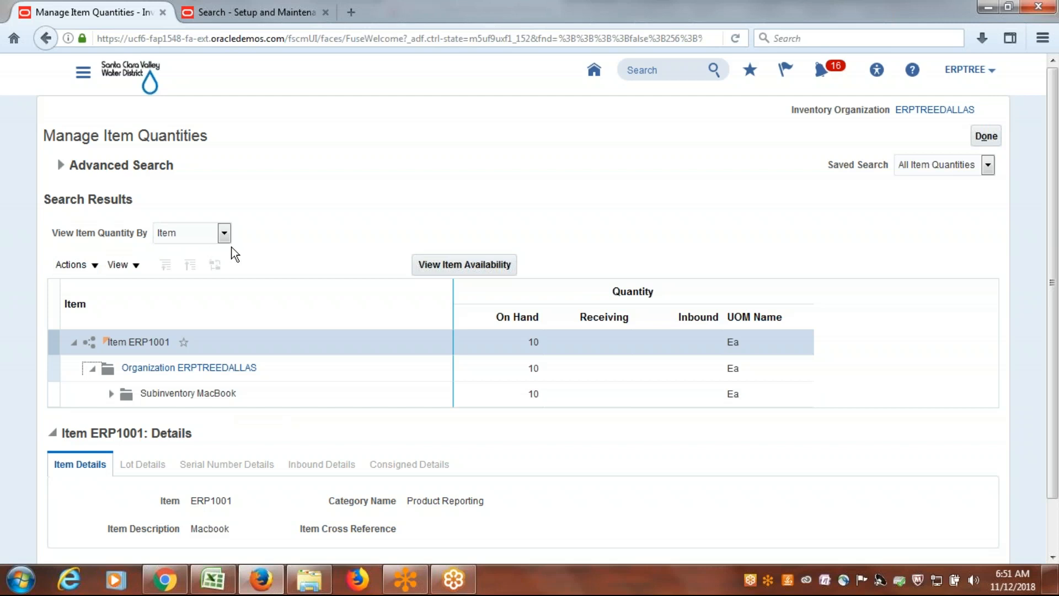
View the item quantities by Subinventory and expand ERPTREEDALLAS and MacBook down to the item
left_click(224, 232)
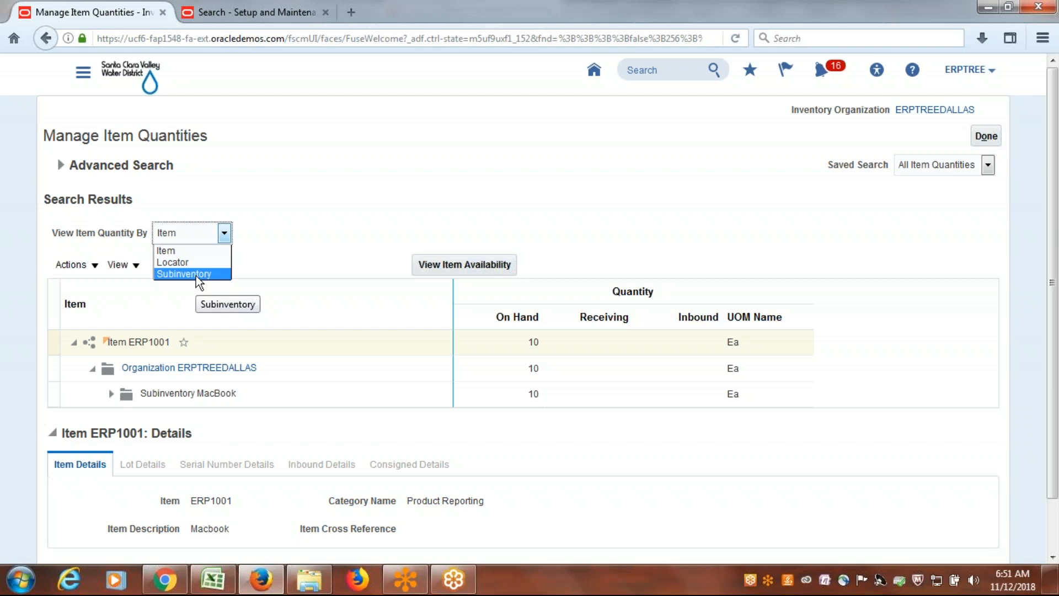
left_click(196, 274)
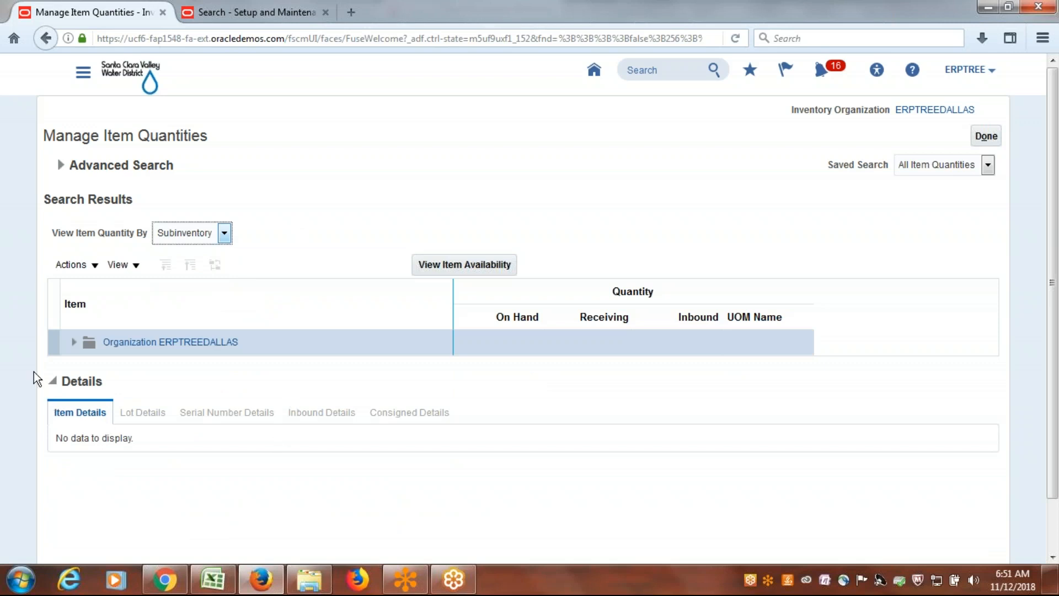
left_click(73, 341)
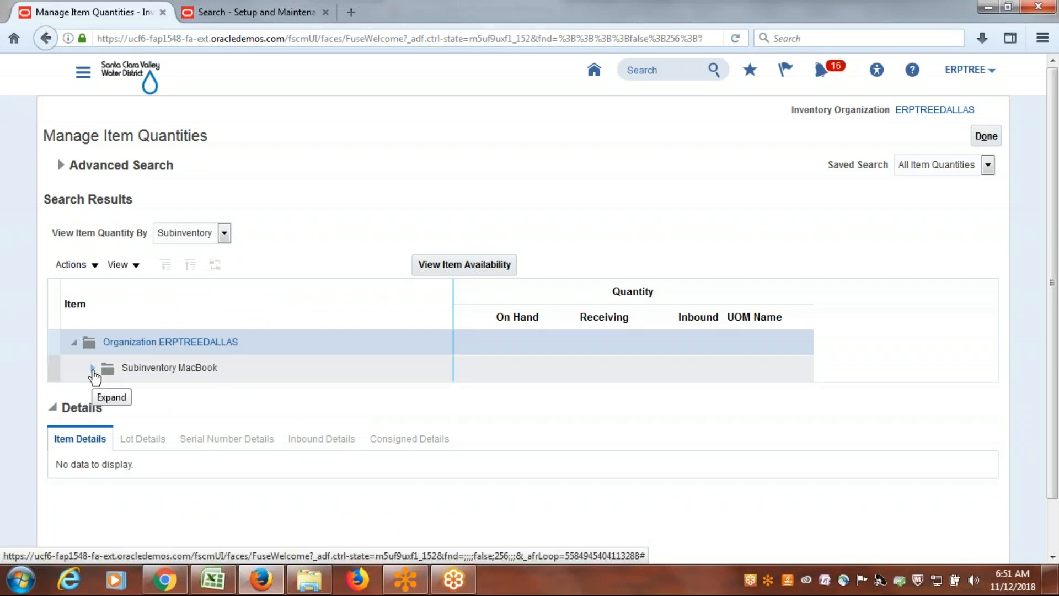
left_click(92, 369)
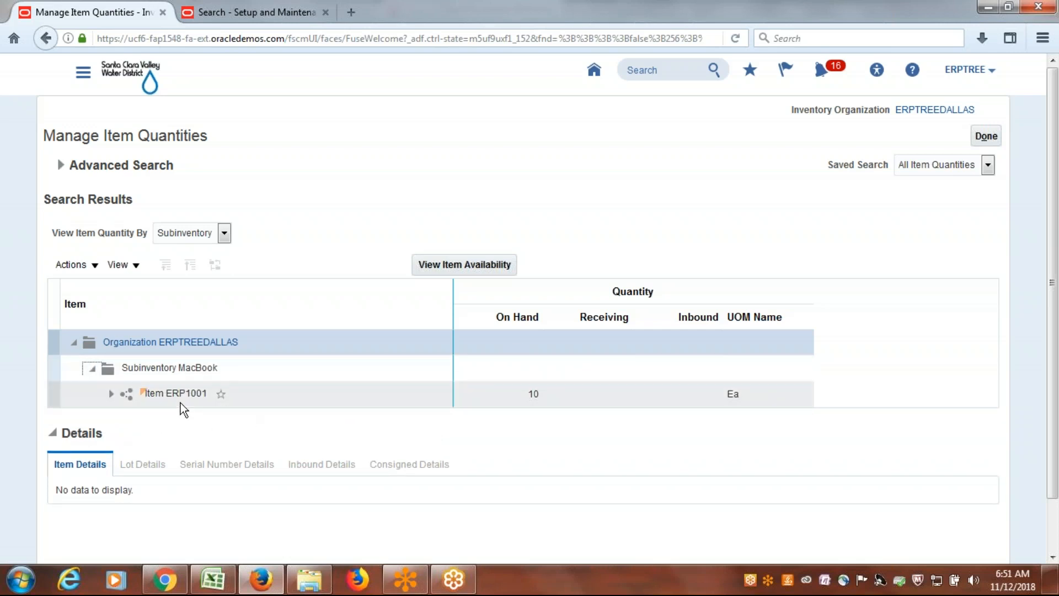
Return the quantity view to Item and expand ERP1001 down to its subinventory
left_click(224, 233)
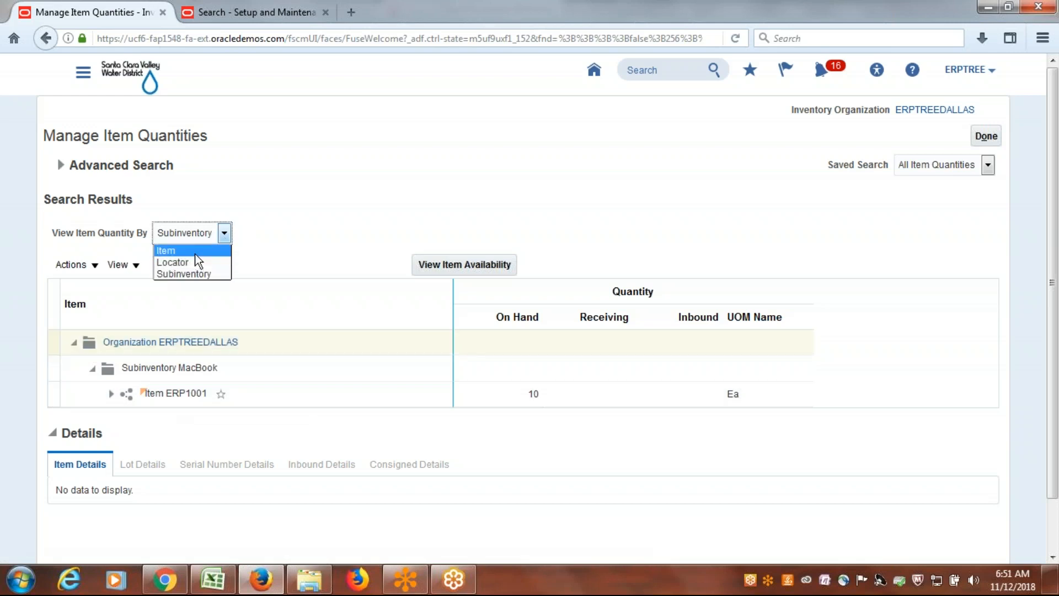
left_click(194, 249)
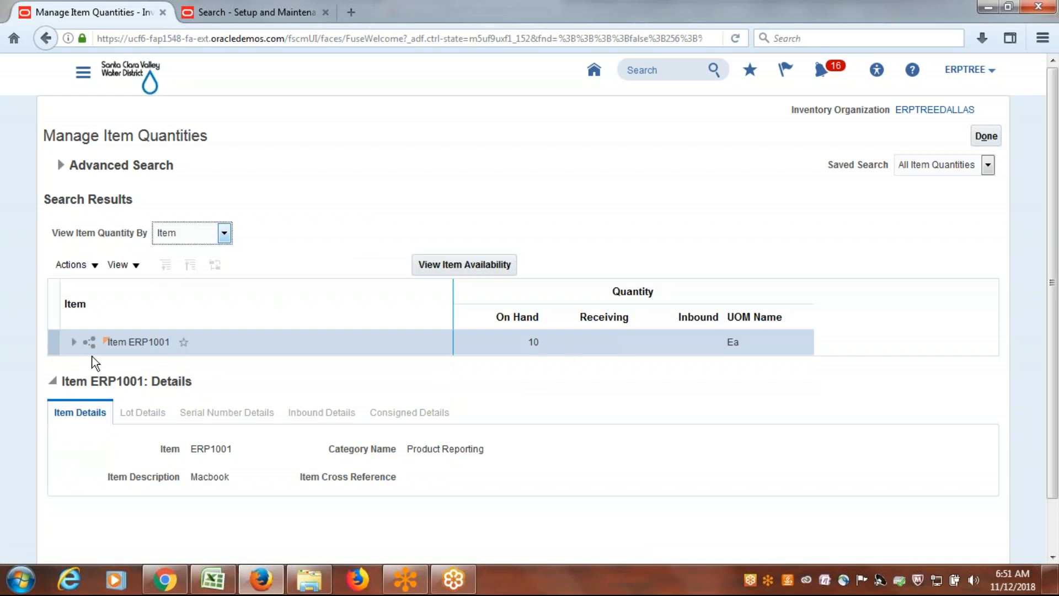
left_click(73, 342)
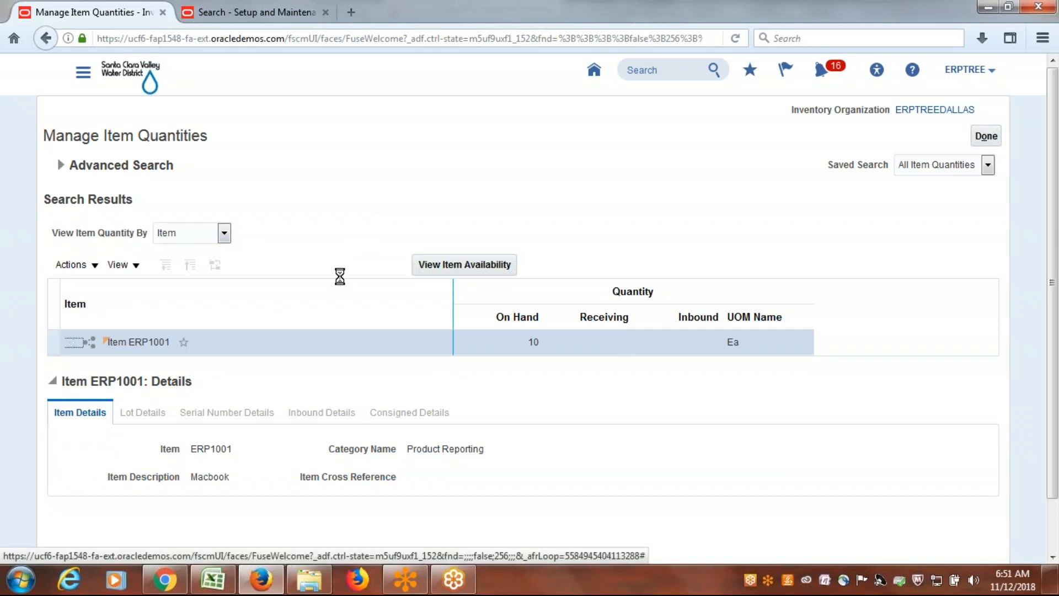
left_click(92, 368)
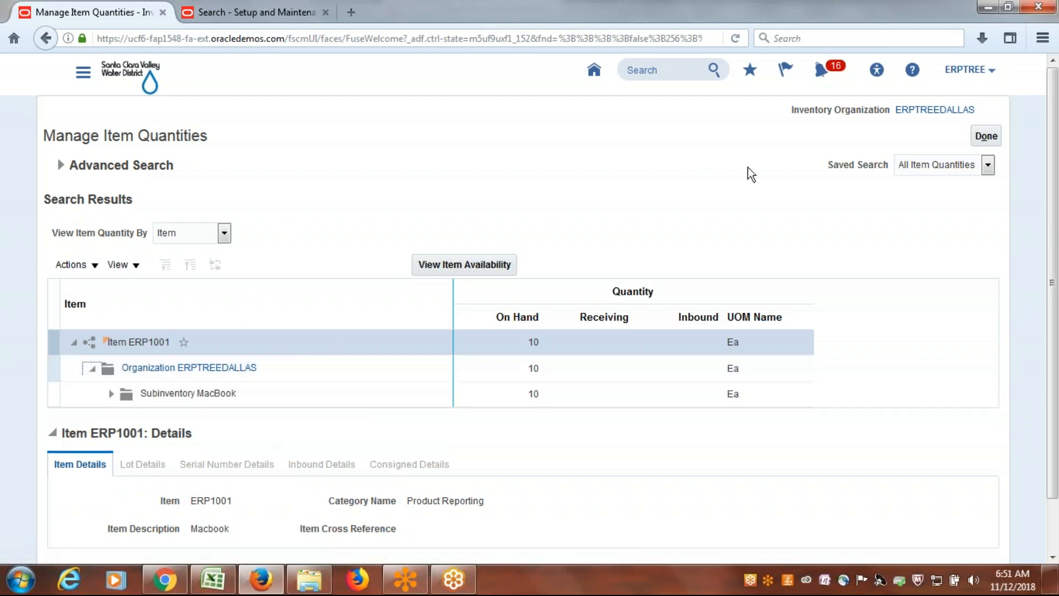
left_click(591, 184)
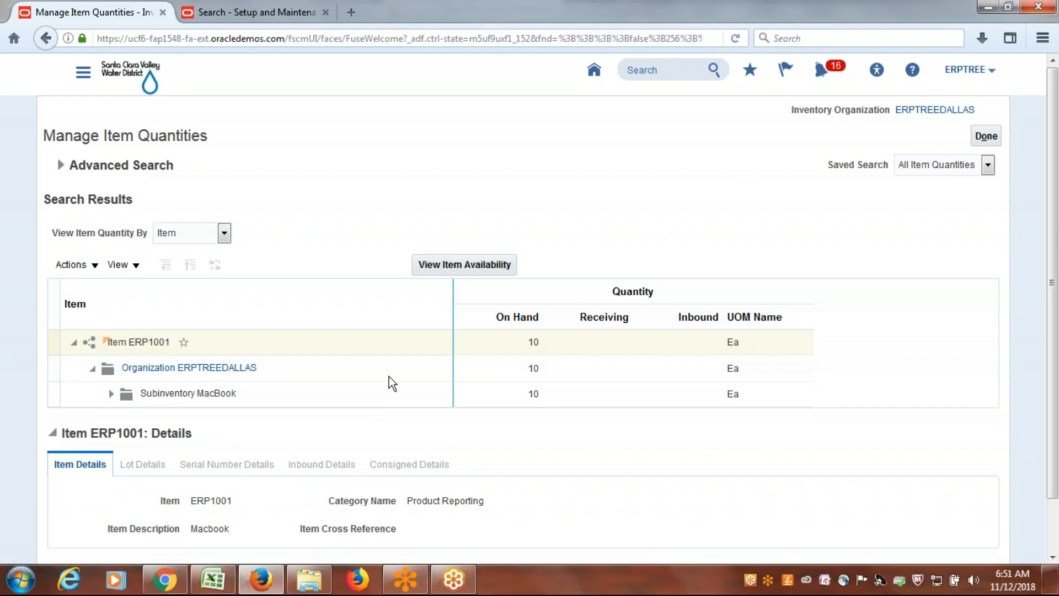
View the item availability for ERP1001, widen the Quantity Type column to read the quantity types, and close the details
left_click(447, 265)
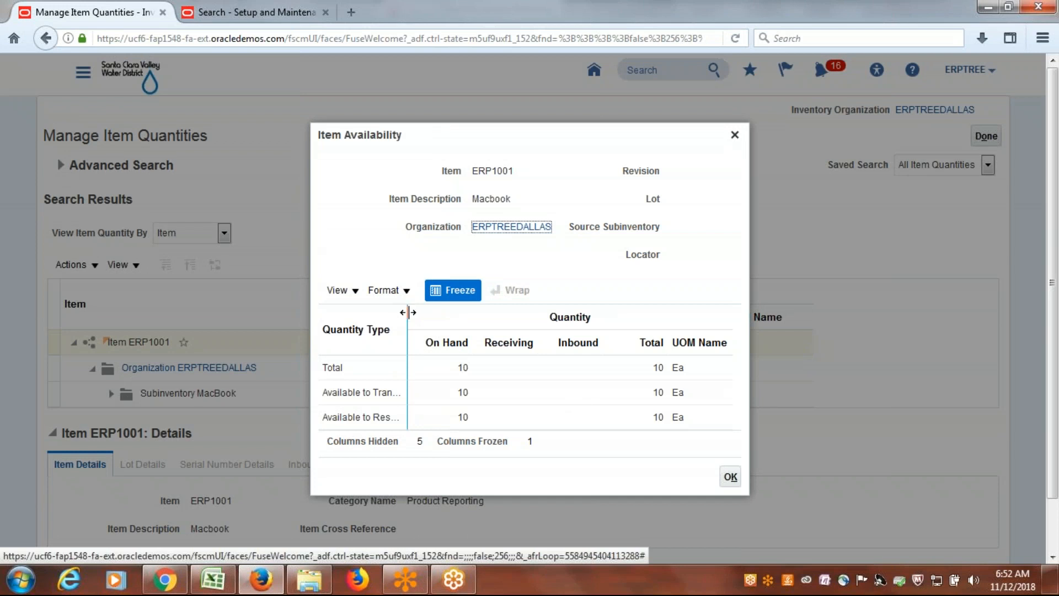
left_click_drag(409, 312, 498, 334)
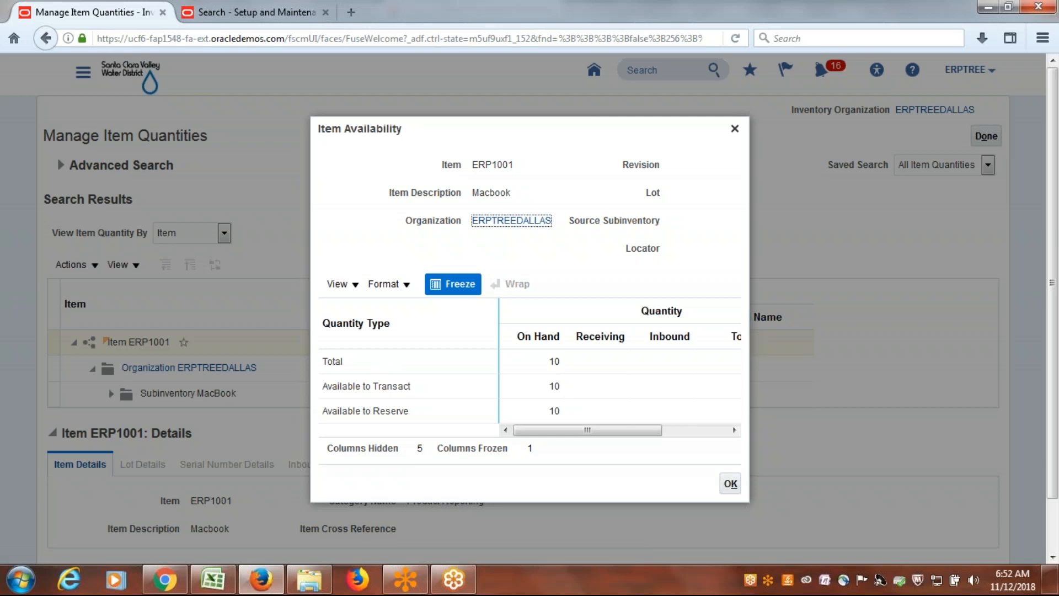
left_click(735, 129)
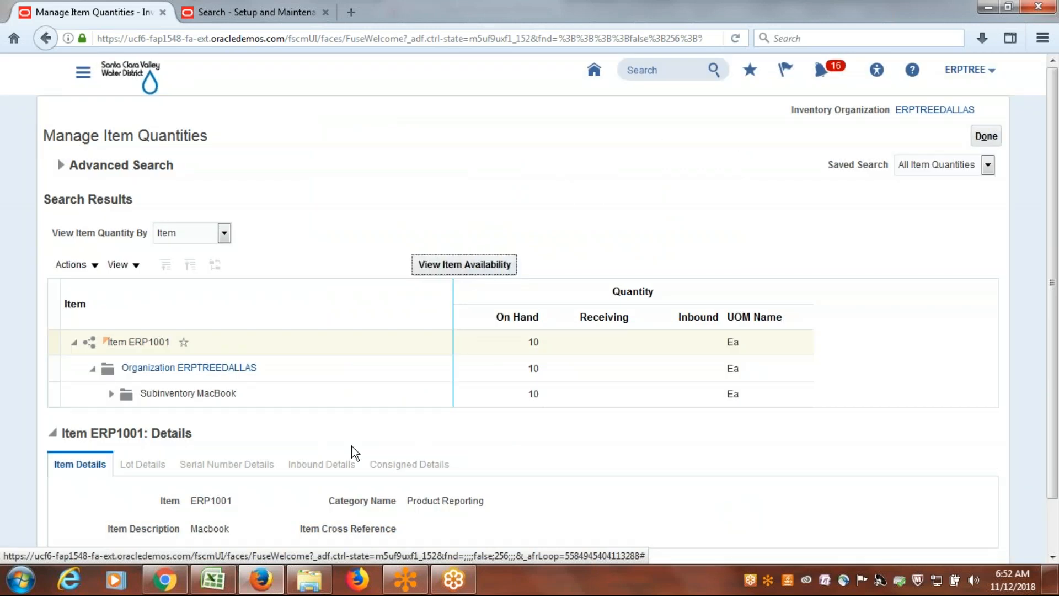
Check the Miscellaneous Receipt notes in the Excel class sheet, return to the browser and finish with Manage Item Quantities
left_click(212, 579)
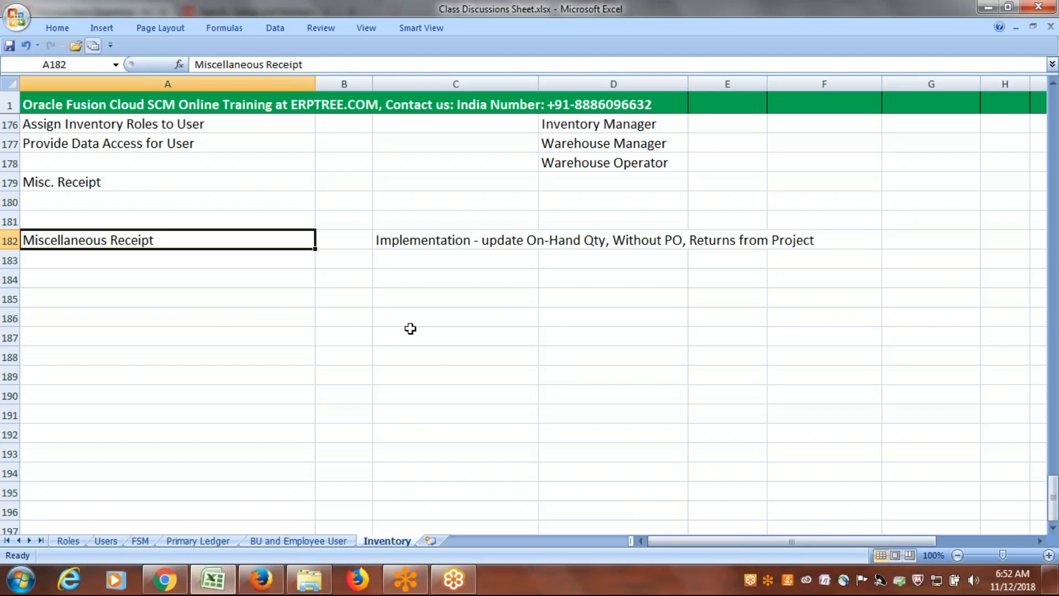
key("alt+Tab")
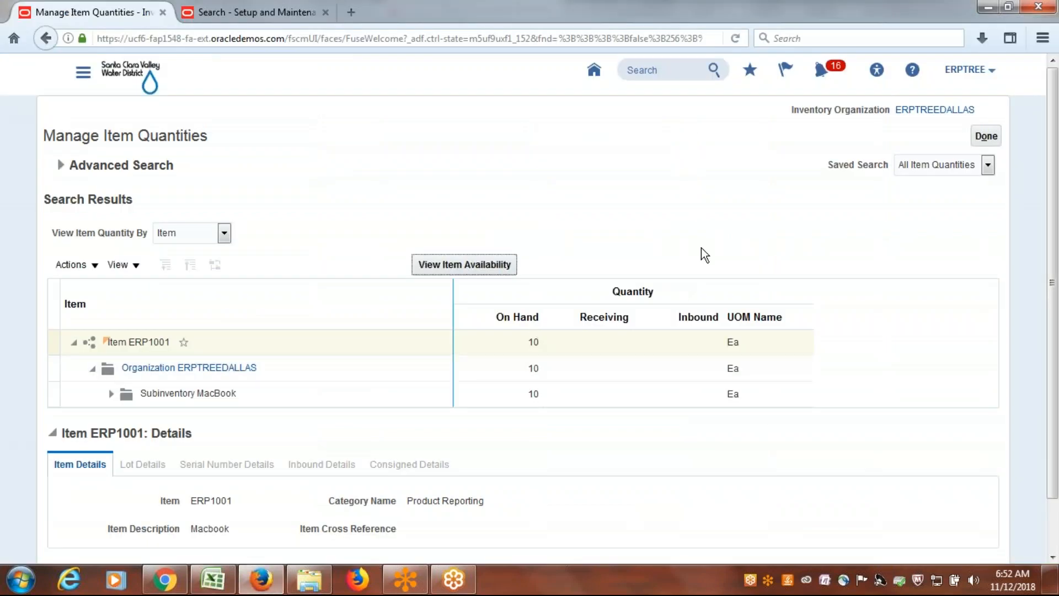
left_click(981, 134)
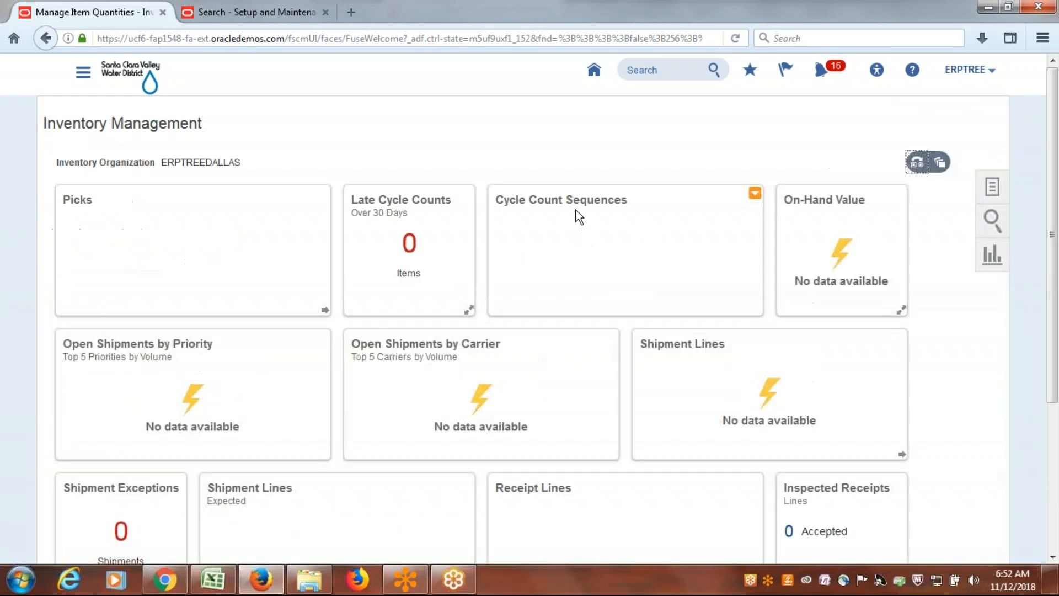
Start a miscellaneous transaction to review the available transaction types, and discard it without saving
left_click(994, 185)
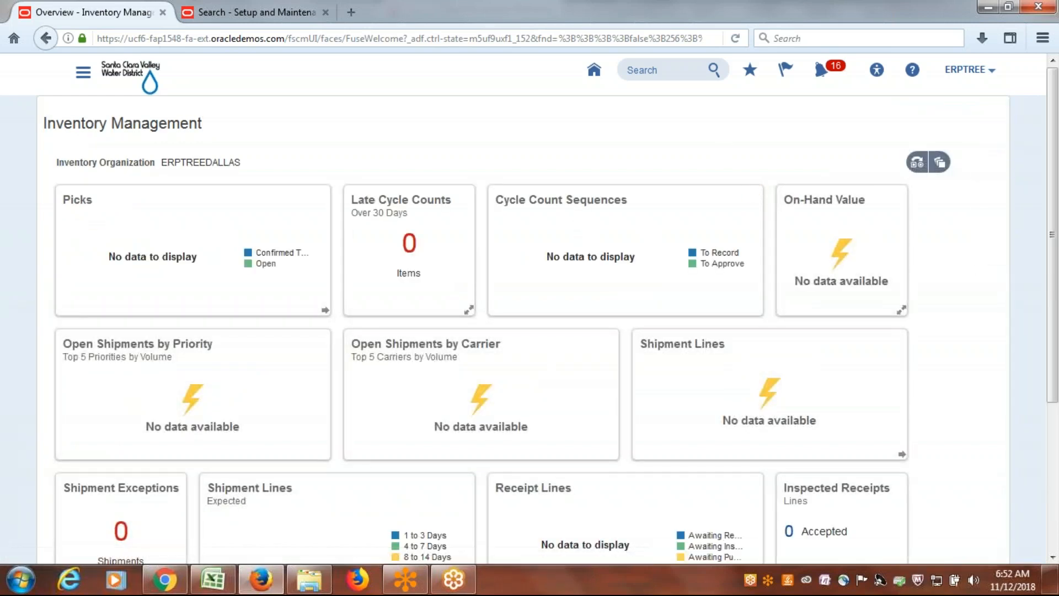
left_click(896, 172)
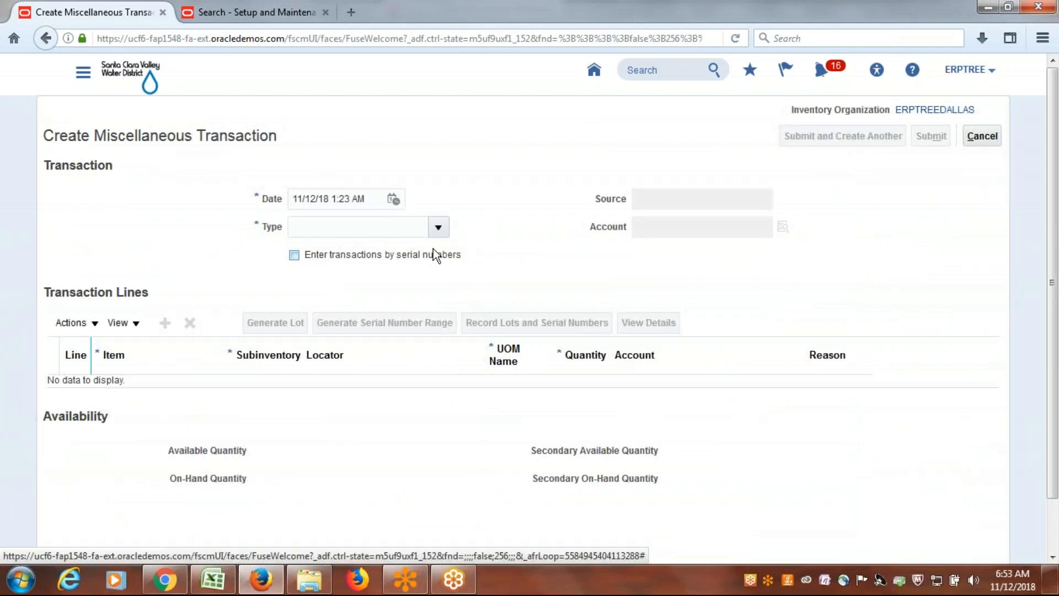
left_click(439, 227)
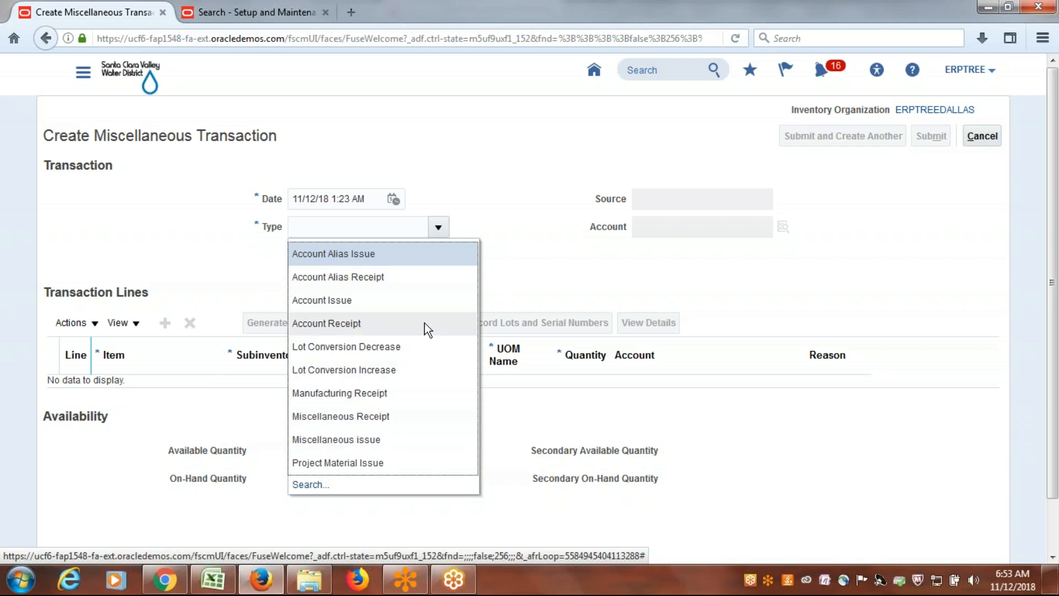
left_click(570, 259)
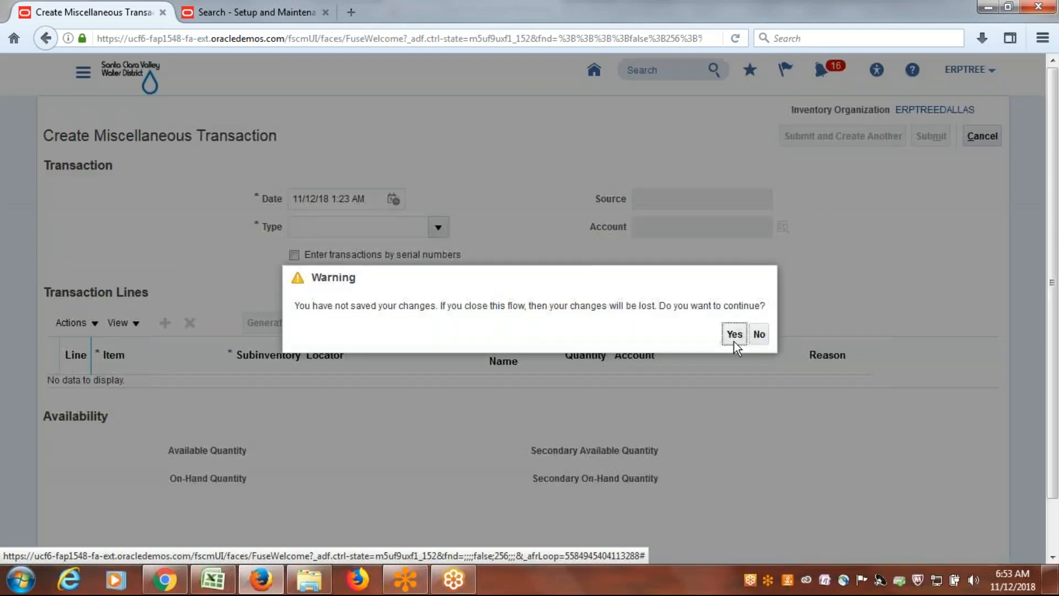
left_click(734, 335)
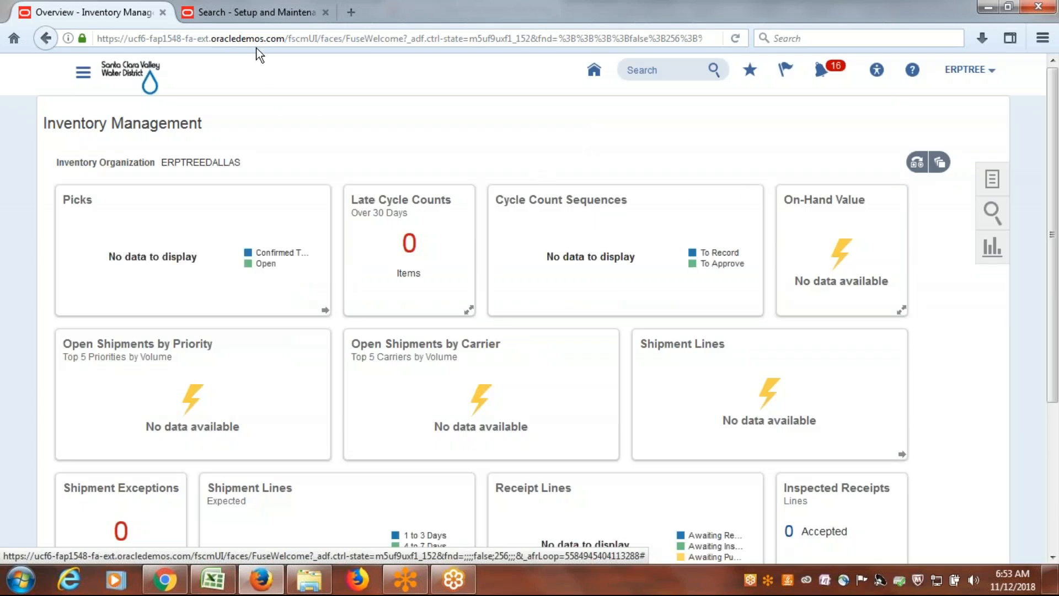
Leave the task search in Setup and Maintenance and open the ERPTREE Implementation Project from the implementation projects
left_click(254, 11)
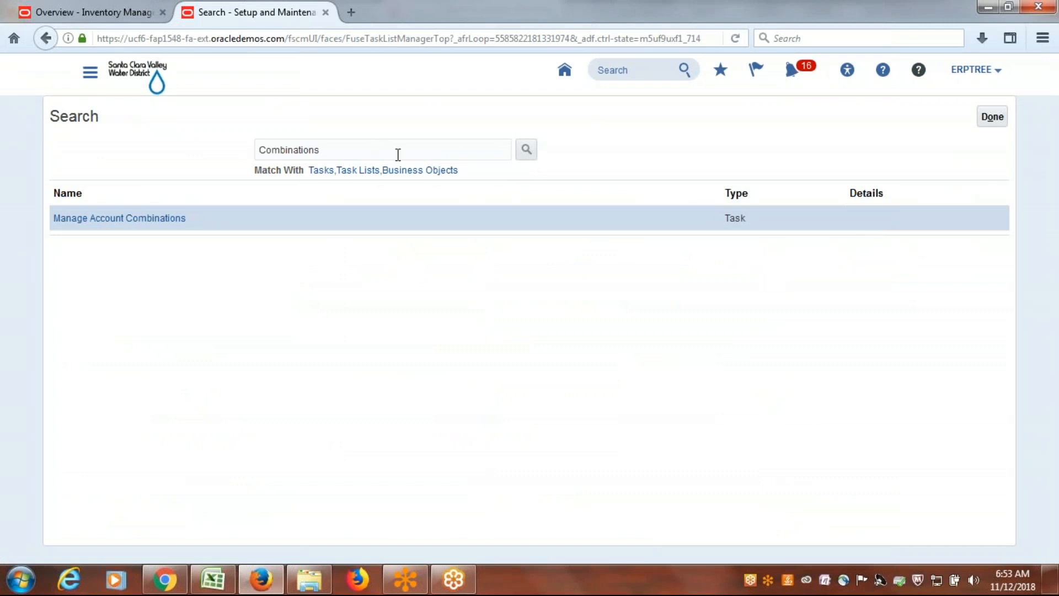
left_click(997, 118)
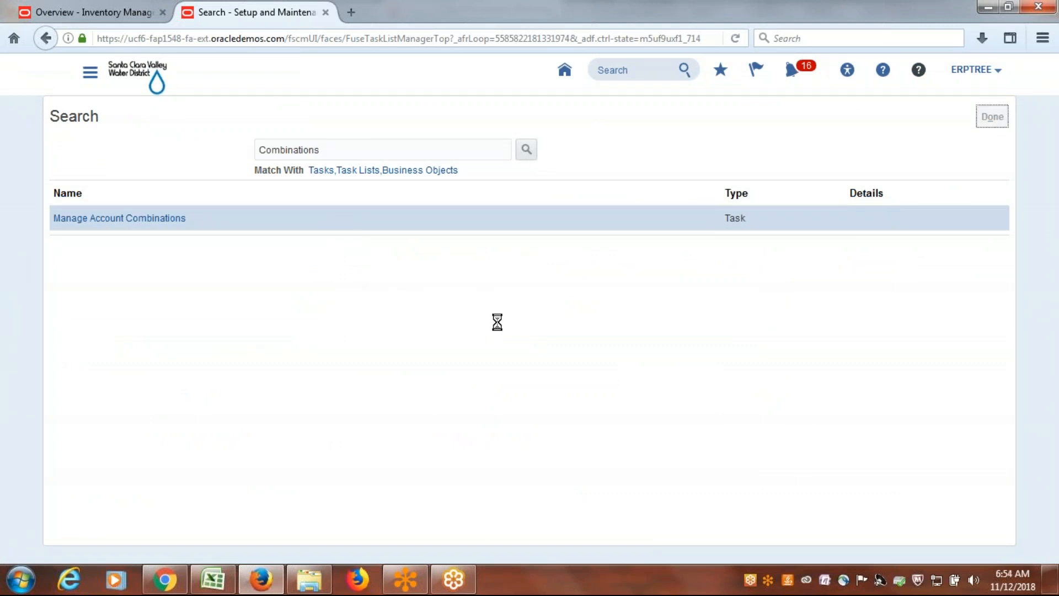
left_click(991, 179)
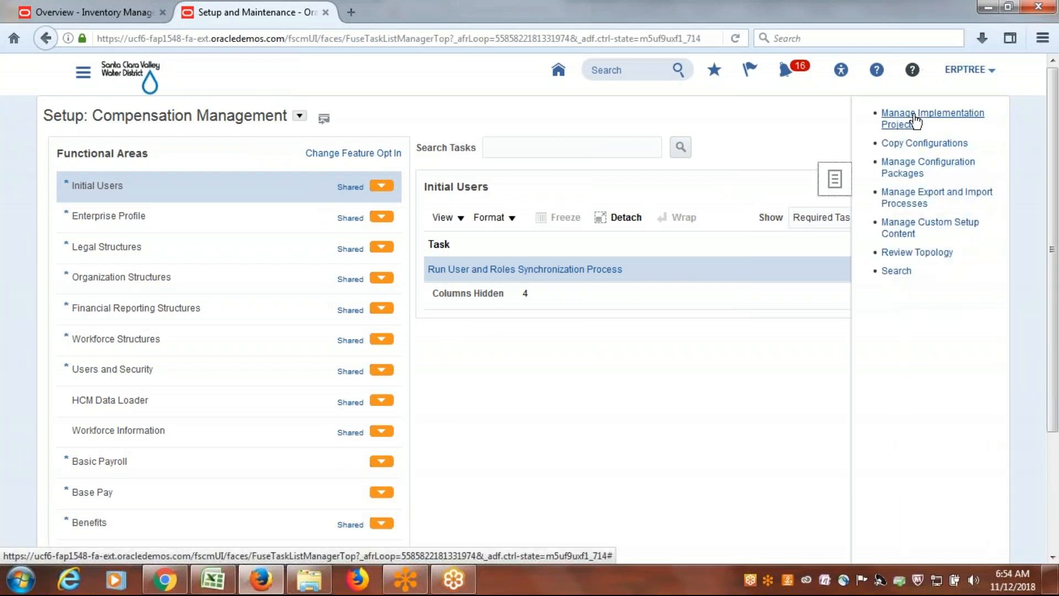
left_click(917, 114)
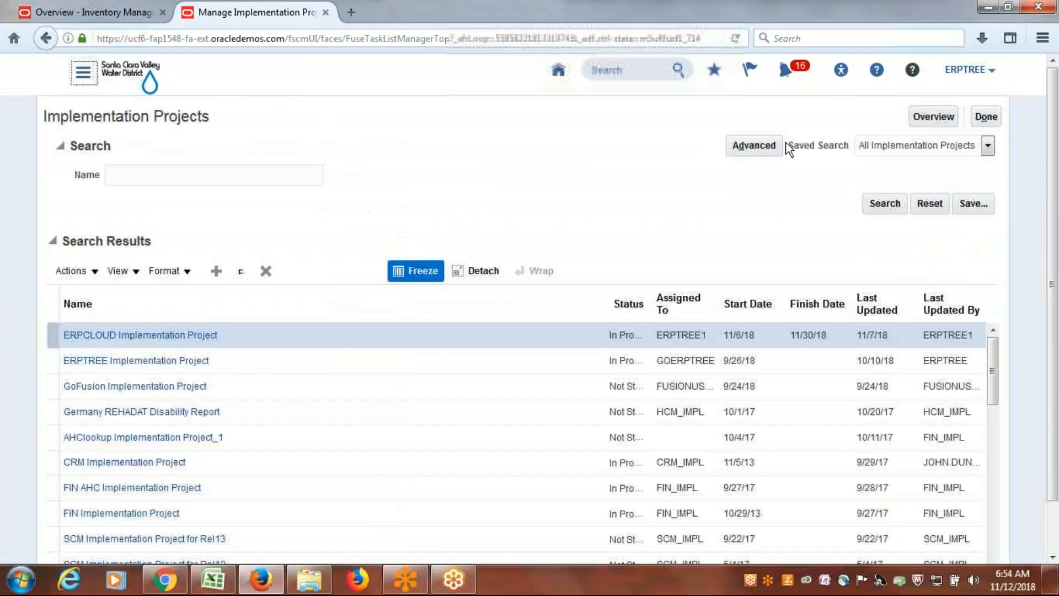
left_click(150, 360)
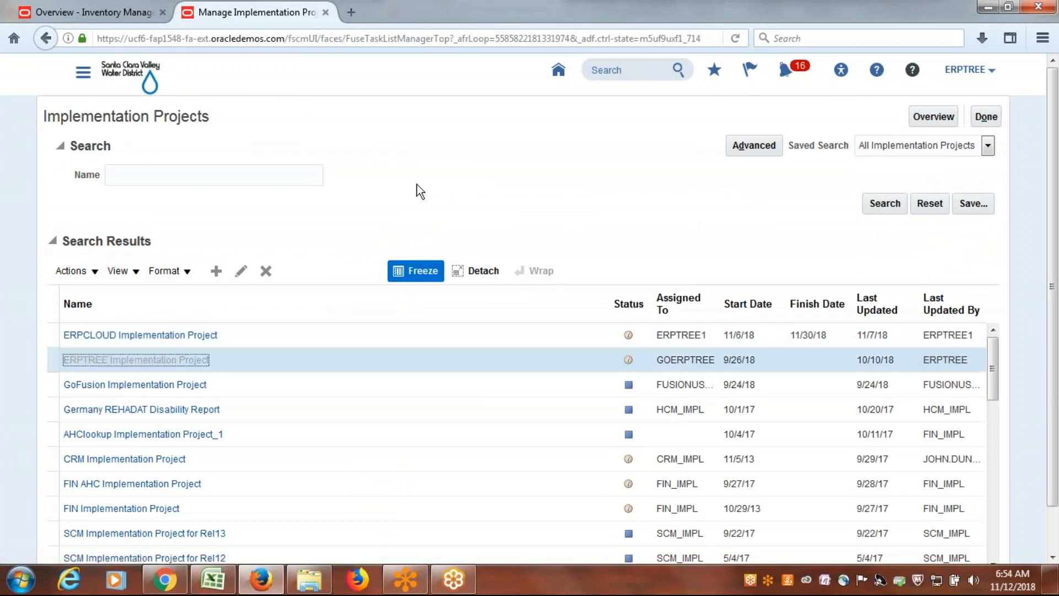
Search the project's task lists for Transaction Type and look through the matching tasks and their paths
left_click(128, 305)
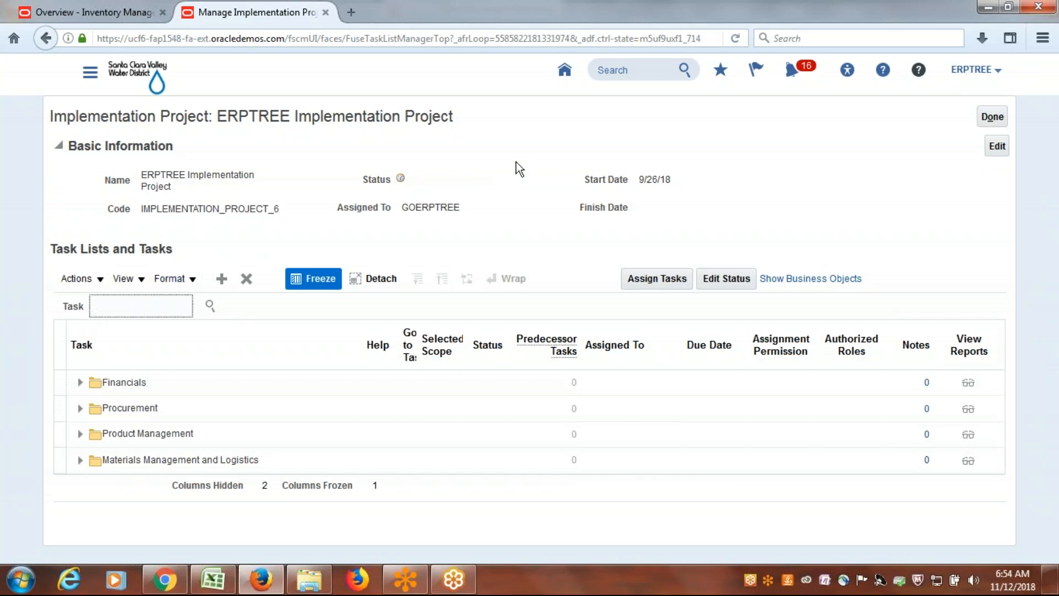
type("Transaction Type")
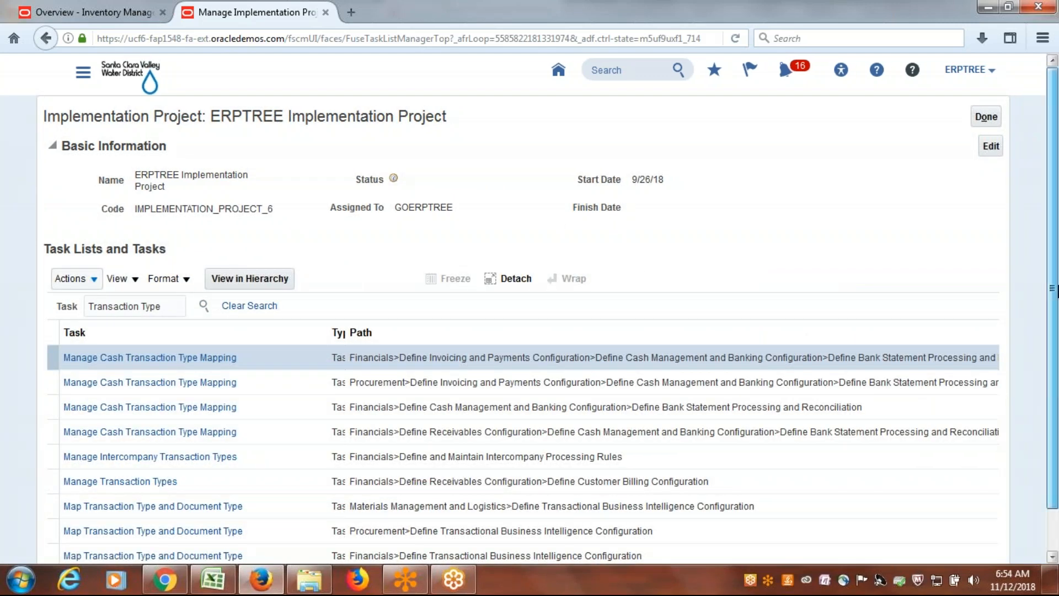
scroll(1057, 366, "down", 1)
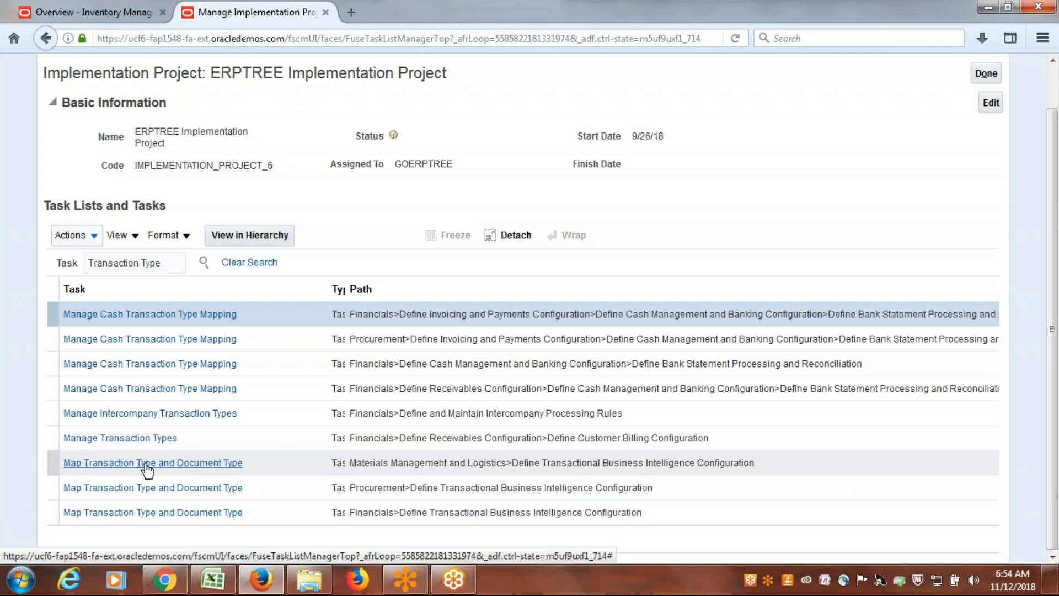
scroll(263, 436, "up", 2)
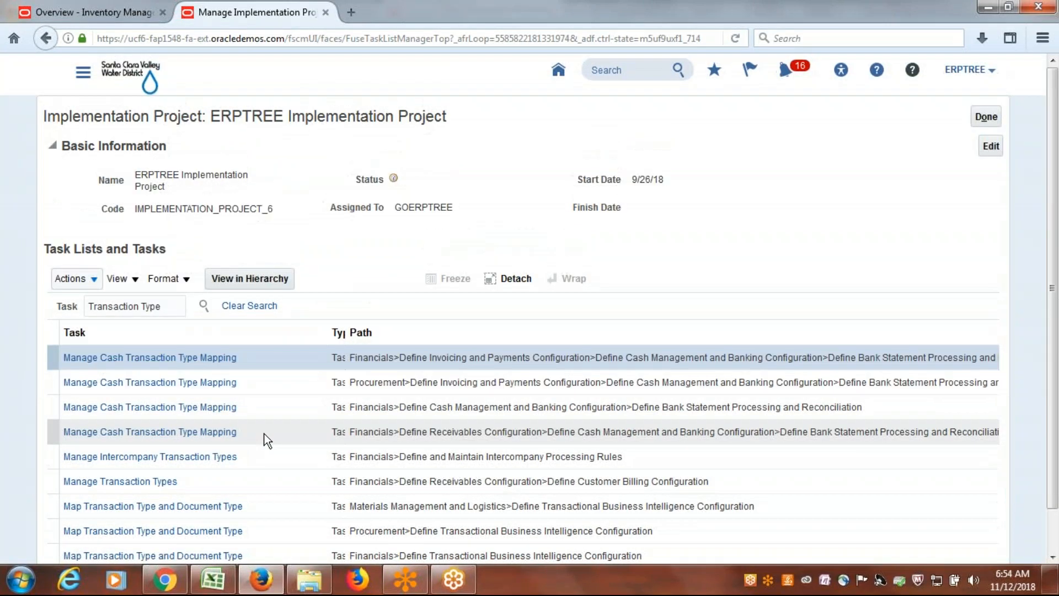
left_click(172, 310)
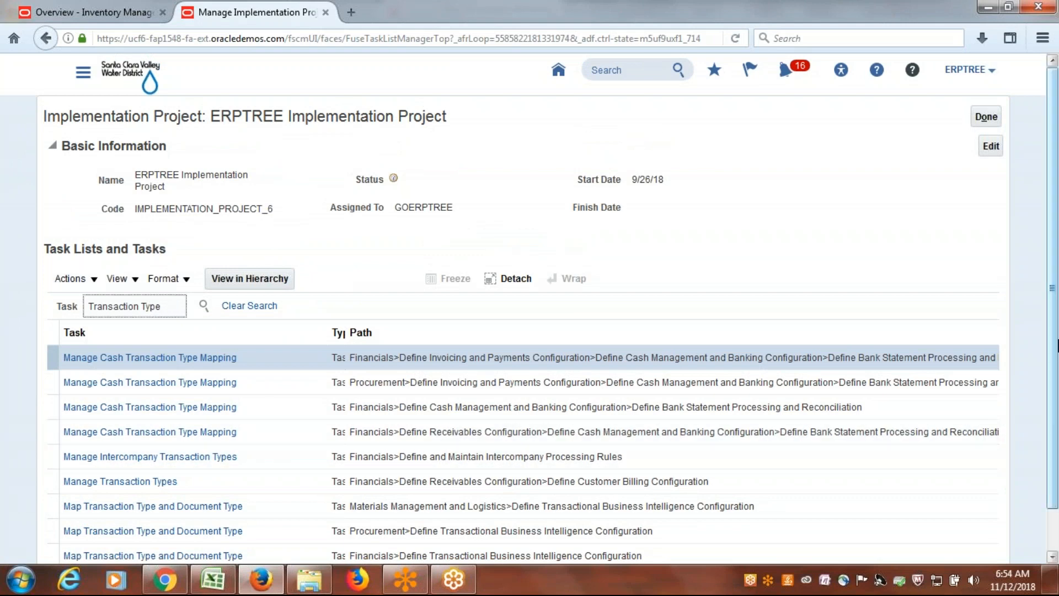
scroll(827, 518, "down", 2)
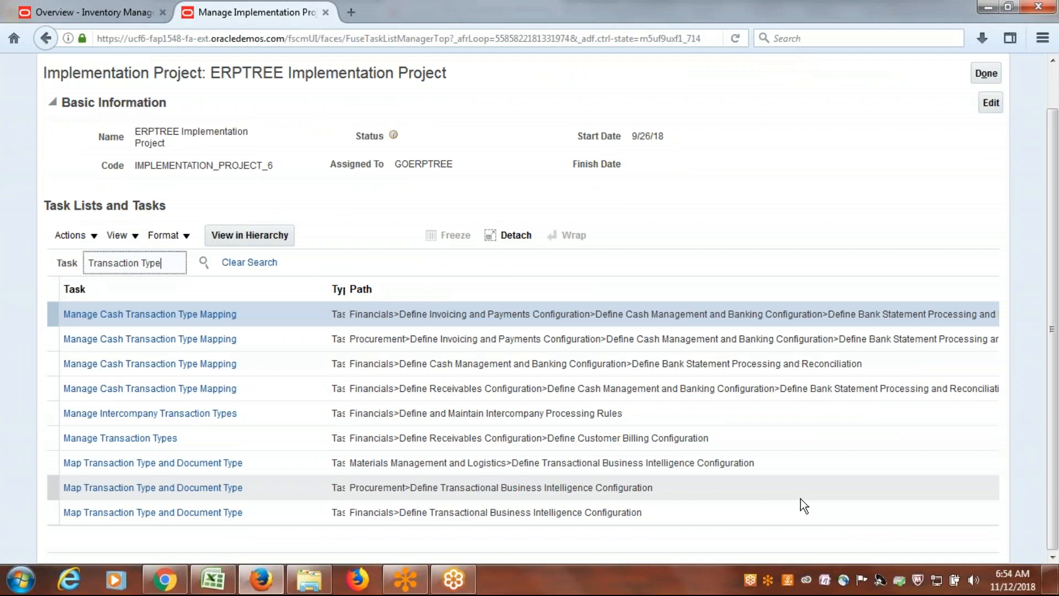
scroll(816, 490, "up", 2)
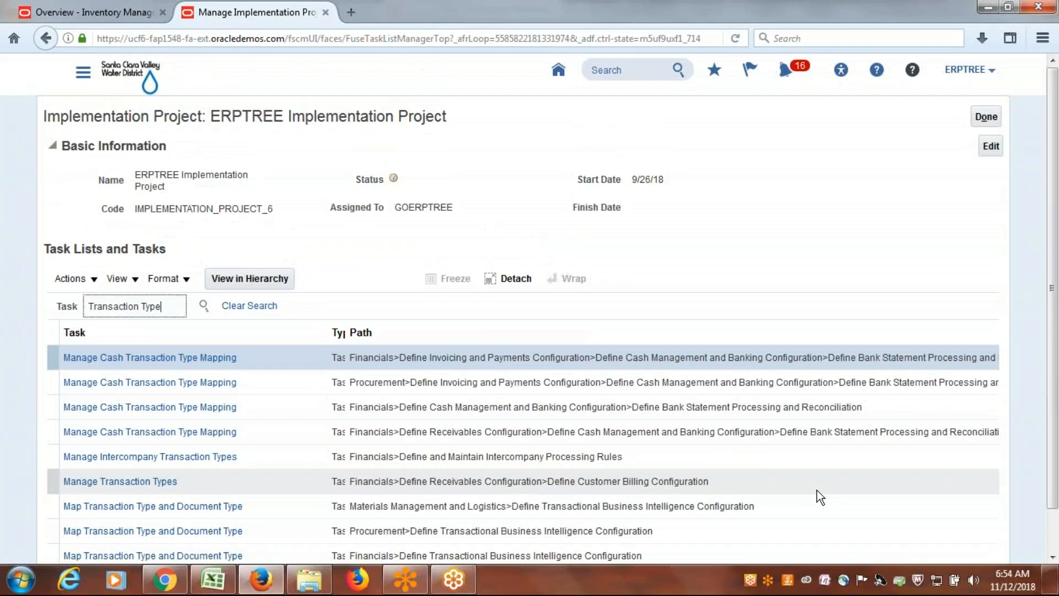
Leave the implementation project and its project list, and open the task search in Setup and Maintenance
left_click(987, 117)
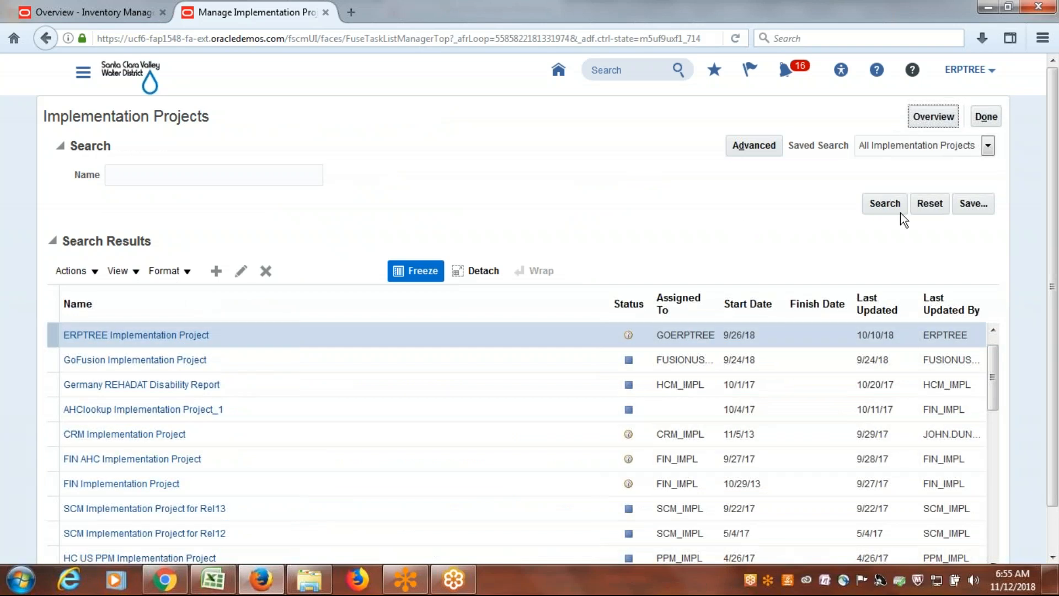
left_click(978, 120)
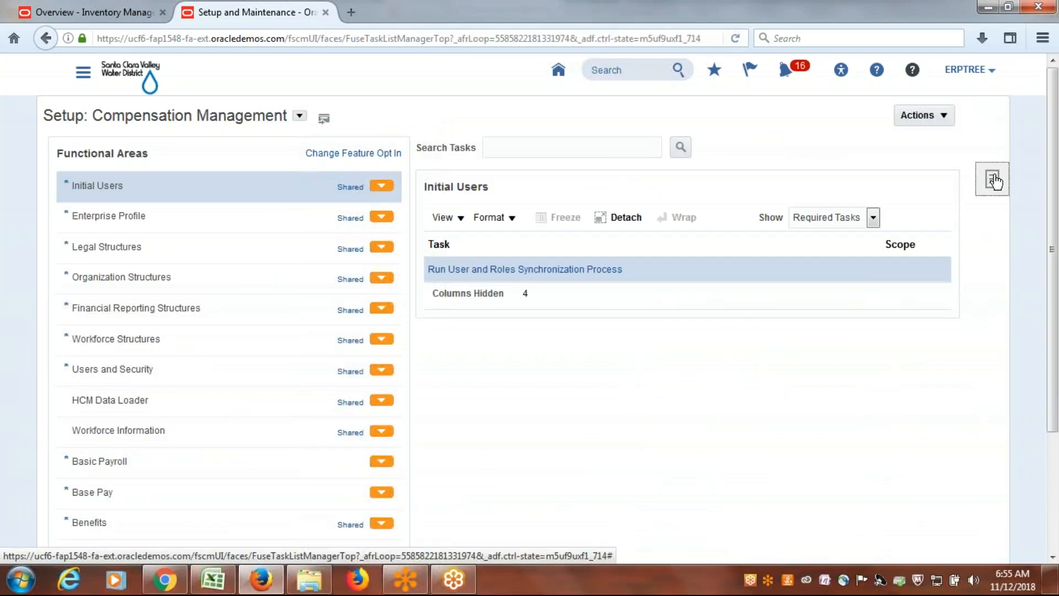
left_click(993, 181)
left_click(896, 271)
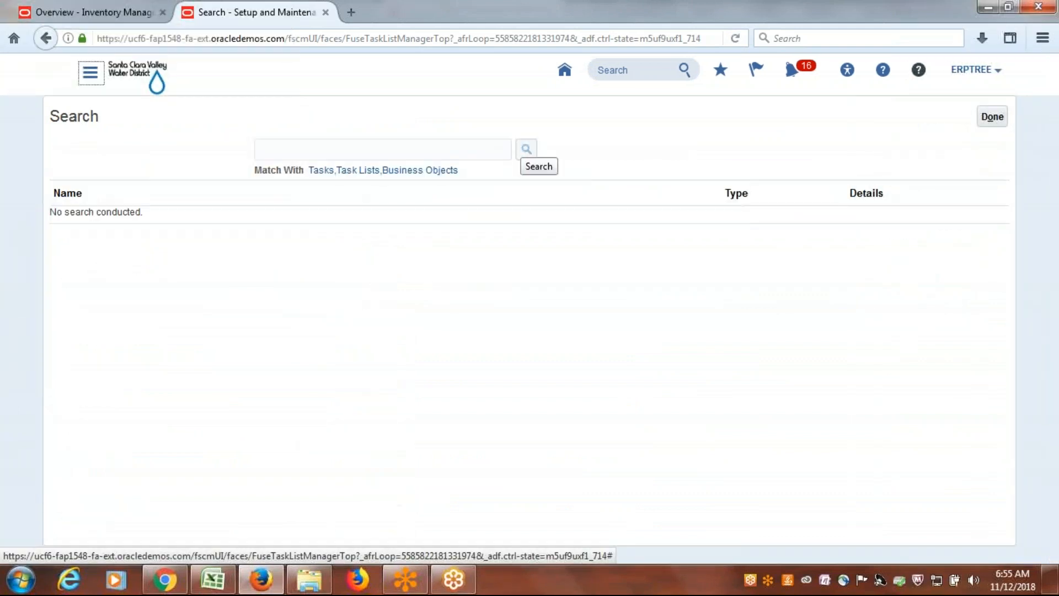
Search for Transaction Types, broaden the search to Transaction Type, and open the Inventory Transaction Type business object
left_click(357, 151)
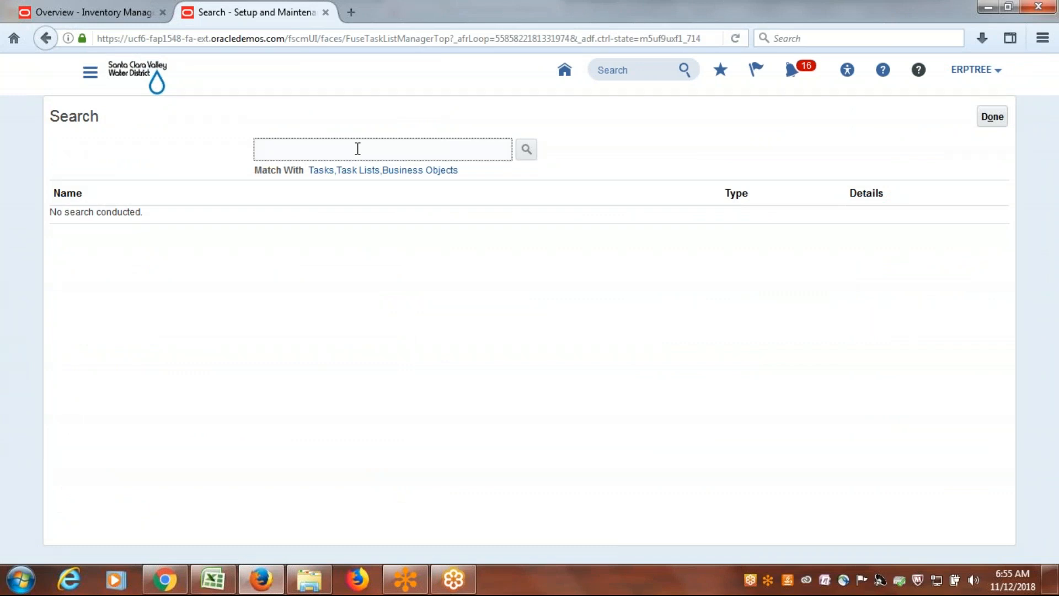
type("Transaction Types")
key("Return")
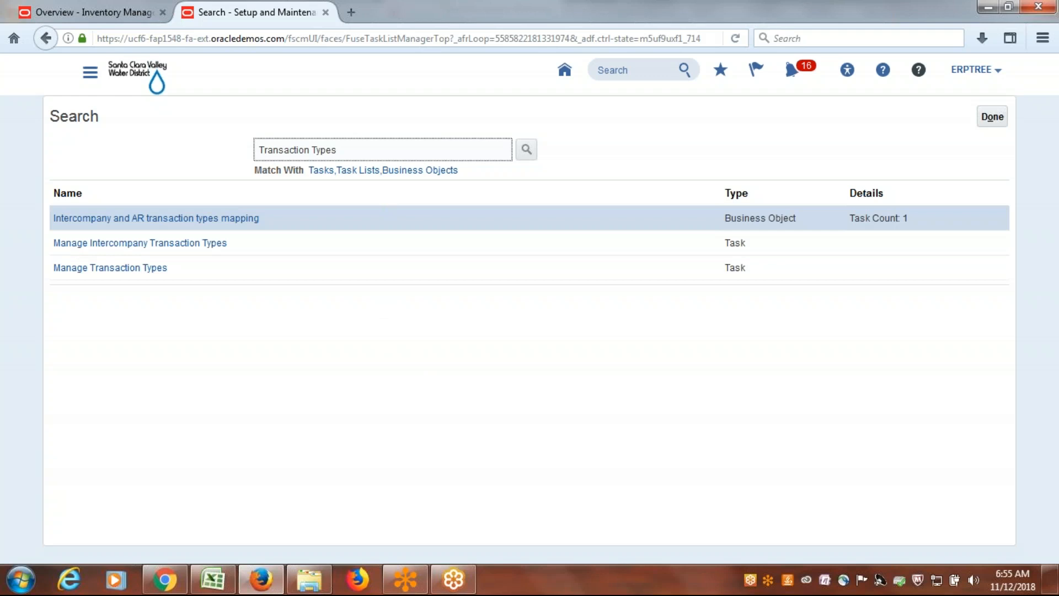
key("Return")
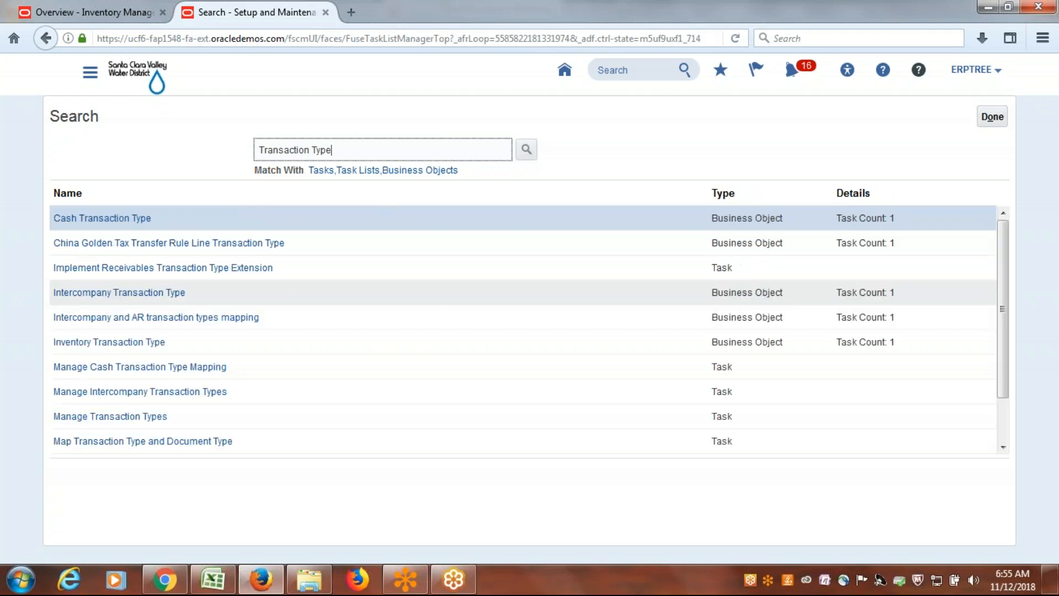
left_click(1004, 330)
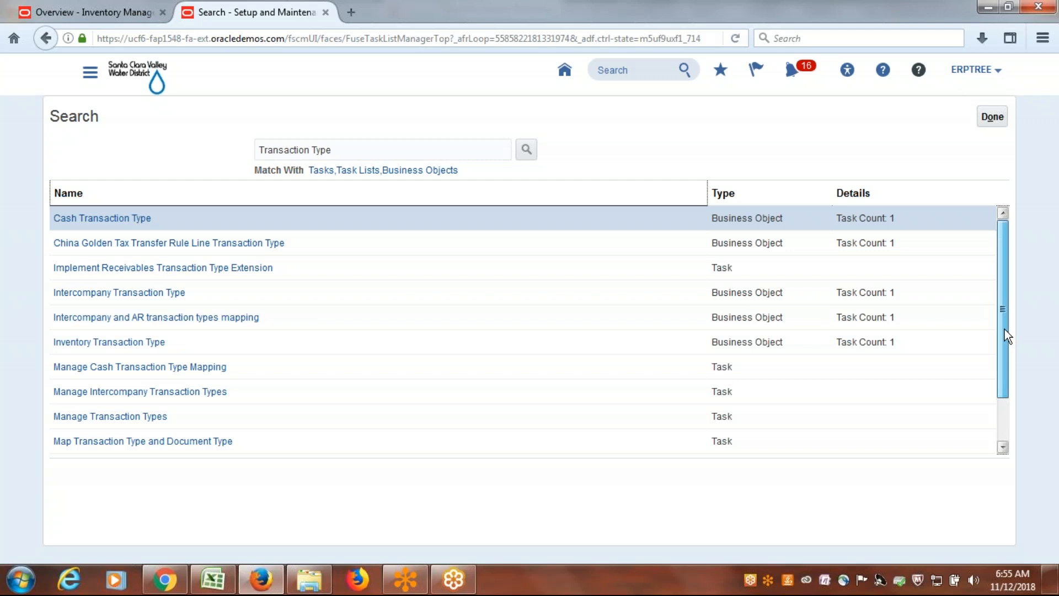
scroll(1004, 333, "down", 2)
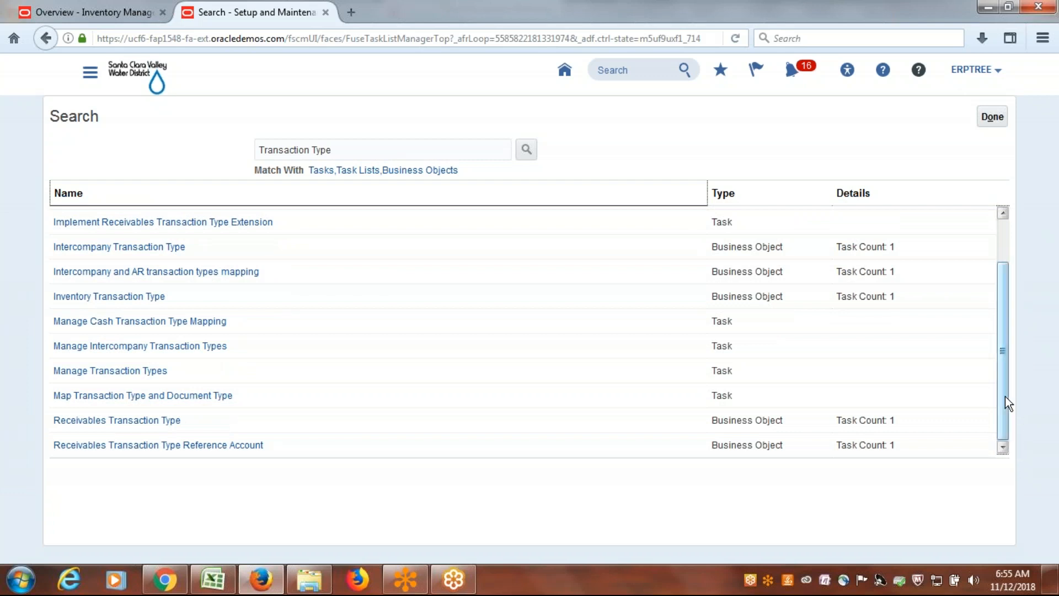
scroll(1007, 380, "up", 1)
scroll(1007, 380, "up", 1)
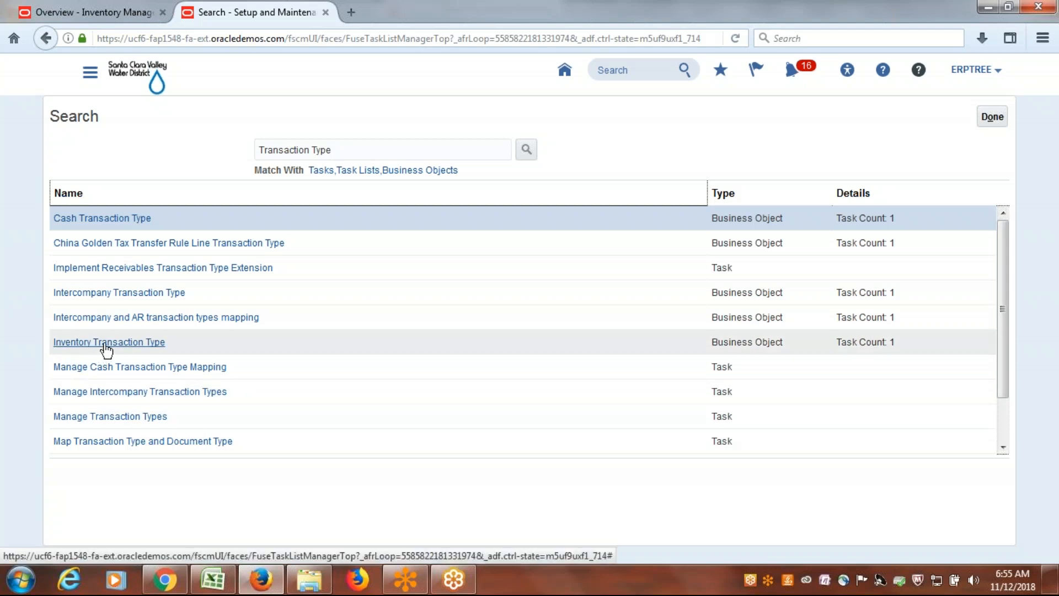
left_click(107, 345)
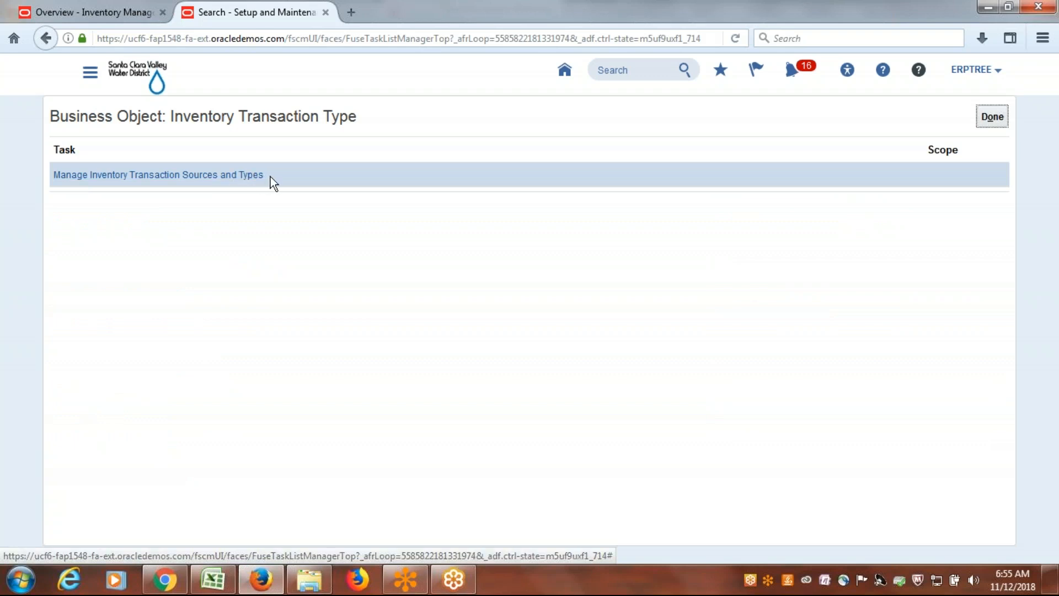
Copy the task name Manage Inventory Transaction Sources and Types and switch to the Excel class sheet
left_click_drag(270, 182, 53, 181)
key("ctrl+c")
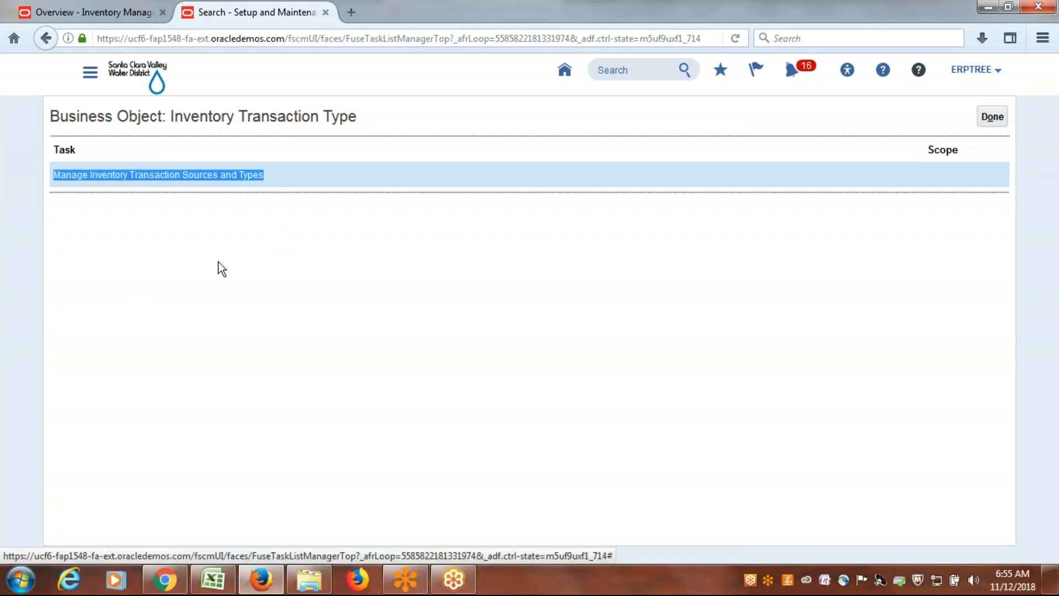
key("alt+Tab")
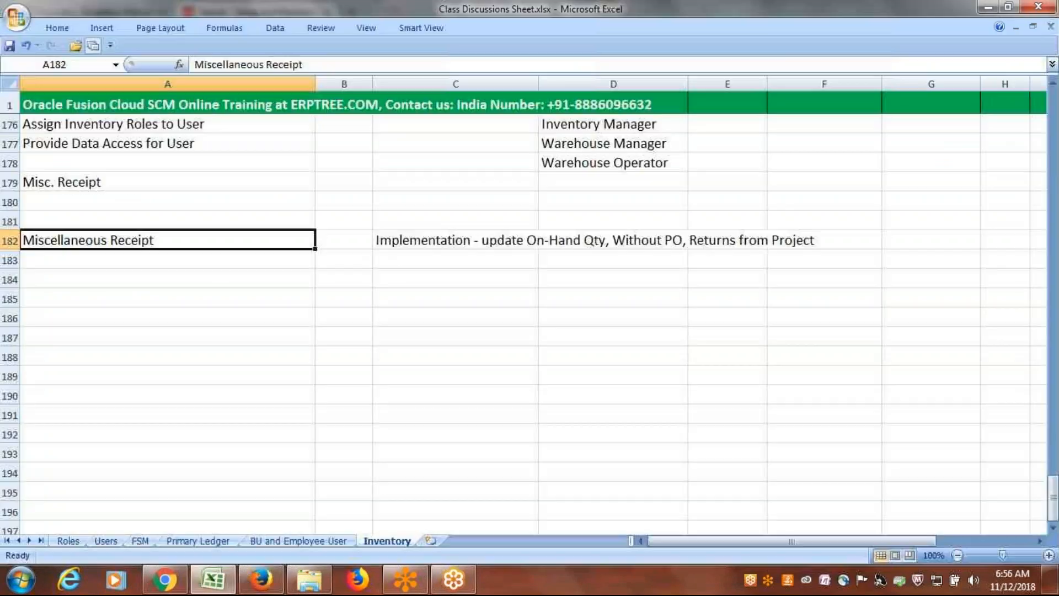
Enter Create Inventory Transaction in cell A184 and paste the copied task name into C184
left_click(151, 281)
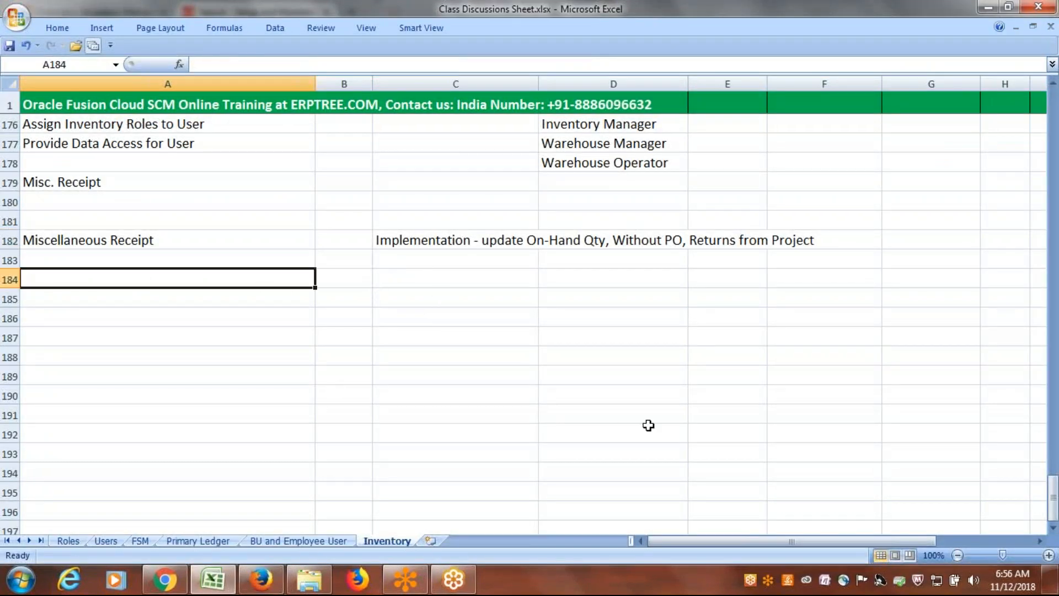
type("Create")
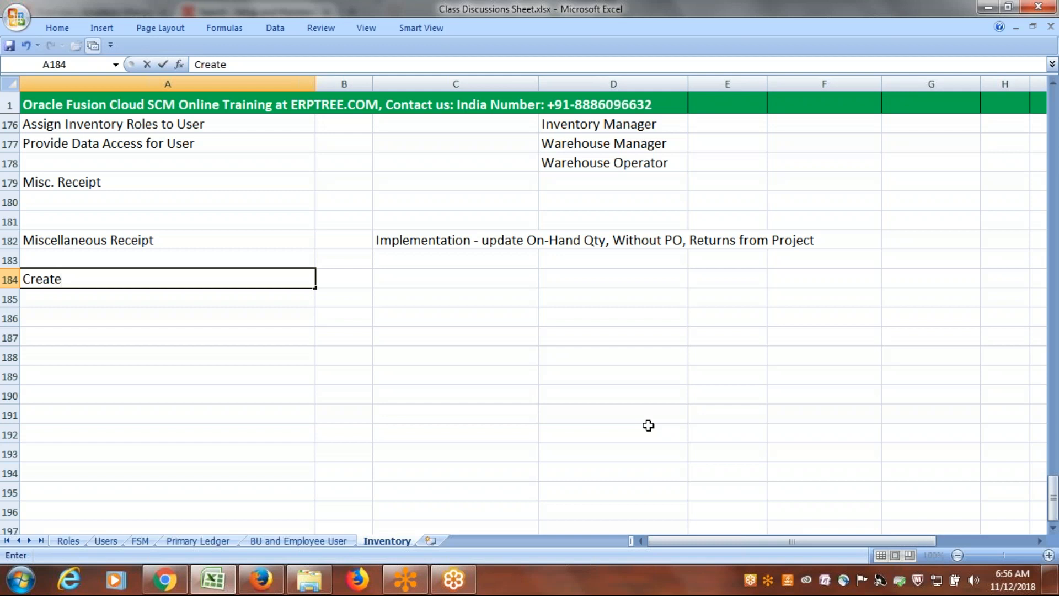
type("Inventory Transaction")
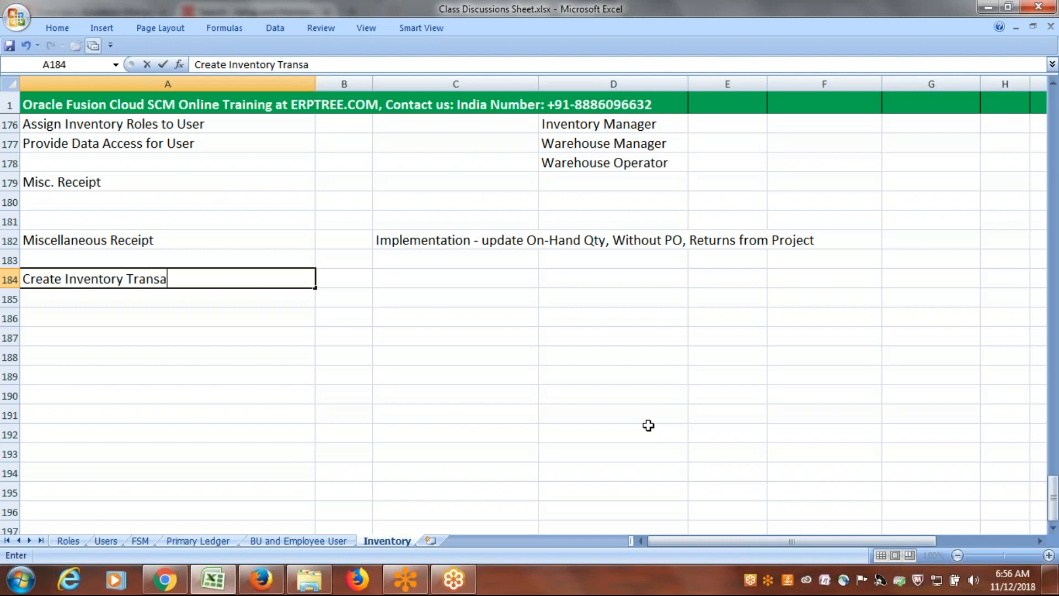
key("Tab")
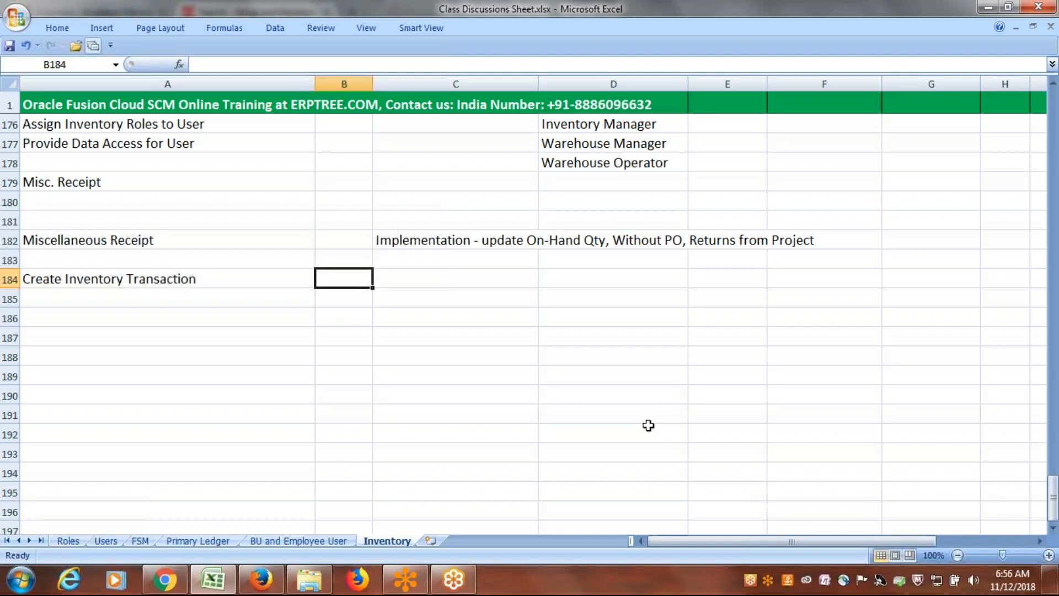
key("Tab")
key("ctrl+v")
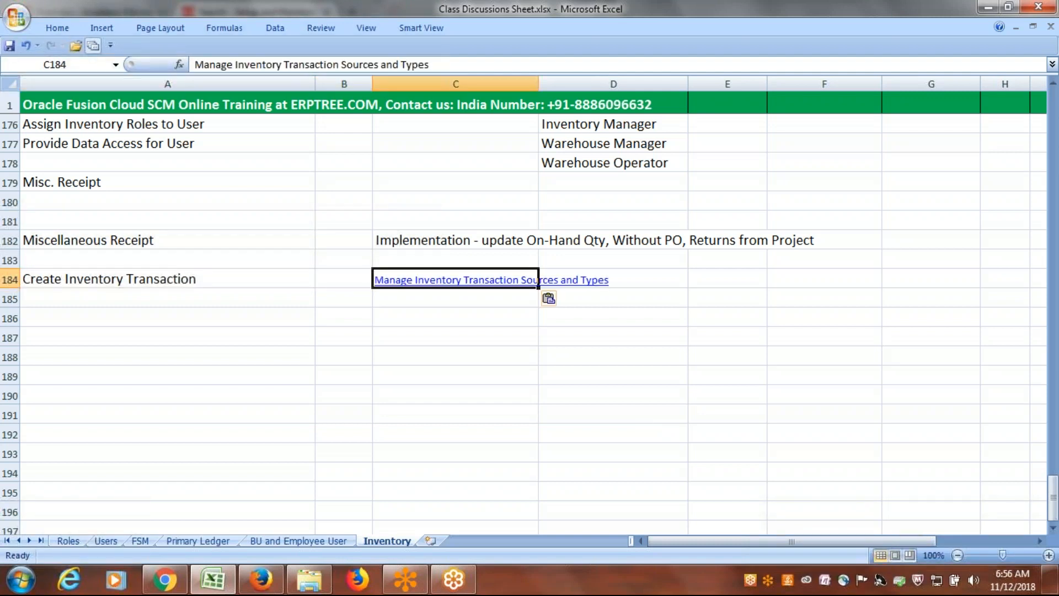
Apply the formatting of cell A184 to the pasted task name in C184 with Format Painter
left_click(219, 273)
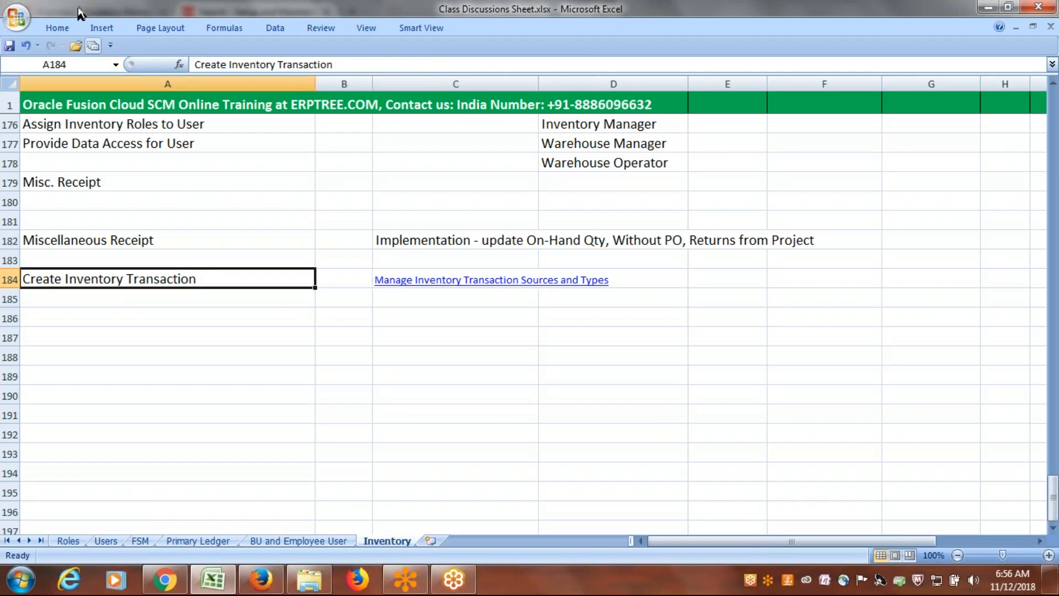
left_click(58, 25)
left_click(72, 81)
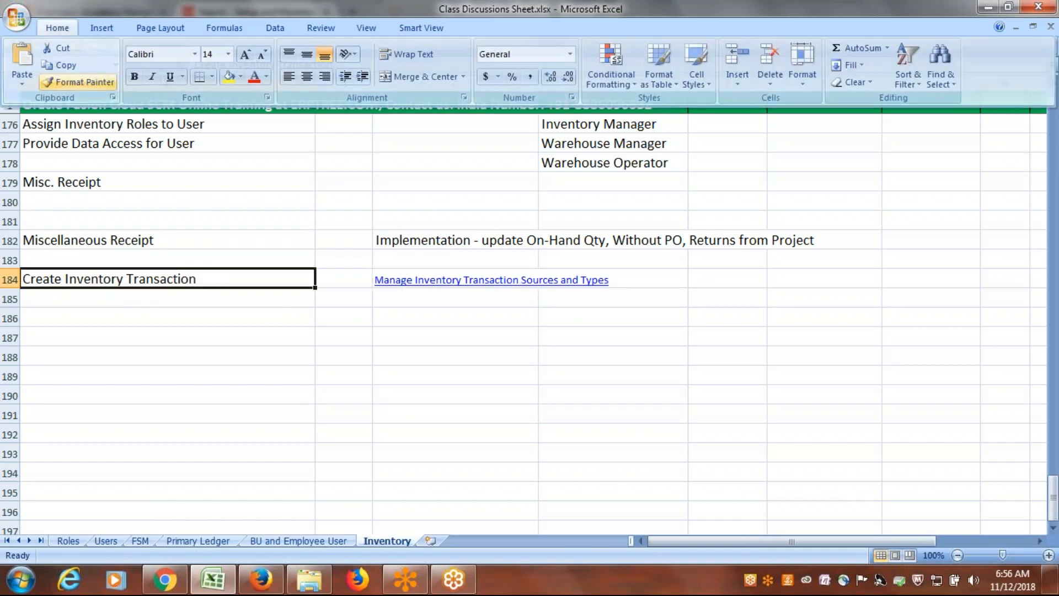
left_click(481, 279)
left_click(407, 346)
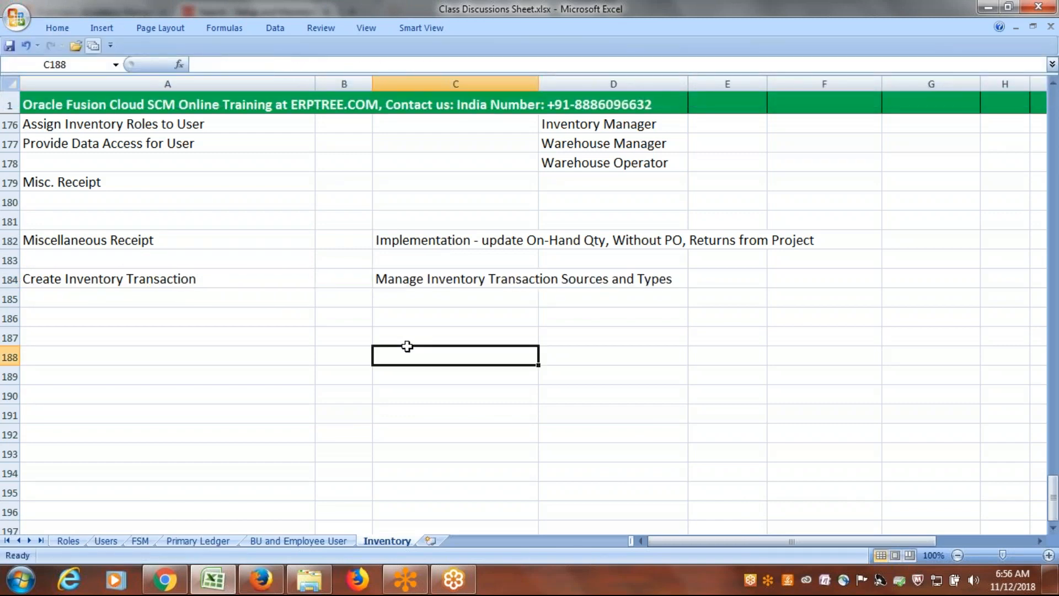
Return to the browser, open Manage Inventory Transaction Sources and Types, and select the Inventory transaction source
key("alt+Tab")
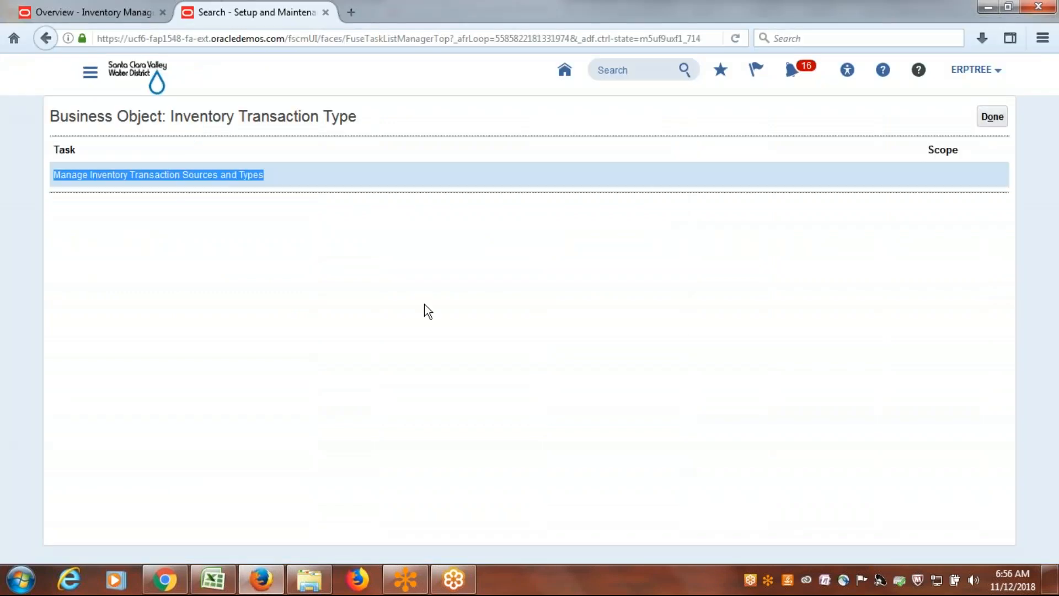
left_click(154, 177)
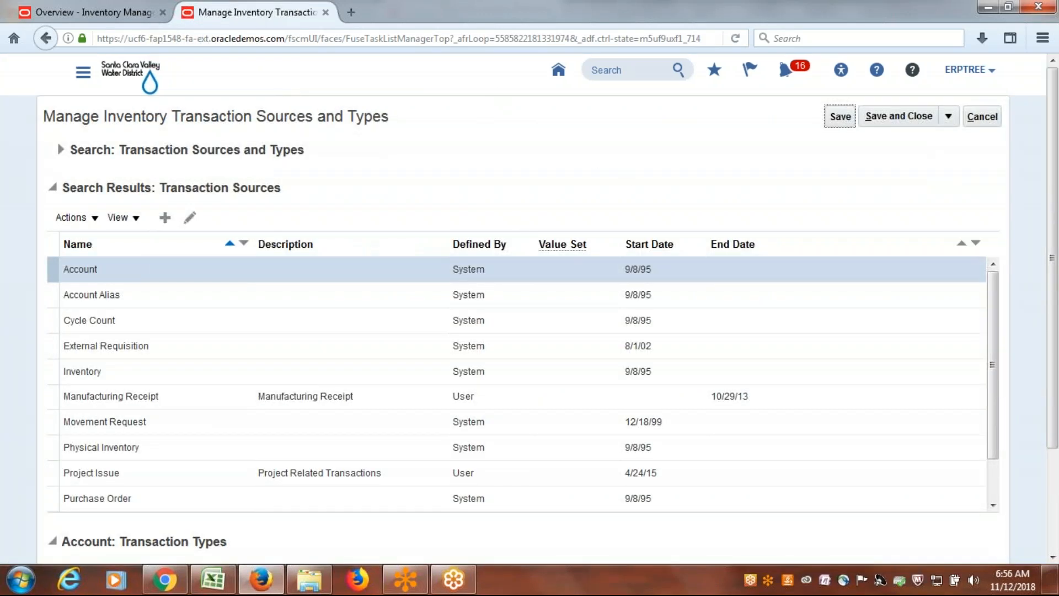
scroll(163, 371, "down", 2)
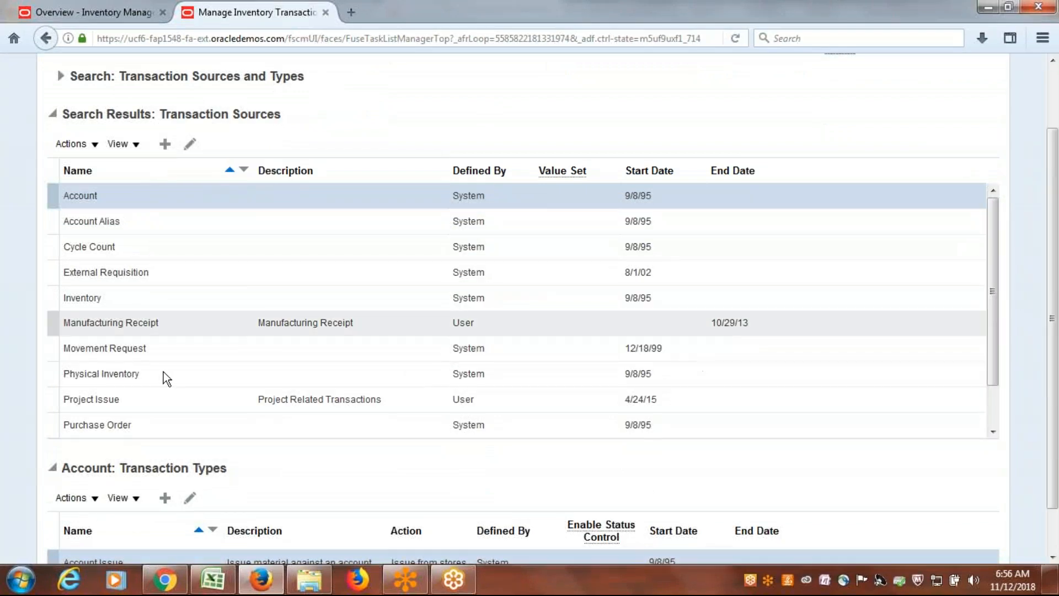
left_click(93, 298)
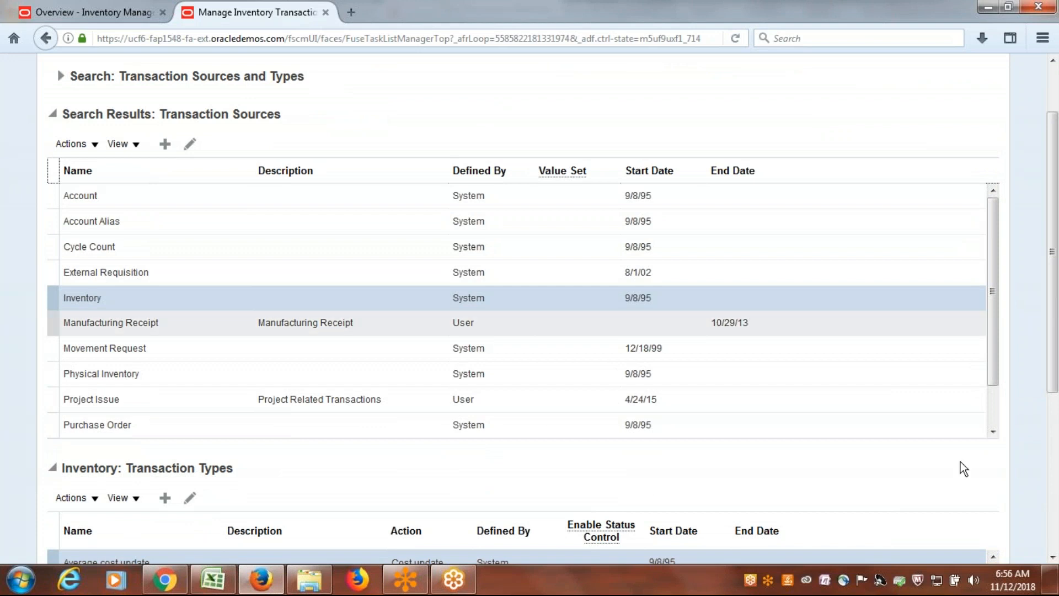
Look through the Inventory source's transaction types down to the miscellaneous receipt and issue types
scroll(1054, 249, "down", 3)
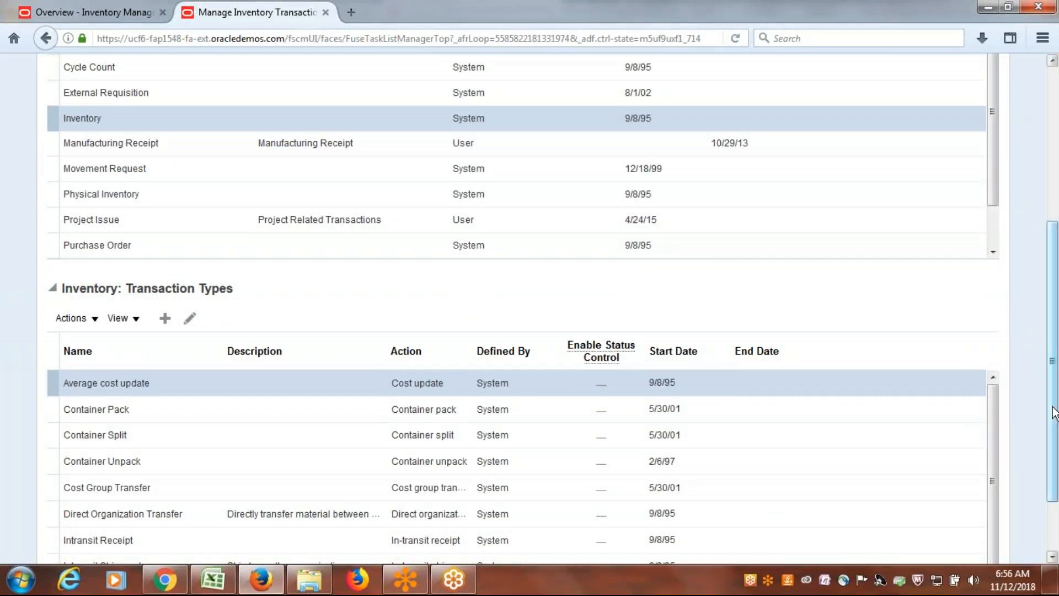
left_click_drag(127, 289, 211, 289)
scroll(1052, 358, "down", 2)
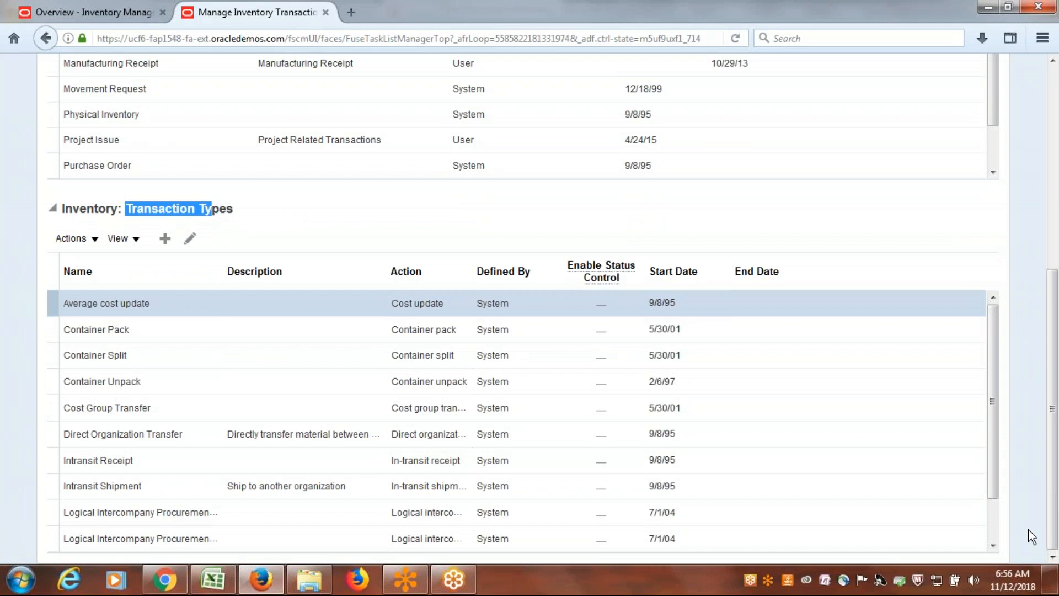
left_click(992, 547)
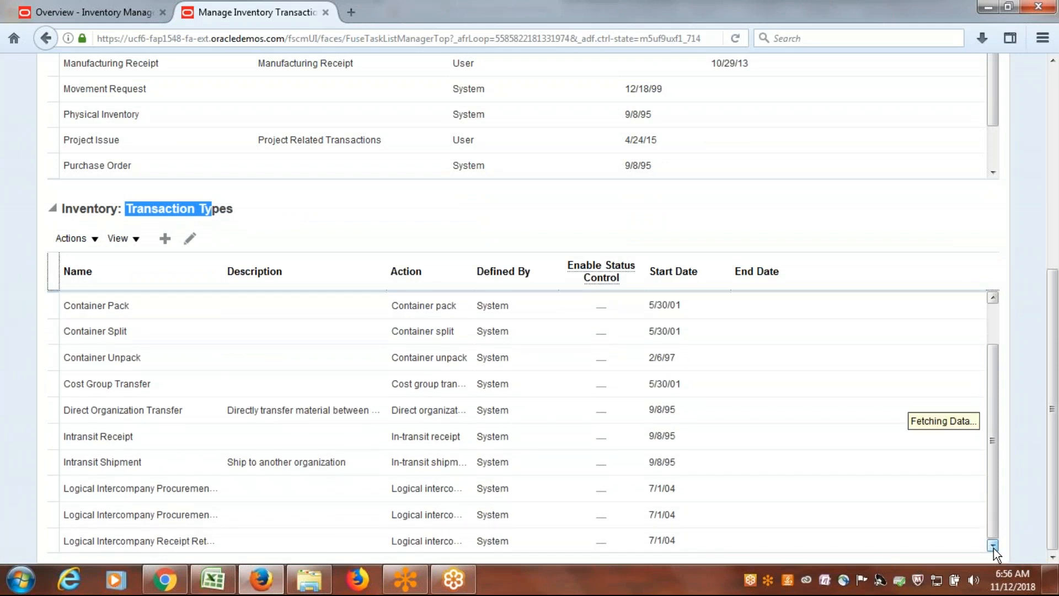
left_click(993, 547)
left_click(994, 548)
left_click(993, 547)
left_click(993, 547)
left_click(993, 547)
left_click(993, 547)
left_click(993, 547)
left_click(993, 548)
left_click(994, 548)
left_click(993, 548)
left_click(994, 547)
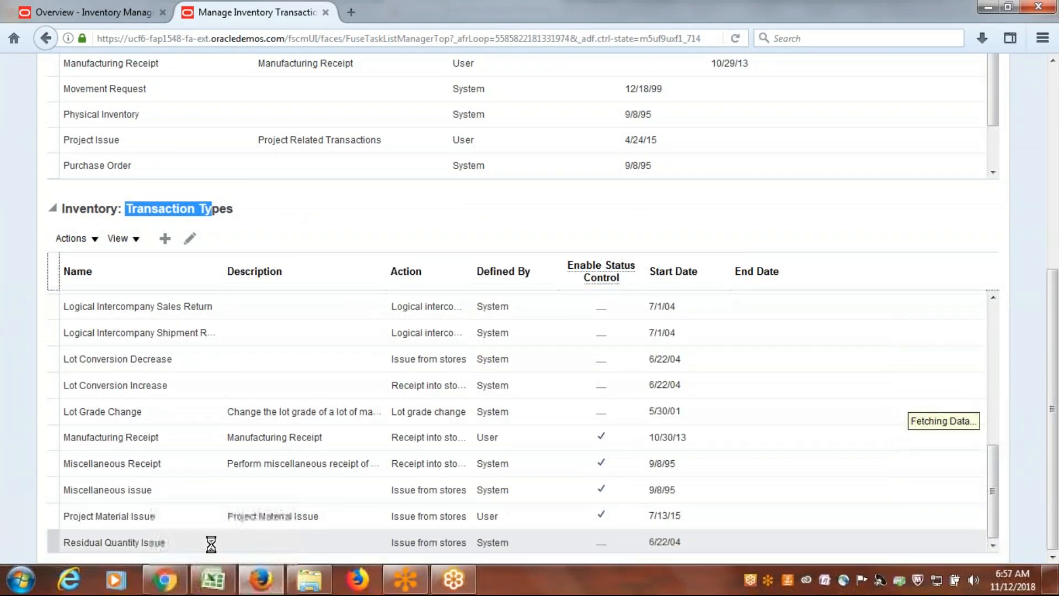
Start a new transaction type under the Inventory source and name it Misc. Receipt - Returns
left_click(126, 437)
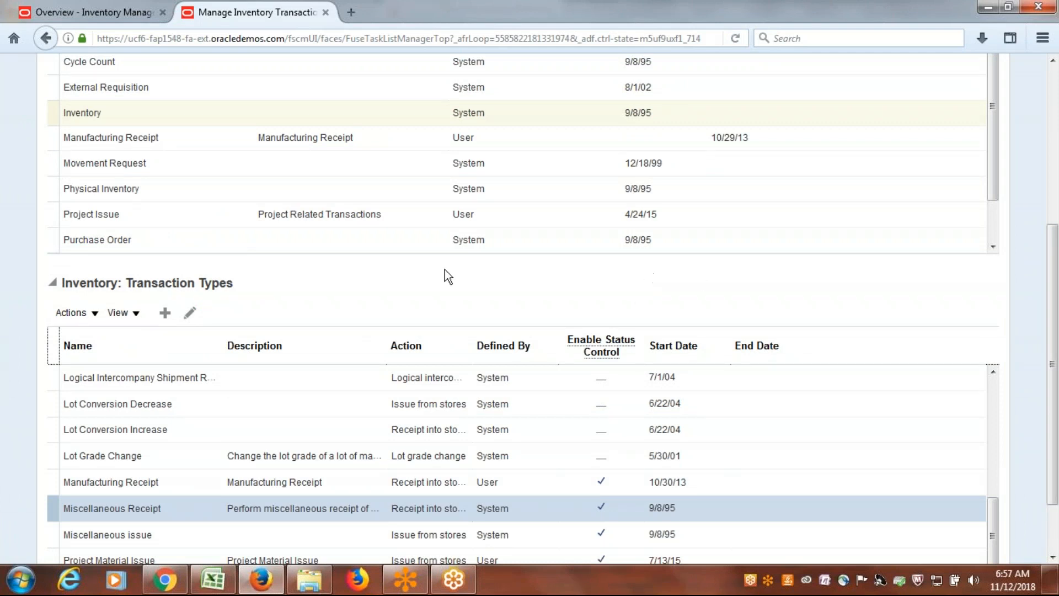
left_click(163, 313)
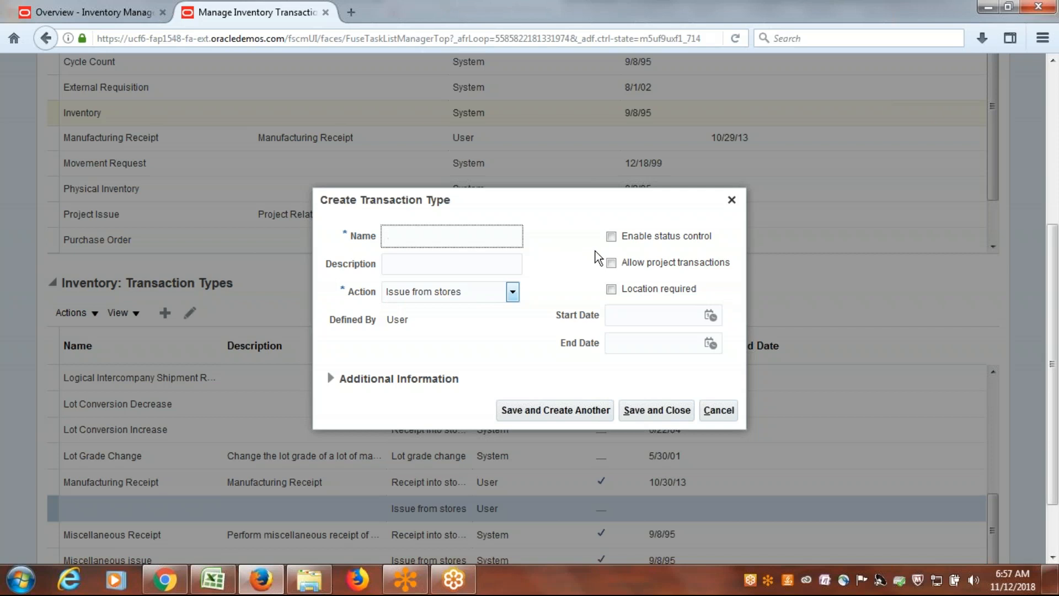
type("PTREE")
key("BackSpace")
key("BackSpace")
key("BackSpace")
key("BackSpace")
key("BackSpace")
key("BackSpace")
type("Misc.")
type("Receipt - Returns")
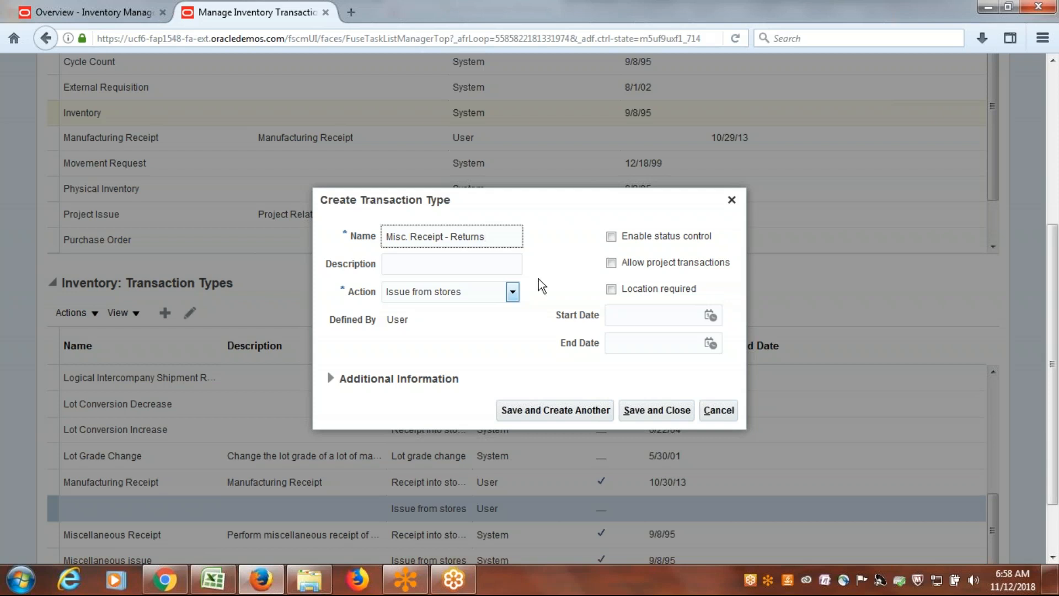
Copy the new type's name into its description and set its action to Receipt into stores
left_click_drag(499, 236, 425, 294)
key("ctrl+c")
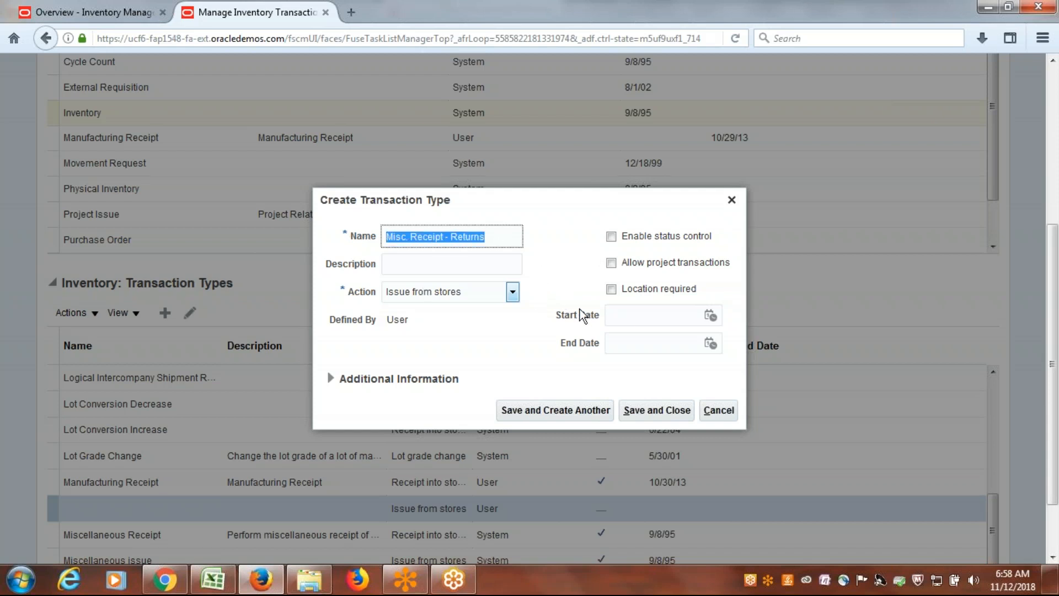
left_click(439, 265)
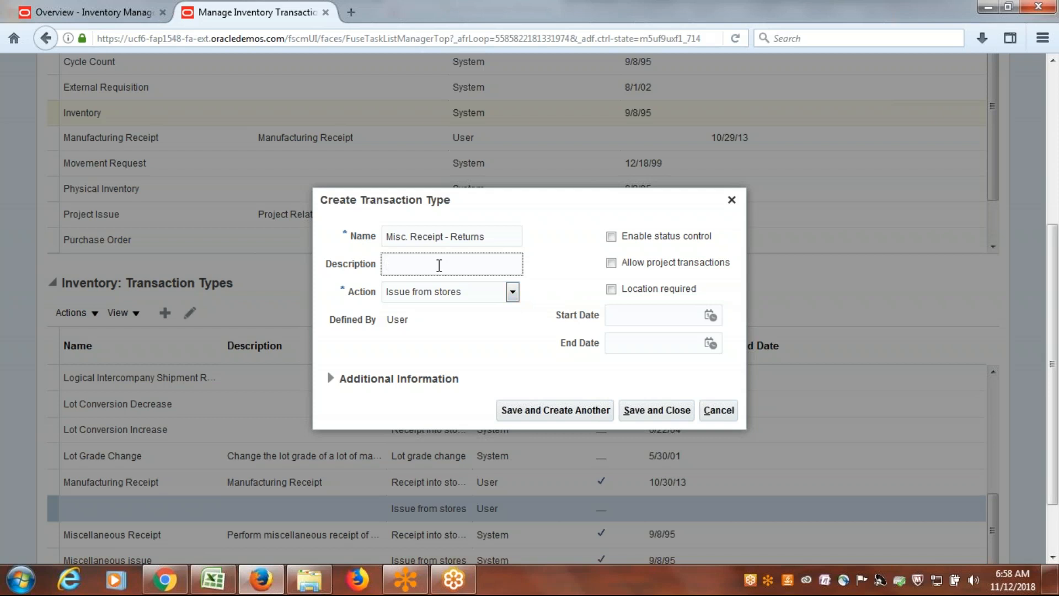
key("ctrl+v")
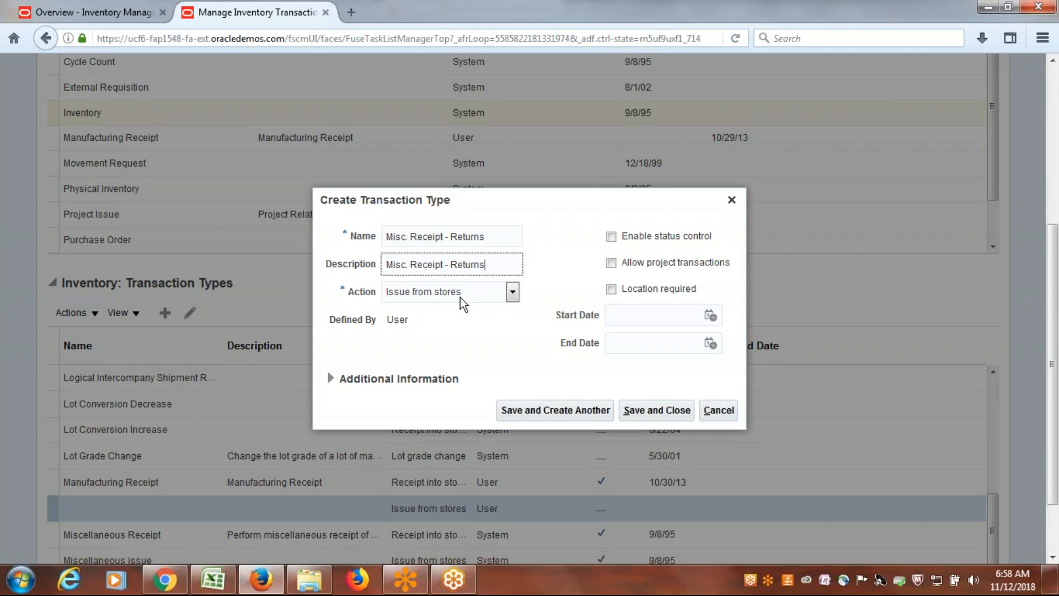
left_click(513, 294)
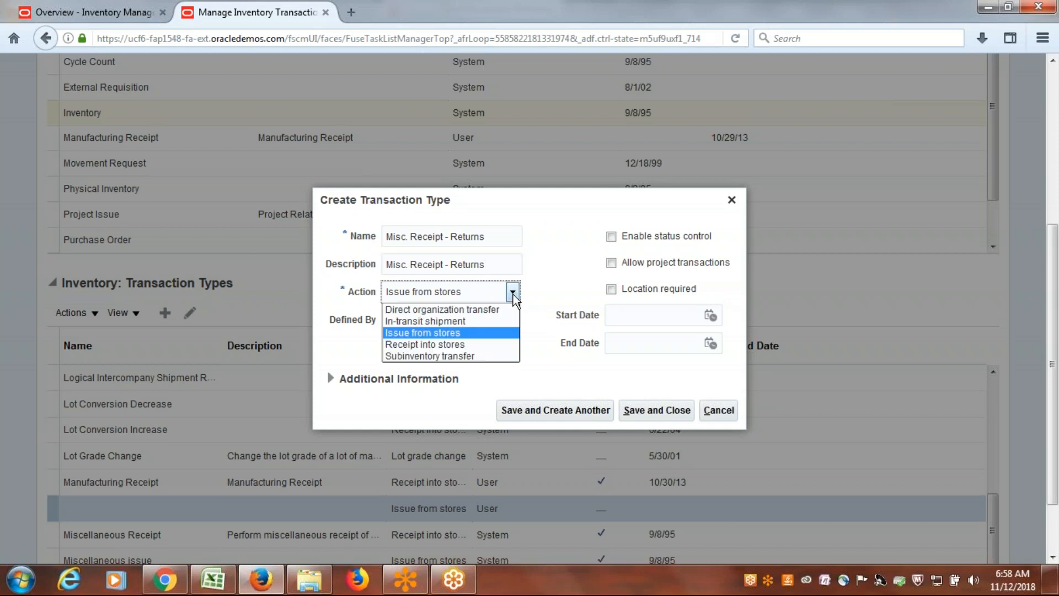
left_click(475, 344)
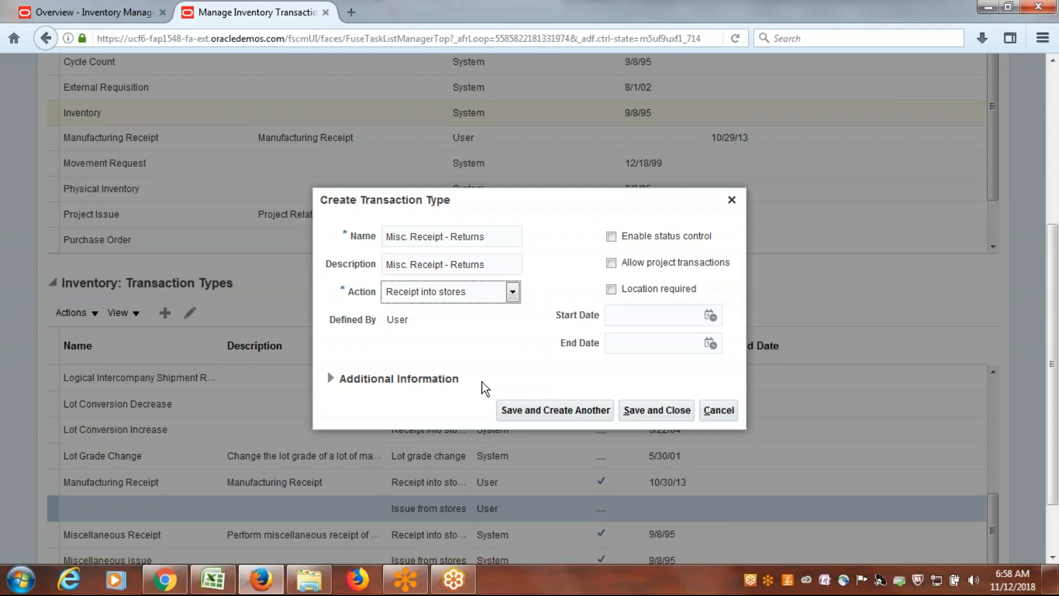
left_click(500, 338)
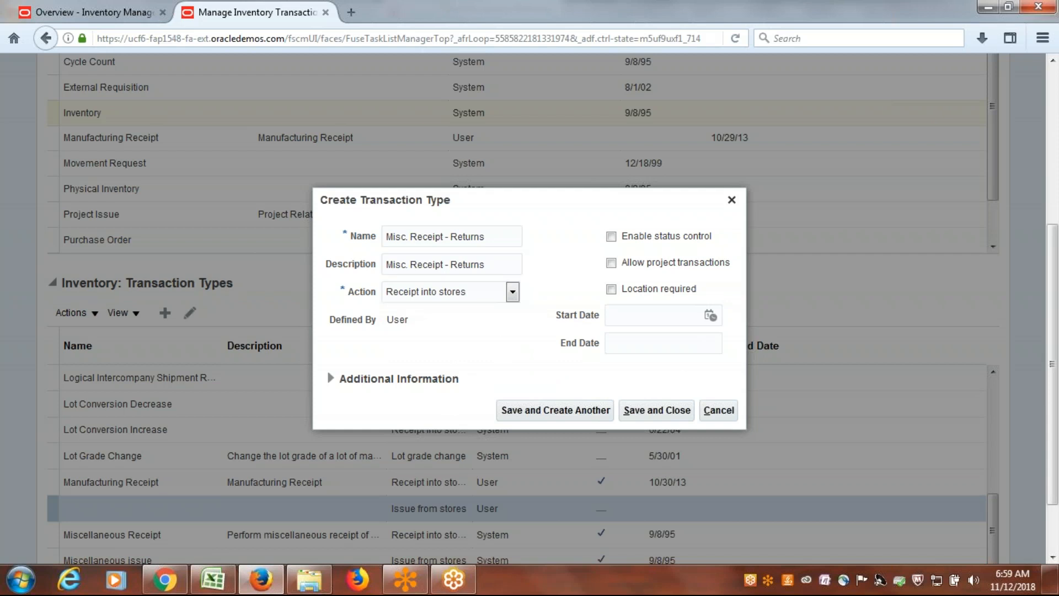
Enable status control for Misc. Receipt - Returns, set its start date to 11/12/18, and save and close it
left_click(610, 241)
left_click(709, 315)
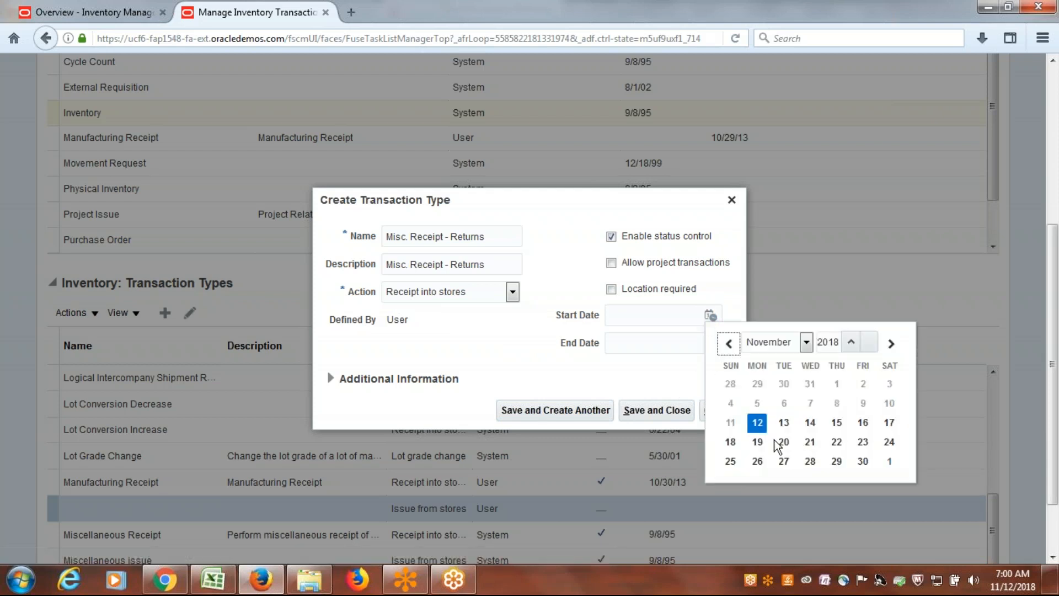
left_click(756, 425)
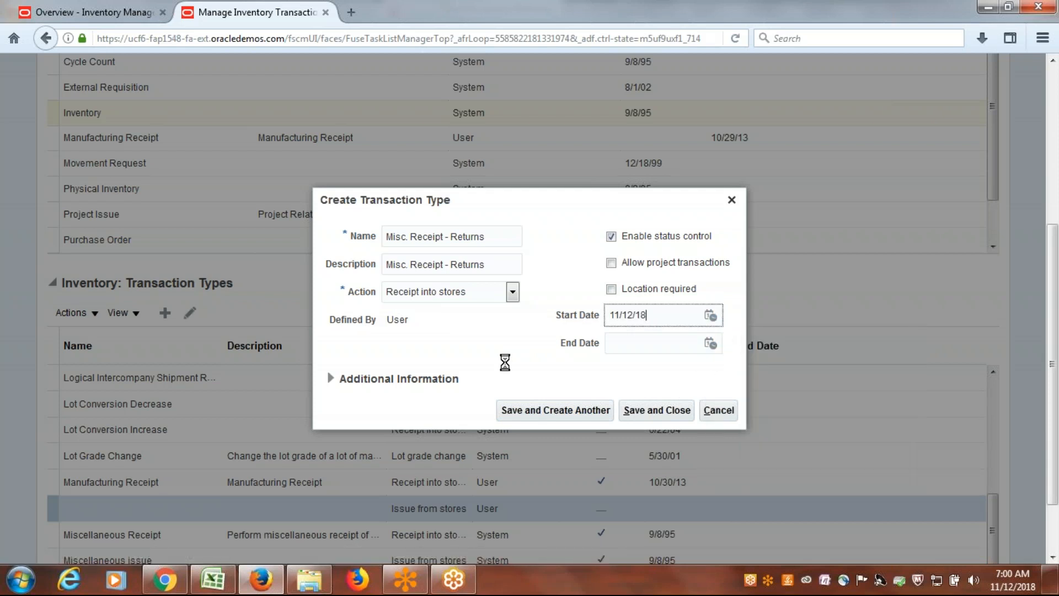
left_click(655, 414)
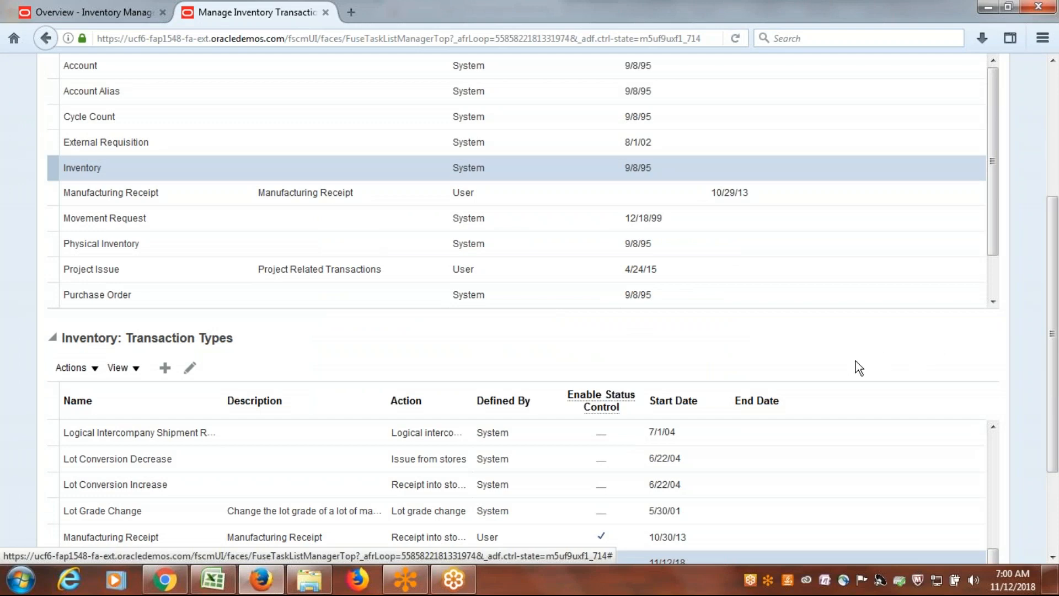
Start another Inventory transaction type with Misc. Receipt - Verification as both name and description
scroll(809, 333, "down", 3)
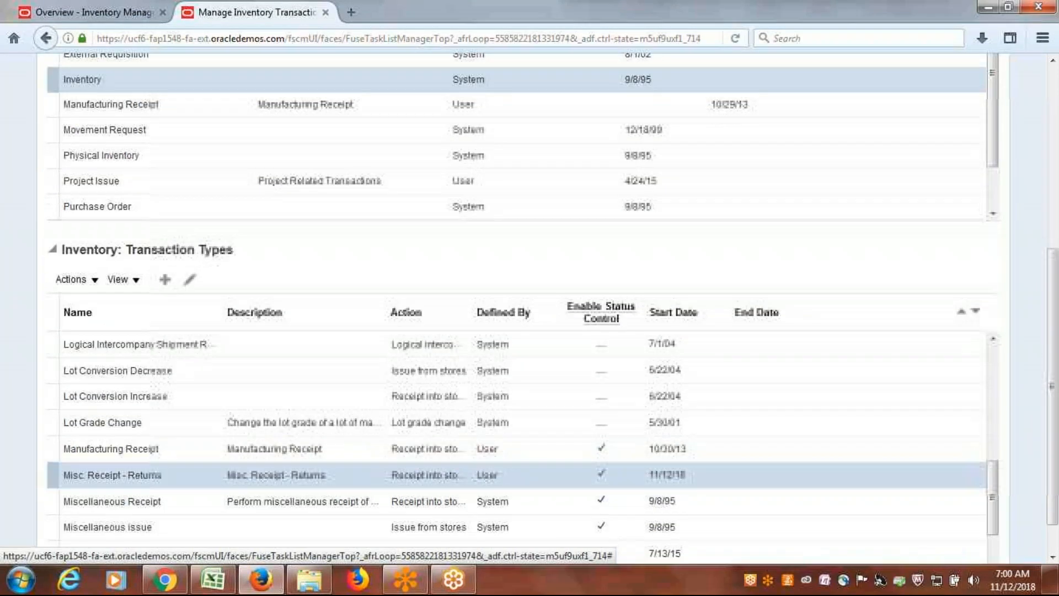
left_click(164, 281)
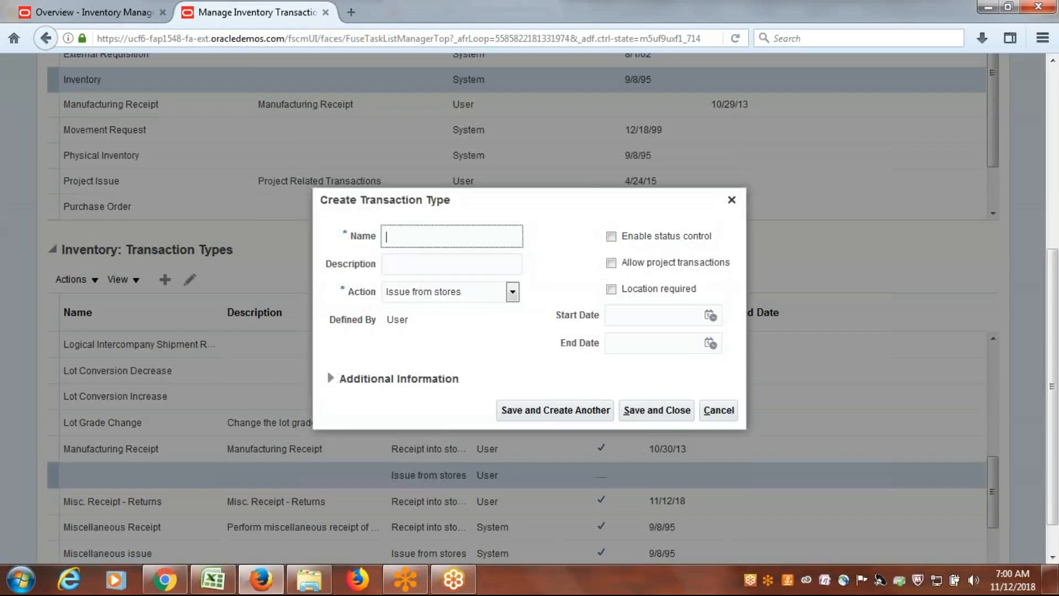
type("Misc. Receipt - Verification")
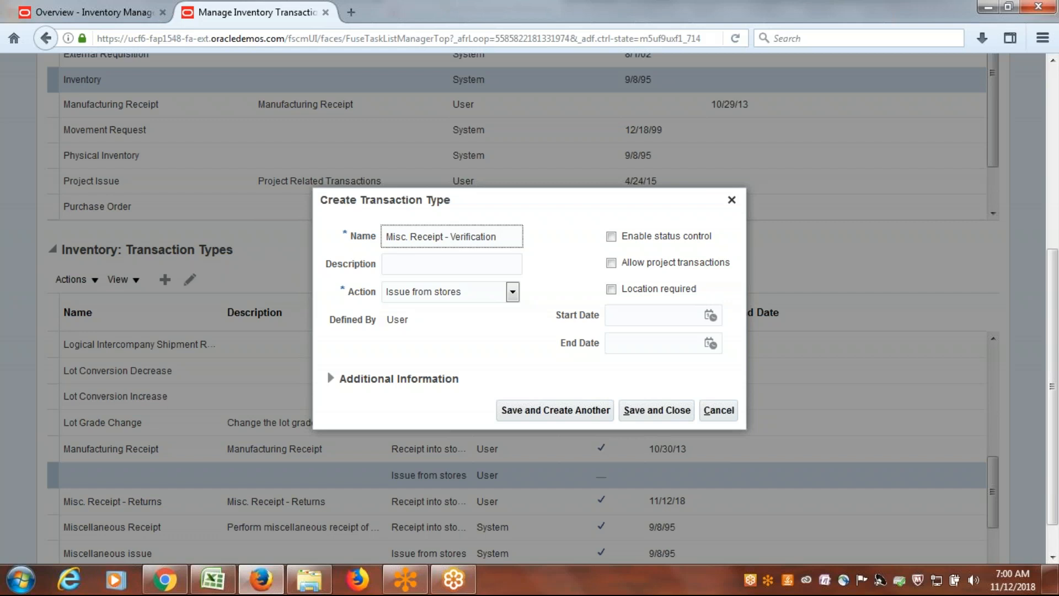
left_click_drag(516, 236, 386, 237)
key("ctrl+c")
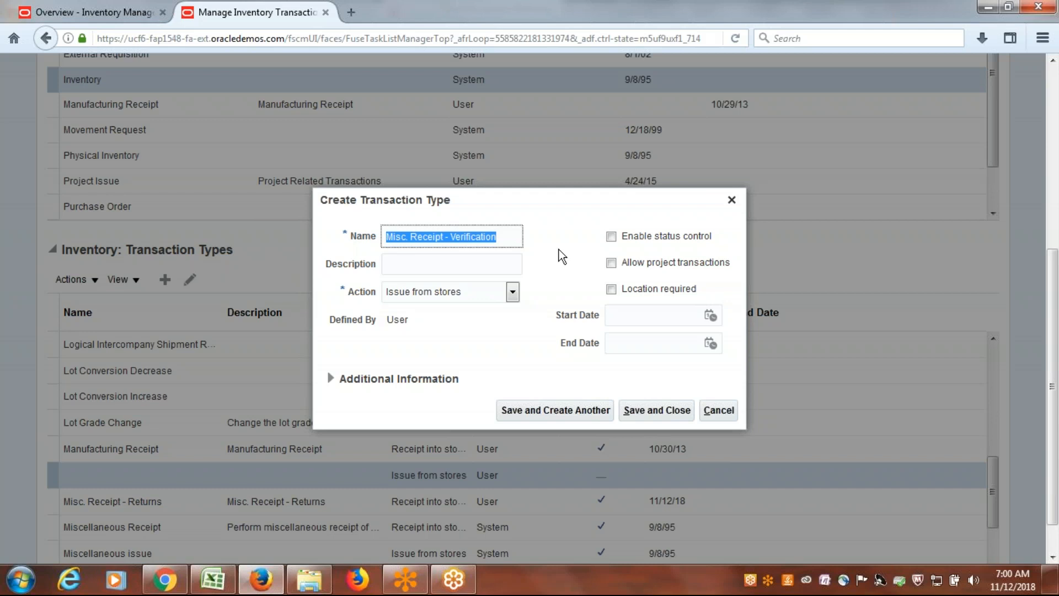
left_click(452, 262)
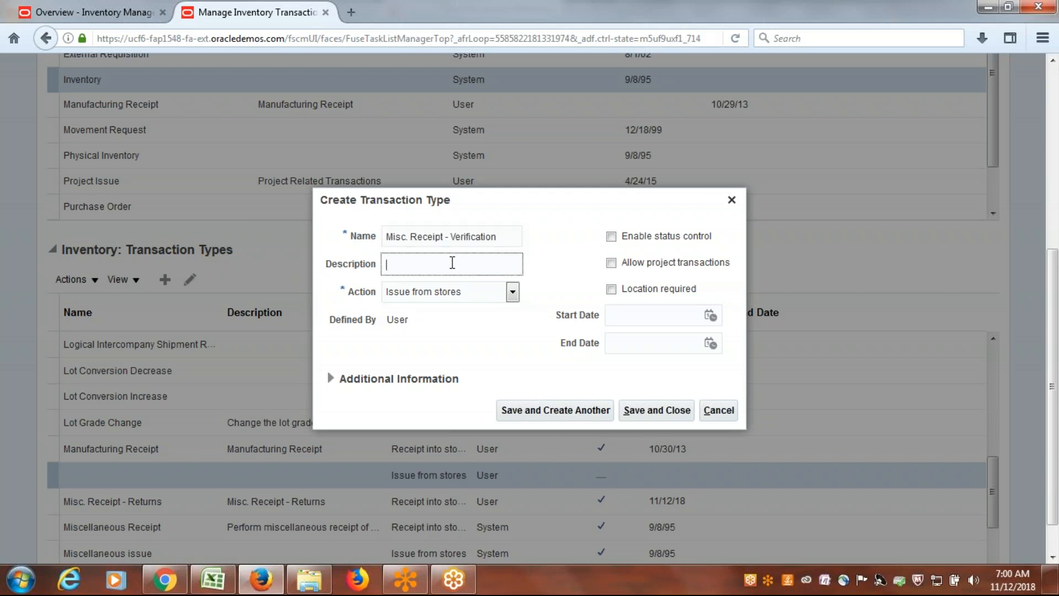
key("ctrl+v")
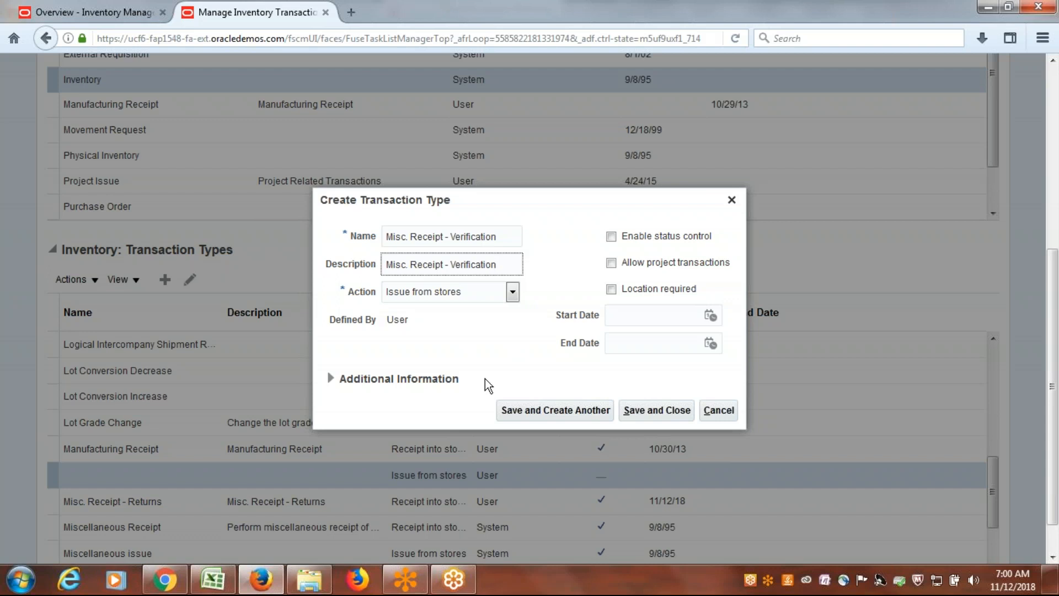
Set the Verification type's action to Receipt into stores, enable status control, and save and close it
left_click(513, 293)
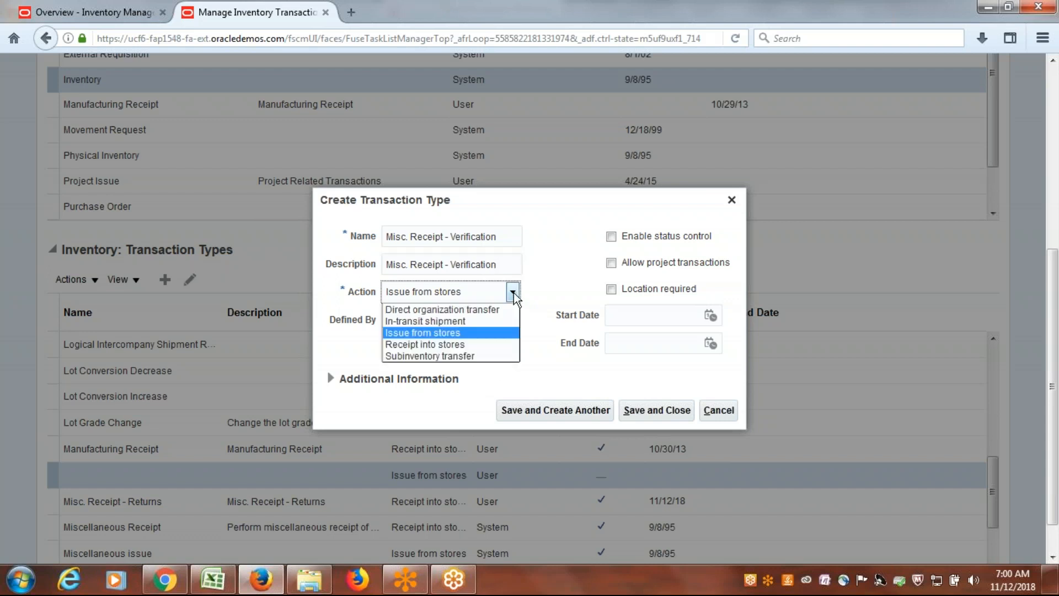
left_click(473, 343)
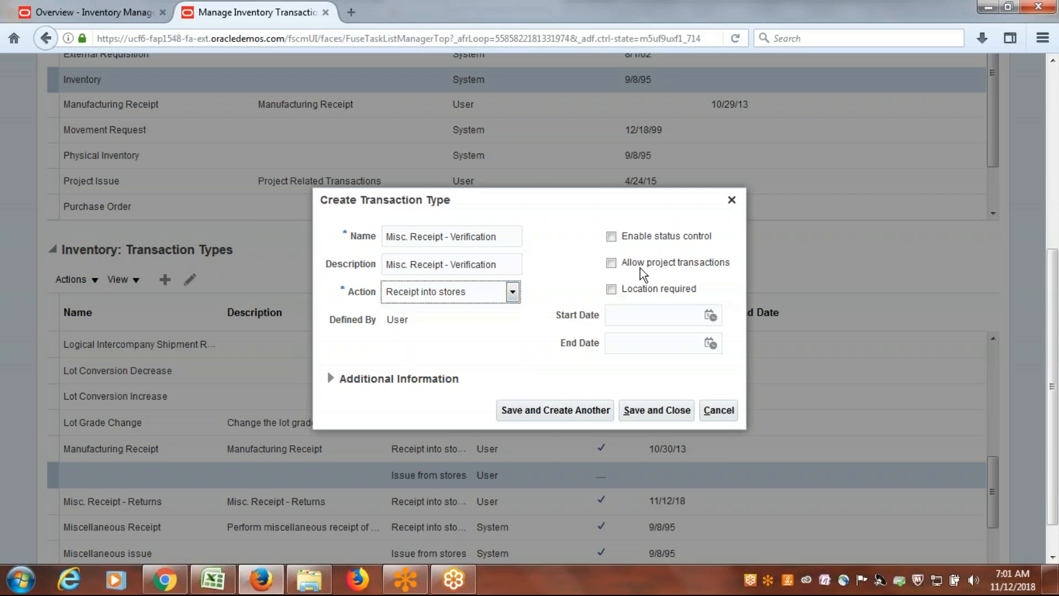
left_click(611, 236)
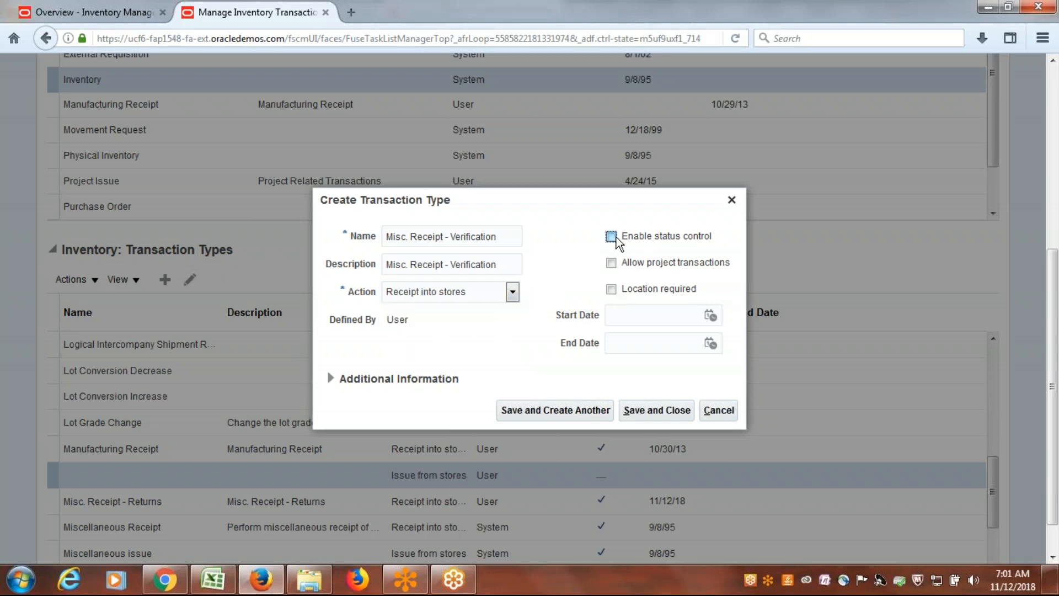
left_click(626, 415)
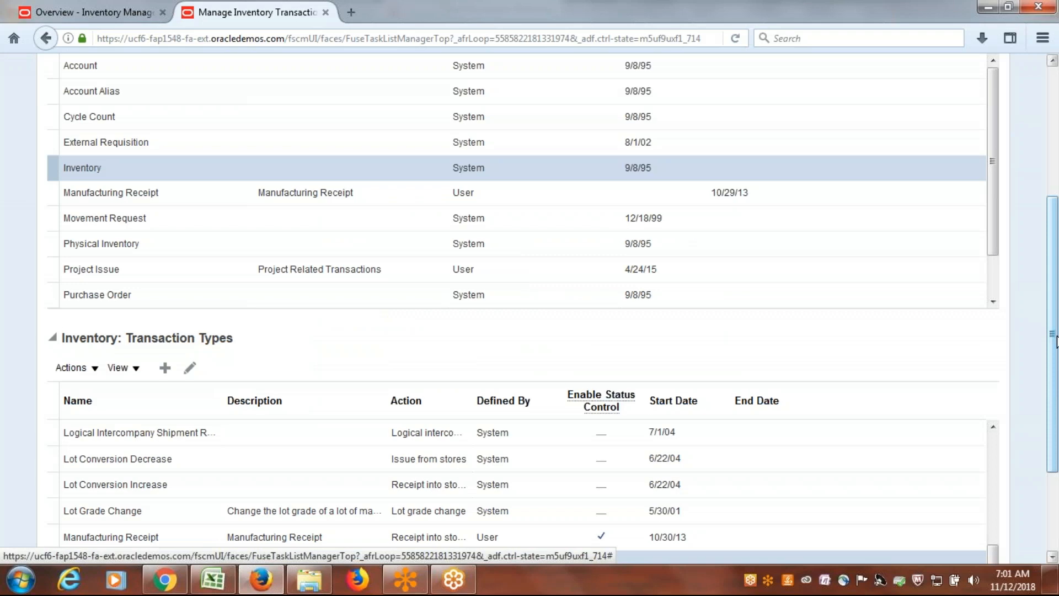
Check the new miscellaneous receipt types in the list, and save and close Manage Inventory Transaction Sources and Types
left_click_drag(1053, 334, 1056, 263)
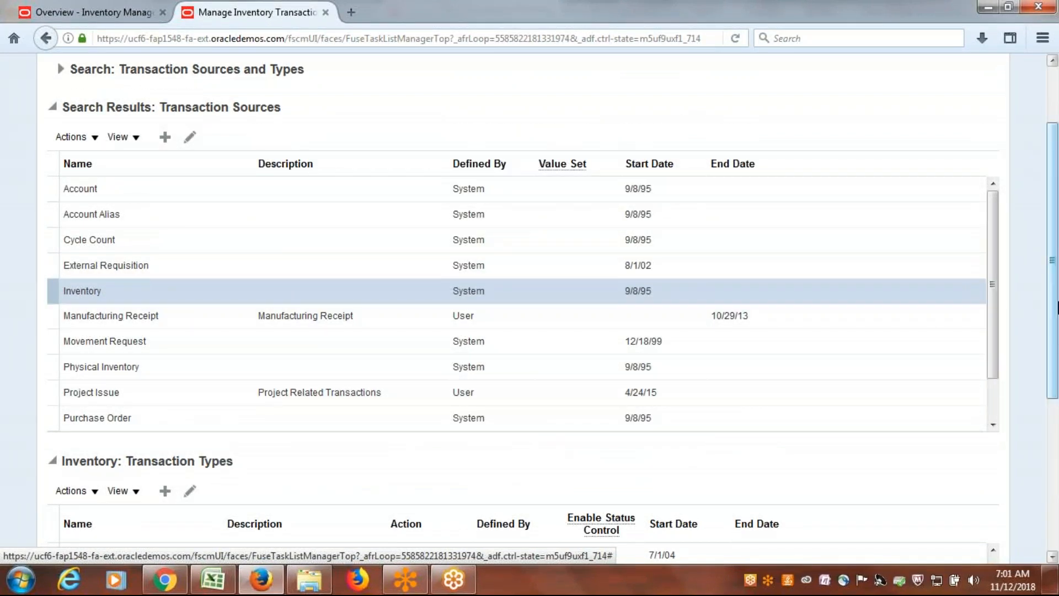
left_click_drag(1056, 323, 1055, 473)
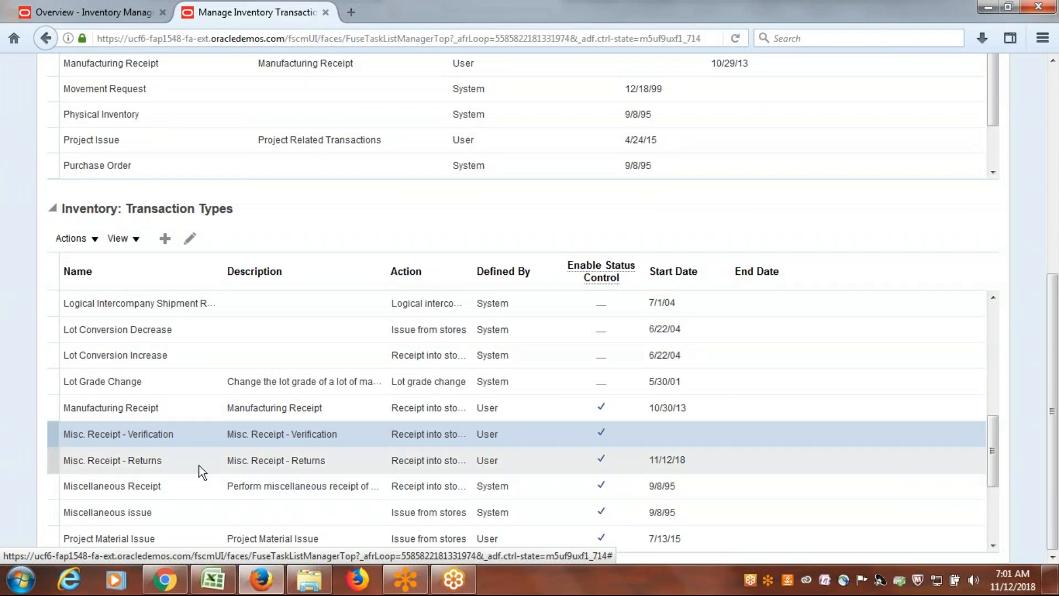
left_click_drag(1056, 449, 1056, 229)
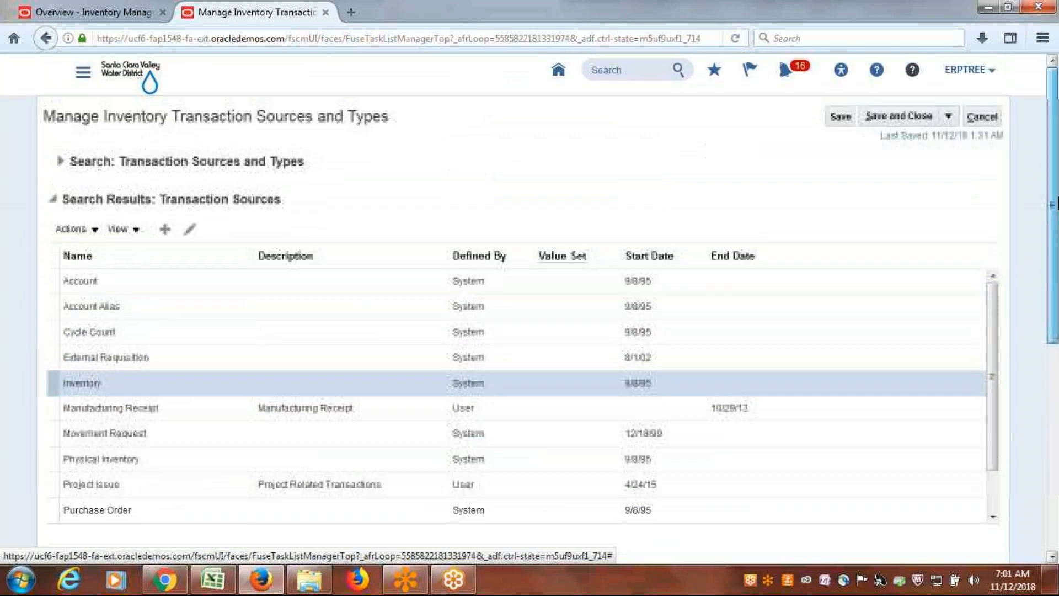
left_click(899, 117)
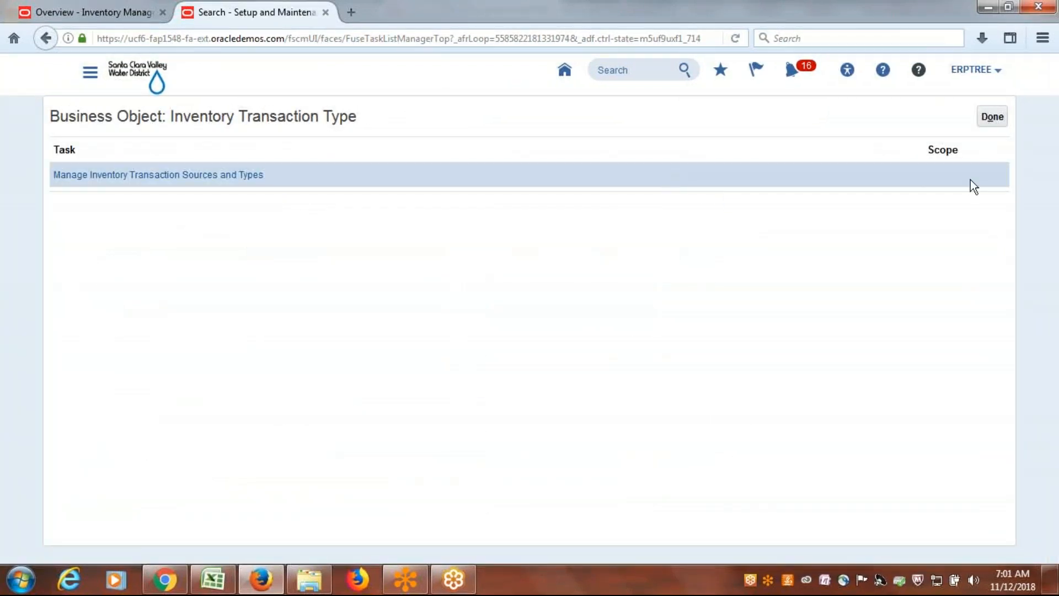
Return to Inventory Management, open Create Miscellaneous Transaction, and set the transaction type to Misc. Receipt - Verification
left_click(71, 8)
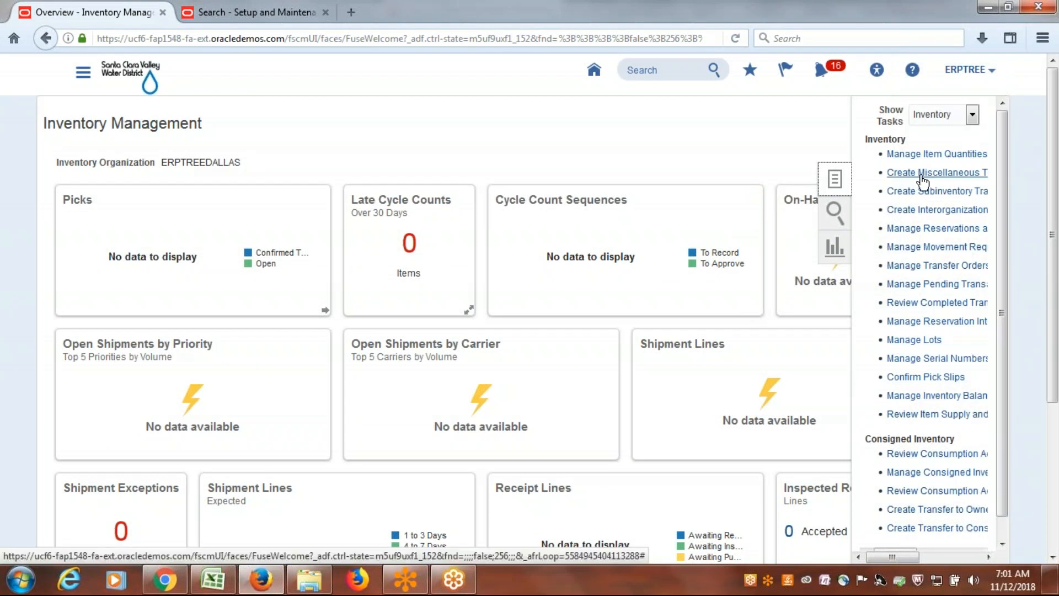
left_click(921, 174)
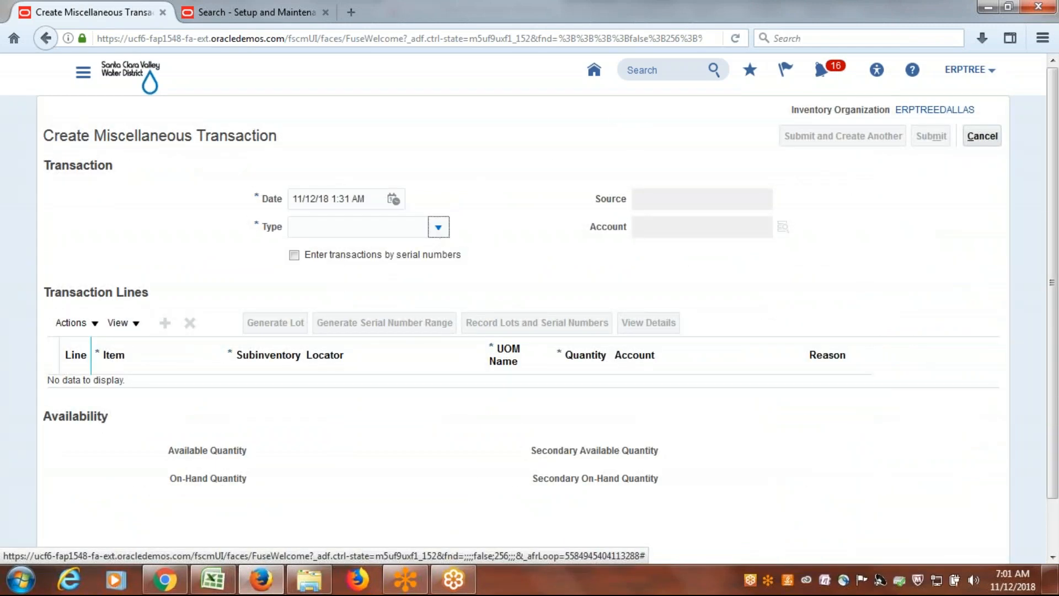
left_click(439, 226)
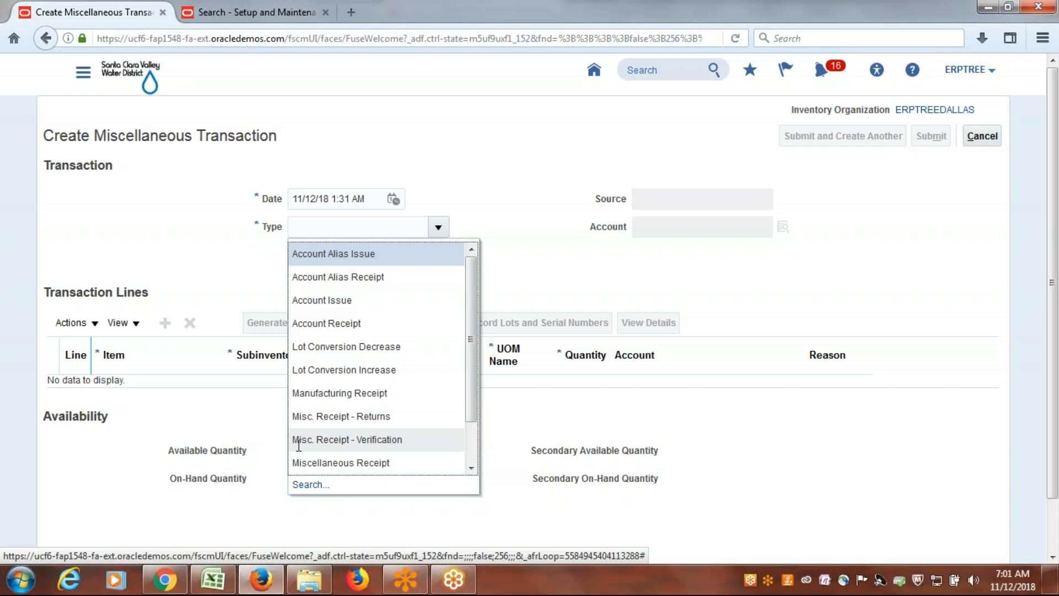
left_click(385, 439)
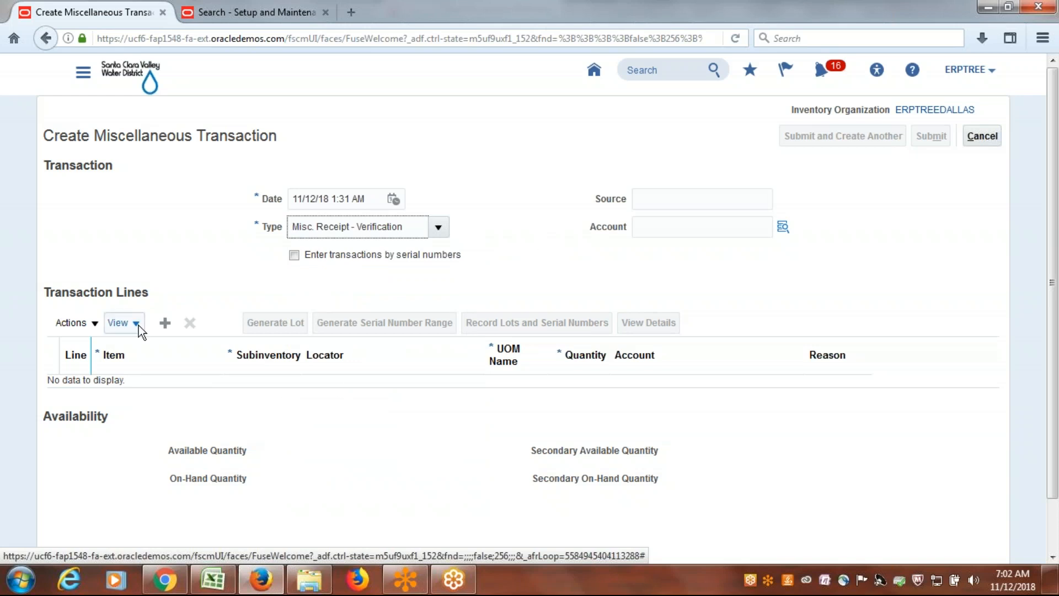
Add a transaction line and search for its item with ERP as the item criterion
left_click(165, 323)
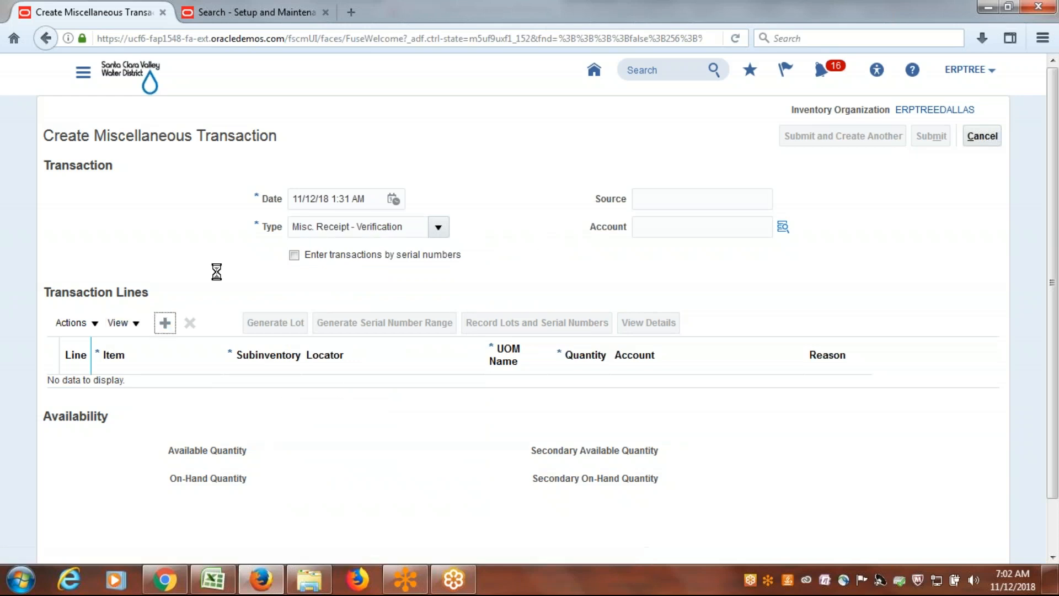
left_click(152, 390)
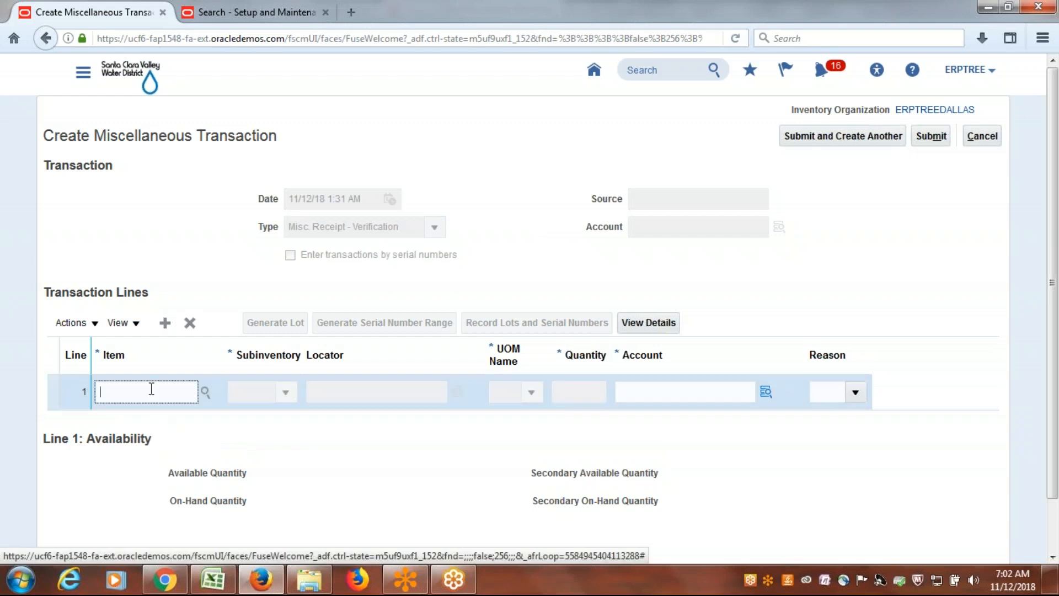
left_click(205, 392)
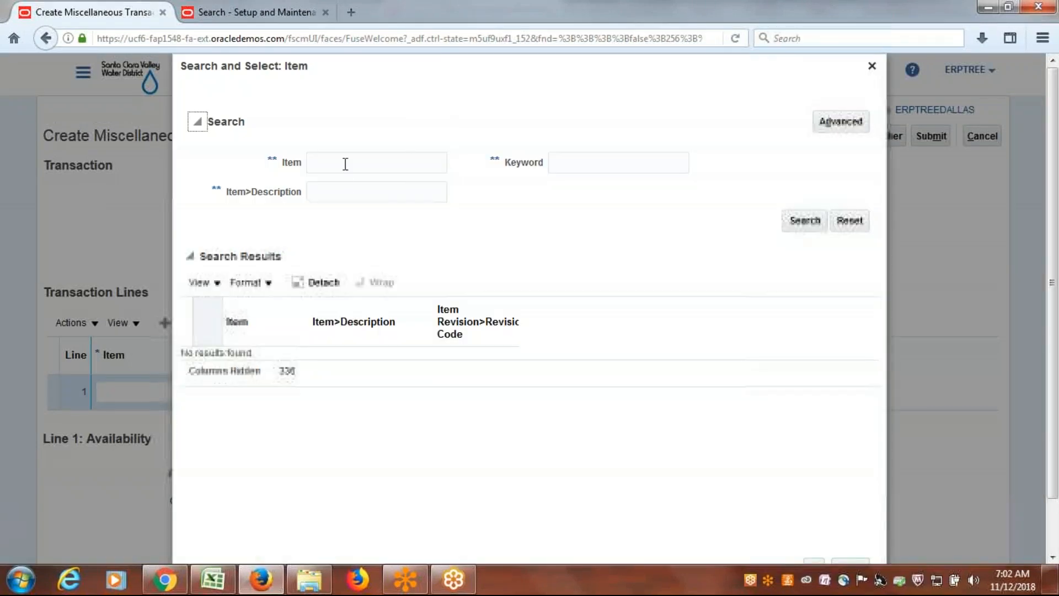
left_click(345, 163)
type("ERP")
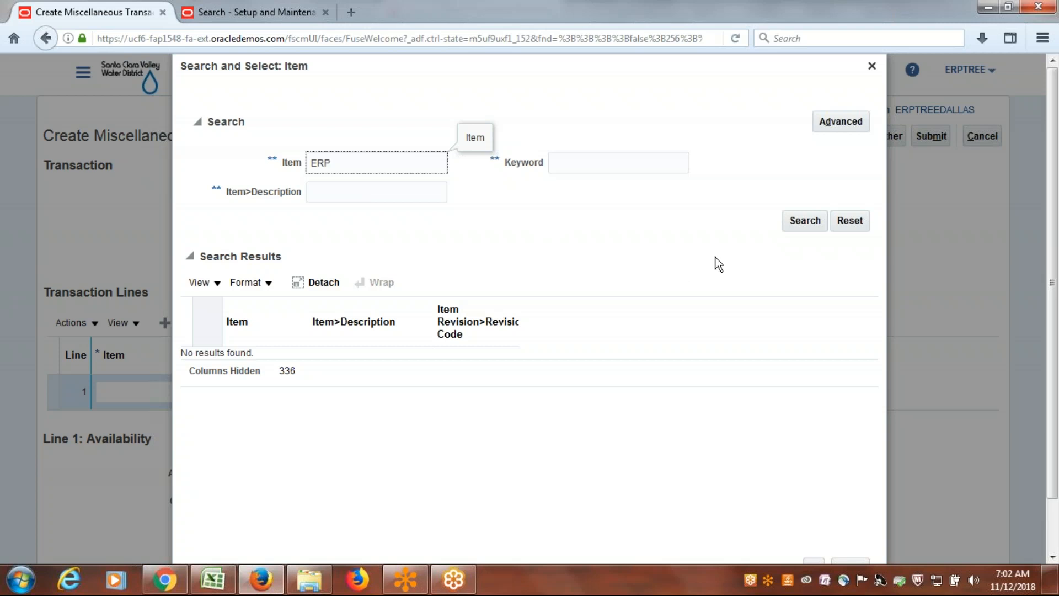
left_click(799, 223)
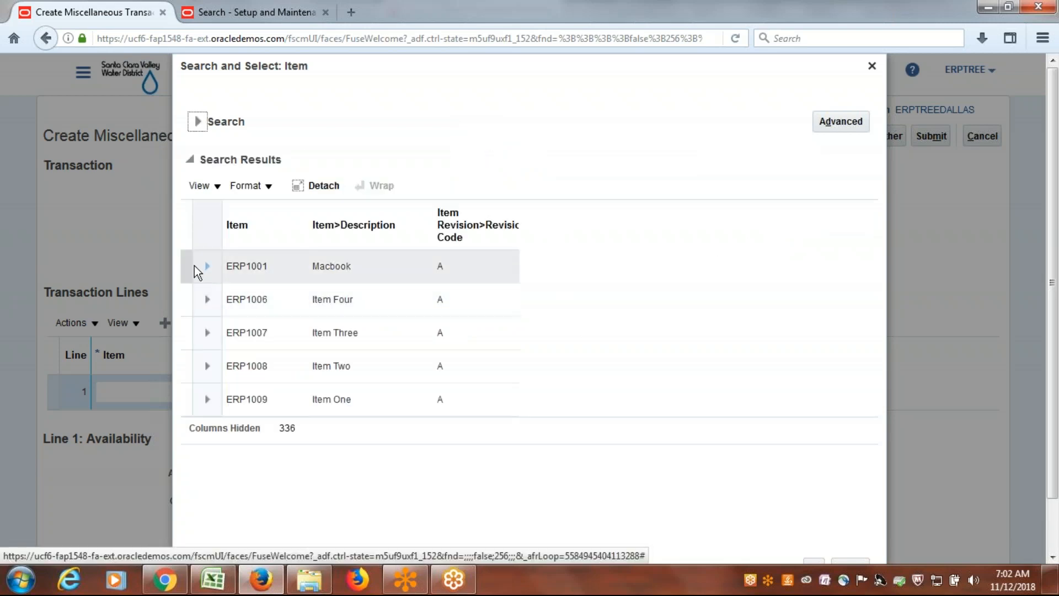
Select item ERP1001 for the transaction line and set its subinventory to iPhone and its quantity to 5
left_click(182, 259)
scroll(671, 267, "down", 2)
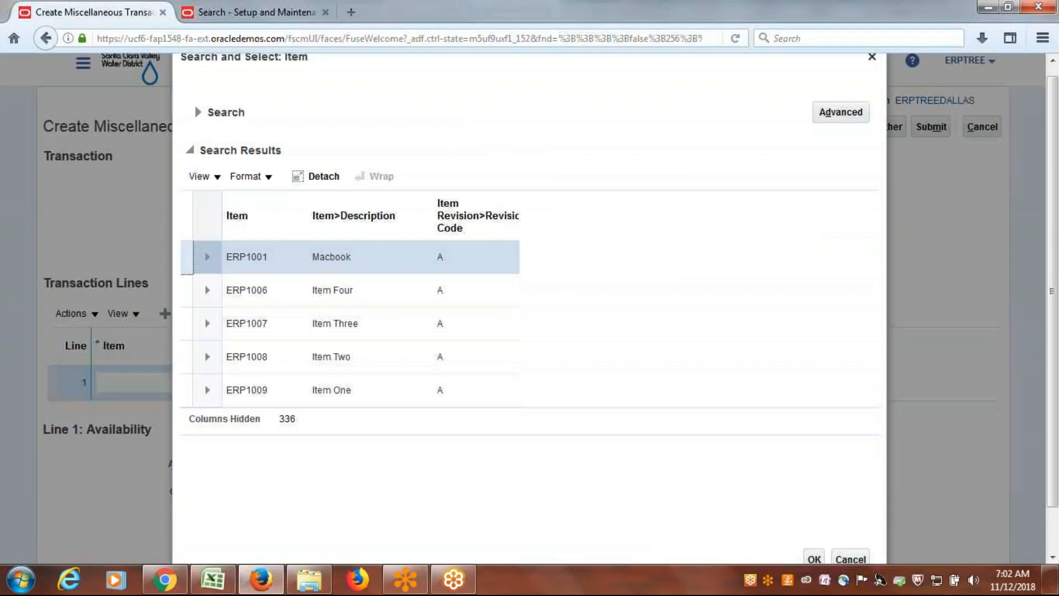
left_click(814, 513)
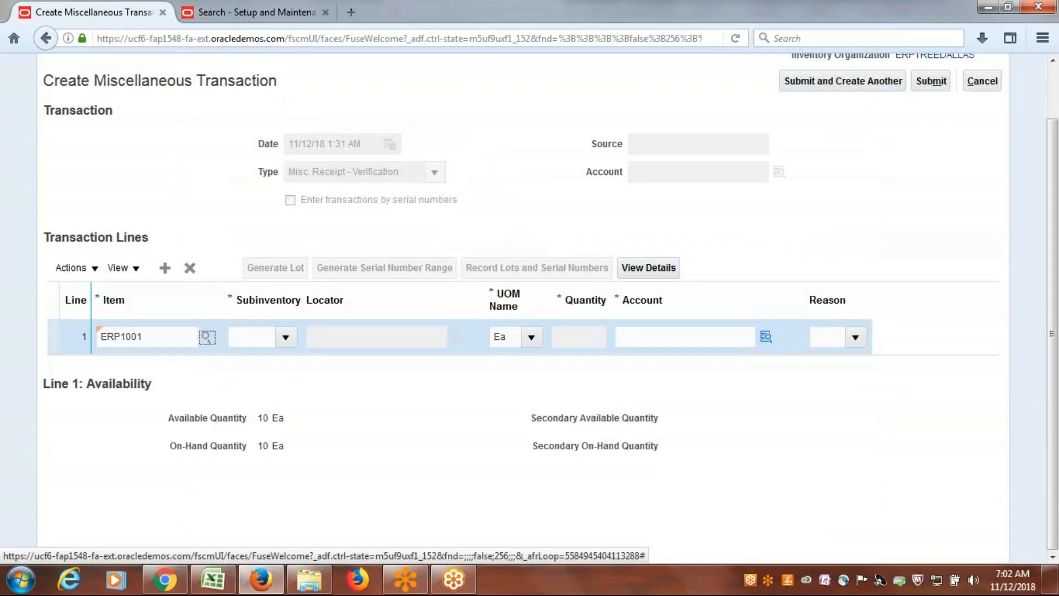
left_click(285, 337)
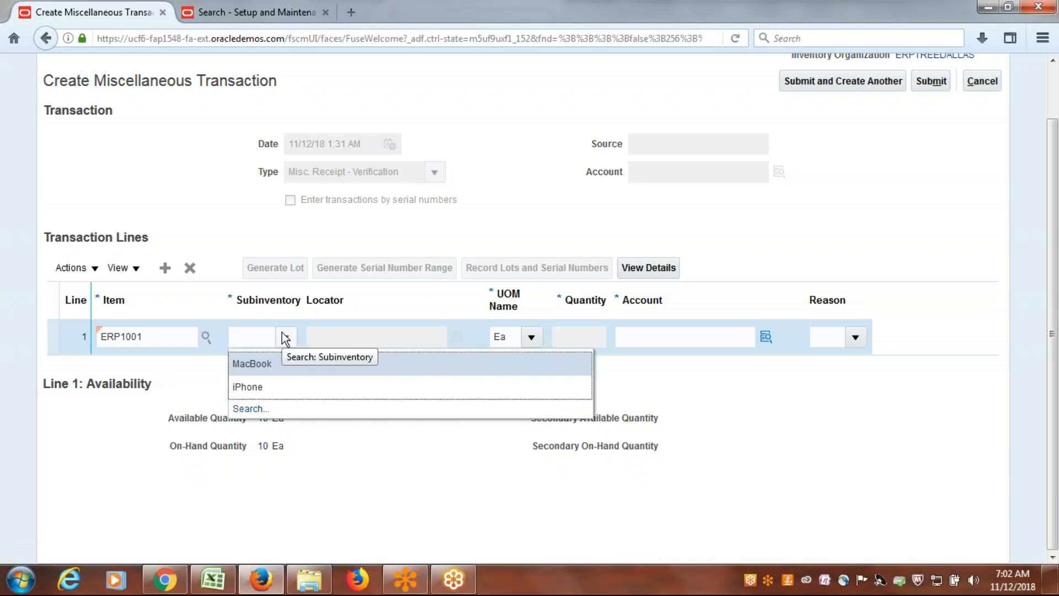
left_click(285, 389)
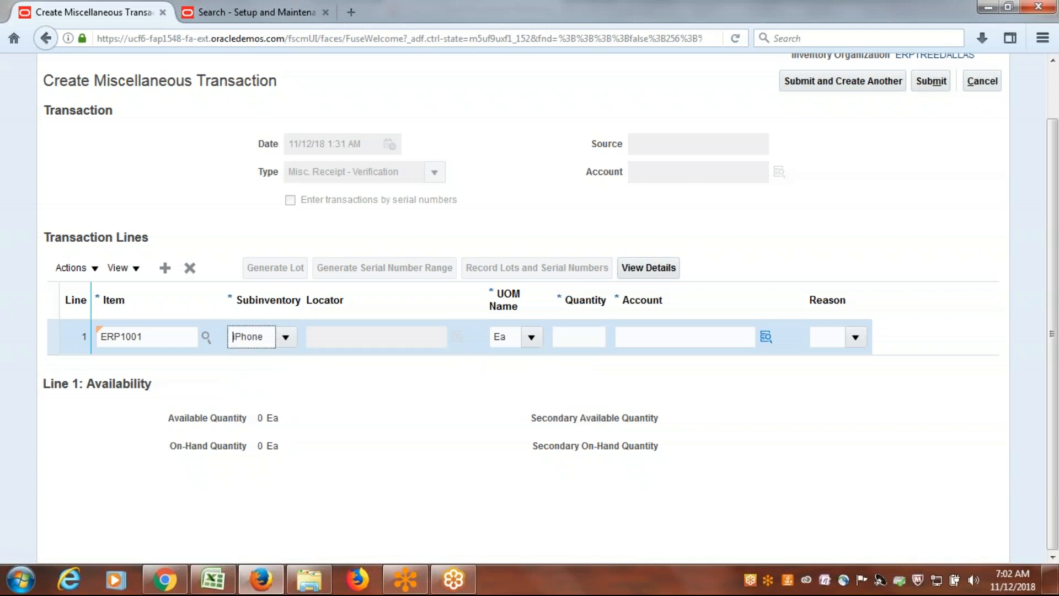
left_click(589, 337)
type("5")
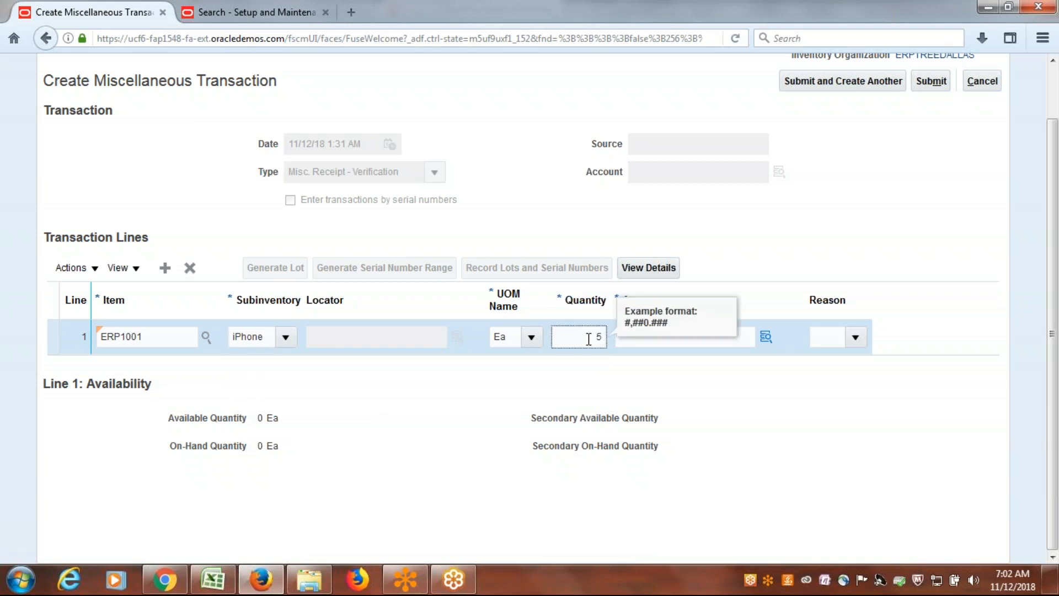
key("Tab")
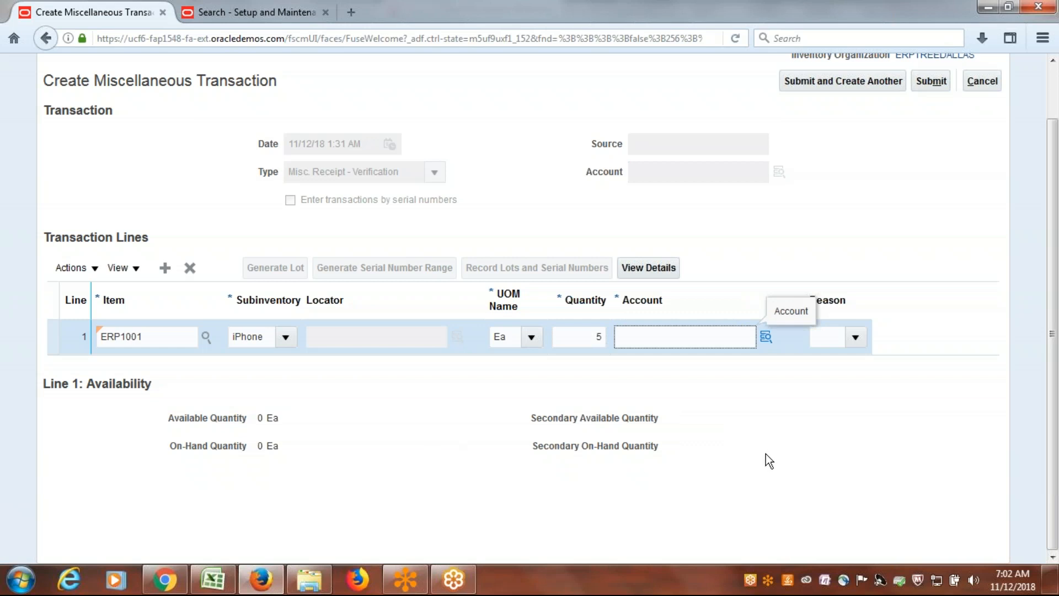
Set the line's account segments to company 1000 and department 1000, and open the value search for the Account segment
left_click(766, 339)
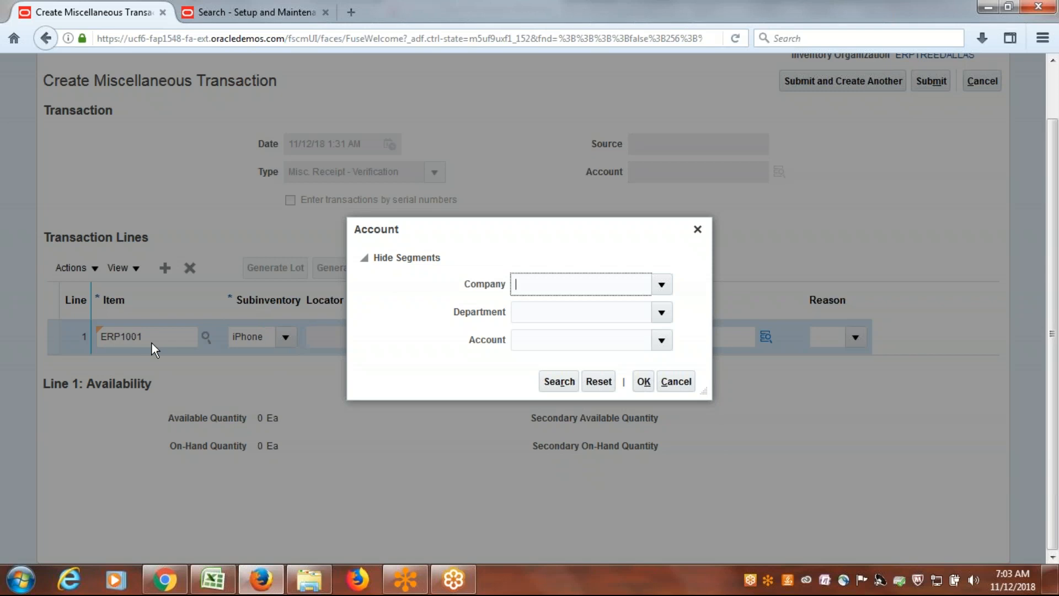
left_click(661, 284)
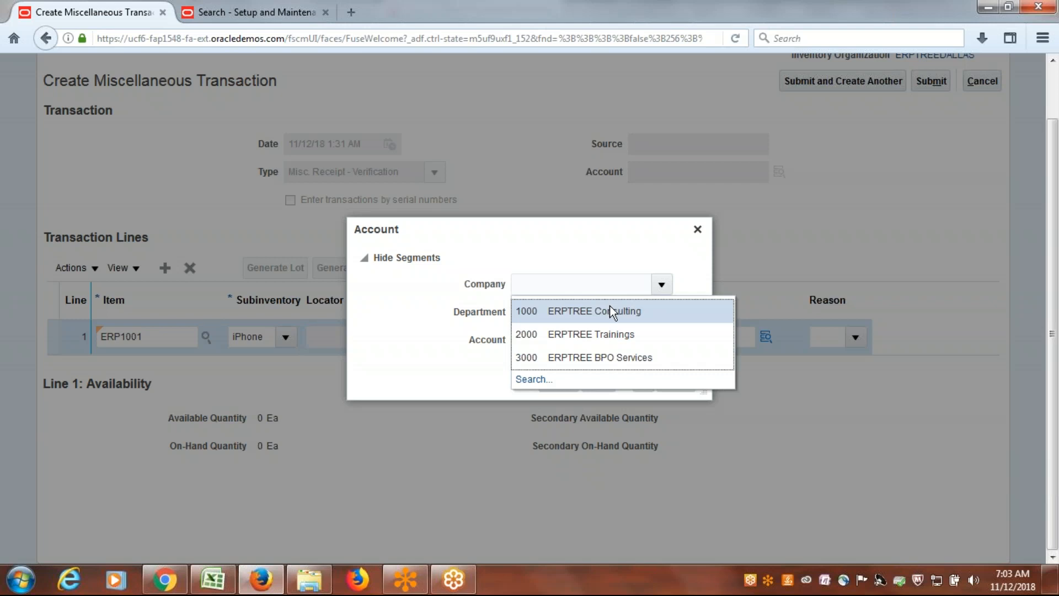
left_click(610, 306)
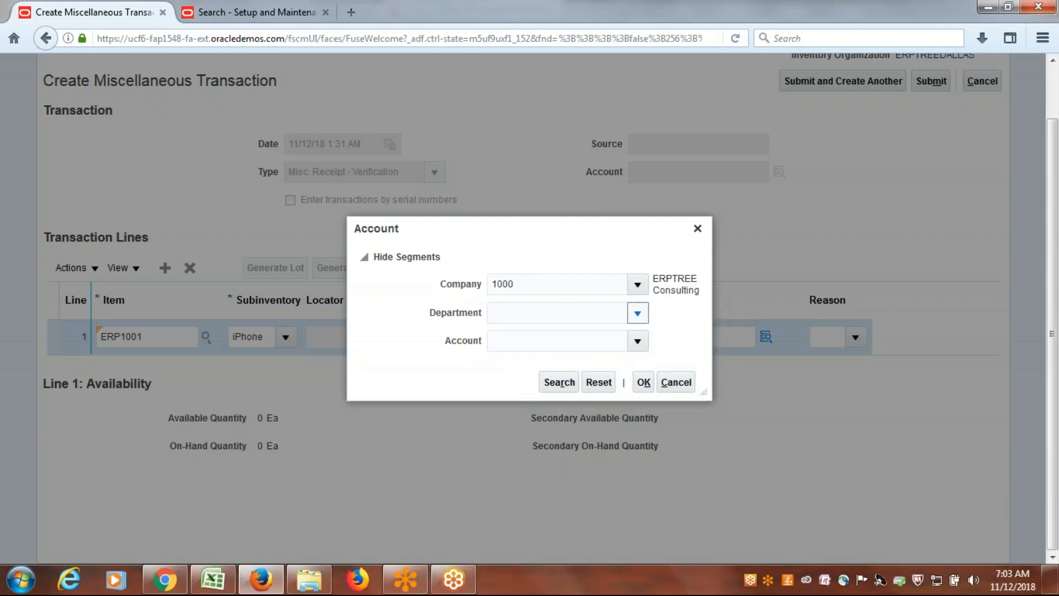
left_click(554, 344)
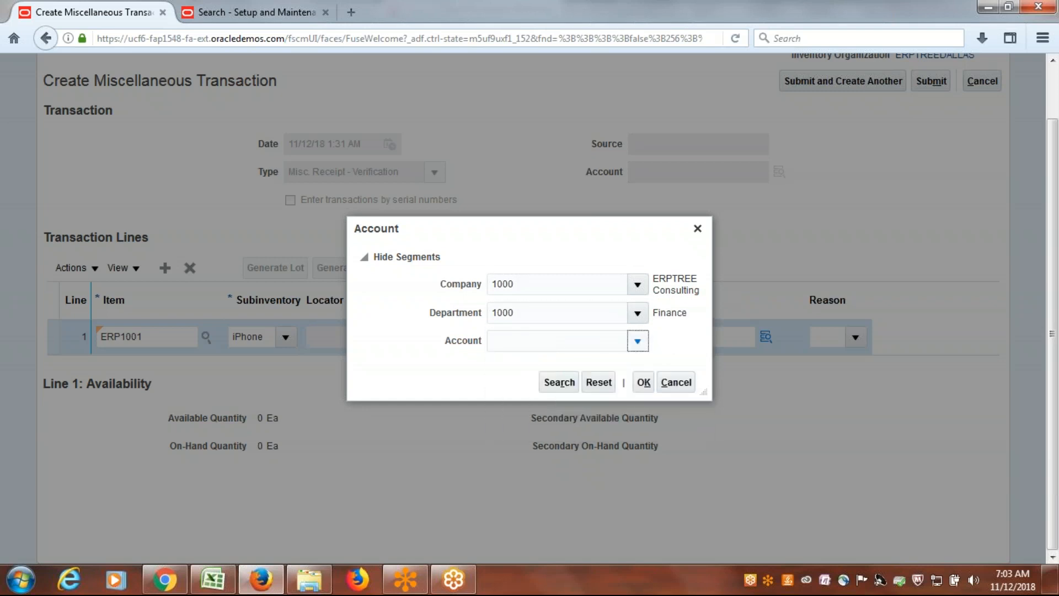
left_click(508, 318)
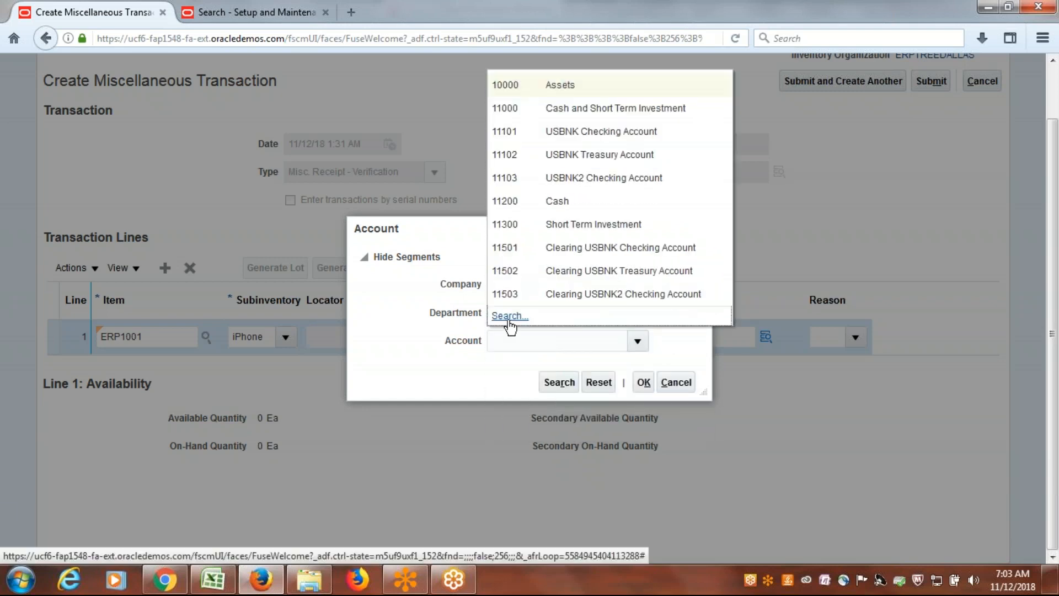
Try to search the Account segment values with 14110 as the description, and clear that criterion
left_click(505, 302)
type("14")
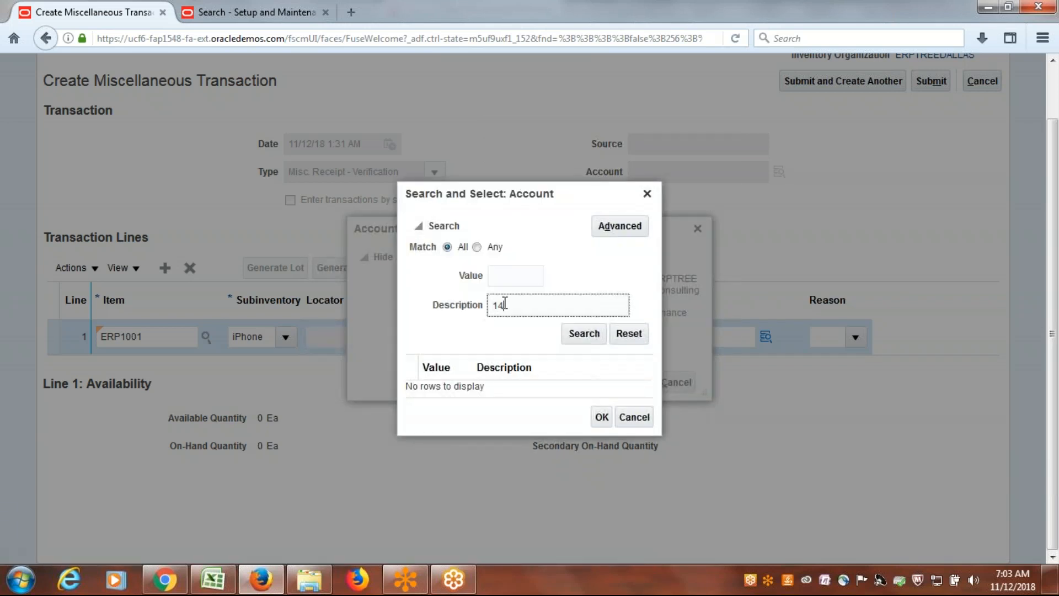
type("110")
left_click(576, 334)
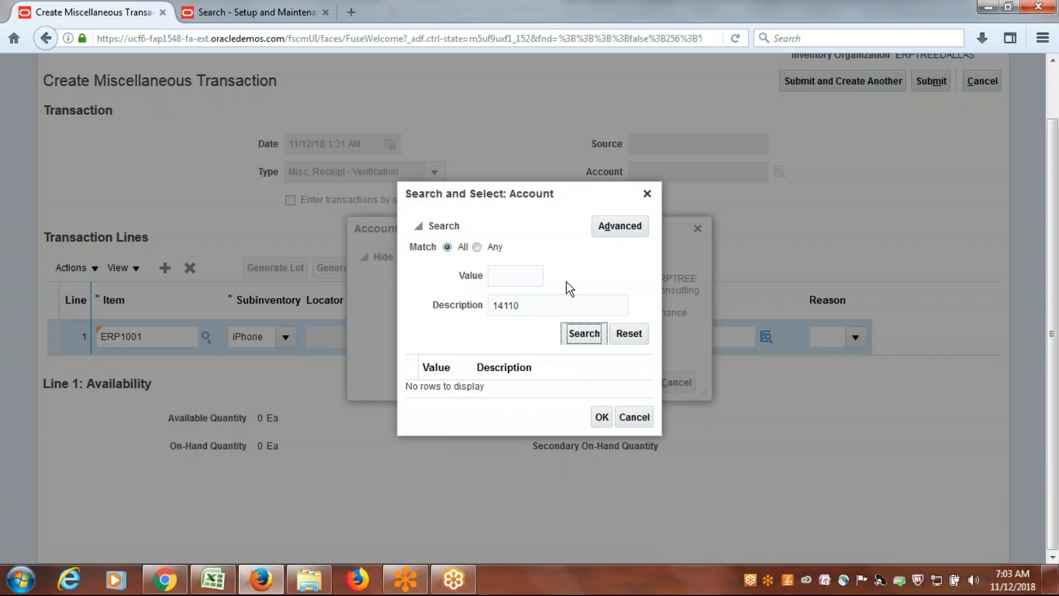
left_click_drag(537, 302, 441, 296)
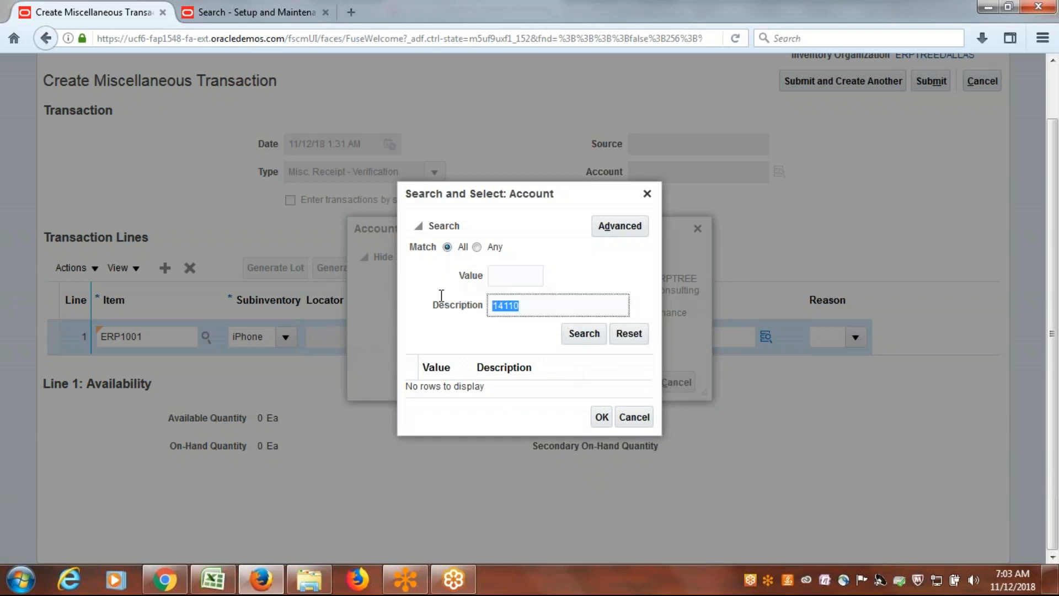
key("BackSpace")
Search the Account segment values for 14110 and select Inventory Material Value
left_click(516, 276)
type("14110")
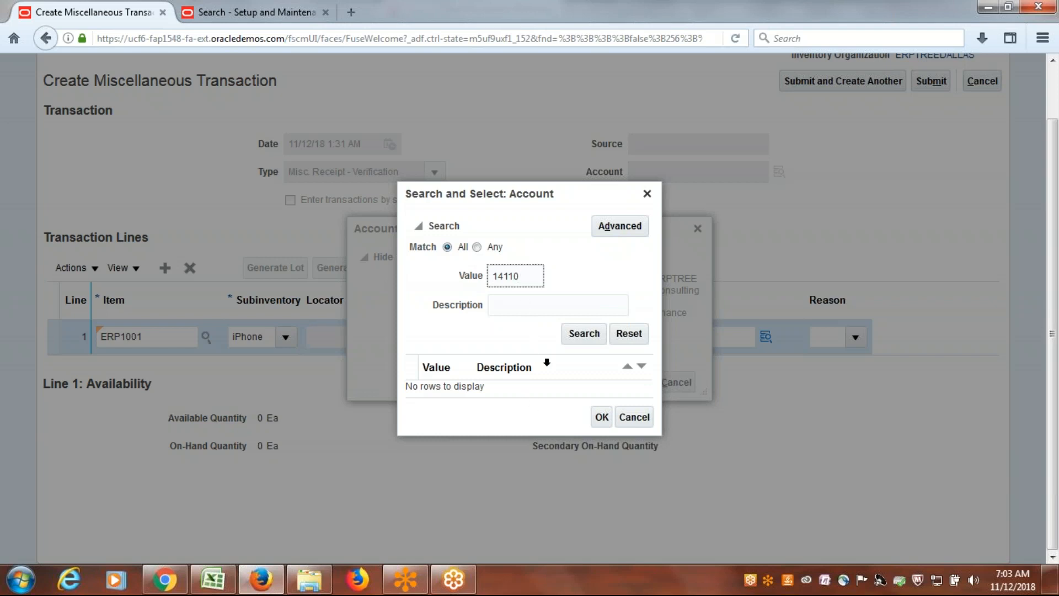
left_click(584, 334)
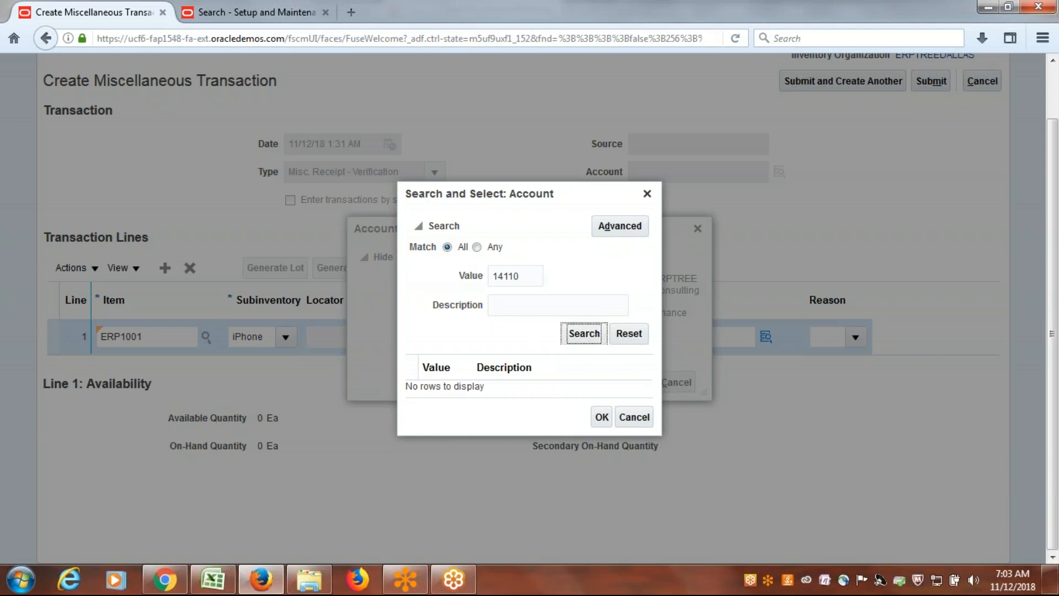
left_click(551, 386)
left_click(602, 422)
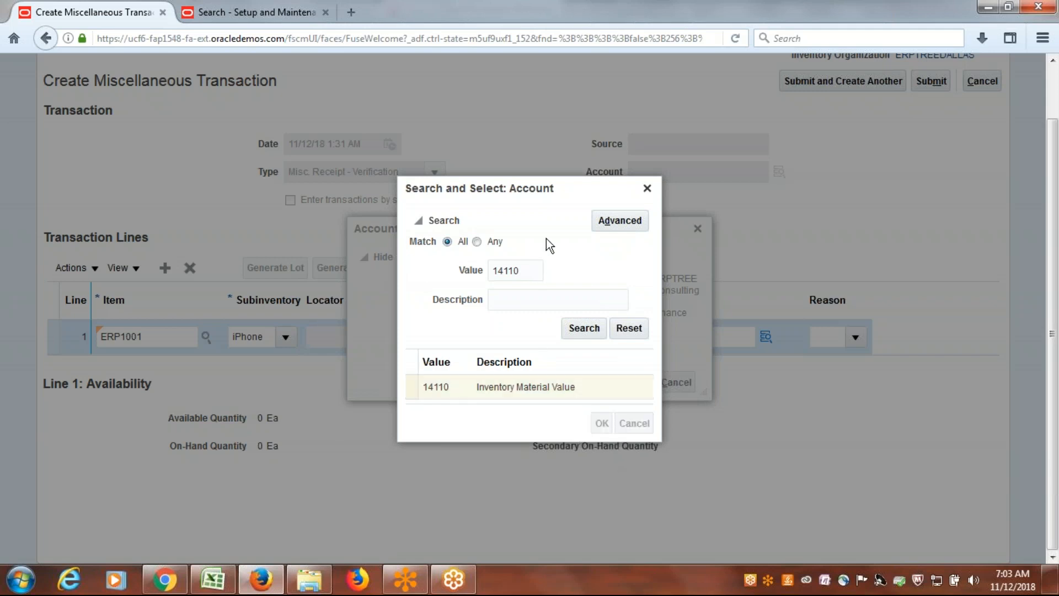
Apply the chosen account combination to the line and submit the miscellaneous transaction
left_click(643, 389)
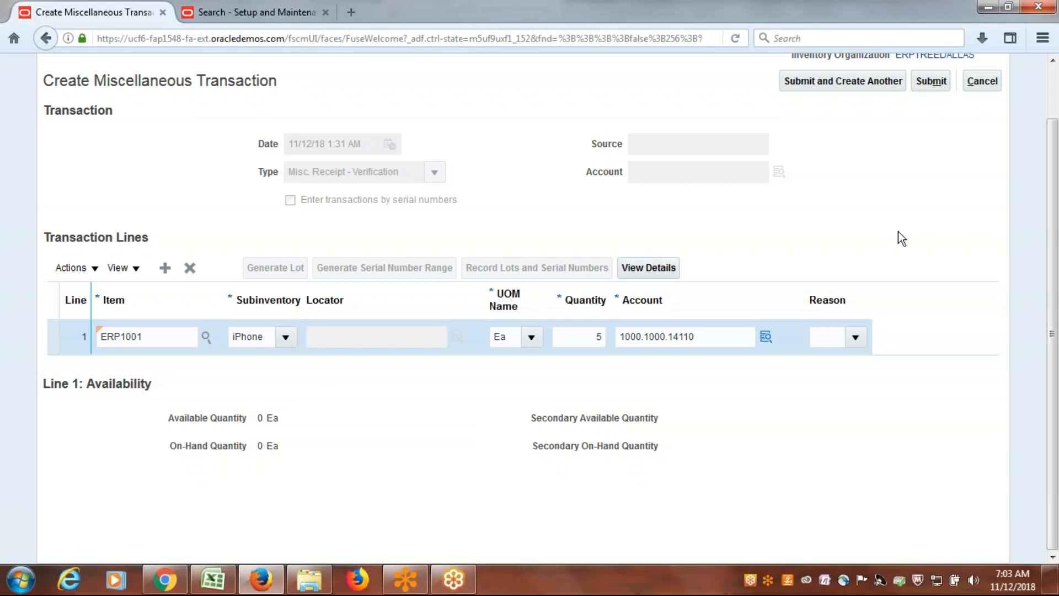
scroll(958, 294, "up", 2)
left_click(934, 136)
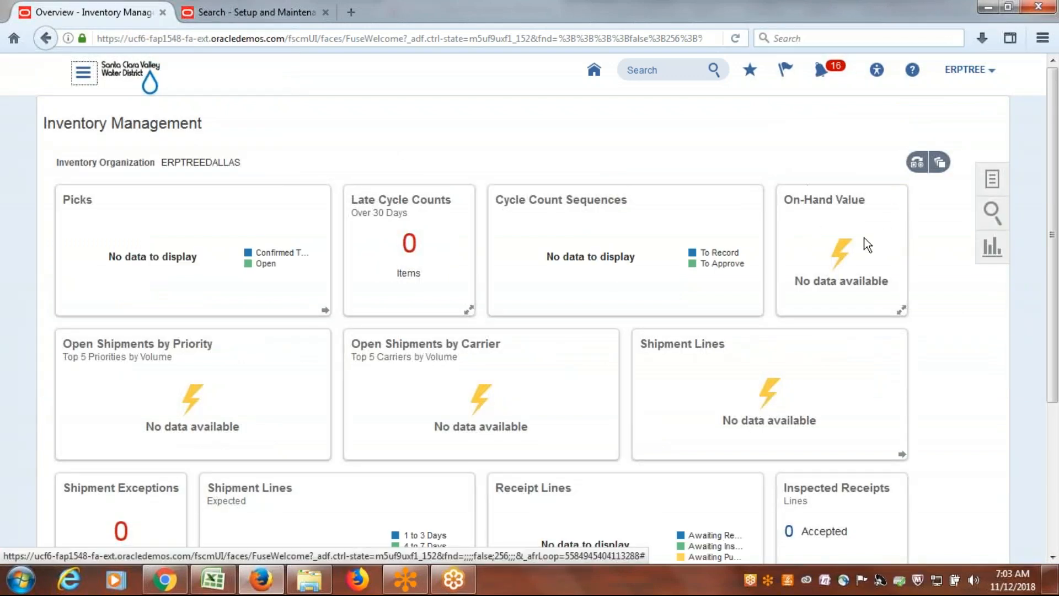
Check the on-hand quantities of item ERP1001 in organization ERPTREEDALLAS using Manage Item Quantities, and leave the page
left_click(992, 179)
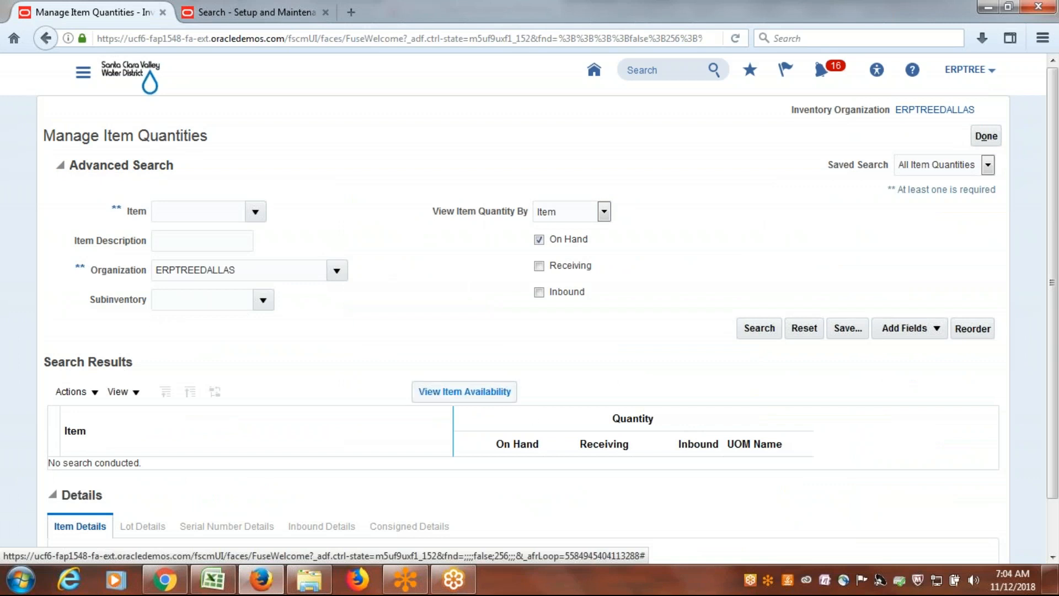
left_click(764, 330)
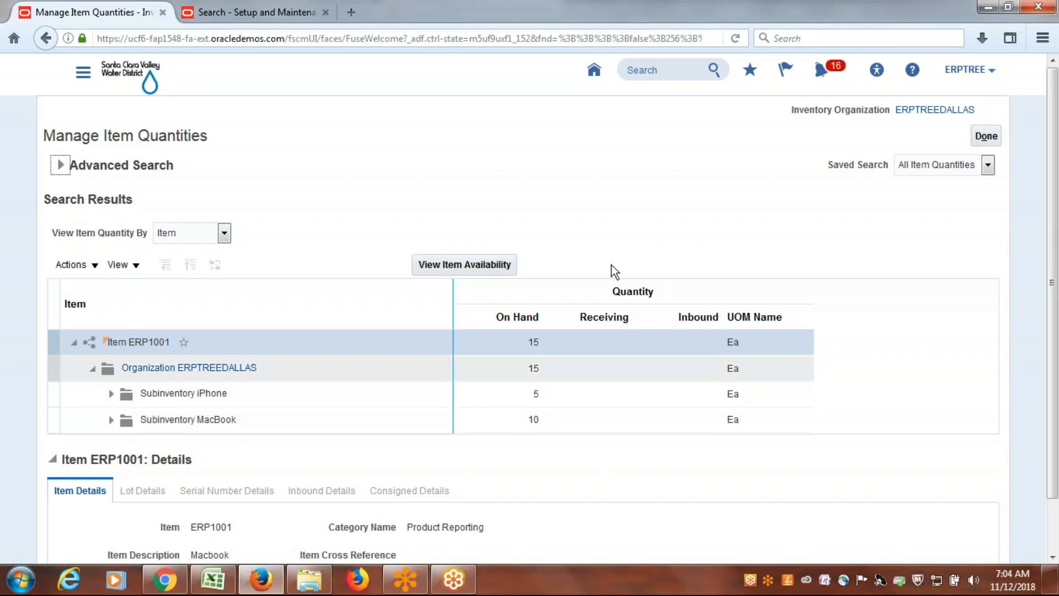
left_click(992, 140)
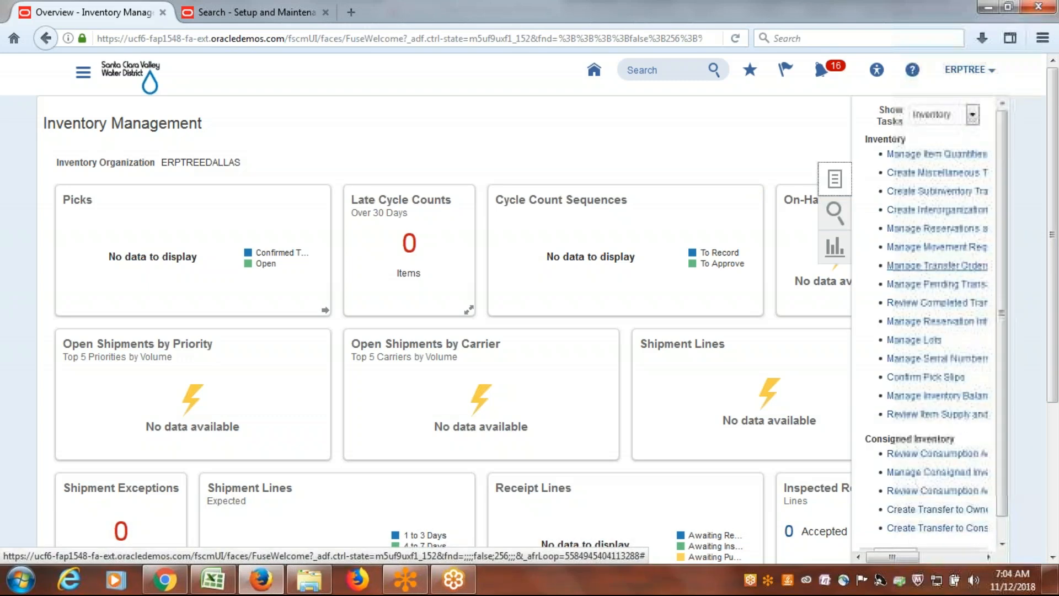
Open Review Completed Transactions and set the transaction type criterion to Misc. Receipt - Verification
left_click_drag(1002, 213, 1009, 228)
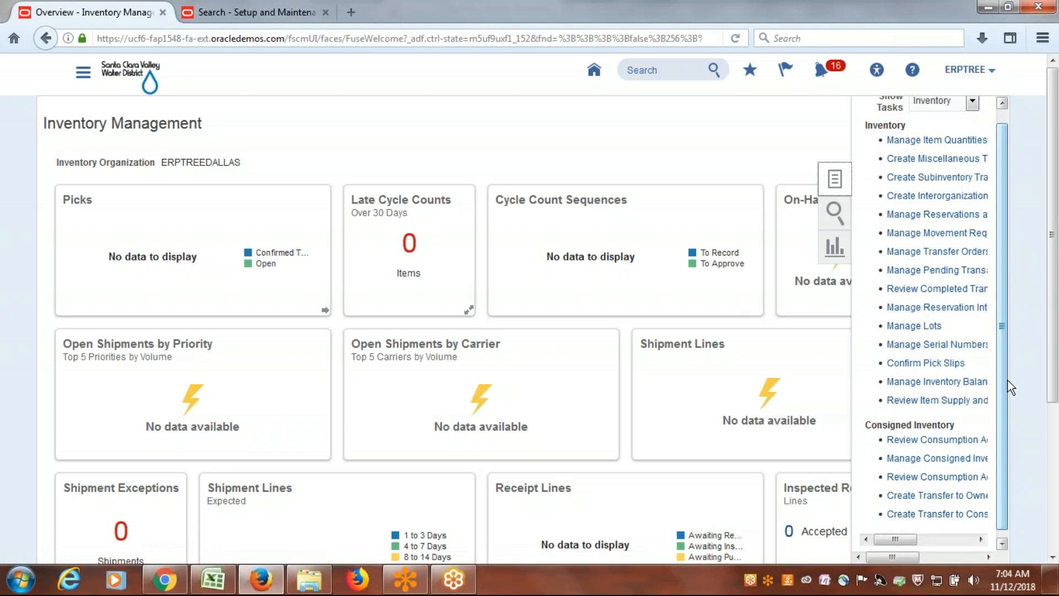
left_click(920, 292)
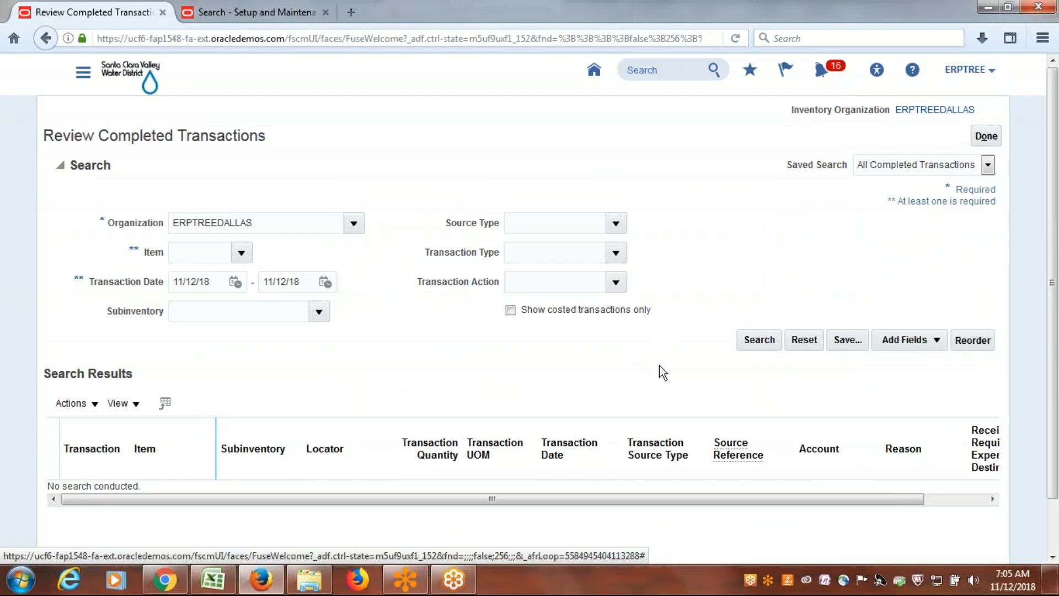
left_click(615, 253)
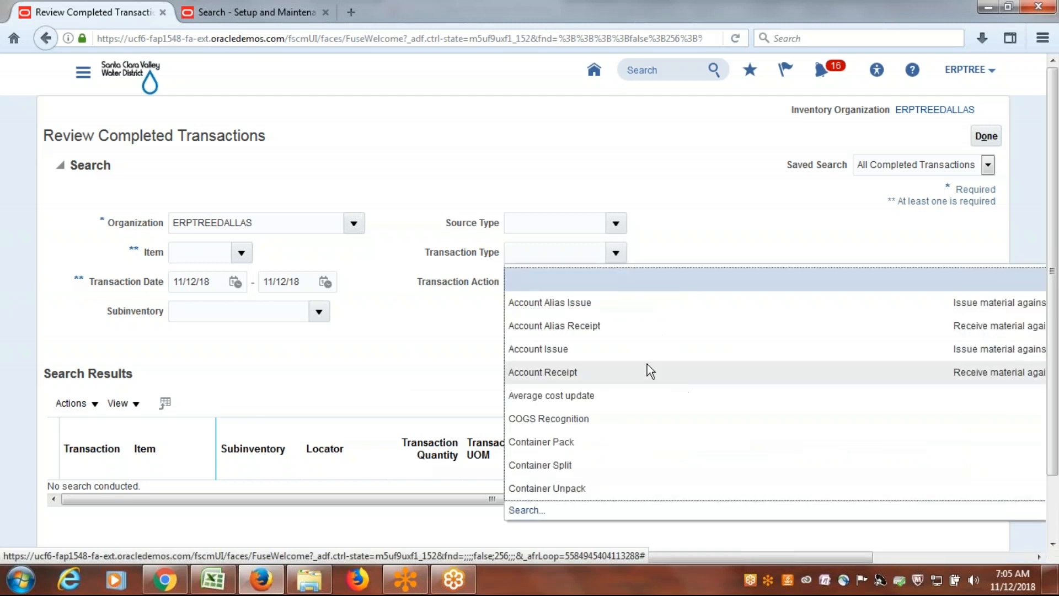
scroll(624, 330, "down", 1)
scroll(626, 327, "down", 2)
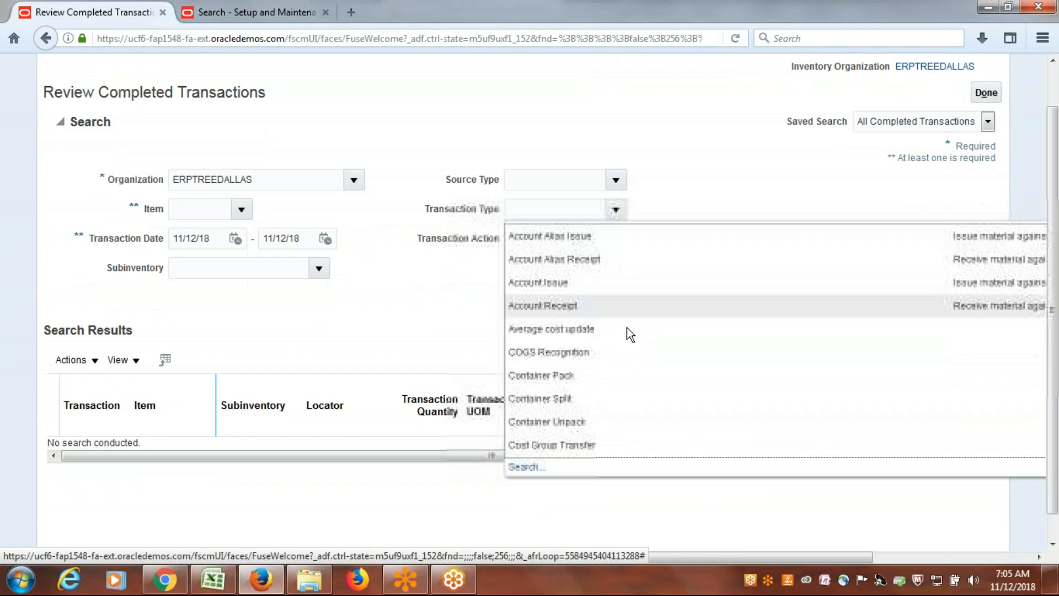
left_click(534, 443)
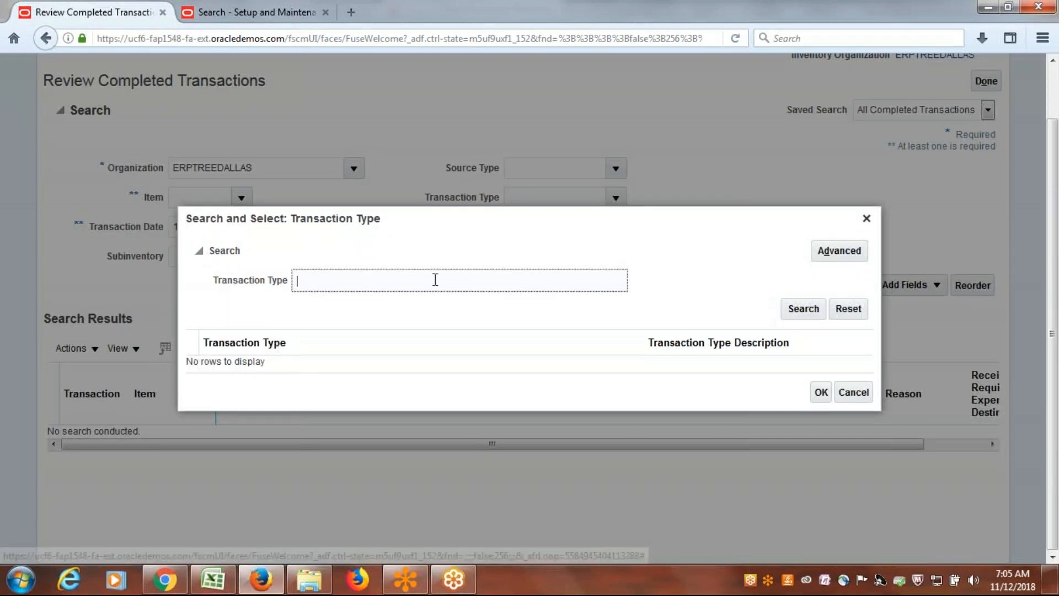
type("Misc.")
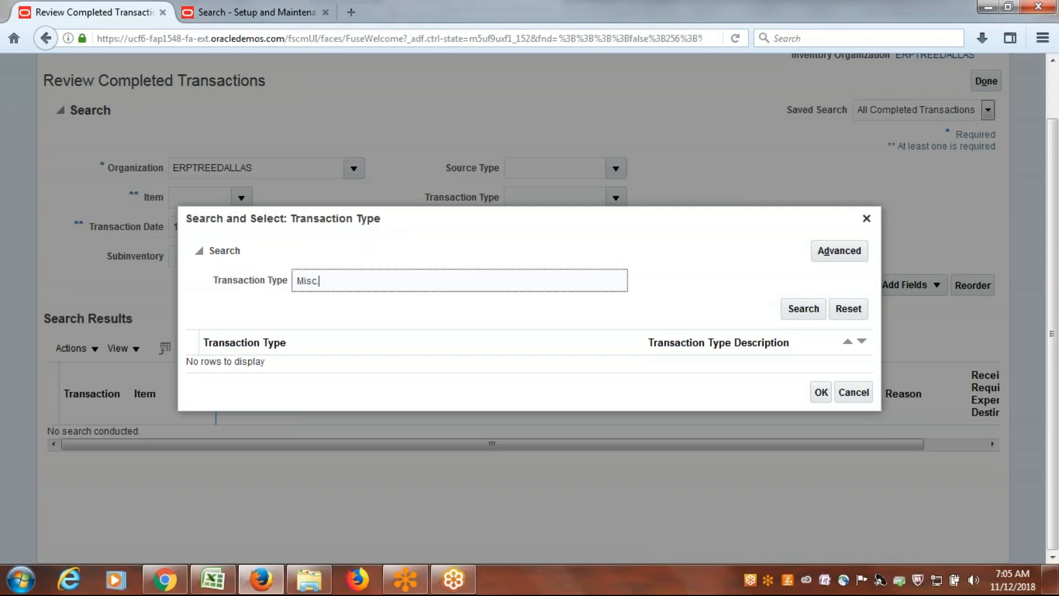
key("Return")
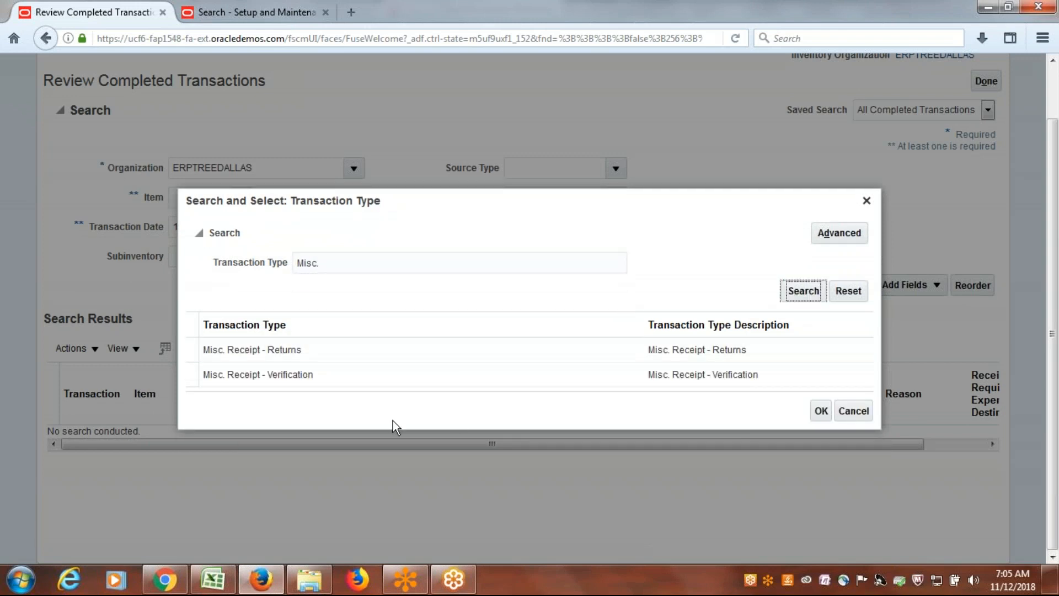
left_click(295, 378)
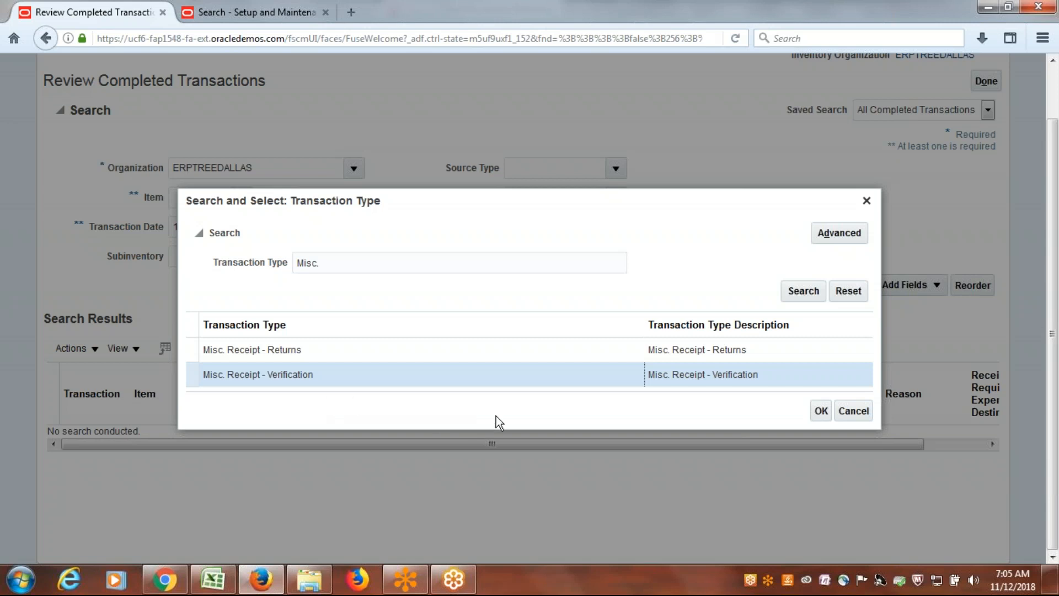
left_click(821, 414)
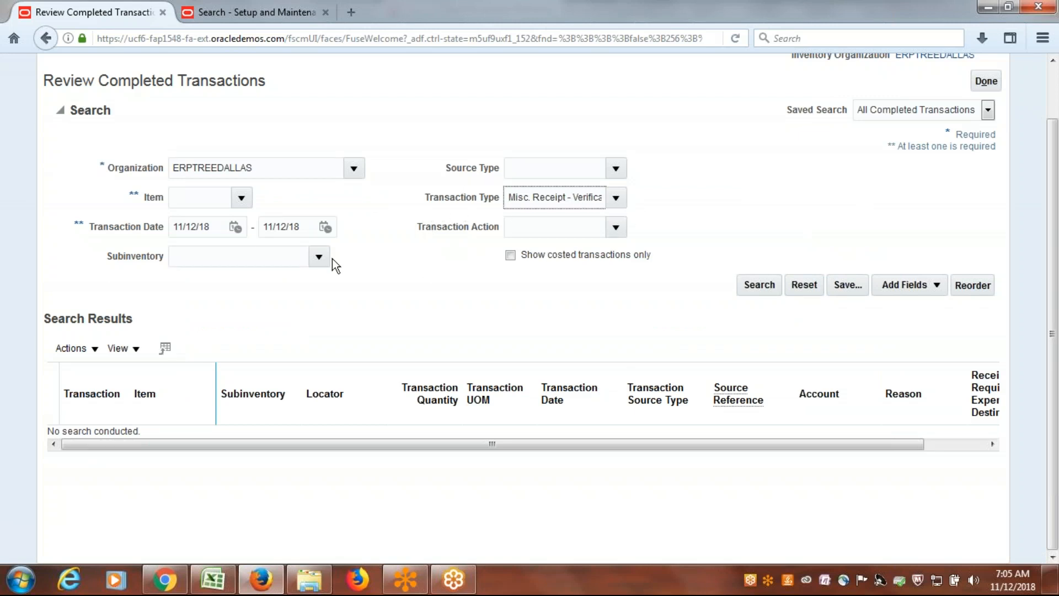
Set the start of the transaction date range to 11/1/18 and search the completed transactions
left_click(236, 227)
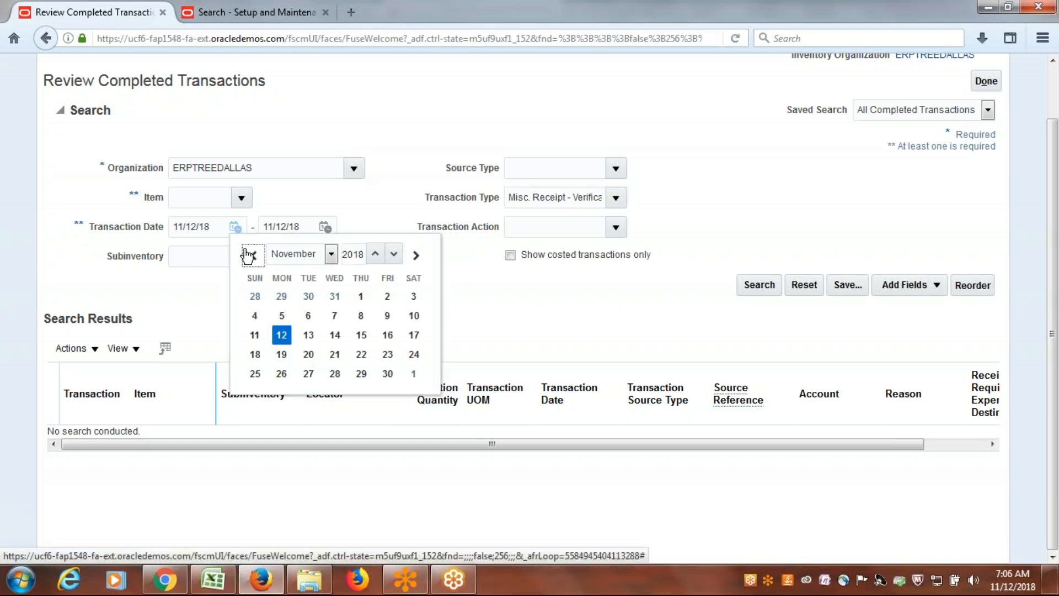
left_click(361, 297)
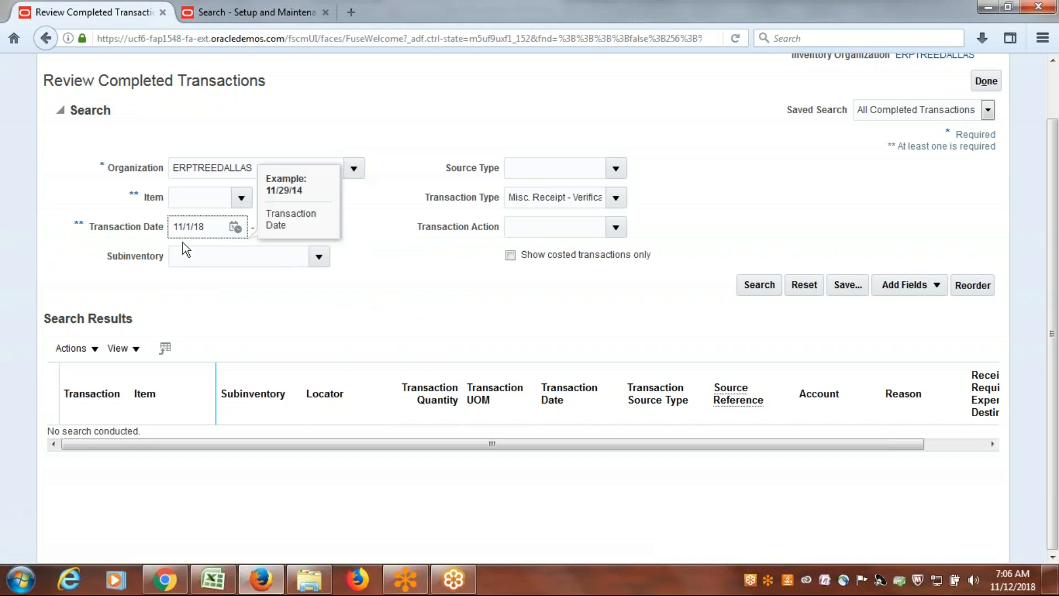
left_click(388, 299)
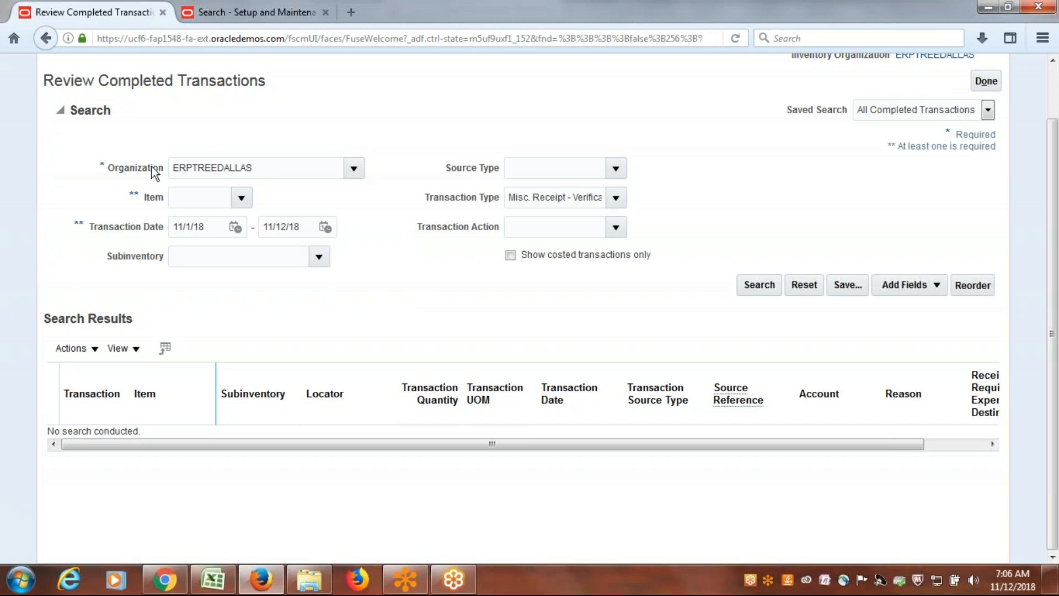
left_click(759, 294)
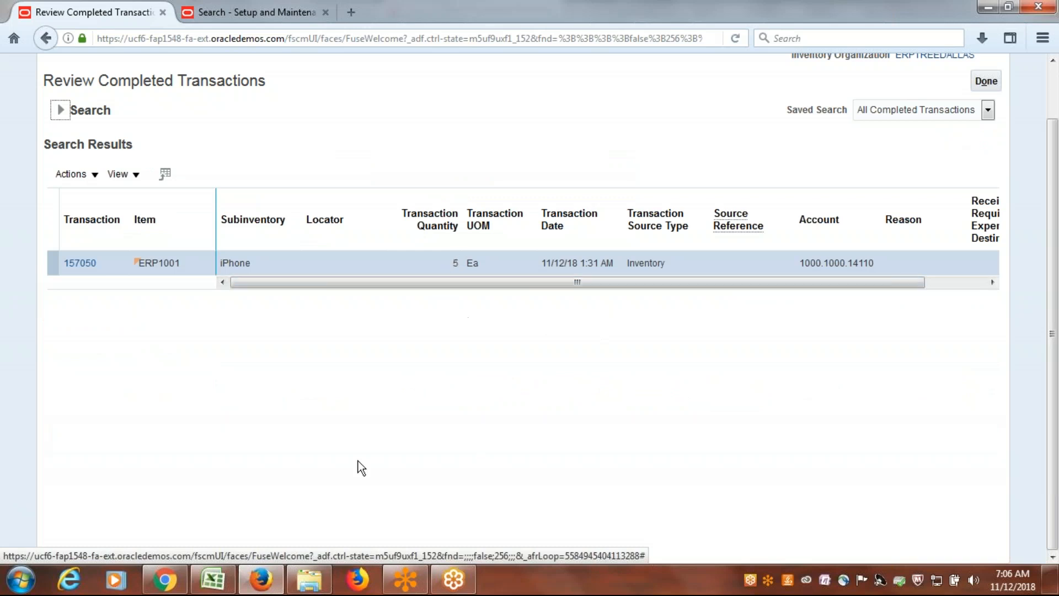
Change the transaction type criterion to Miscellaneous Receipt by searching the transaction types for Misc
left_click(60, 110)
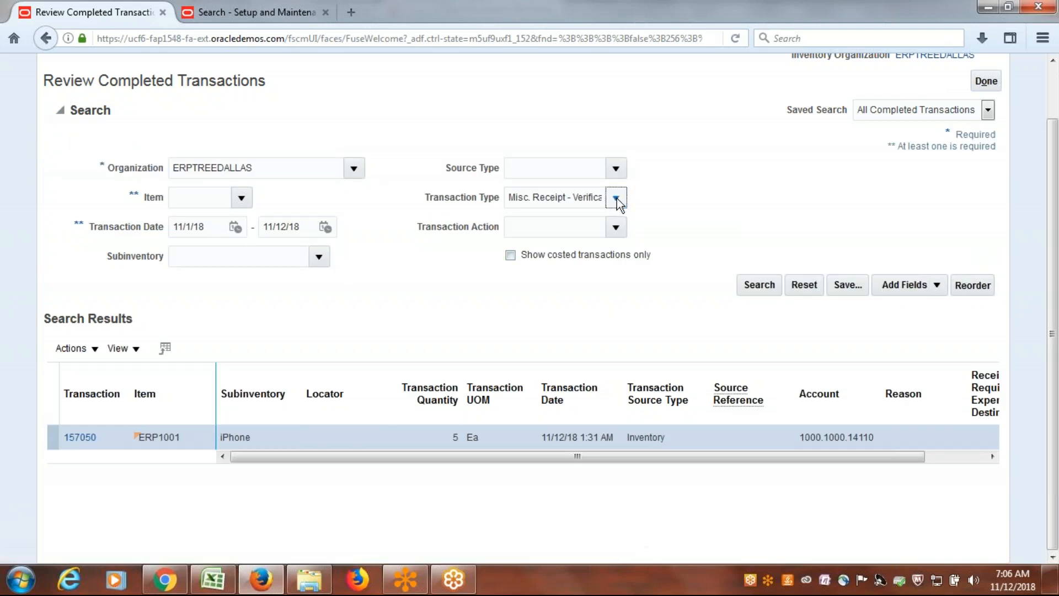
left_click(616, 197)
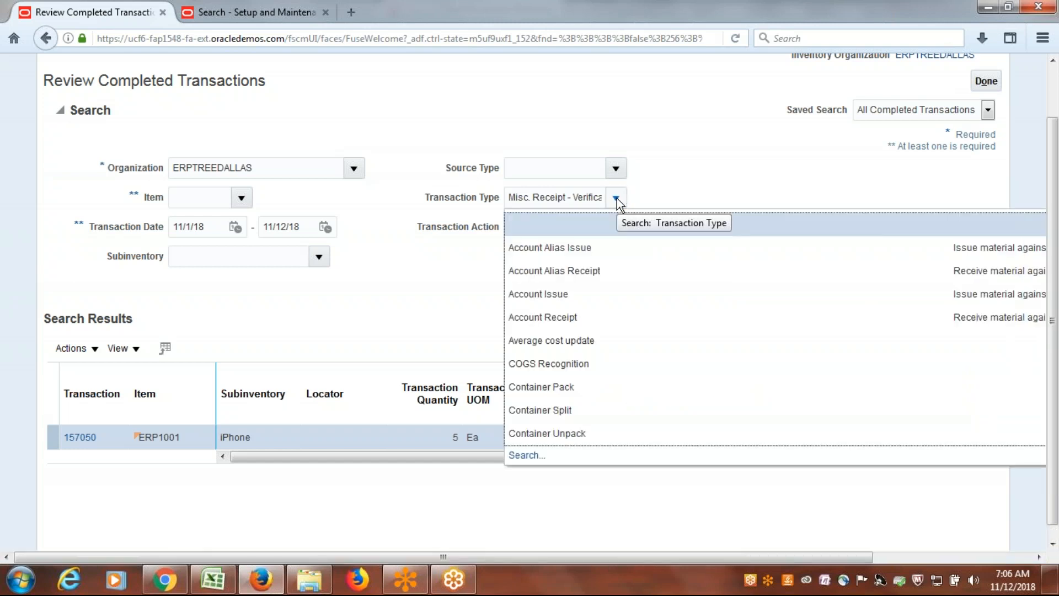
left_click(690, 196)
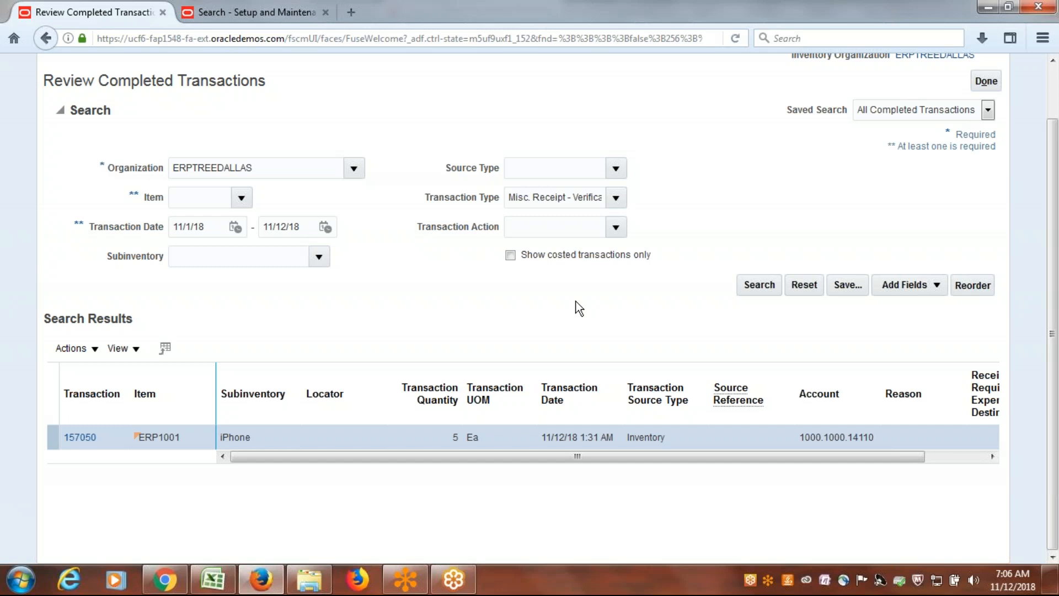
left_click(619, 196)
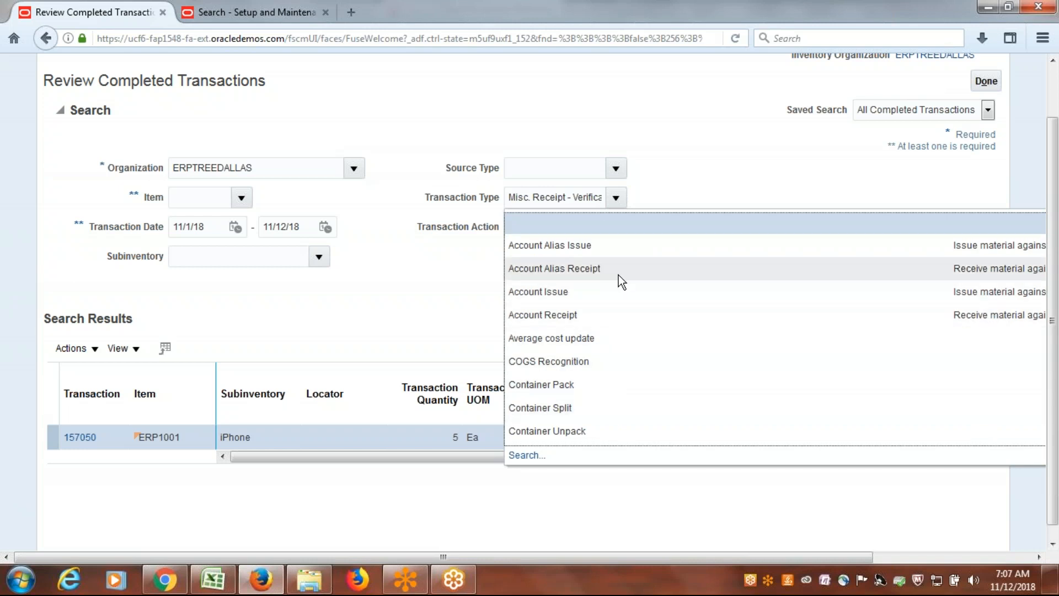
scroll(620, 277, "down", 3)
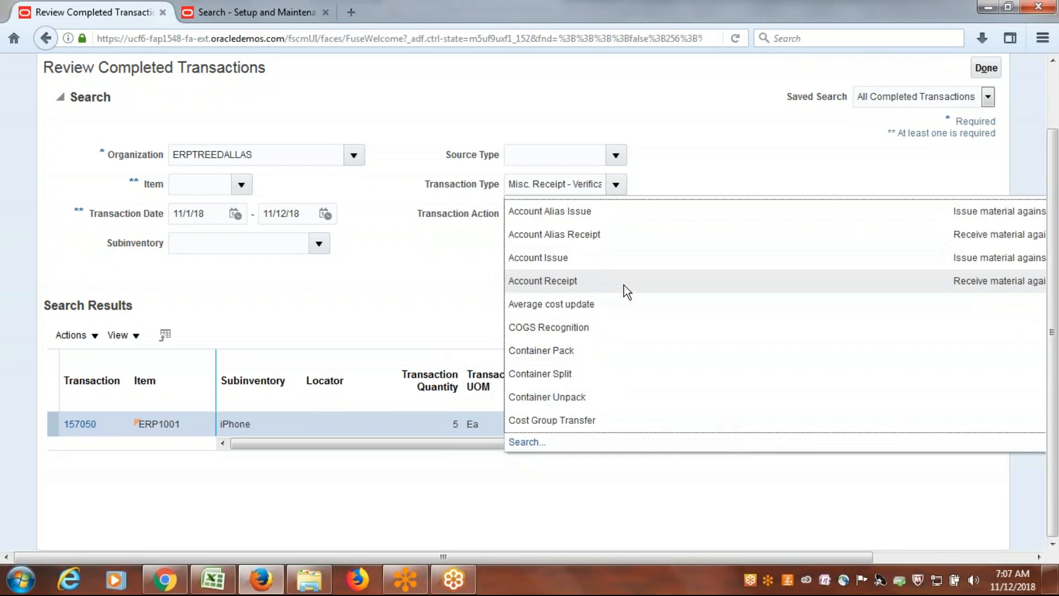
left_click(525, 441)
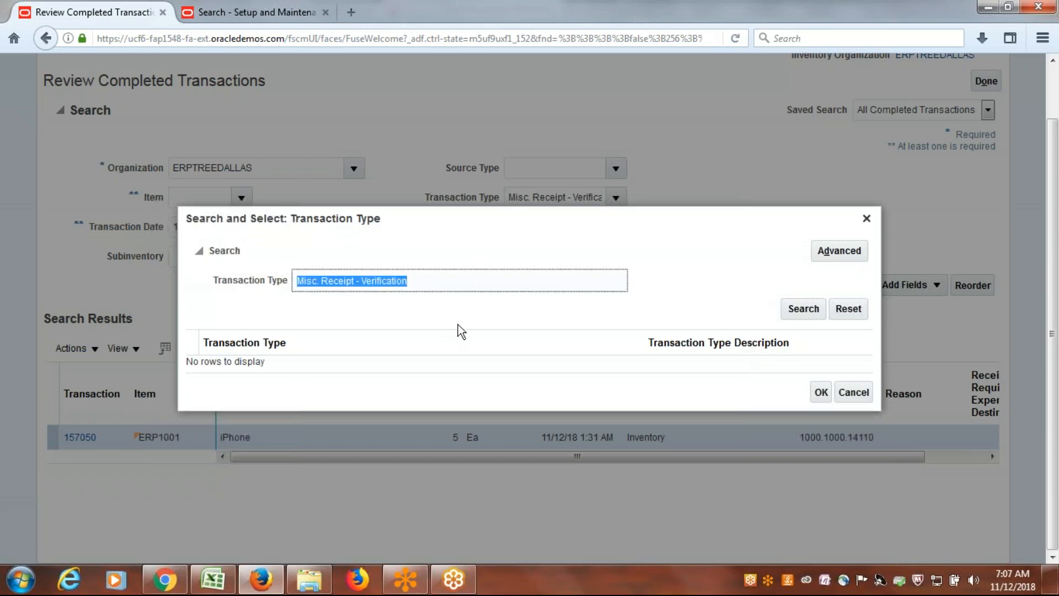
type("Misc")
left_click(797, 307)
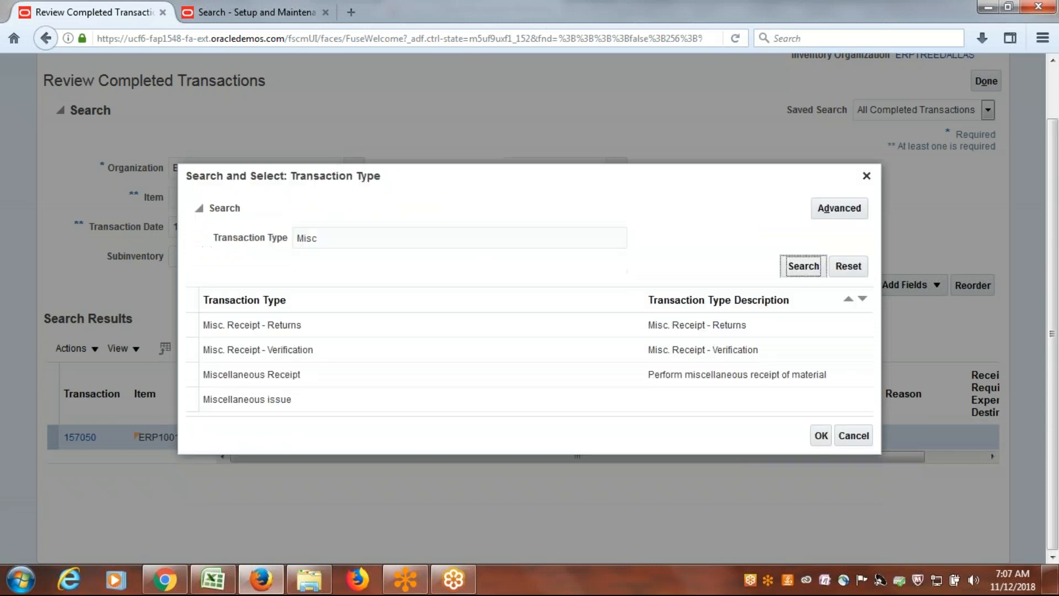
left_click(284, 376)
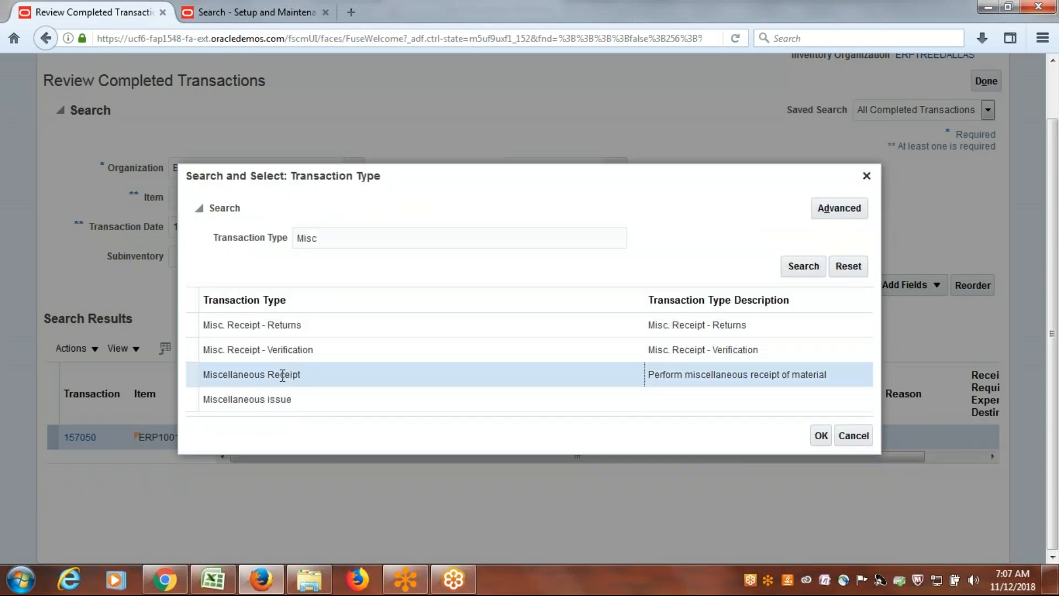
left_click(821, 436)
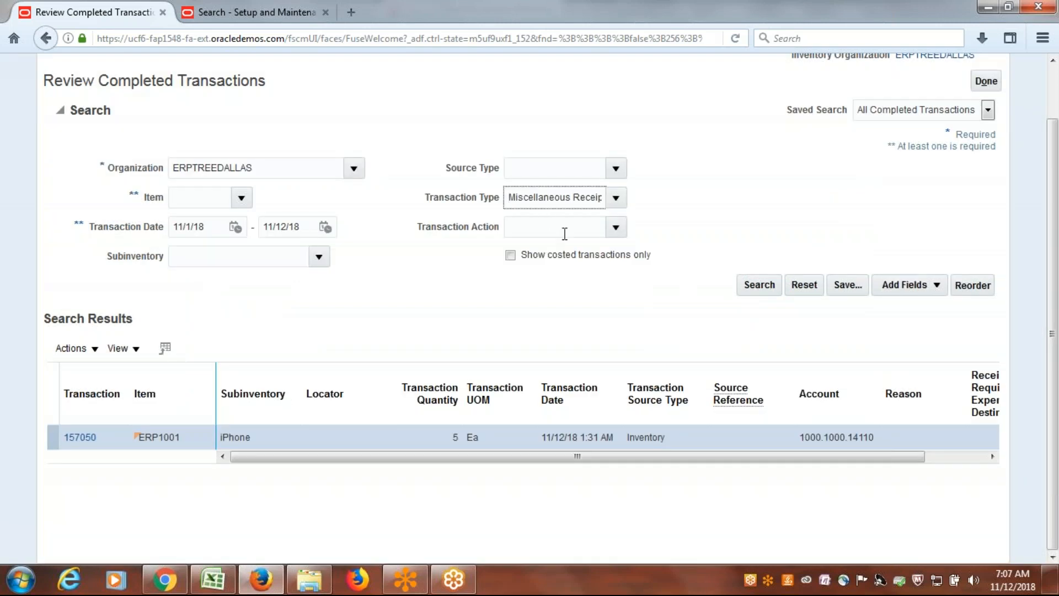
Search the completed transactions with the new type criterion, review the result, and leave the page
left_click(754, 290)
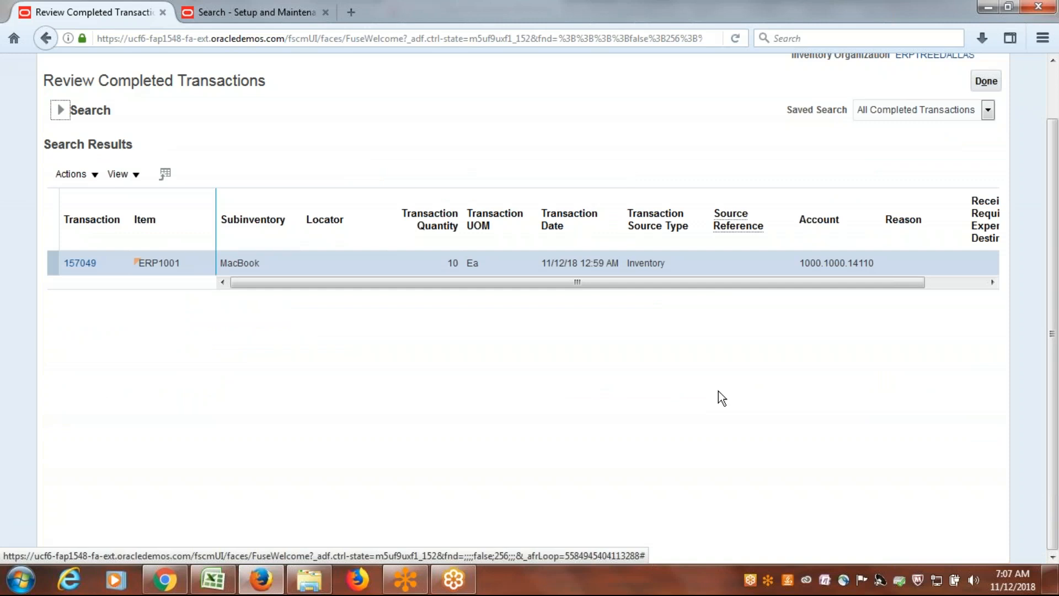
left_click(59, 111)
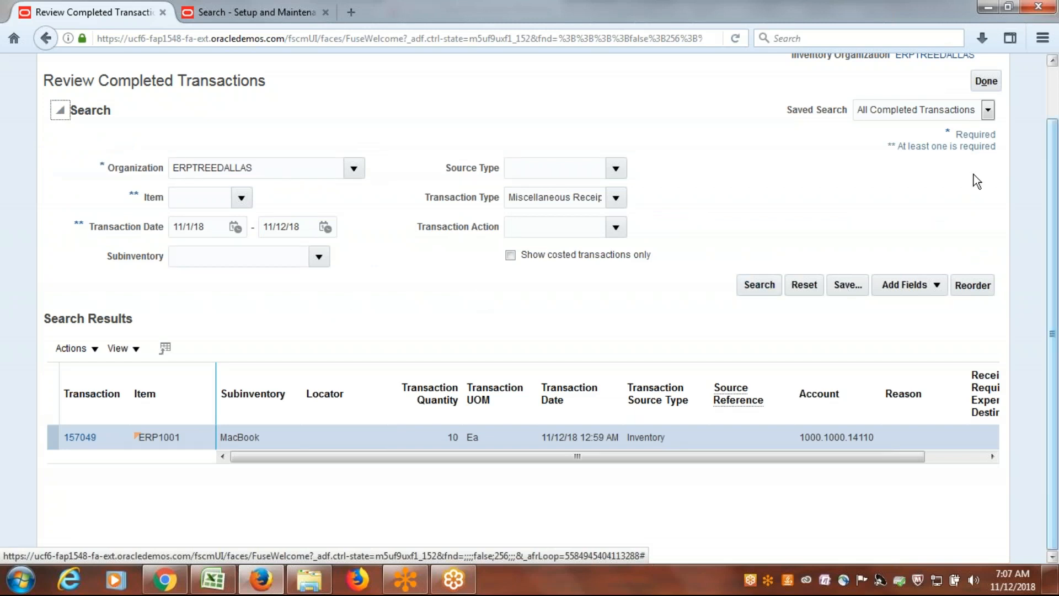
left_click(996, 80)
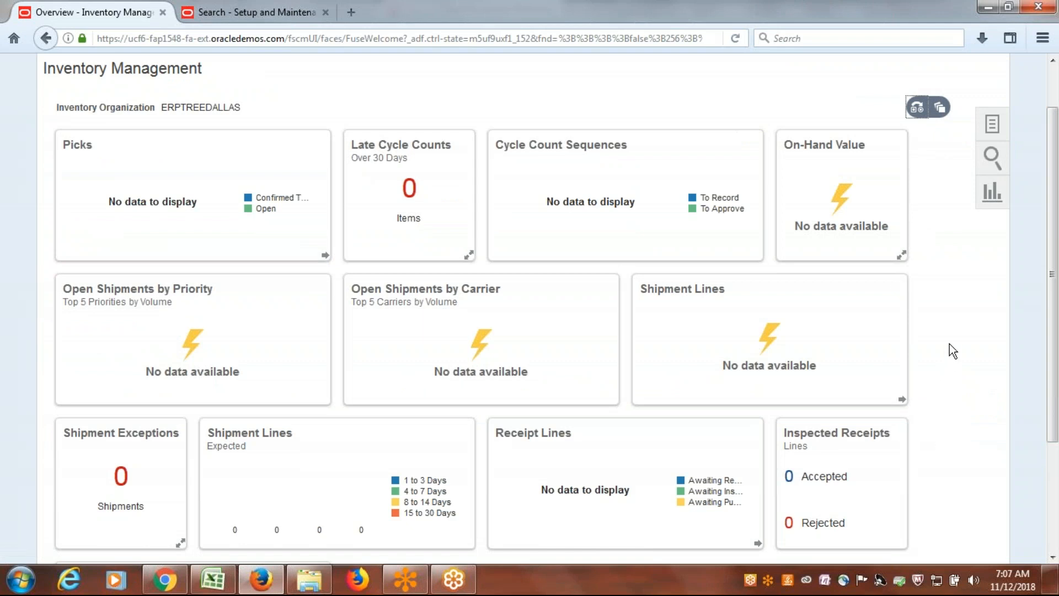
Switch to the Excel class discussion sheet and copy the Miscellaneous Receipt heading from cell A182 to A187
left_click(220, 582)
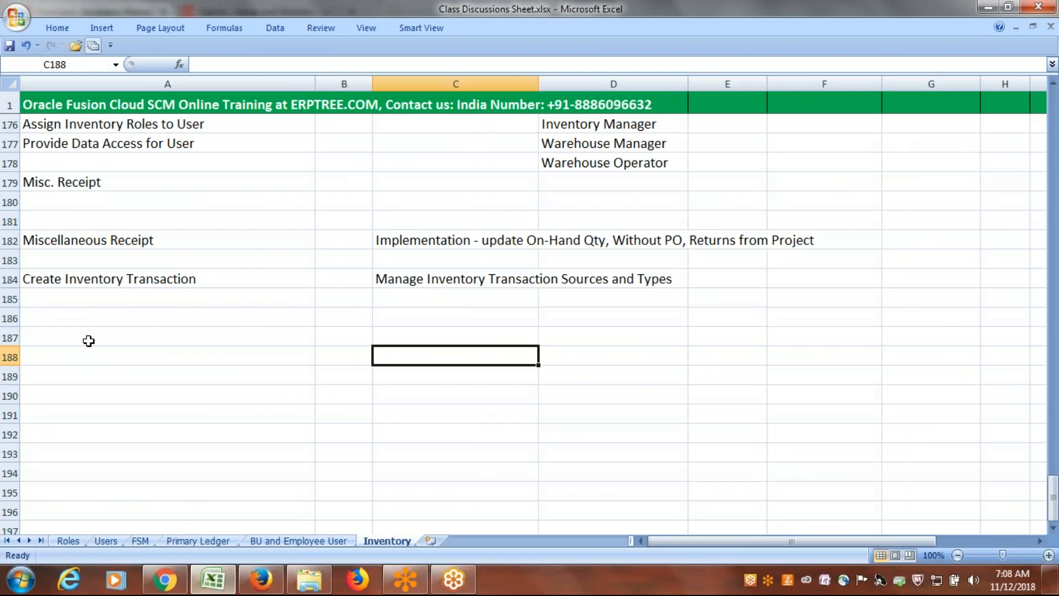
left_click(81, 239)
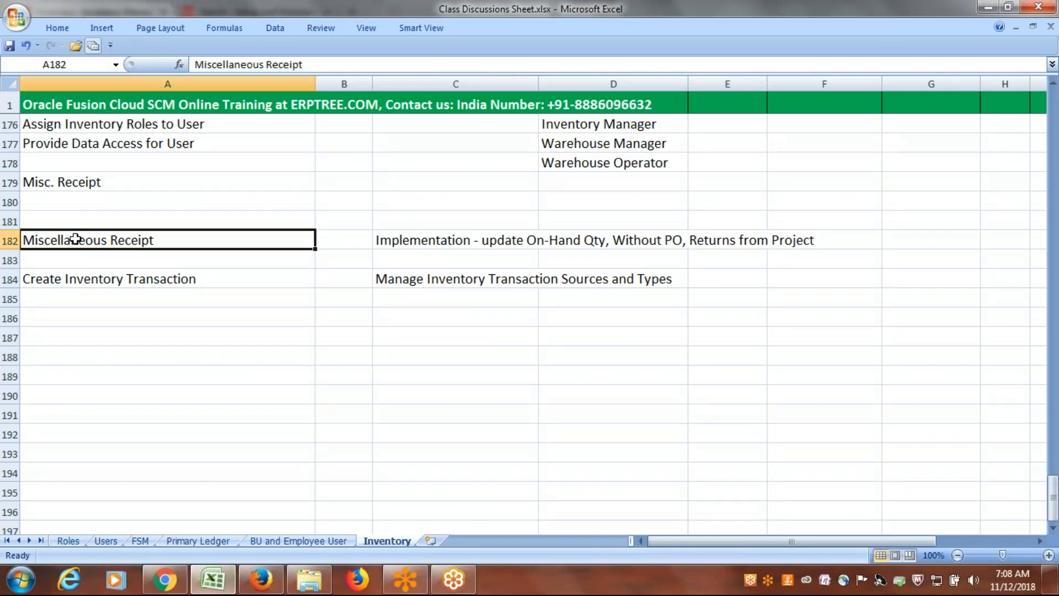
key("ctrl+c")
left_click(80, 329)
key("ctrl+v")
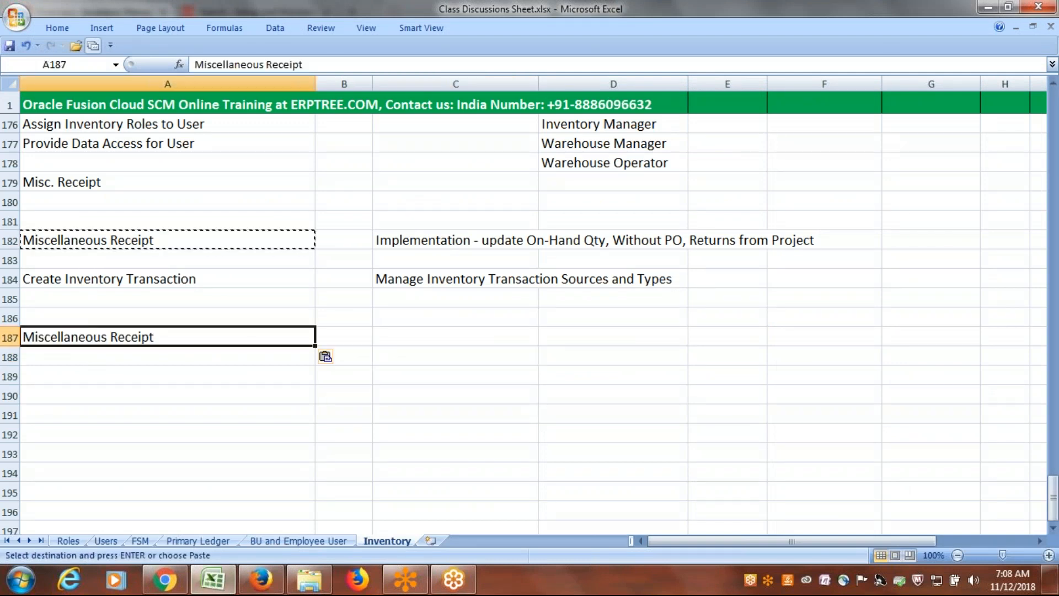
Enter Projects in cell C187 of the Inventory sheet
key("Right")
key("Right")
key("Escape")
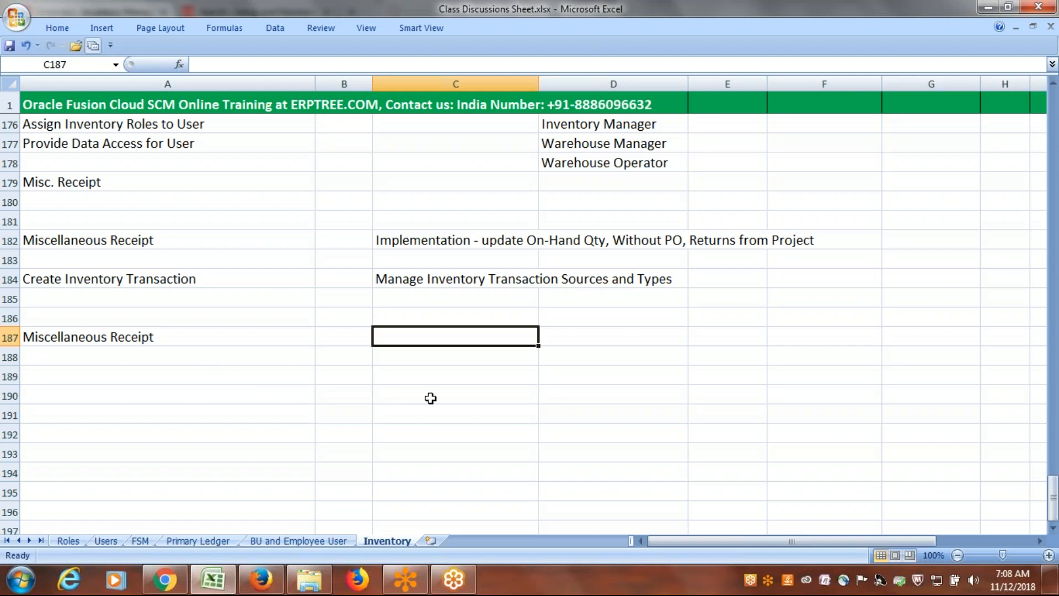
type("Proj")
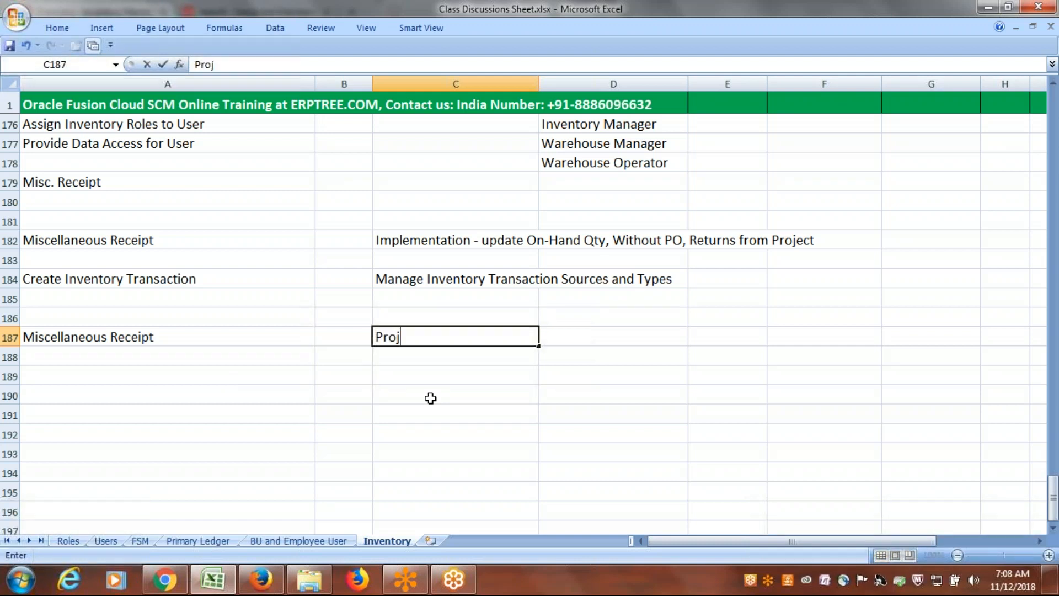
type("ects")
Change the heading in cell A187 to Miscellaneous Issue
left_click(196, 338)
double_click(196, 338)
key("BackSpace")
key("BackSpace")
key("BackSpace")
key("BackSpace")
key("BackSpace")
key("BackSpace")
key("BackSpace")
key("BackSpace")
type("Issue")
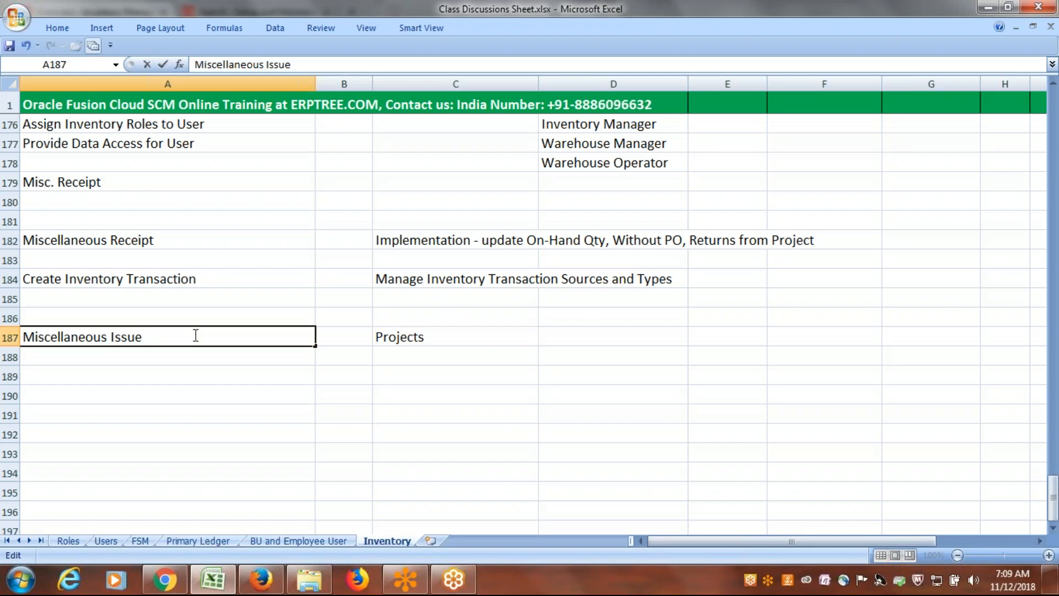
Extend the note in cell C187 to read "Projects, Any other departments" and save the workbook
double_click(461, 338)
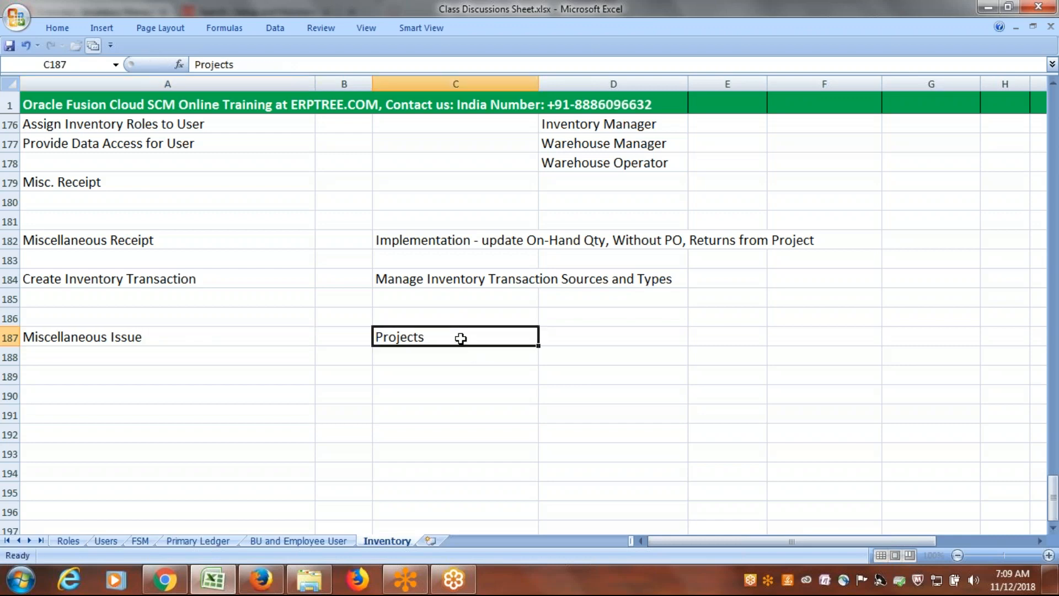
type(", De")
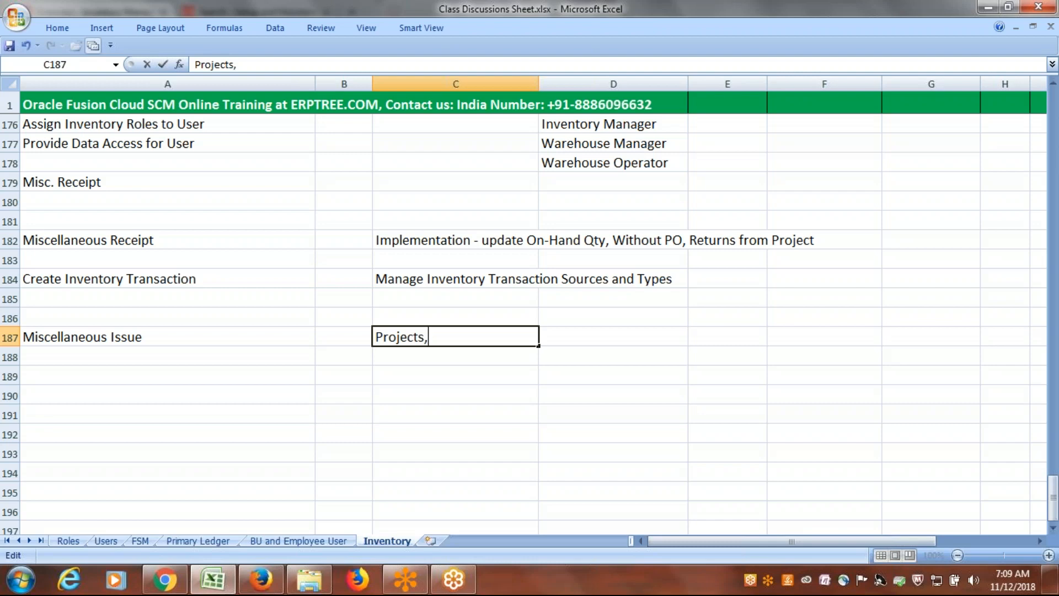
key("BackSpace")
key("BackSpace")
type("Any other departments")
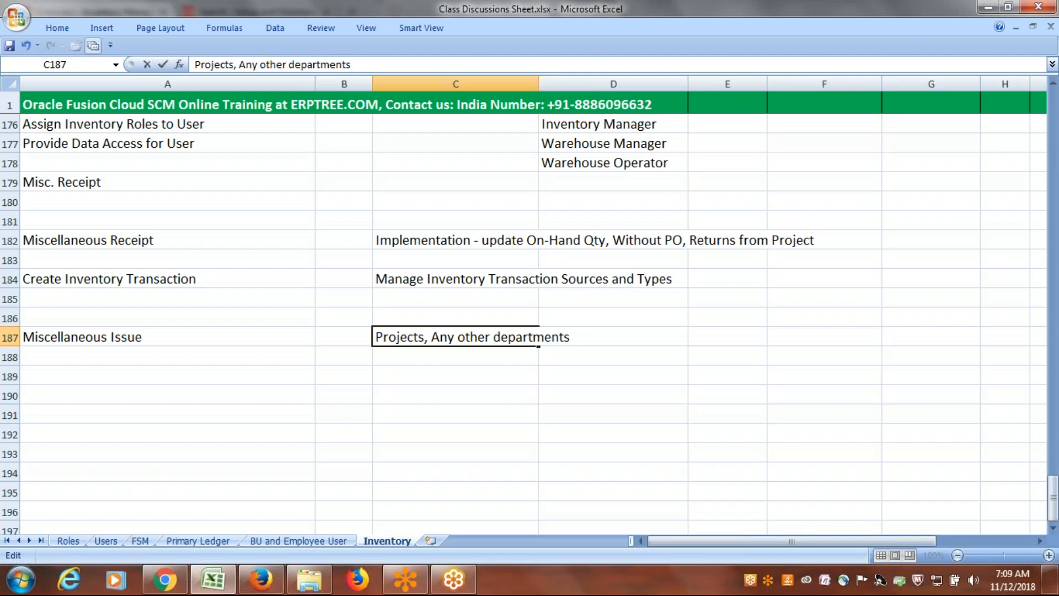
key("ctrl+s")
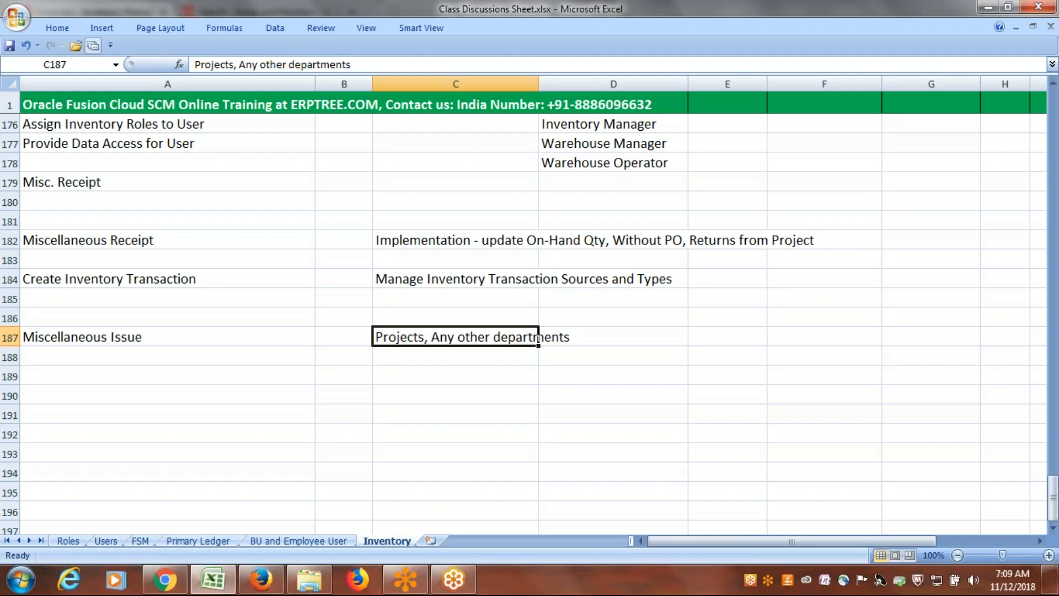
left_click(145, 242)
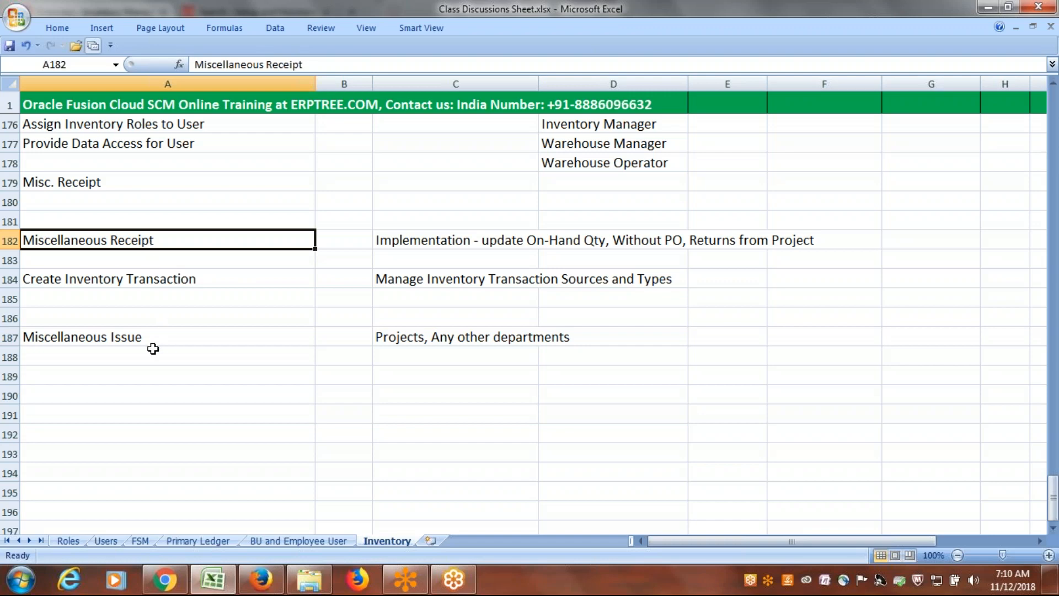
left_click(146, 333)
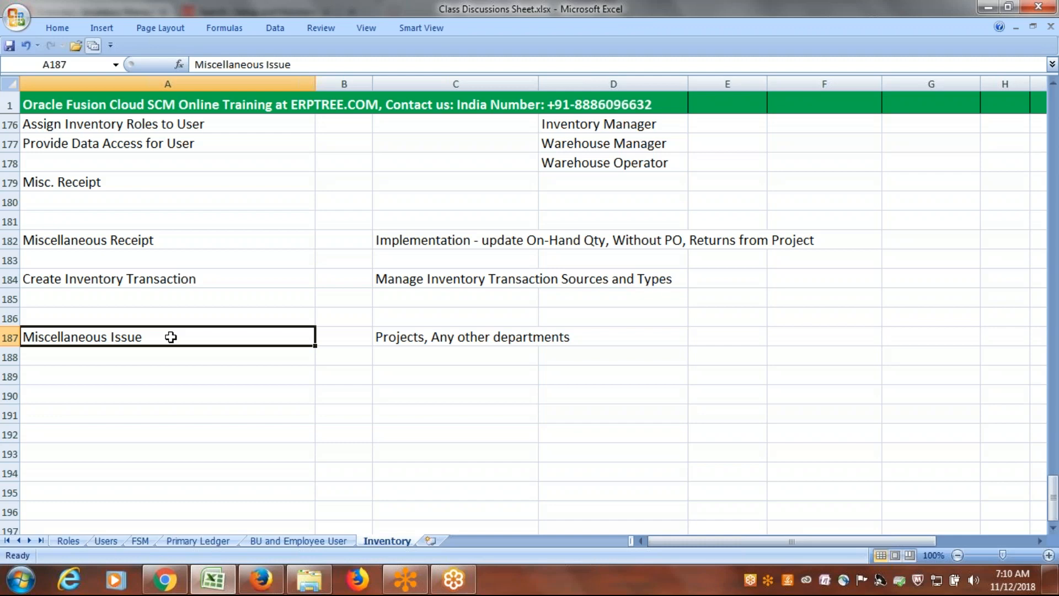
key("ctrl+s")
left_click(109, 240)
left_click(136, 336)
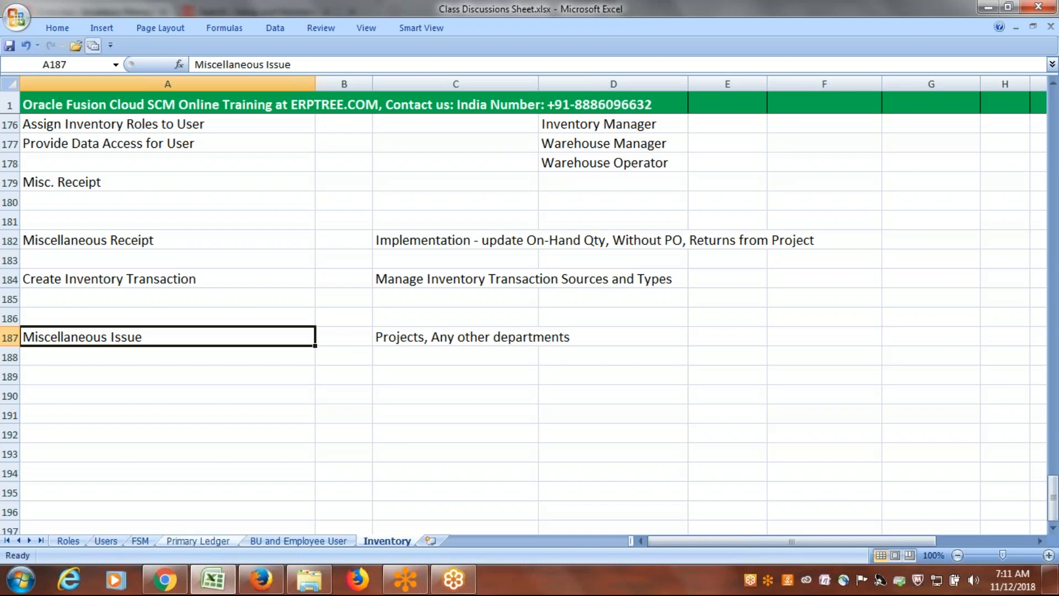
Switch to Oracle Inventory Management in Firefox and start a miscellaneous transaction of type Miscellaneous issue
left_click(261, 579)
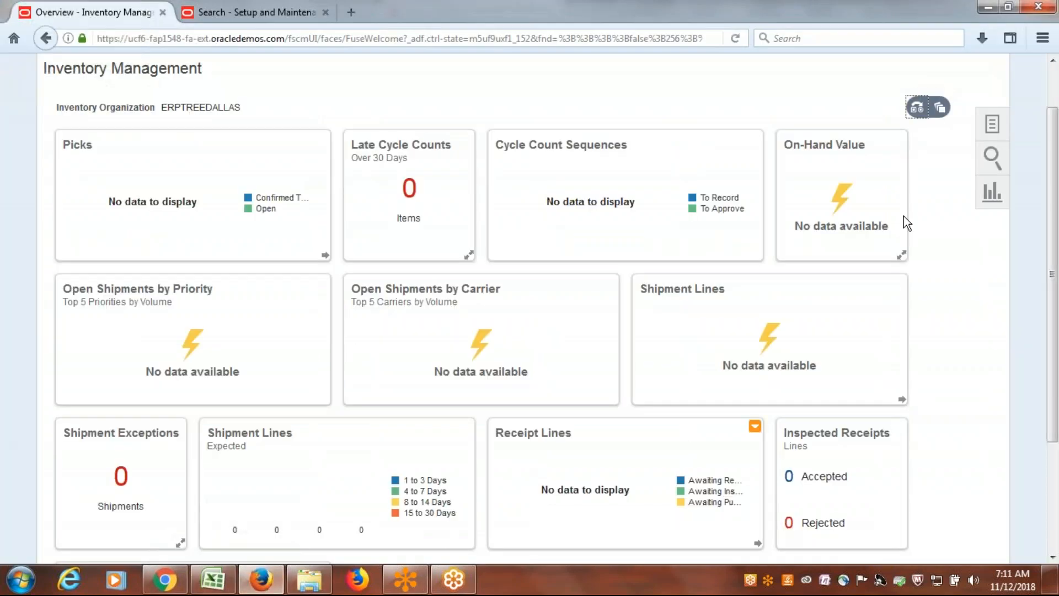
left_click(1003, 128)
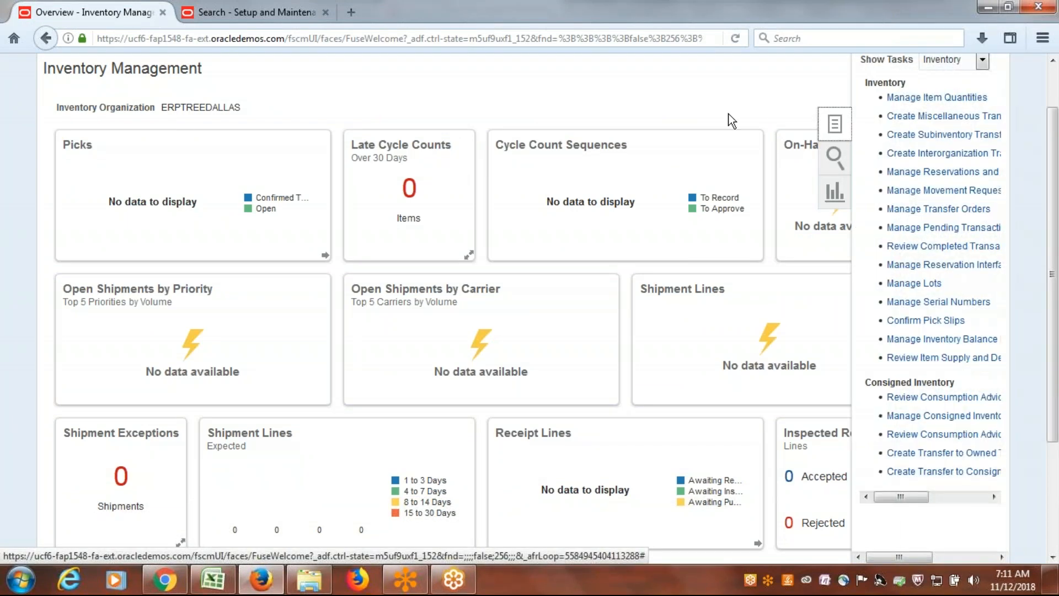
left_click(927, 117)
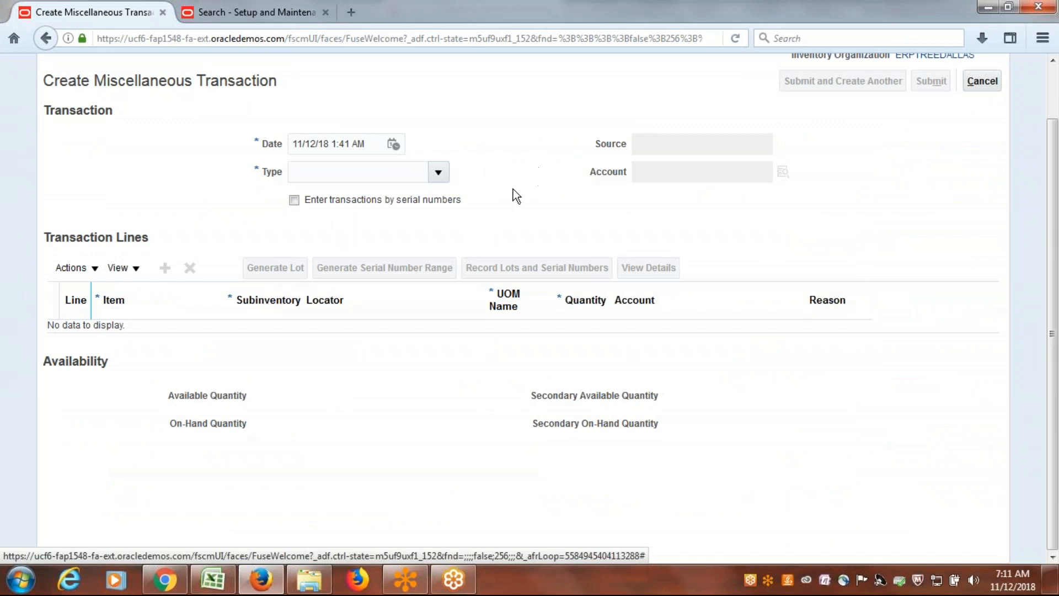
left_click(436, 171)
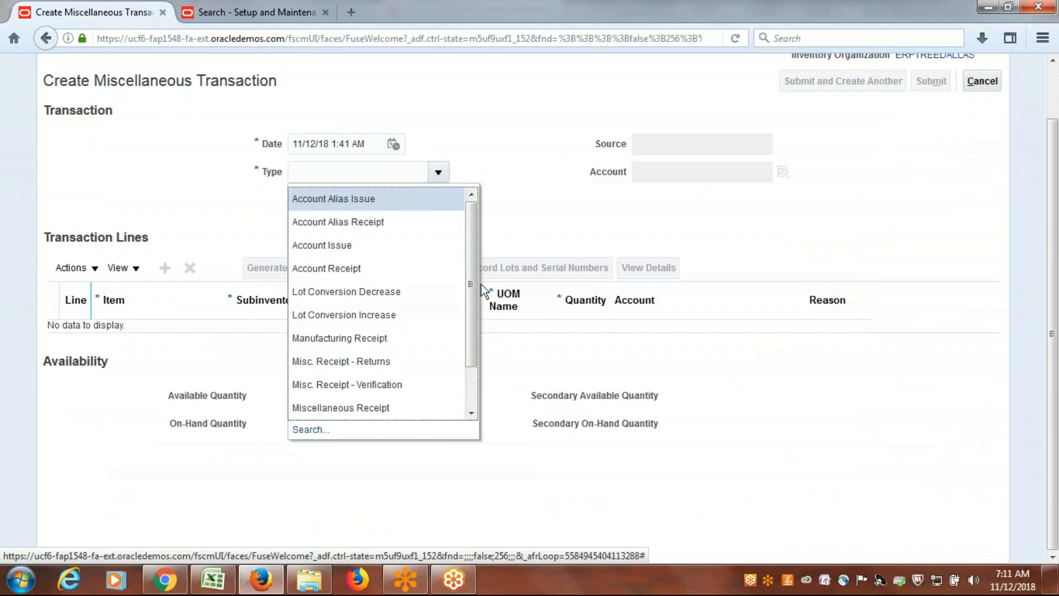
left_click_drag(474, 269, 473, 310)
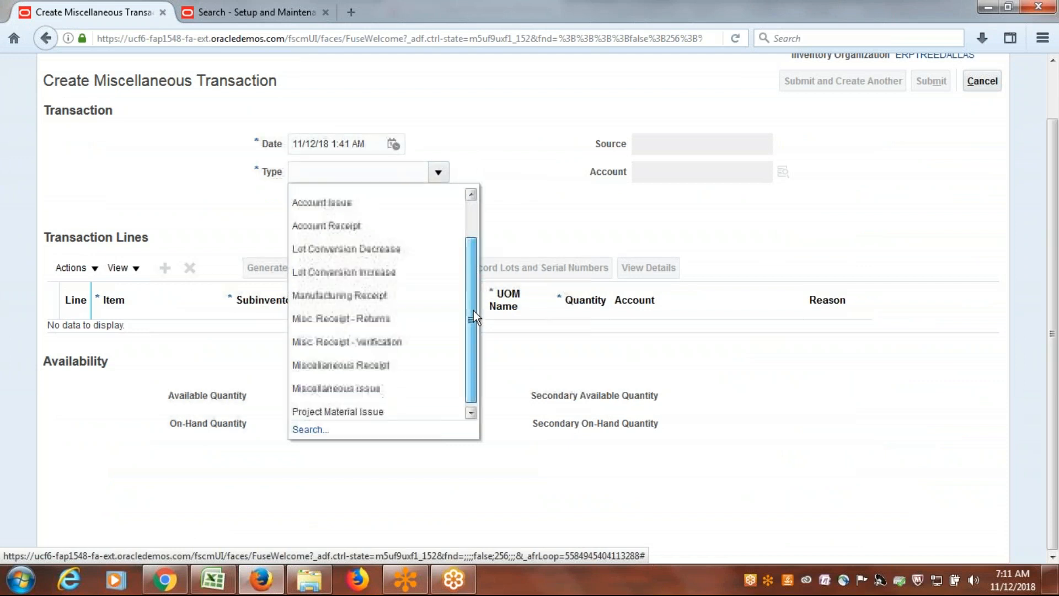
left_click(356, 383)
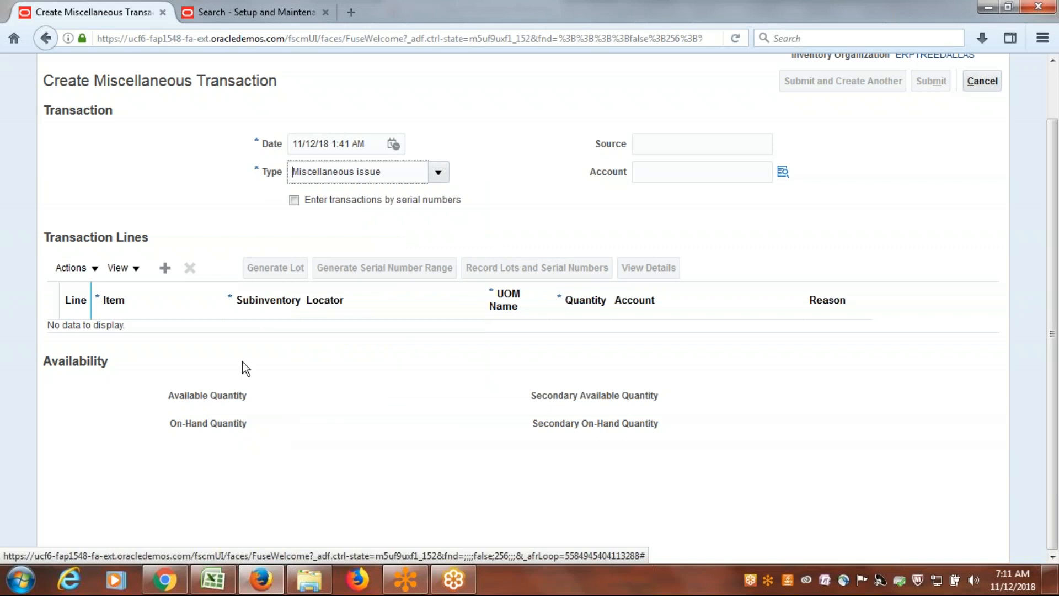
Add a transaction line and start an item search with ER as the item criterion
left_click(164, 270)
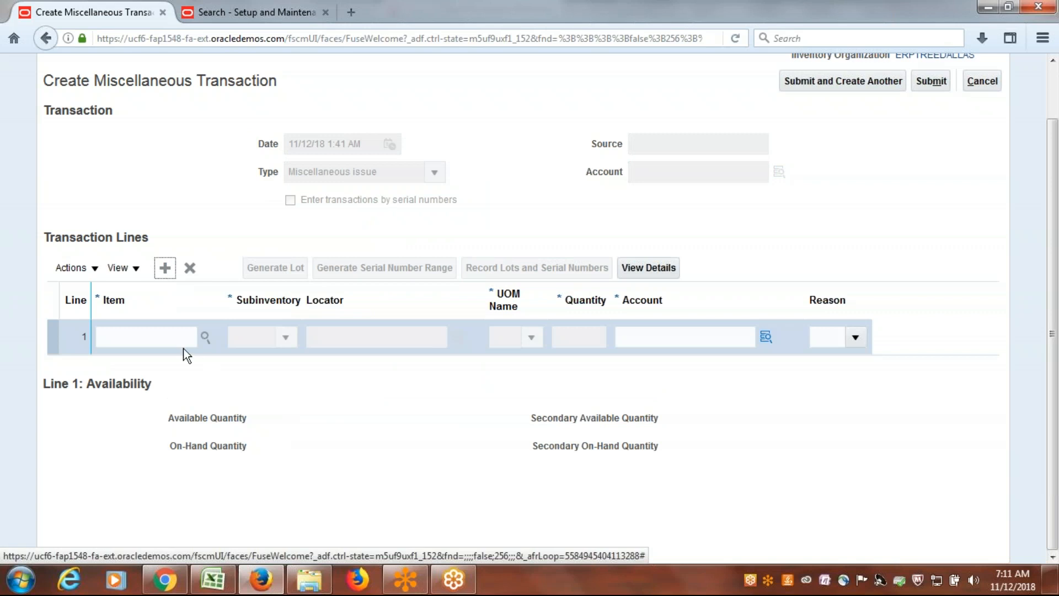
left_click(157, 338)
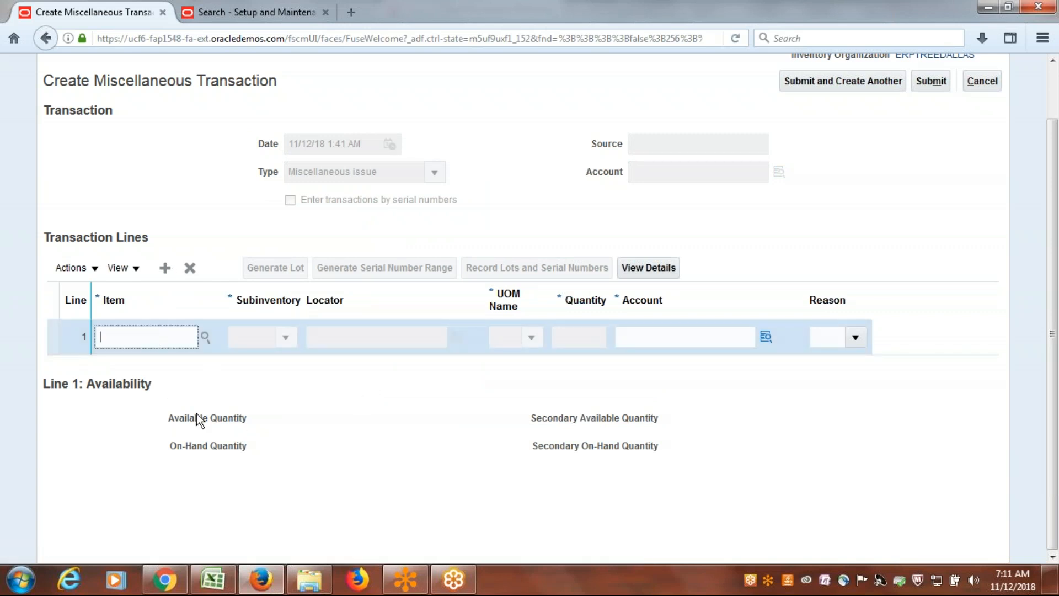
left_click(204, 338)
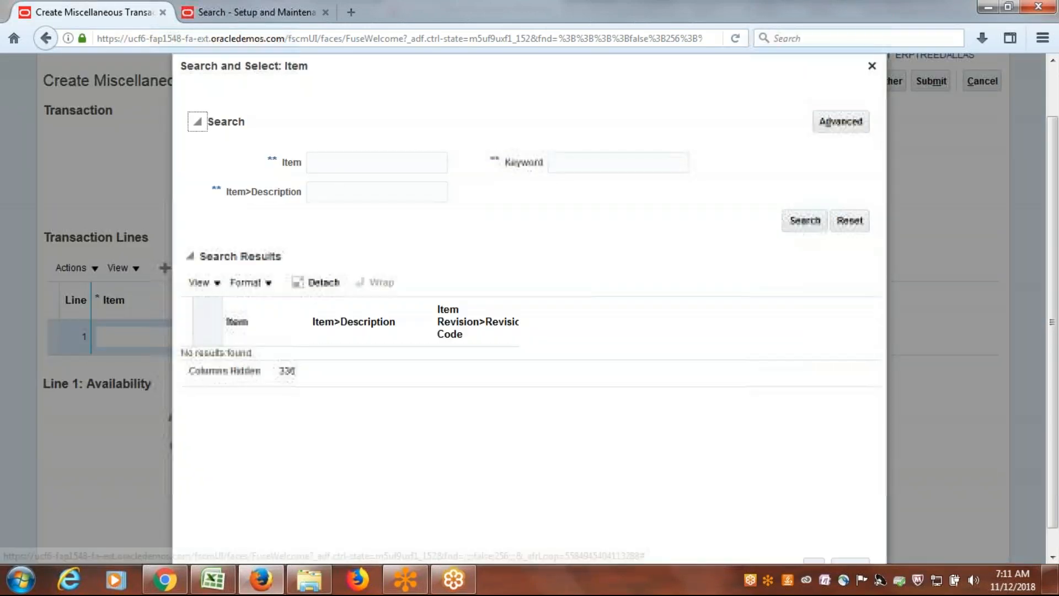
left_click(340, 163)
type("ER")
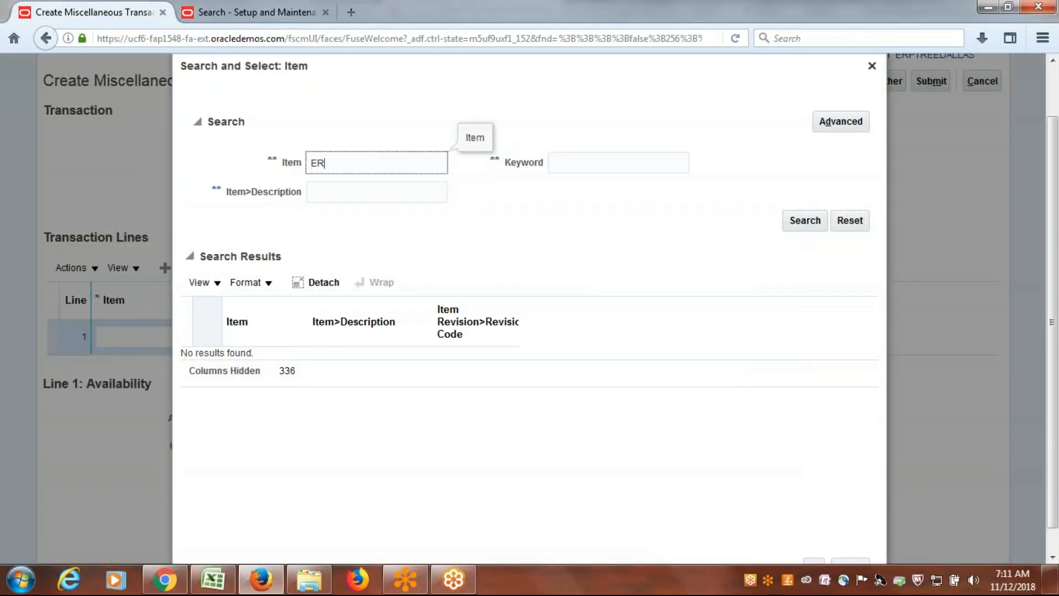
Search the items for "ERP" and select ERP1001 (Macbook) as the item on transaction line 1
type("P")
left_click(805, 221)
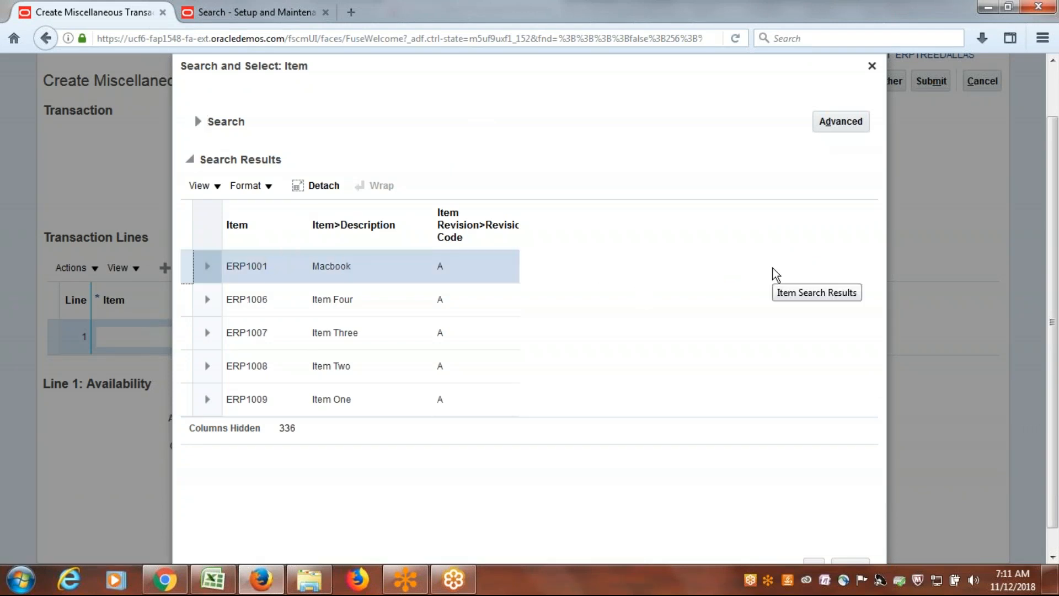
scroll(772, 268, "down", 1)
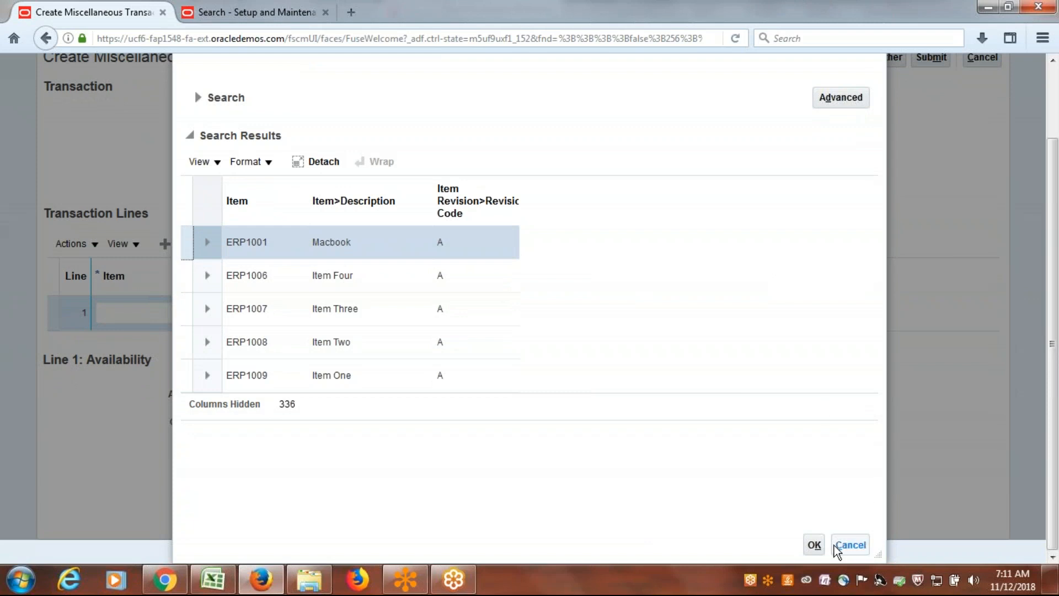
left_click(815, 545)
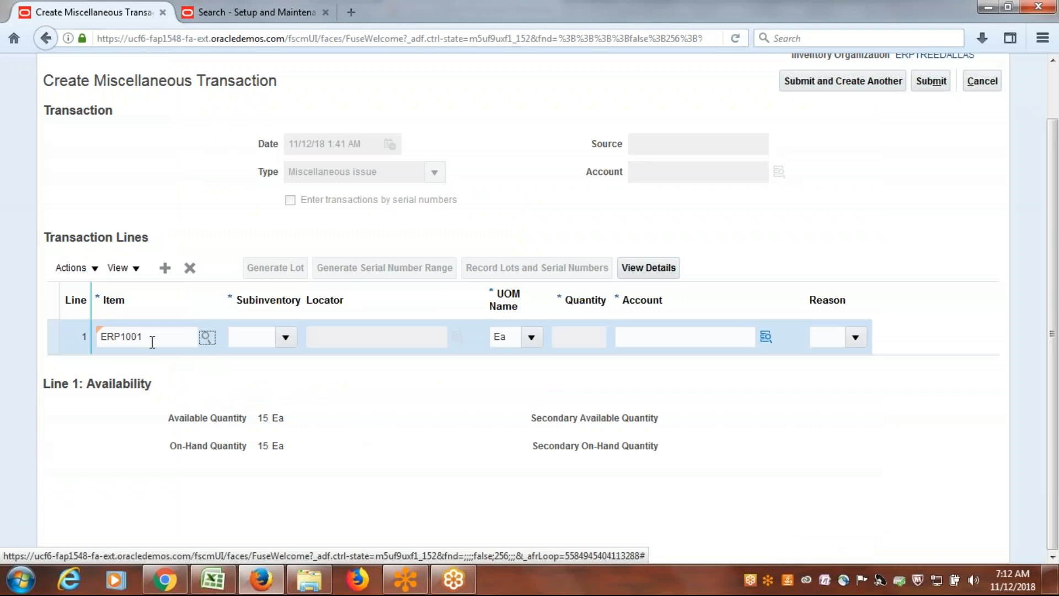
left_click(942, 80)
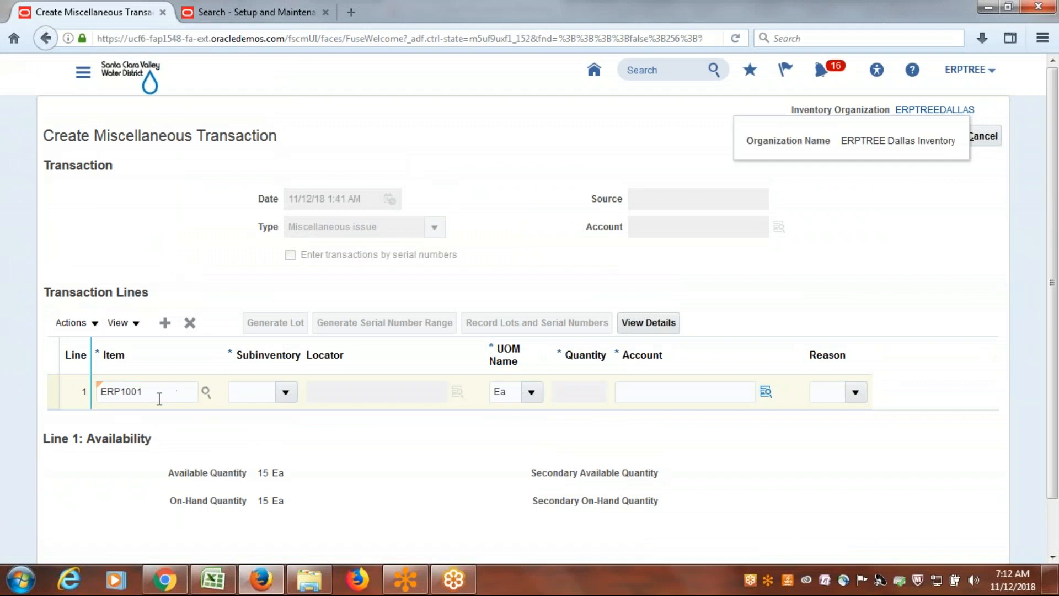
left_click_drag(159, 396, 74, 397)
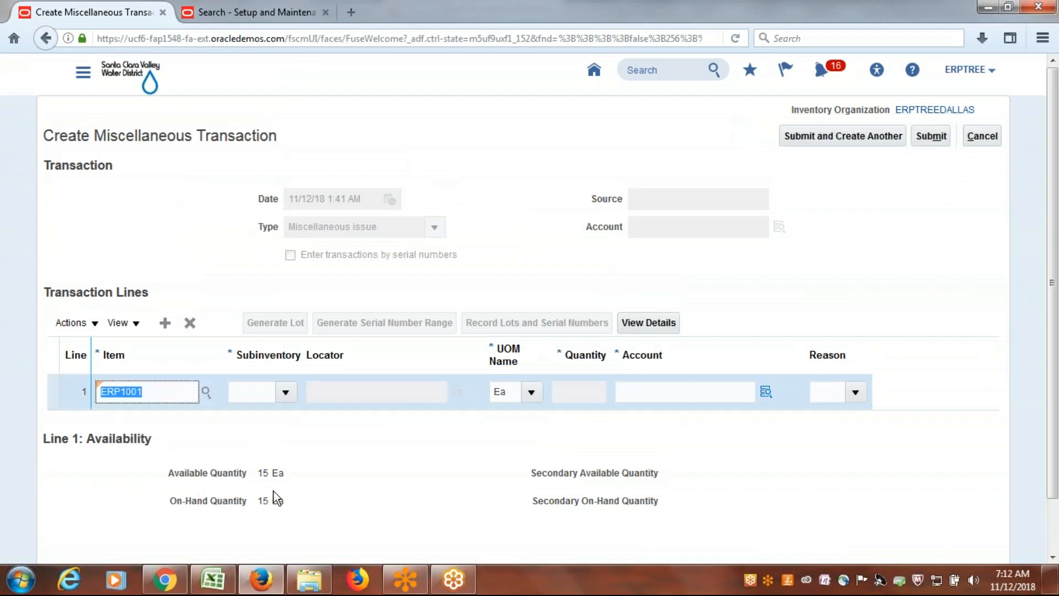
left_click(296, 446)
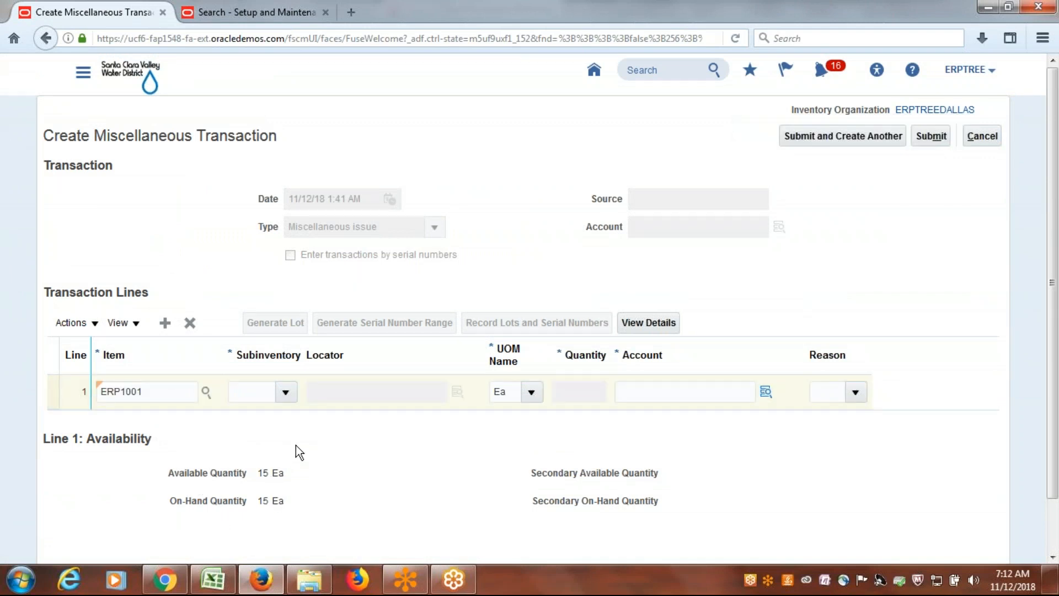
Compare the item's availability in the MacBook and iPhone subinventories, and set the line's subinventory to MacBook
left_click(285, 392)
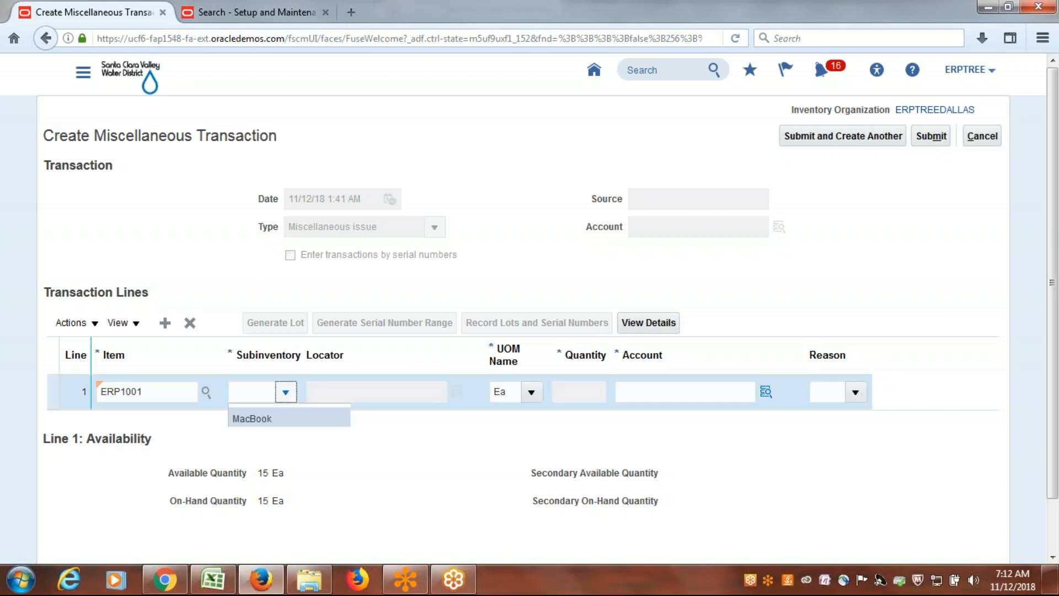
left_click(271, 418)
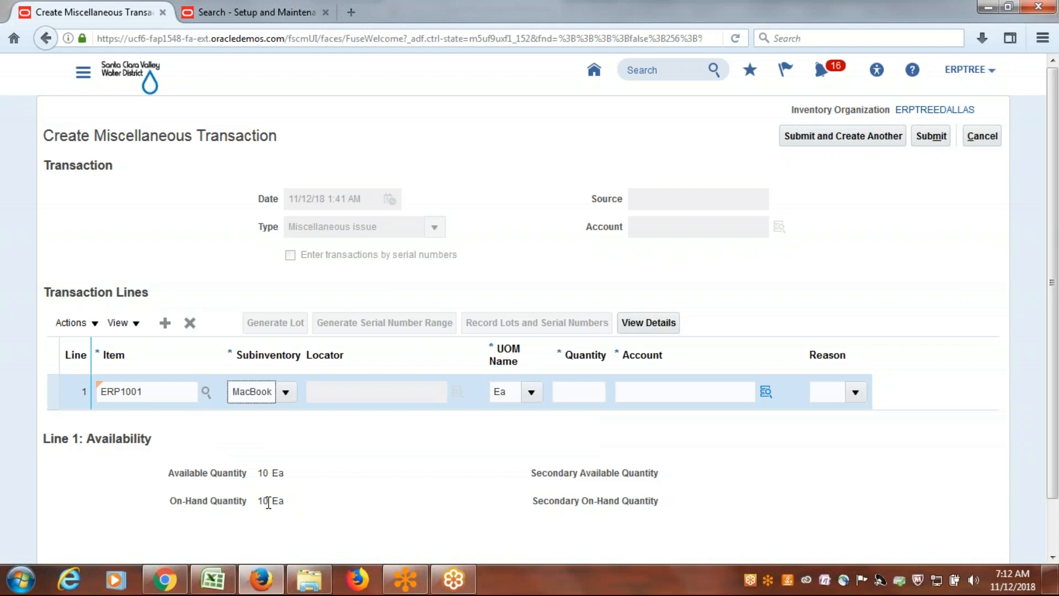
left_click(284, 391)
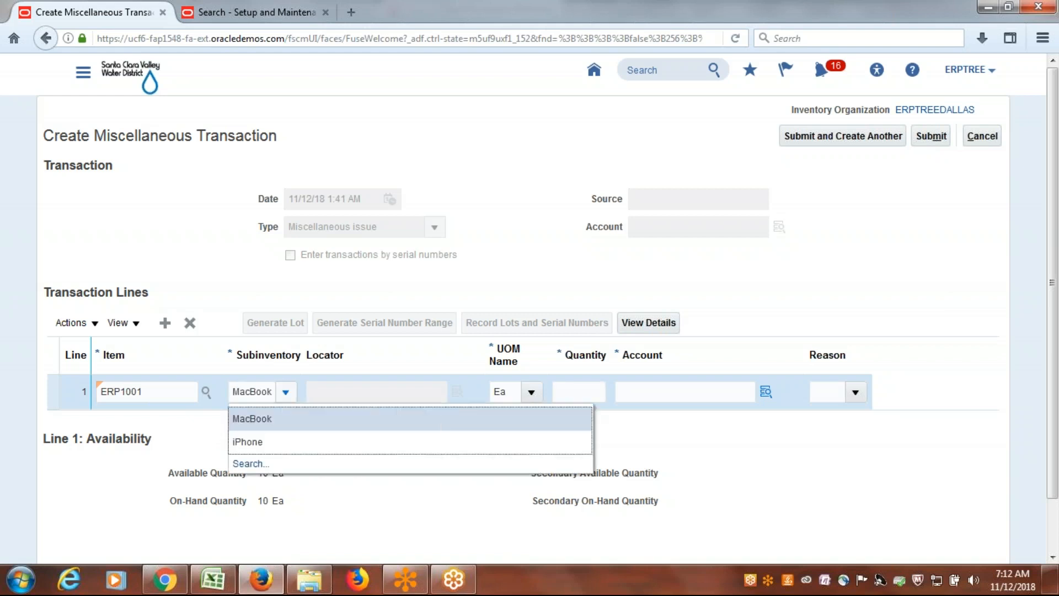
left_click(267, 445)
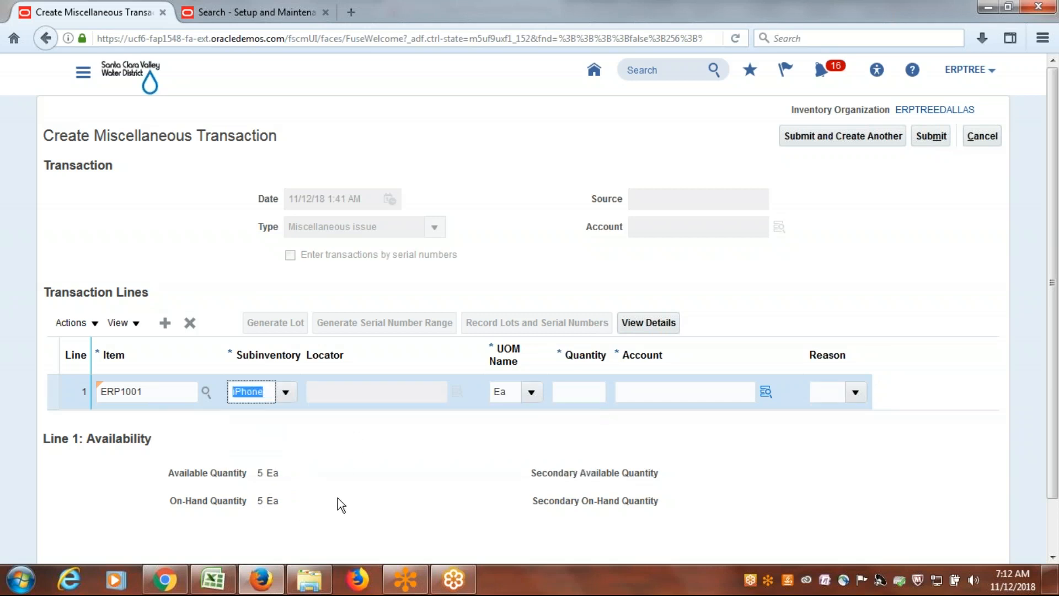
left_click(286, 392)
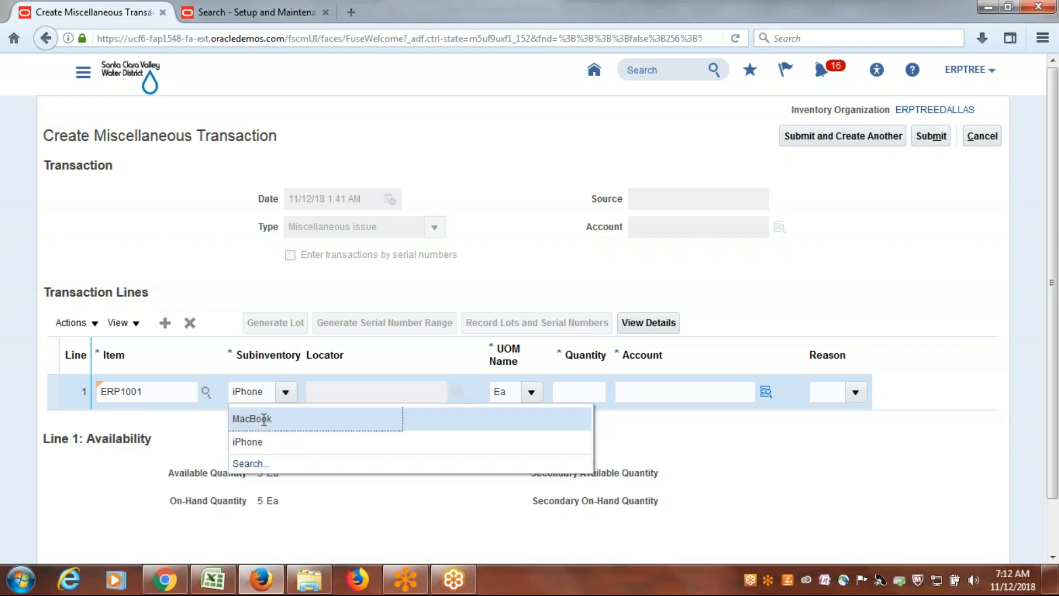
left_click(256, 416)
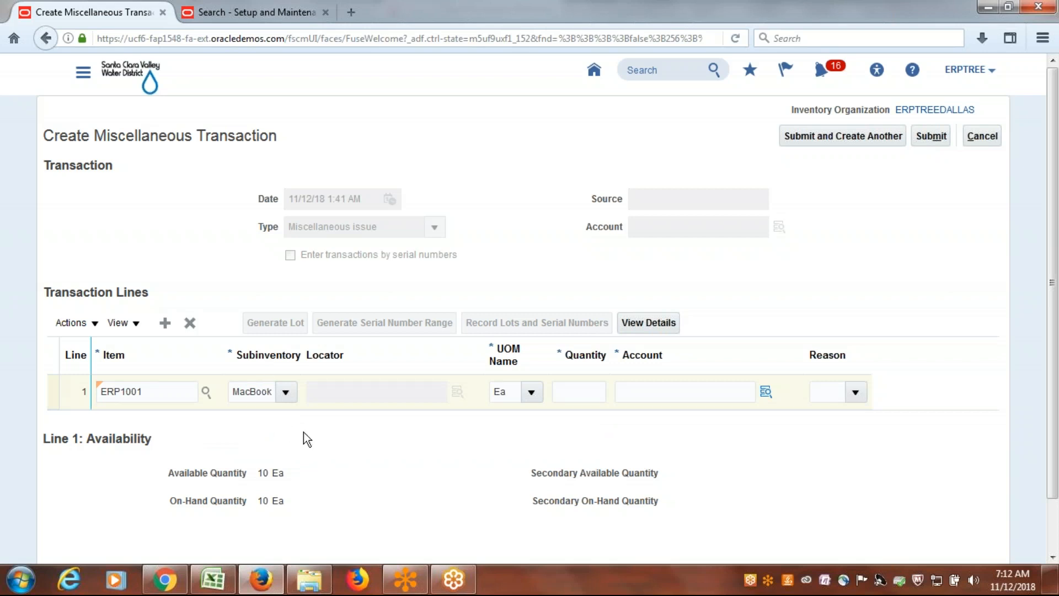
Set the quantity to issue on transaction line 1 to 5
left_click(575, 388)
type("5")
key("Tab")
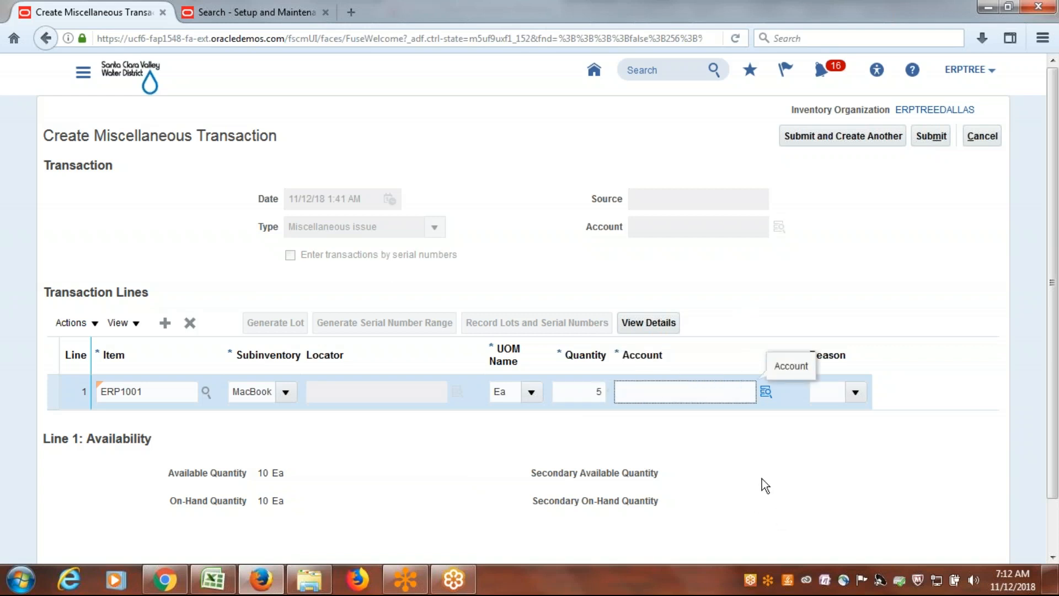
Start the account combination for line 1 with Company 1000 (ERPTREE Consulting) and Department 1000 (Finance)
left_click(766, 392)
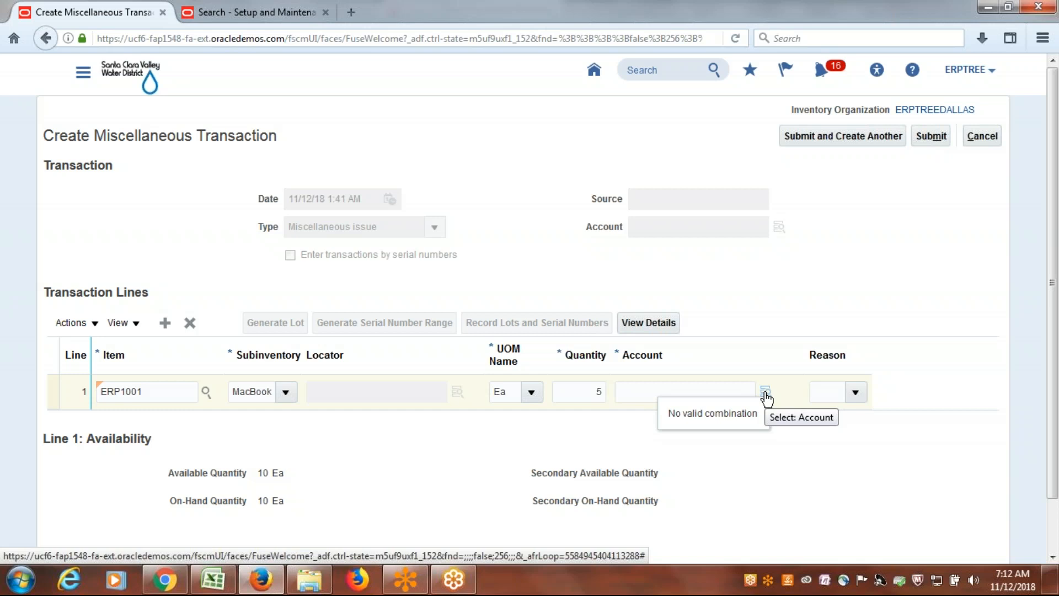
left_click(765, 392)
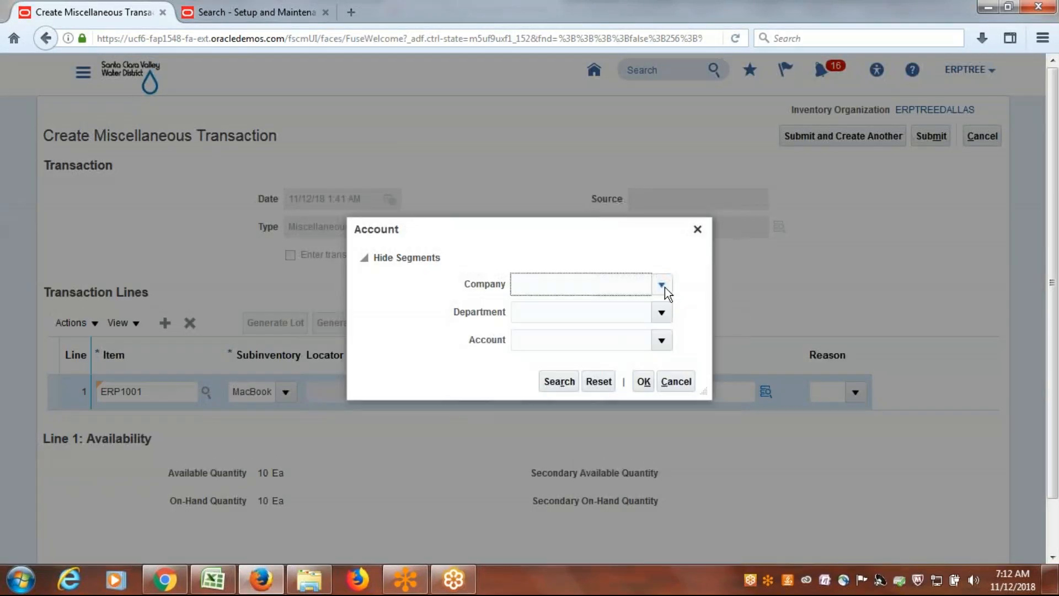
left_click(637, 310)
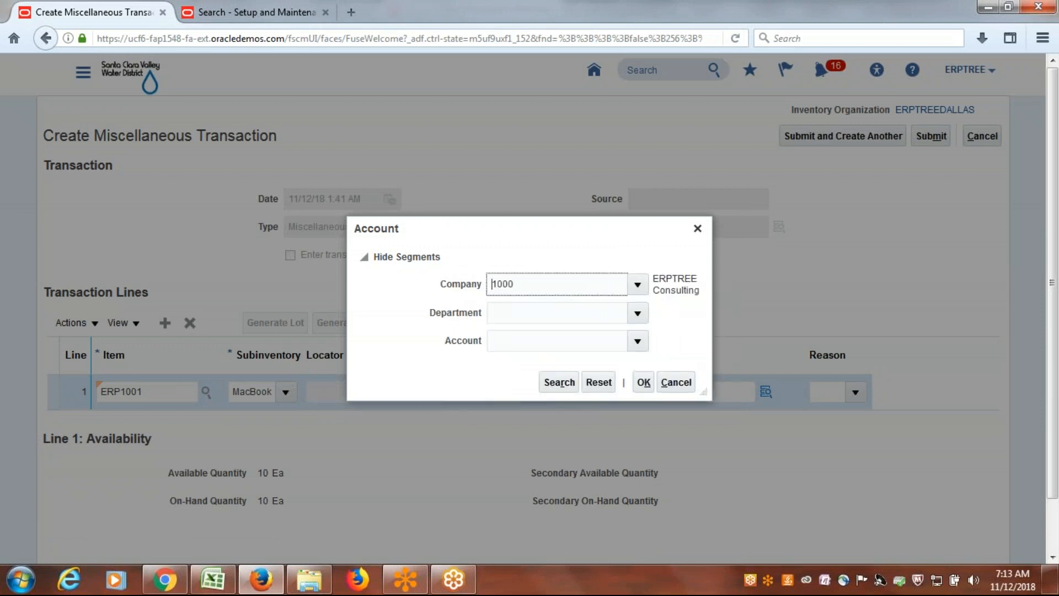
left_click(638, 314)
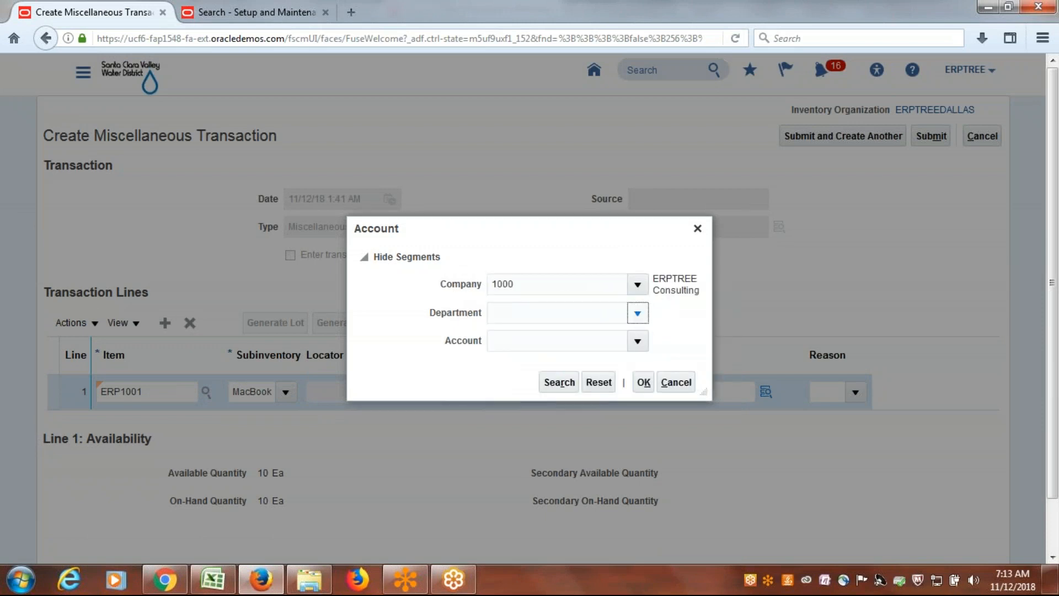
left_click(549, 343)
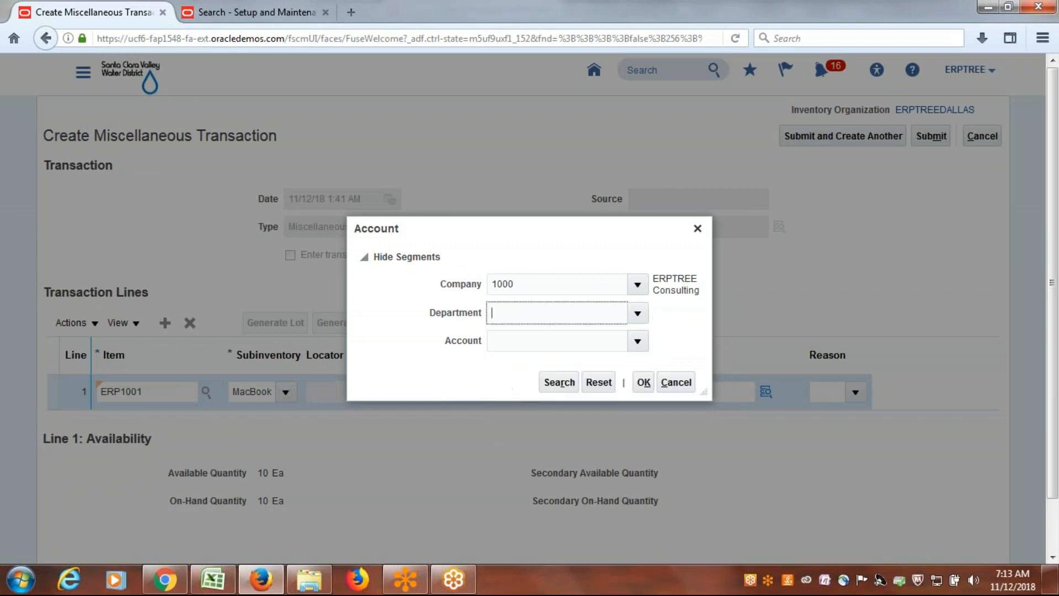
Look up 14110 (Inventory Material Value) for the Account segment, confirm the combination, and submit the miscellaneous issue
left_click(638, 342)
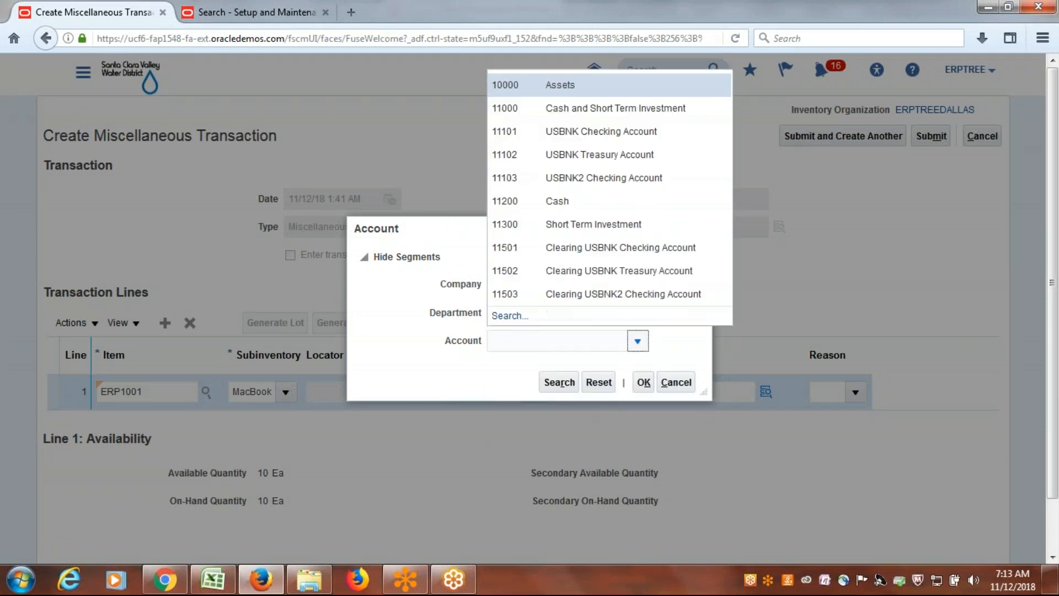
left_click(517, 315)
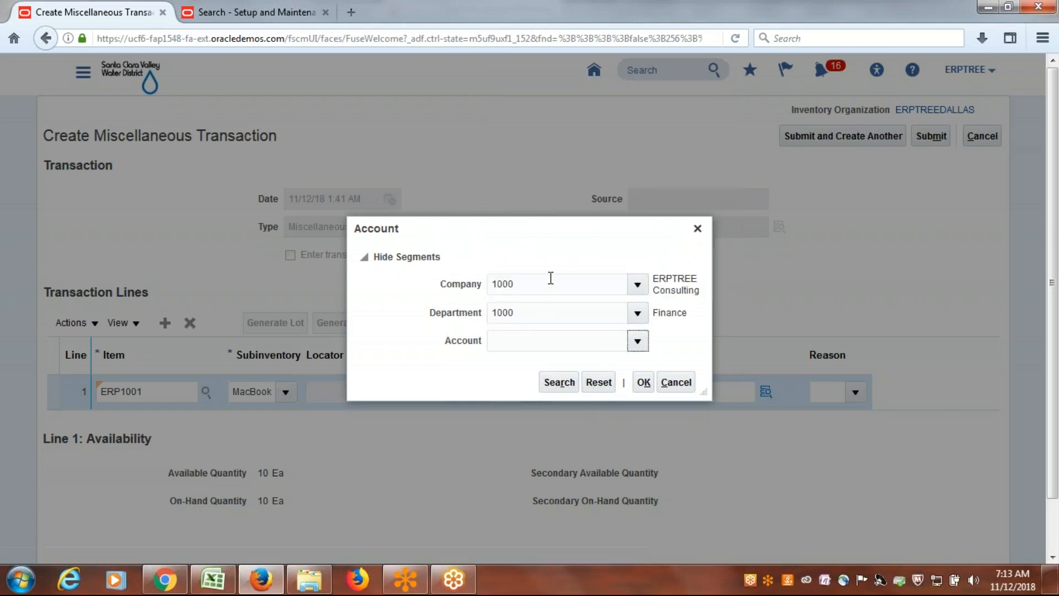
left_click(508, 294)
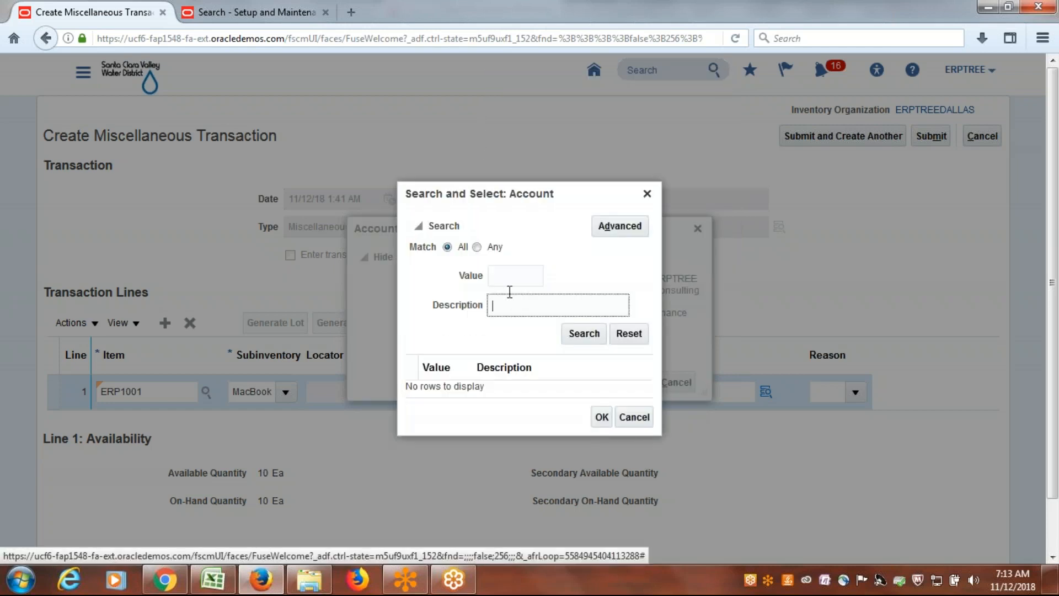
left_click(504, 274)
type("14110")
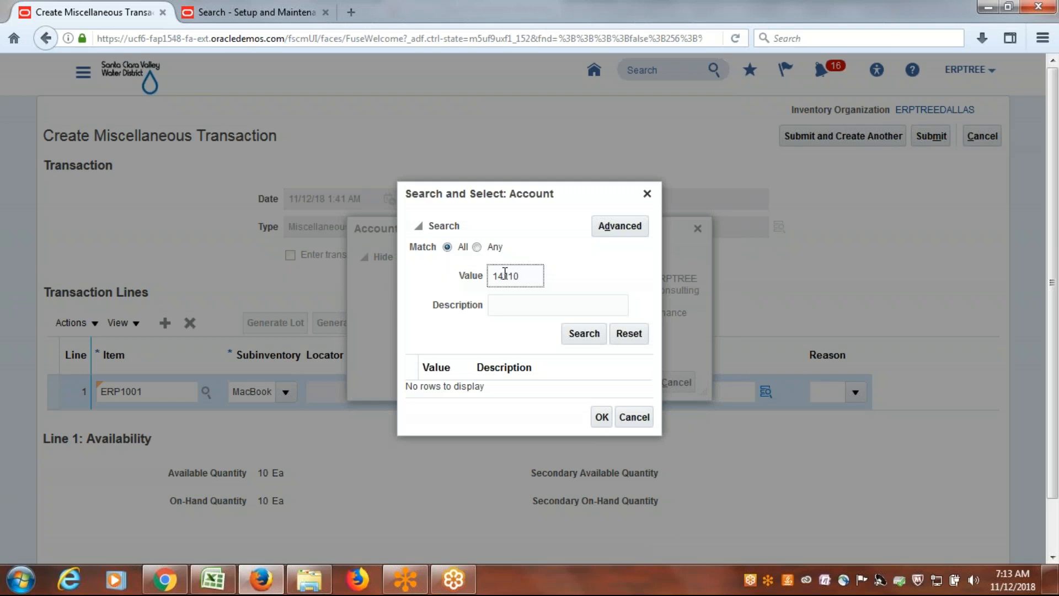
left_click(580, 338)
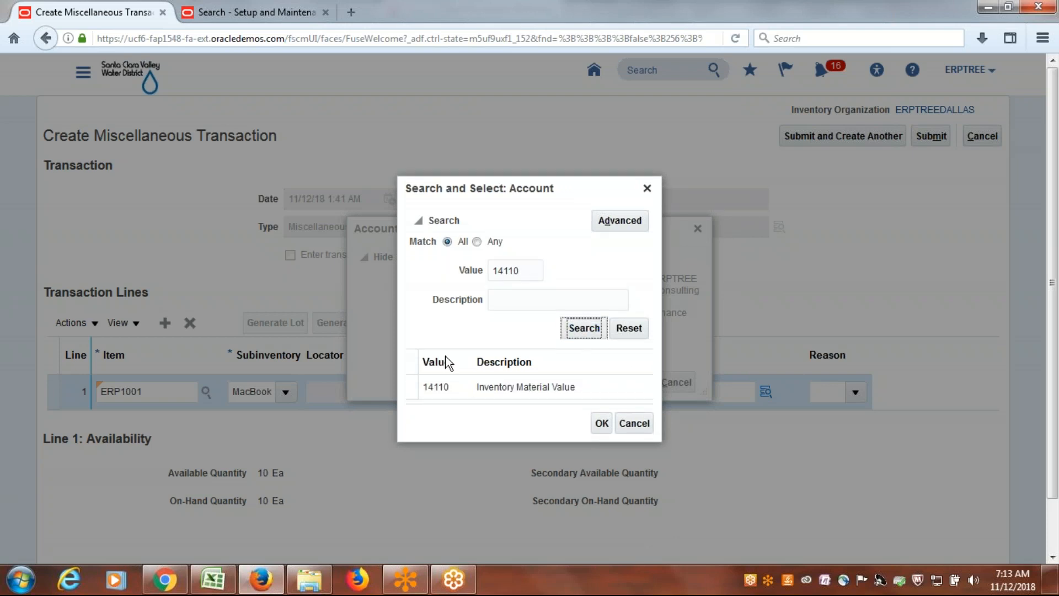
left_click(502, 388)
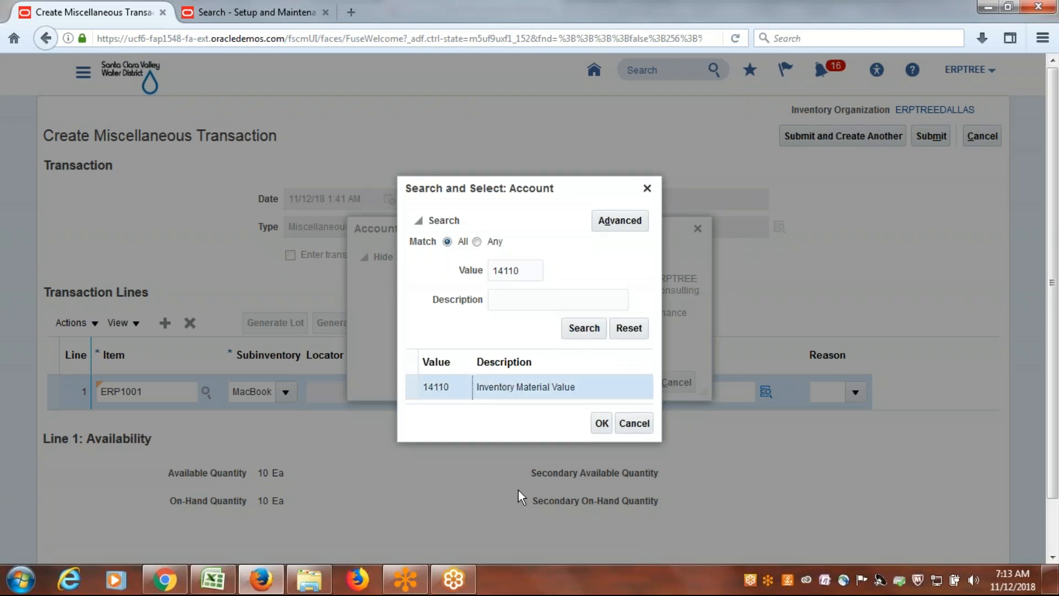
left_click(601, 423)
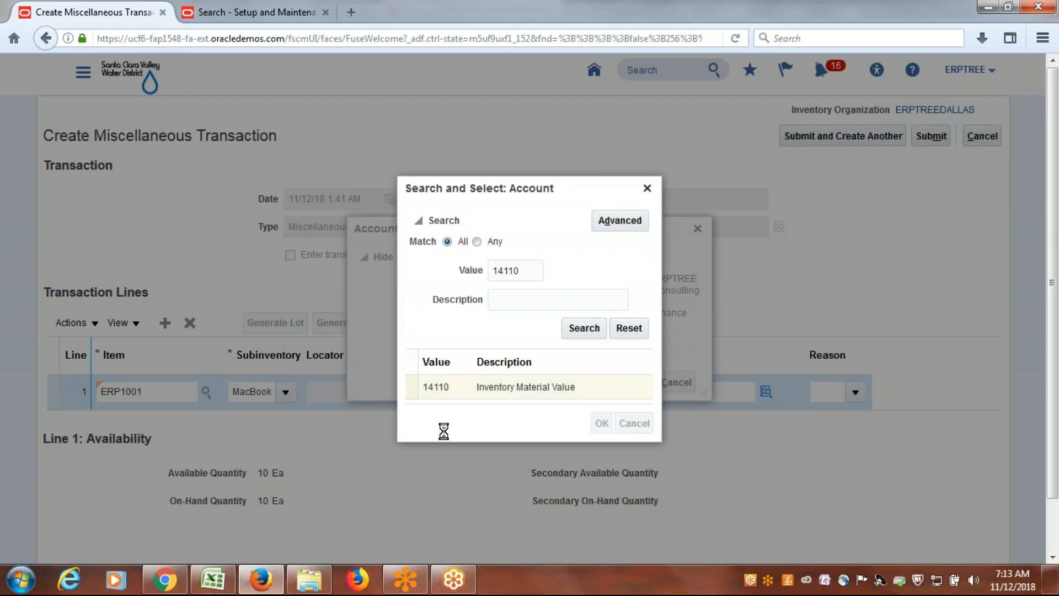
left_click(643, 389)
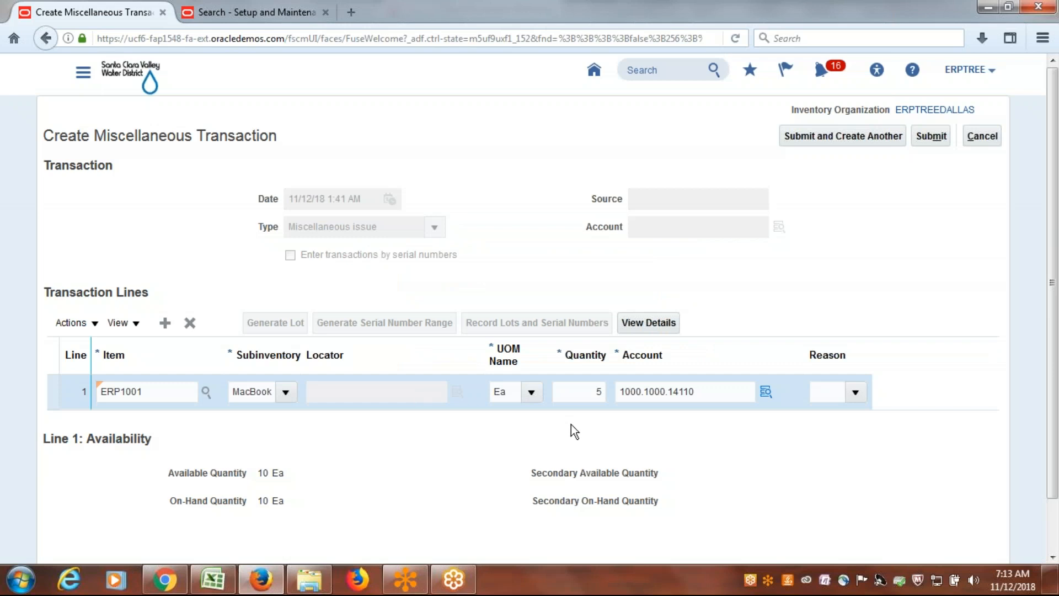
left_click(929, 136)
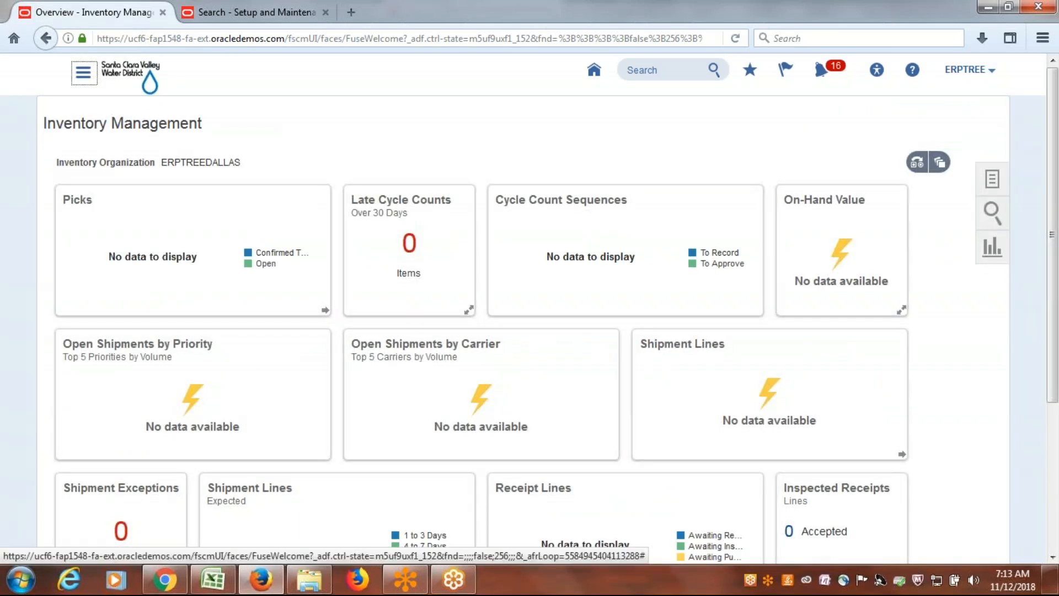
Review the on-hand quantities of item ERP1001 by subinventory in Manage Item Quantities for organization ERPTREEDALLAS
left_click(991, 179)
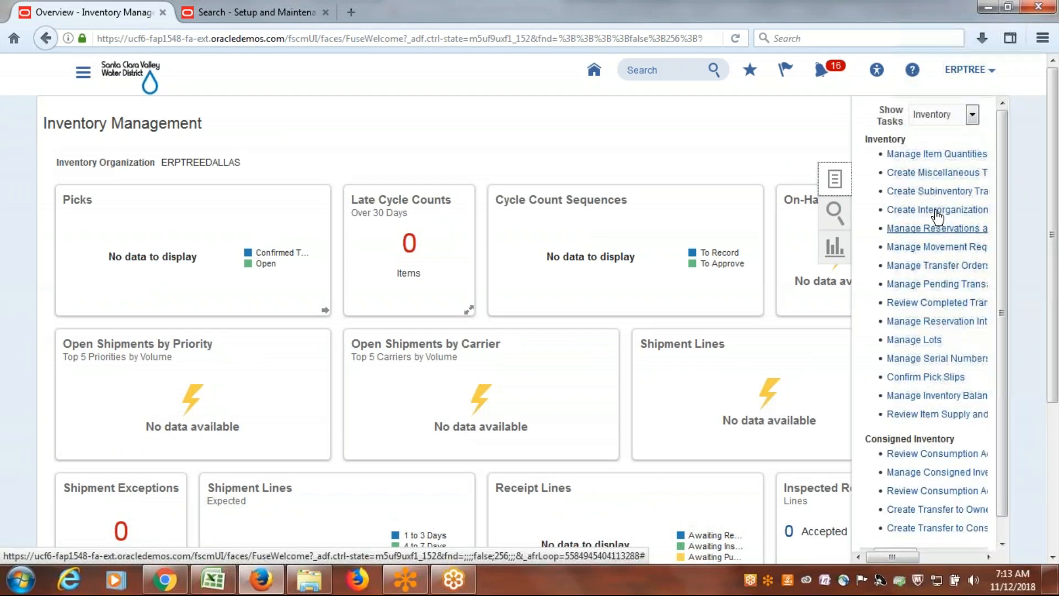
left_click(934, 157)
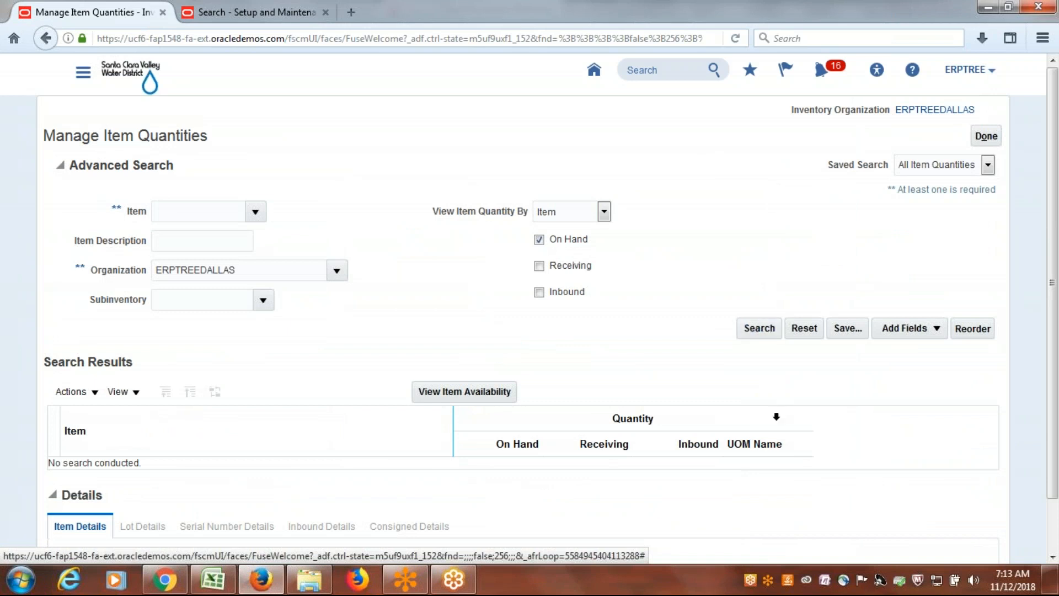
left_click(756, 331)
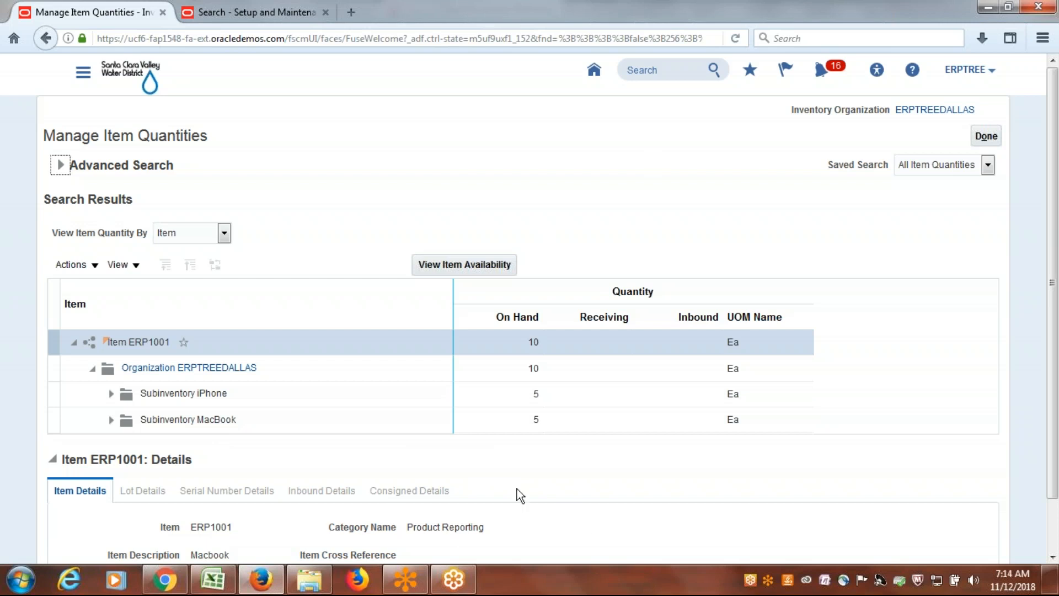
left_click(986, 136)
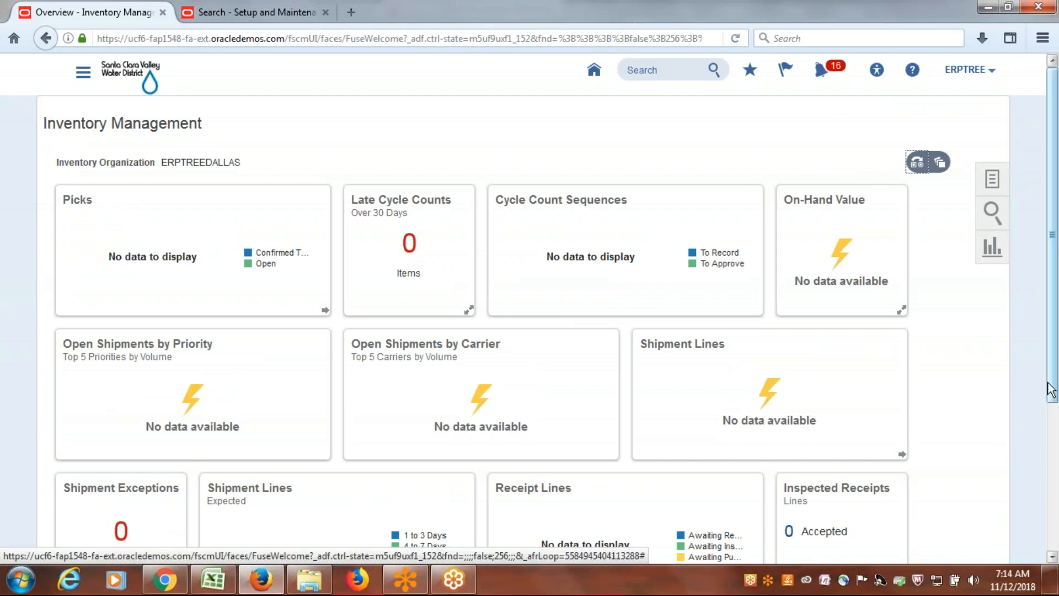
Open Manage Inventory Transaction Sources and Types in Setup and Maintenance and display the Inventory source's transaction types
left_click(278, 8)
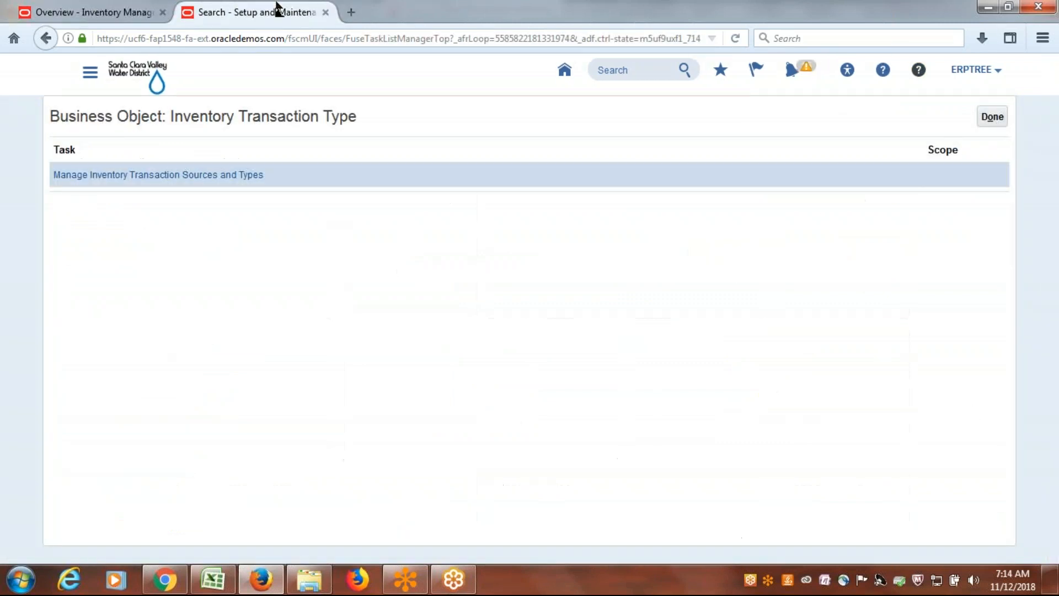
left_click(220, 177)
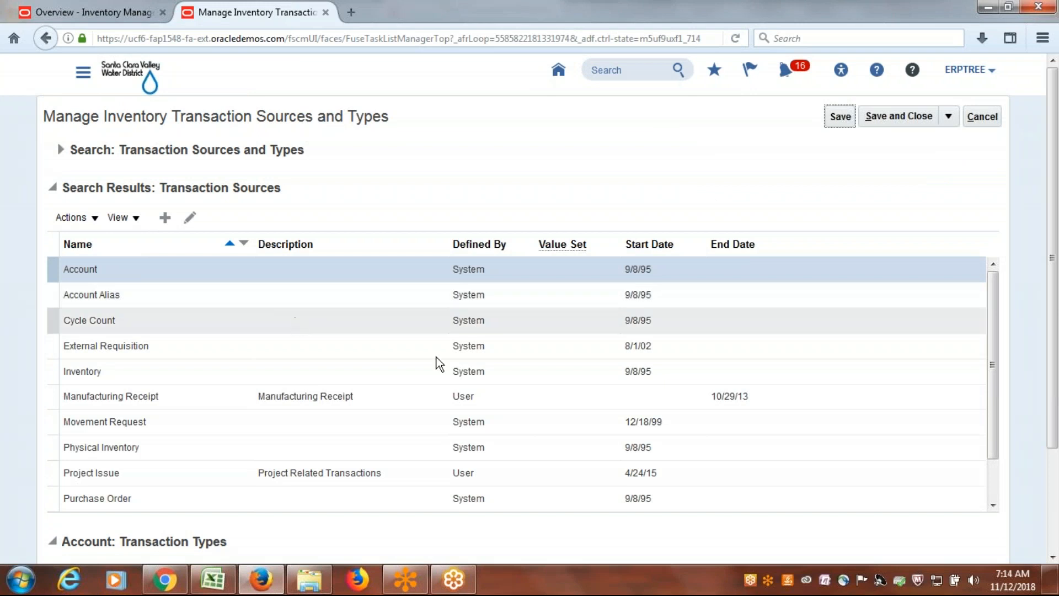
scroll(105, 302, "down", 2)
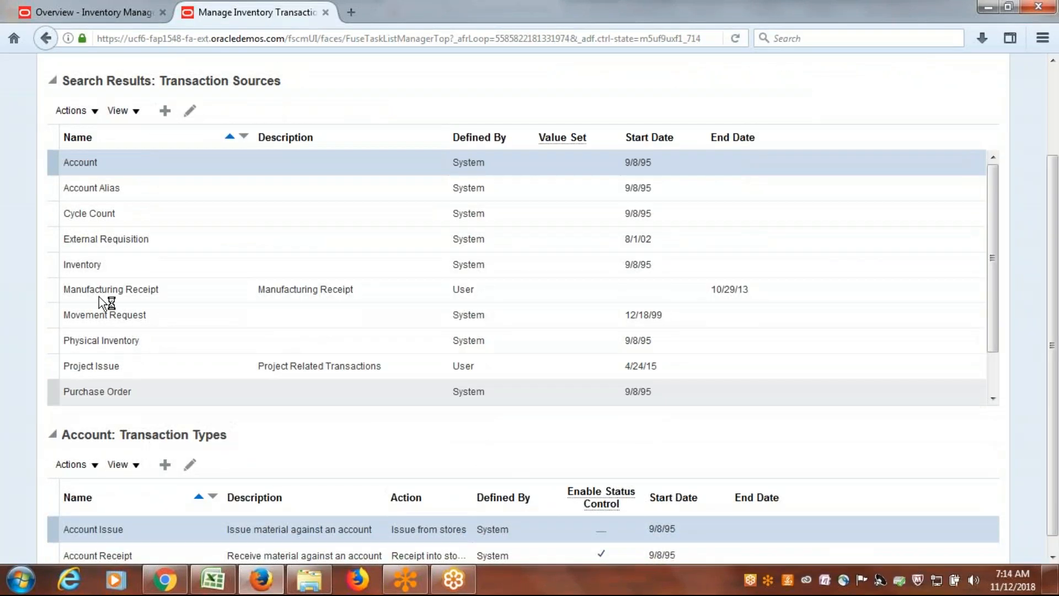
left_click(87, 264)
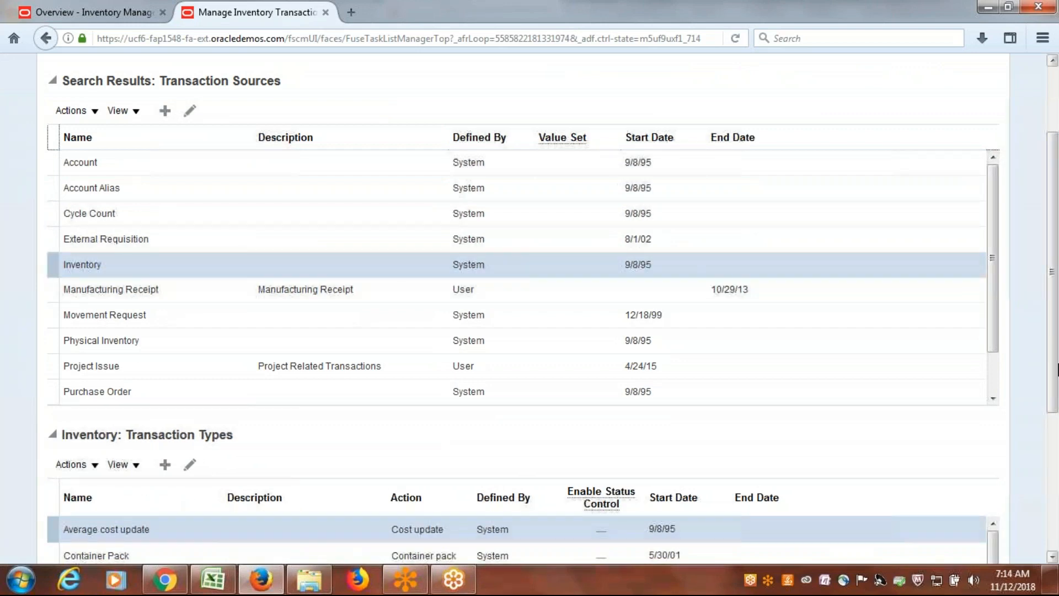
Start a new transaction type under the Inventory source with name and description Misc. Issue - Projects
left_click_drag(1057, 360, 1057, 500)
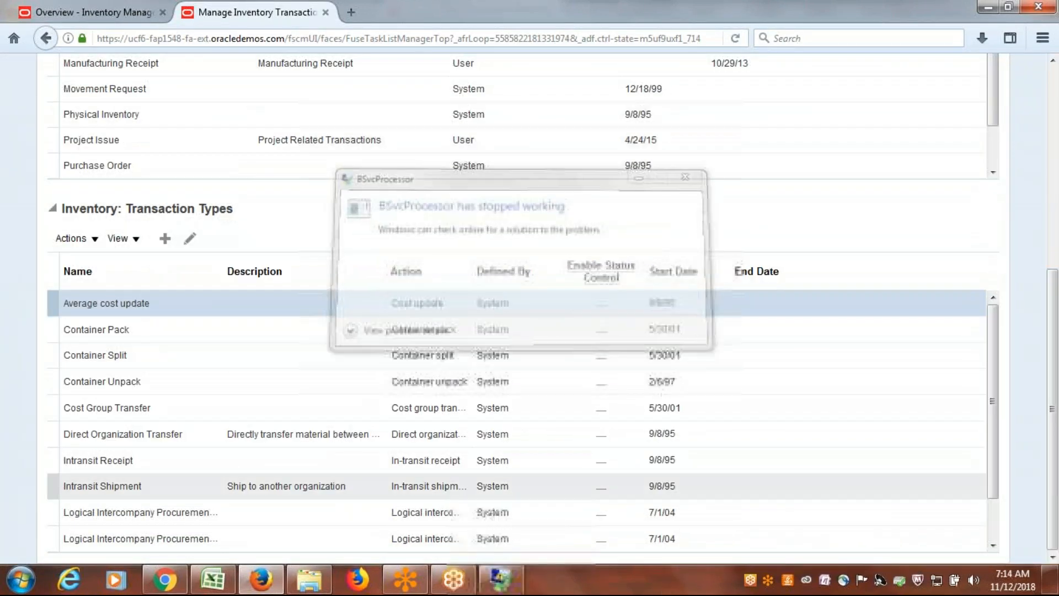
left_click(165, 238)
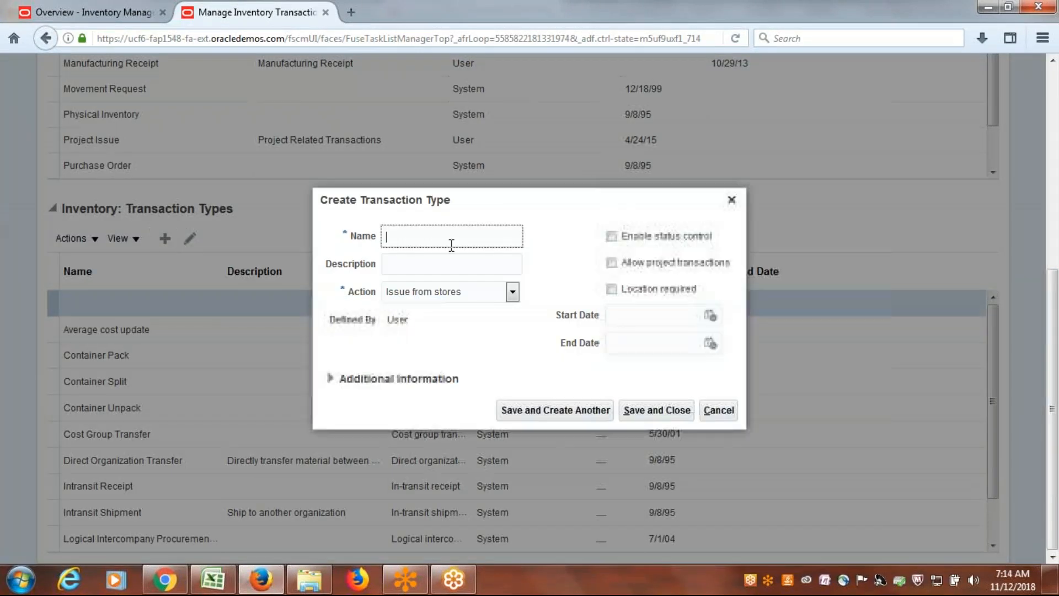
type("m")
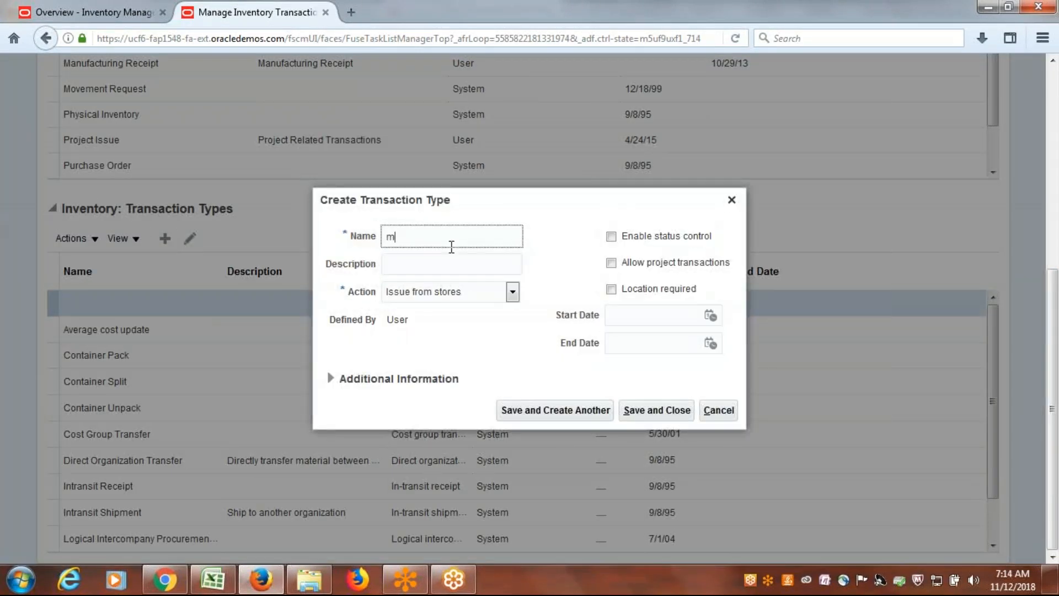
key("BackSpace")
type("Misc. Issue - Projects")
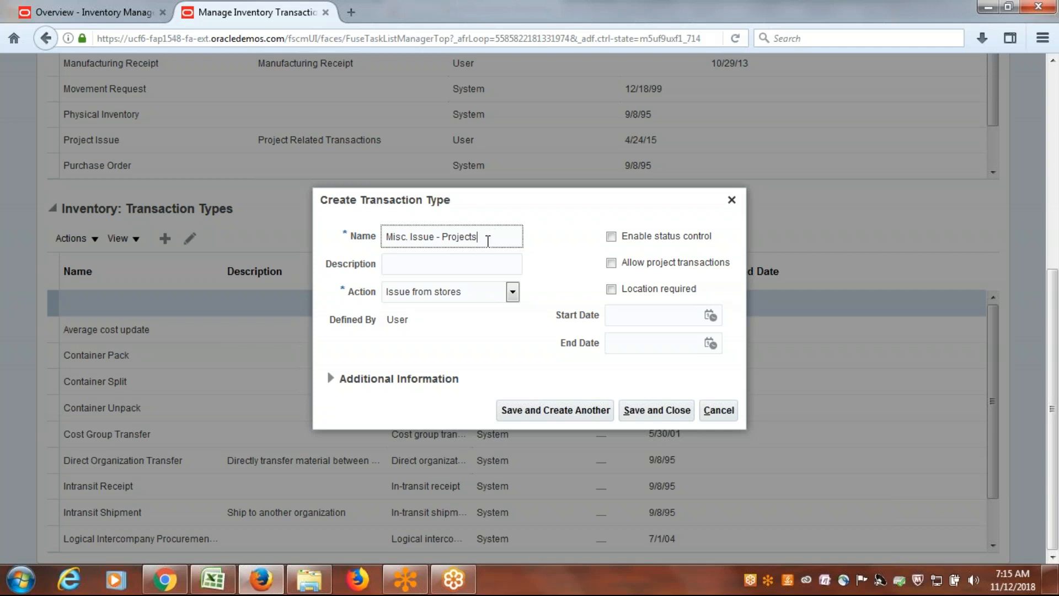
left_click_drag(488, 238, 295, 241)
key("ctrl+c")
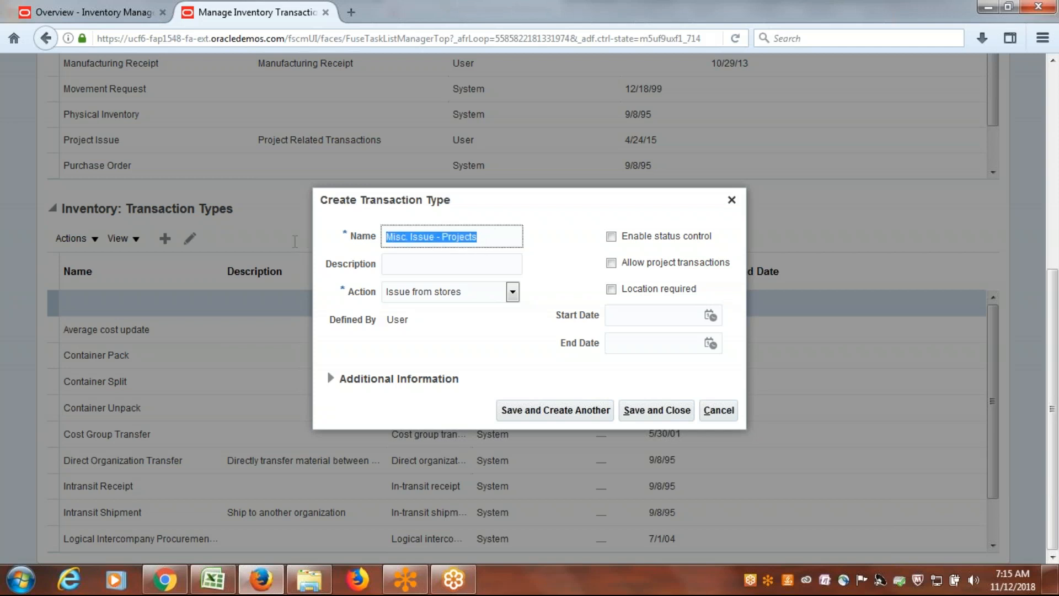
left_click(437, 261)
key("ctrl+v")
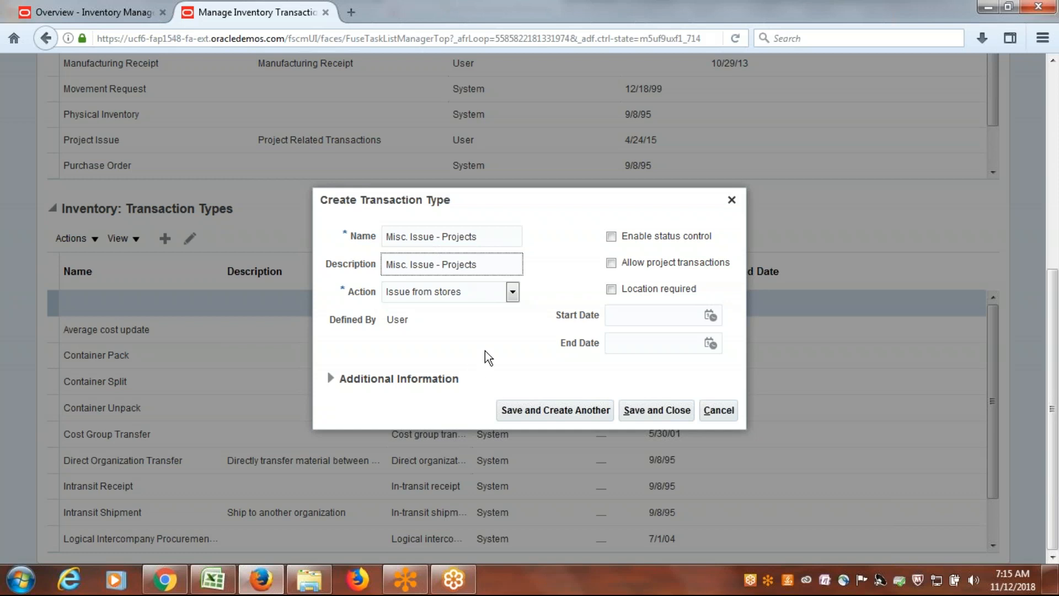
Choose the action Issue from stores, enable status control, allow project transactions, and save and close the transaction type
left_click(513, 292)
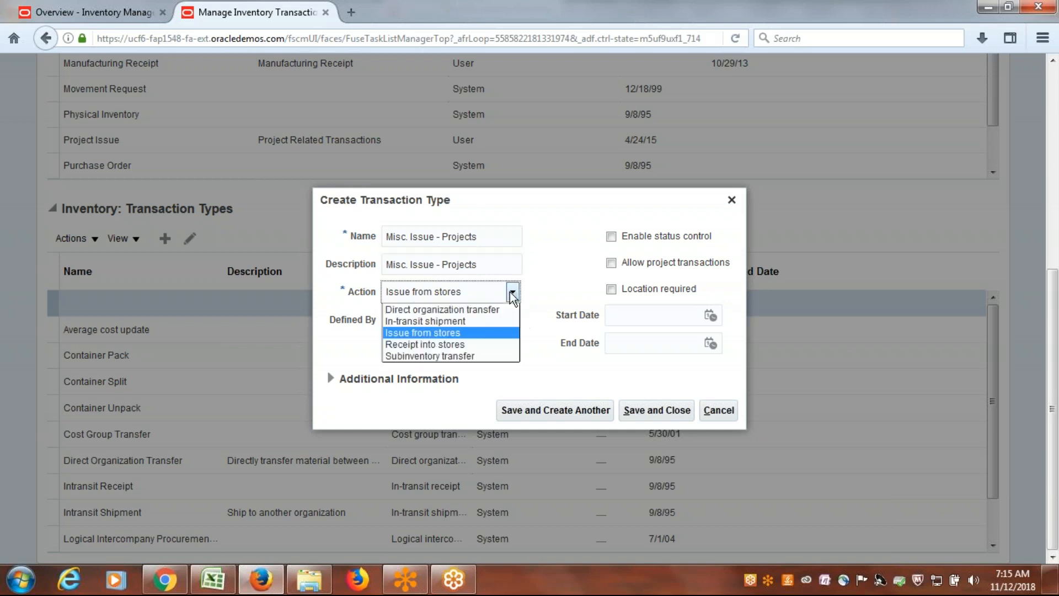
left_click(468, 335)
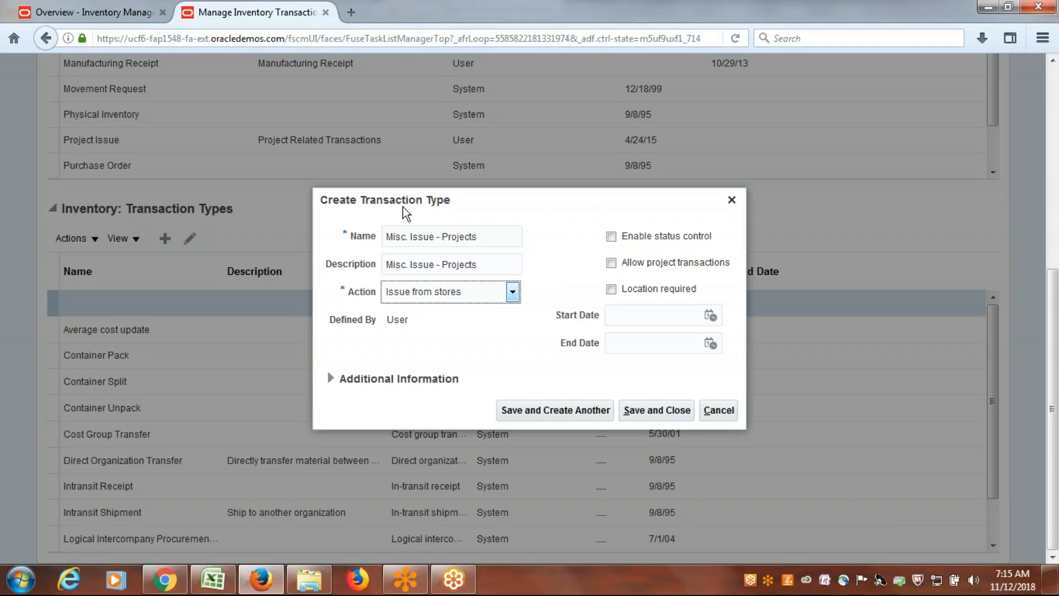
left_click(611, 236)
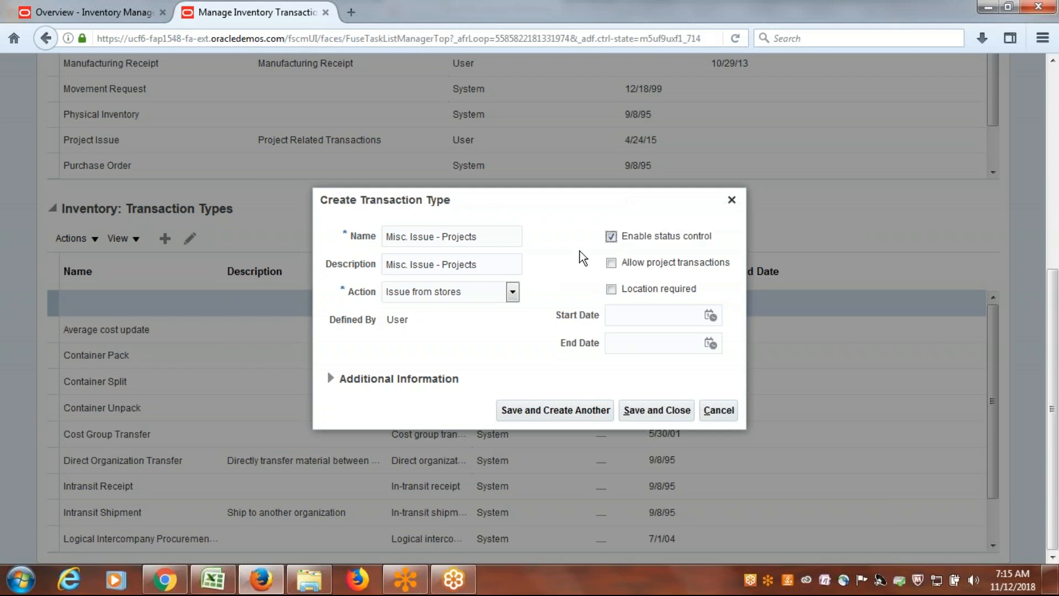
left_click(612, 263)
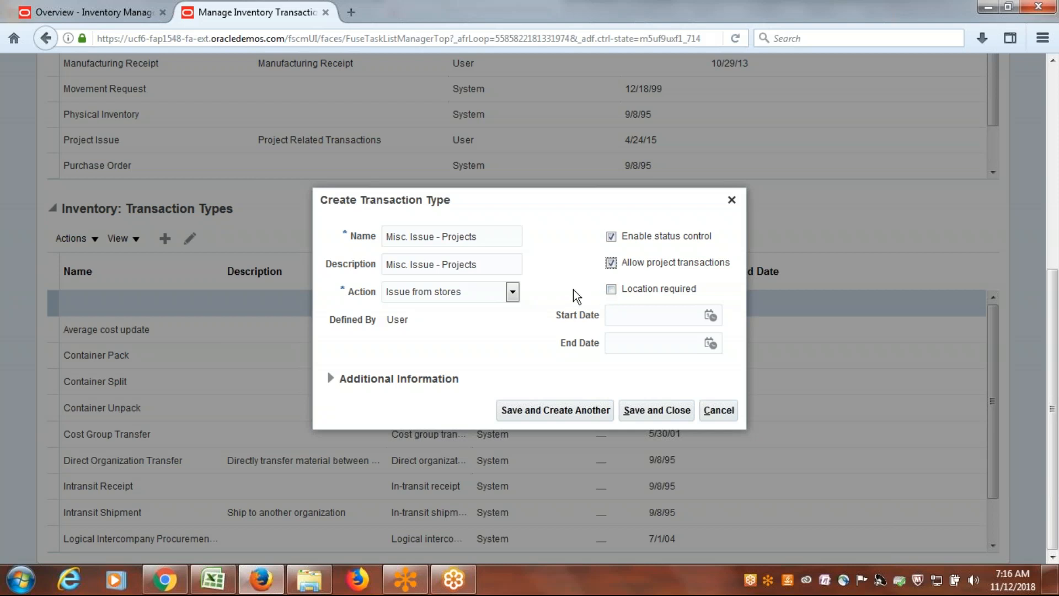
left_click(663, 421)
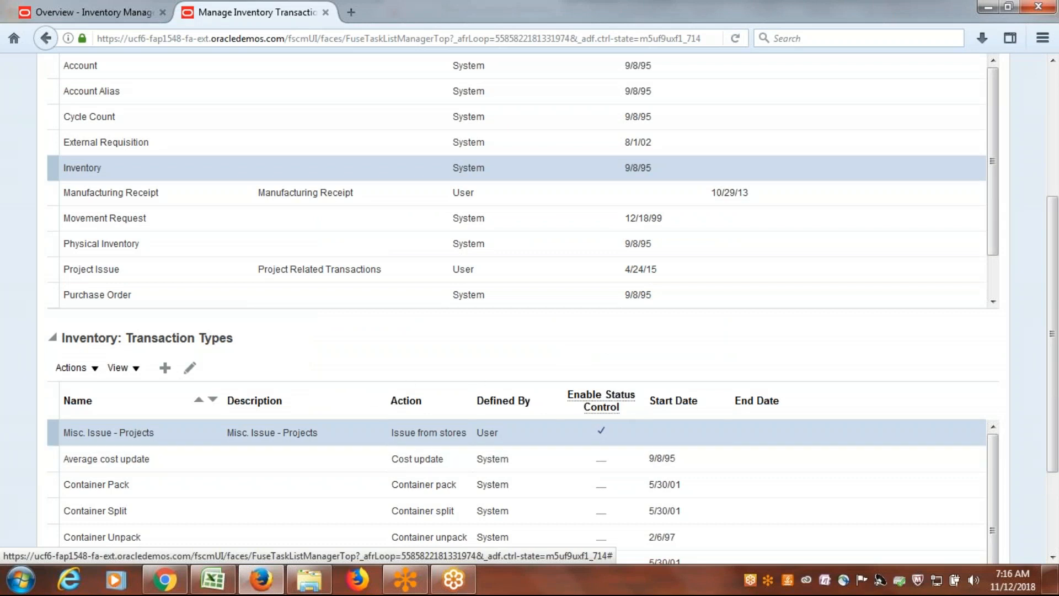
Start another Inventory transaction type and name it Misc. Issue - Finance Dept
left_click(164, 367)
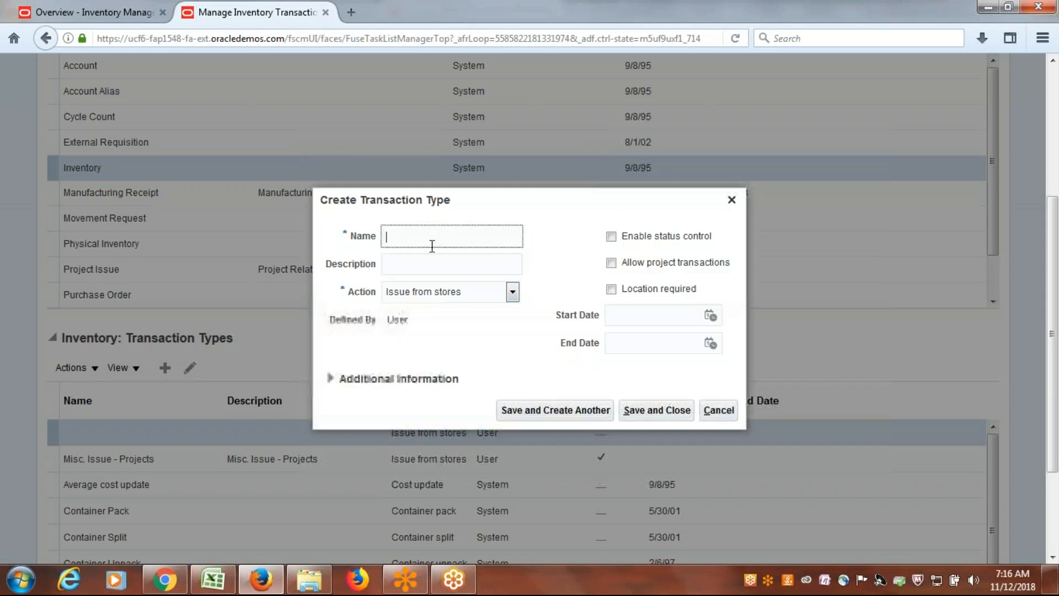
type("Mi")
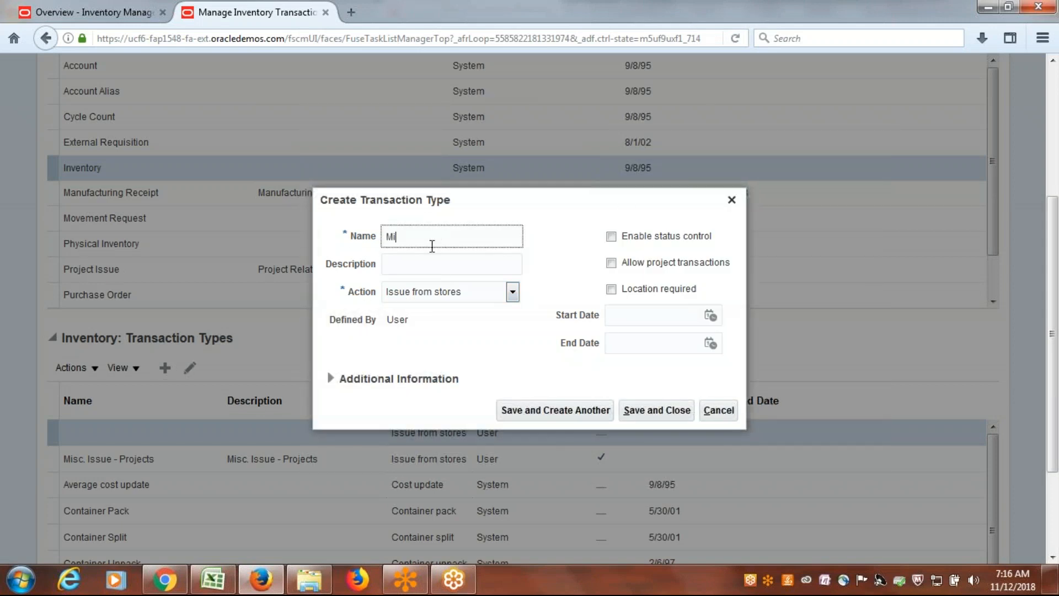
type("sc. Issue - Finance Dept")
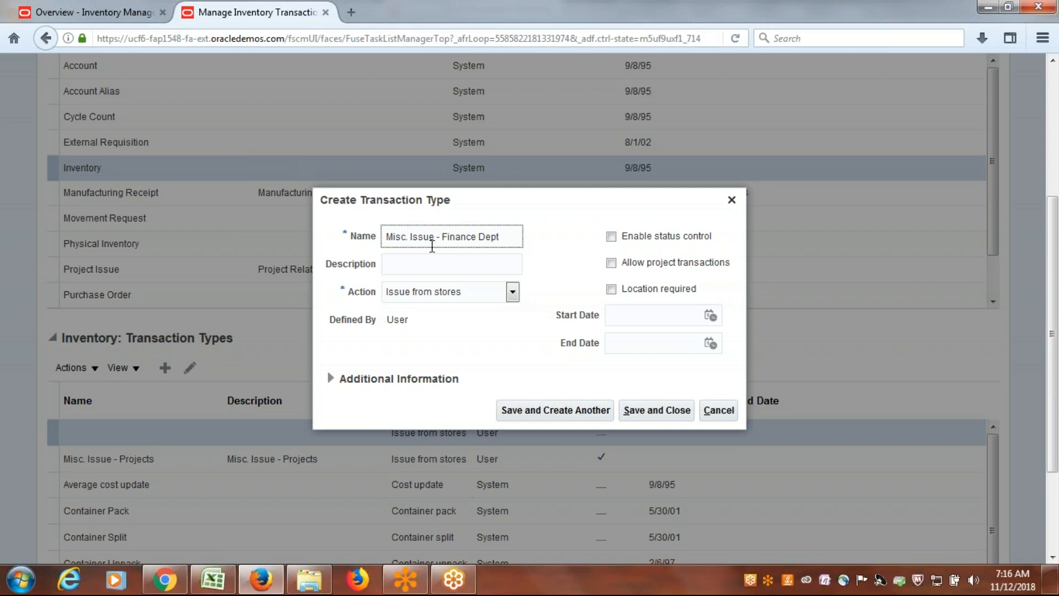
key("Tab")
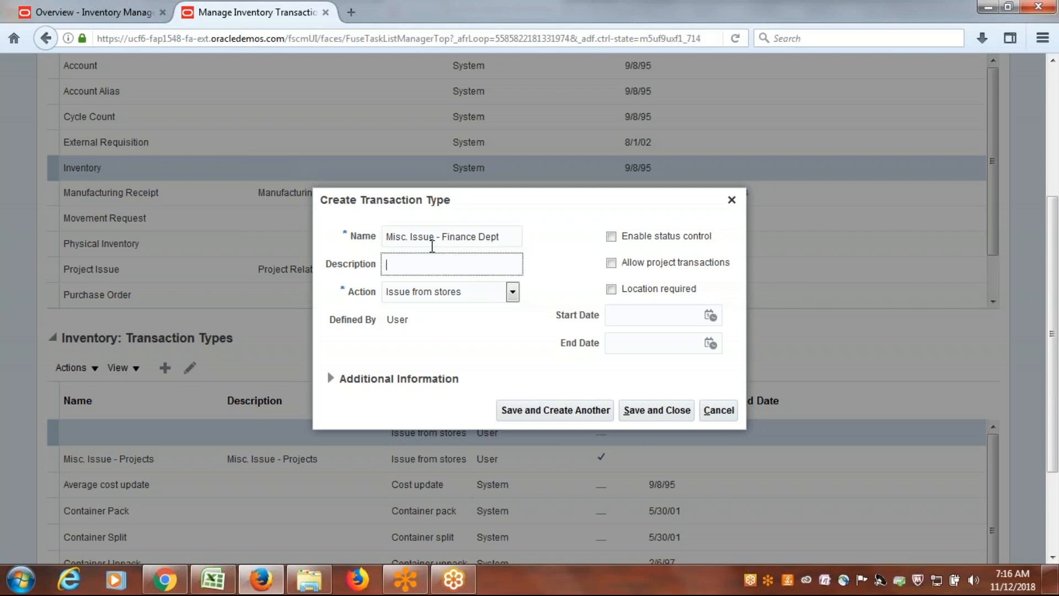
key("shift+Tab")
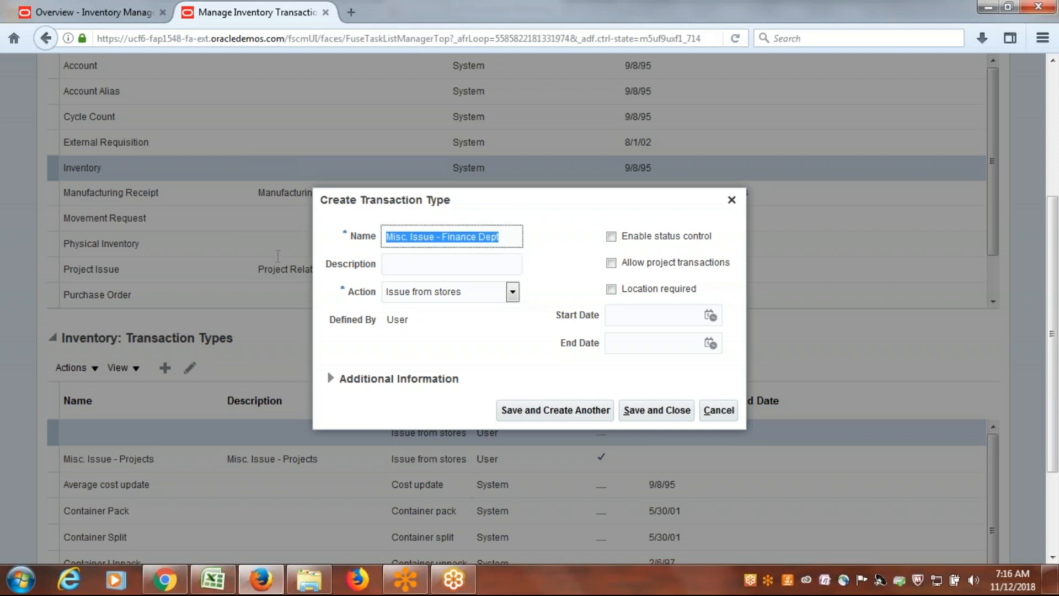
Change the new transaction type's name to Misc. Issue - R & D and use the same text as its description
left_click(510, 240)
key("BackSpace")
key("BackSpace")
key("BackSpace")
key("BackSpace")
key("BackSpace")
key("BackSpace")
key("BackSpace")
key("BackSpace")
key("BackSpace")
key("BackSpace")
key("BackSpace")
key("BackSpace")
type("R")
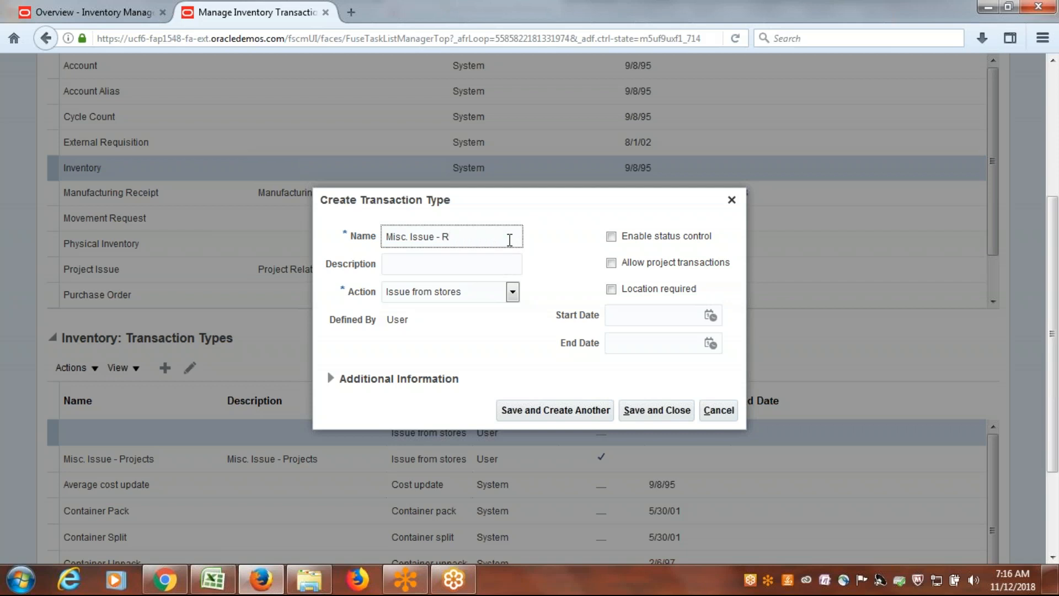
type(" and D")
key("BackSpace")
key("BackSpace")
key("BackSpace")
type("&")
left_click(468, 265)
key("shift+Tab")
key("ctrl+c")
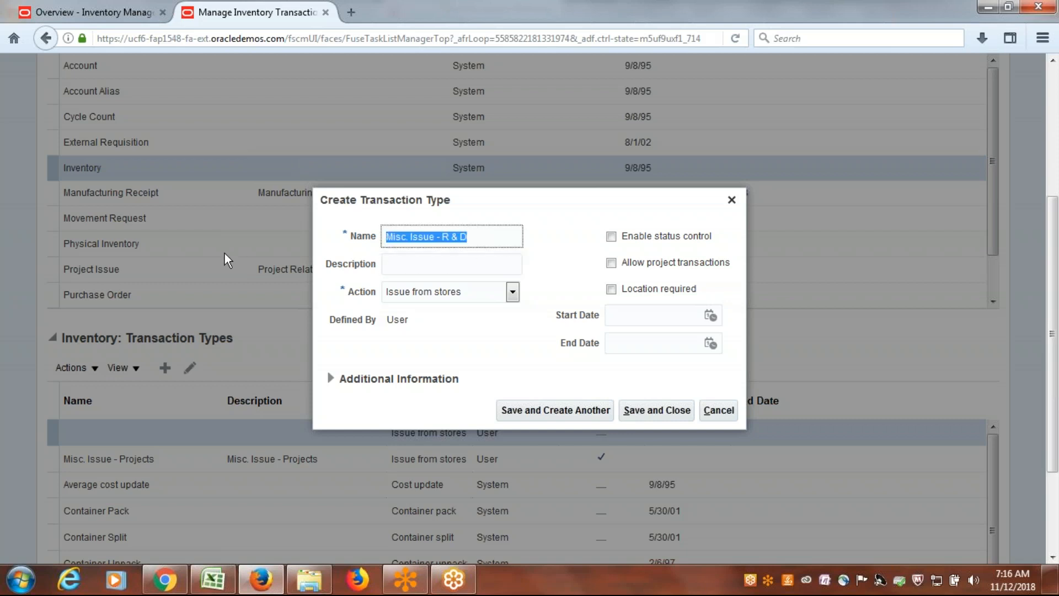
left_click(428, 258)
key("ctrl+v")
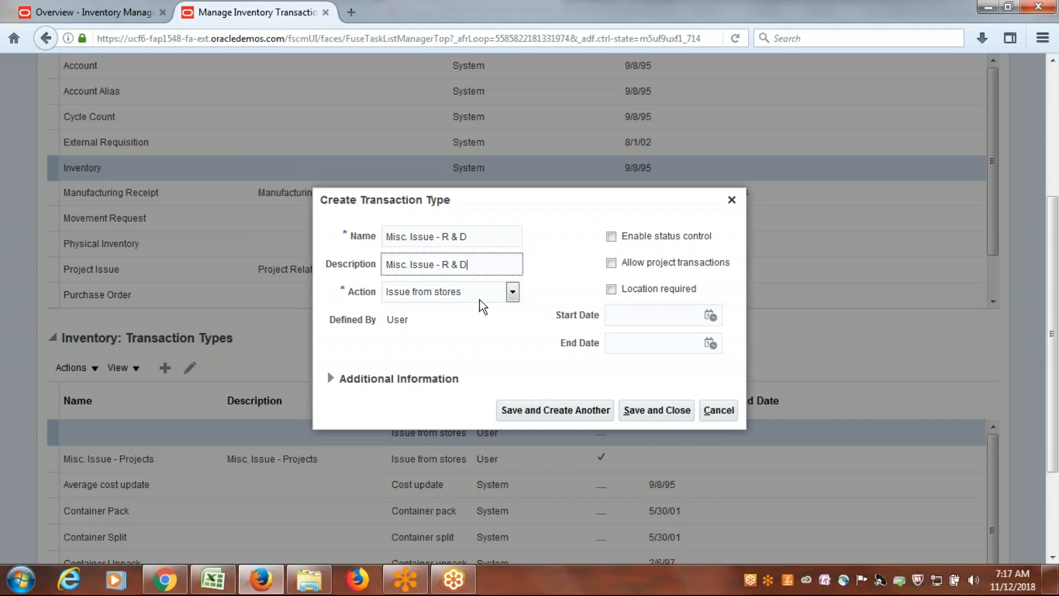
Enable status control for the R & D issue type, save it, and close the transaction sources and types page
left_click(611, 236)
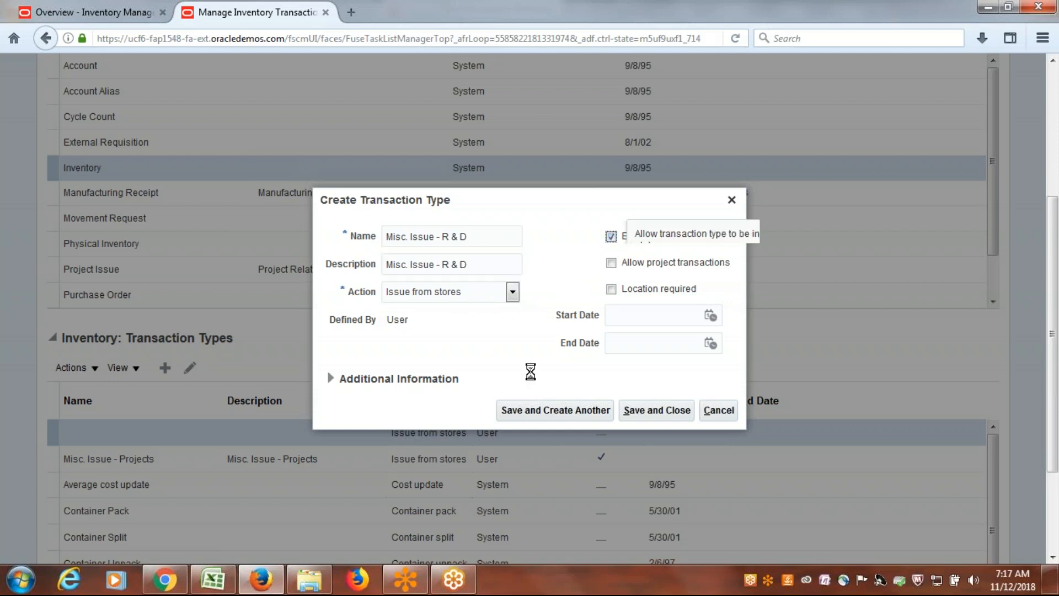
left_click(658, 411)
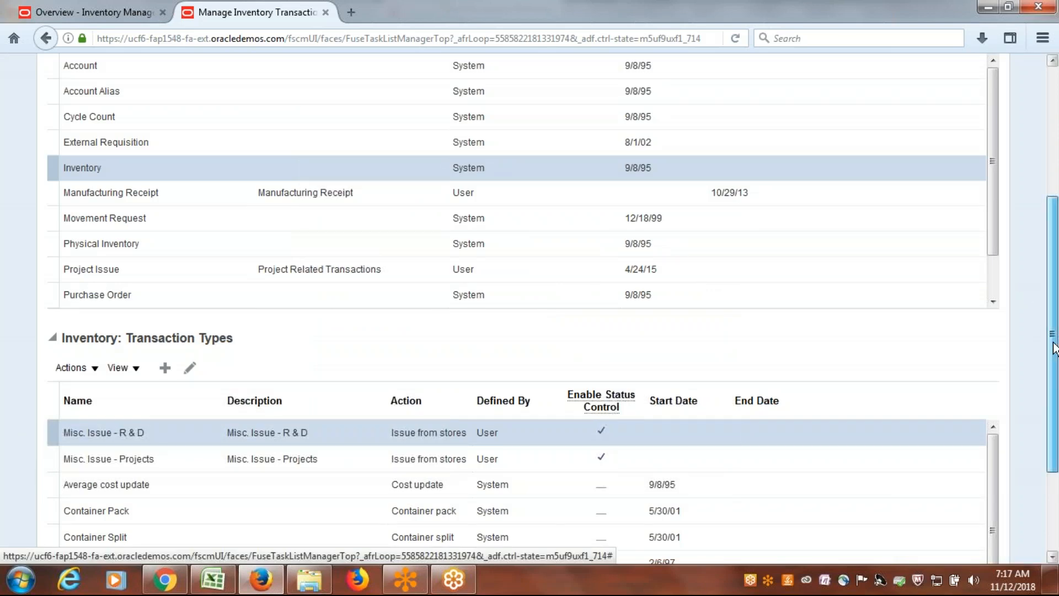
left_click_drag(1046, 333, 1046, 205)
left_click(898, 117)
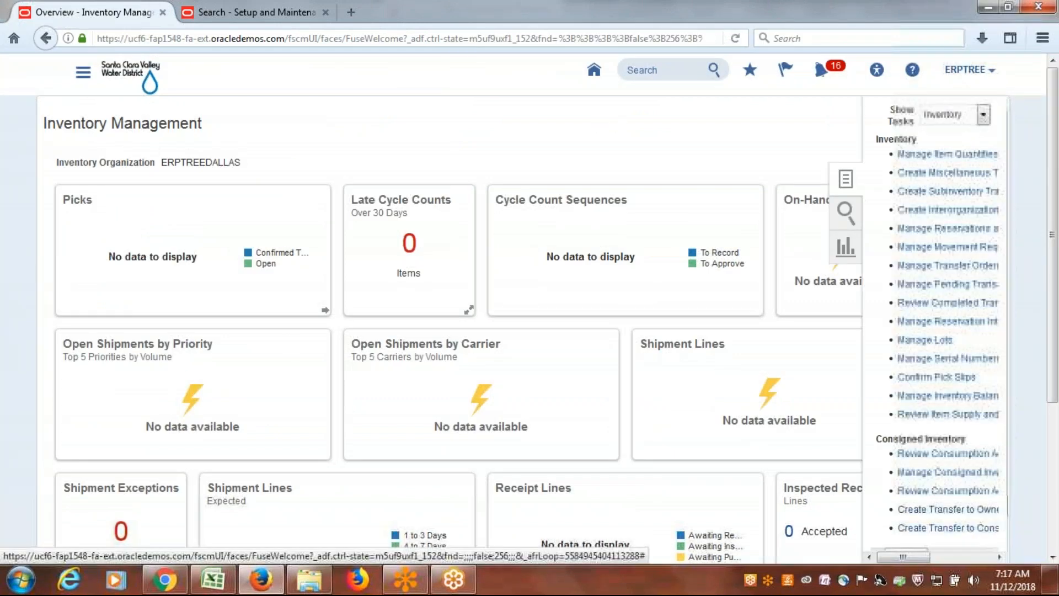
Create a miscellaneous transaction of type Misc. Issue - Projects in Inventory Management and add a transaction line
left_click(949, 172)
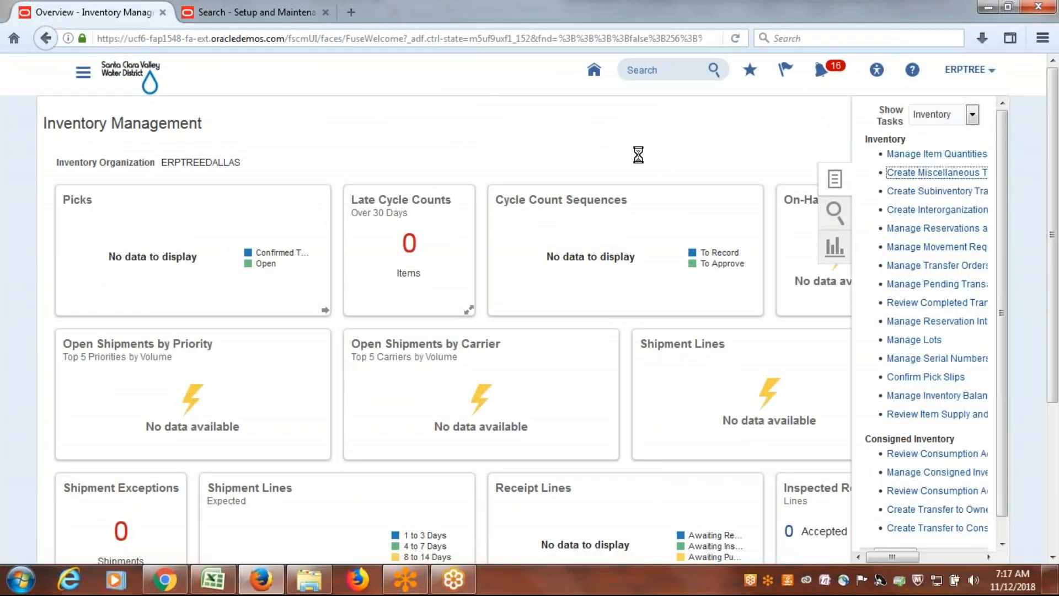
left_click(439, 227)
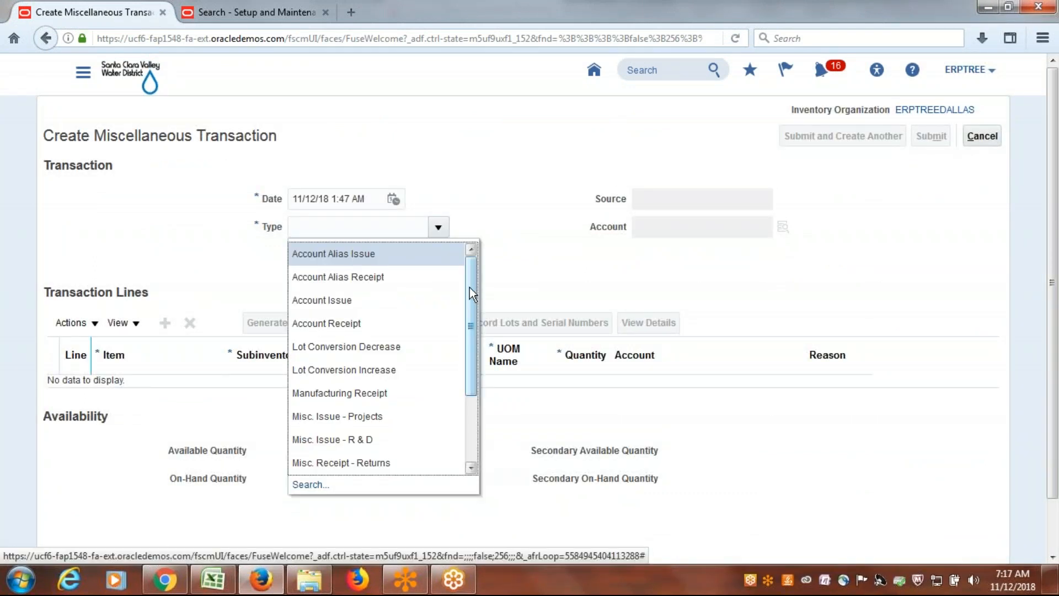
left_click_drag(469, 286, 478, 379)
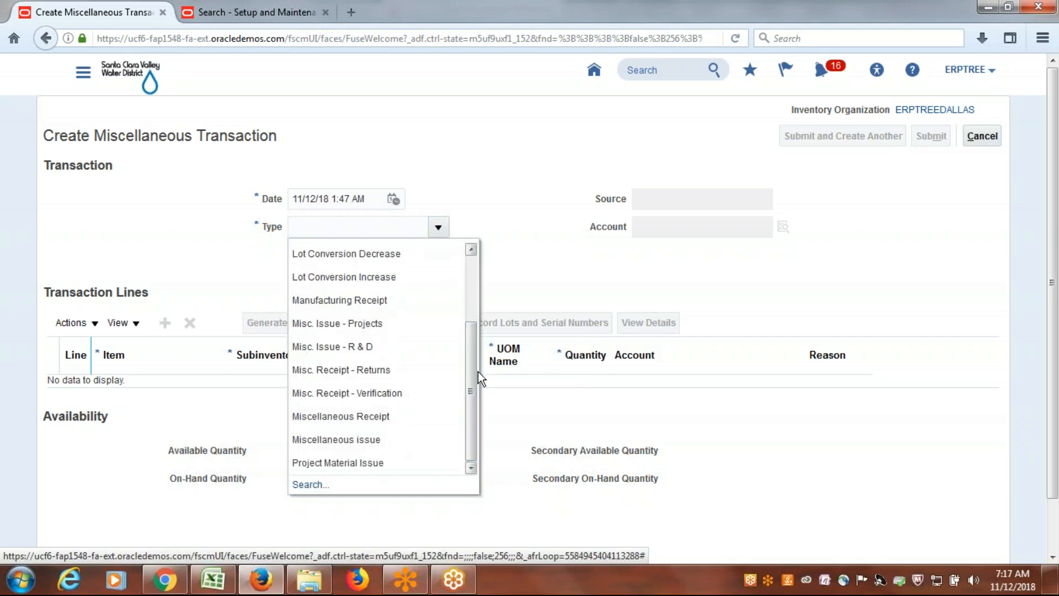
left_click(328, 323)
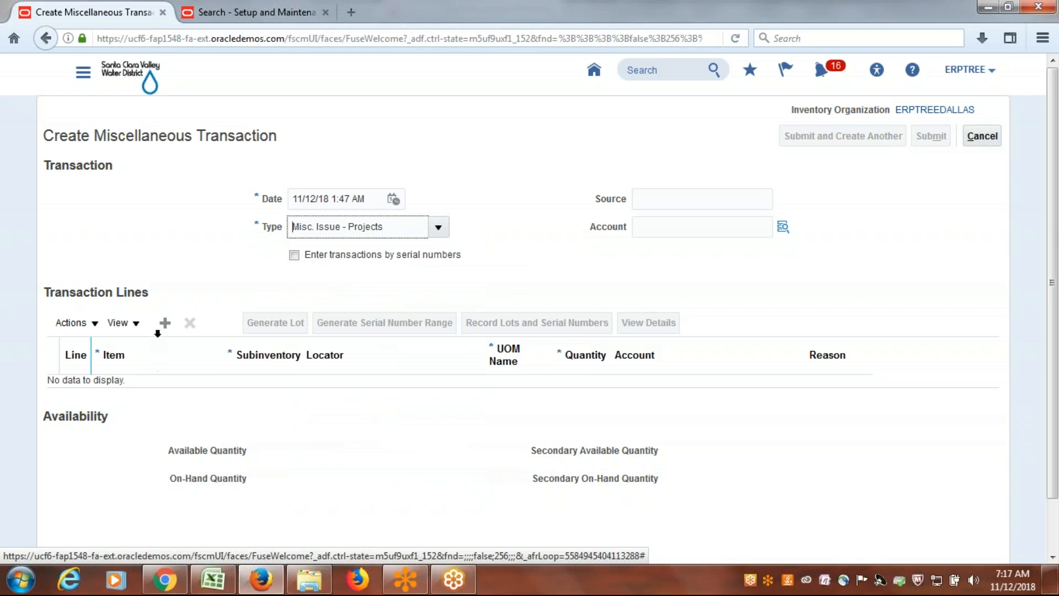
left_click(164, 323)
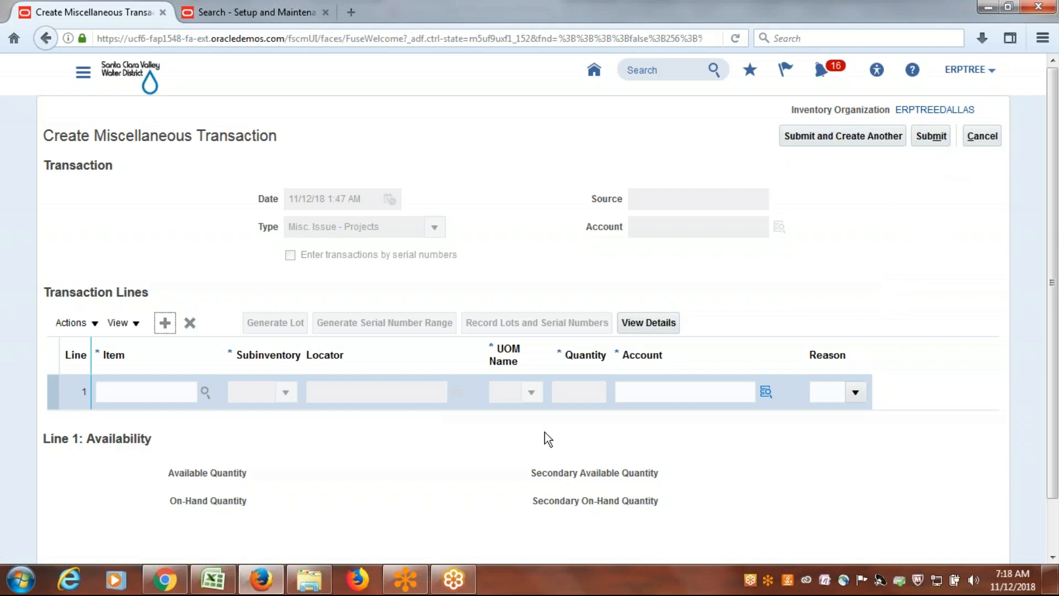
Search for items matching ERP, select ERP1001 for line 1, and set its subinventory to iPhone
left_click(164, 389)
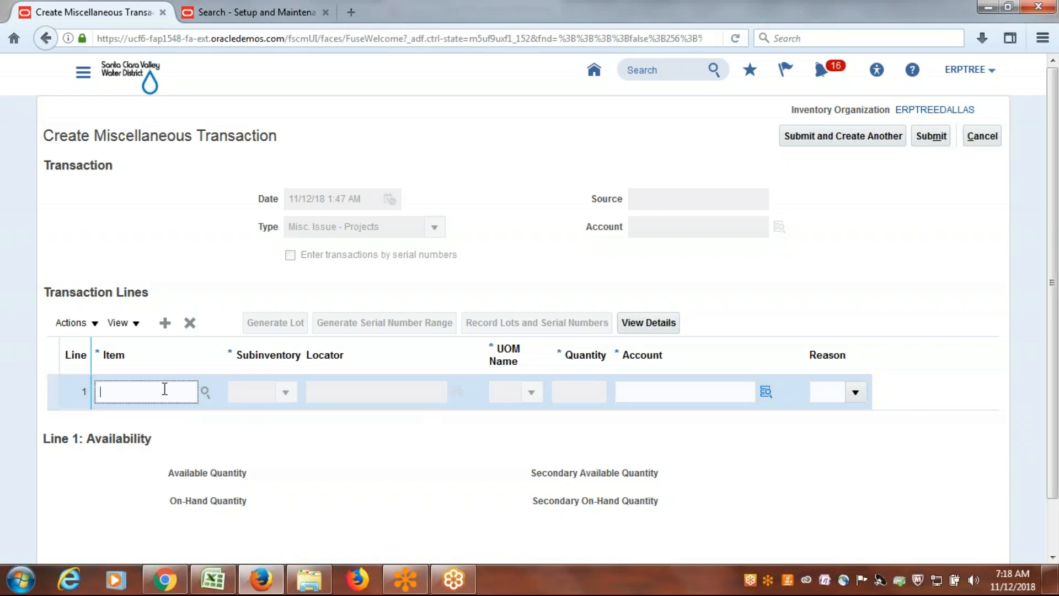
left_click(205, 393)
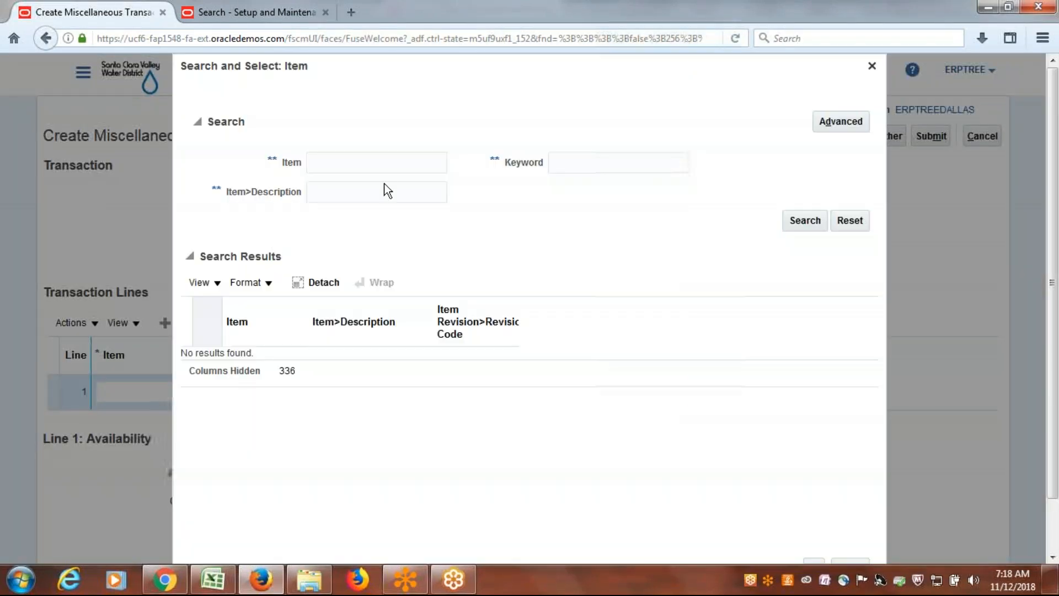
left_click(367, 168)
type("ERP")
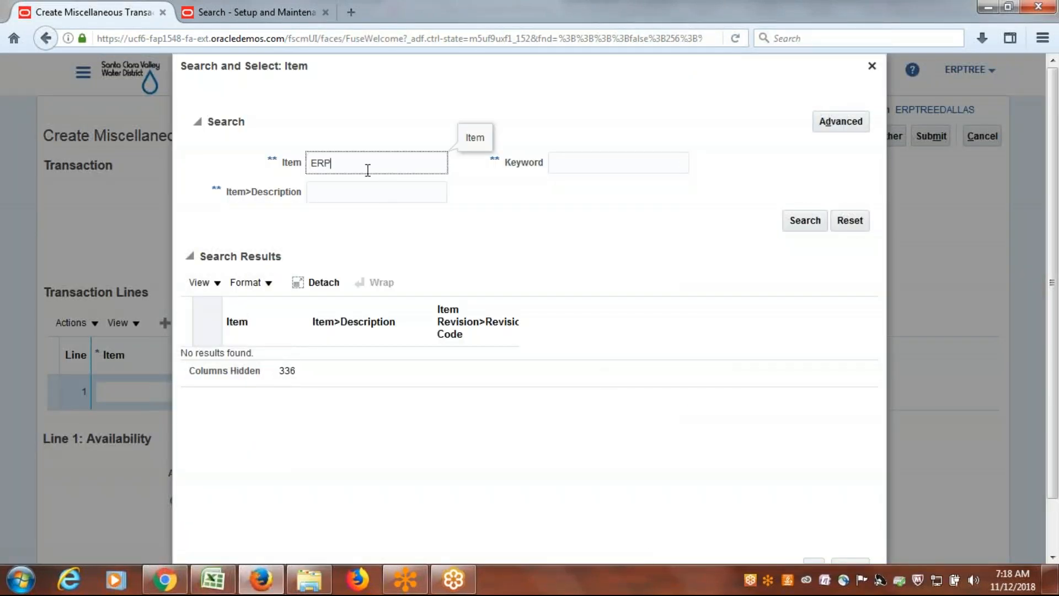
left_click(803, 220)
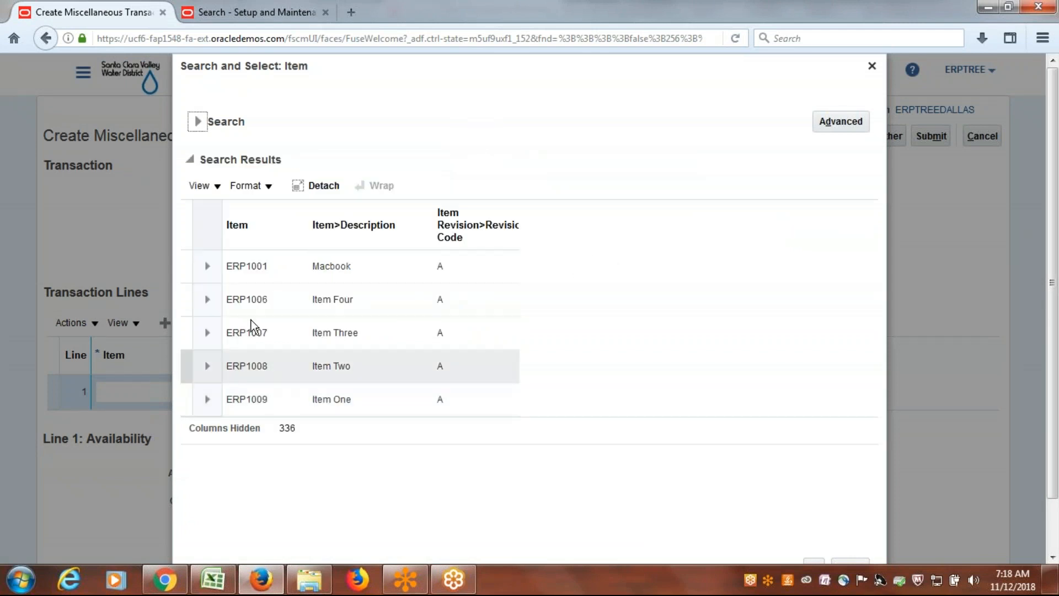
left_click(181, 263)
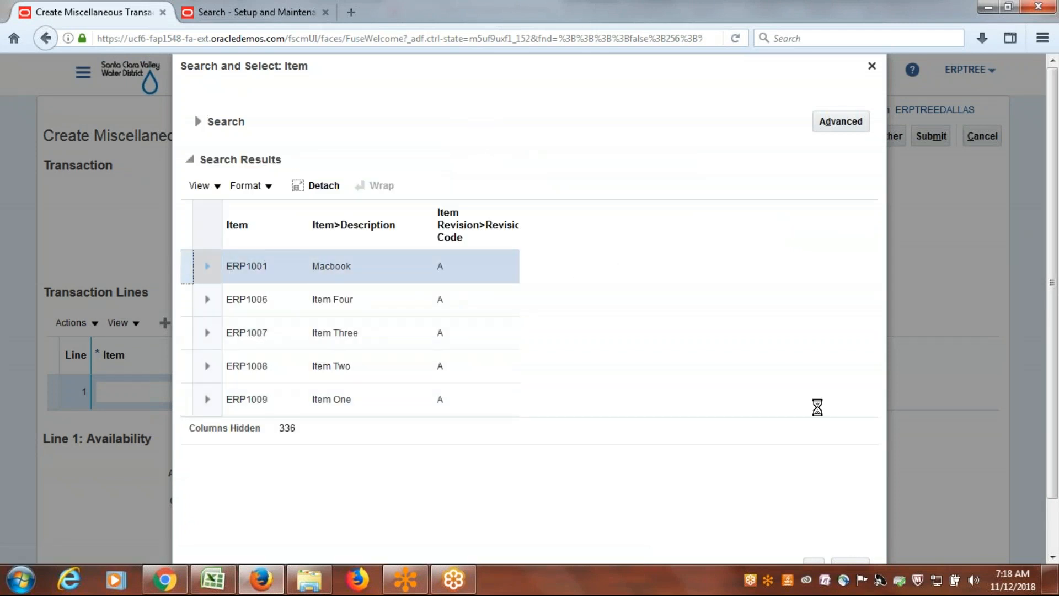
scroll(832, 406, "down", 2)
left_click(813, 513)
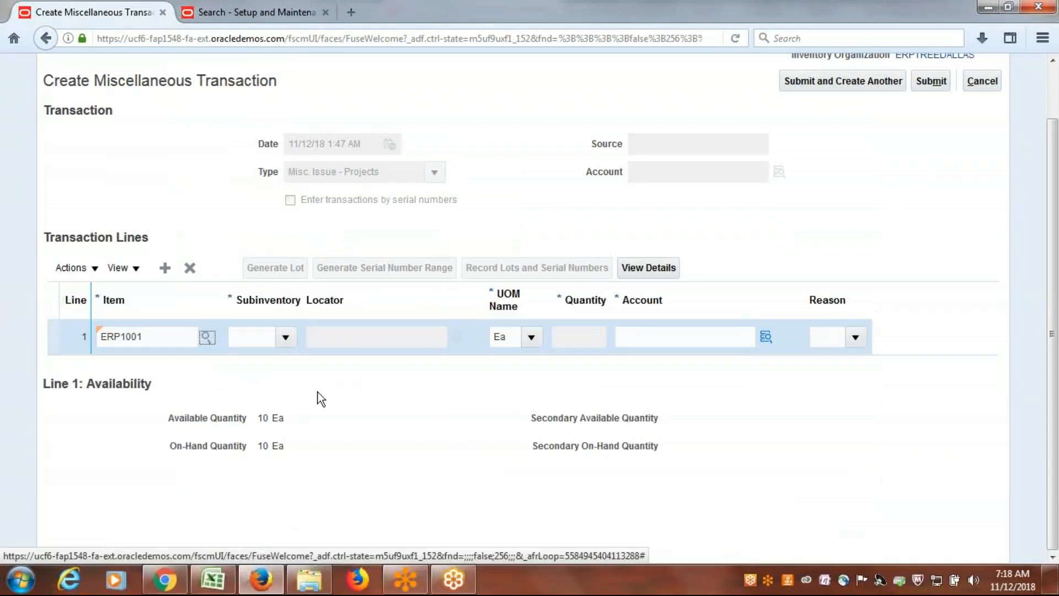
left_click(284, 336)
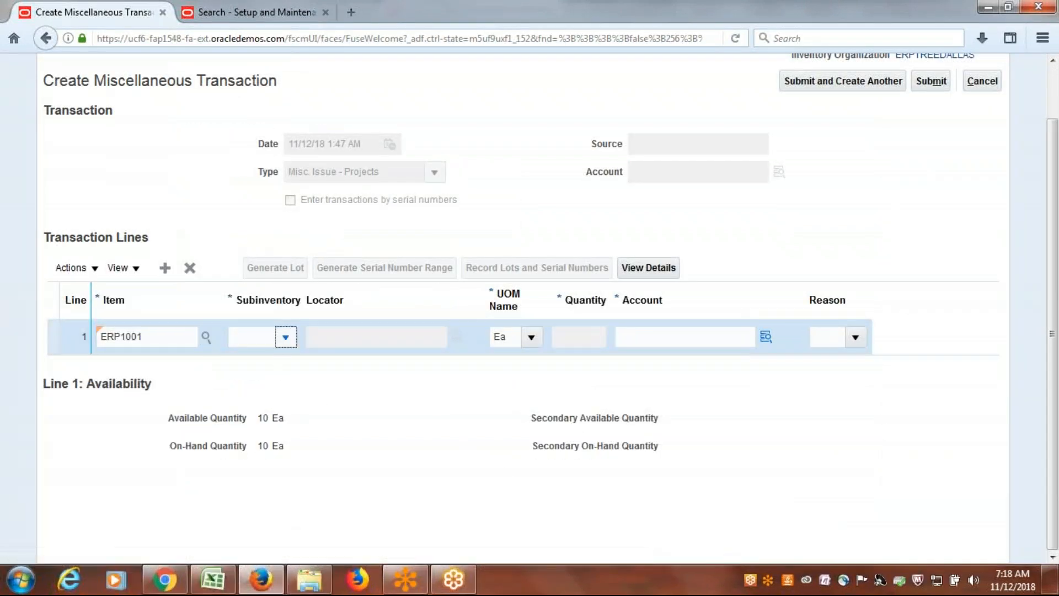
left_click(238, 383)
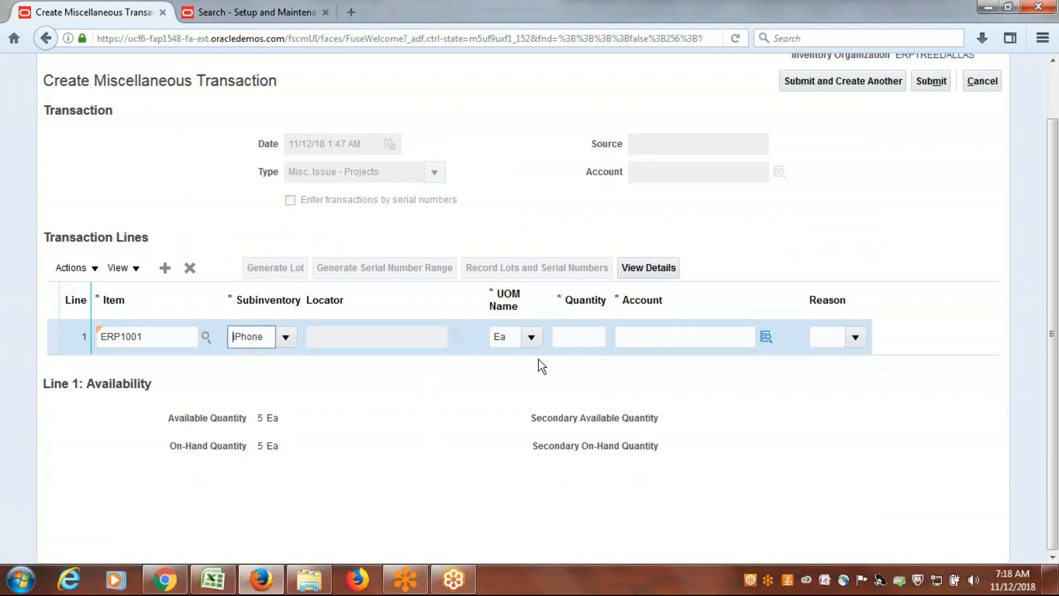
Set line 1's quantity to 5 and choose company 1000 and department 1000 for its account
left_click(577, 336)
type("5")
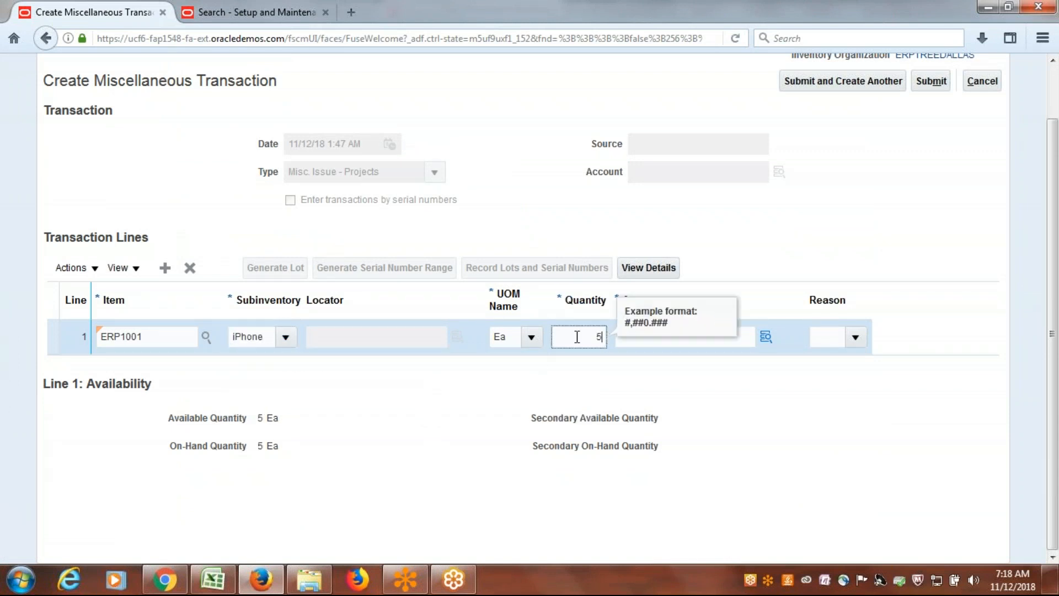
key("Tab")
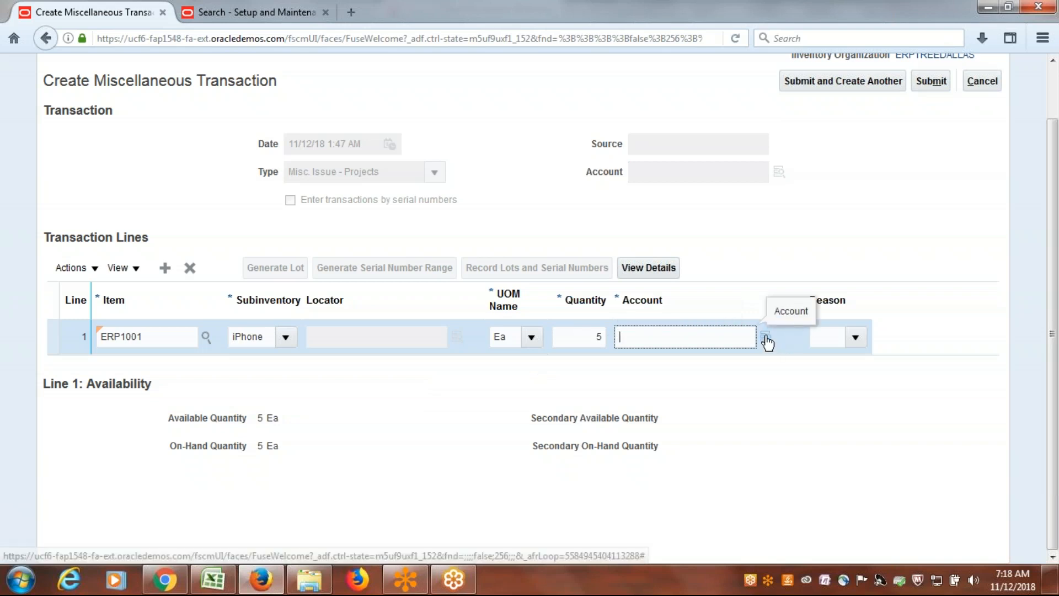
left_click(765, 337)
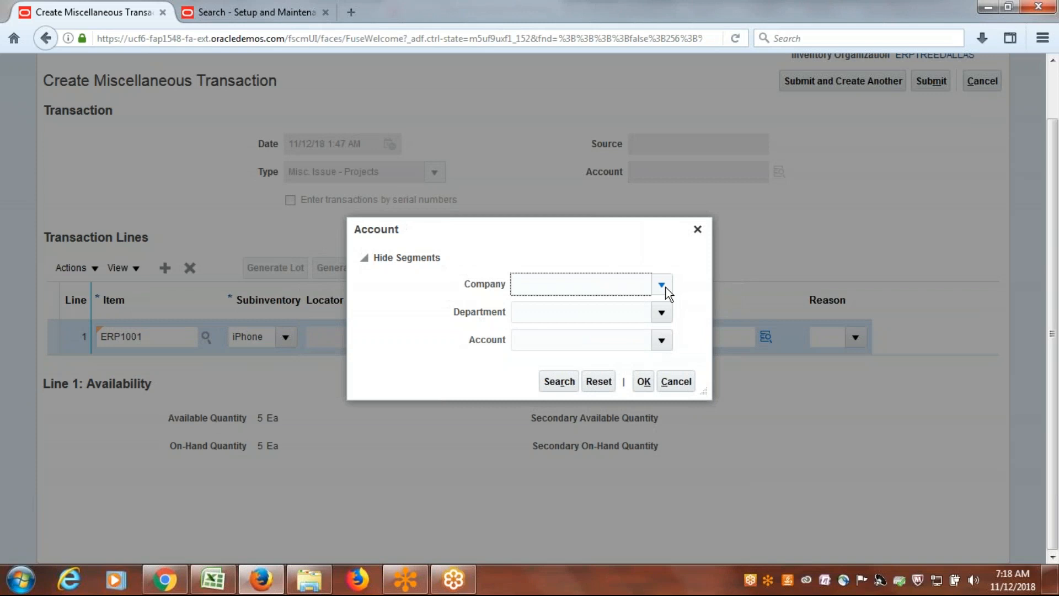
left_click(662, 284)
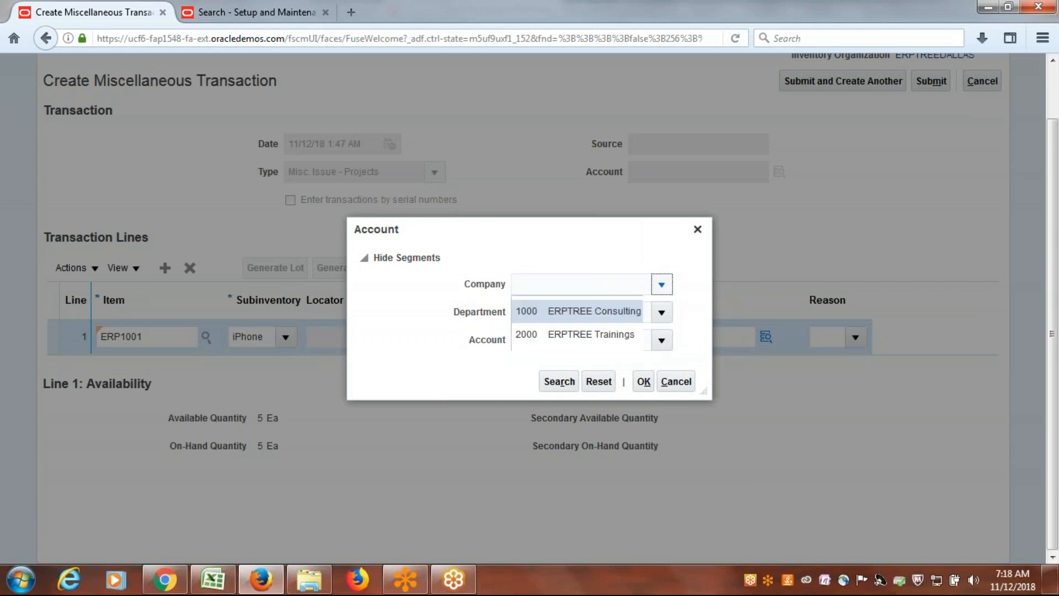
left_click(633, 311)
left_click(661, 312)
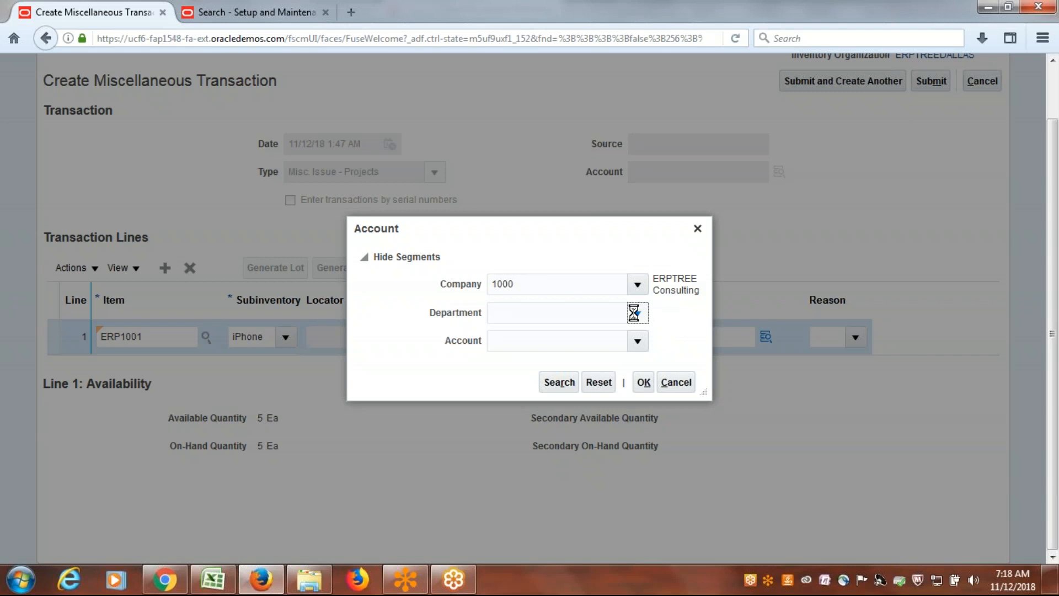
left_click(564, 339)
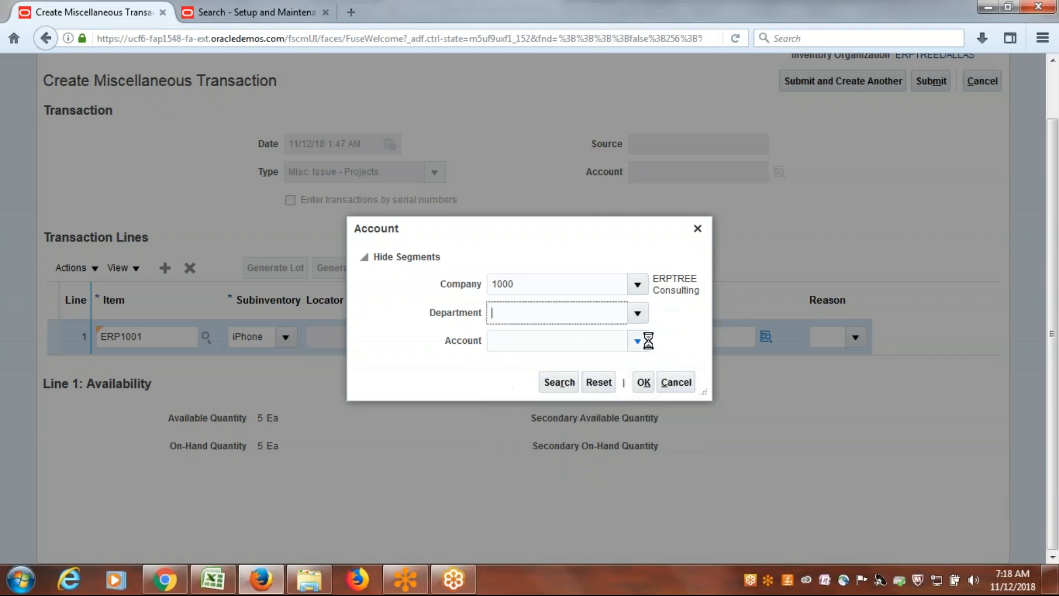
Search for account value 14110, select Inventory Material Value, and apply the account combination to line 1
left_click(638, 340)
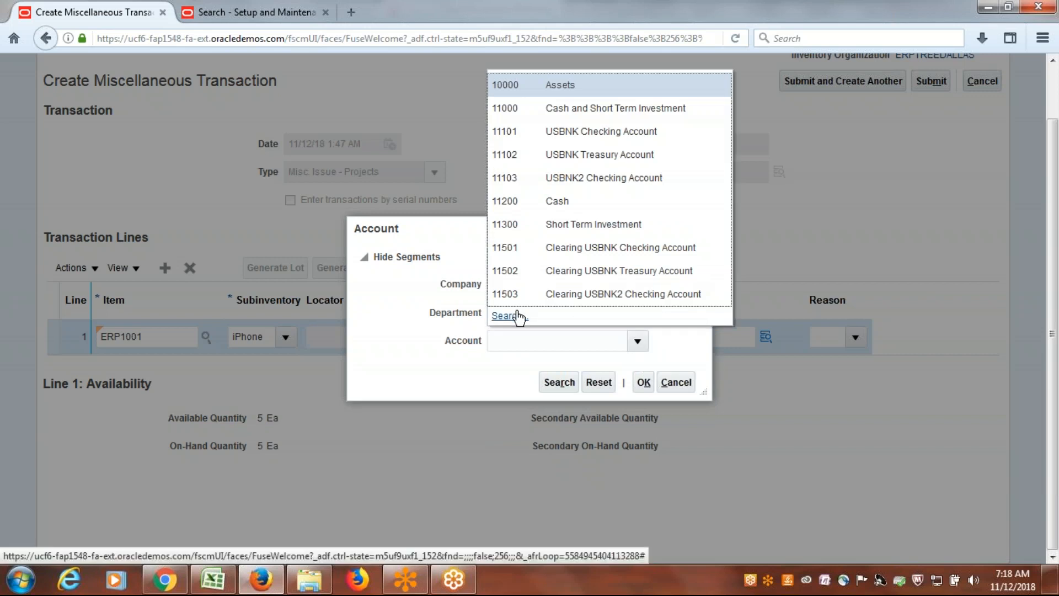
left_click(517, 316)
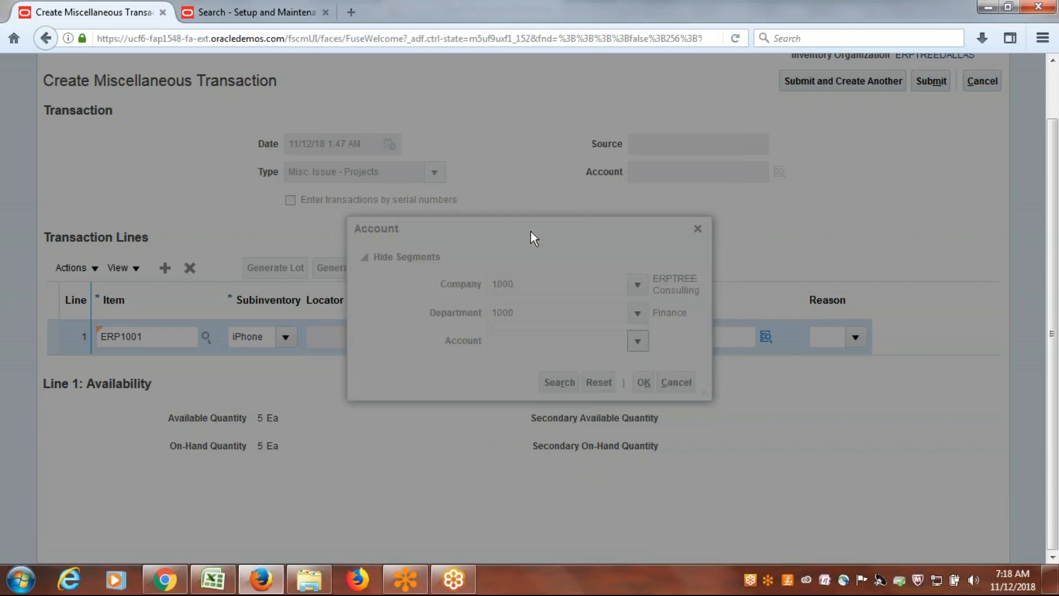
left_click(532, 282)
type("14110")
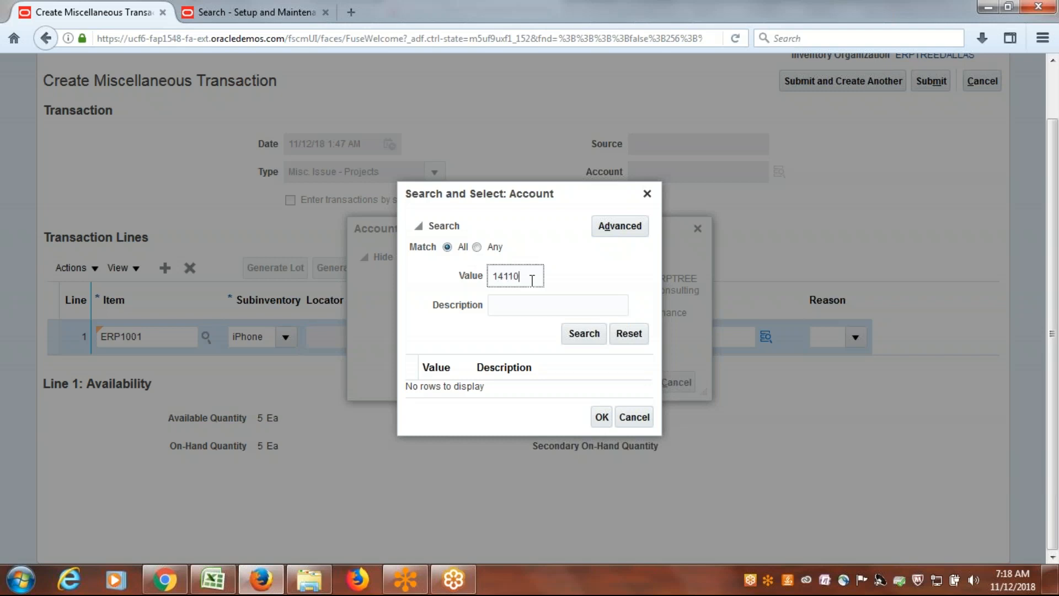
left_click(582, 334)
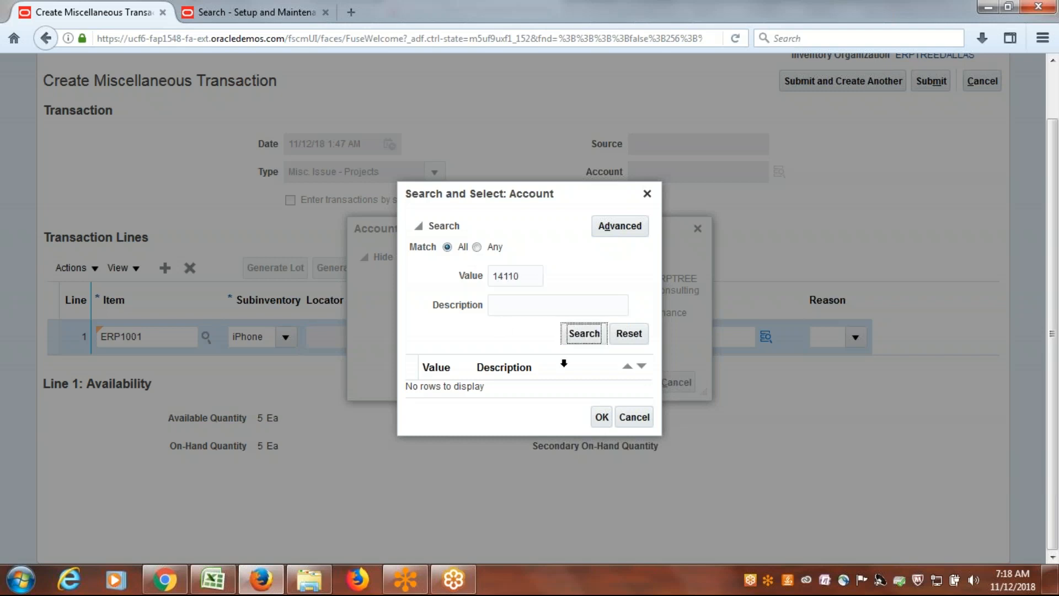
left_click(550, 388)
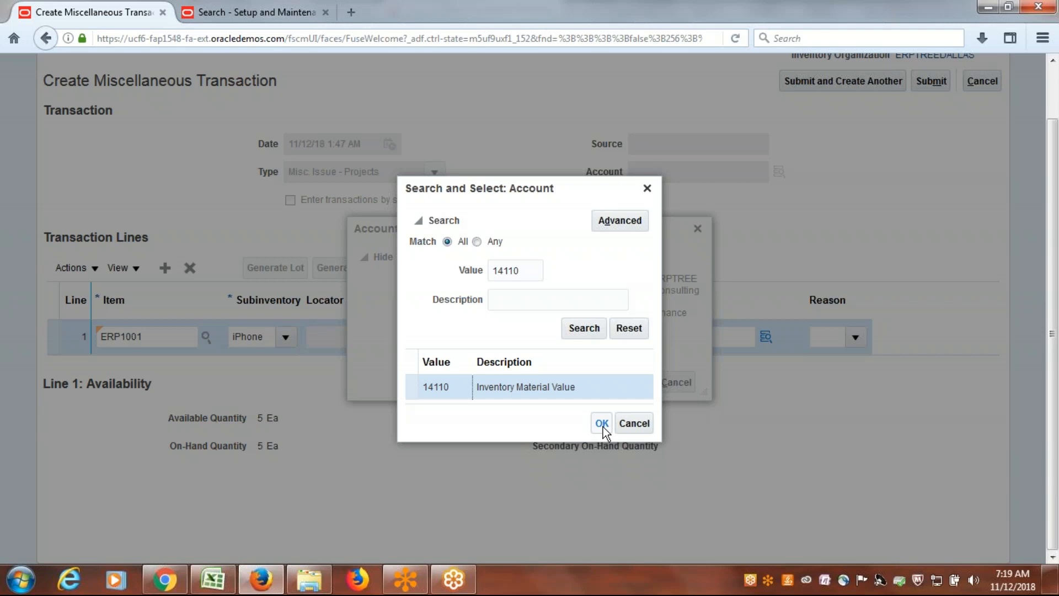
left_click(602, 424)
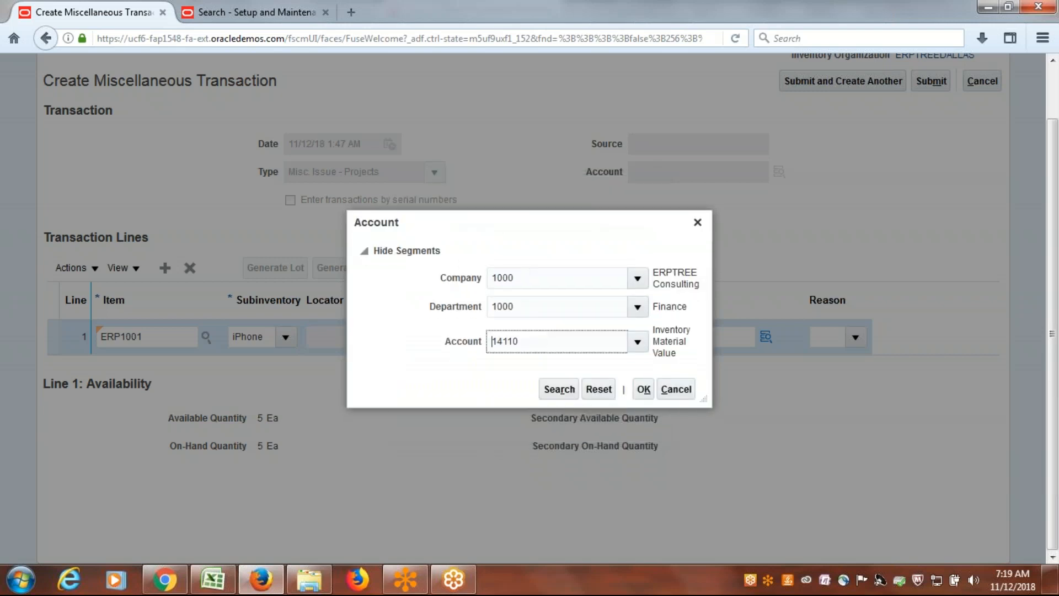
left_click(643, 389)
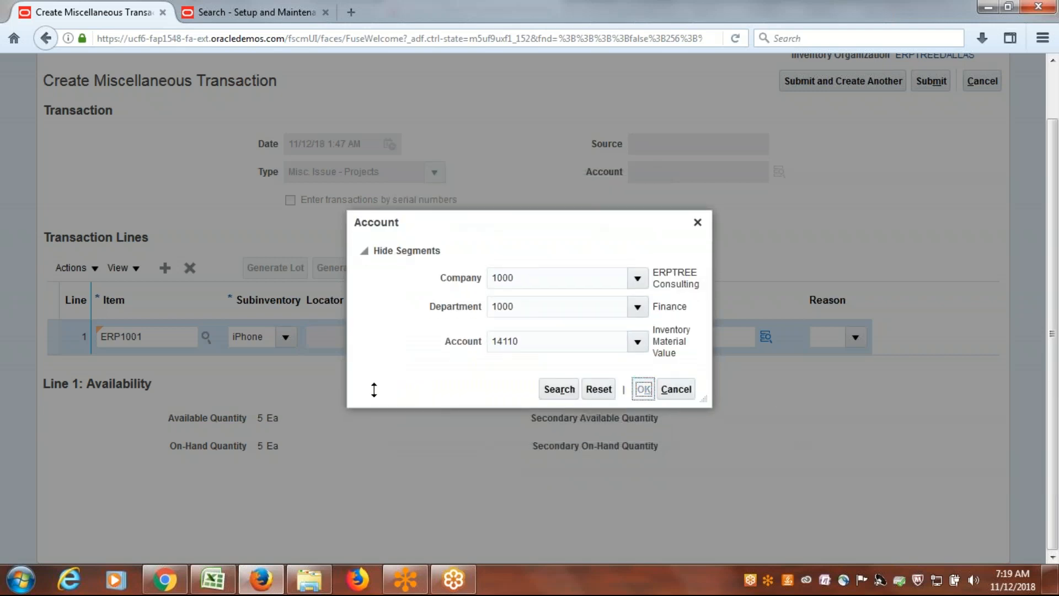
Try to submit the Misc. Issue - Projects transaction
scroll(485, 474, "up", 2)
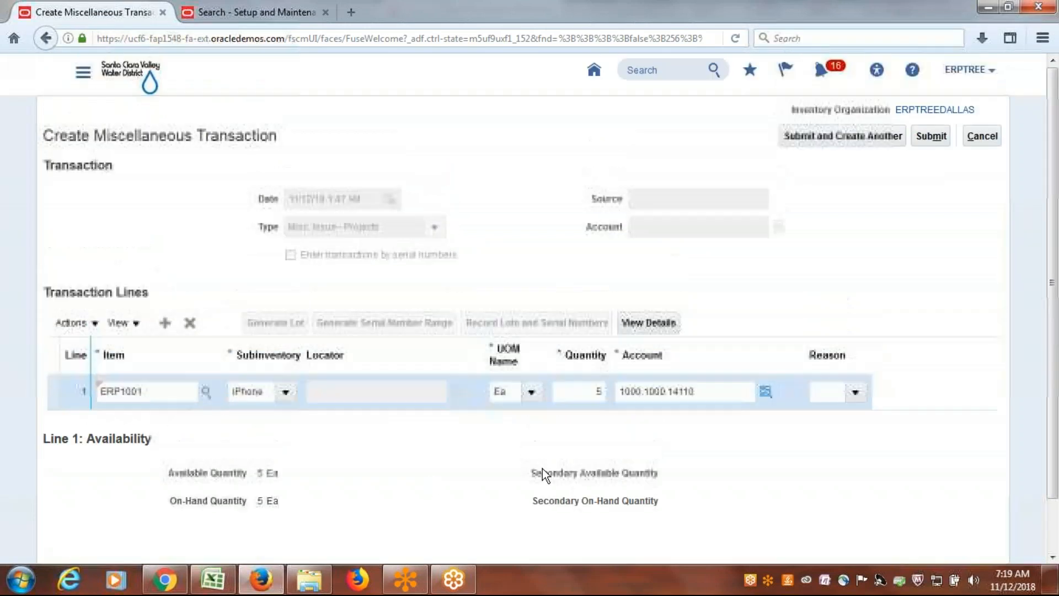
left_click(928, 138)
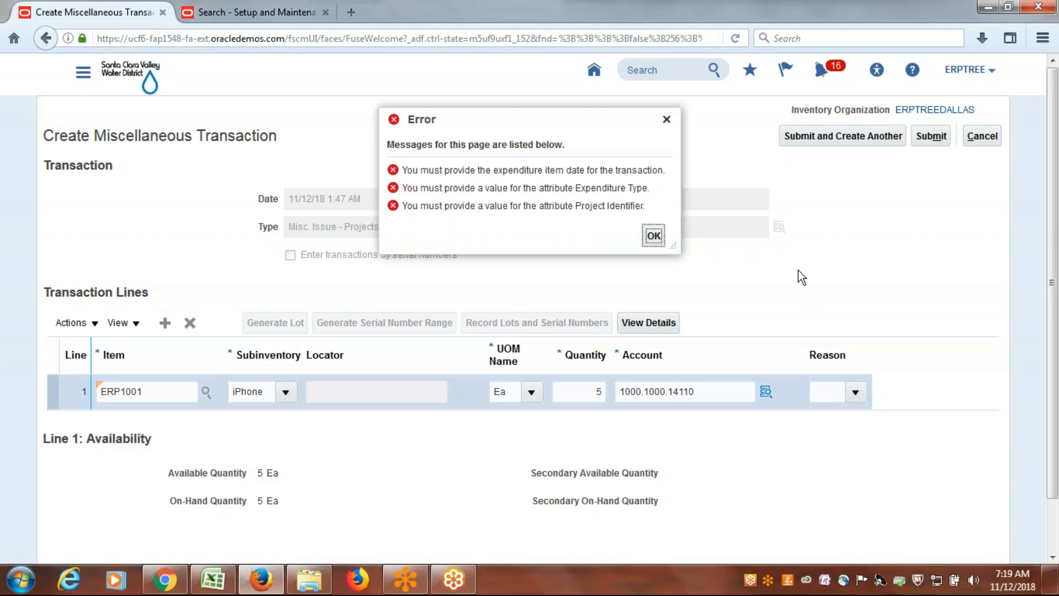
left_click(653, 237)
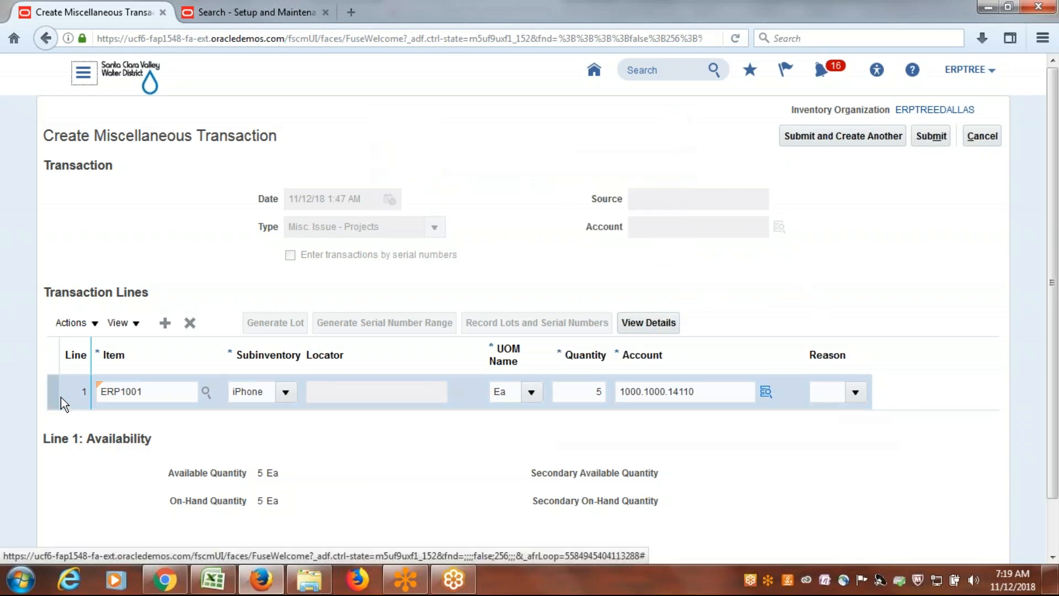
left_click(95, 324)
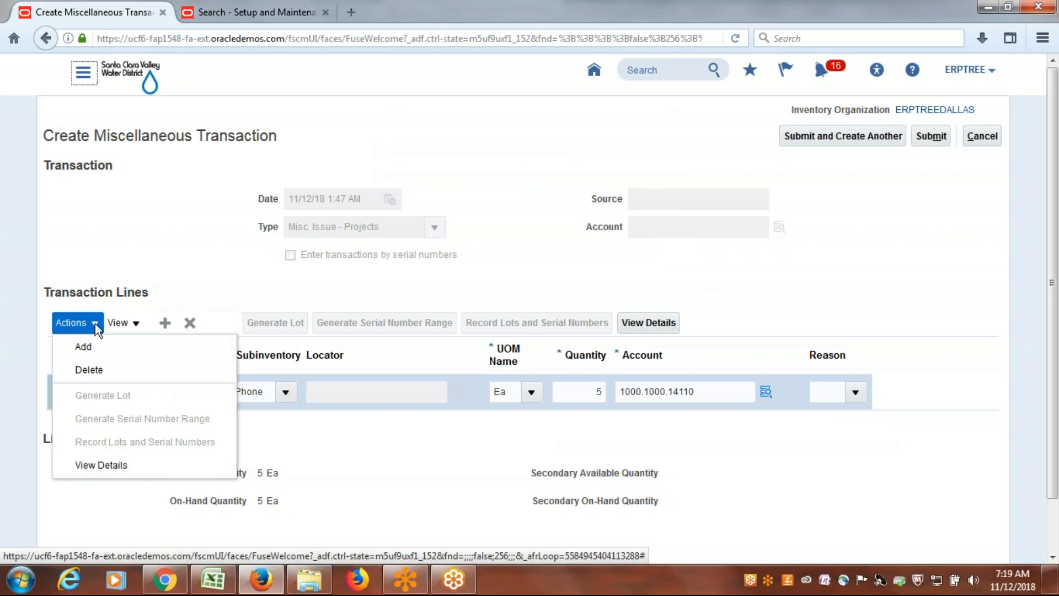
left_click(137, 322)
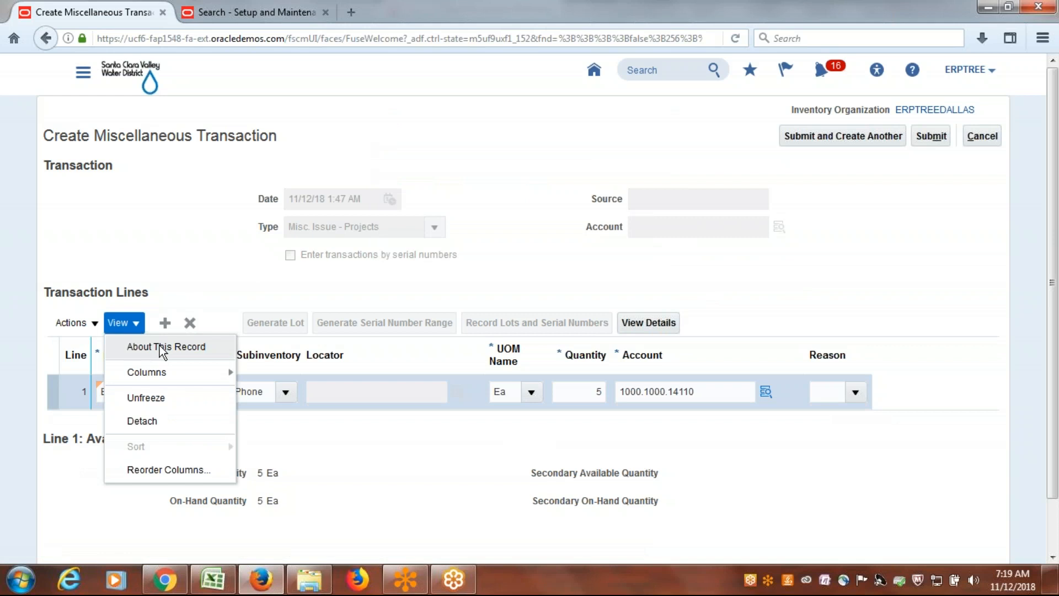
mouse_move(158, 376)
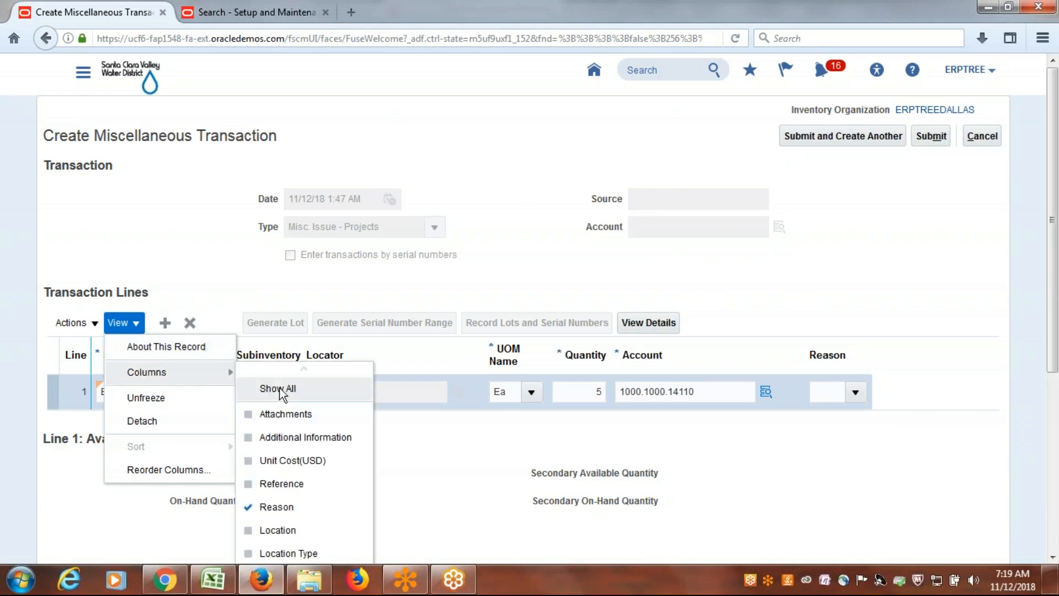
left_click(930, 258)
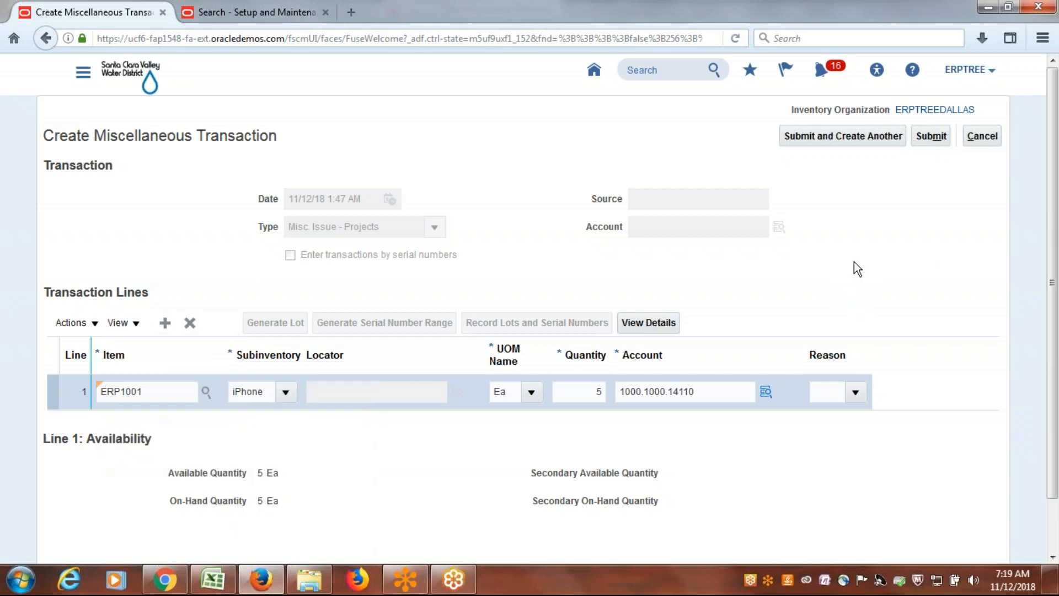
Discard the unsaved Misc. Issue - Projects transaction and start a new miscellaneous transaction
left_click(993, 135)
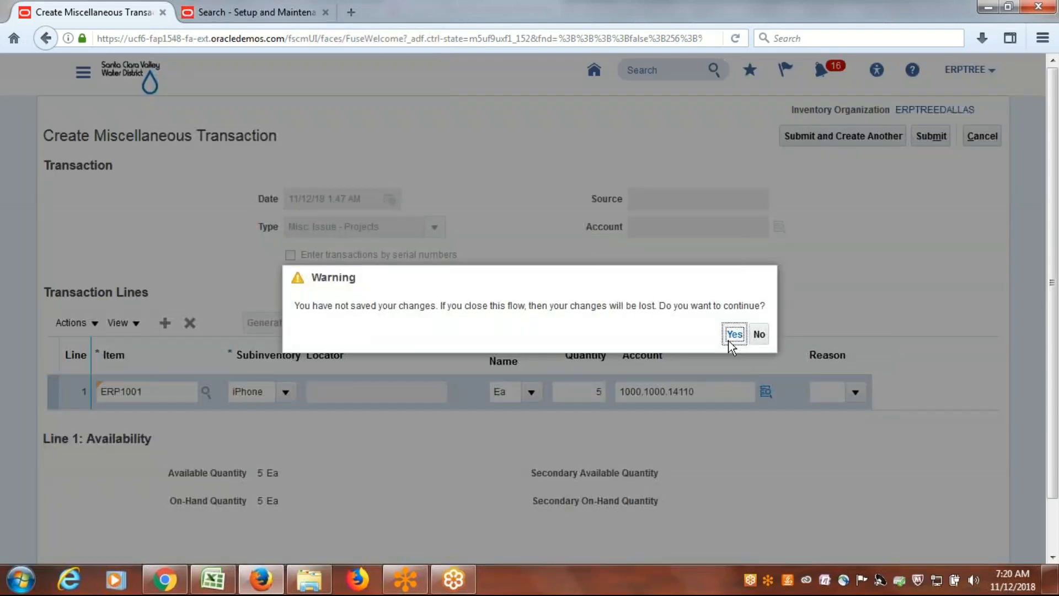
left_click(736, 334)
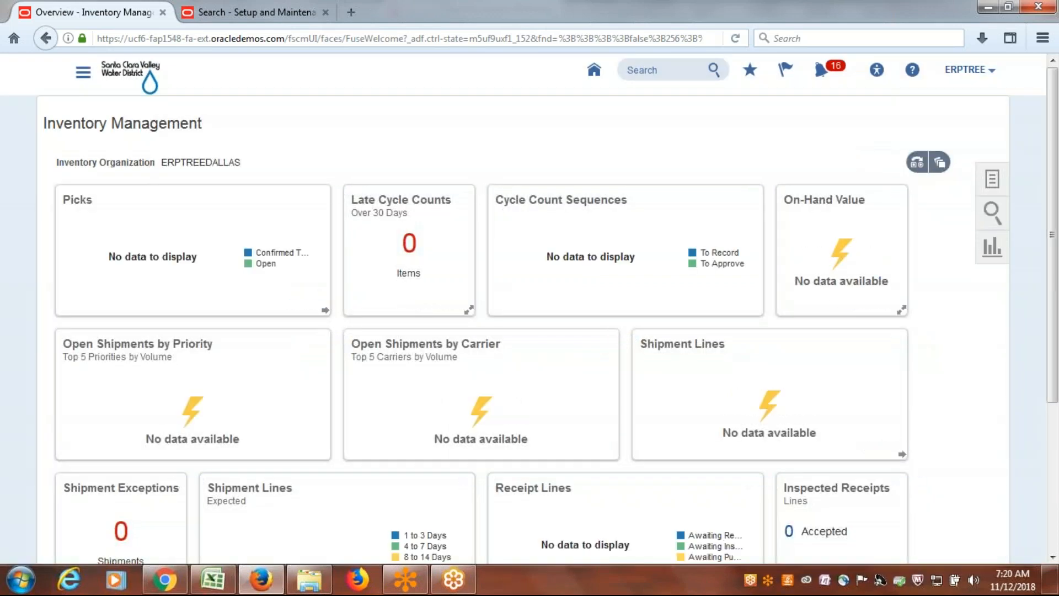
left_click(992, 179)
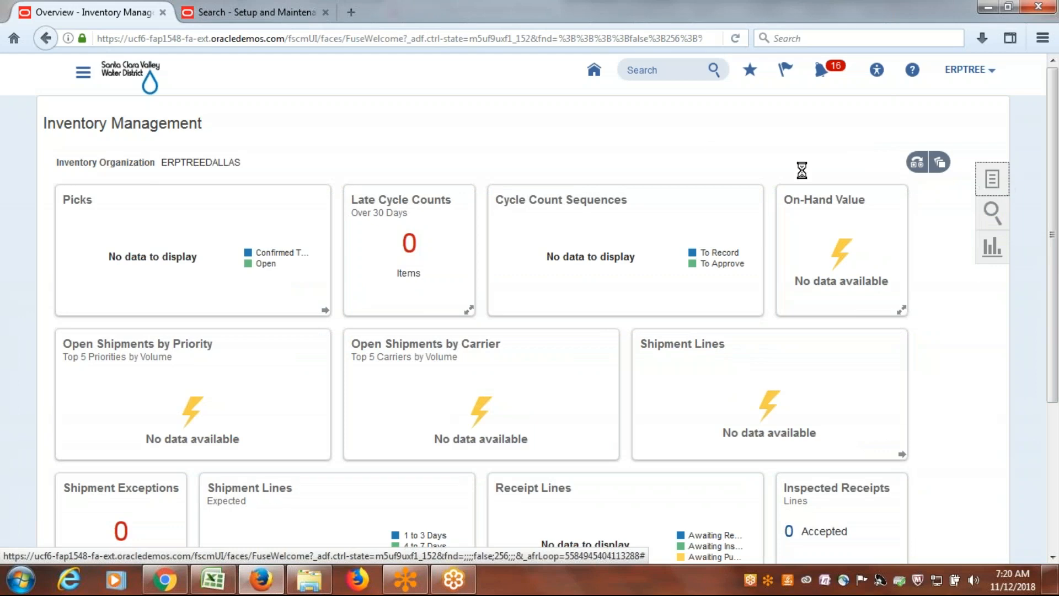
left_click(930, 173)
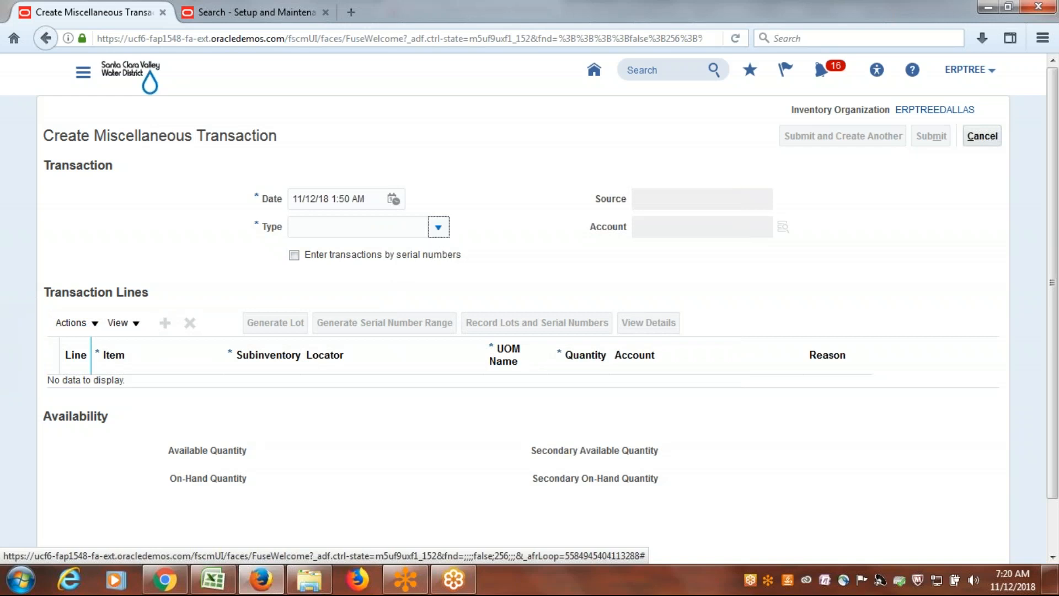
Set the transaction type to Misc. Issue - R & D and add a transaction line
left_click(438, 226)
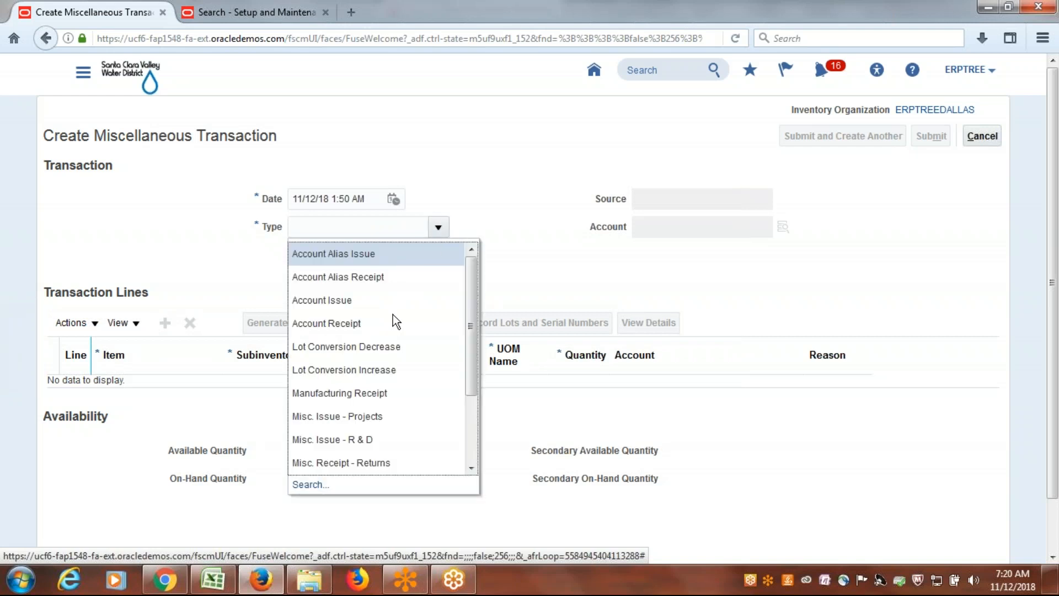
left_click(381, 438)
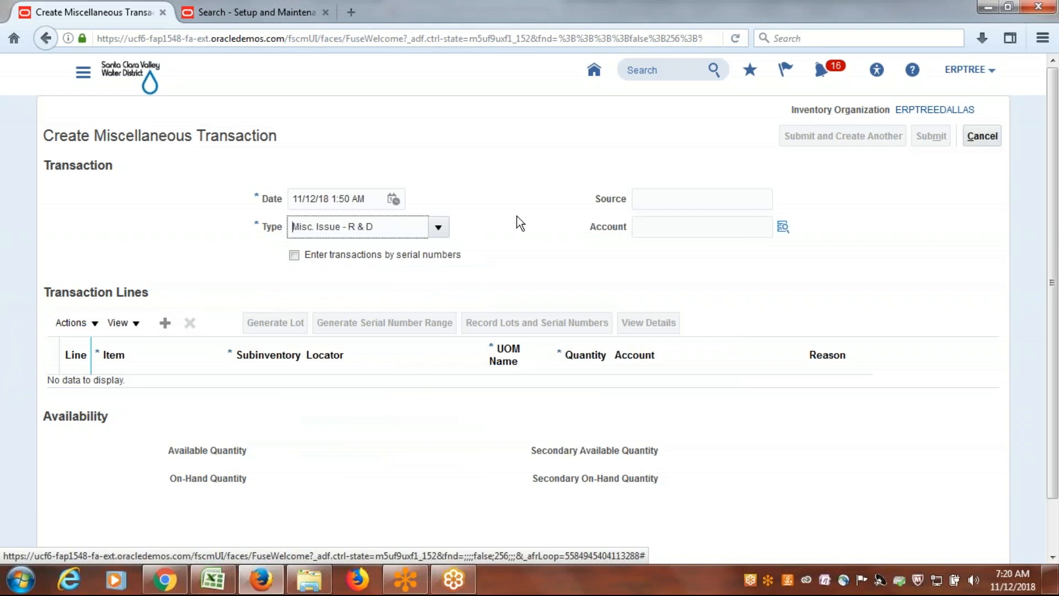
left_click(164, 323)
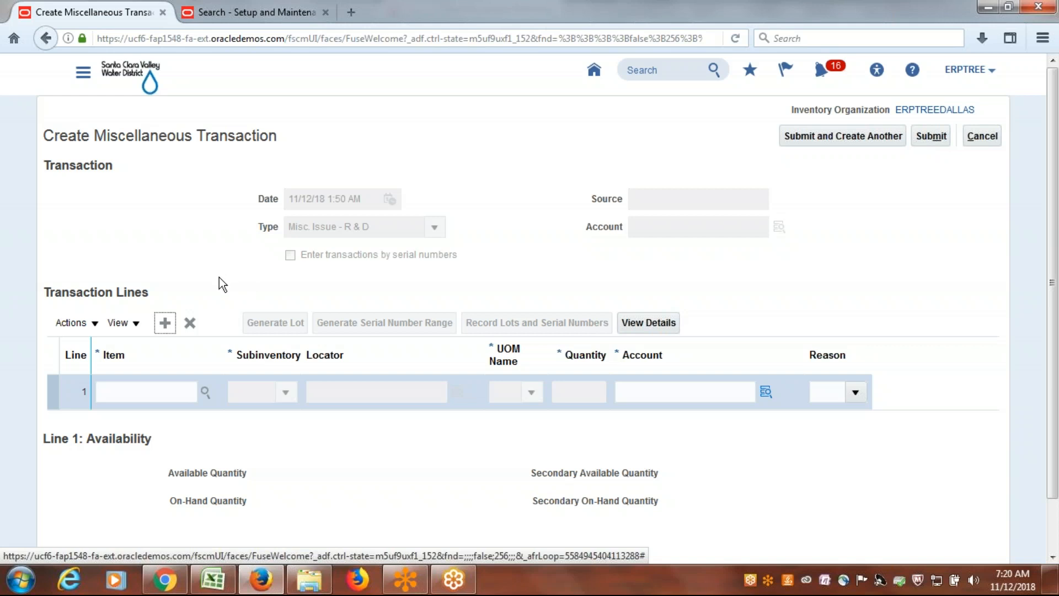
Open Notepad, write POEET with a row of dashes two lines below it, and return to the browser
left_click(23, 580)
left_click(59, 96)
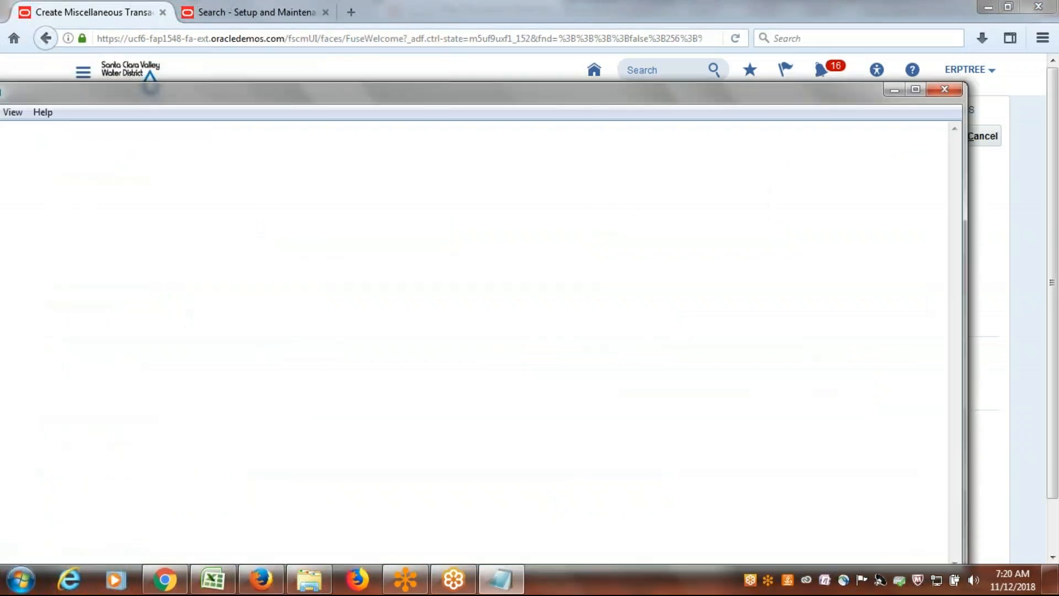
type("p")
key("BackSpace")
type("POE")
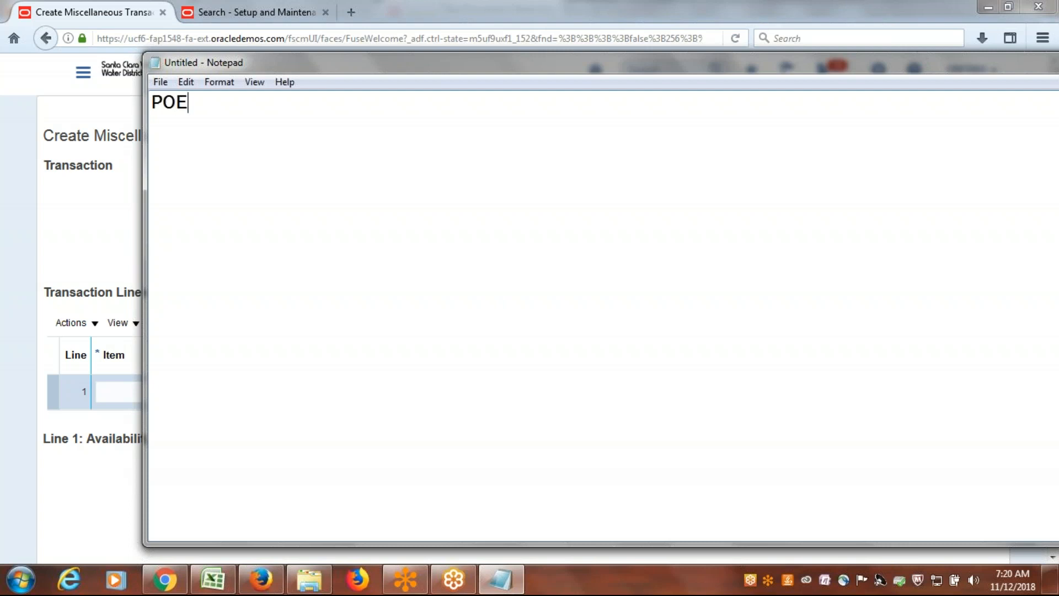
type("ET")
key("Return")
key("Return")
type("-------")
key("alt+Tab")
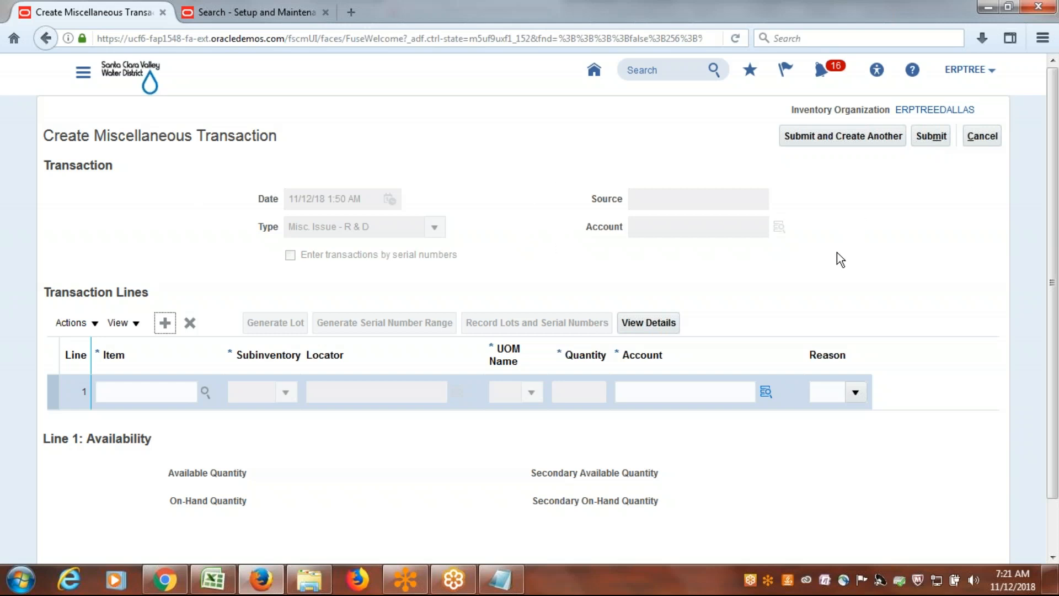
Search for items matching ERP and select ERP1001 for line 1 of the R & D issue
left_click(497, 270)
left_click(167, 391)
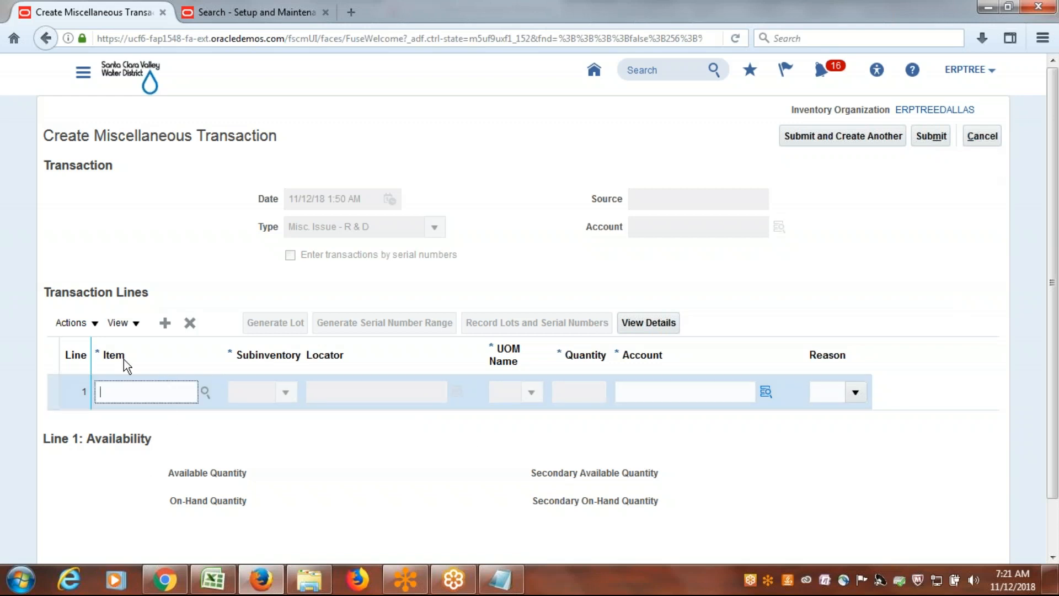
key("Tab")
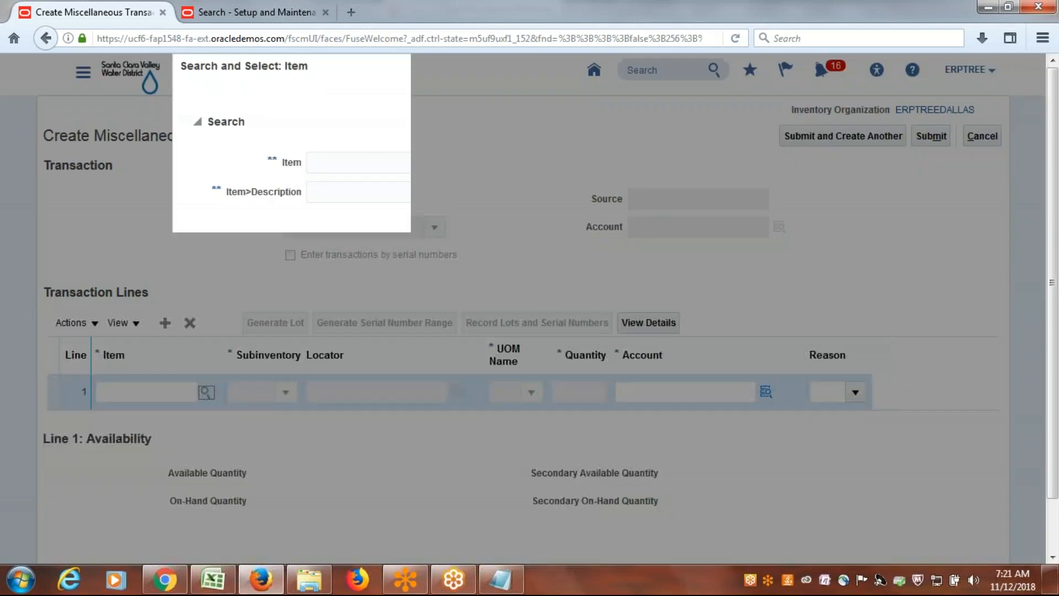
type("ERP")
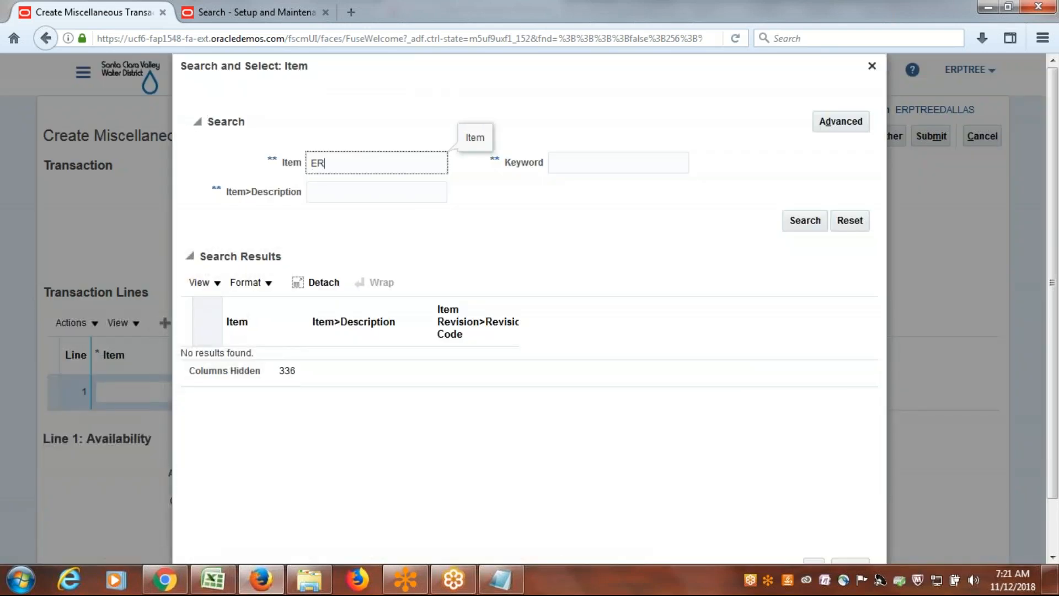
left_click(820, 225)
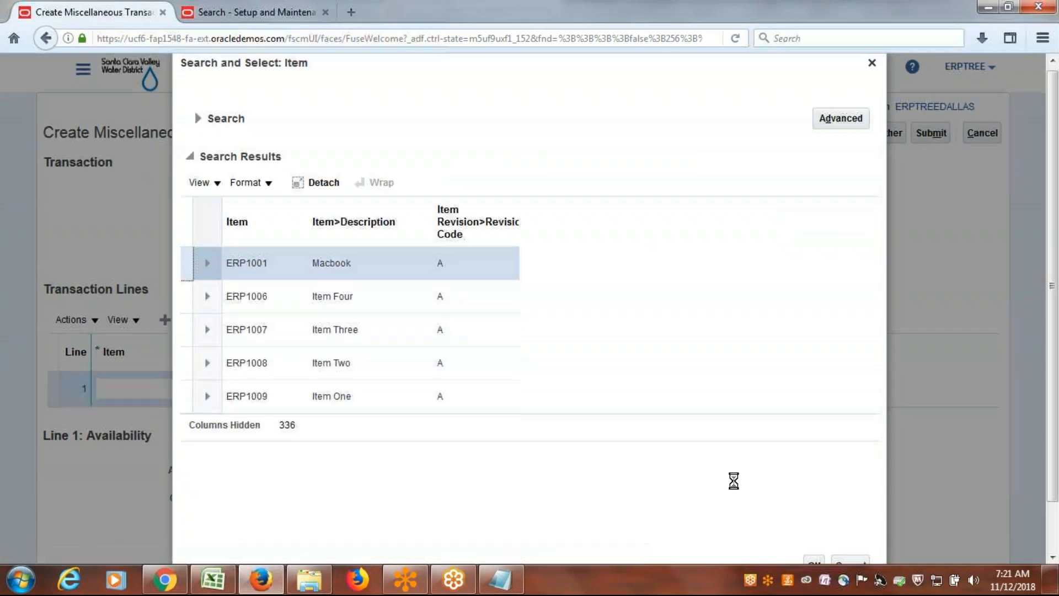
scroll(733, 479, "down", 2)
left_click(814, 514)
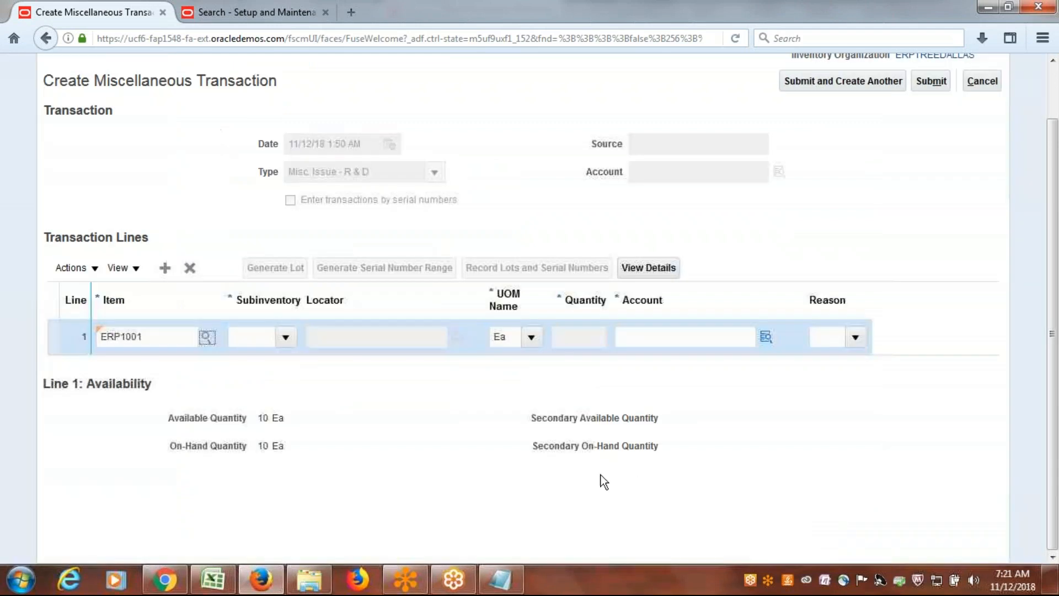
Set line 1 of the R & D issue to the iPhone subinventory with a quantity of 5
left_click(284, 338)
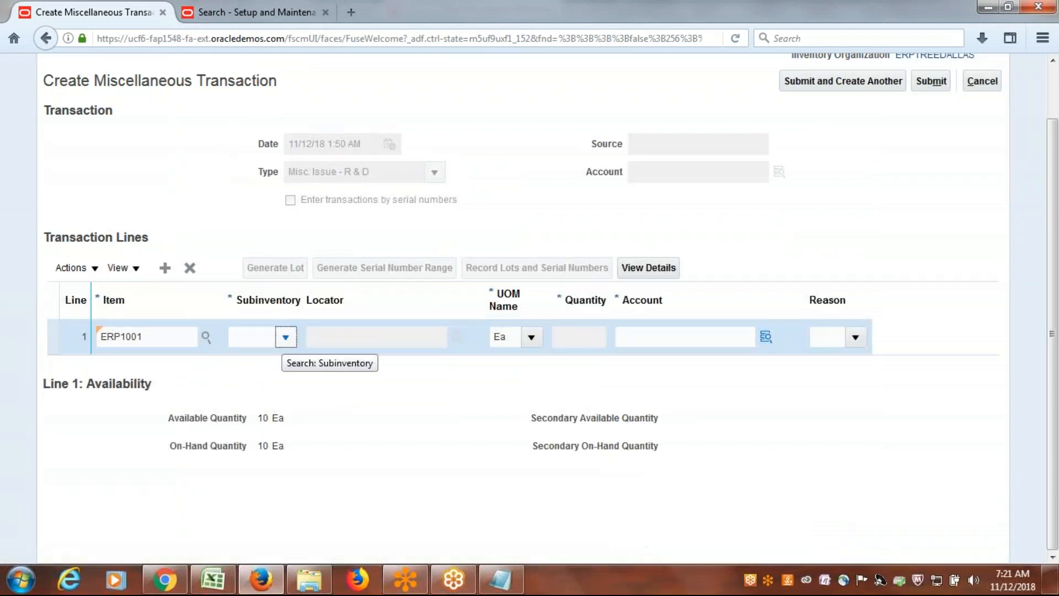
left_click(266, 386)
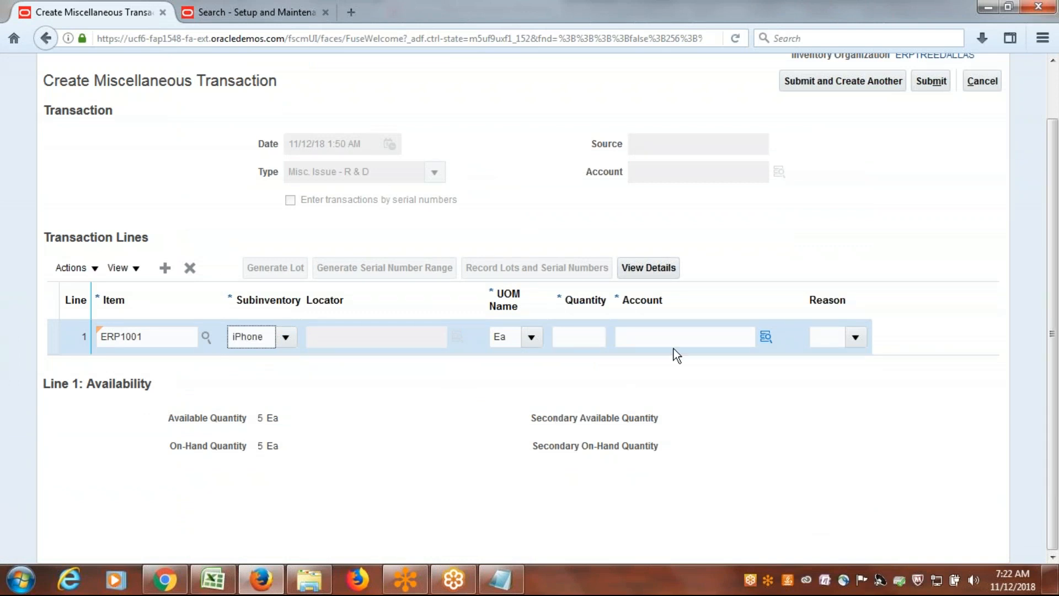
left_click(564, 334)
type("5")
key("Tab")
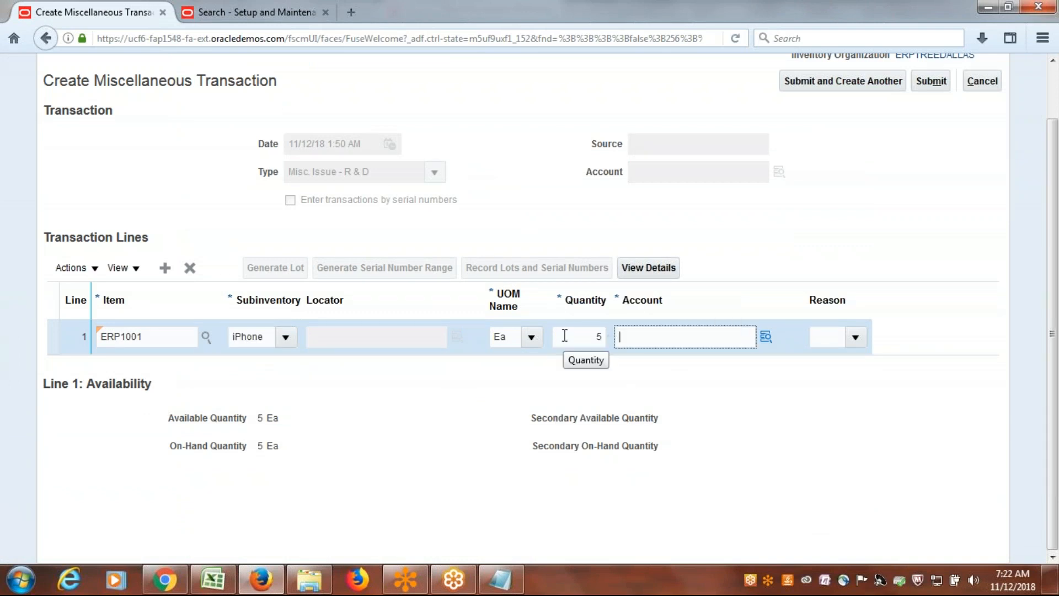
Open the account segments for line 1 and choose company 1000 (ERPTREE Consulting) and department 1000 (Finance)
left_click(766, 337)
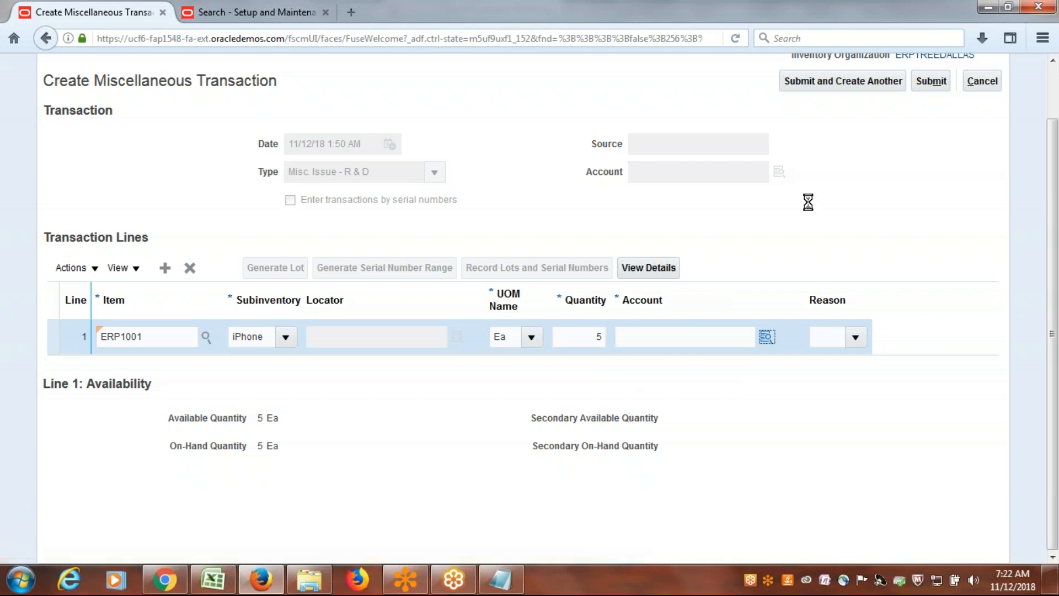
left_click(661, 285)
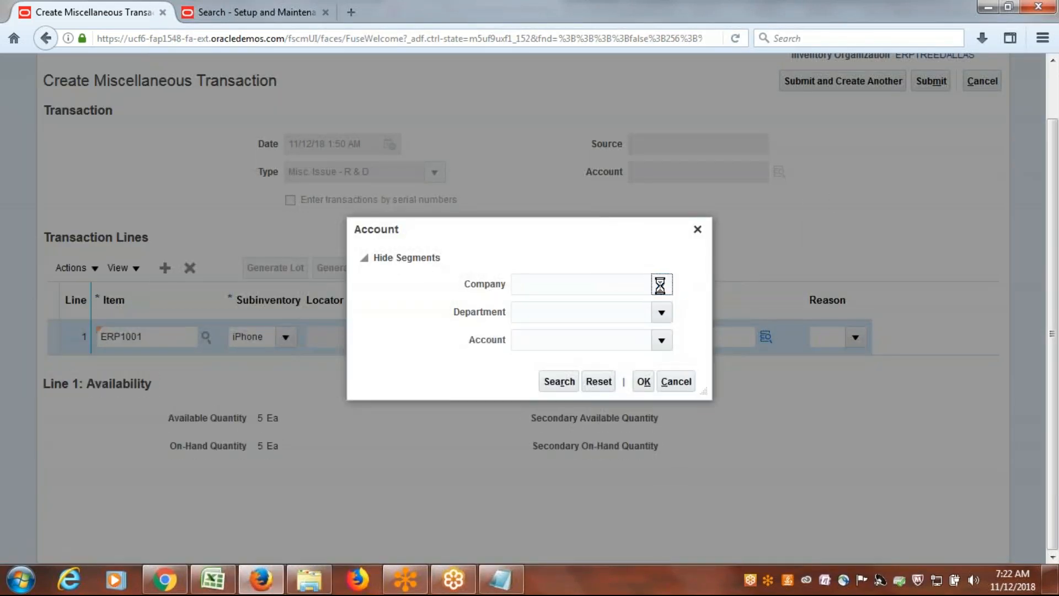
left_click(639, 312)
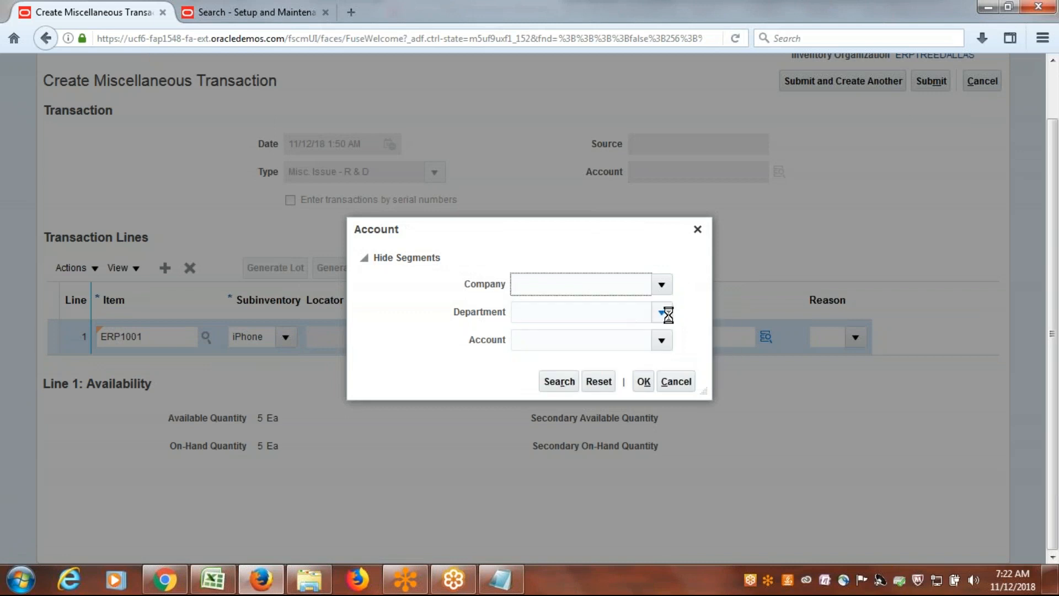
left_click(638, 314)
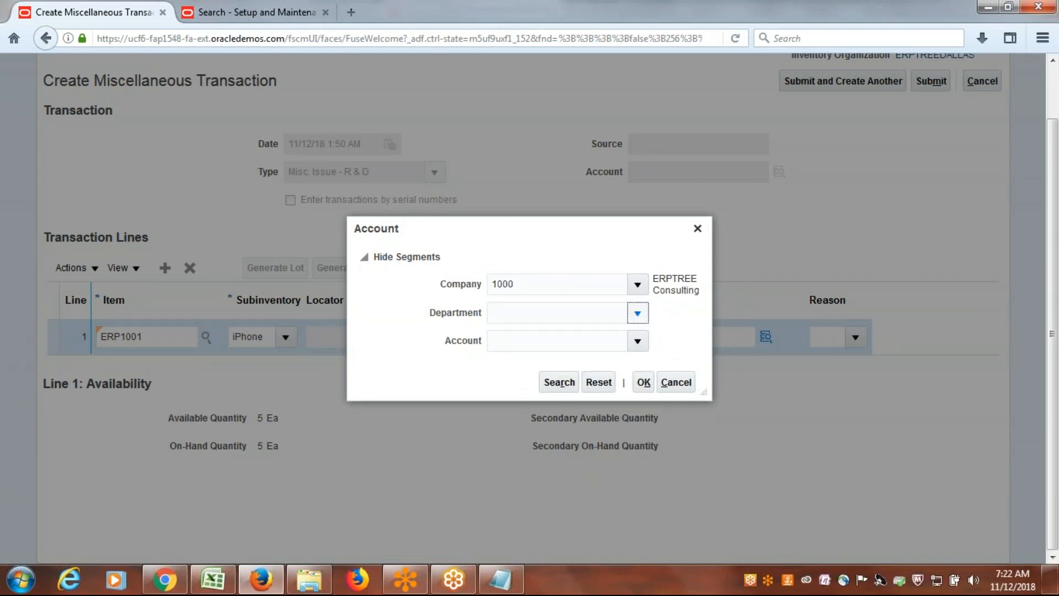
left_click(599, 339)
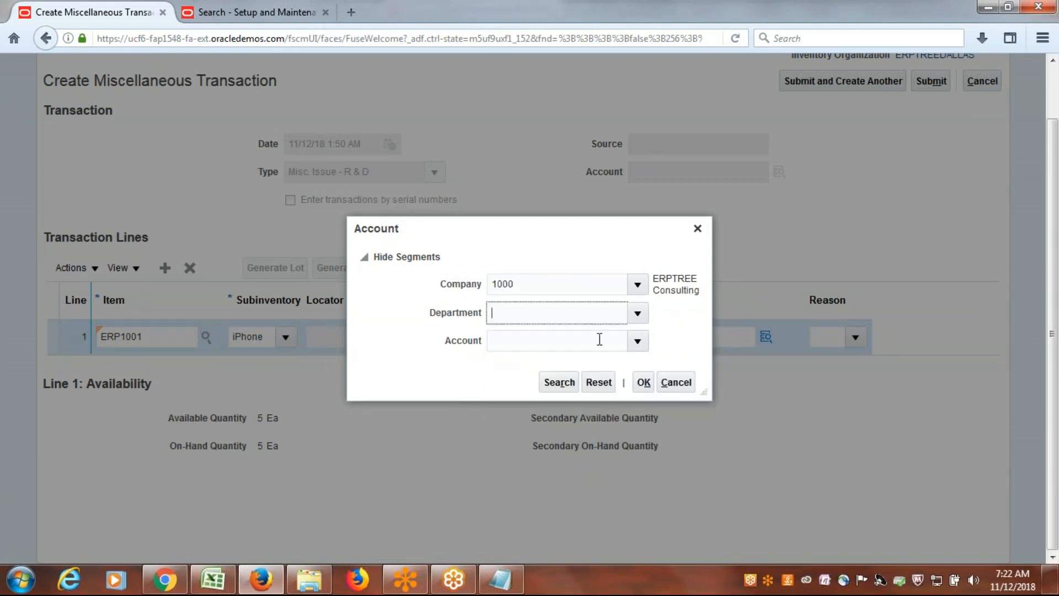
Search for account value 14110, Inventory Material Value, apply it to line 1, and submit the R & D issue
left_click(637, 341)
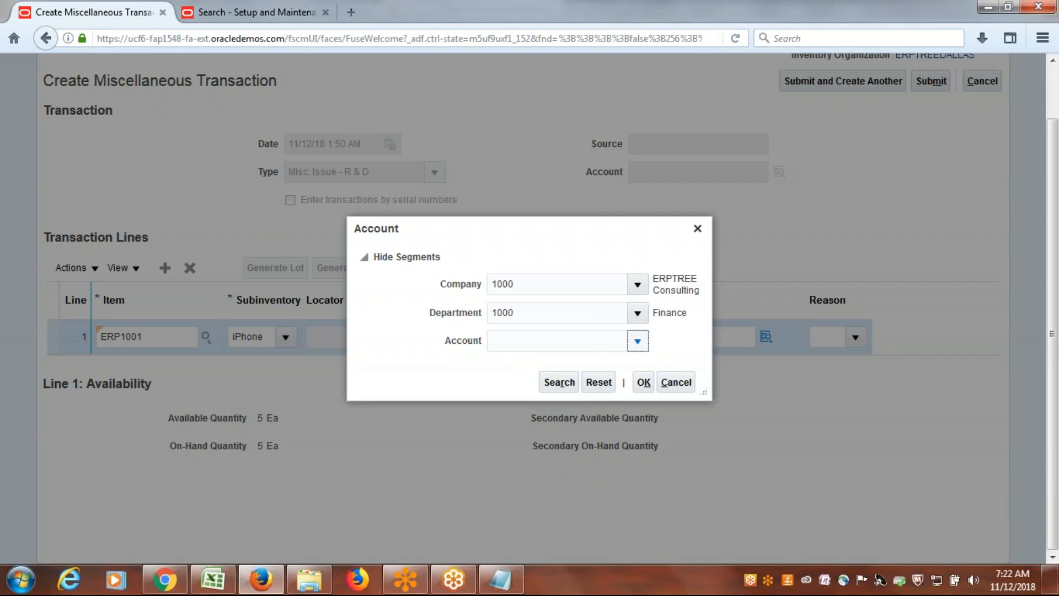
left_click(516, 320)
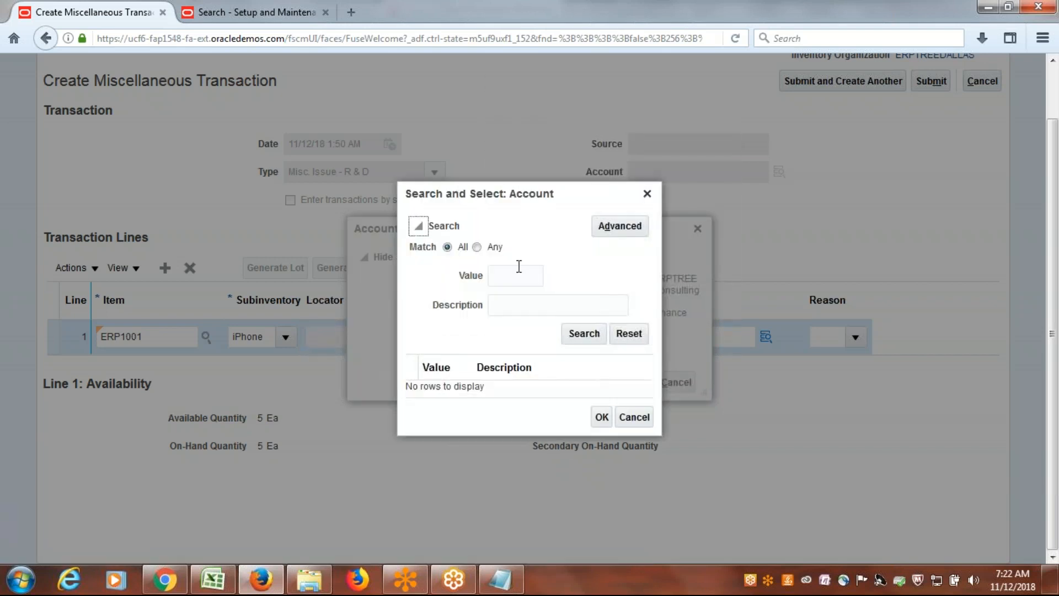
type("14110")
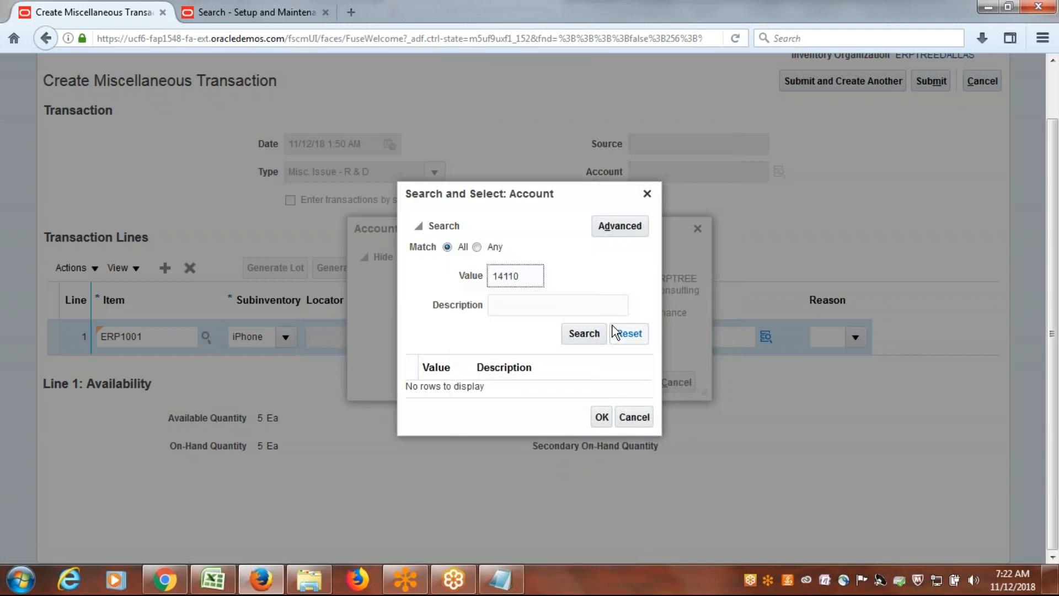
left_click(601, 334)
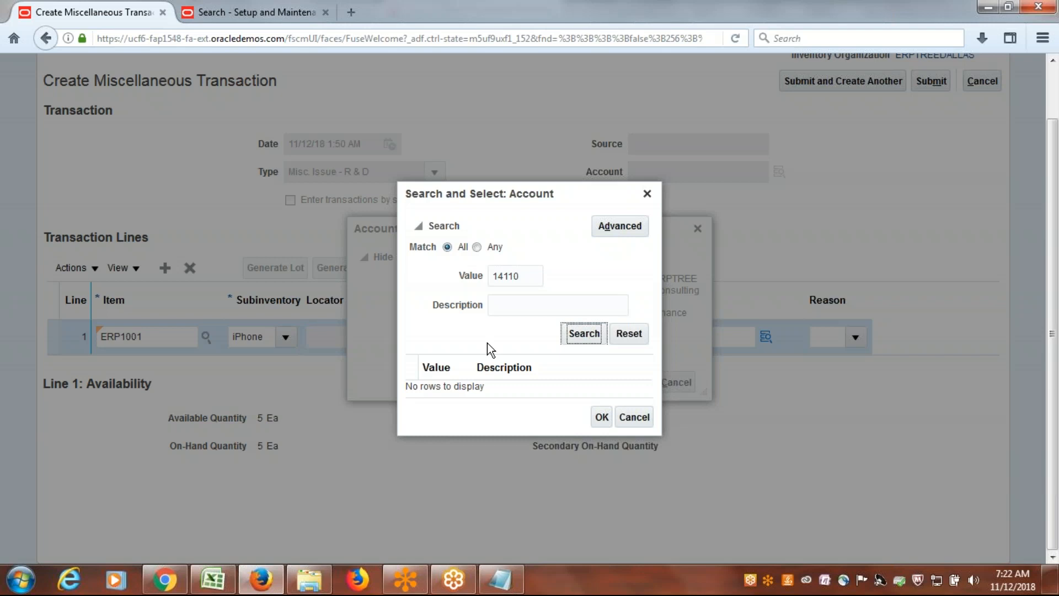
left_click(505, 391)
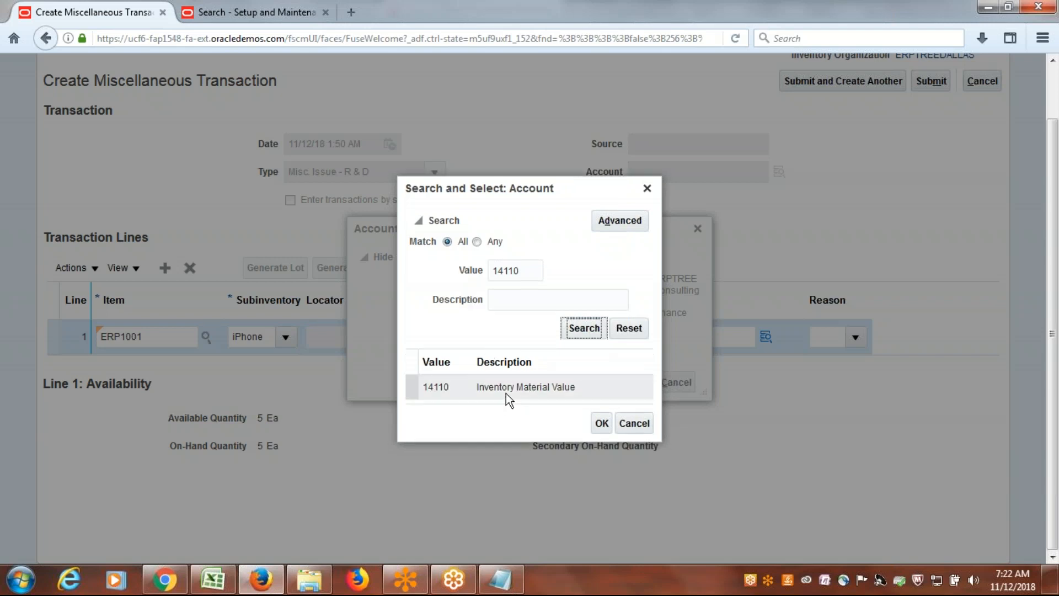
left_click(601, 423)
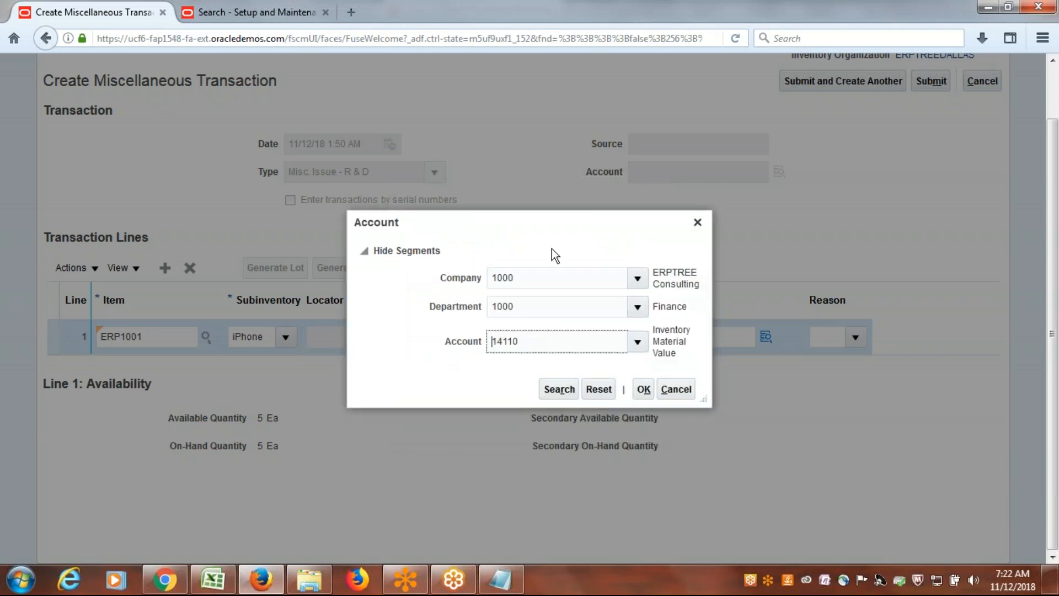
left_click(643, 389)
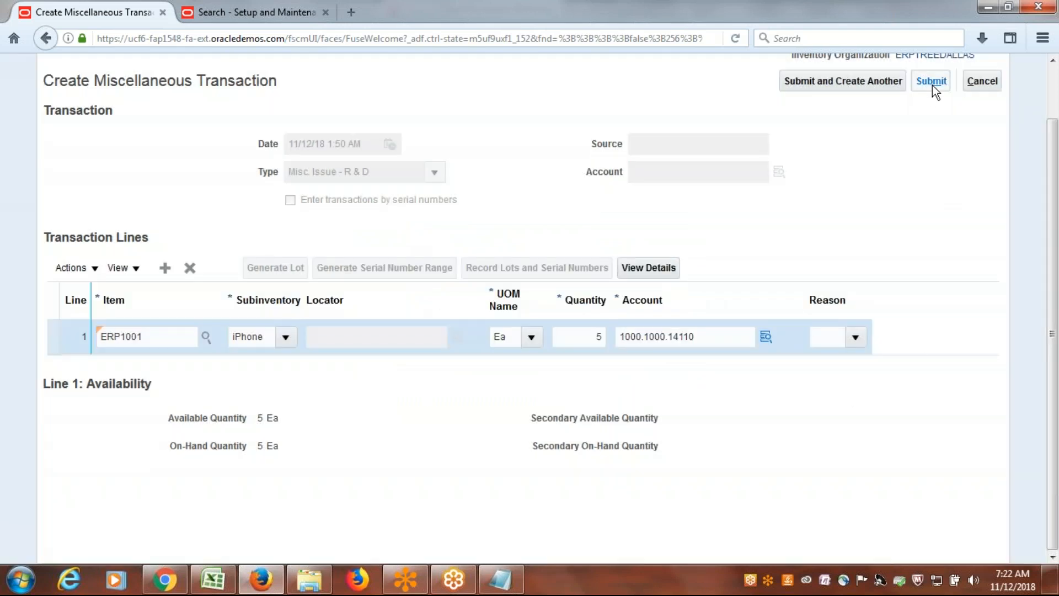
left_click(932, 83)
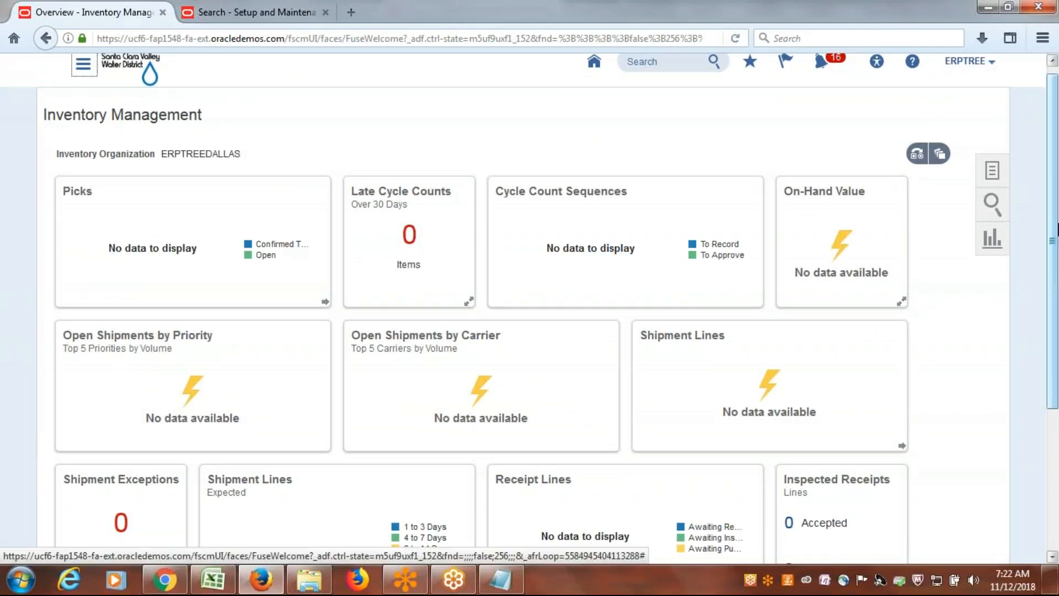
Search the on-hand item quantities for organization ERPTREEDALLAS, check item ERP1001, and return to the inventory overview
left_click(992, 170)
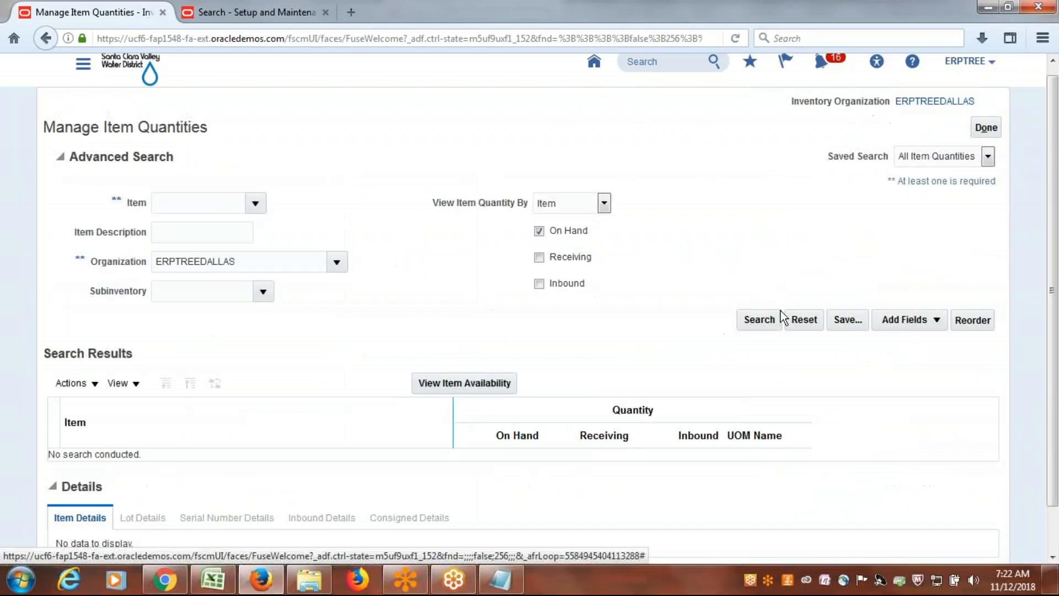
left_click(760, 320)
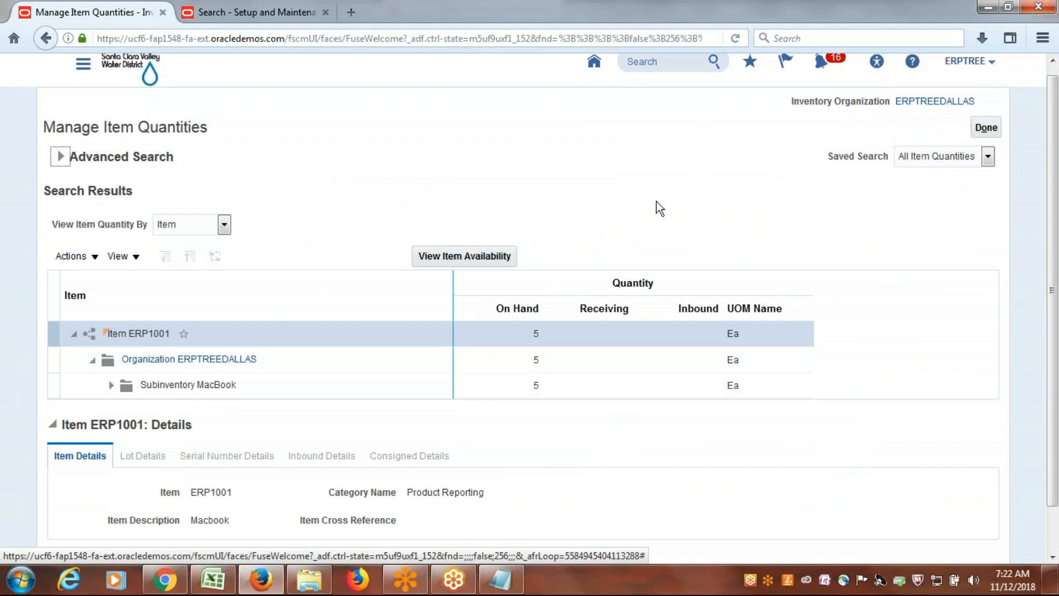
left_click(986, 129)
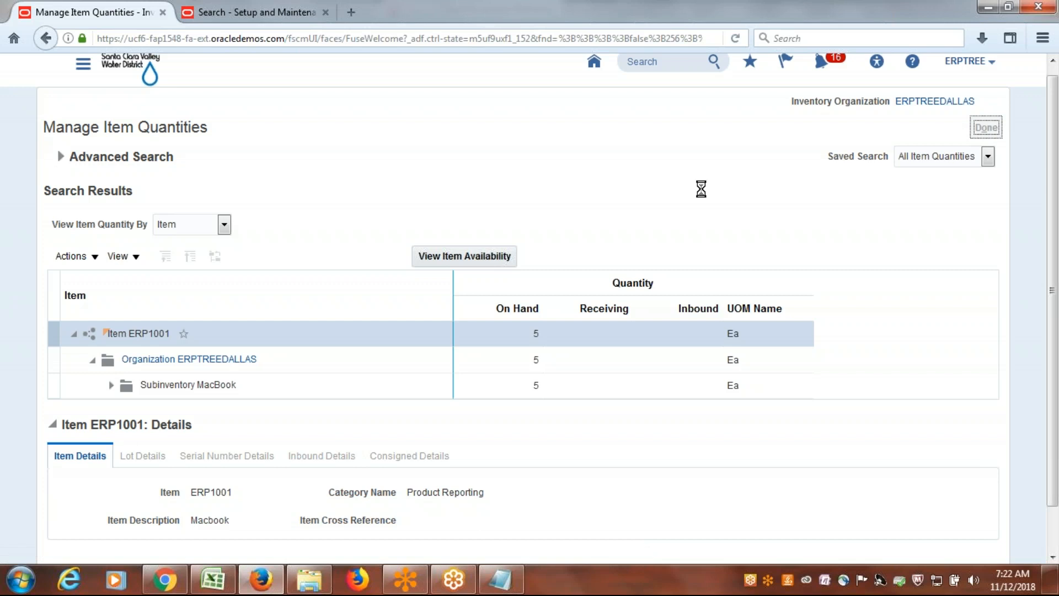
Review the completed transactions for ERPTREEDALLAS dated 11/1/18 to 11/12/18
left_click(991, 170)
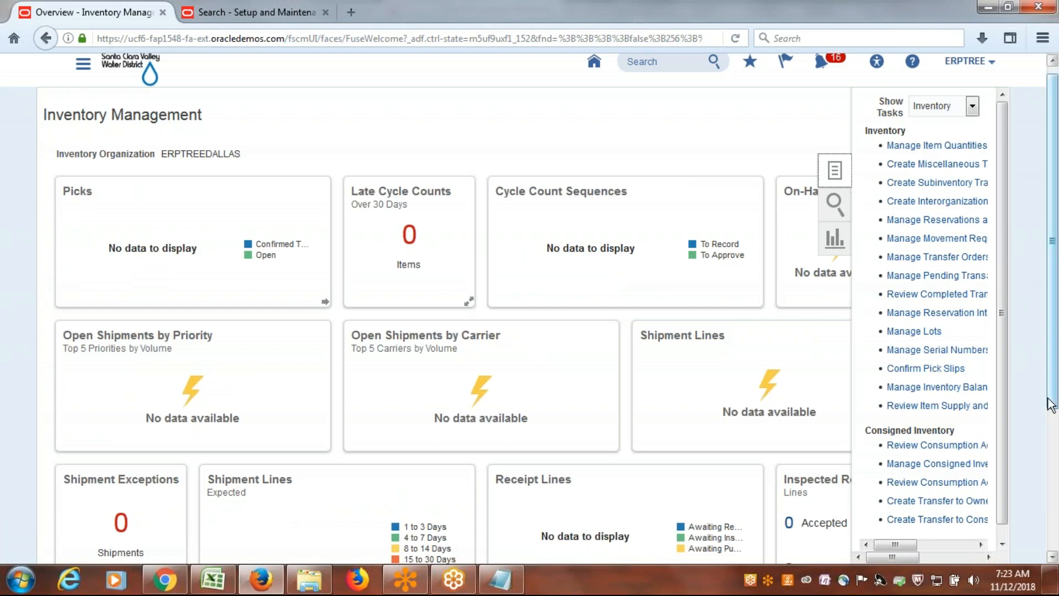
left_click(949, 298)
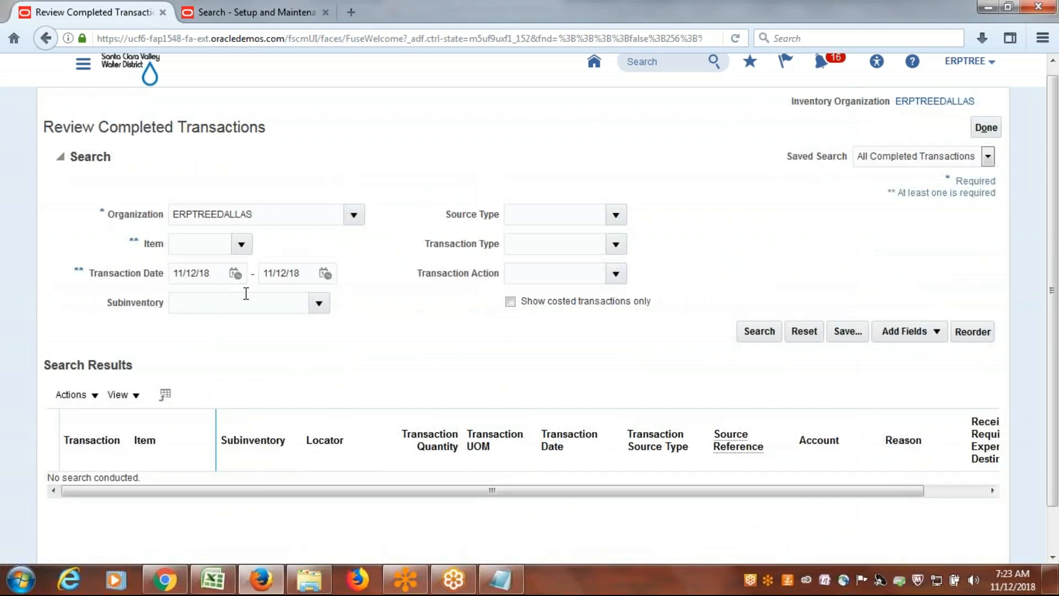
left_click(235, 273)
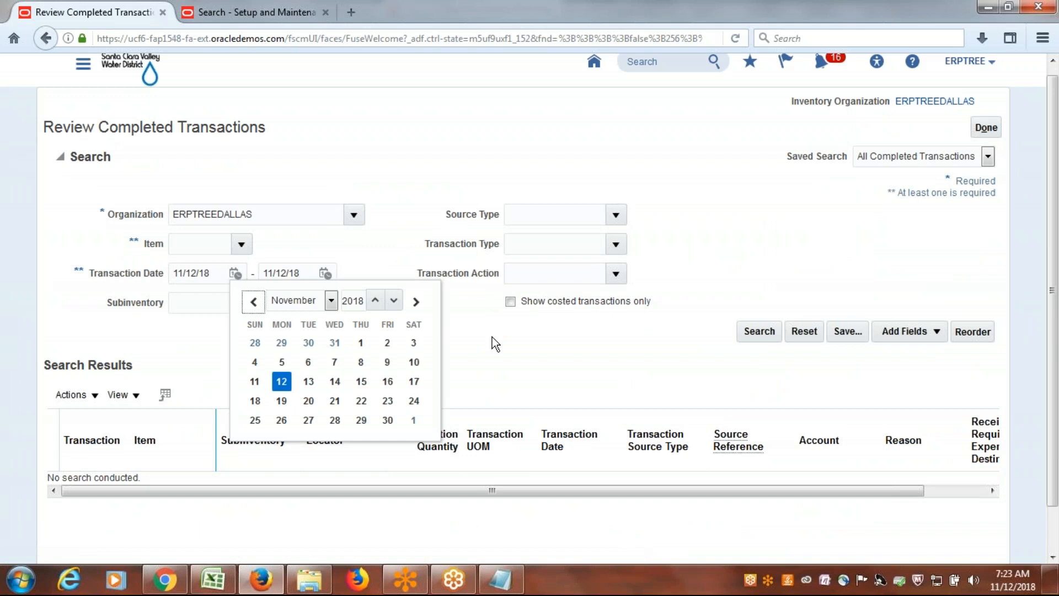
left_click(360, 343)
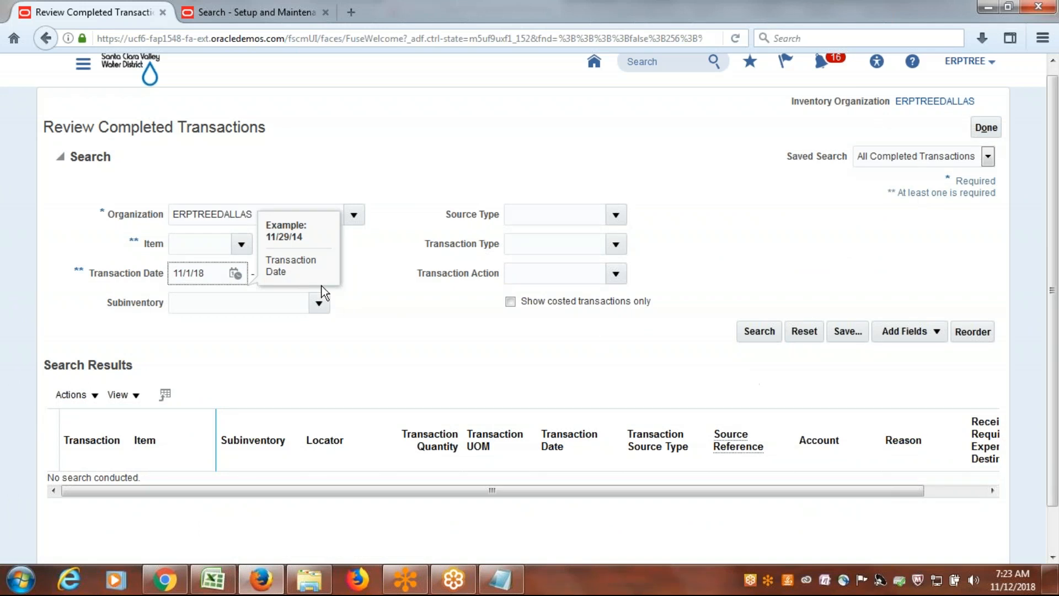
left_click(408, 289)
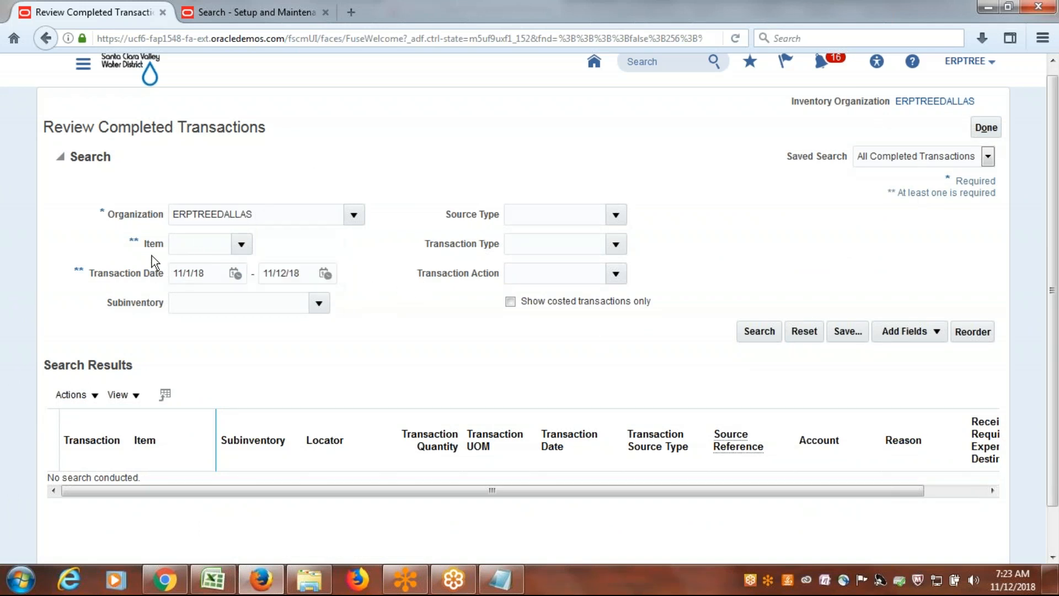
left_click(758, 332)
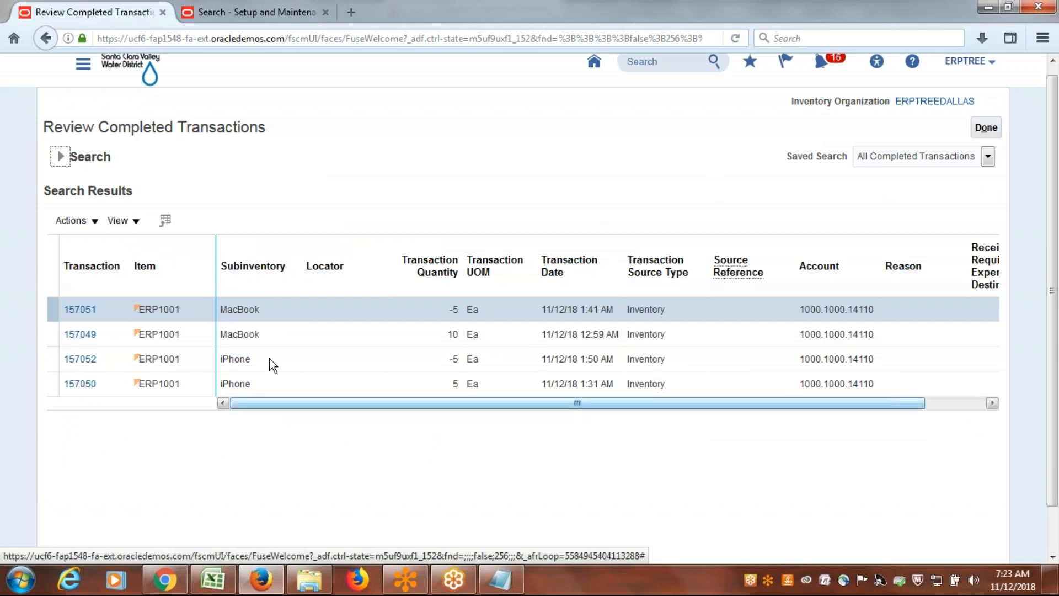
left_click_drag(281, 403, 8, 423)
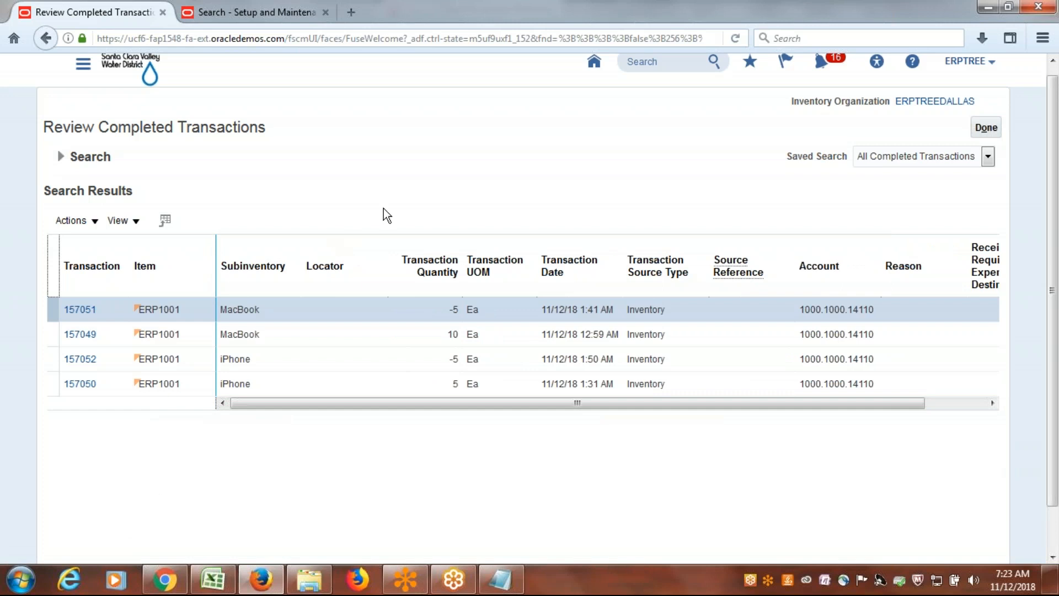
Examine the details of the first MacBook transaction in the results, including its transaction type, and return to the results
left_click(80, 309)
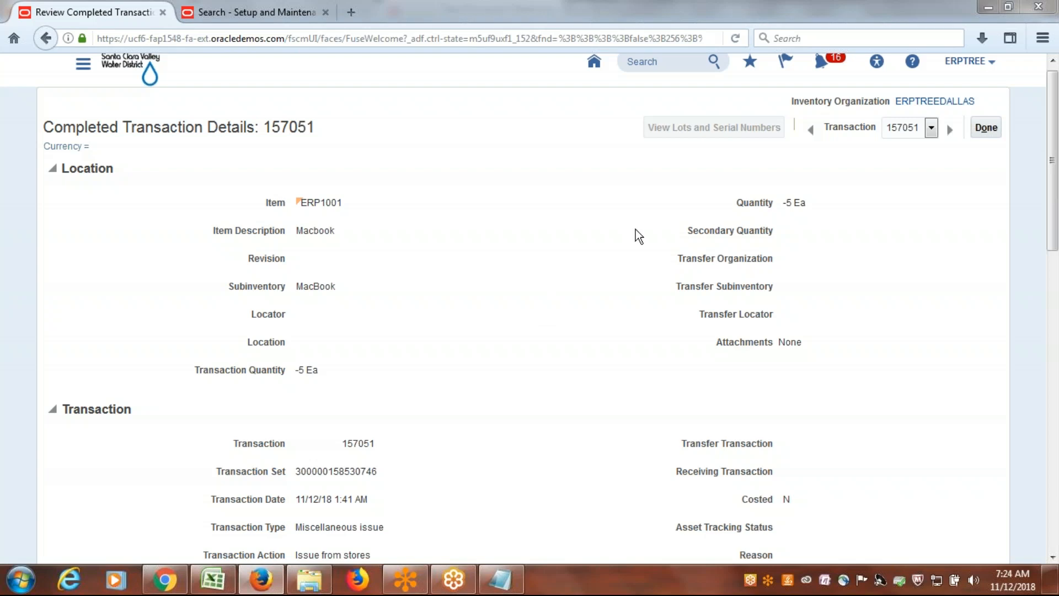
left_click_drag(1056, 220, 1057, 131)
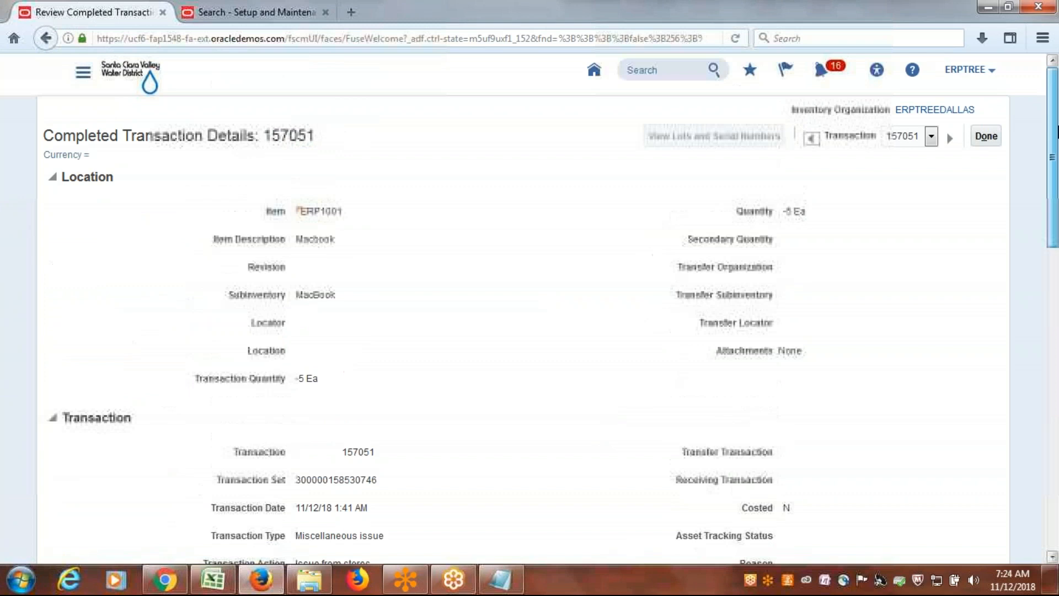
left_click(981, 137)
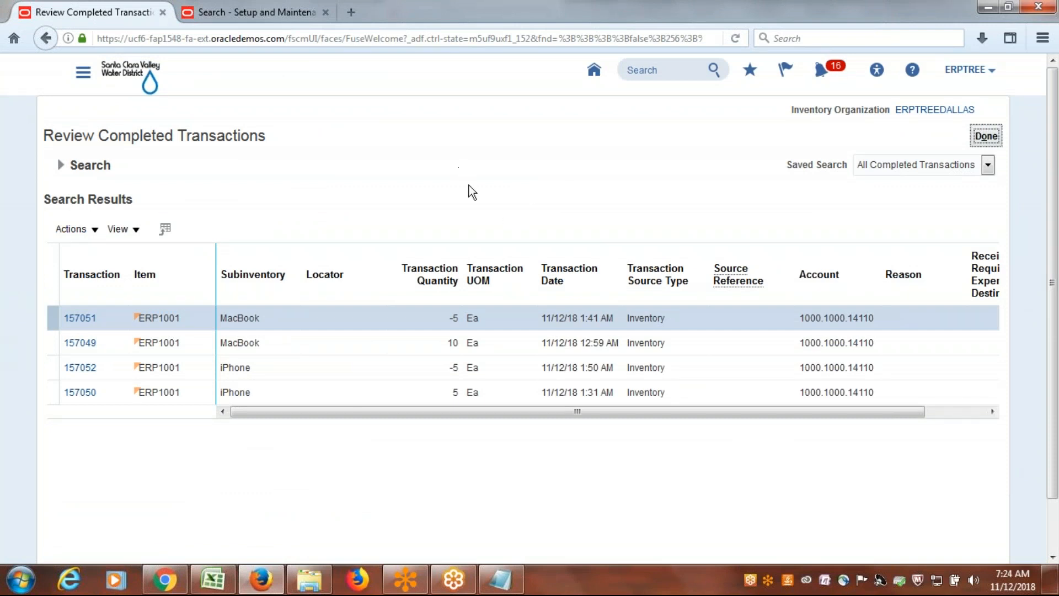
Try to show all available columns in the completed transactions results and look across the table
left_click(138, 234)
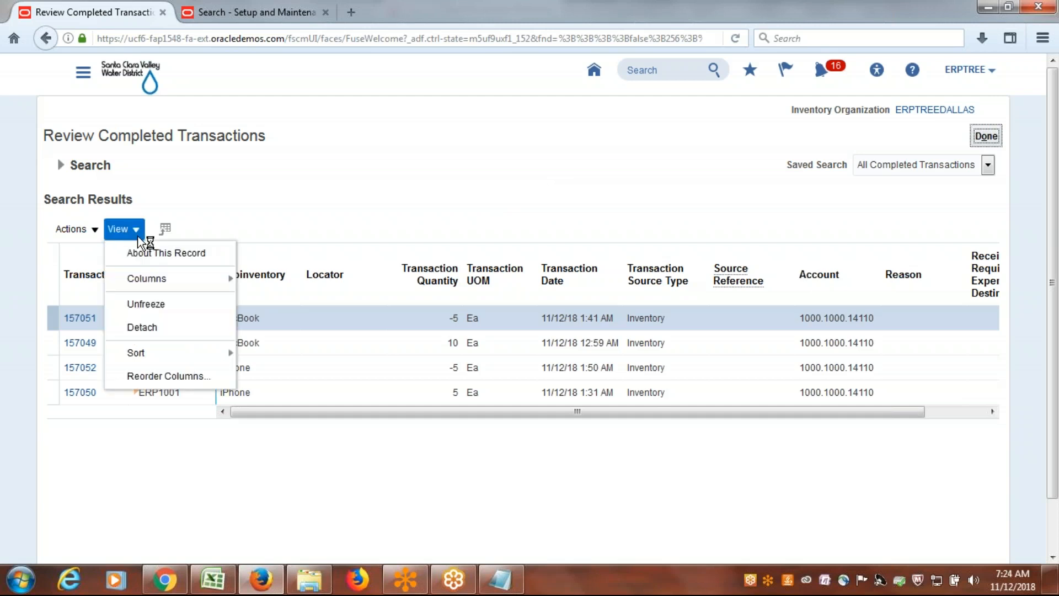
mouse_move(160, 284)
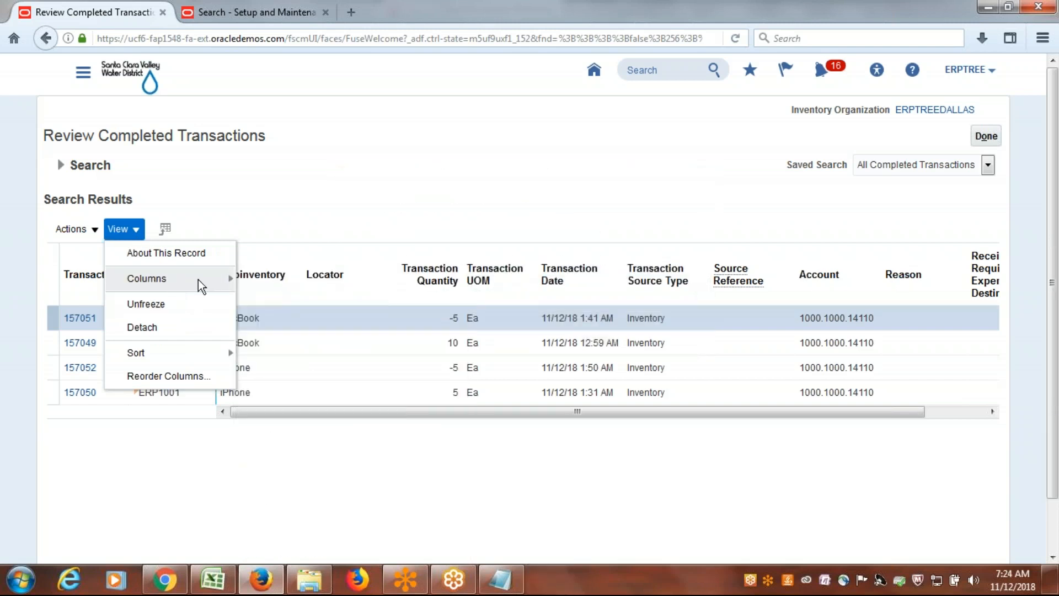
mouse_move(197, 279)
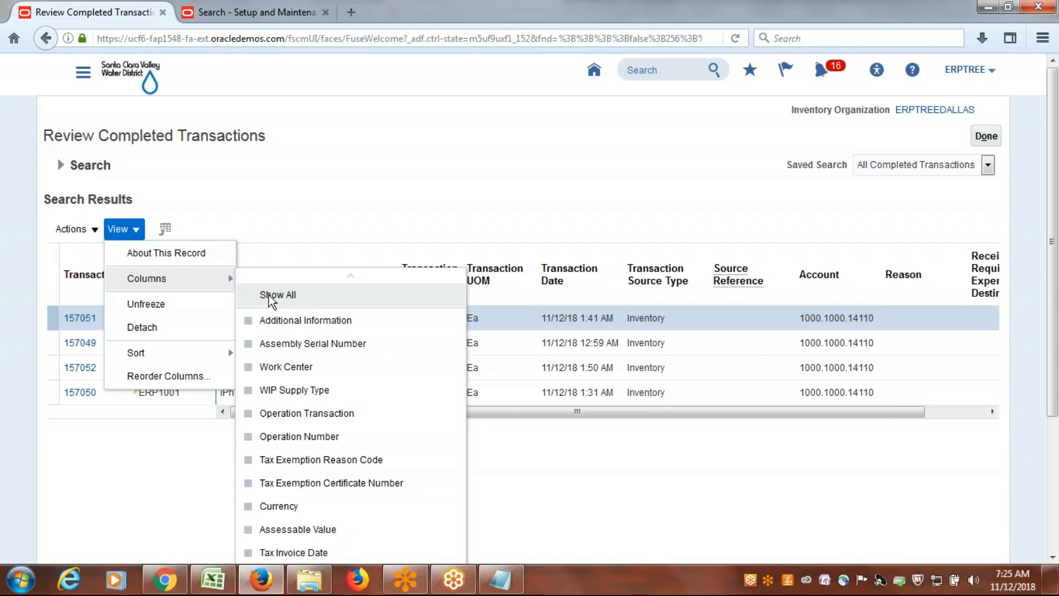
left_click(274, 297)
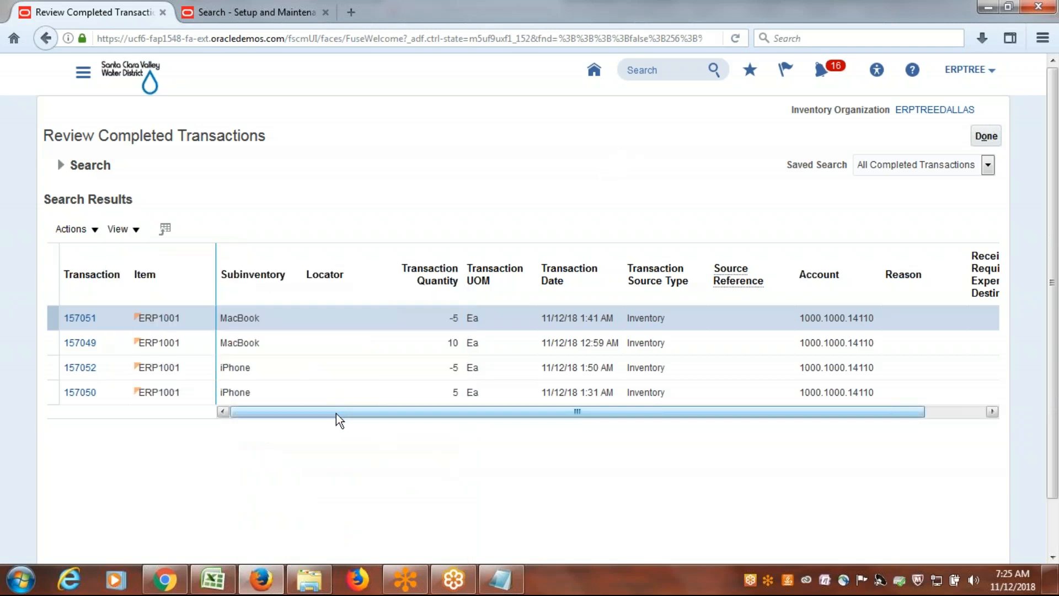
left_click_drag(336, 412, 481, 415)
left_click_drag(609, 415, 213, 416)
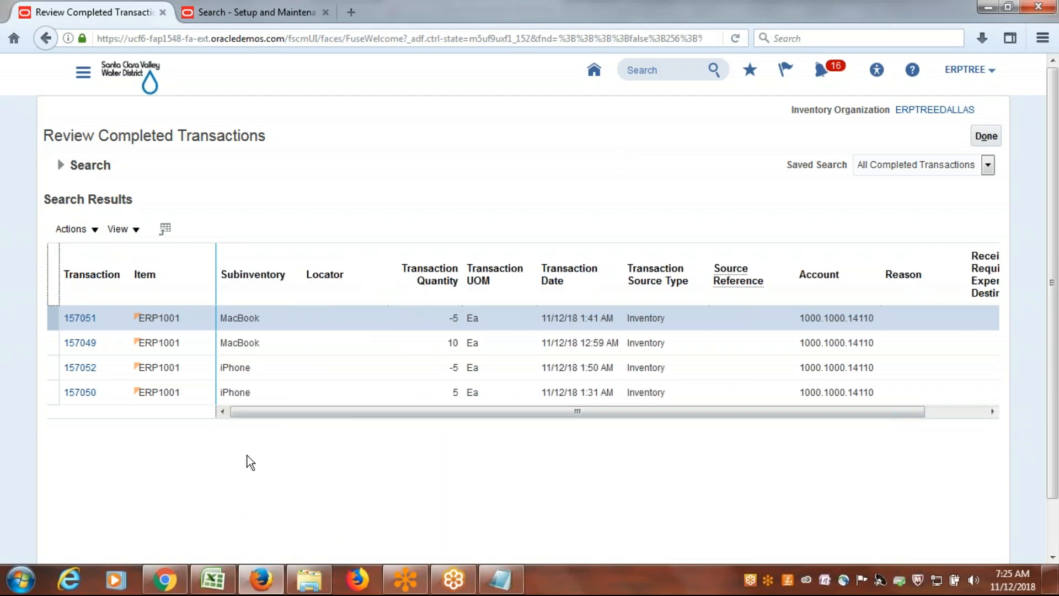
left_click_drag(289, 410, 11, 400)
Display every available column in the completed transactions results, check the added columns, and return to the inventory overview
left_click(132, 229)
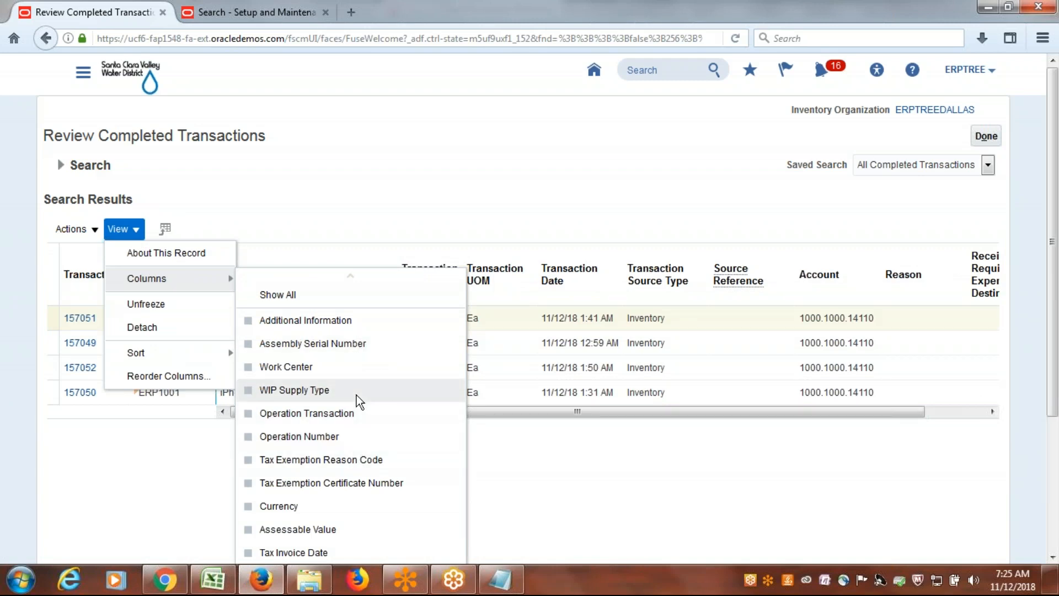
scroll(356, 386, "down", 5)
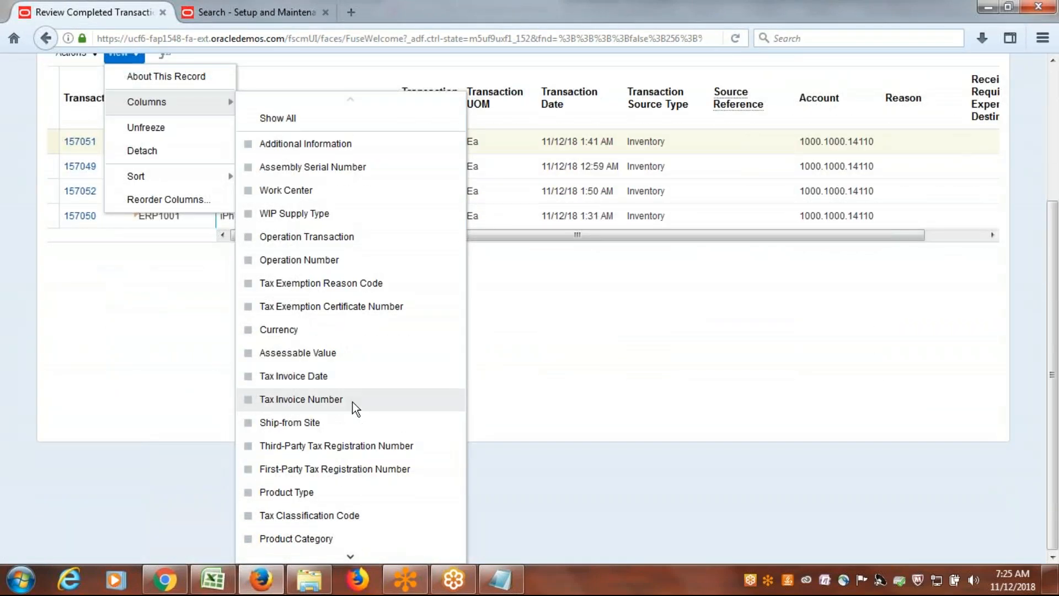
left_click(349, 557)
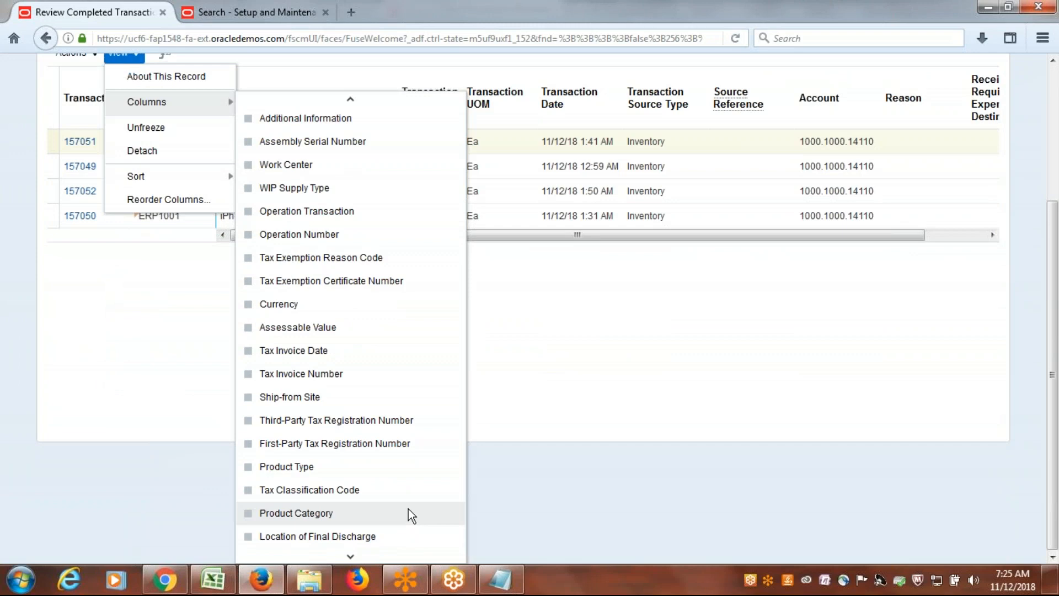
scroll(408, 511, "up", 3)
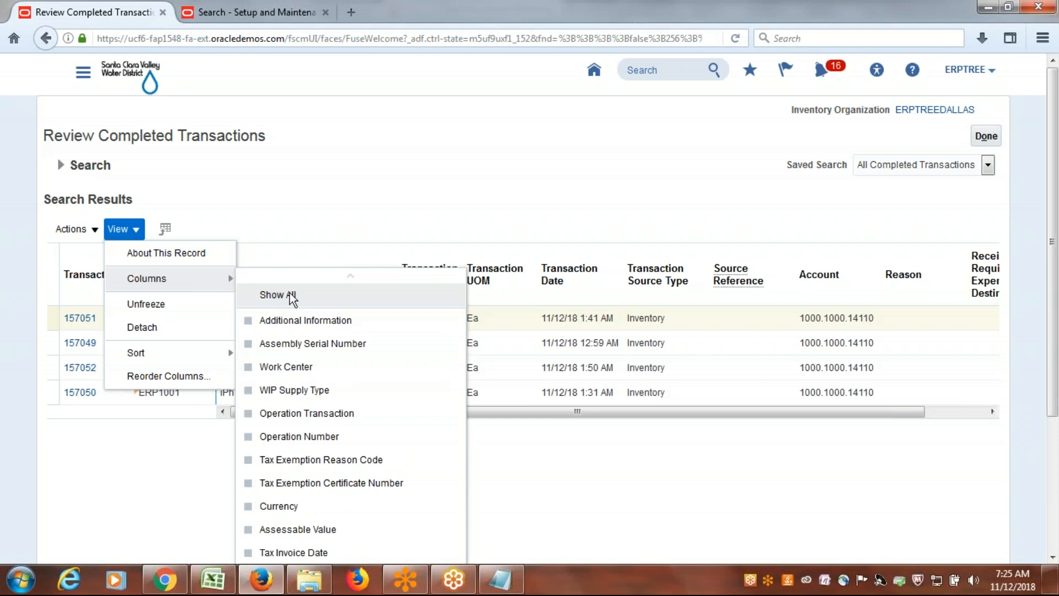
left_click(291, 297)
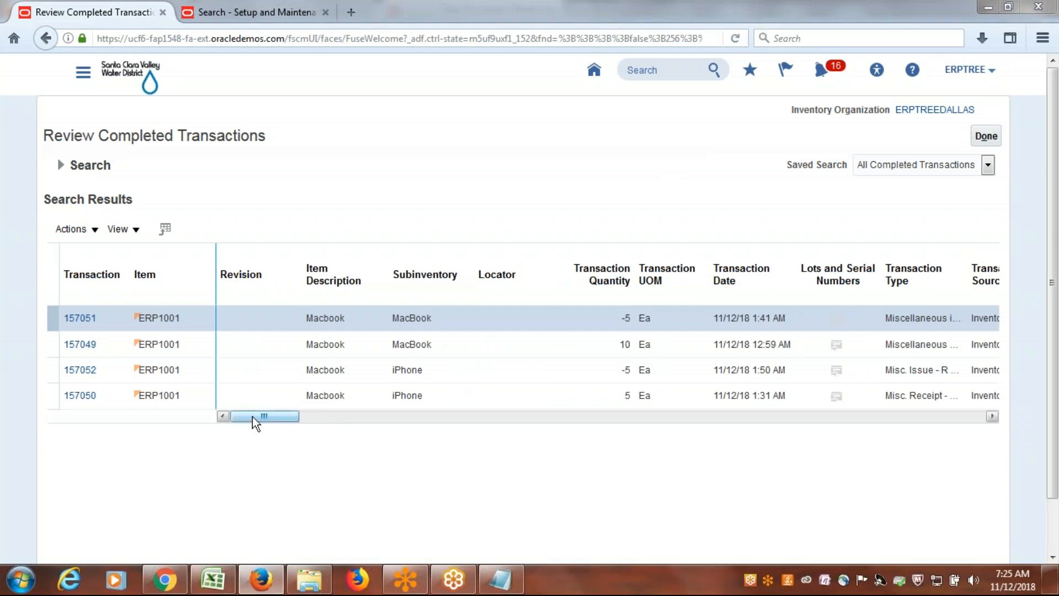
left_click_drag(254, 416, 106, 503)
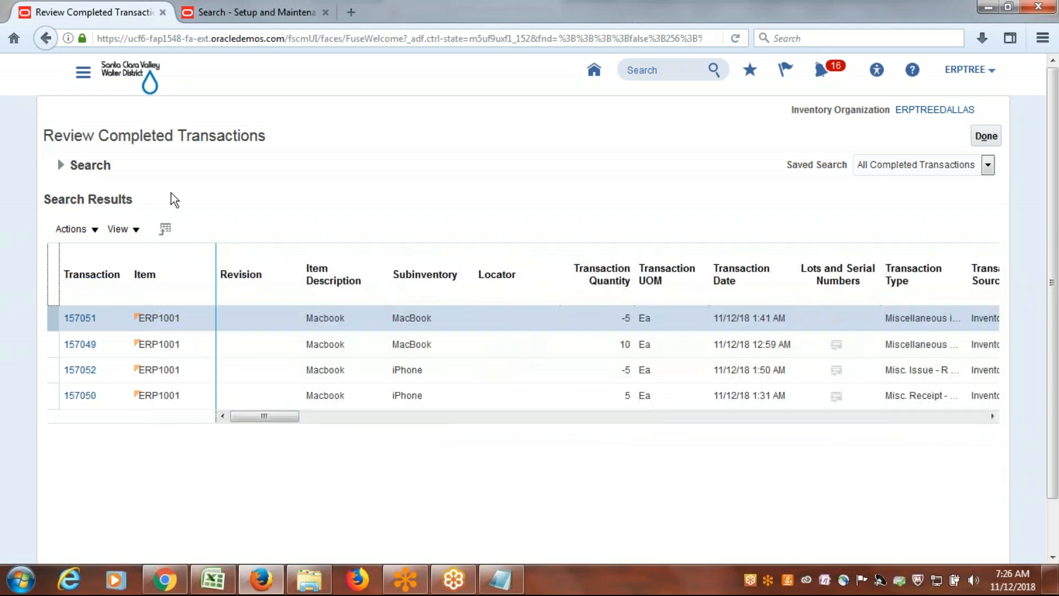
left_click(997, 136)
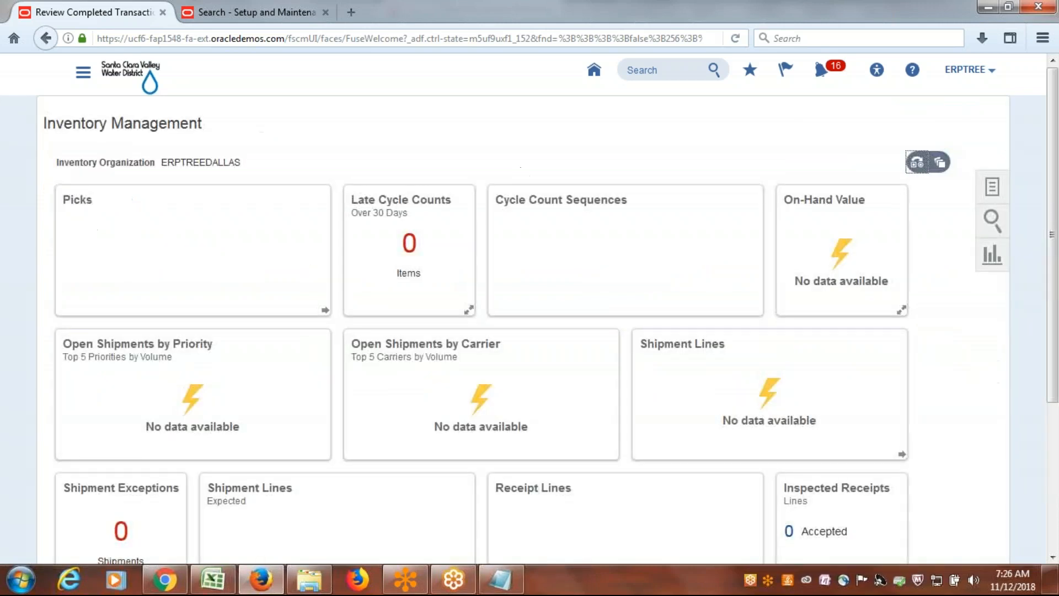
Examine all available line columns on a new miscellaneous transaction and discard the transaction without saving
left_click(995, 178)
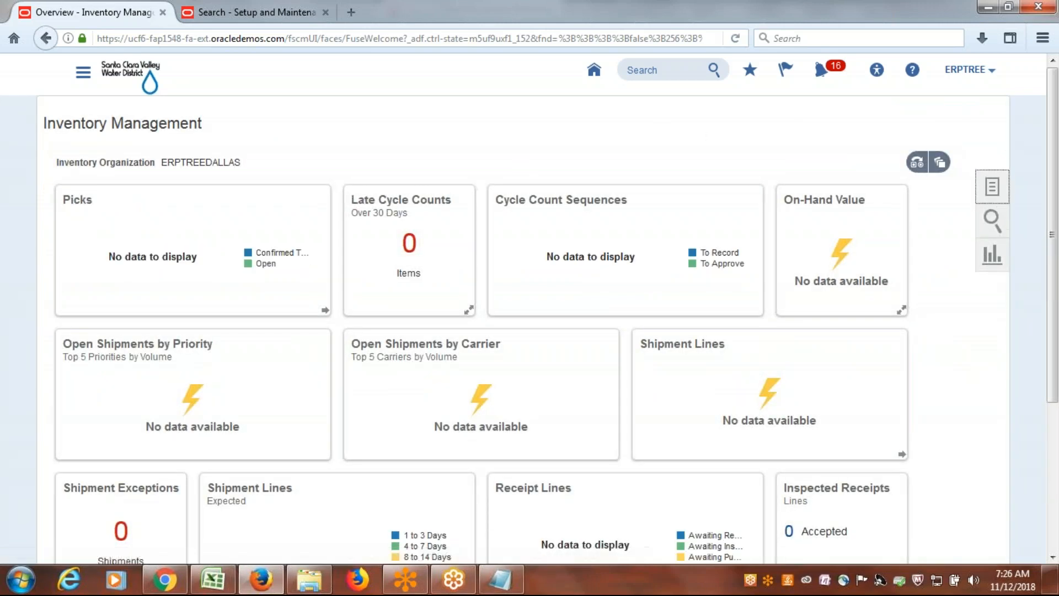
left_click(933, 172)
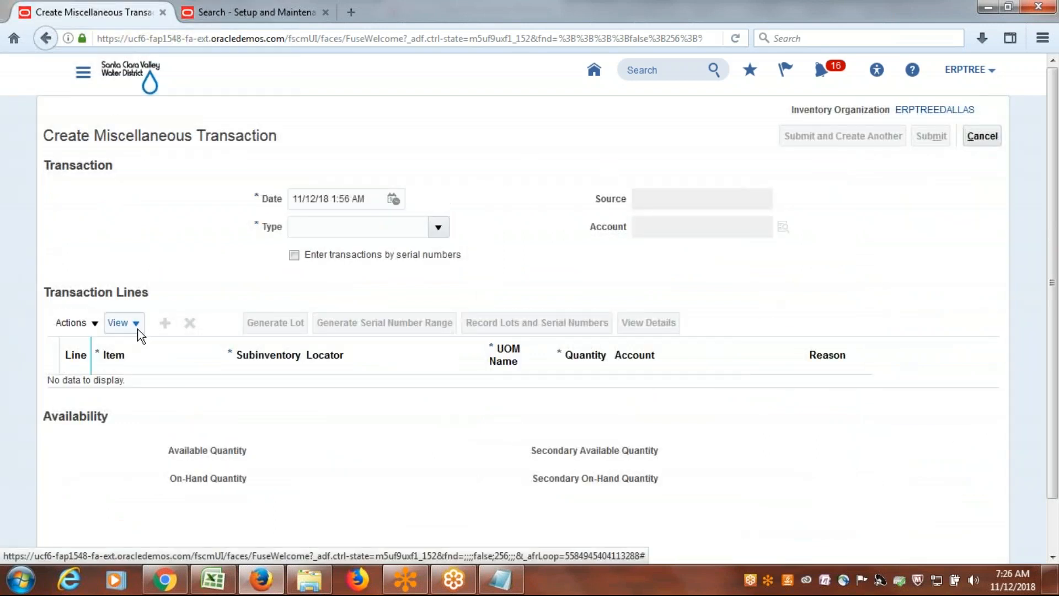
left_click(137, 325)
mouse_move(164, 379)
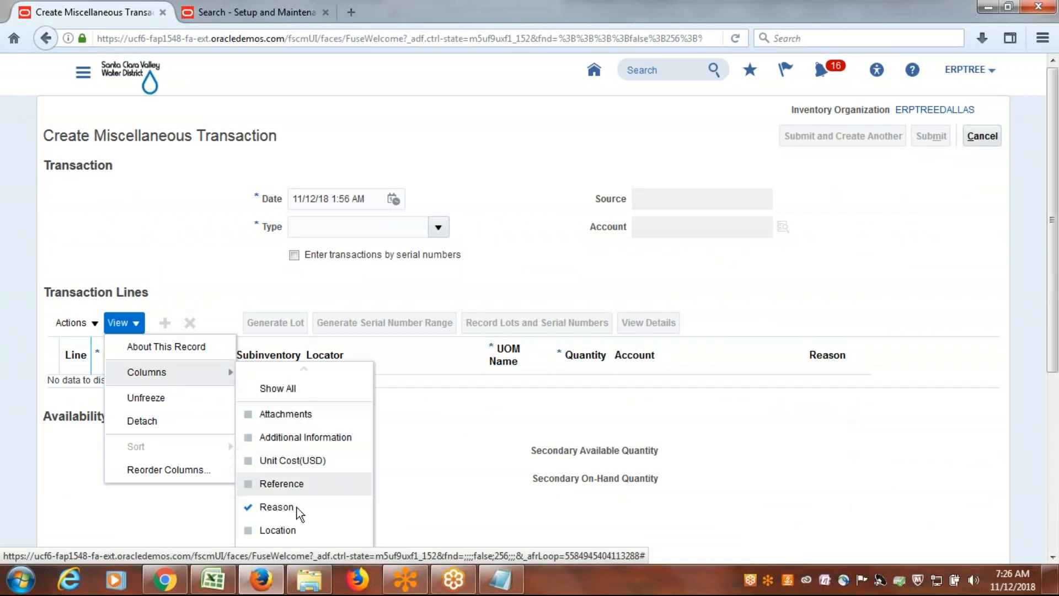
left_click(278, 388)
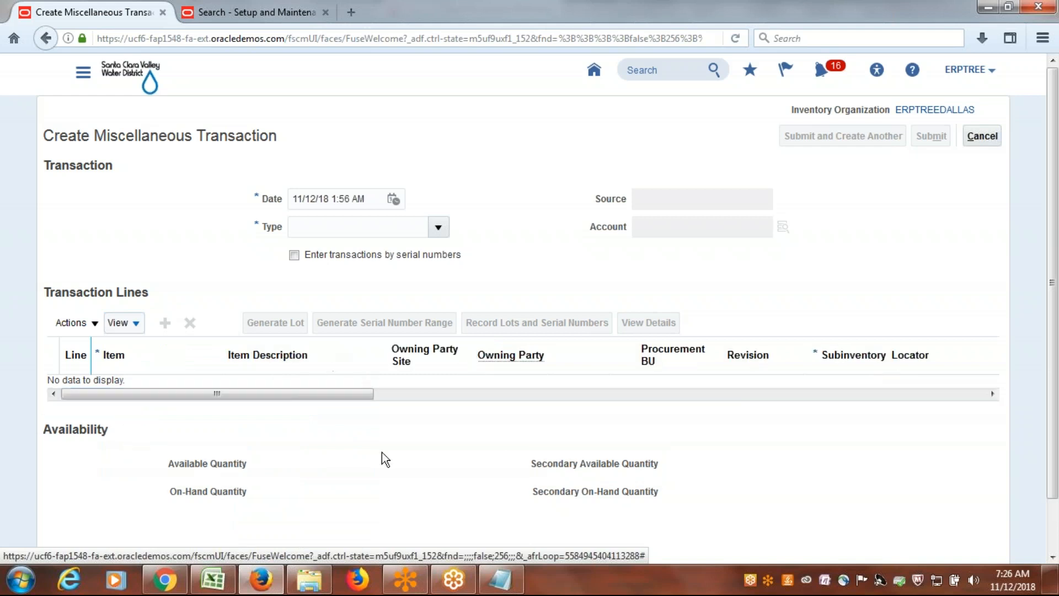
left_click_drag(207, 393, 176, 422)
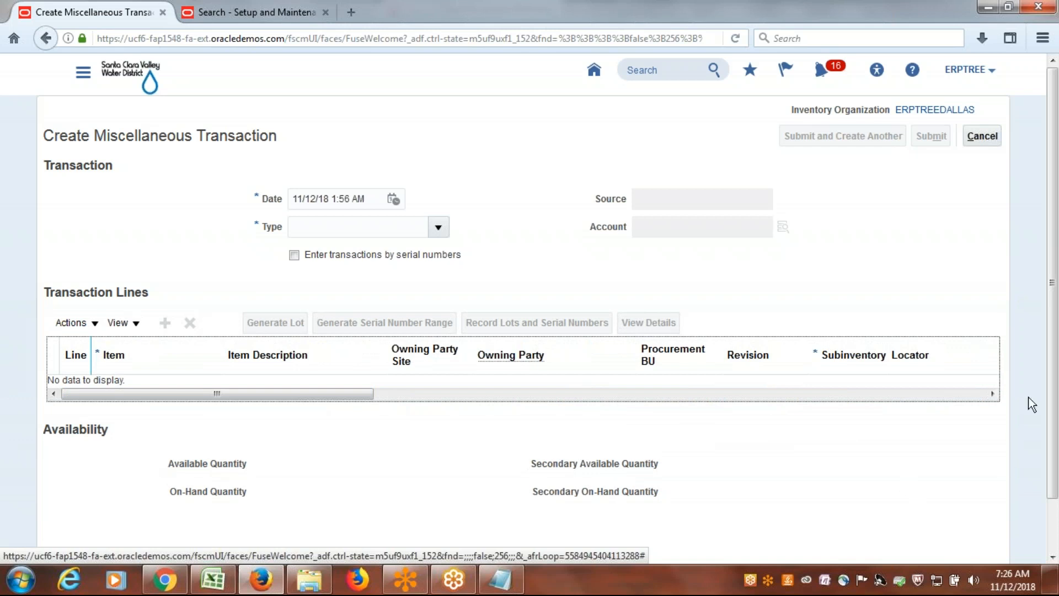
left_click(996, 143)
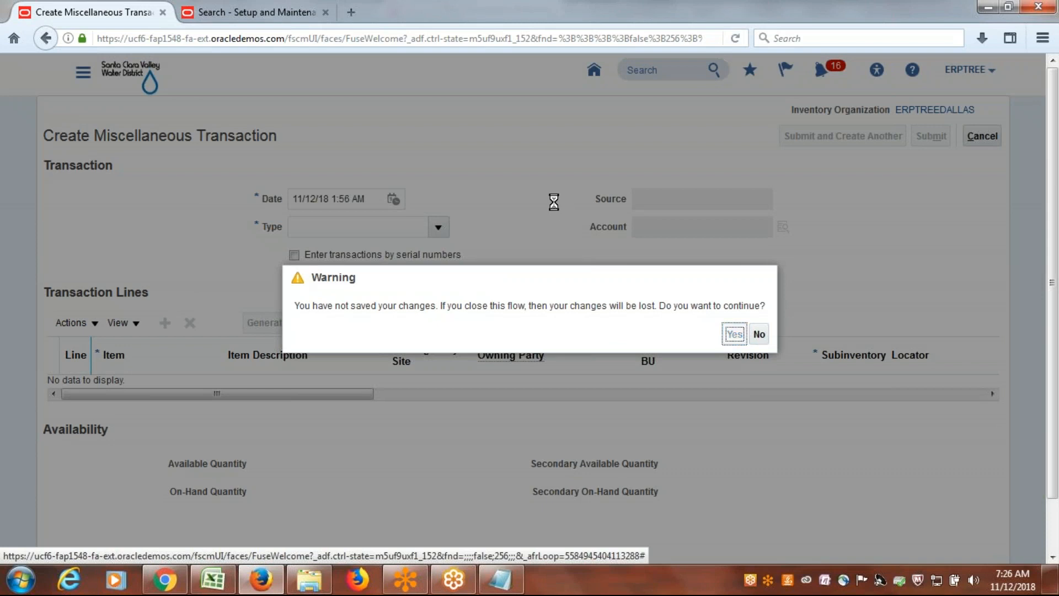
key("Return")
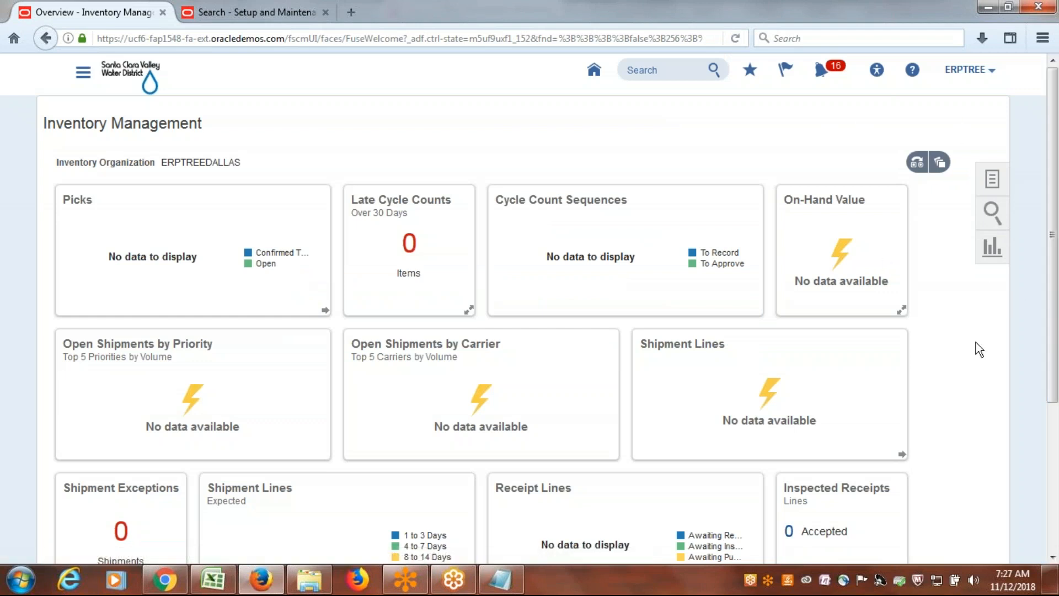
Start a subinventory transfer of type Subinventory Transfer and add a transaction line
left_click(992, 179)
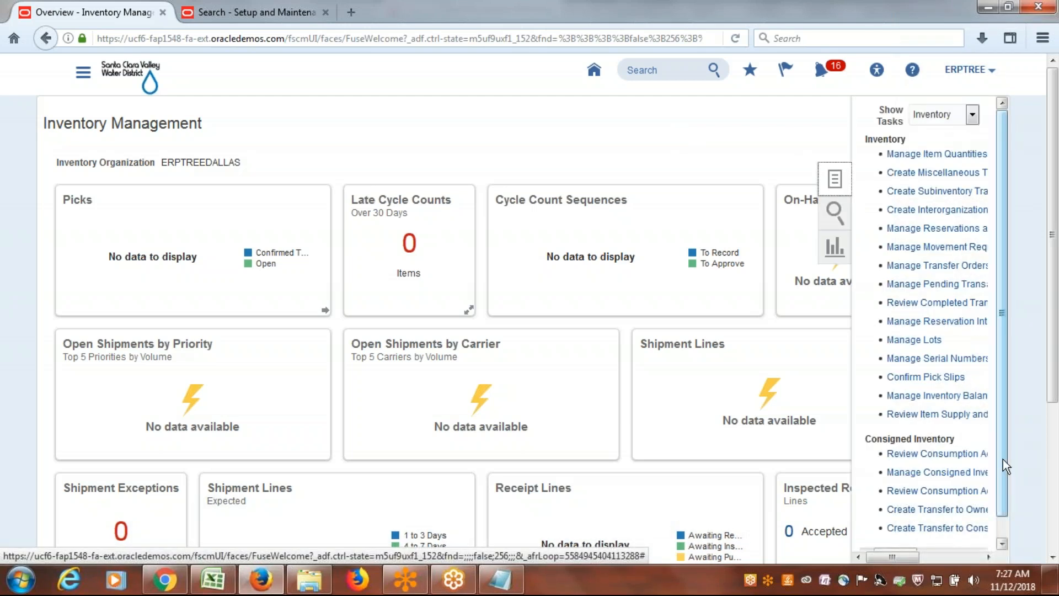
left_click(936, 192)
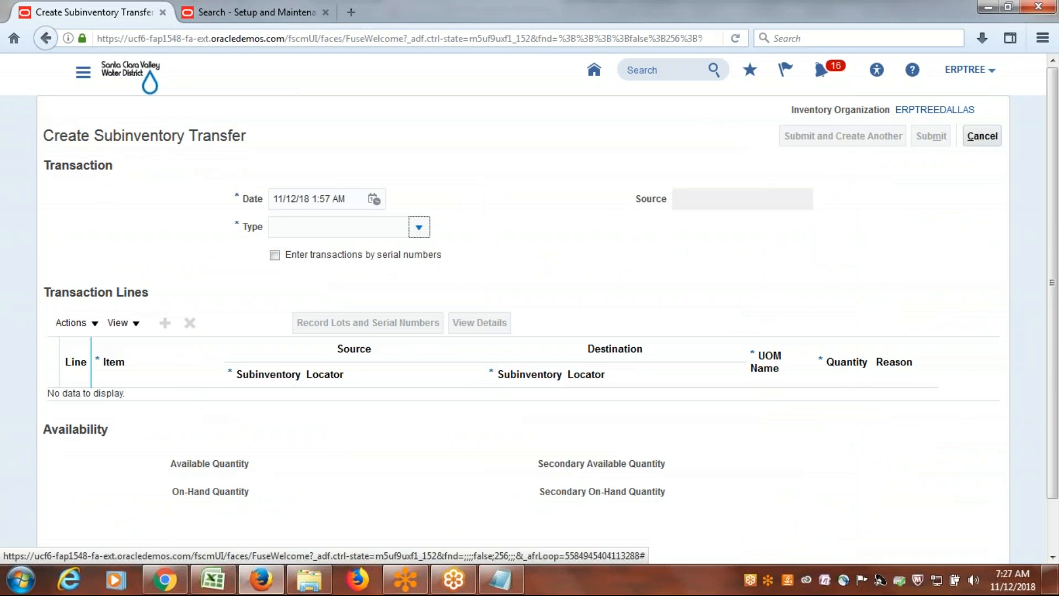
left_click(419, 227)
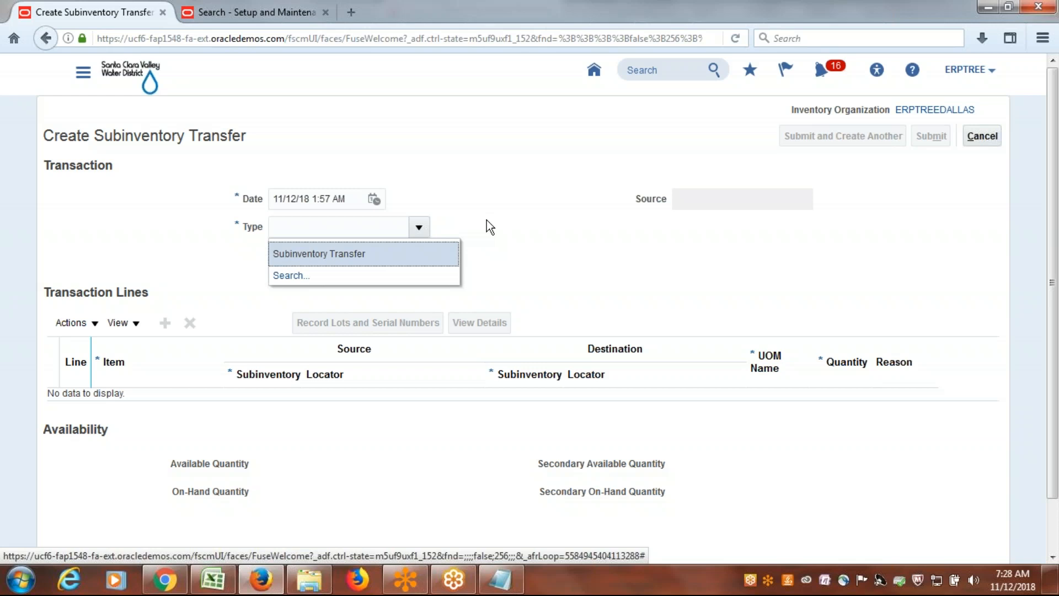
left_click(394, 261)
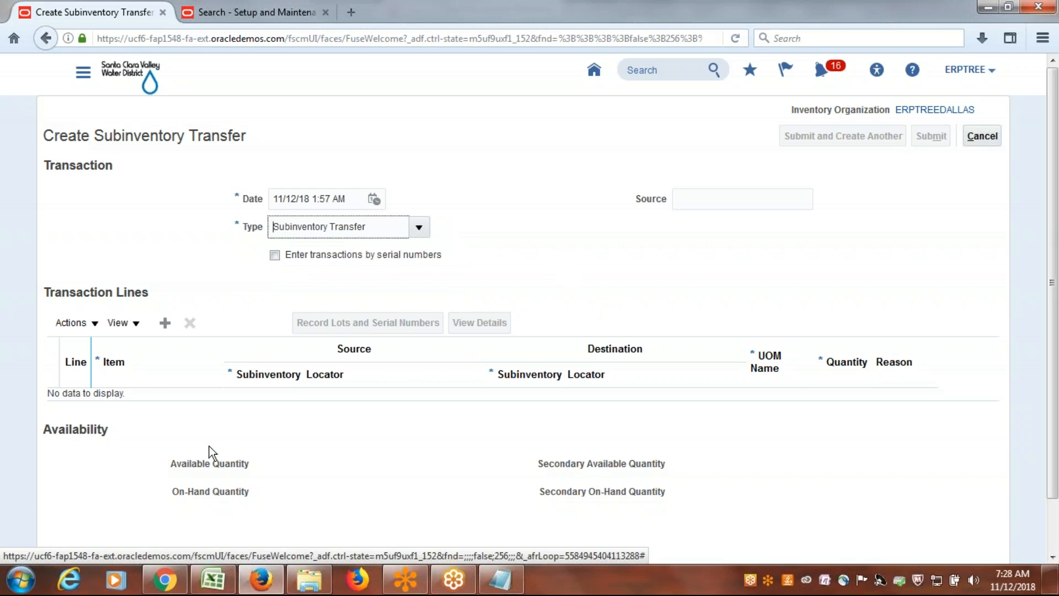
left_click(164, 324)
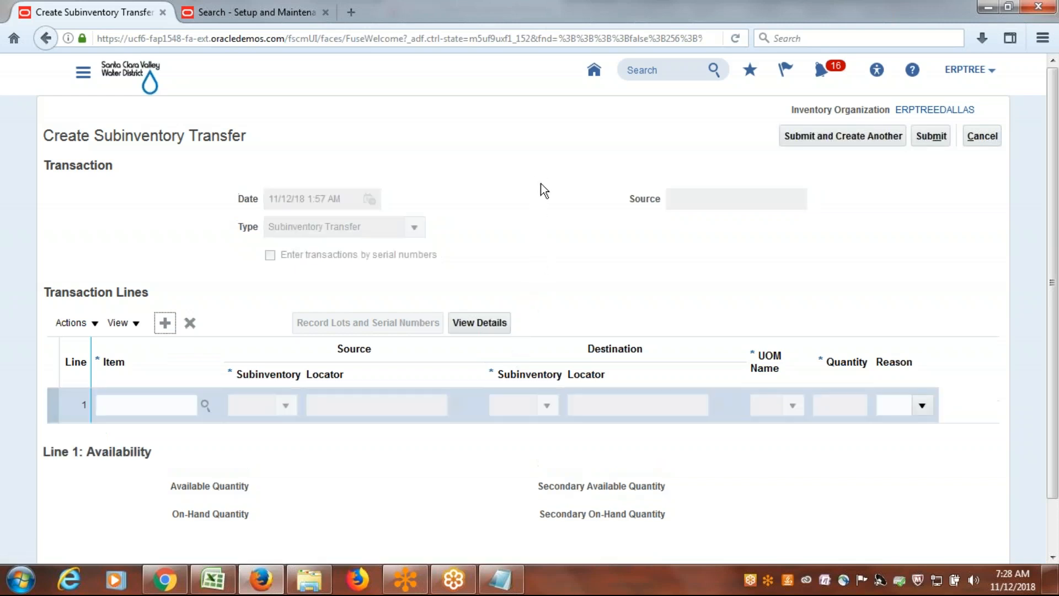
Search the items for ERP and select ERP1001 as the item of line 1
left_click(158, 405)
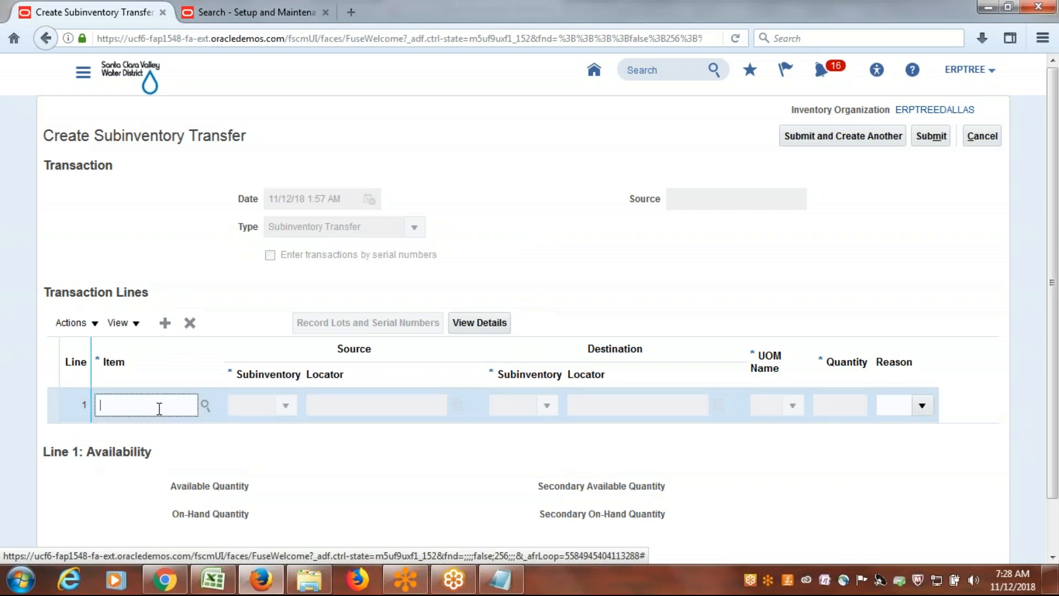
left_click(205, 406)
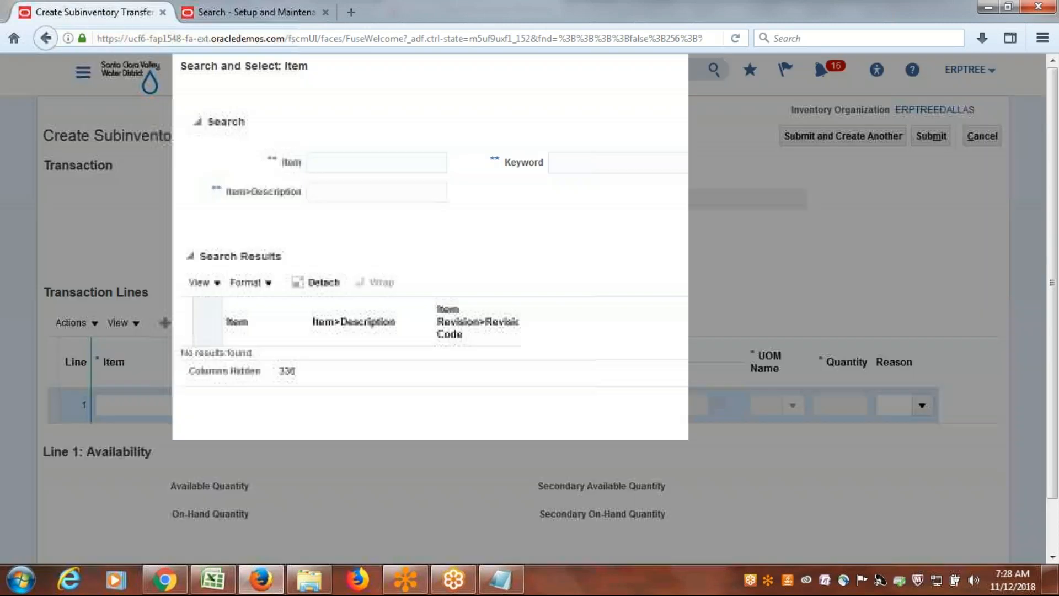
left_click(324, 157)
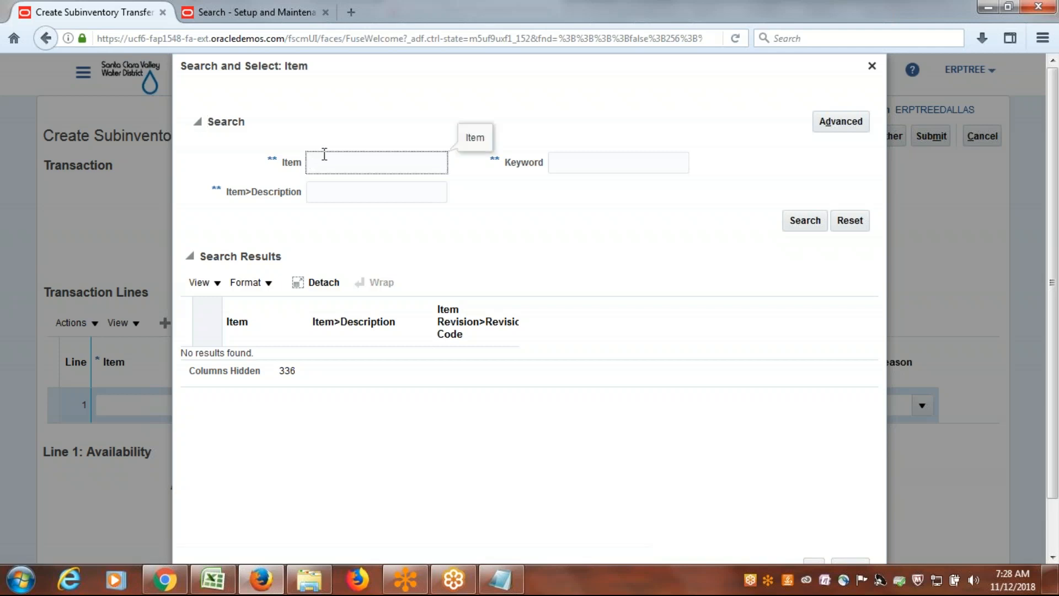
type("ERPT")
key("BackSpace")
left_click(809, 220)
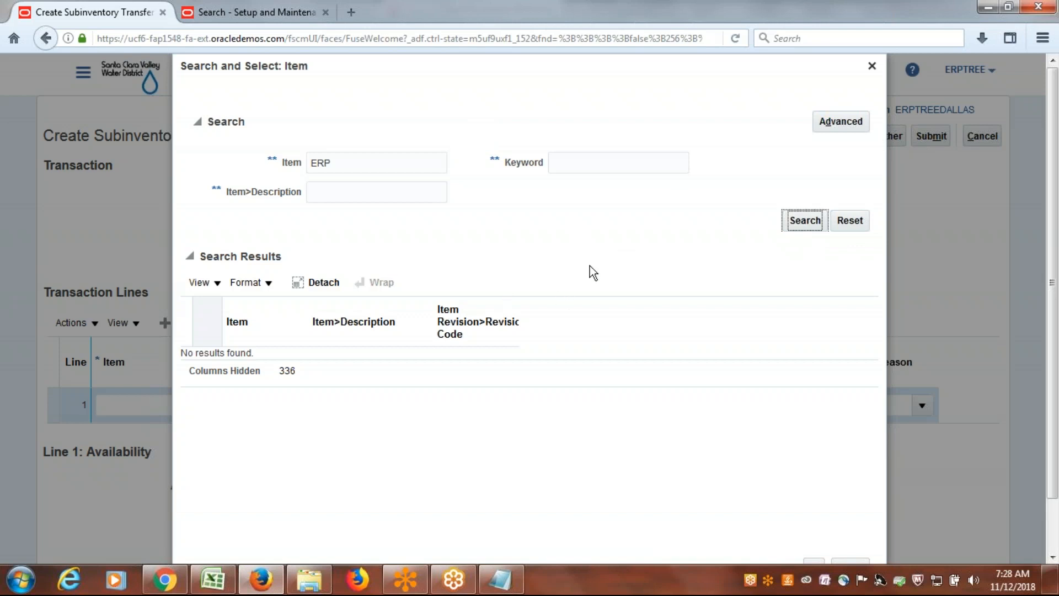
left_click(794, 225)
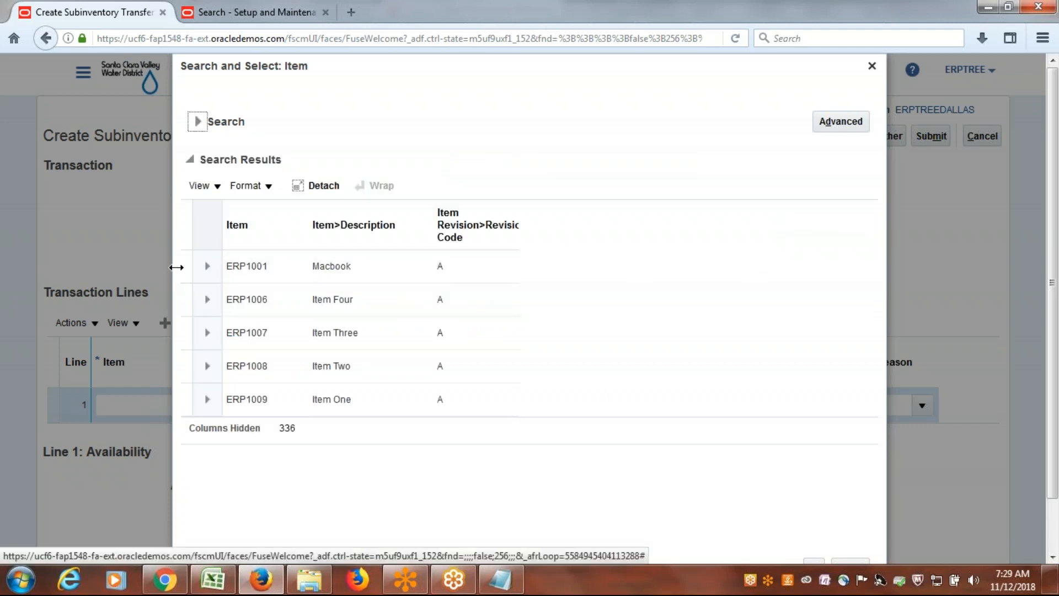
left_click(246, 266)
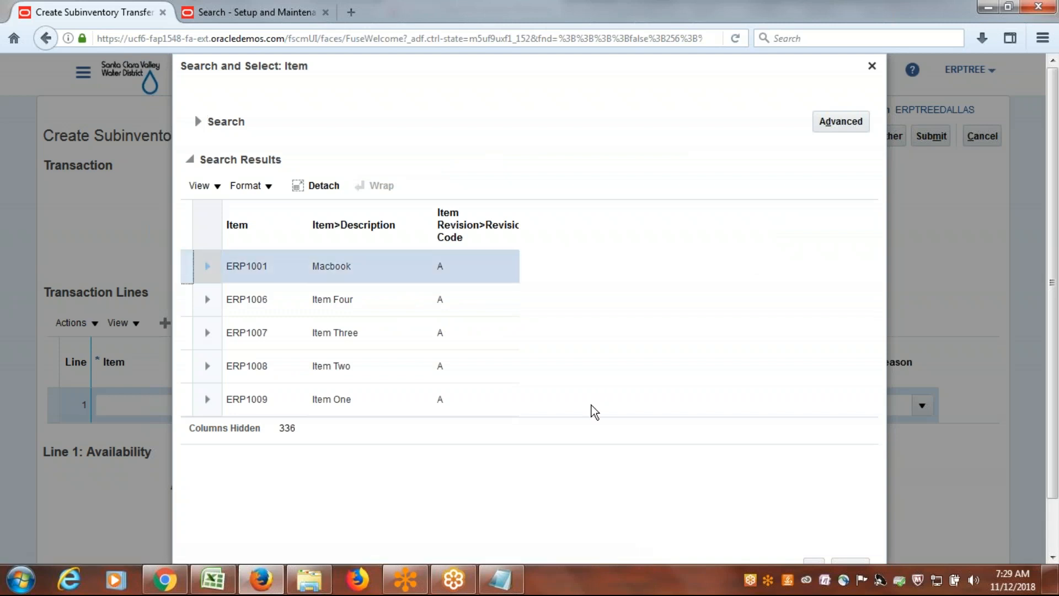
scroll(690, 344, "down", 1)
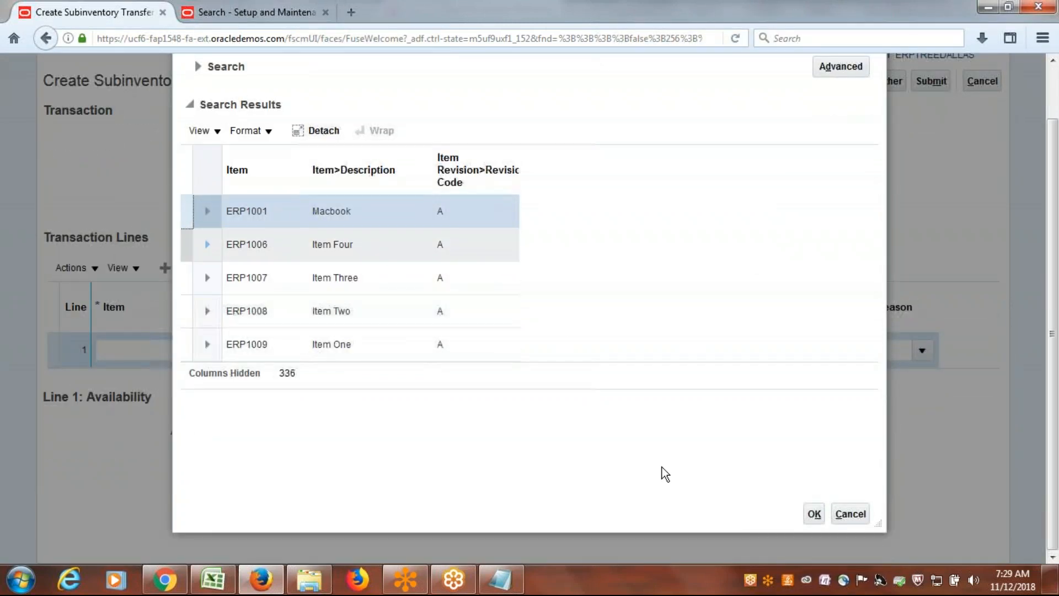
left_click(811, 512)
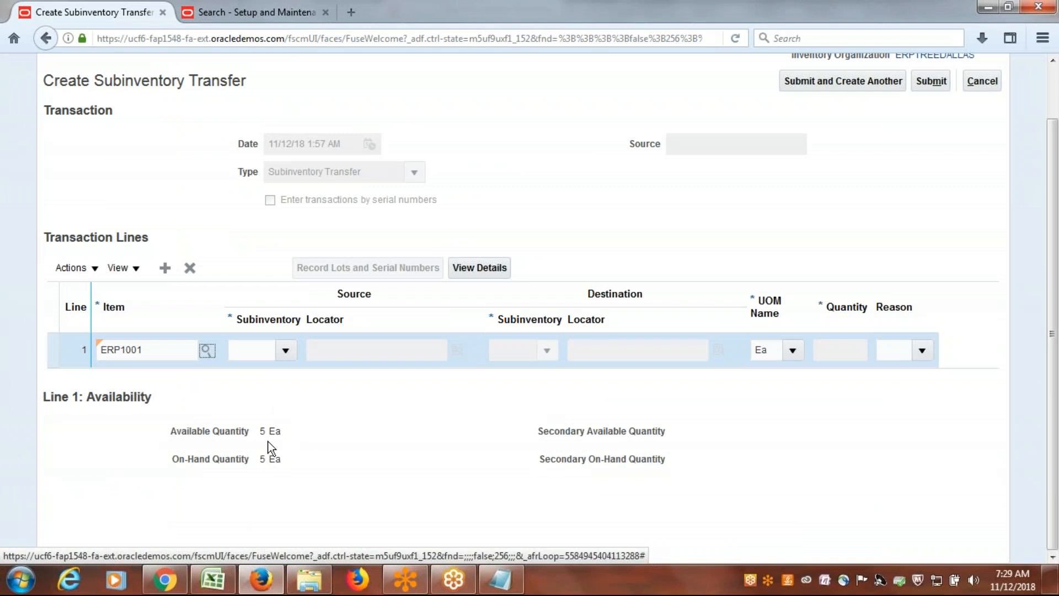
Set the source subinventory of line 1 to MacBook and the destination subinventory to iPhone
left_click(286, 351)
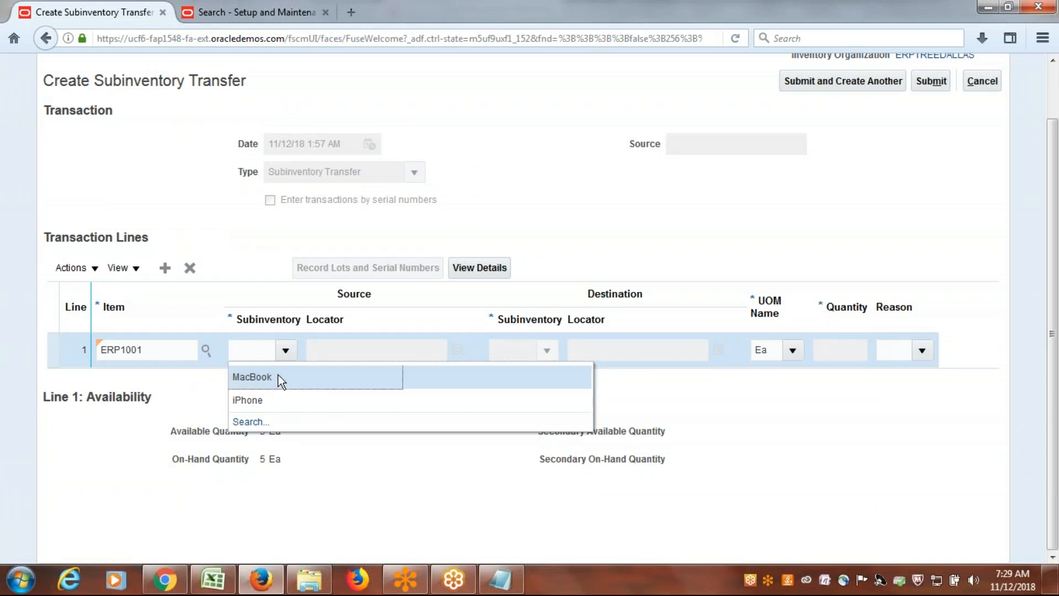
left_click(279, 375)
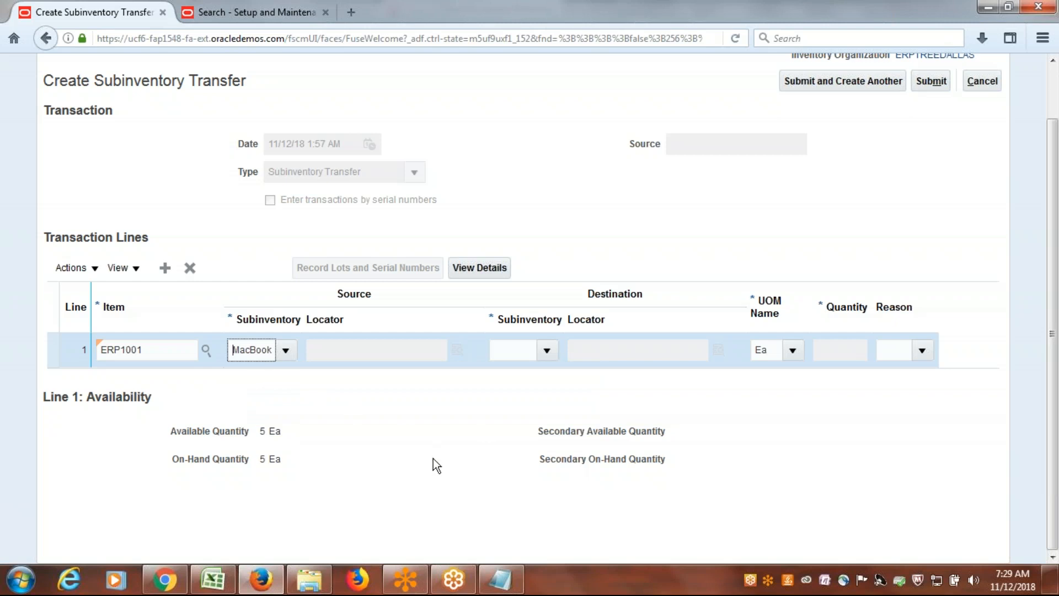
left_click(546, 351)
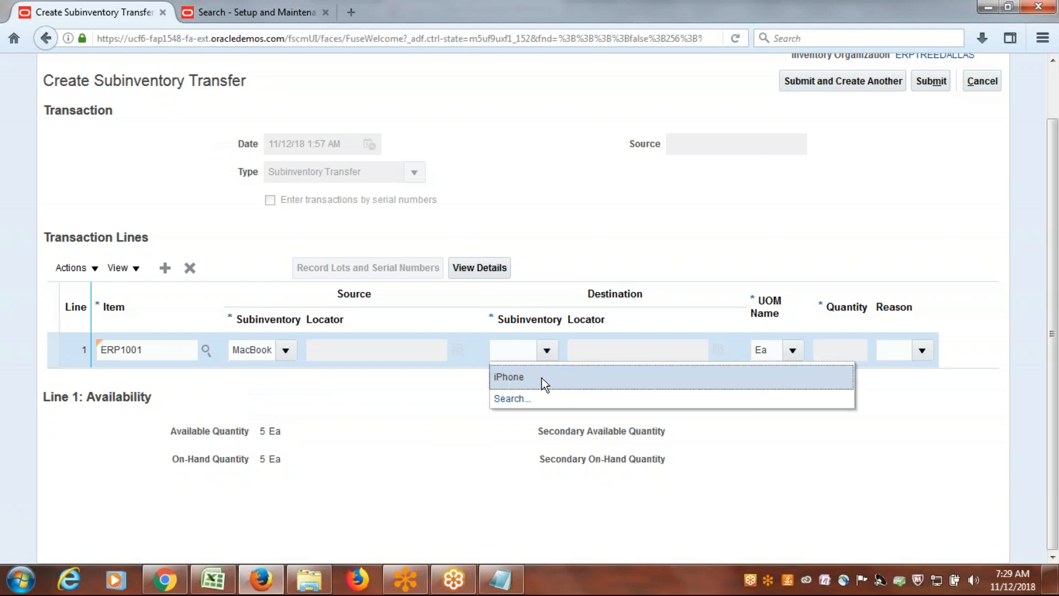
left_click(531, 376)
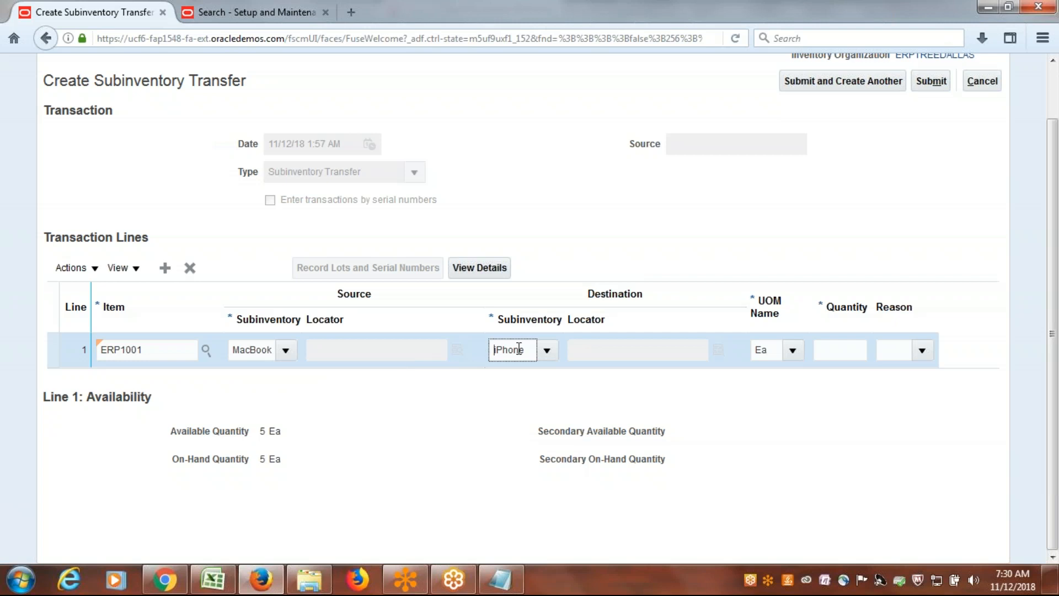
scroll(779, 260, "up", 2)
left_click(815, 285)
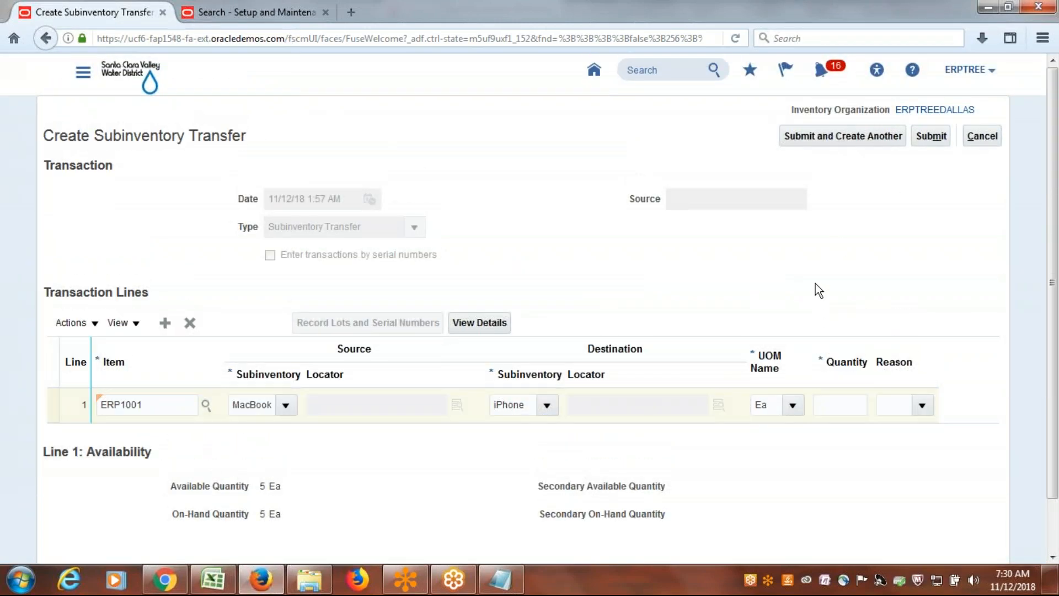
Set the transfer quantity of line 1 to 5
scroll(810, 254, "down", 1)
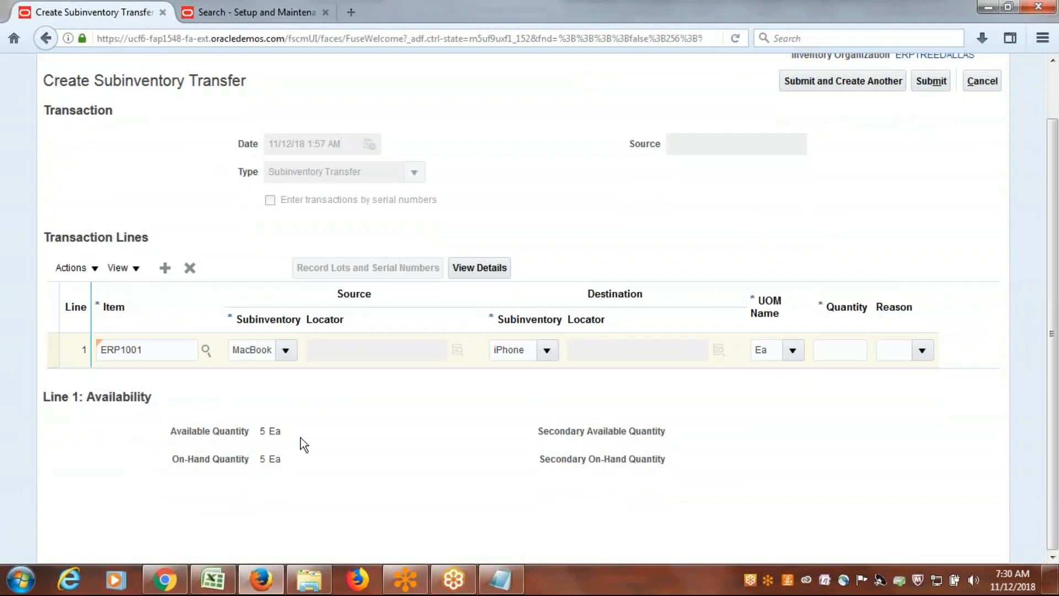
left_click(839, 347)
type("5")
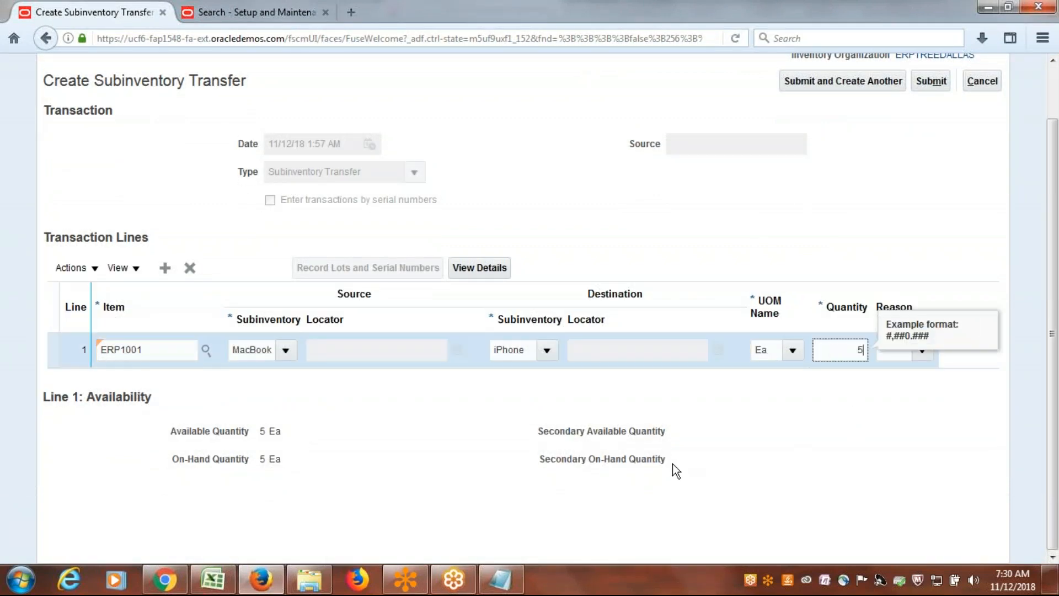
left_click(805, 438)
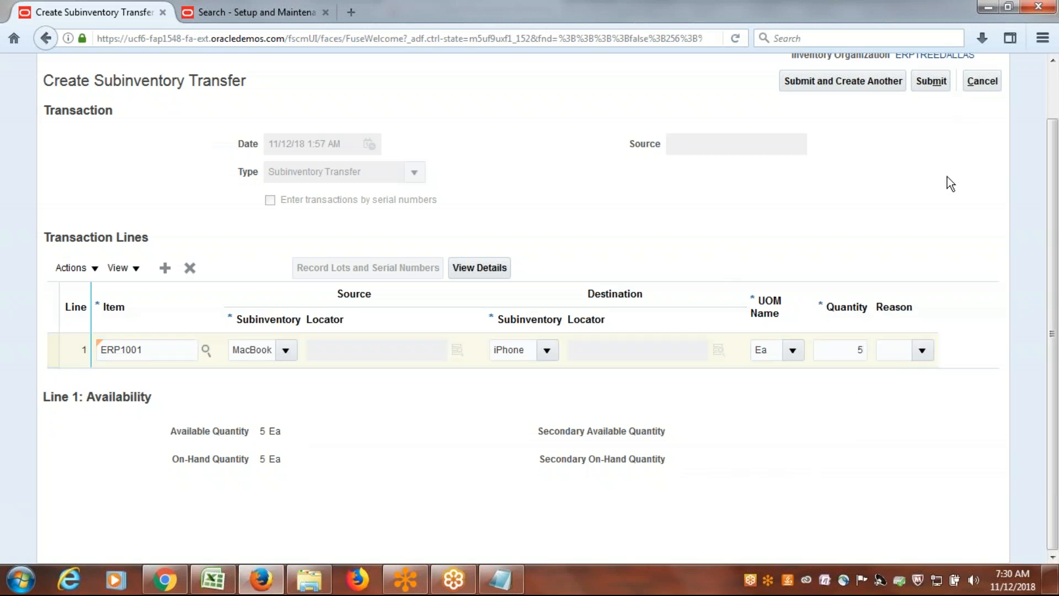
Submit the subinventory transfer of ERP1001 and dismiss the confirmation
scroll(948, 176, "up", 1)
left_click(927, 140)
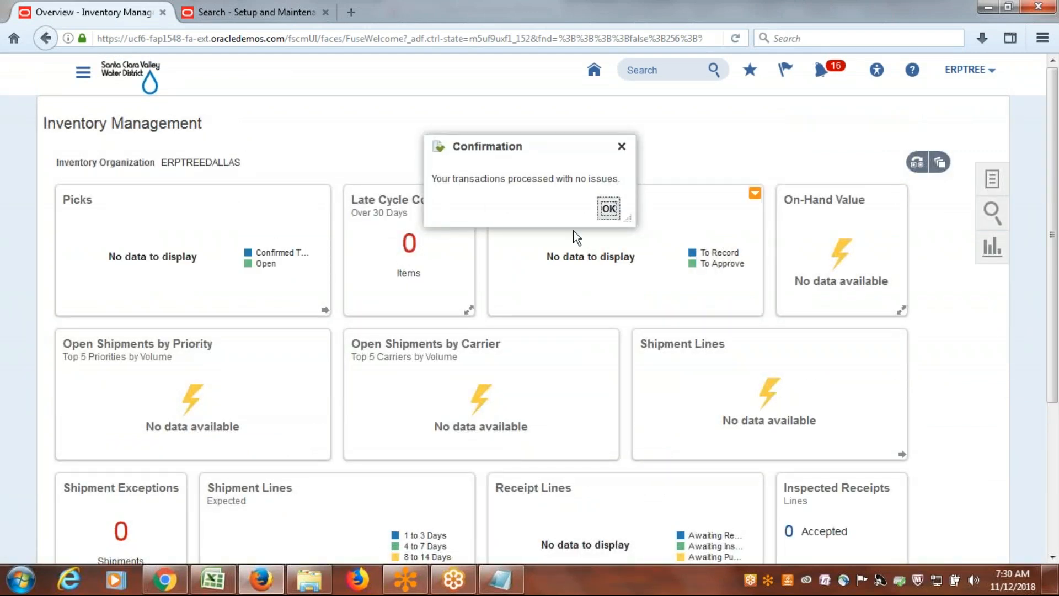
left_click(608, 209)
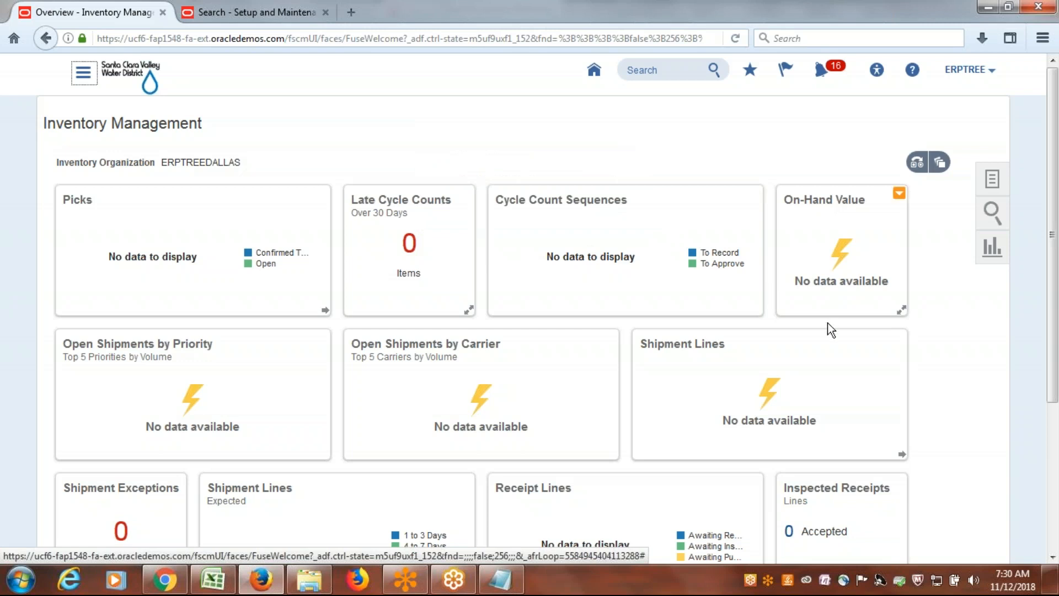
Search the completed transactions dated 11/1/18 to 11/12/18 and examine their quantities, transaction types and accounts
left_click(992, 179)
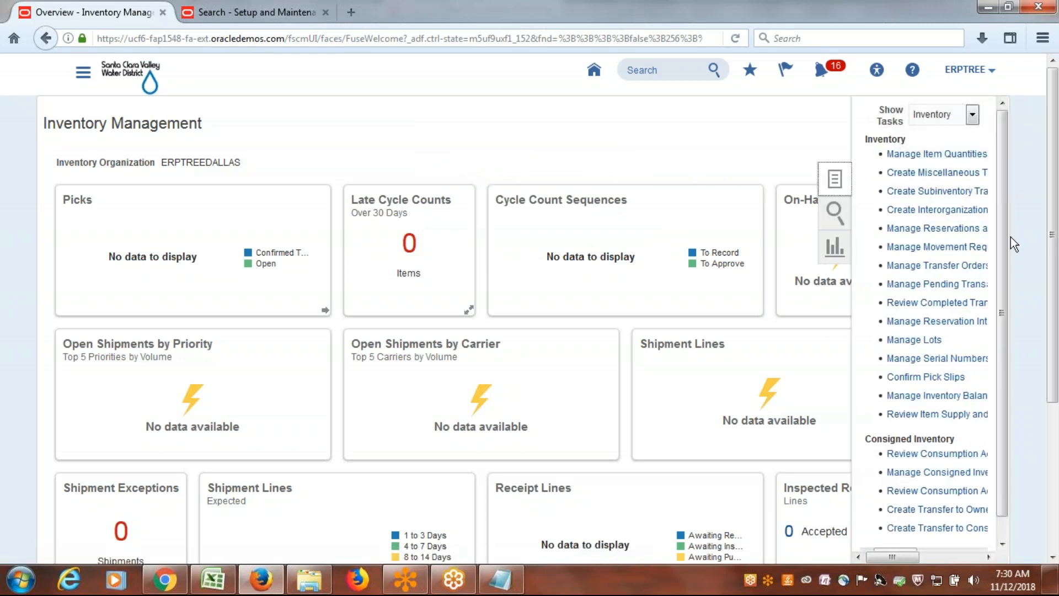
left_click(911, 304)
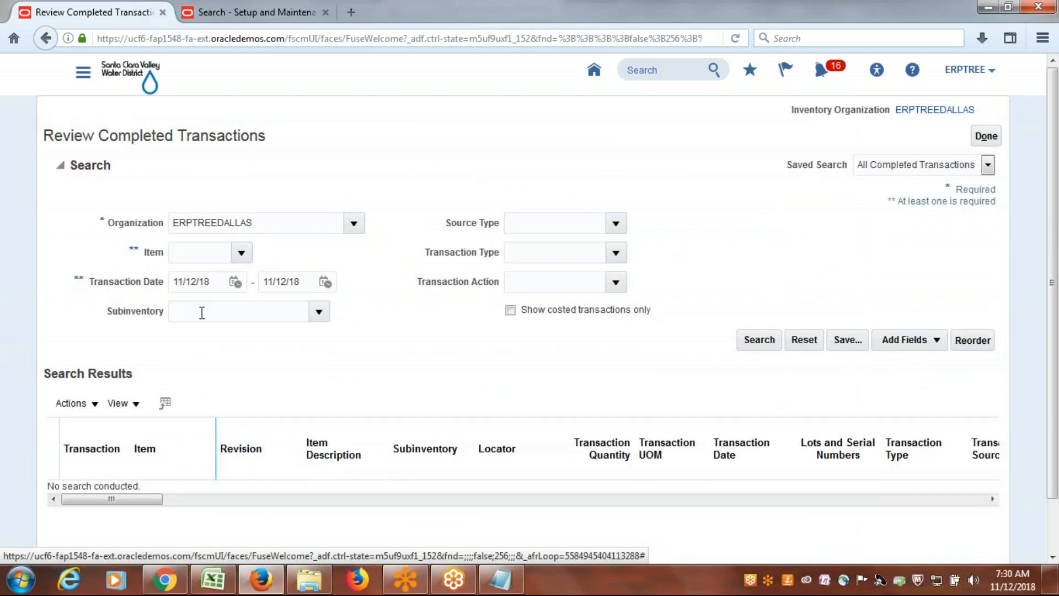
left_click(235, 282)
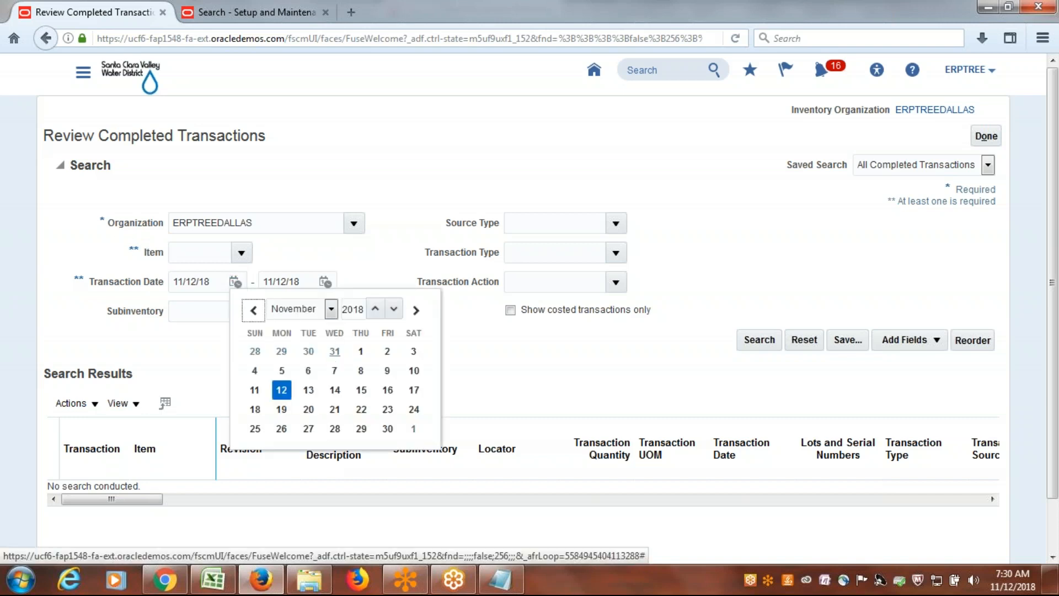
left_click(361, 351)
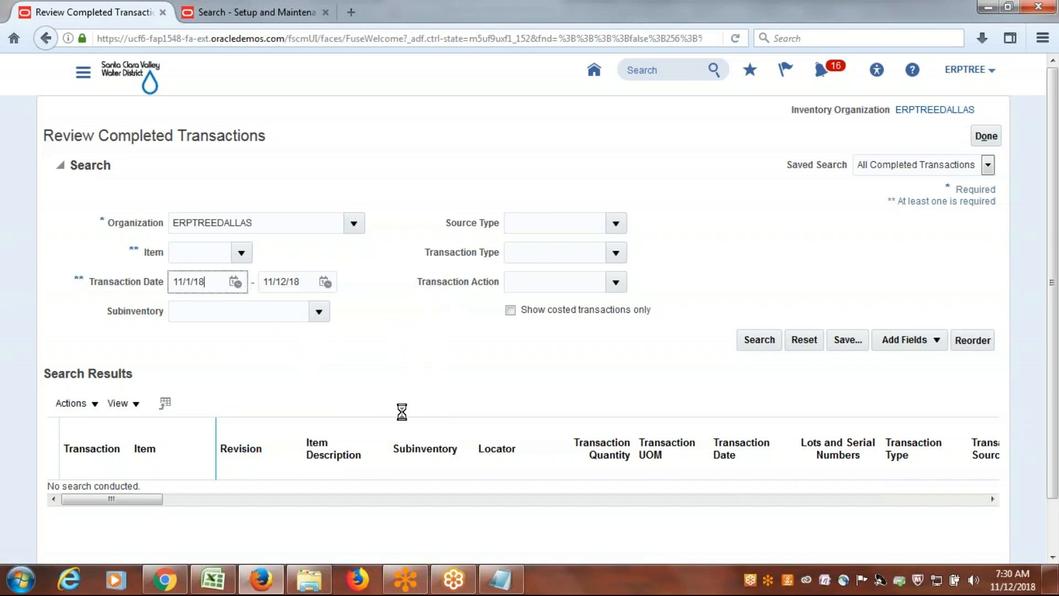
left_click(759, 341)
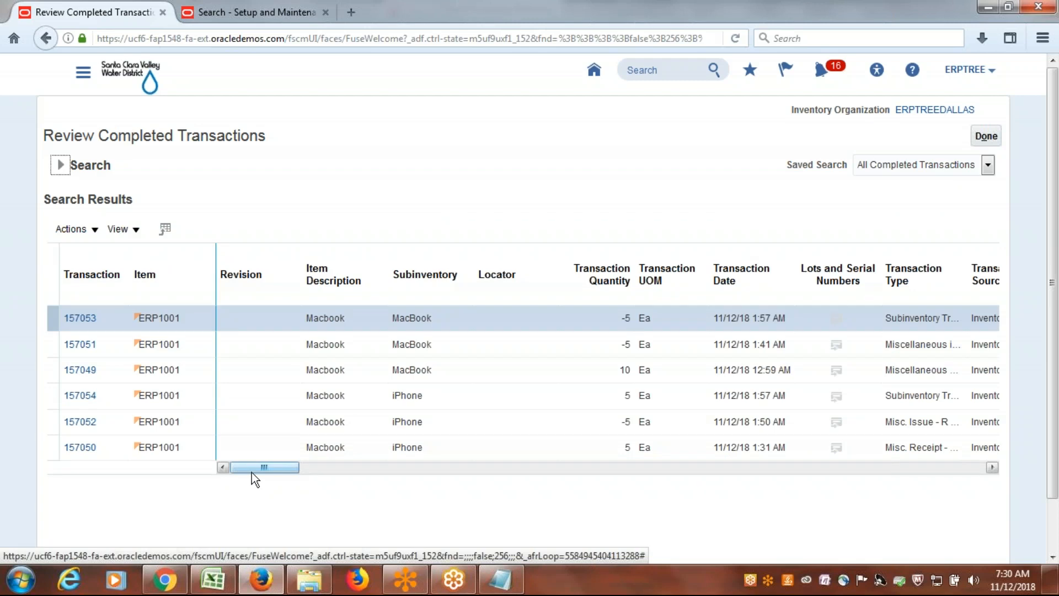
left_click_drag(252, 472, 290, 467)
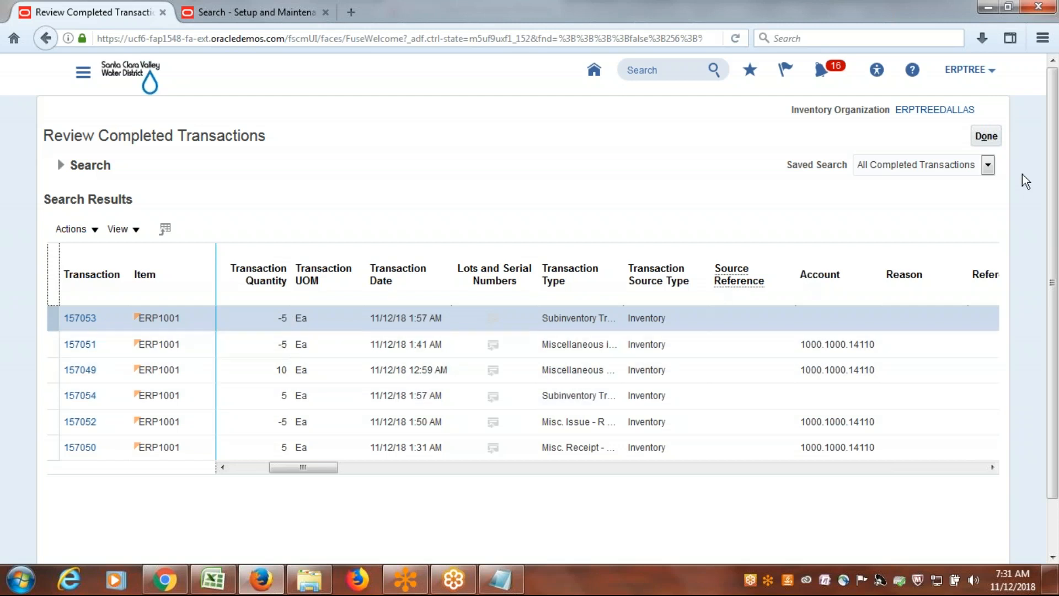
Leave the completed transactions and check the on-hand quantity of item ERP1001 by subinventory in Manage Item Quantities
left_click(986, 136)
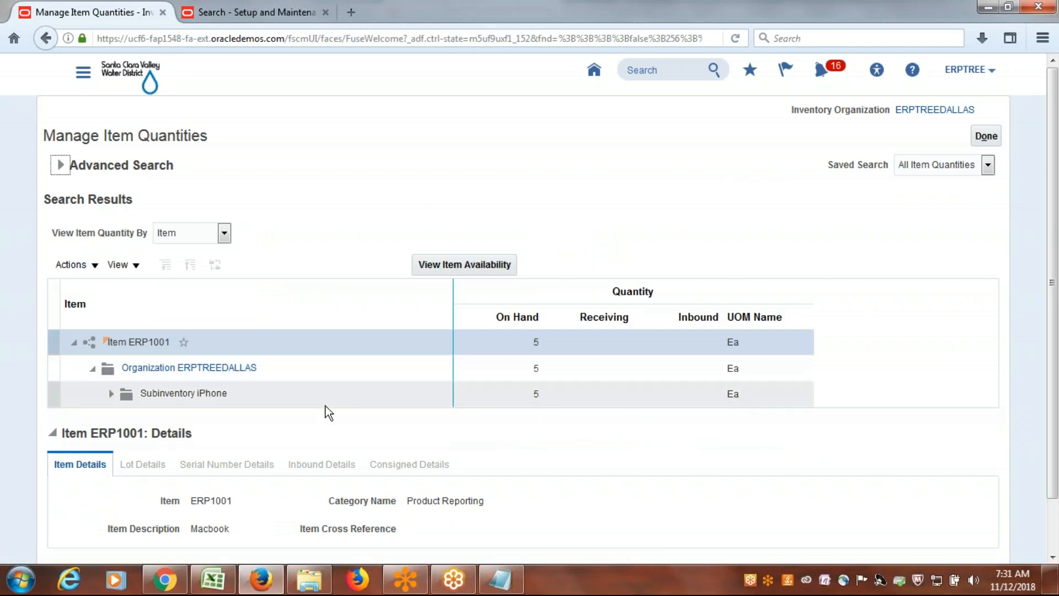
left_click(991, 138)
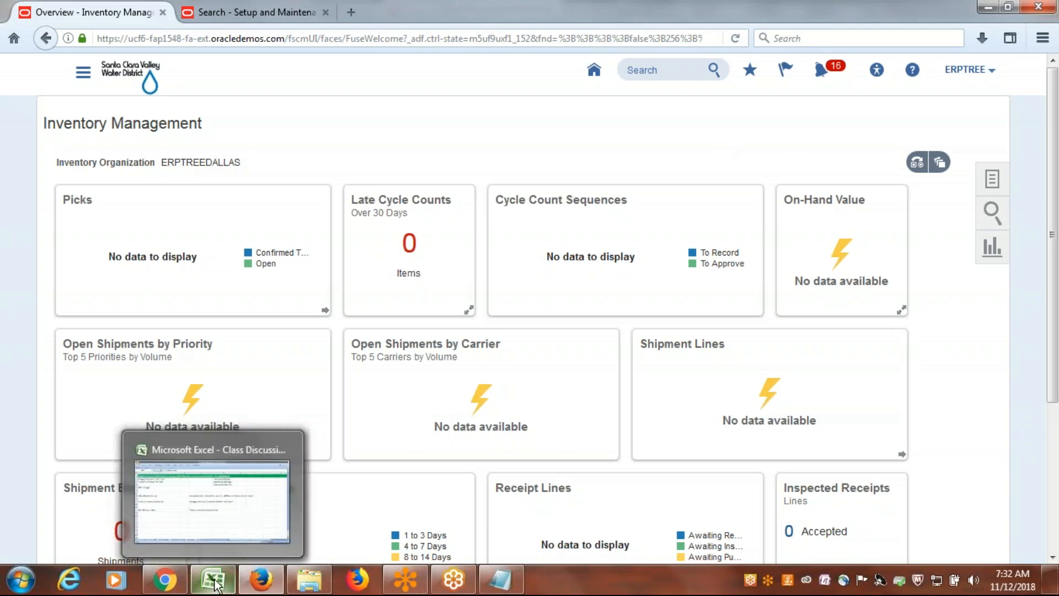
Switch to the Class Discussions Sheet workbook in Excel and enter "SubInventory Transfer: One Step" in cell A190
left_click(218, 496)
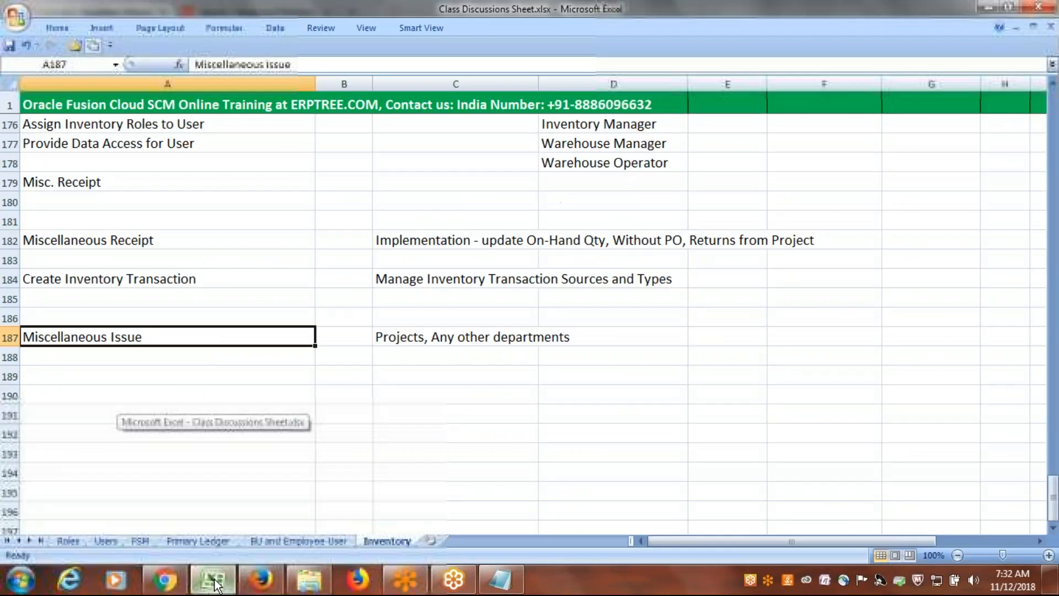
left_click(66, 391)
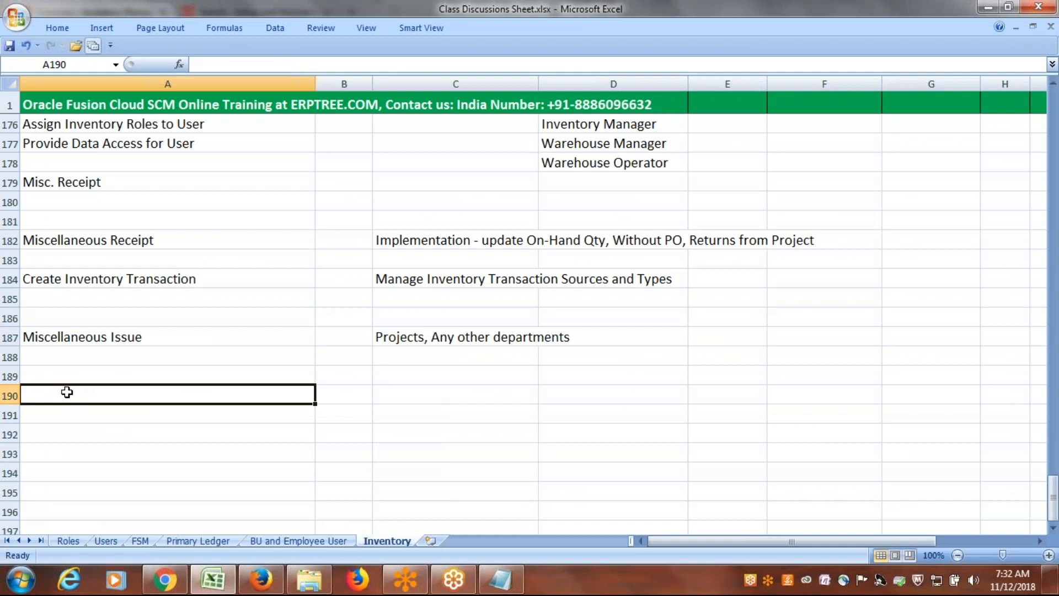
type("SubInv")
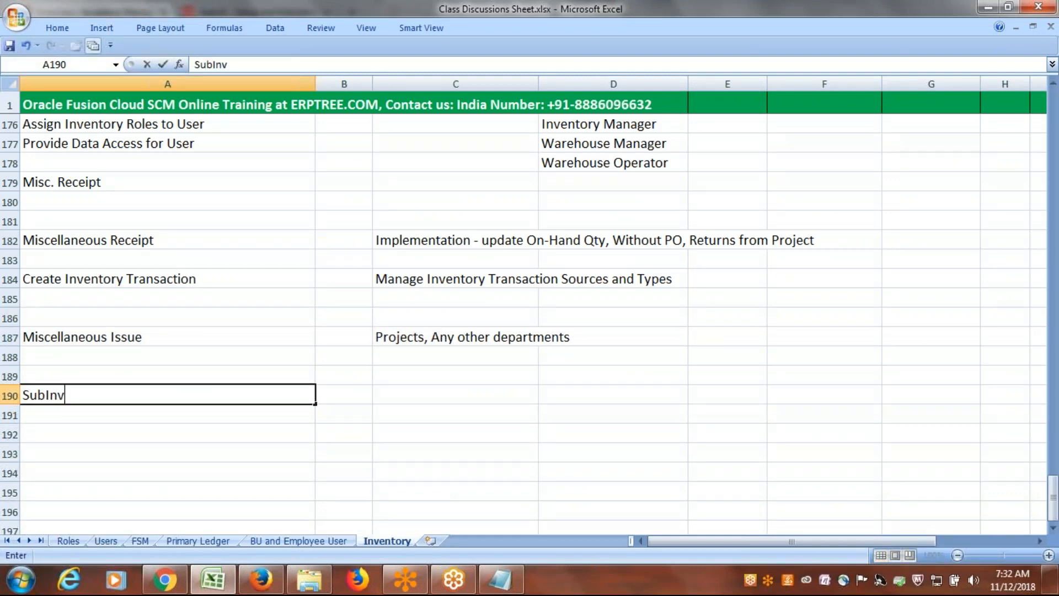
type("entory Transfer")
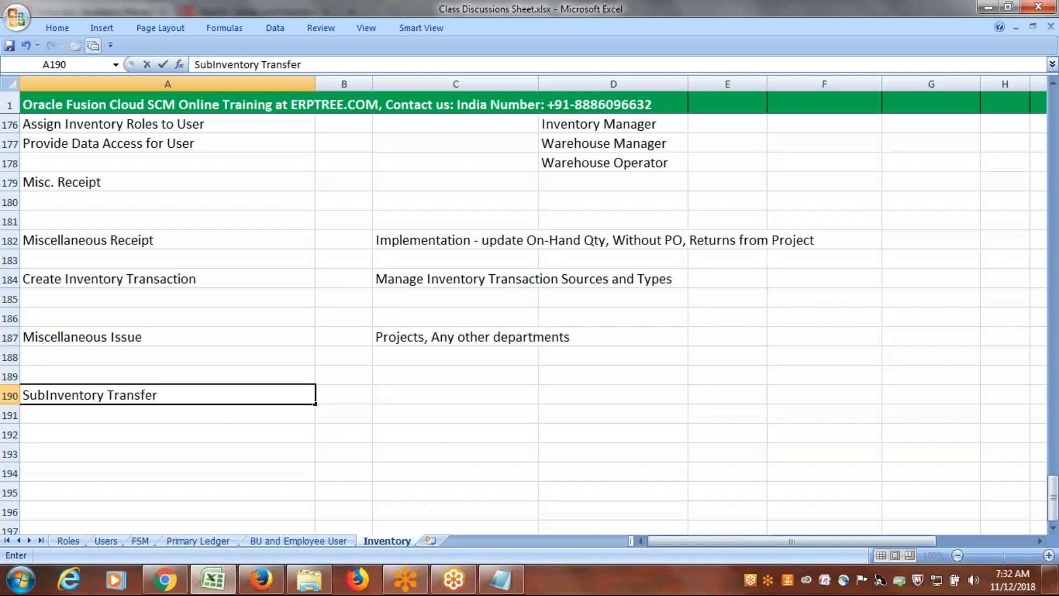
type(": One Step")
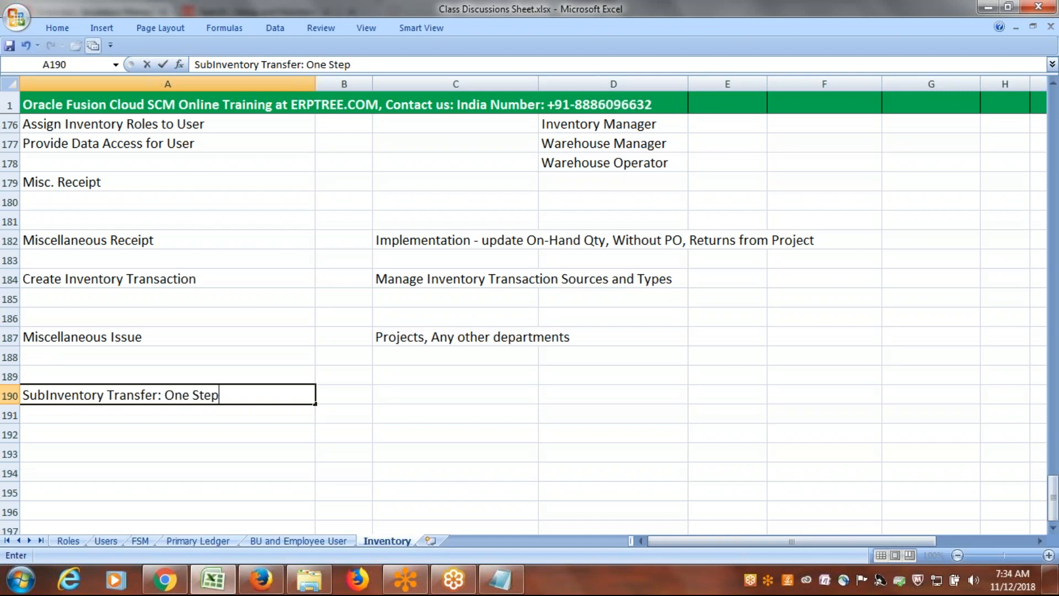
Examine the Inventory Transactions list in rows 121 to 132 of the Inventory sheet, including the Requisition Movement Request entry
key("alt+Tab")
key("alt+Tab")
key("alt+Tab")
key("alt+Tab")
key("alt+Tab")
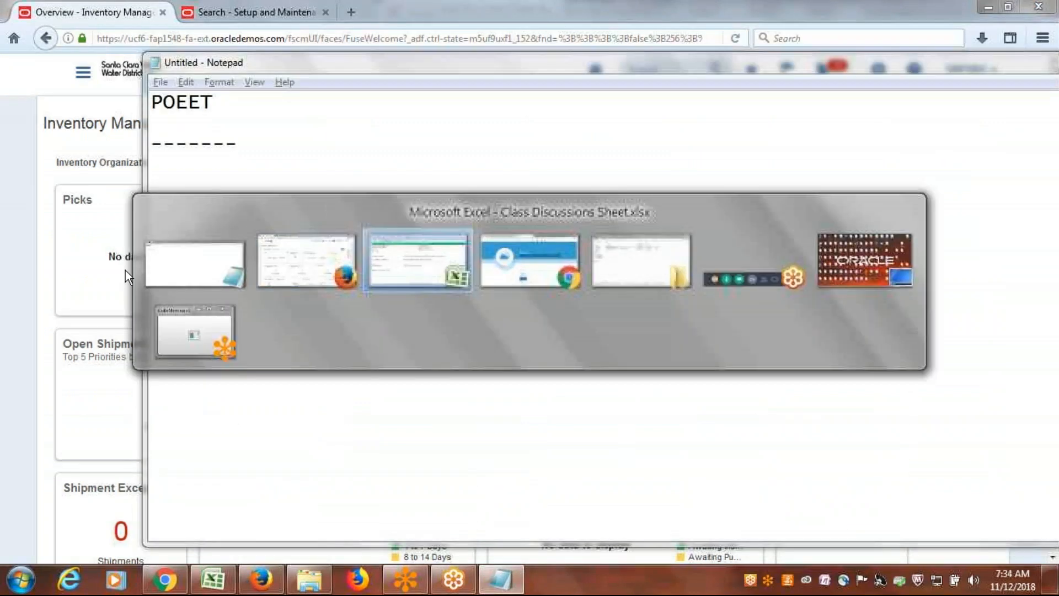
scroll(140, 276, "up", 7)
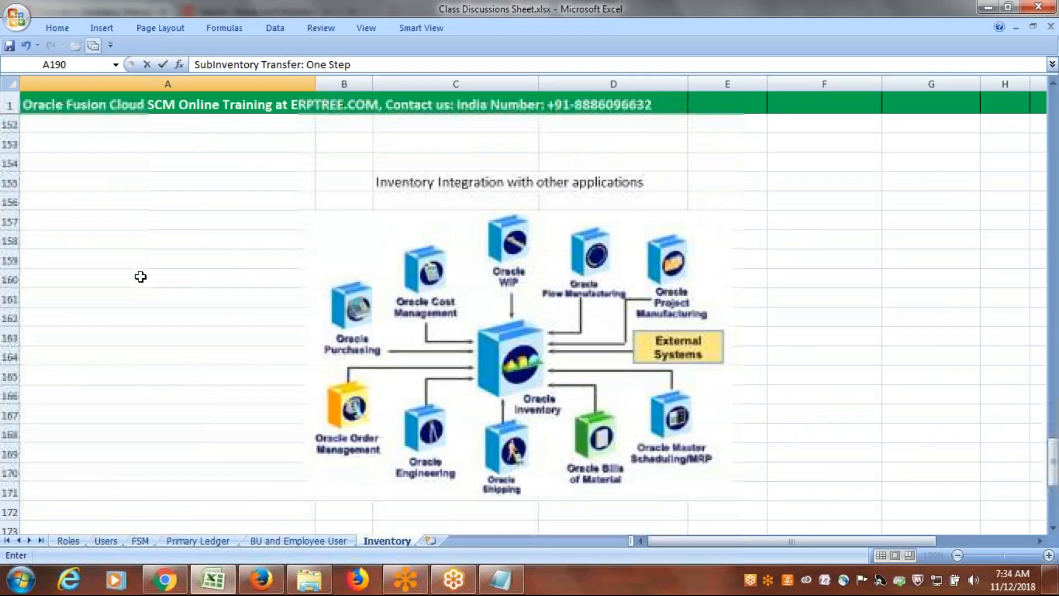
scroll(141, 276, "up", 11)
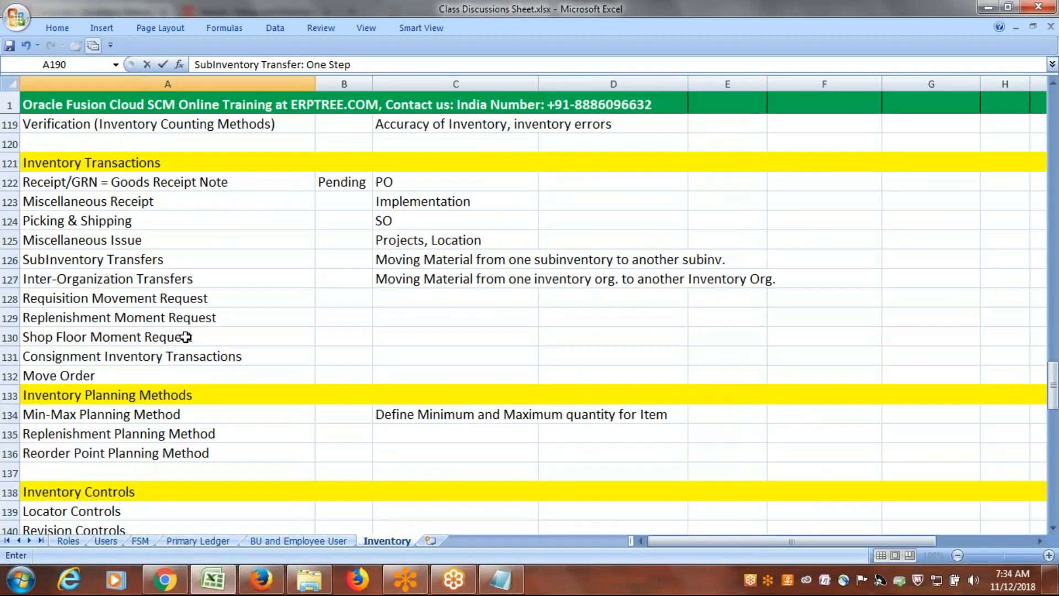
double_click(217, 300)
left_click_drag(210, 299, 21, 302)
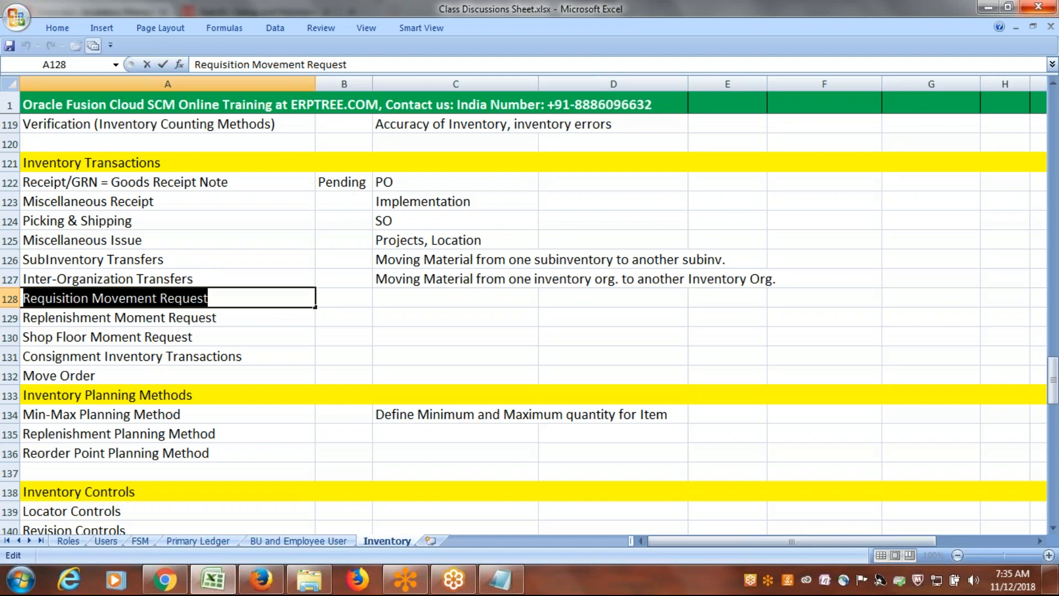
double_click(230, 298)
left_click(274, 258)
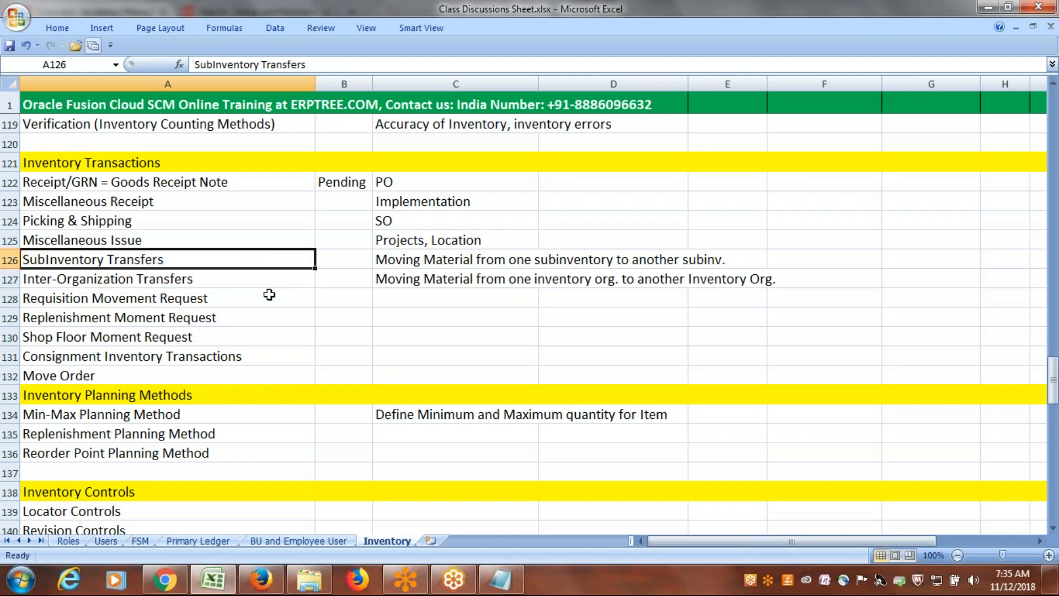
scroll(269, 294, "down", 5)
scroll(269, 297, "up", 10)
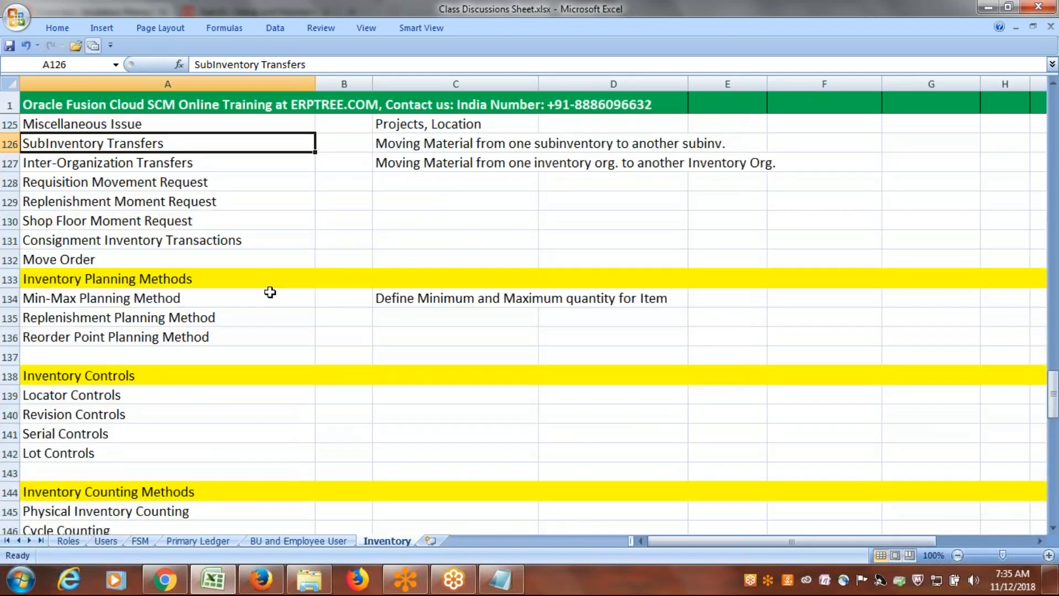
scroll(269, 276, "up", 5)
scroll(269, 277, "down", 10)
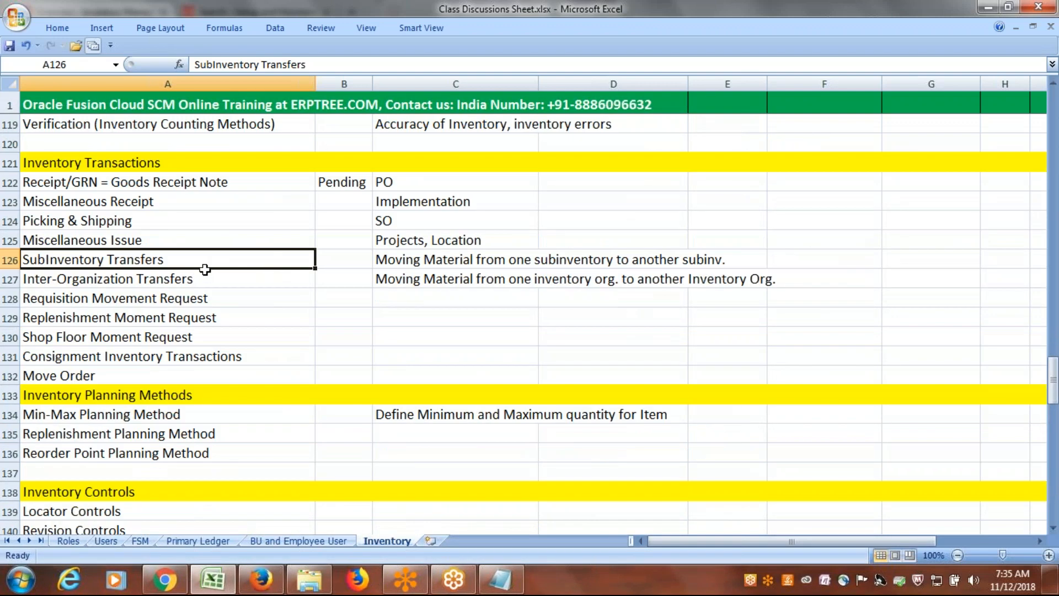
Copy the Requisition Movement Request entry from cell A128 to cell A192
left_click(206, 296)
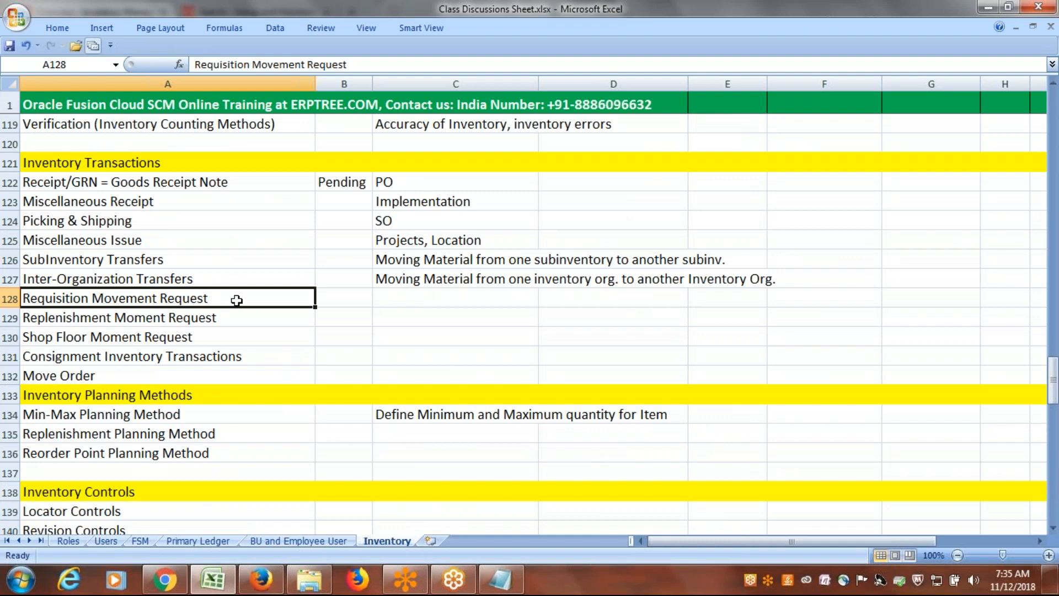
key("ctrl+c")
scroll(297, 342, "down", 18)
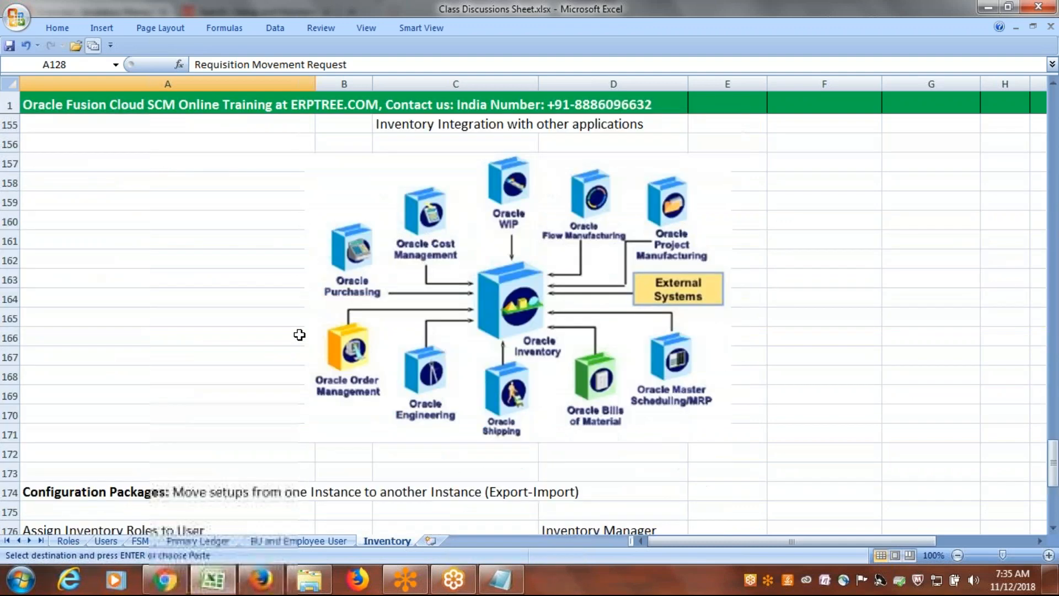
scroll(299, 335, "down", 3)
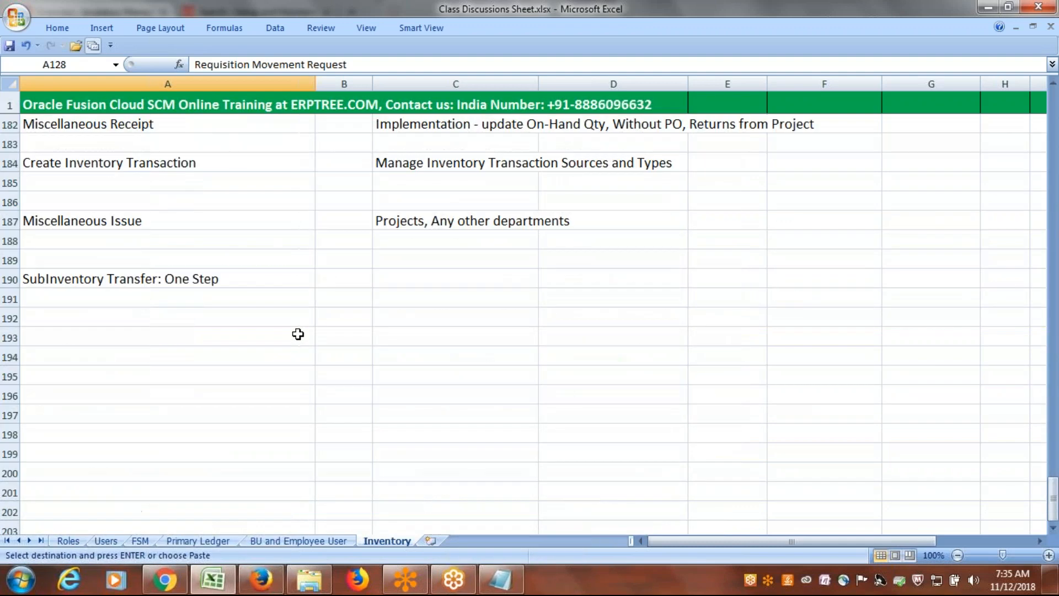
left_click(68, 325)
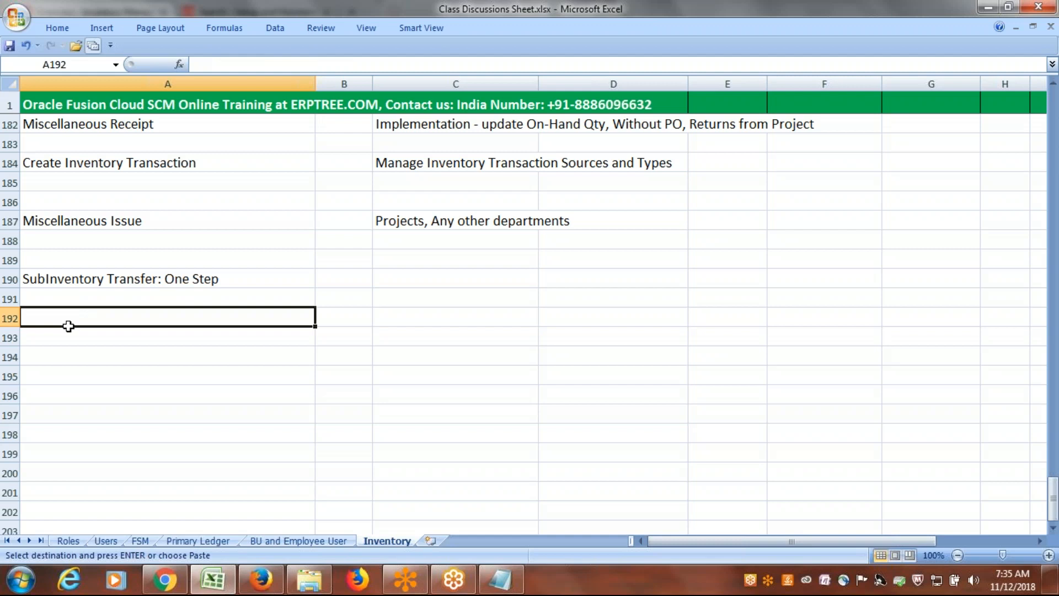
key("ctrl+v")
key("Escape")
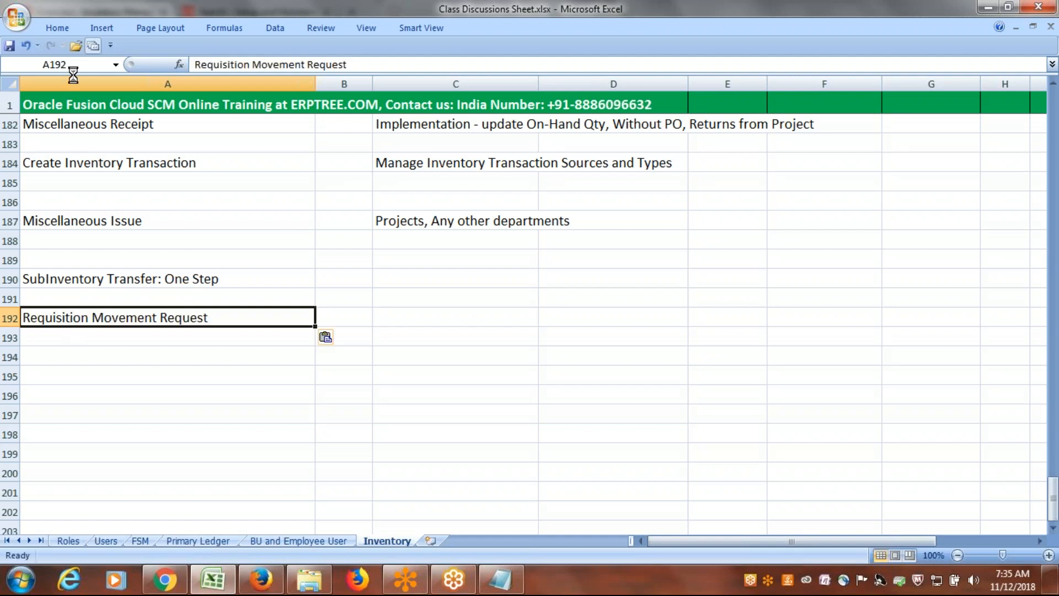
Make the Requisition Movement Request heading in cell A192 bold
left_click(57, 27)
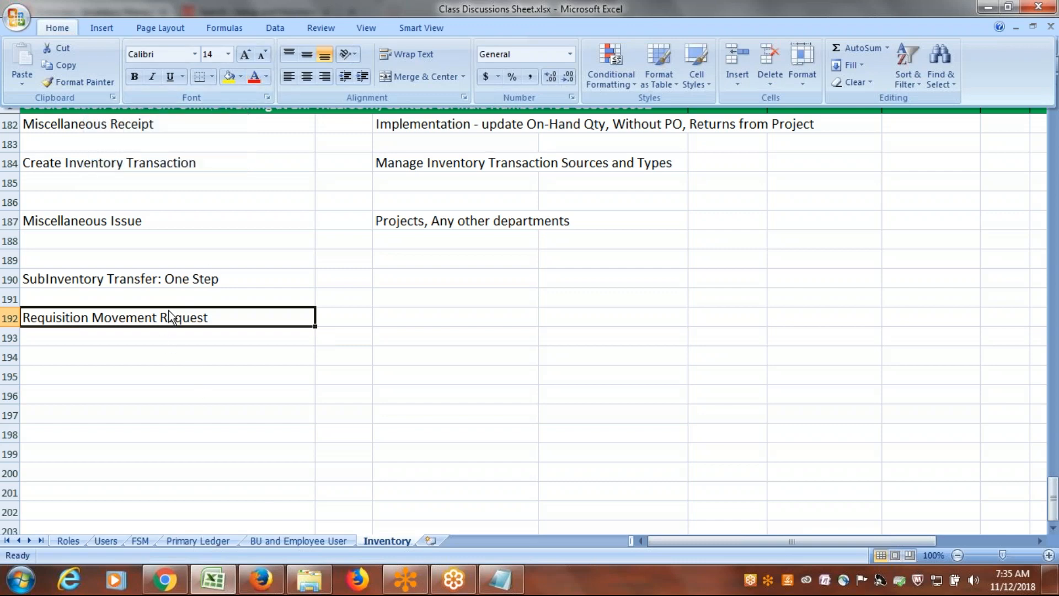
left_click(210, 314)
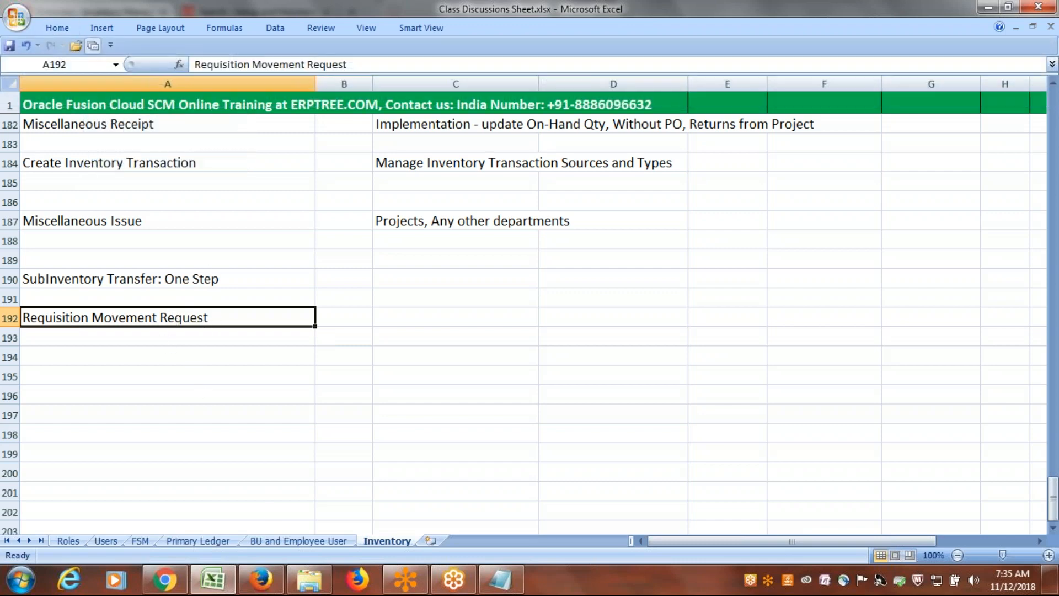
key("ctrl+b")
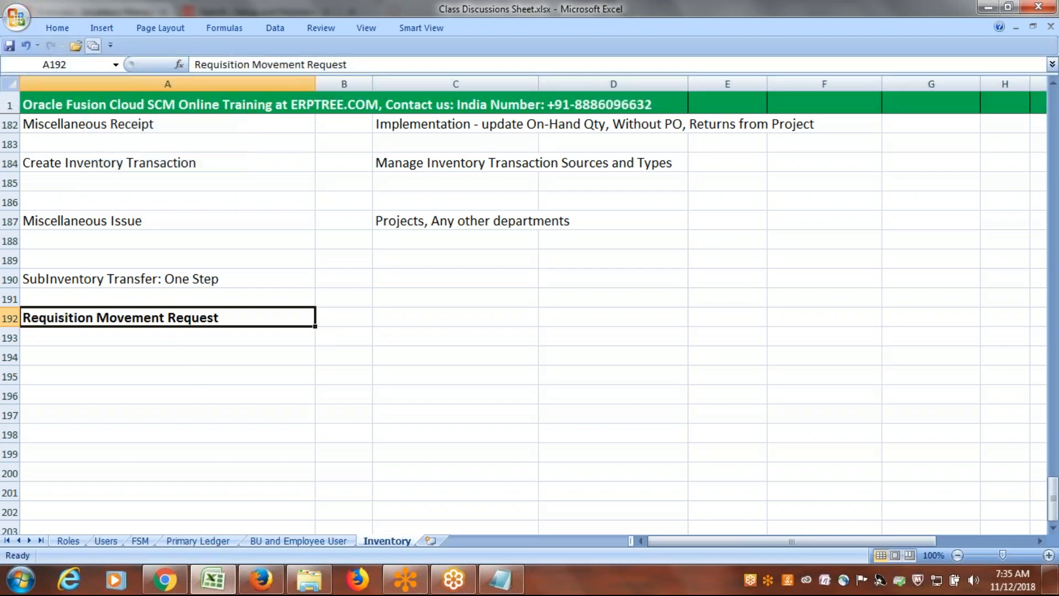
Enter "Create Moment Request" in cell A193 and "Pick Items" in cell A194 below the Requisition Movement Request heading
left_click(203, 331)
type("Creat")
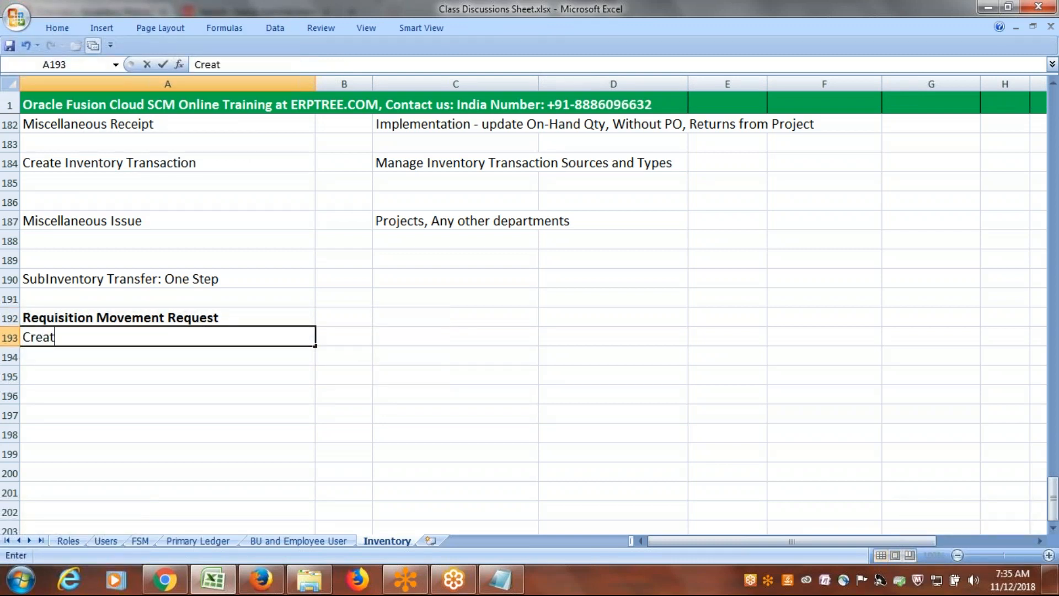
type("e Moment ")
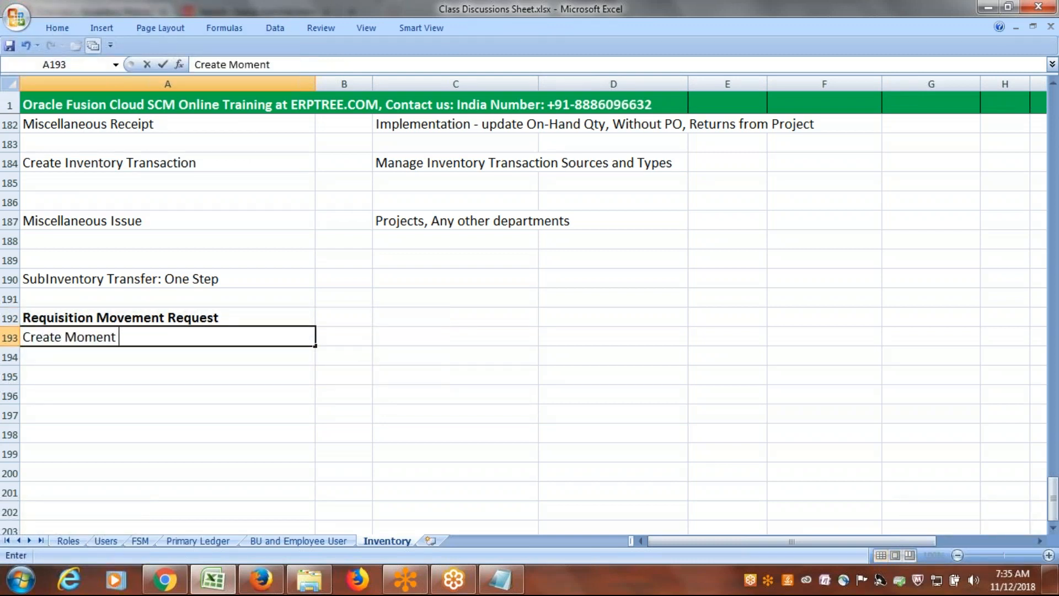
type("Request")
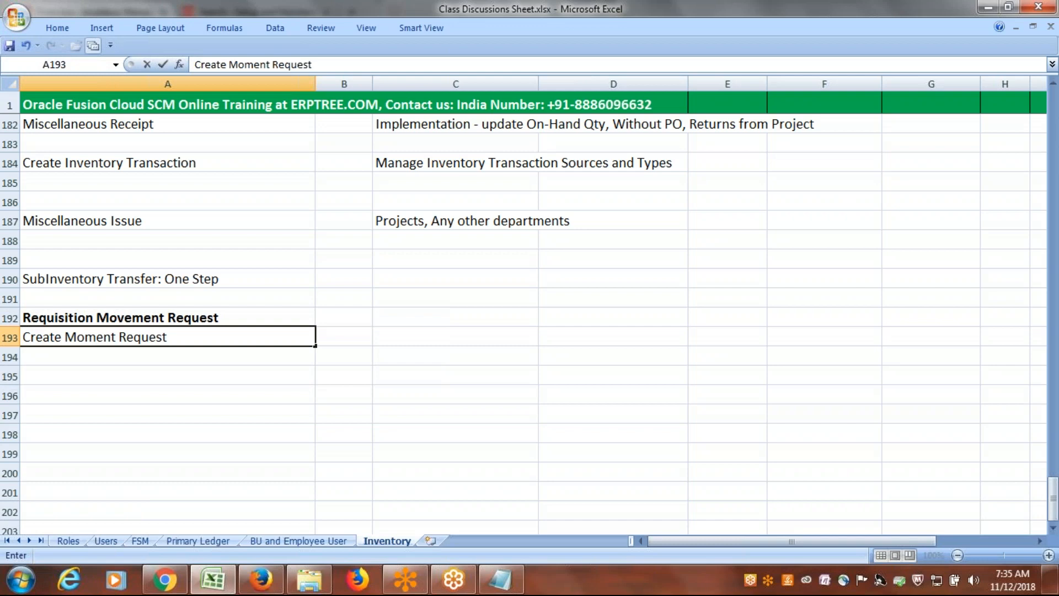
key("Return")
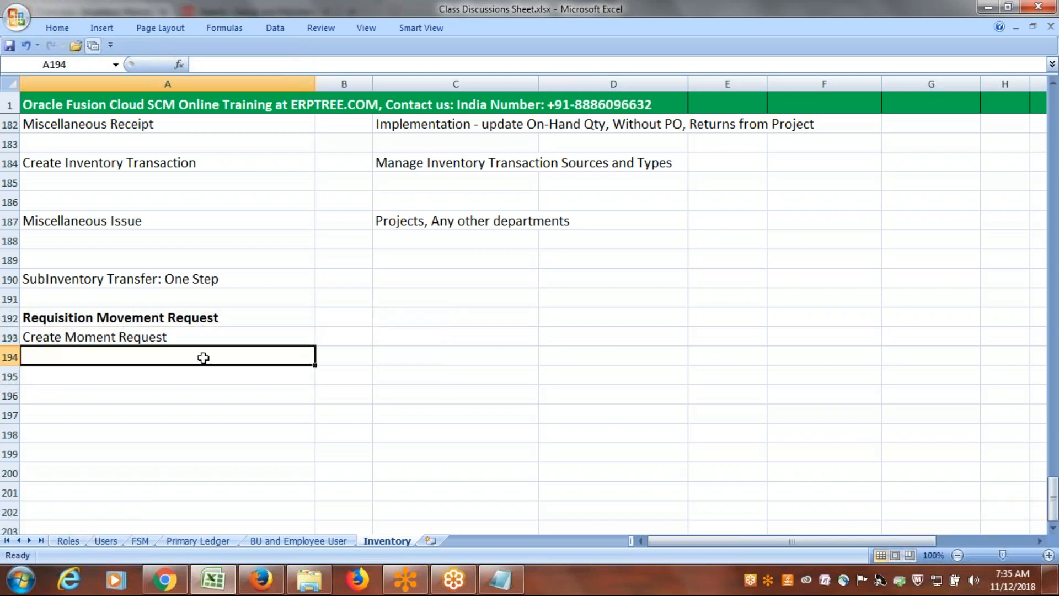
type("Pick")
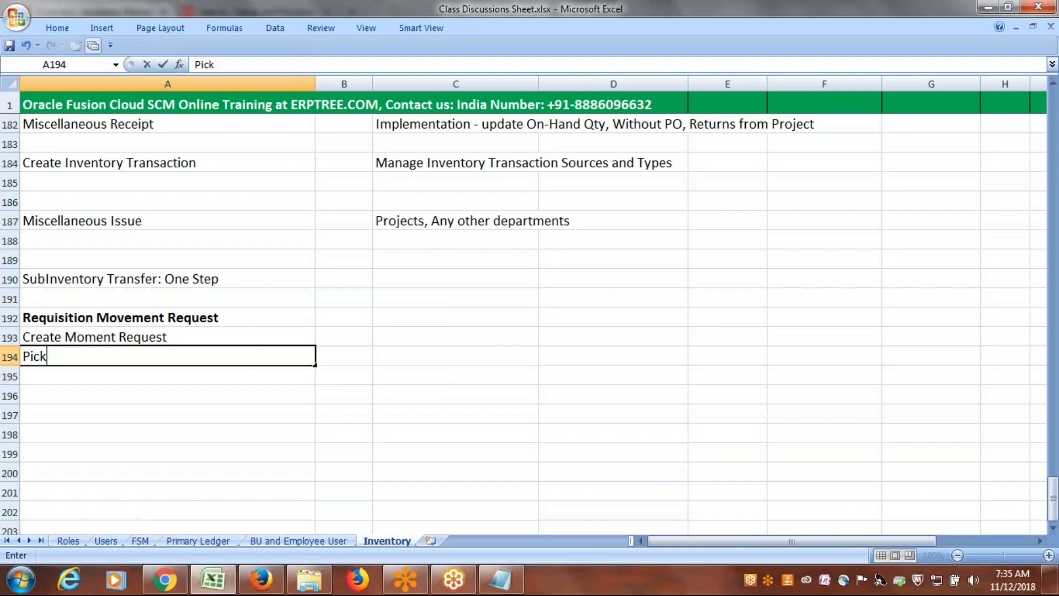
type(" Items")
key("Return")
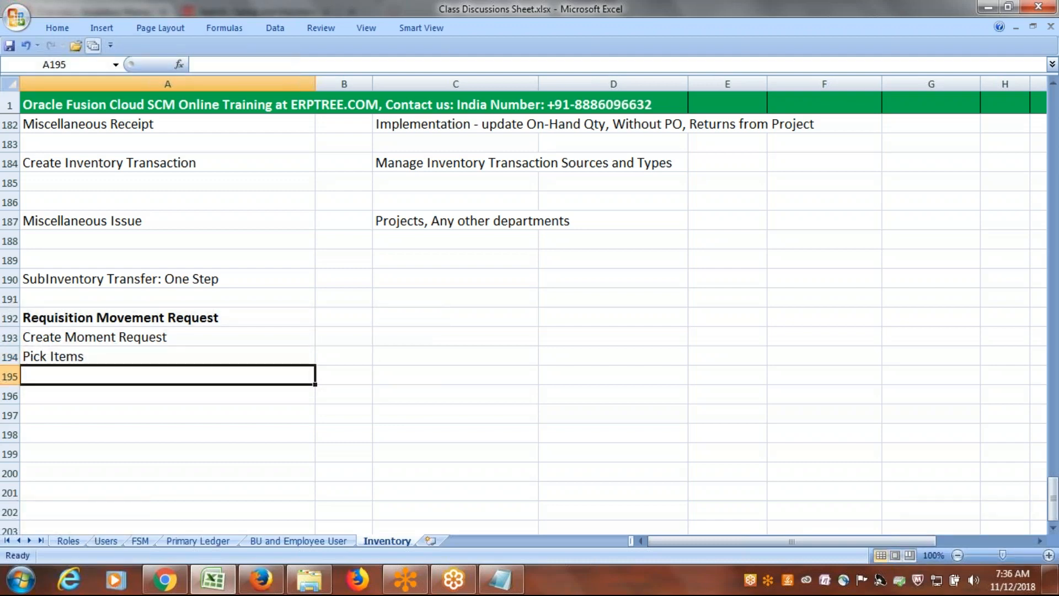
Enter "Pick Confirmation" in cell A195 and "Update On-Hand Qty" in cell A196
type("Pick ")
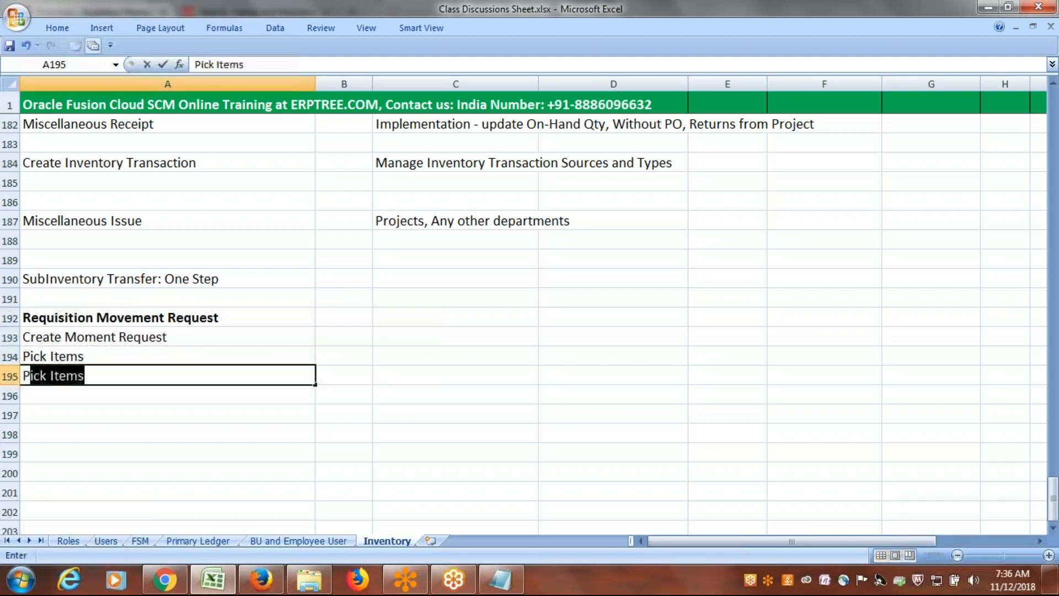
type("Confirmation")
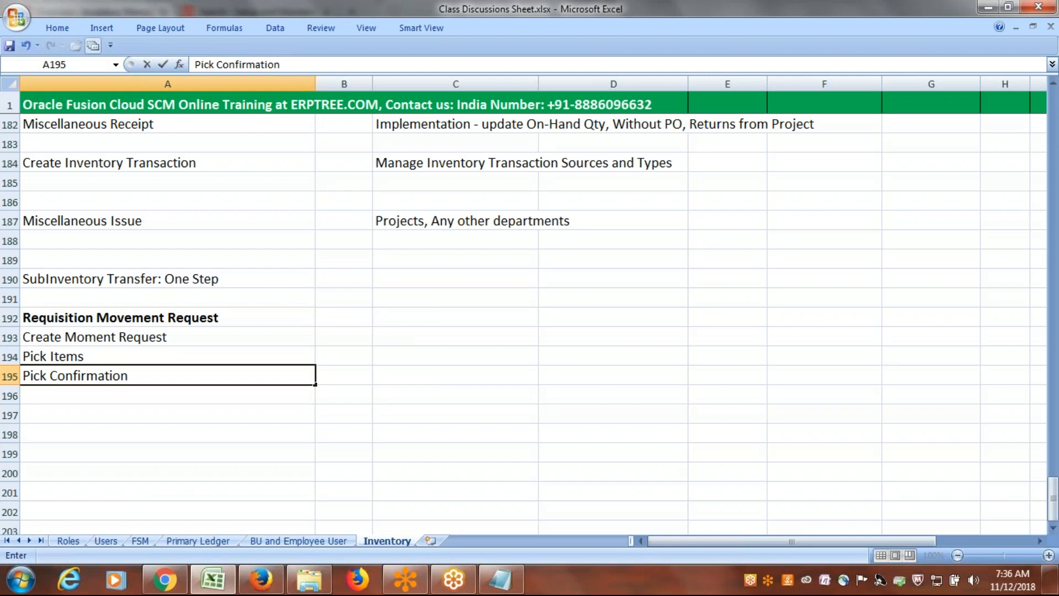
key("Return")
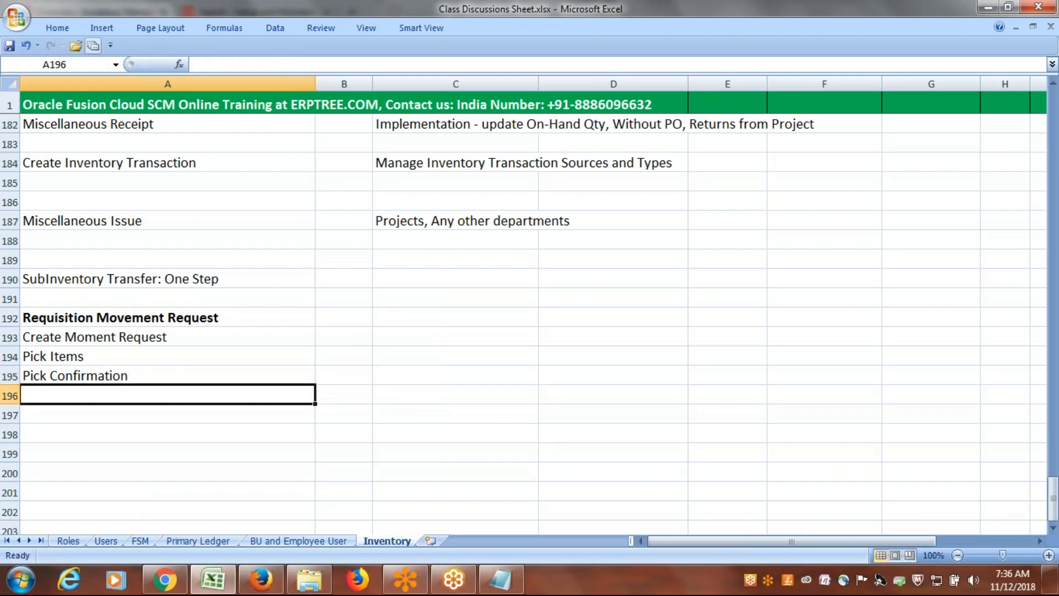
type("Update")
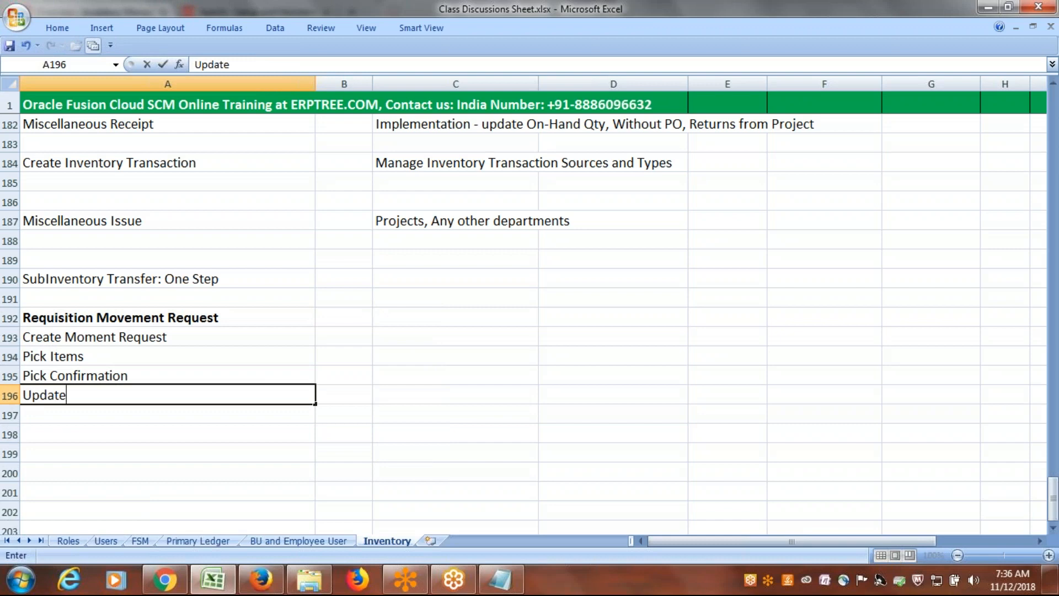
type("On-Hand Qty")
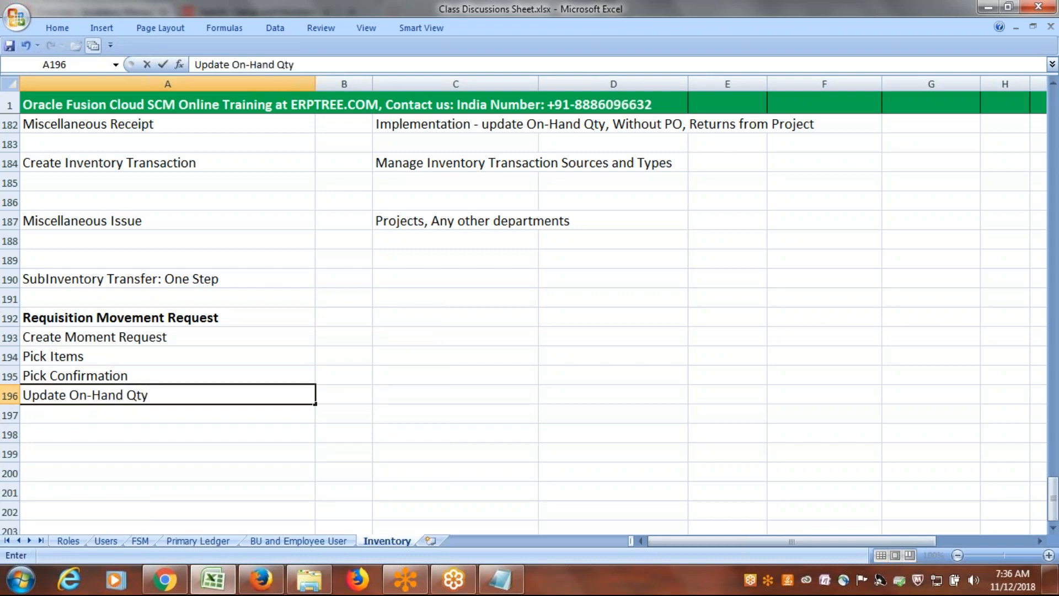
key("ctrl+Return")
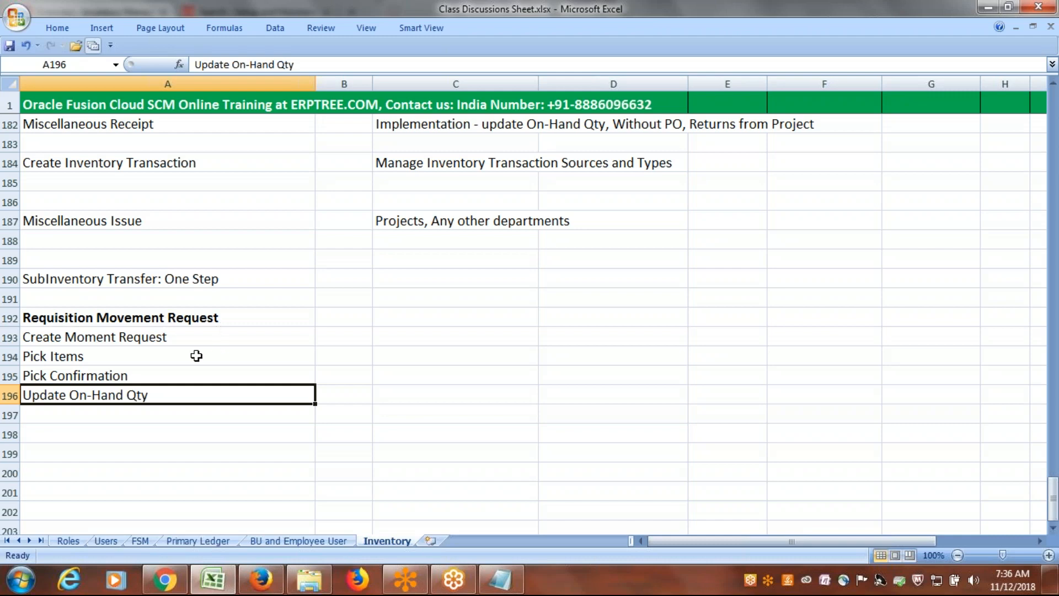
Extend the pick entry in cell A194 so it reads "Pick Items & Report"
left_click(154, 340)
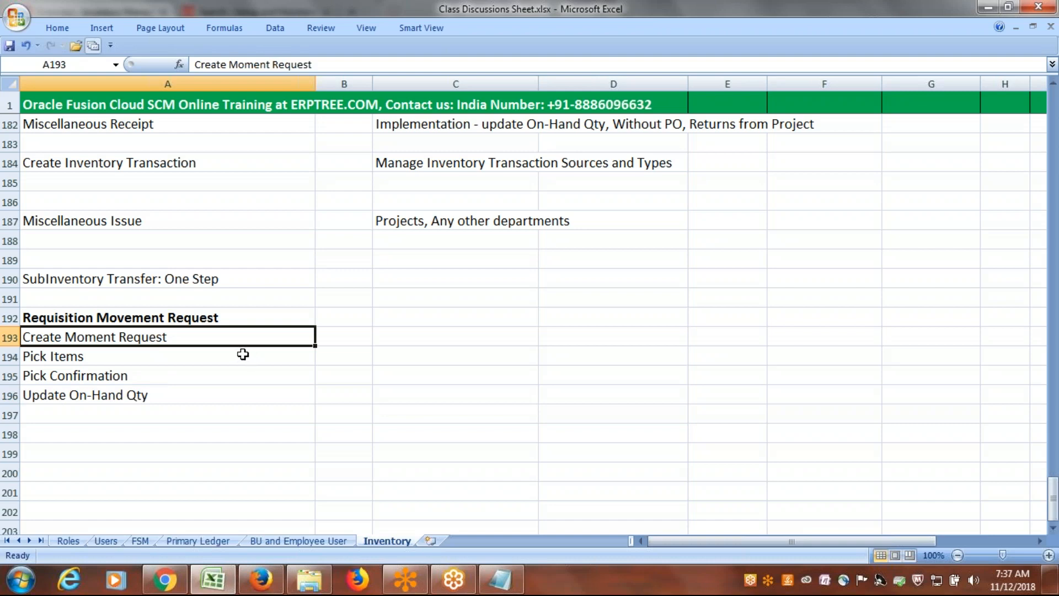
left_click(102, 359)
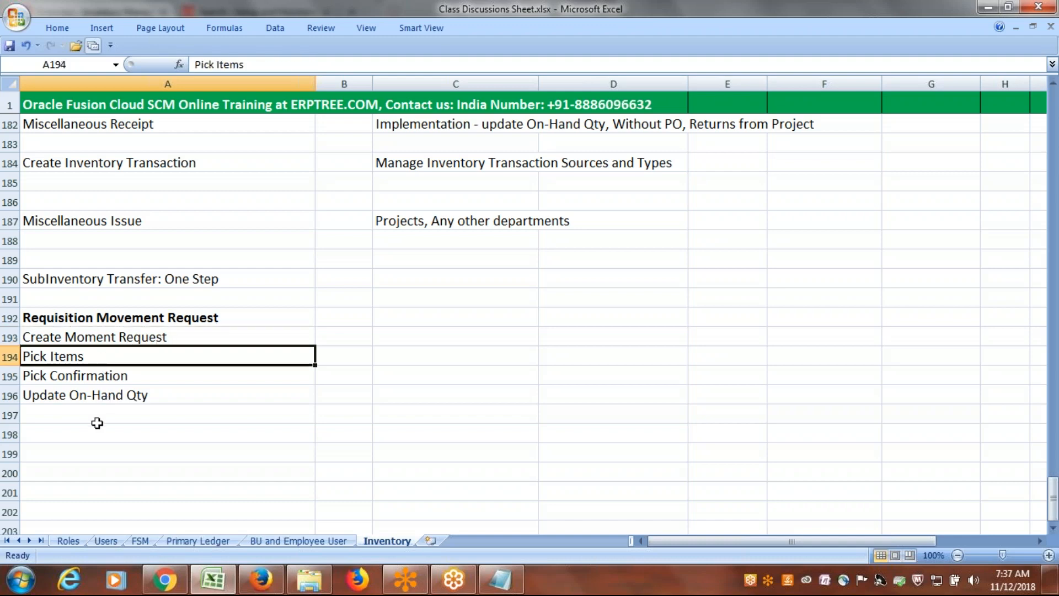
double_click(108, 361)
type("&")
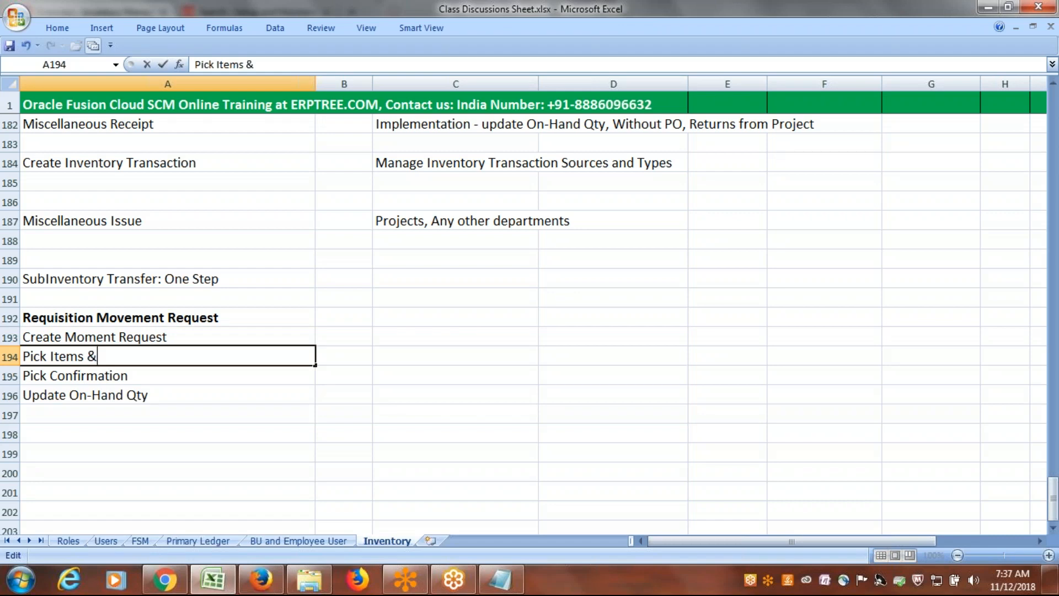
type(" Report")
key("ctrl+Return")
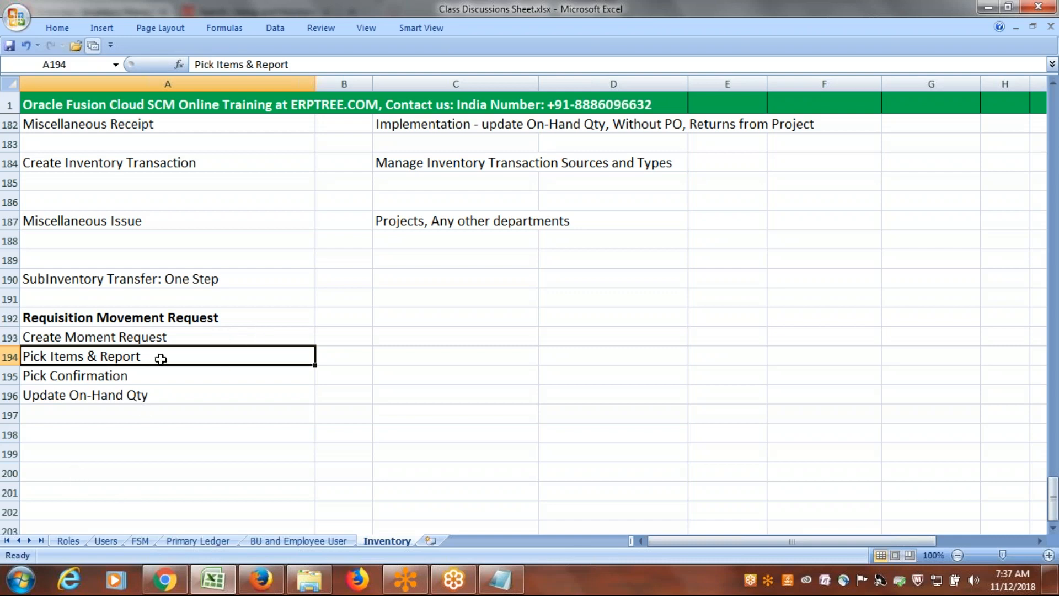
Save the Class Discussions Sheet workbook while going through the requisition movement request notes
left_click(145, 375)
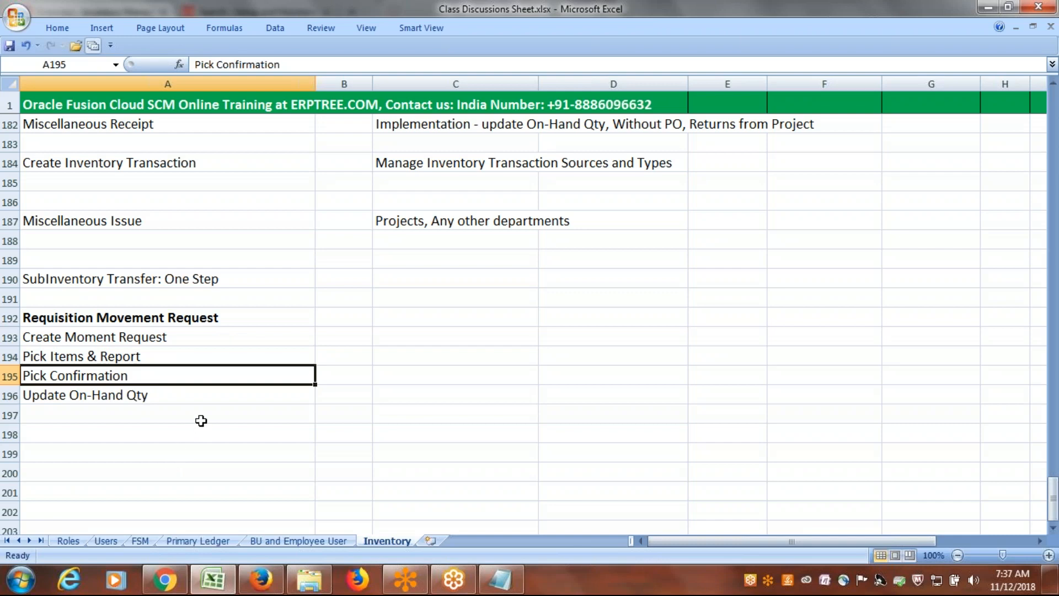
key("ctrl+s")
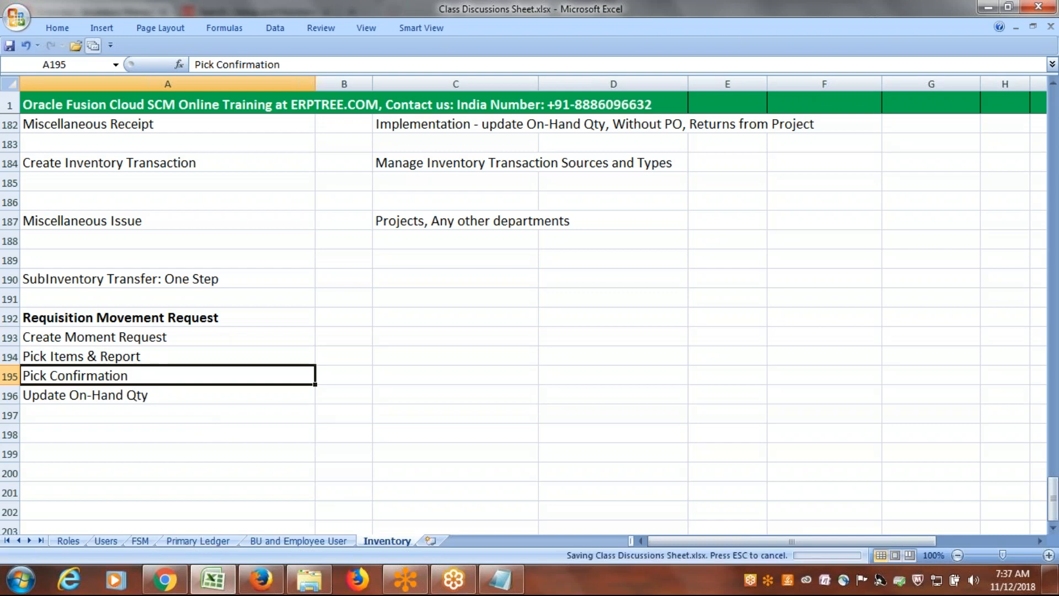
left_click(133, 397)
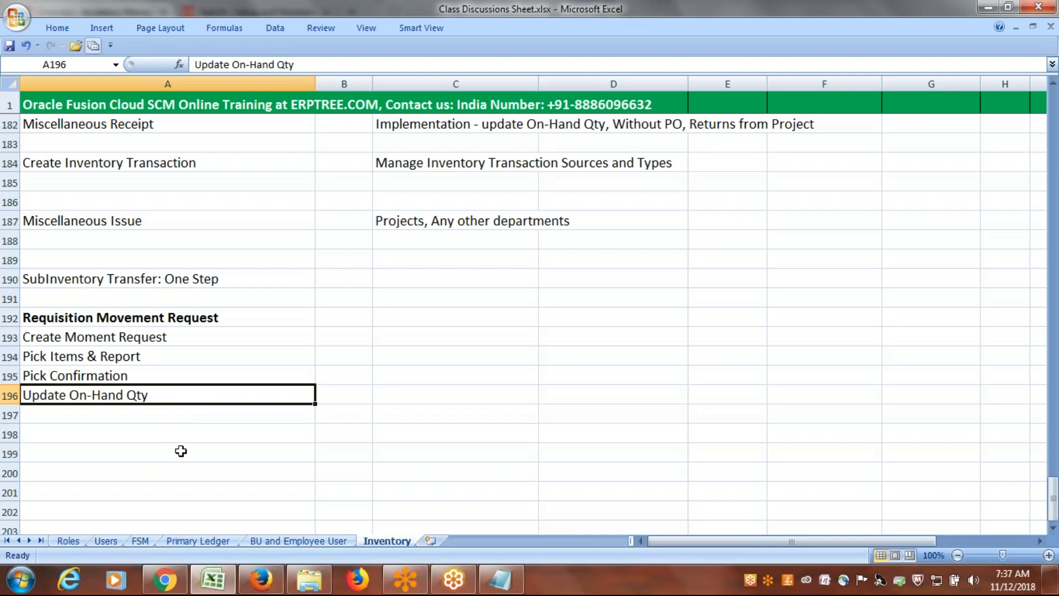
key("ctrl+s")
left_click(136, 338)
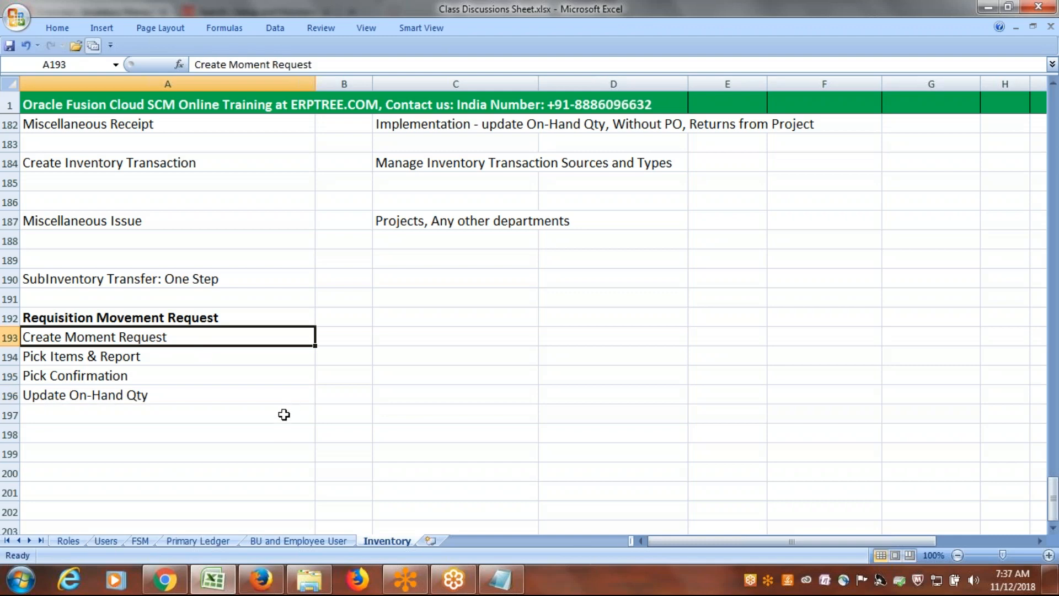
Switch to Oracle Inventory Management in Firefox and start a new movement request from Manage Movement Requests
mouse_move(169, 585)
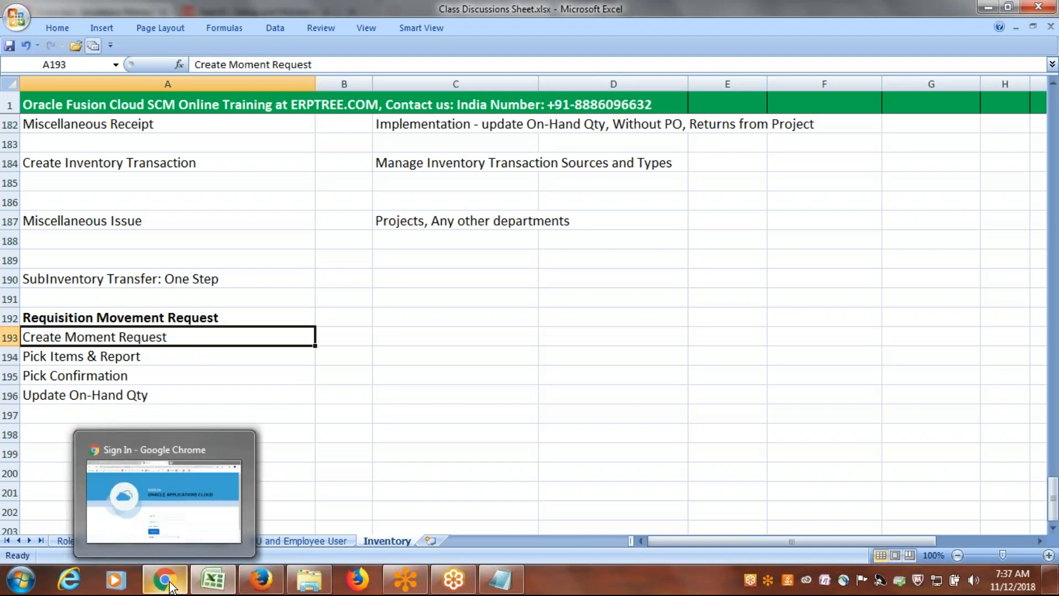
left_click(260, 579)
left_click(996, 182)
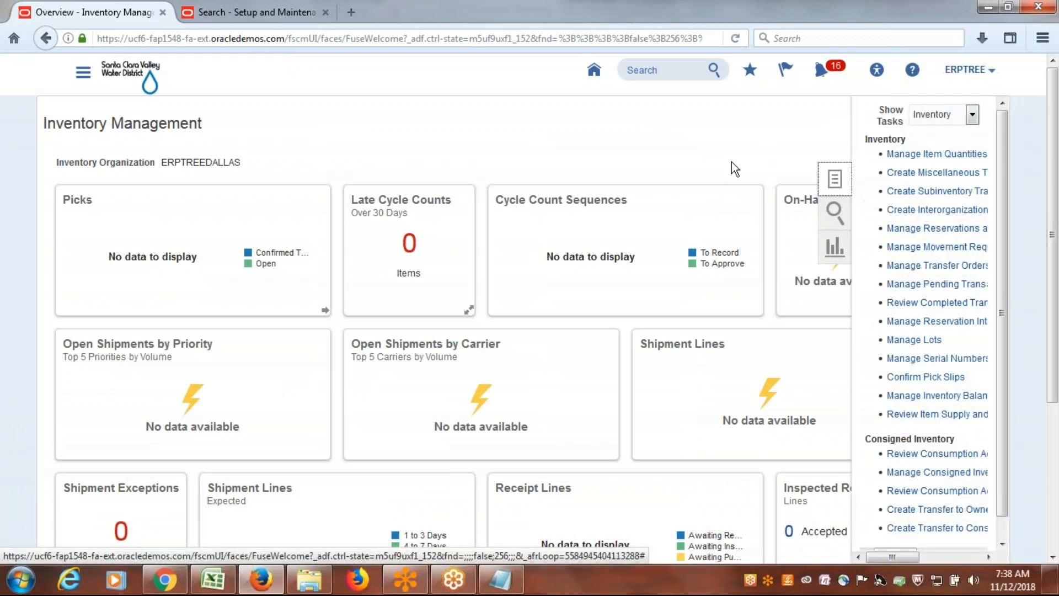
left_click(917, 249)
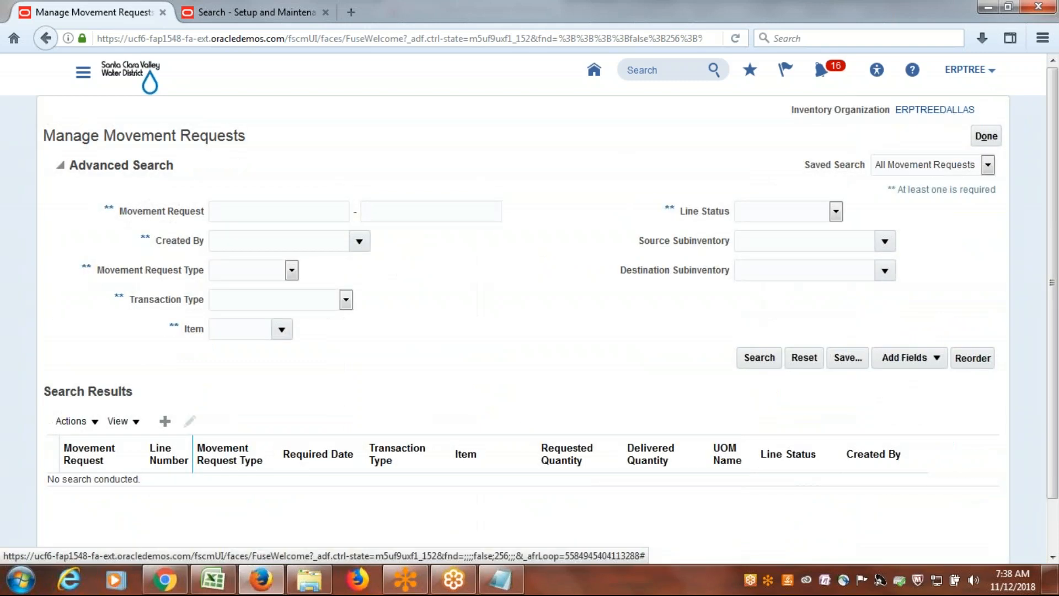
left_click(161, 421)
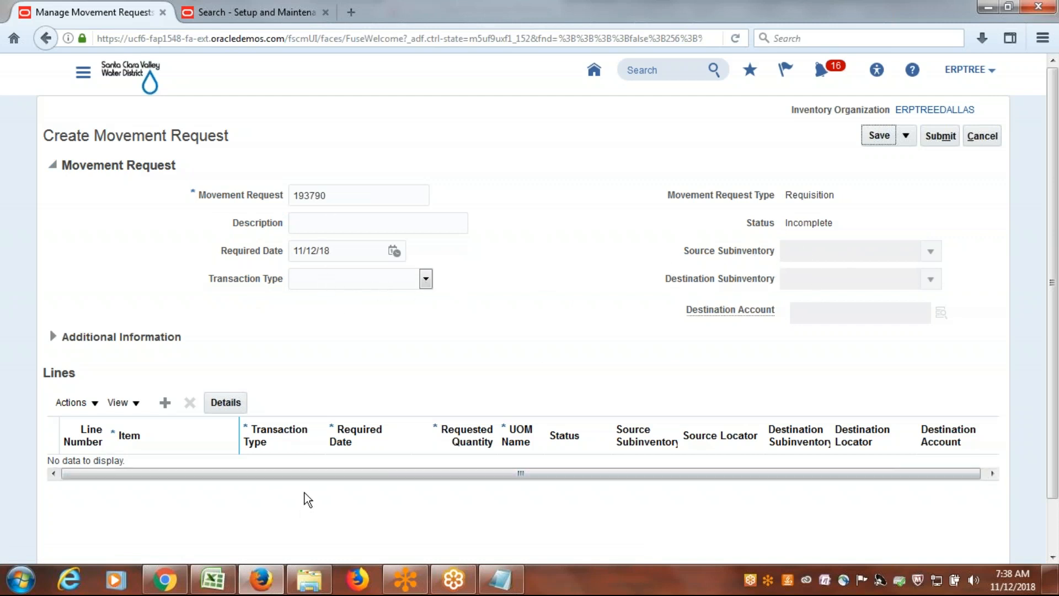
Add a line to the new movement request and check its Requisition movement request type
left_click(165, 402)
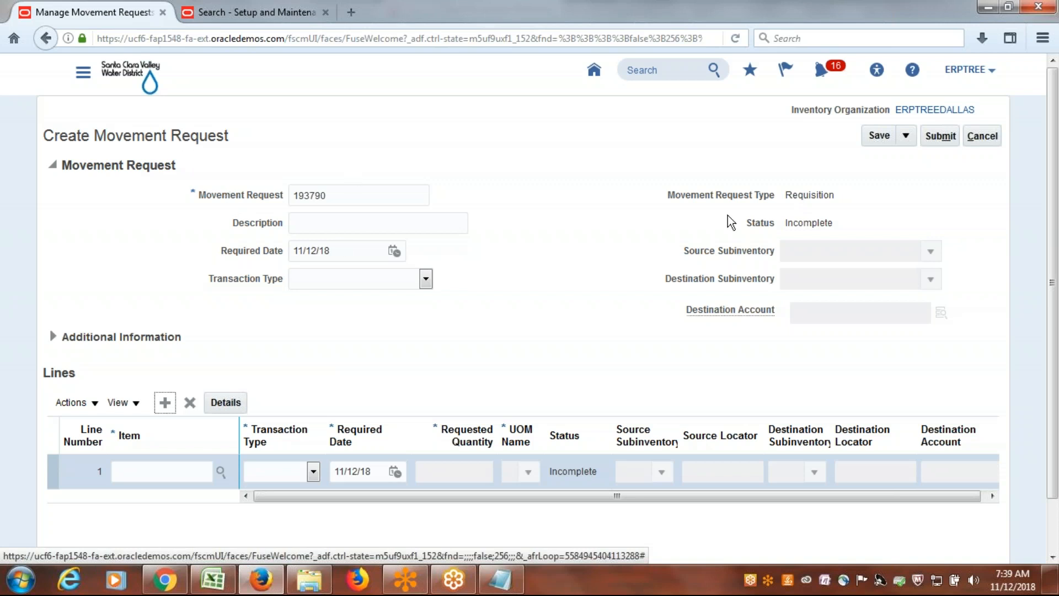
double_click(814, 196)
left_click(585, 320)
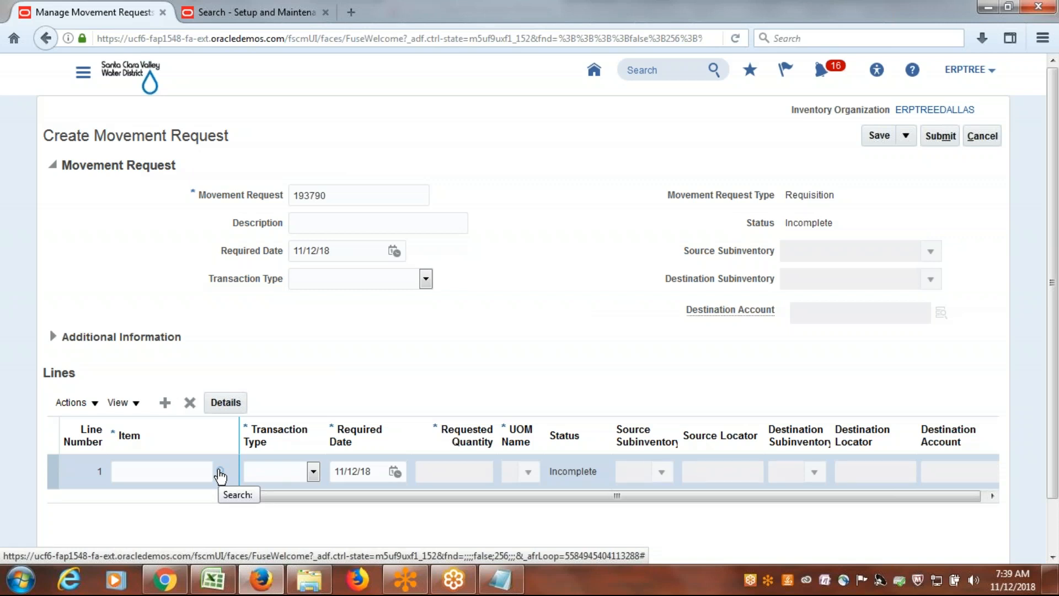
Search the items for ERP to set line 1's item to ERP1001, and set its transaction type to Movement Request Transfer
left_click(220, 473)
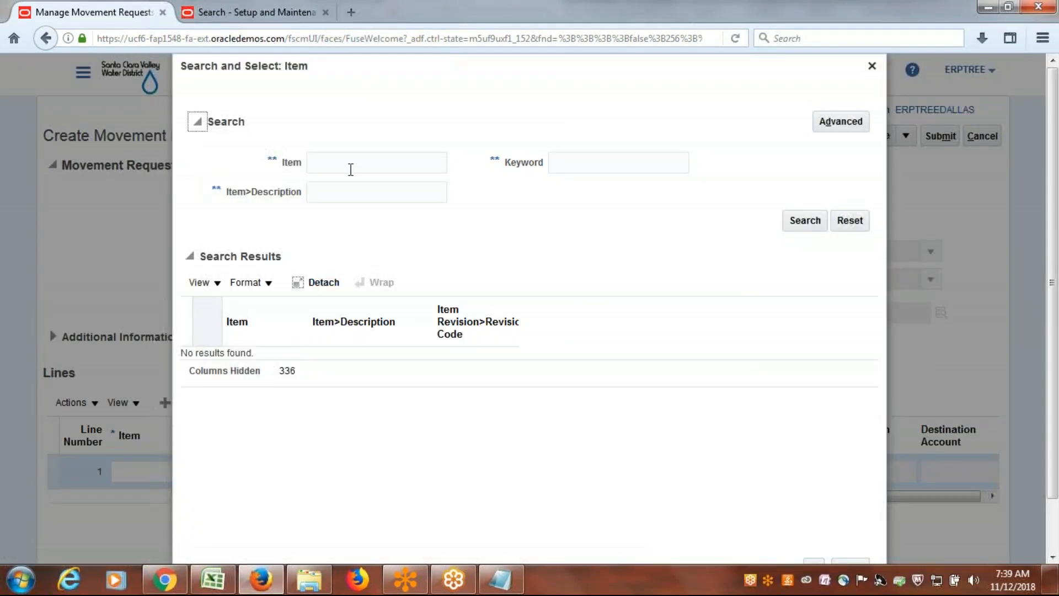
left_click(350, 170)
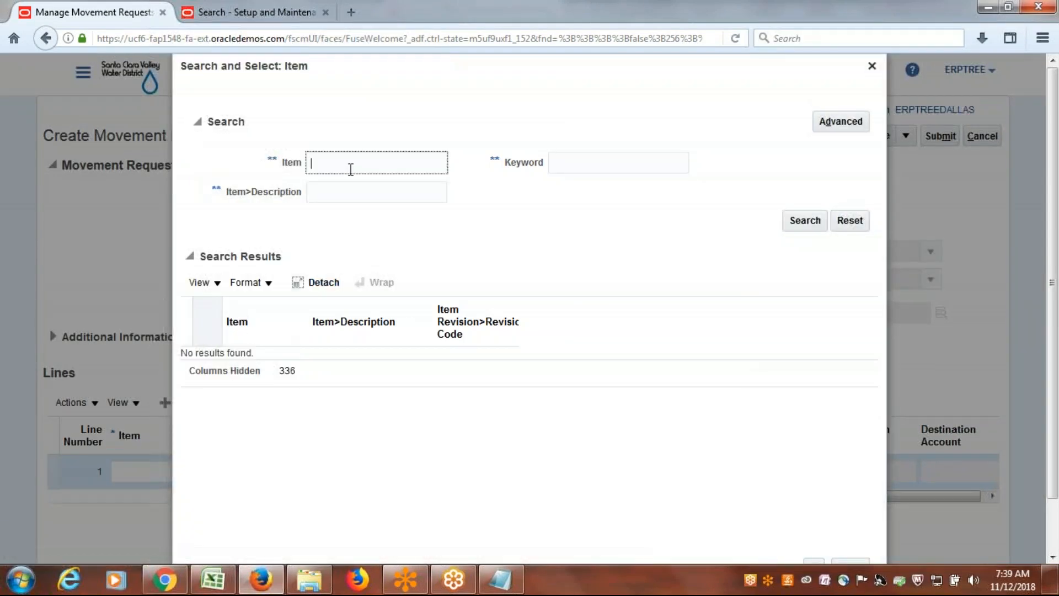
type("ERP")
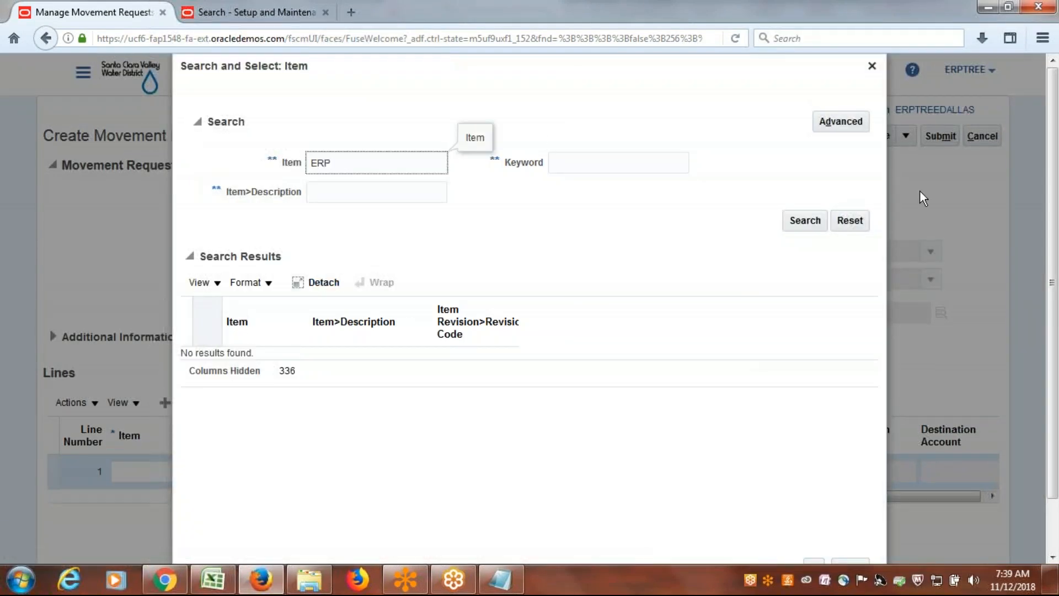
left_click(803, 226)
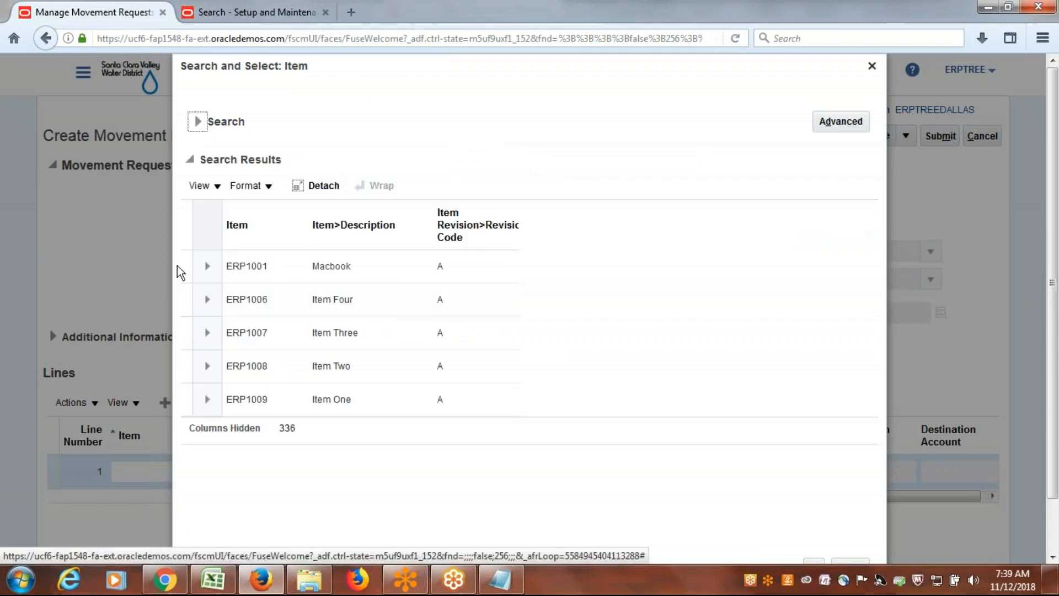
left_click(183, 259)
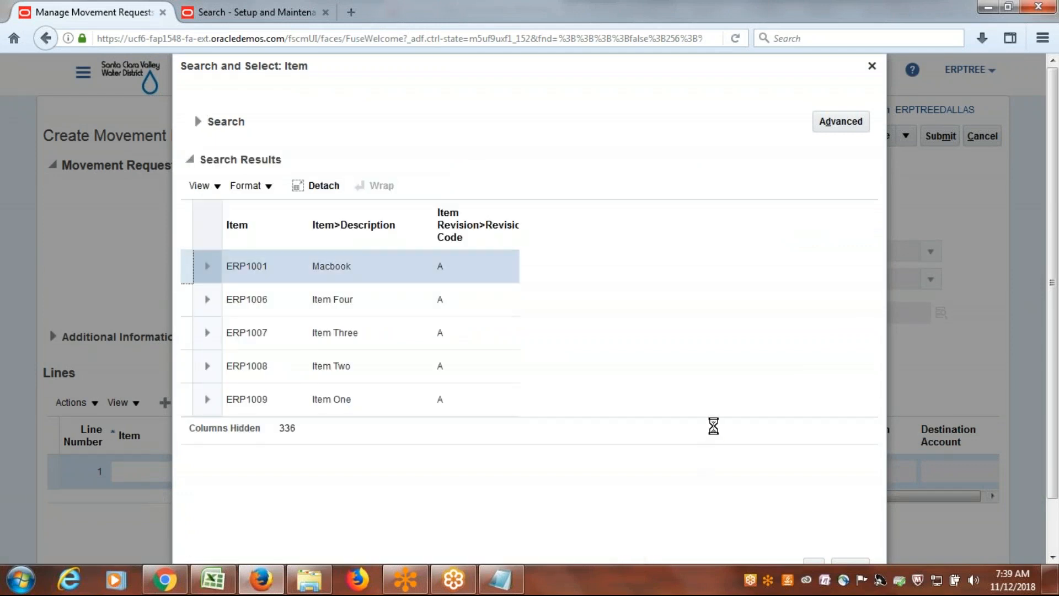
scroll(830, 525, "down", 2)
left_click(813, 514)
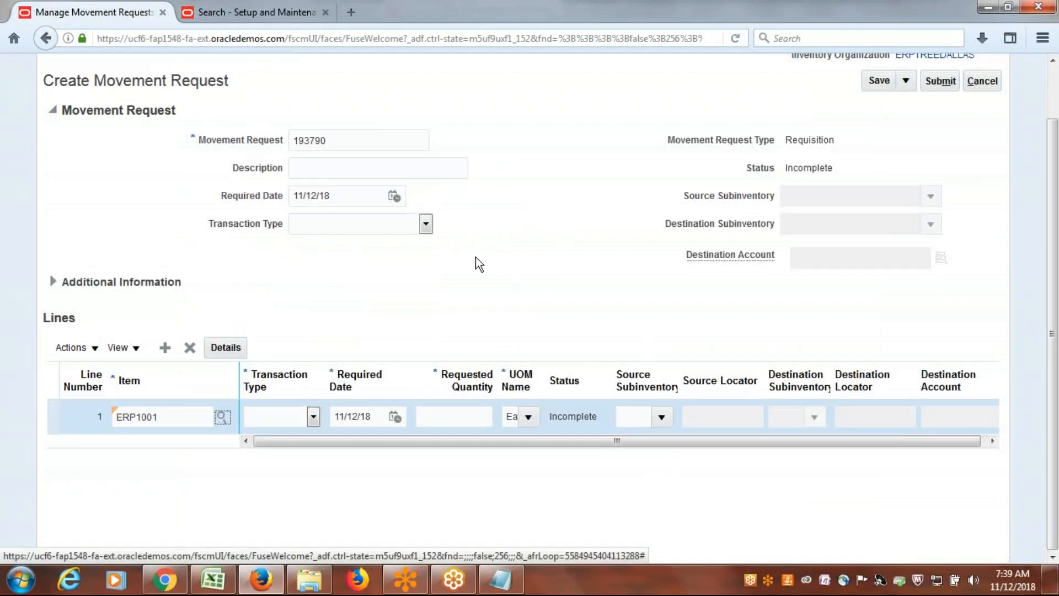
left_click(312, 417)
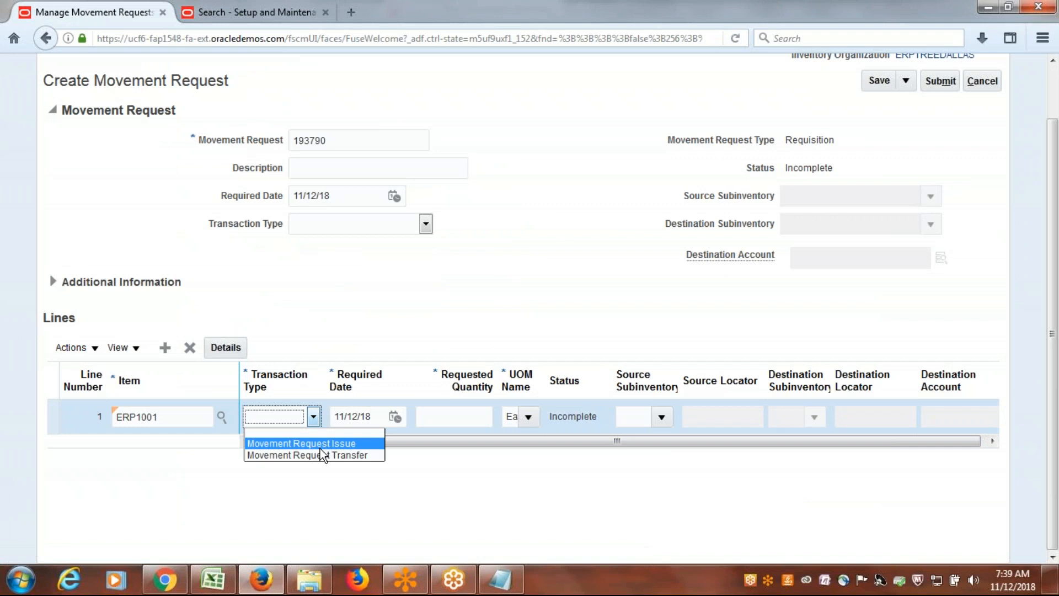
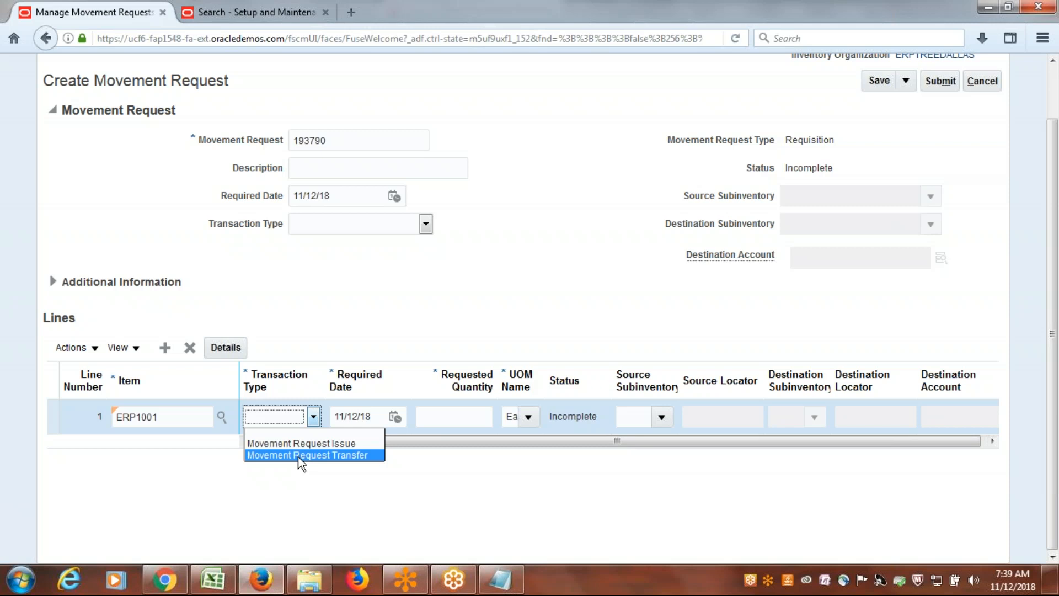
left_click(298, 455)
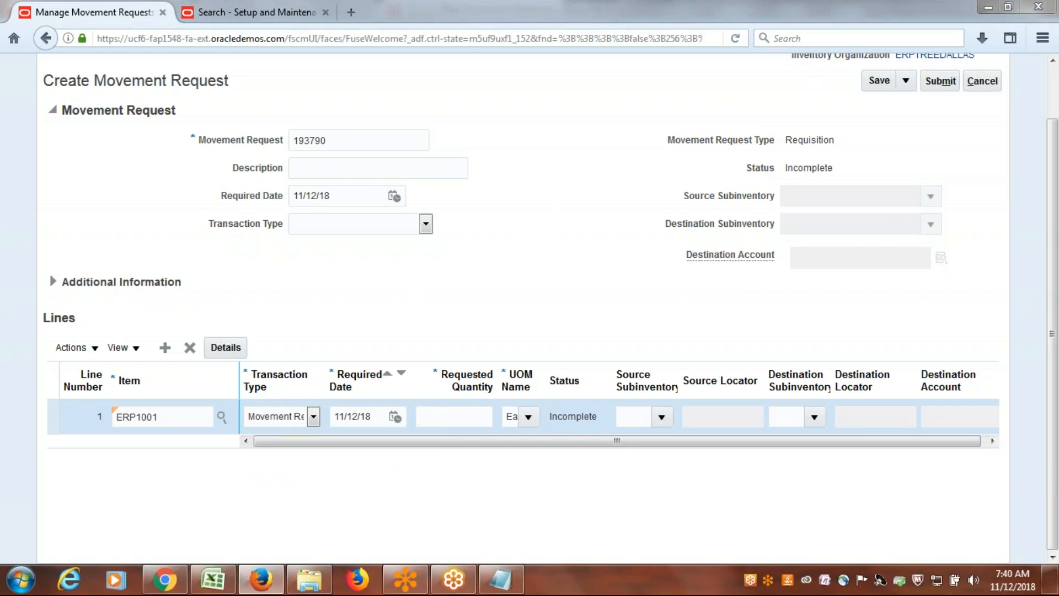
Set line 1's required date to 11/13/18 and its requested quantity to 2
left_click(395, 416)
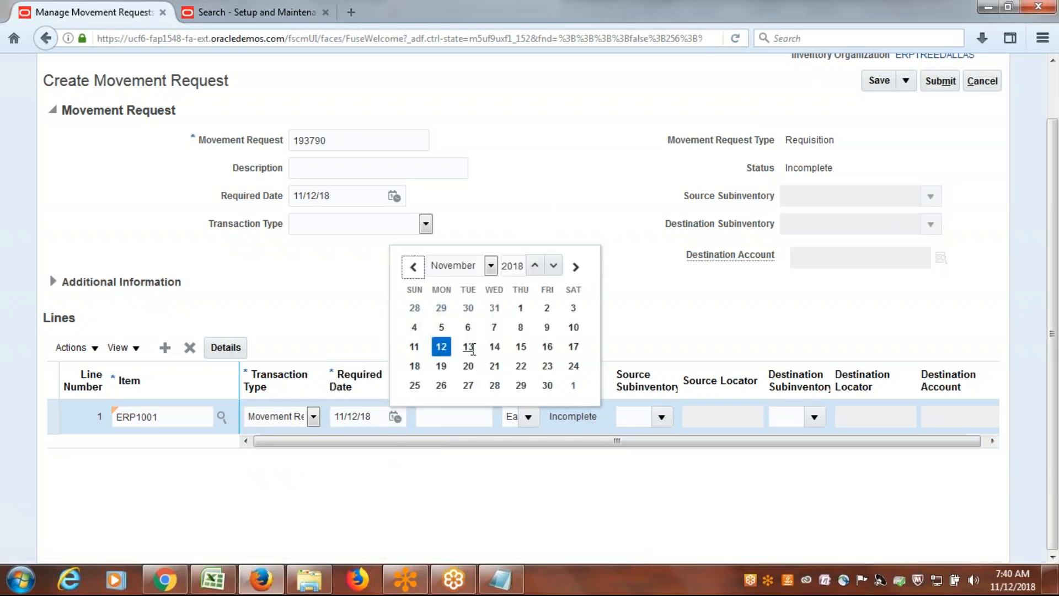
left_click(467, 346)
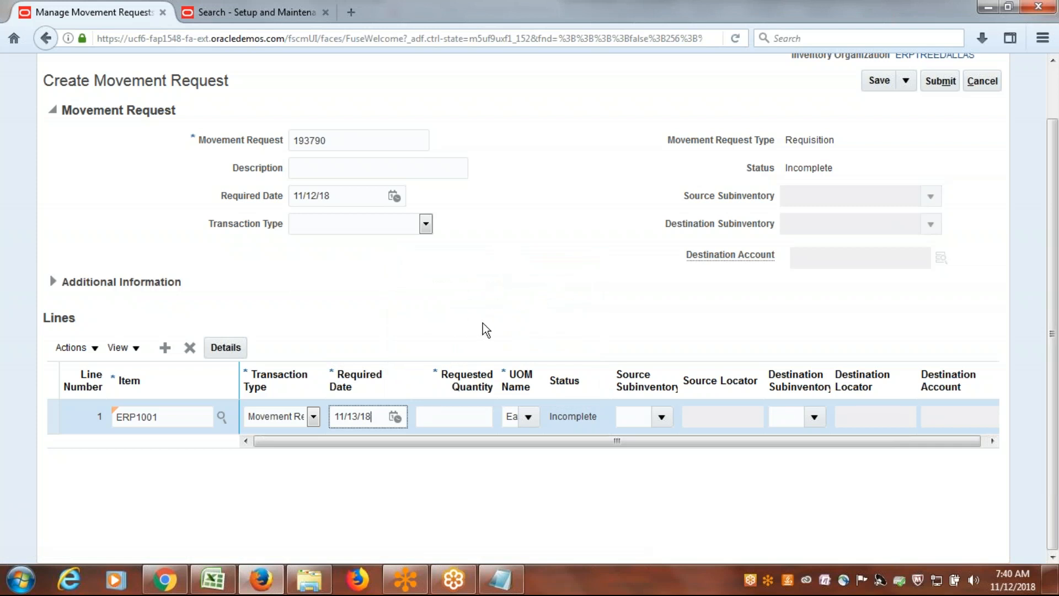
left_click(465, 414)
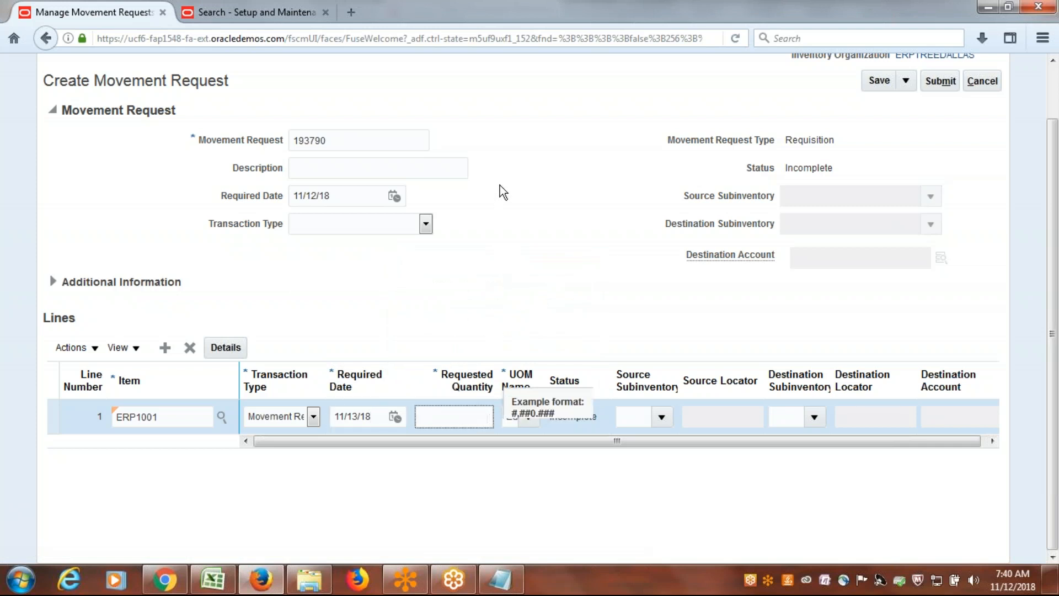
type("2")
left_click(600, 238)
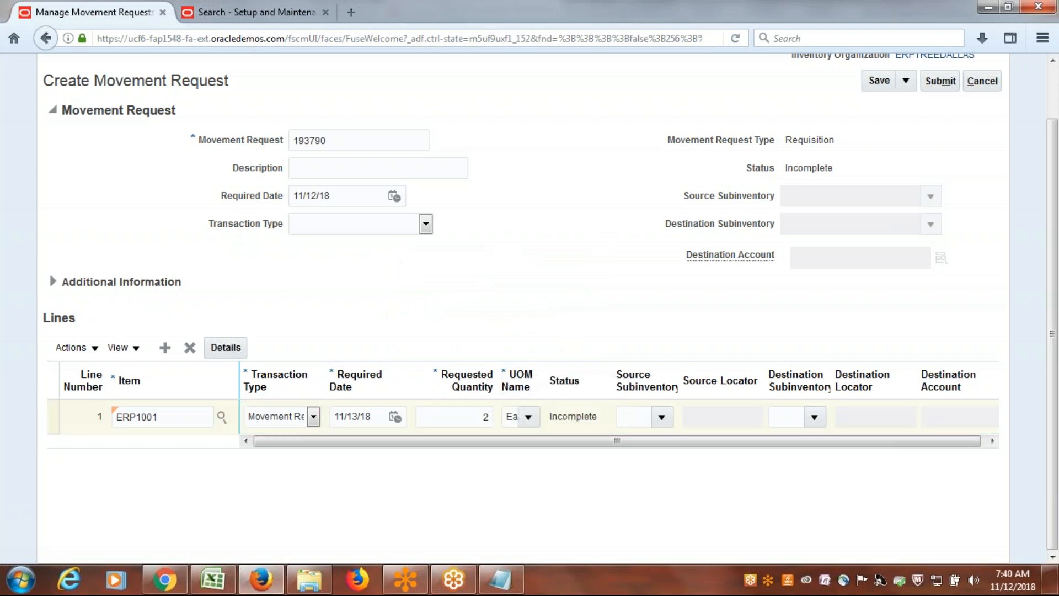
Set line 1's source subinventory to iPhone and its destination subinventory to MacBook
left_click(661, 416)
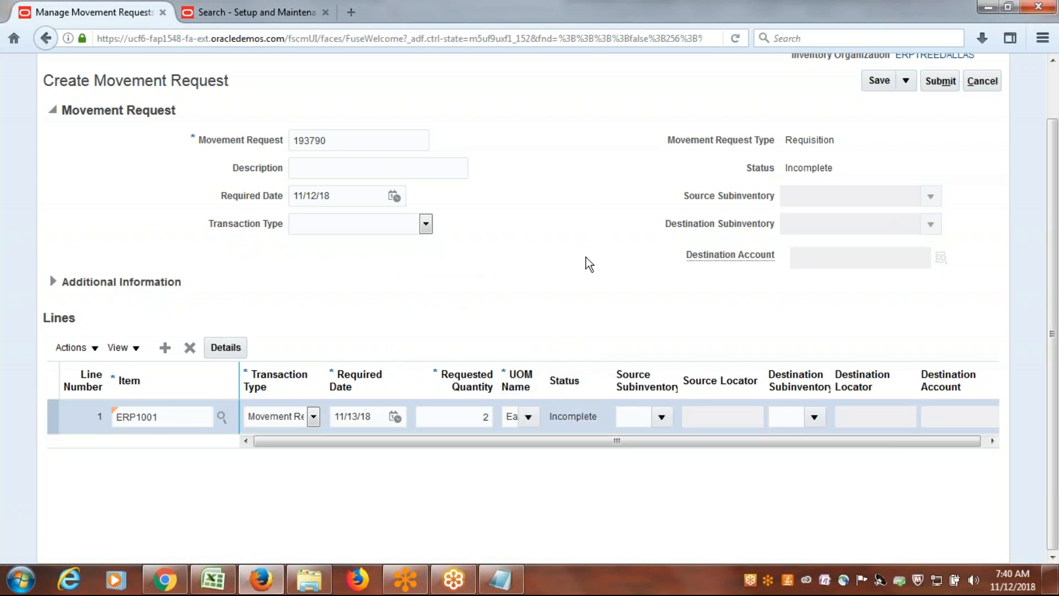
left_click(661, 417)
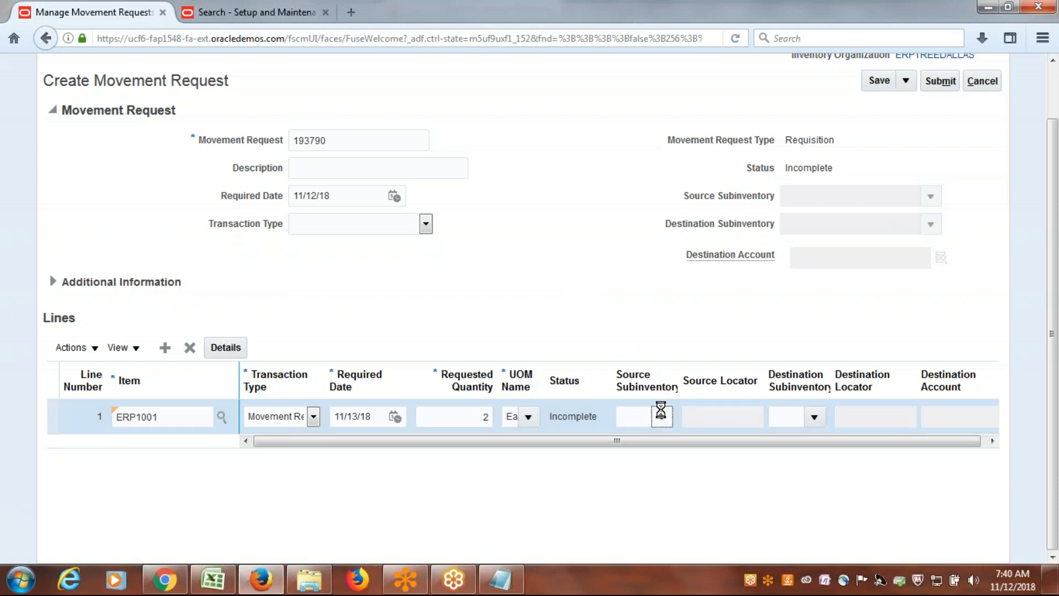
left_click(661, 417)
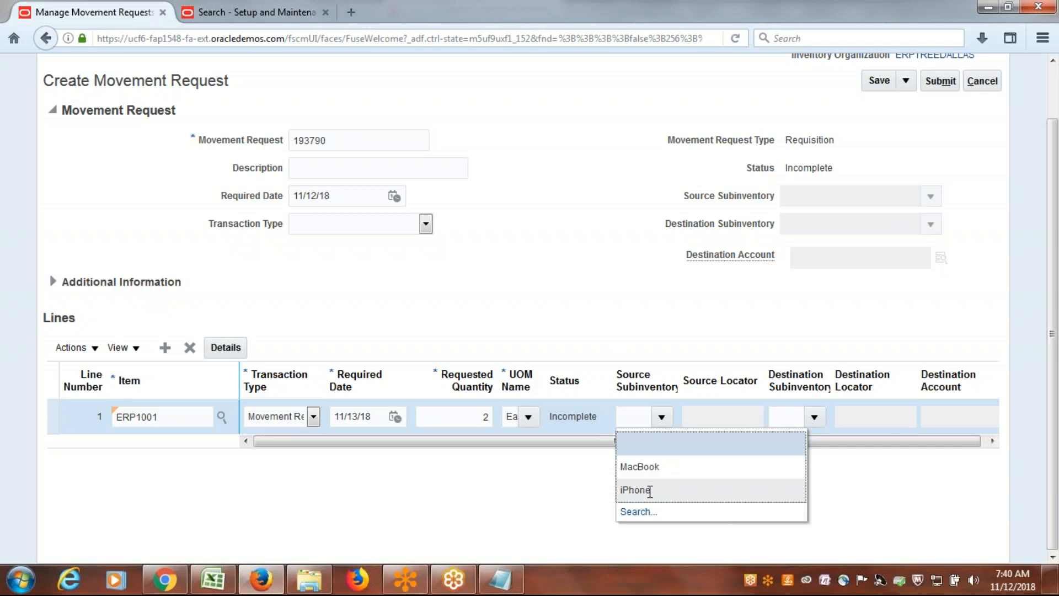
left_click(650, 490)
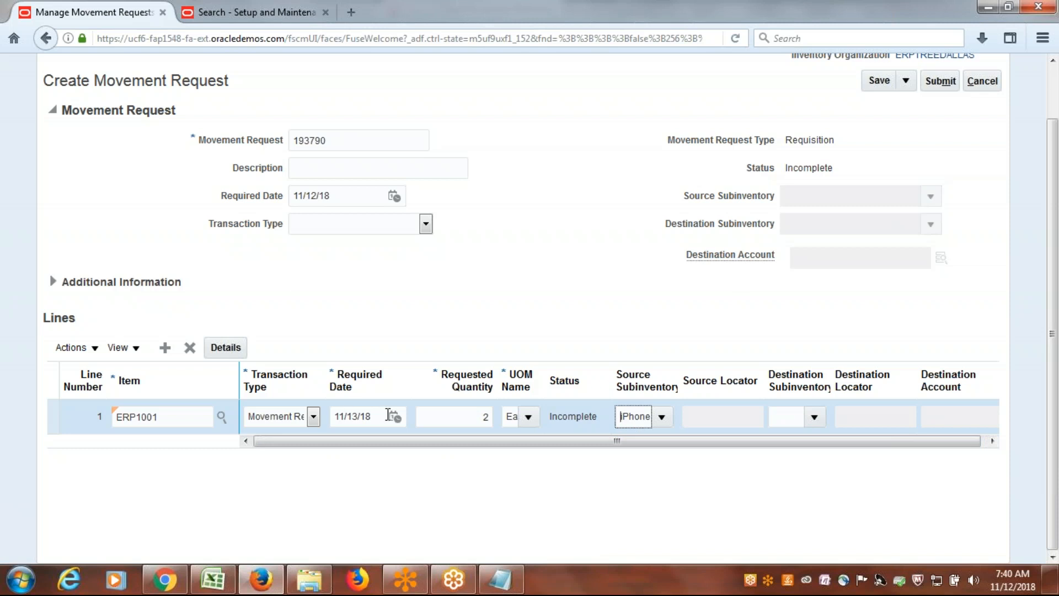
left_click(814, 417)
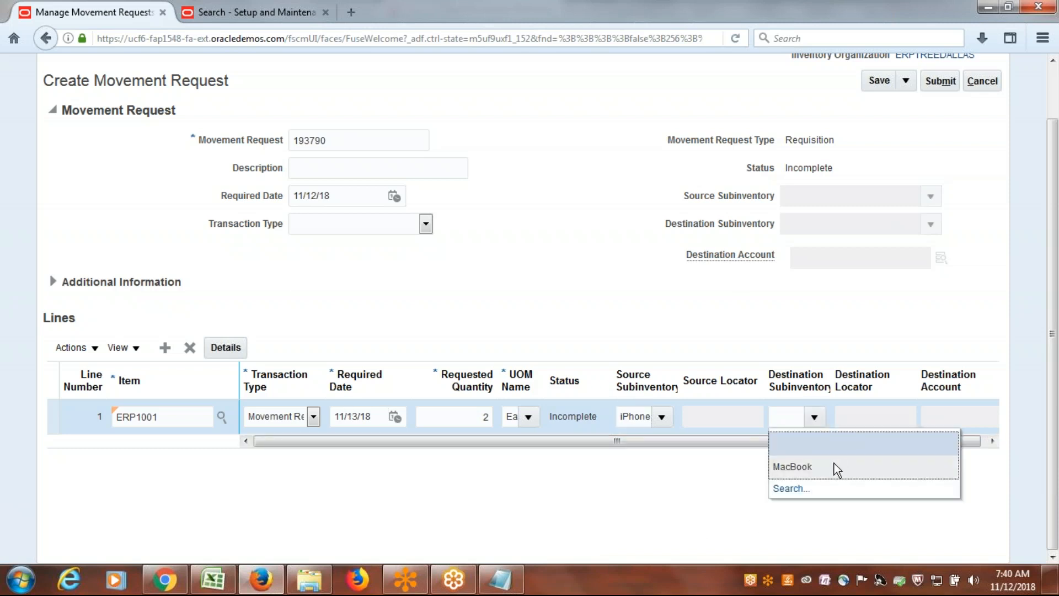
left_click(824, 468)
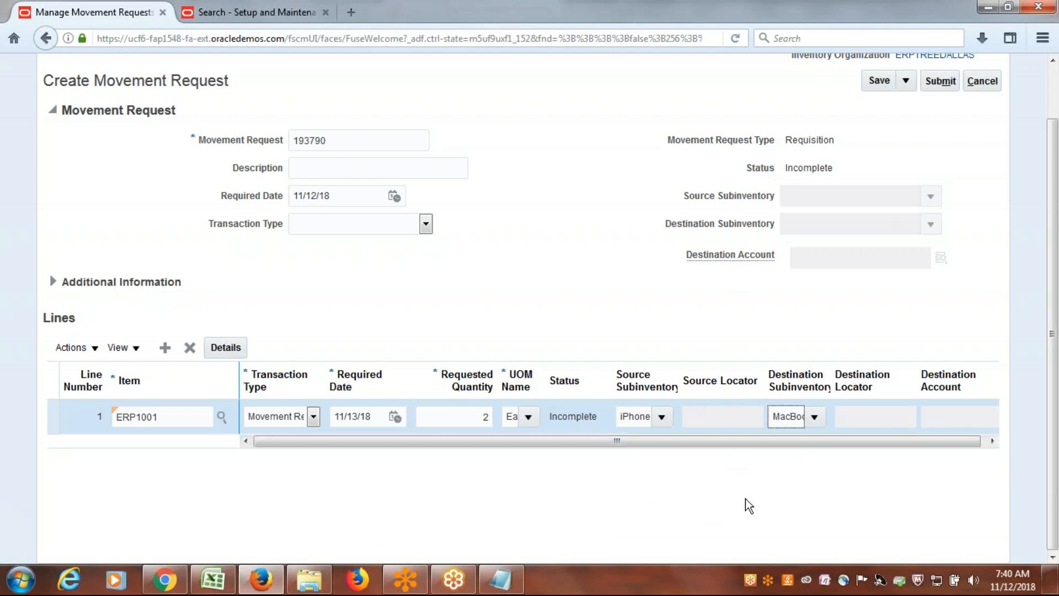
Submit the movement request for item ERP1001 and acknowledge the confirmation
left_click_drag(532, 444, 224, 396)
left_click(944, 81)
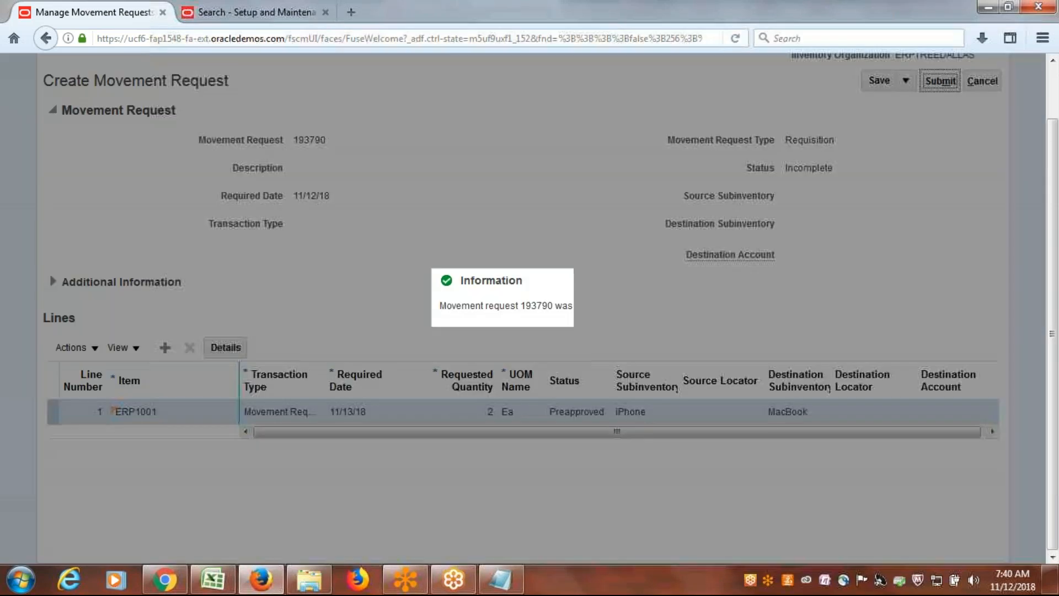
left_click(609, 330)
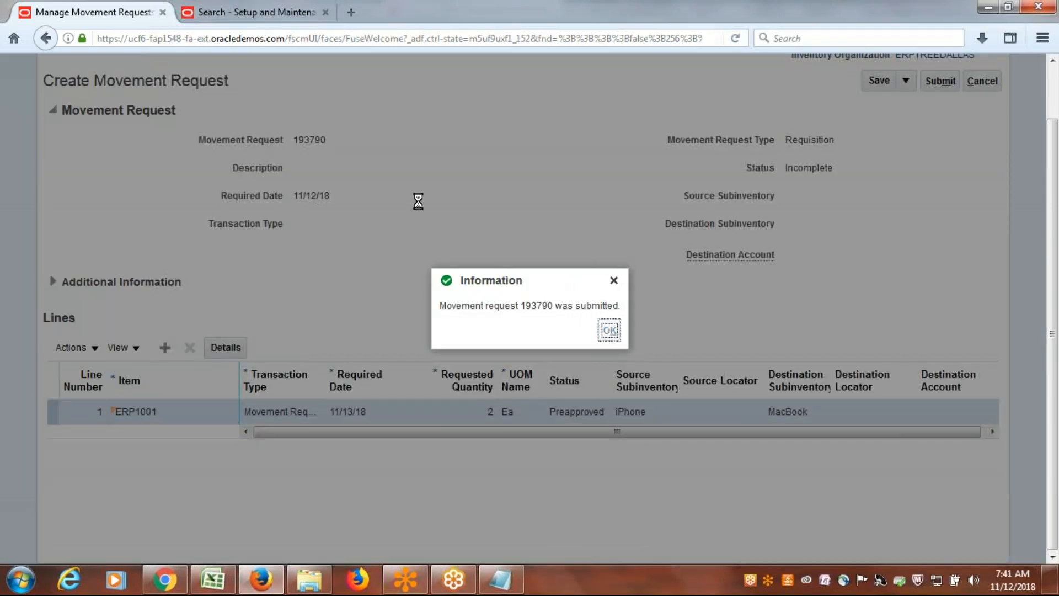
Check the Pick Items & Report entry in the Excel requisition movement request notes, and return to Oracle in Firefox
left_click(210, 580)
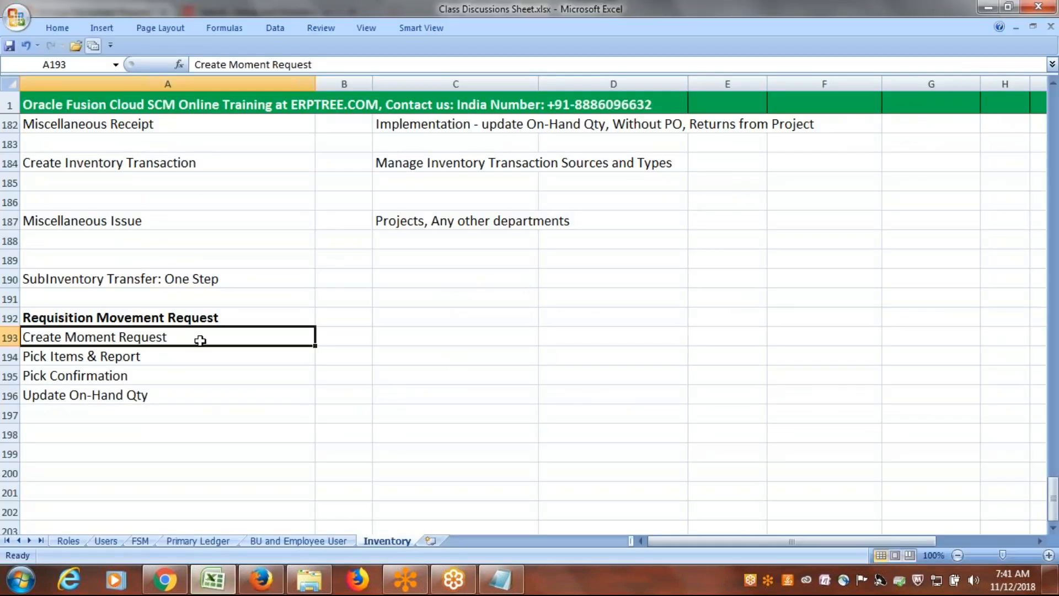
left_click(184, 355)
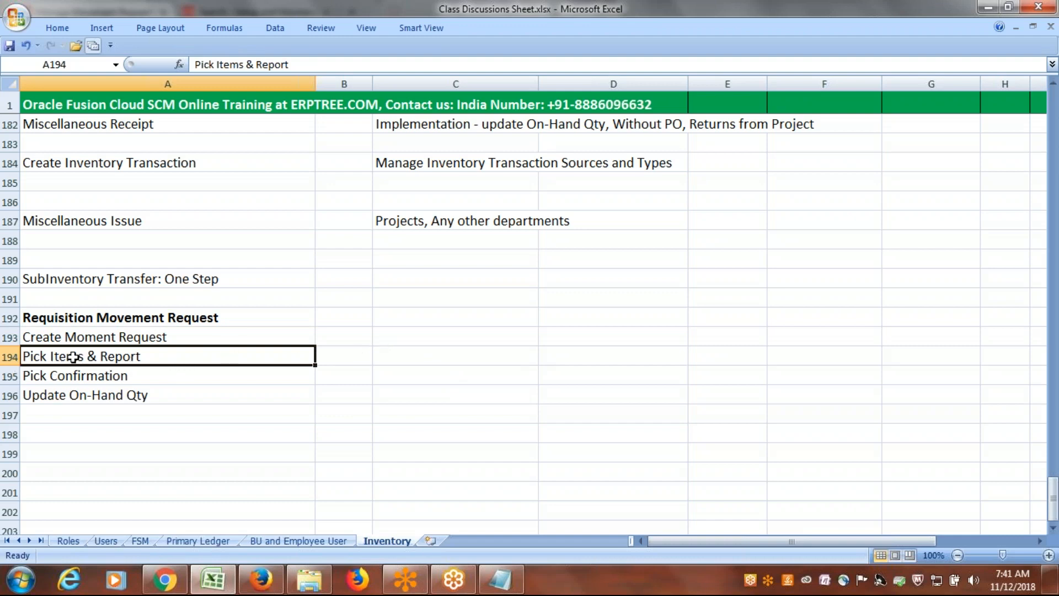
key("alt+Tab")
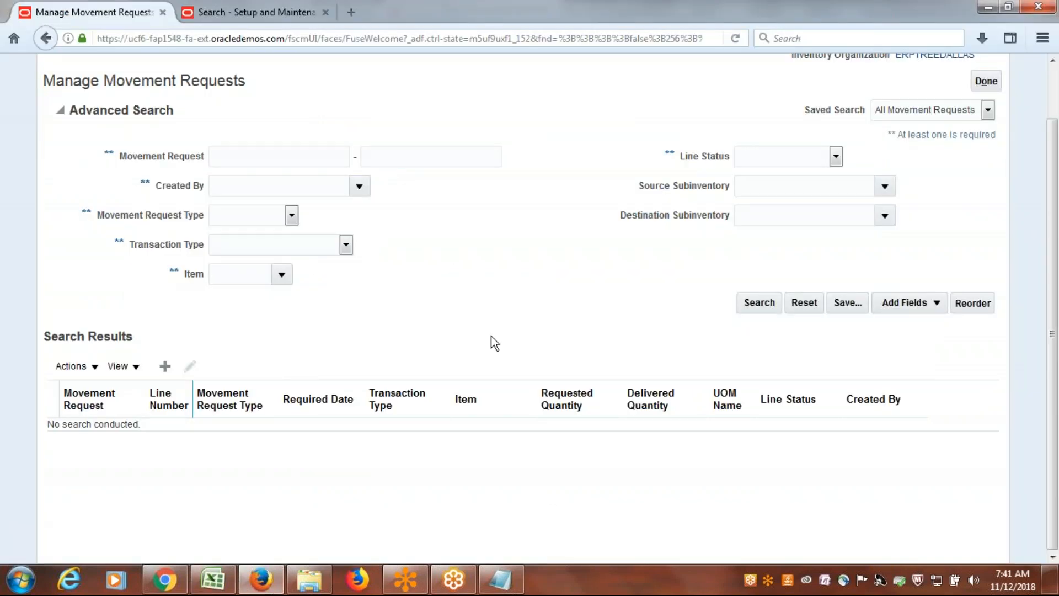
Leave Manage Movement Requests and start scheduling a new process from Scheduled Processes
left_click(986, 81)
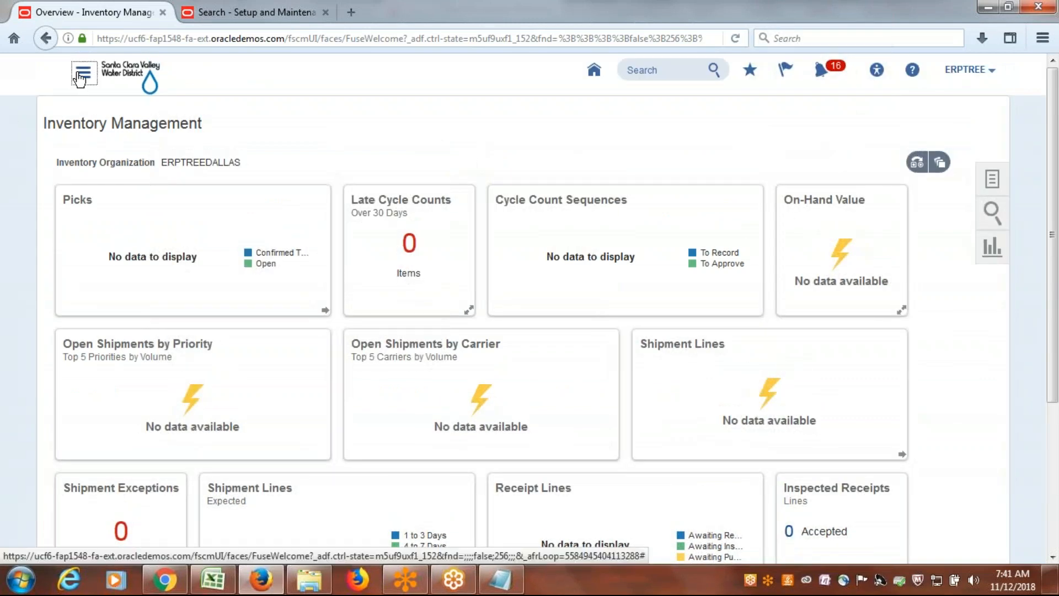
left_click(81, 77)
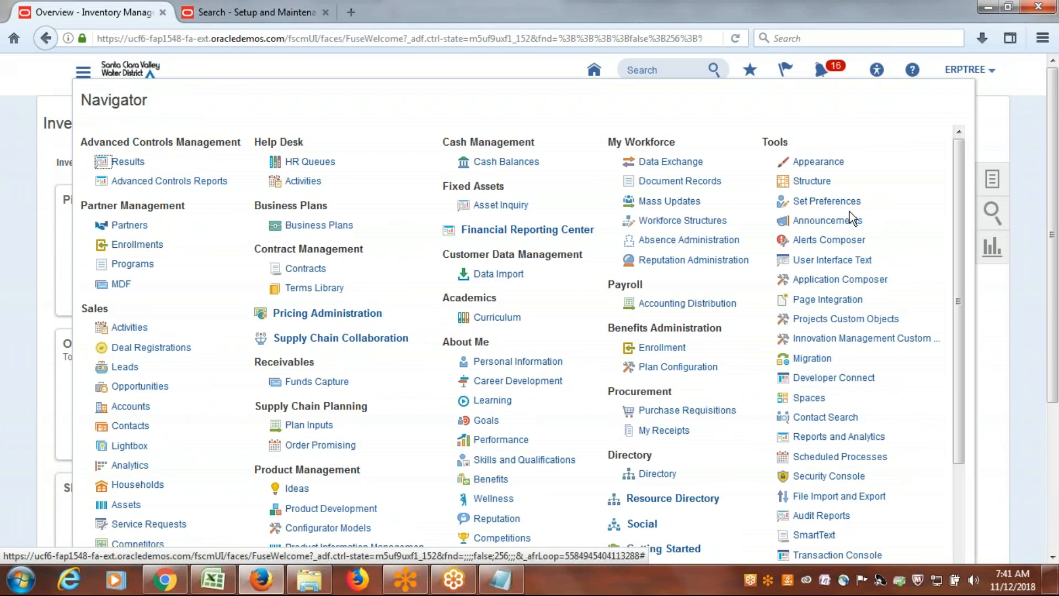
left_click_drag(960, 247, 955, 329)
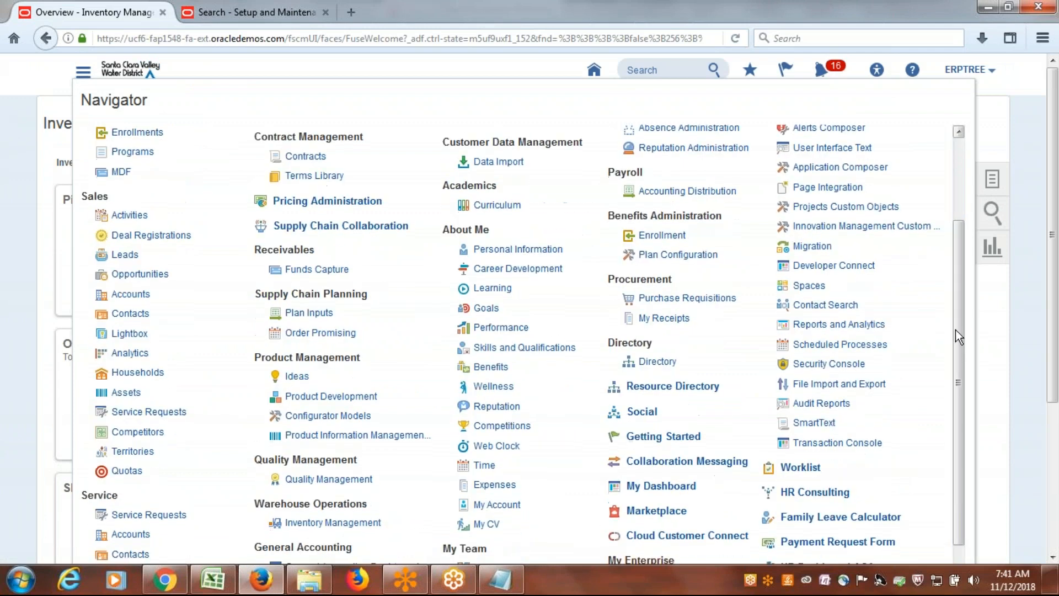
left_click(855, 344)
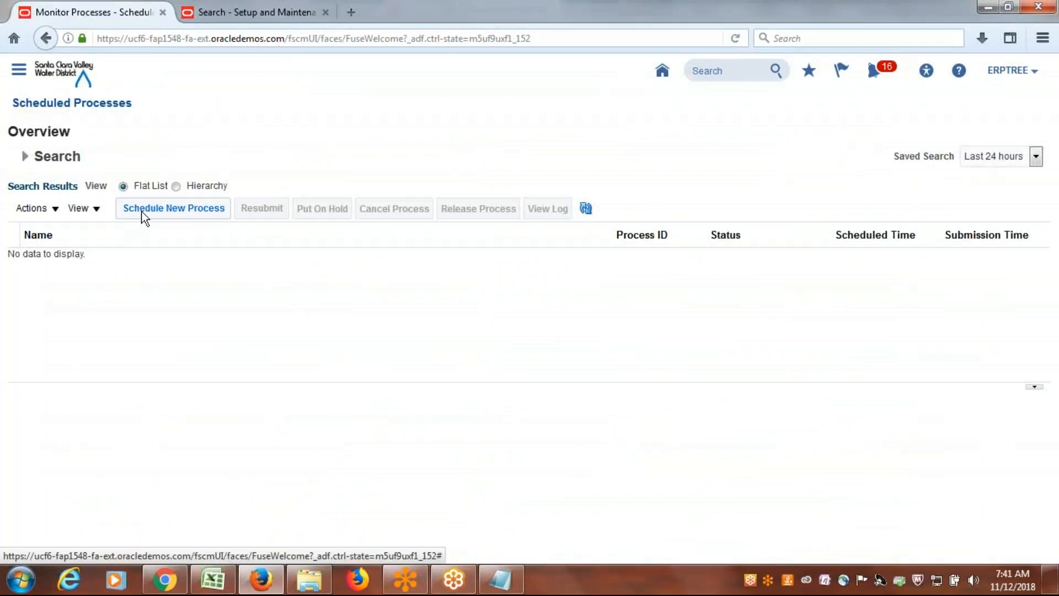
left_click(144, 215)
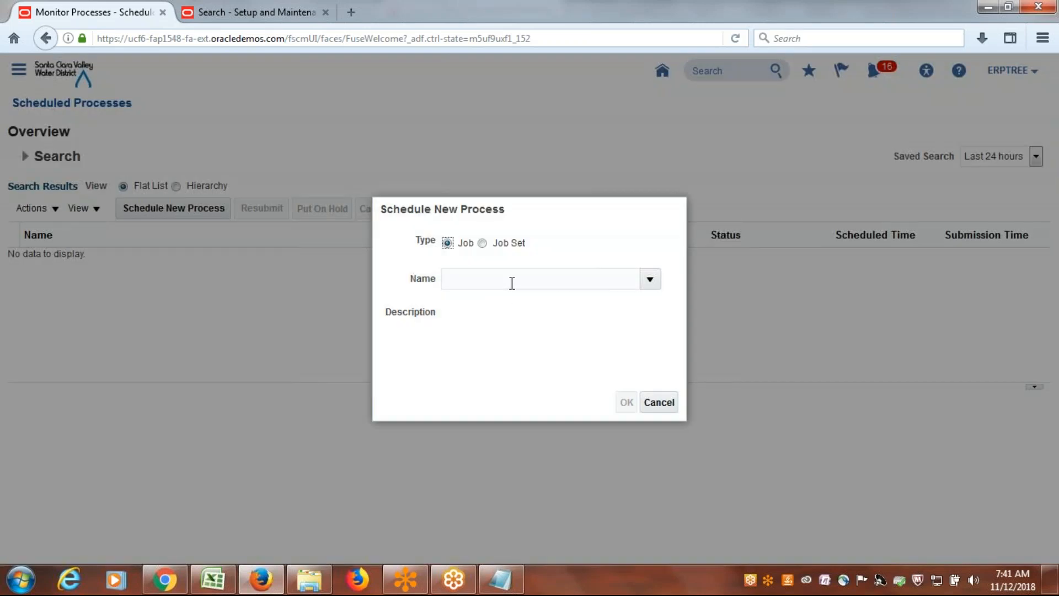
Try to find the job by searching the process names for Moment Request
left_click(508, 281)
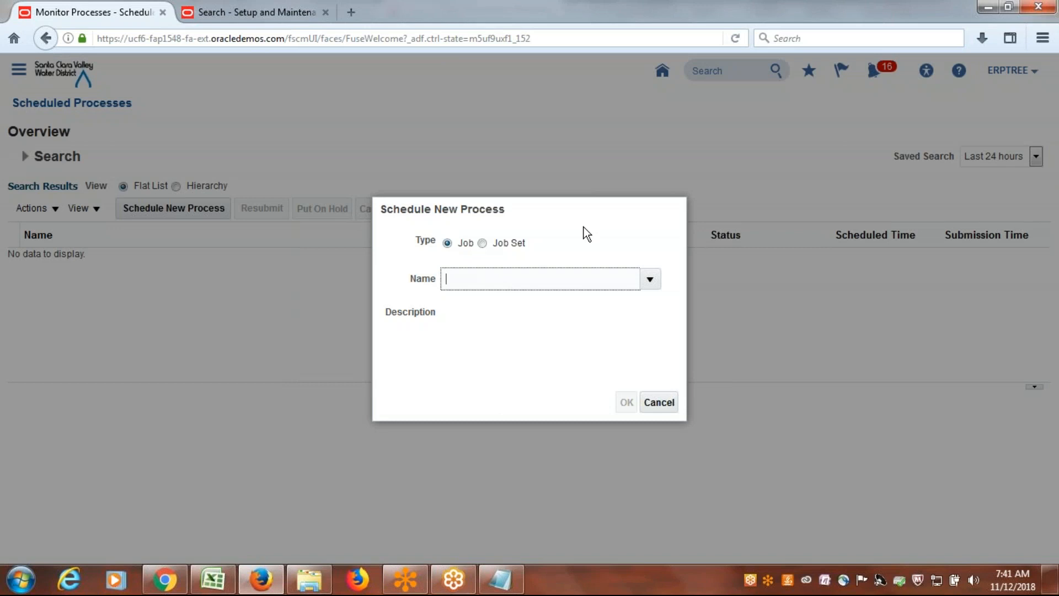
type("Moment Request")
key("Tab")
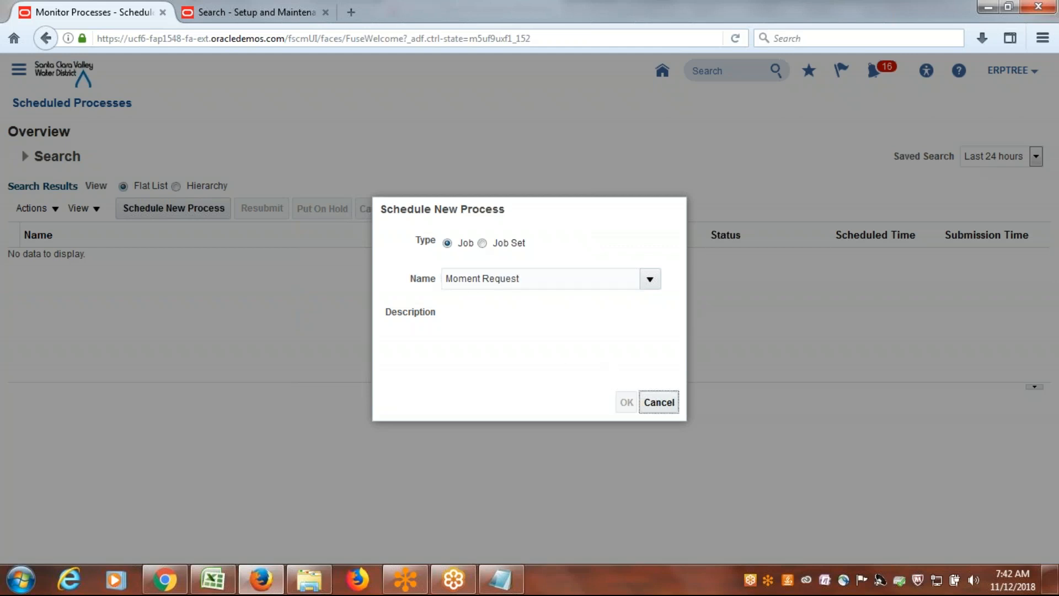
left_click(581, 215)
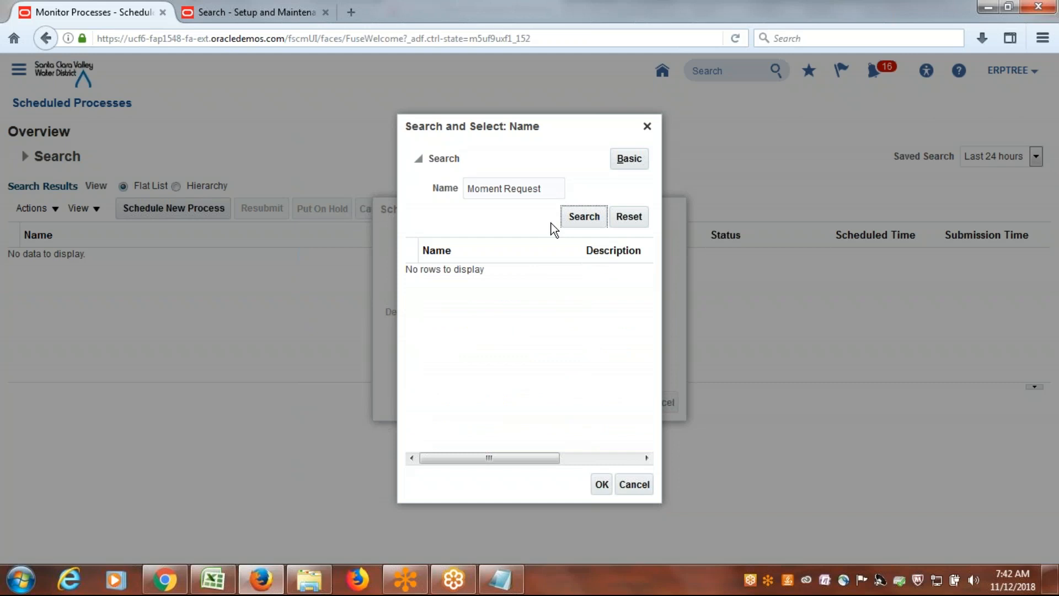
Search the process names for Pick, choose Print Movement Request Pick Slip Report, and open its process details
triple_click(536, 190)
type("Pick")
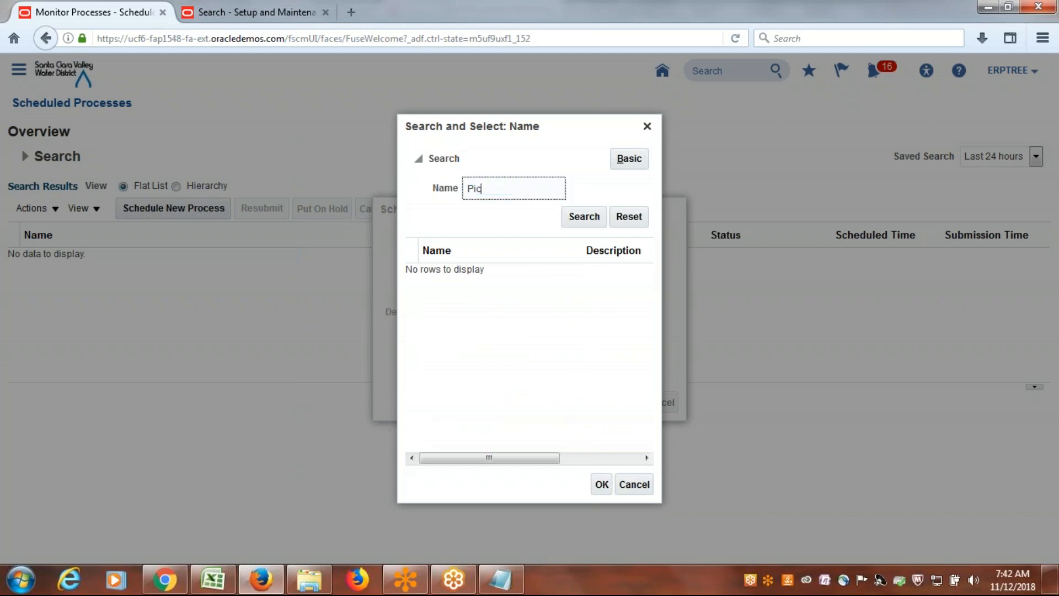
left_click(576, 218)
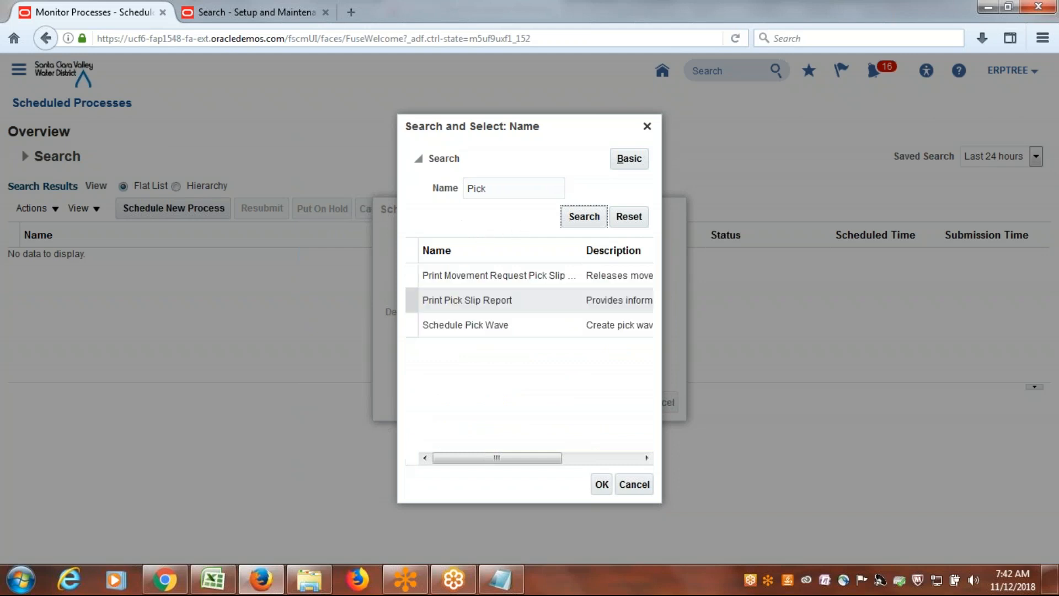
left_click(478, 276)
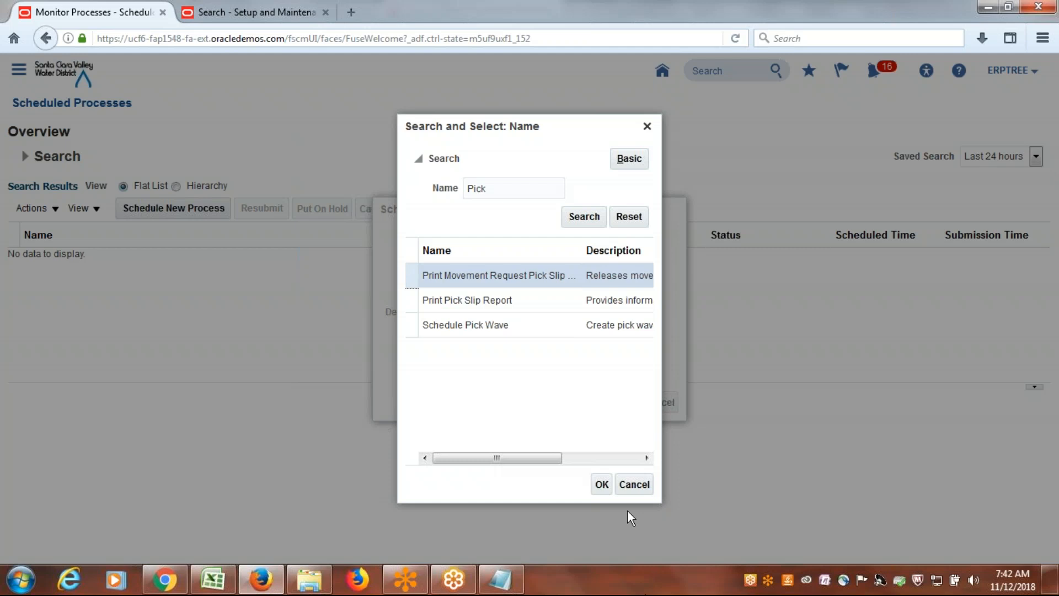
left_click(603, 488)
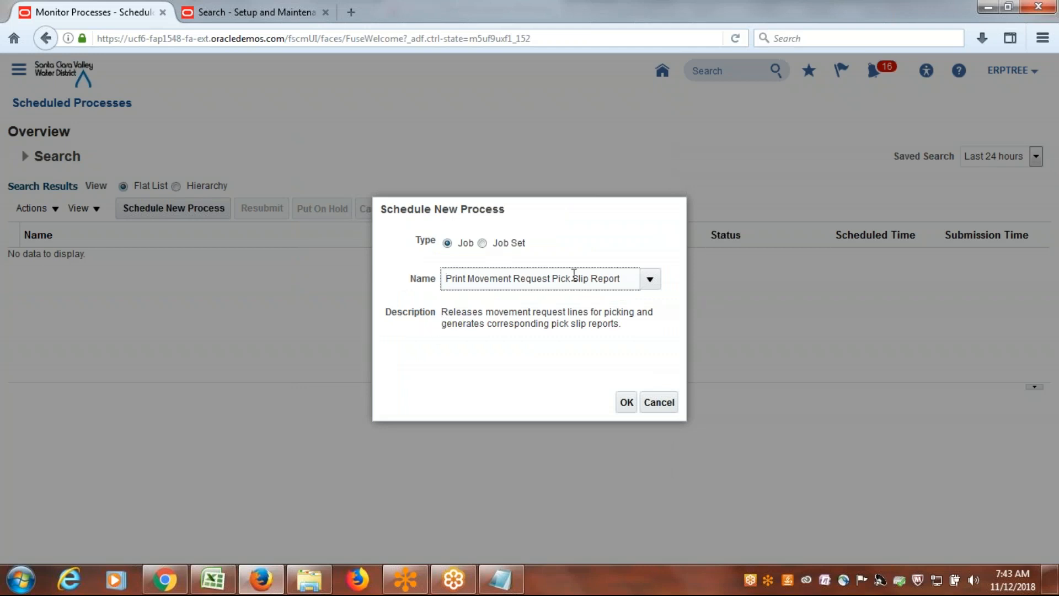
left_click_drag(445, 316, 478, 313)
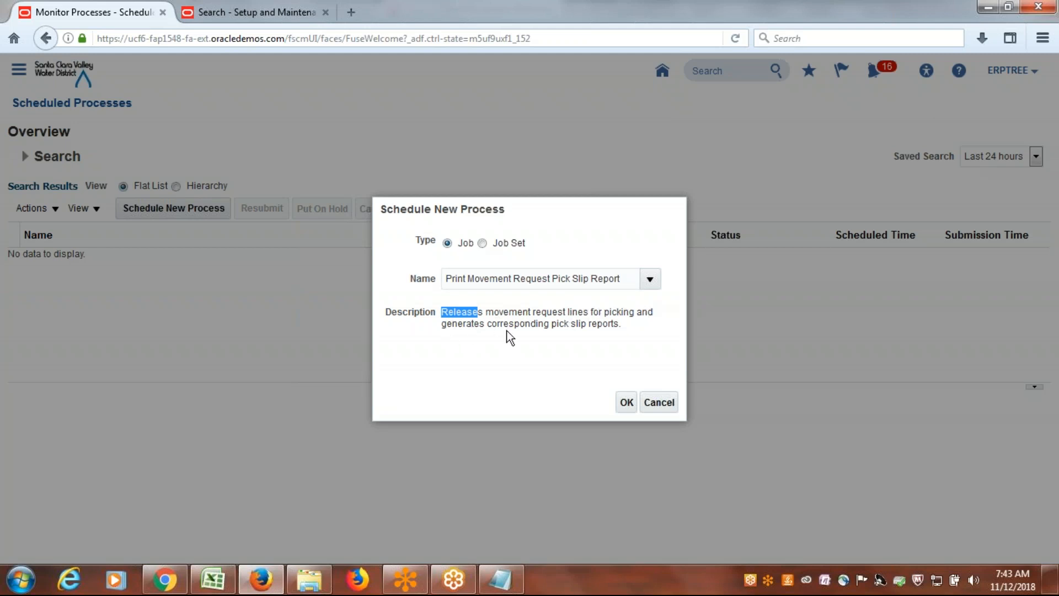
left_click(624, 330)
left_click(625, 402)
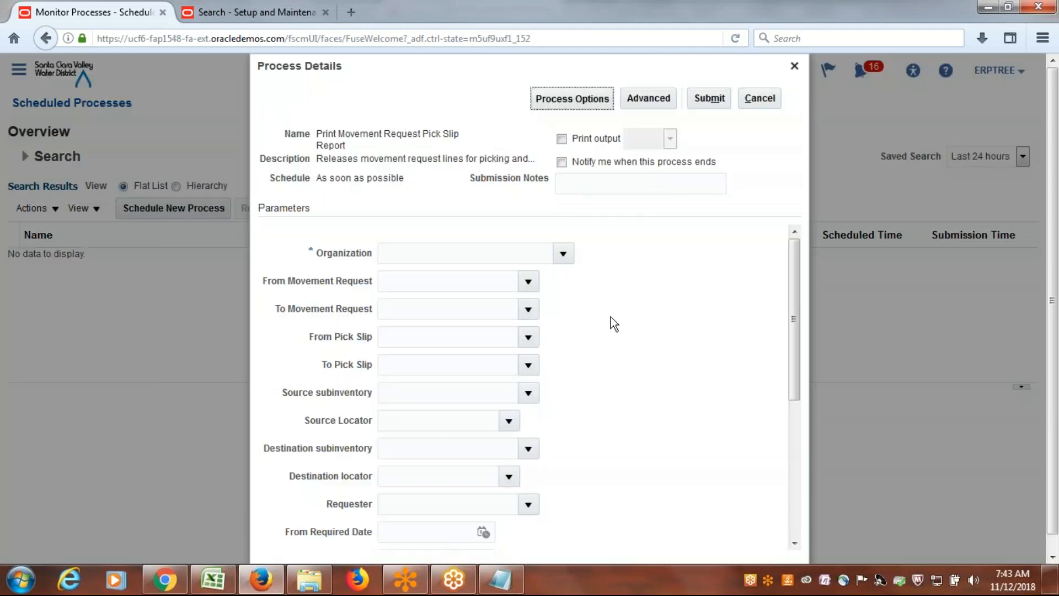
Set the report's organization to ERPTREEDALLAS and look through the remaining parameters down to Pick Slip Grouping Rule
left_click(562, 255)
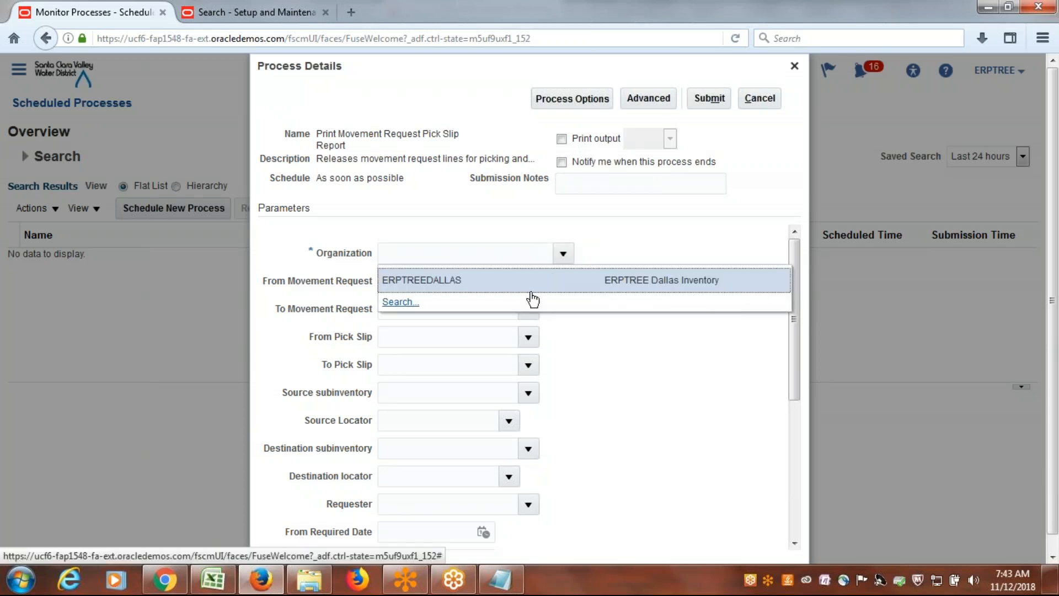
left_click(483, 280)
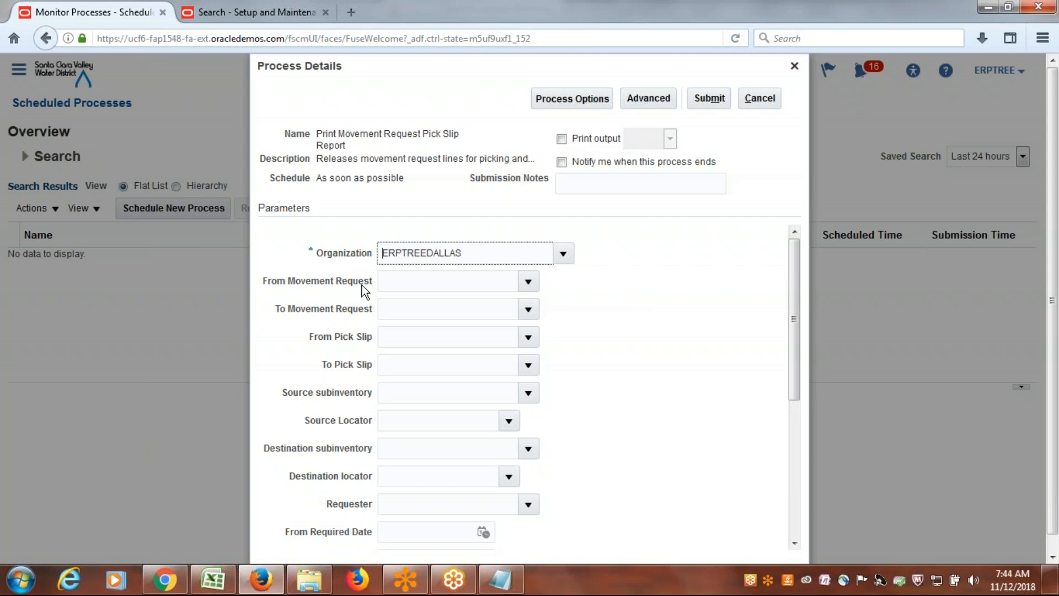
left_click_drag(797, 334, 818, 364)
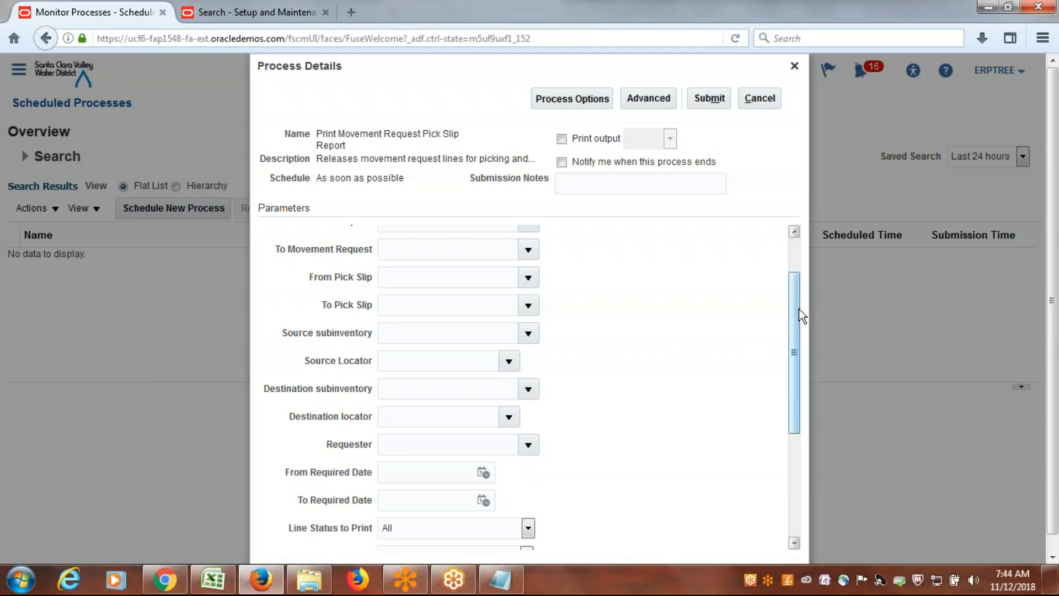
left_click_drag(794, 352, 794, 385)
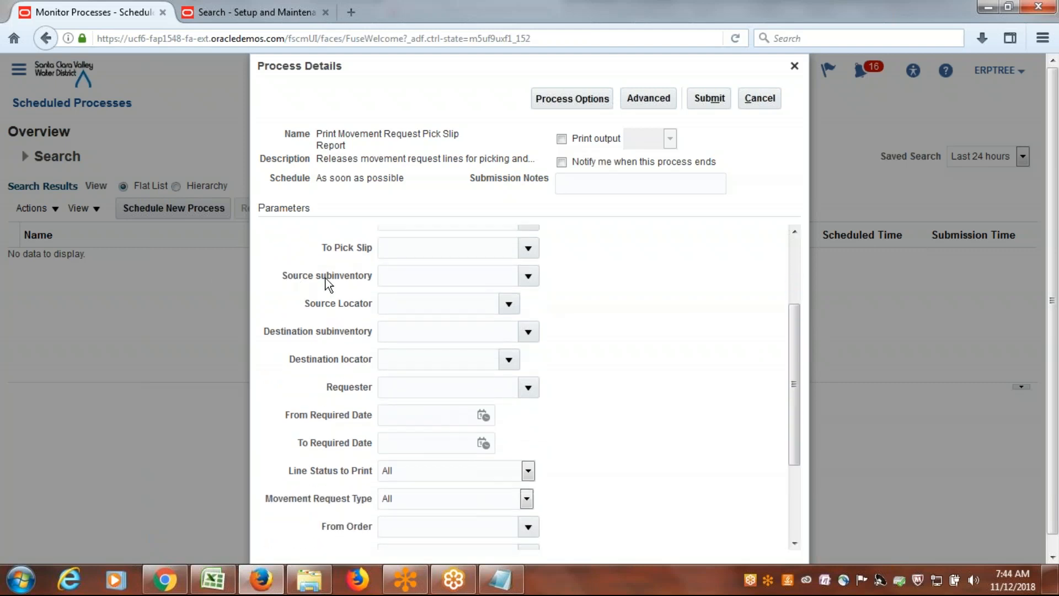
left_click_drag(794, 345, 815, 415)
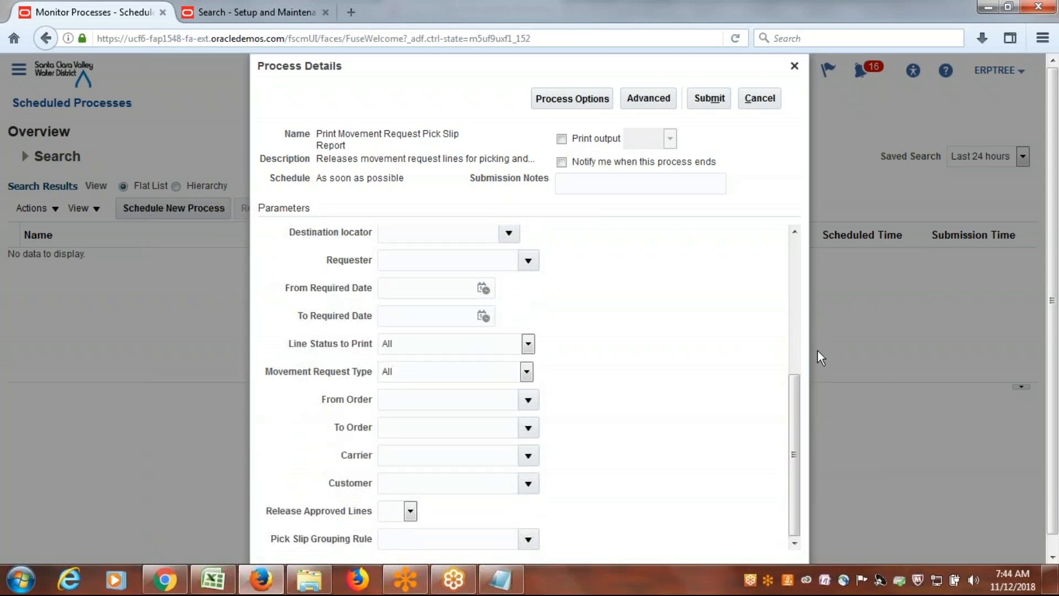
scroll(690, 355, "down", 1)
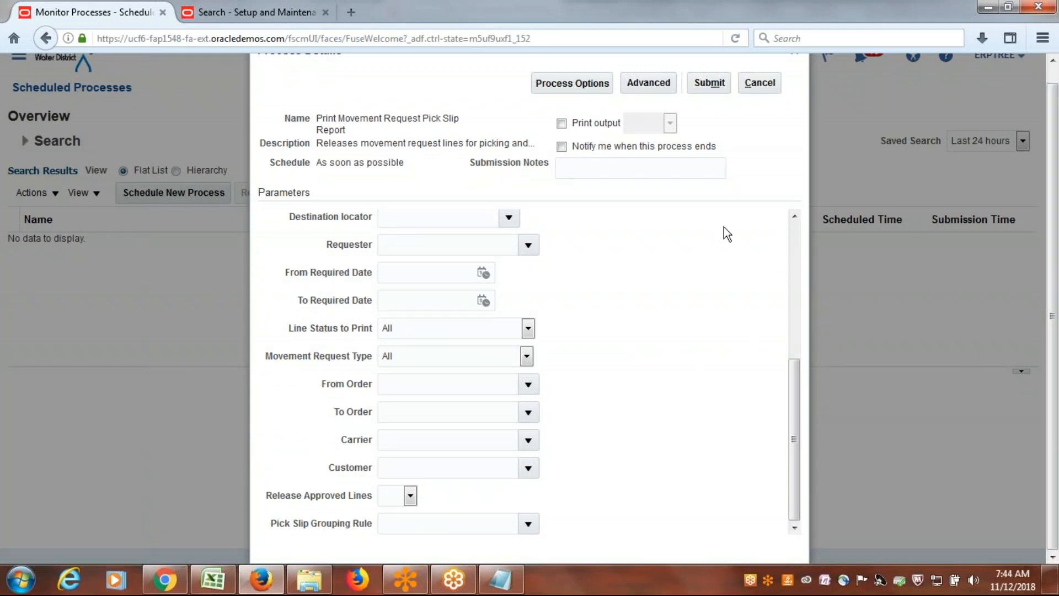
Submit the Print Movement Request Pick Slip Report process, acknowledge the confirmation, and refresh the process list until the run finishes
left_click(710, 83)
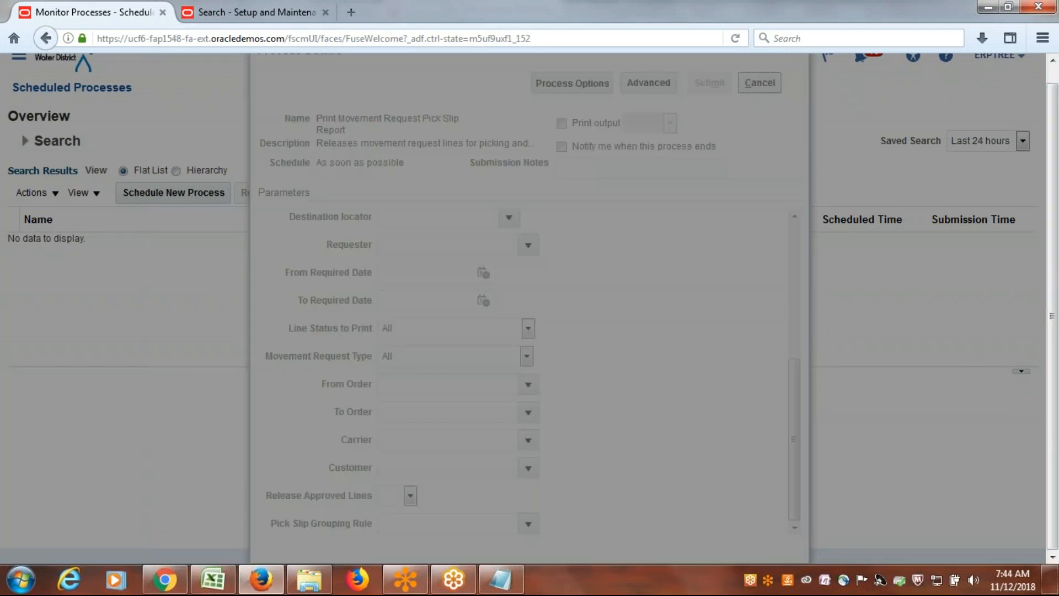
left_click(708, 180)
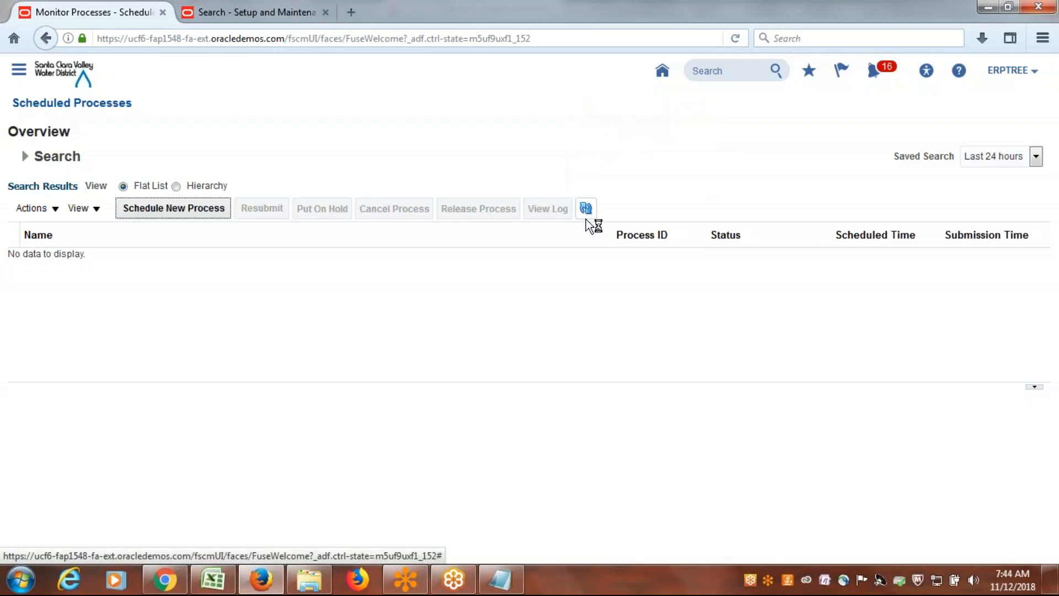
left_click(585, 217)
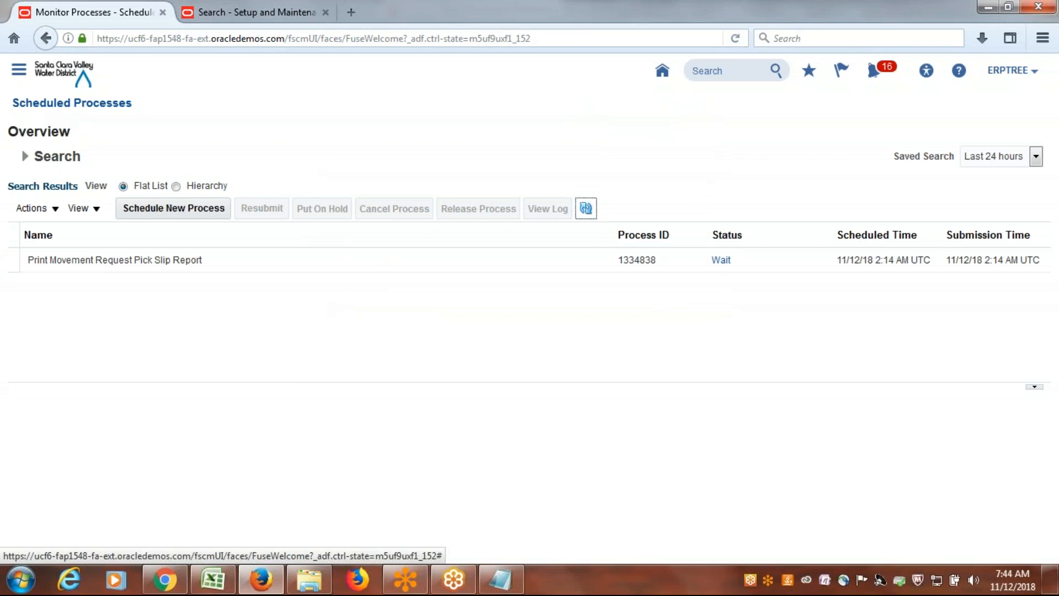
left_click(586, 209)
left_click(586, 210)
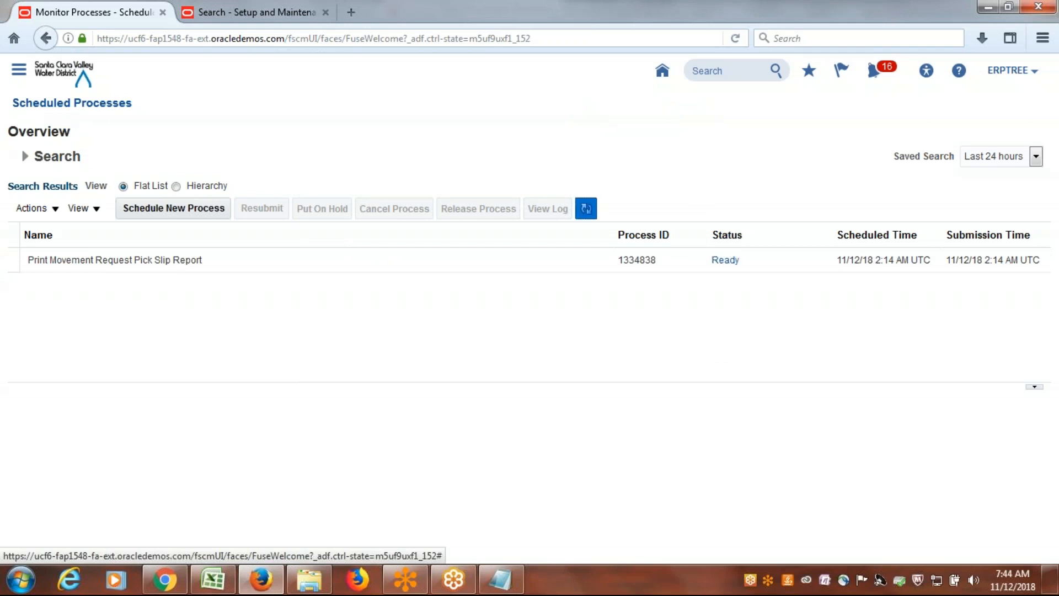
left_click(585, 209)
left_click(583, 209)
left_click(583, 208)
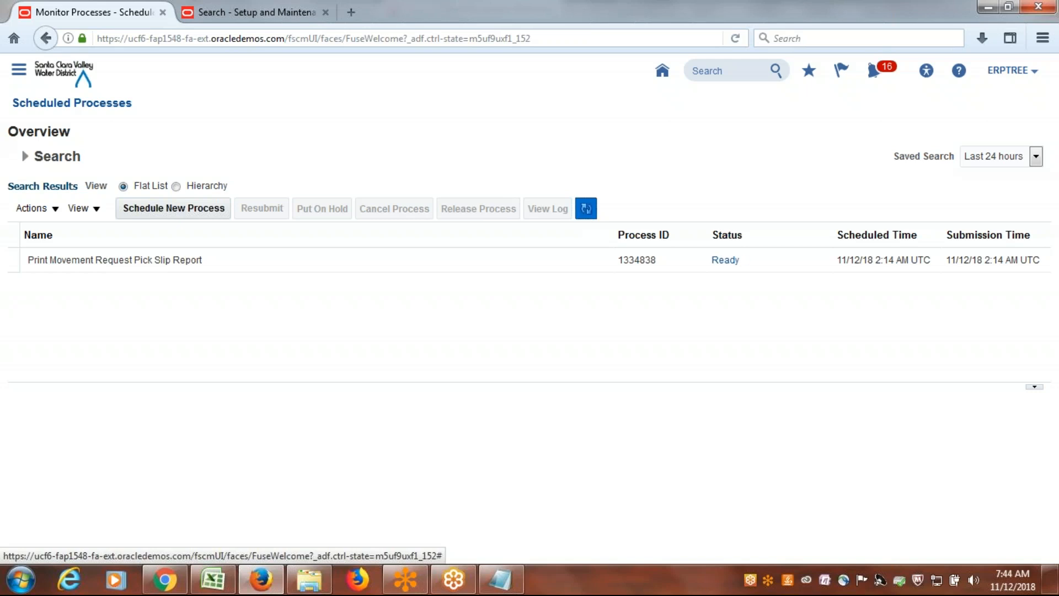
left_click(583, 208)
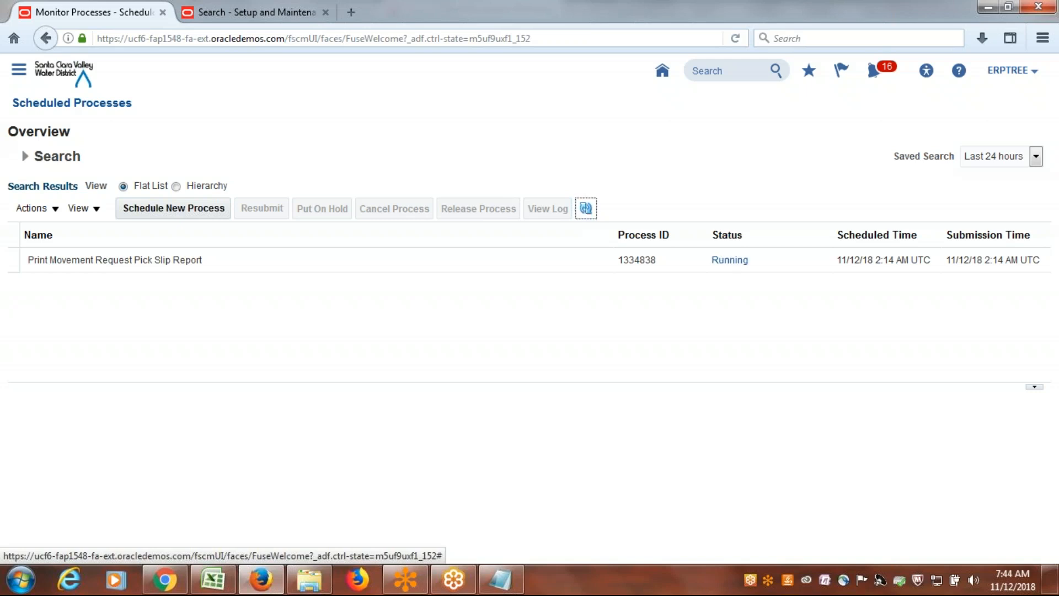
left_click(585, 208)
left_click(585, 209)
left_click(586, 208)
left_click(585, 208)
left_click(585, 208)
left_click(586, 210)
left_click(586, 209)
left_click(586, 209)
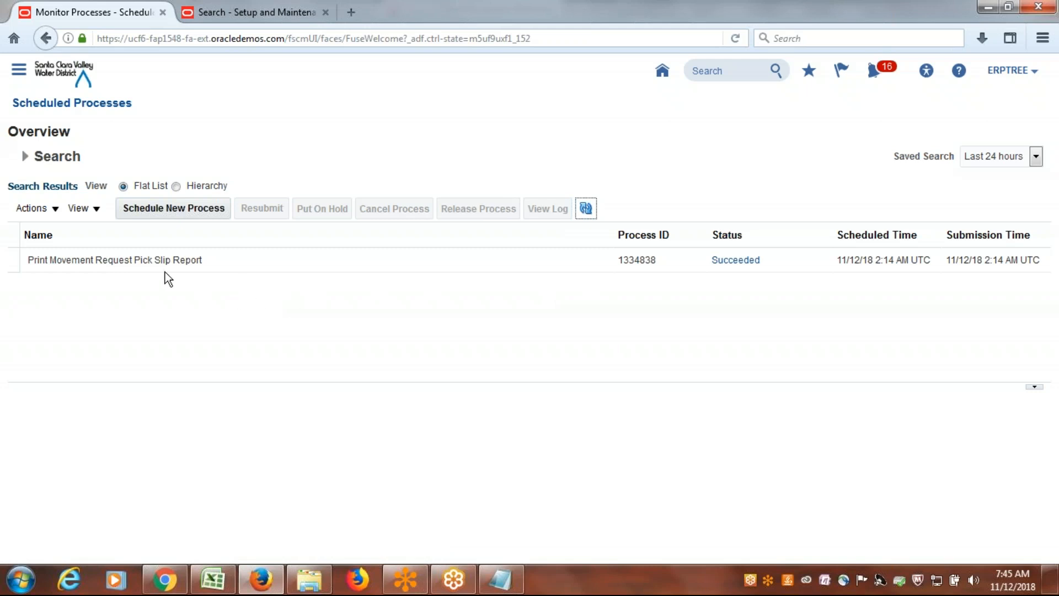
Open the finished pick slip report process's details and view its Default Document output with Firefox
left_click(127, 265)
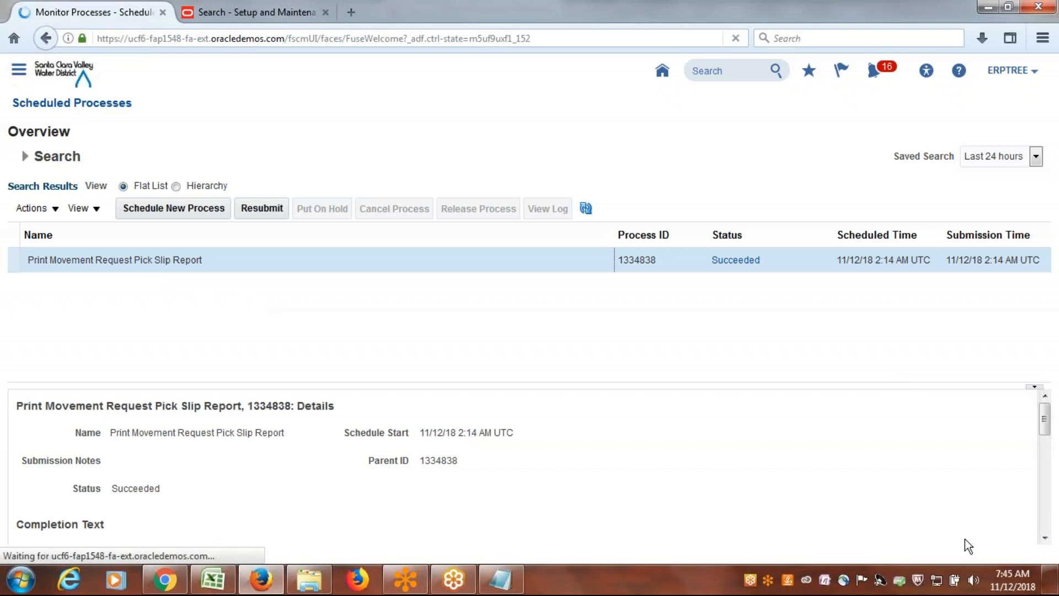
left_click(1044, 538)
left_click(1044, 537)
left_click(1044, 538)
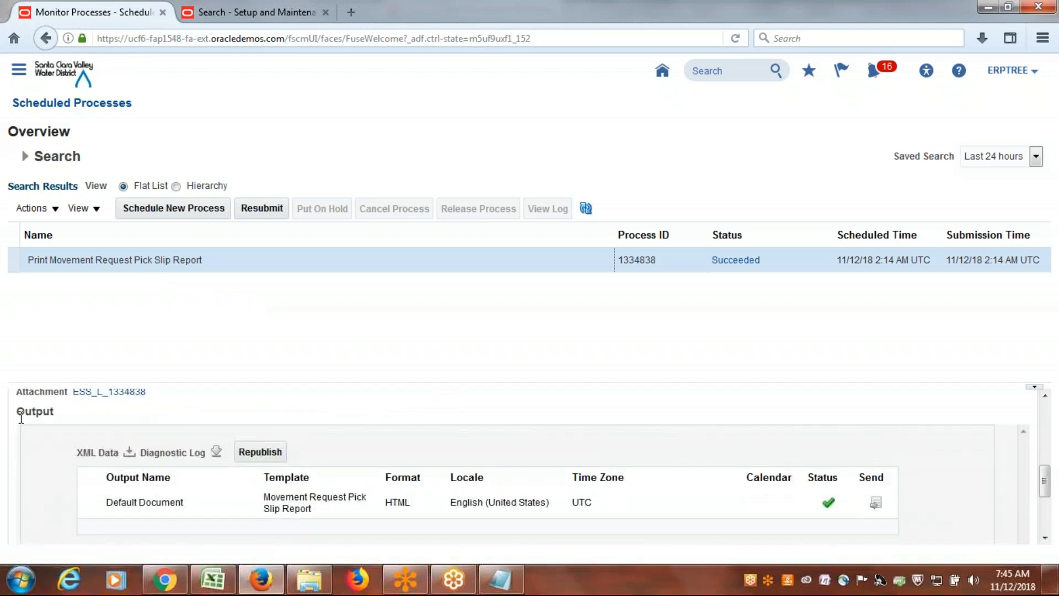
left_click(54, 417)
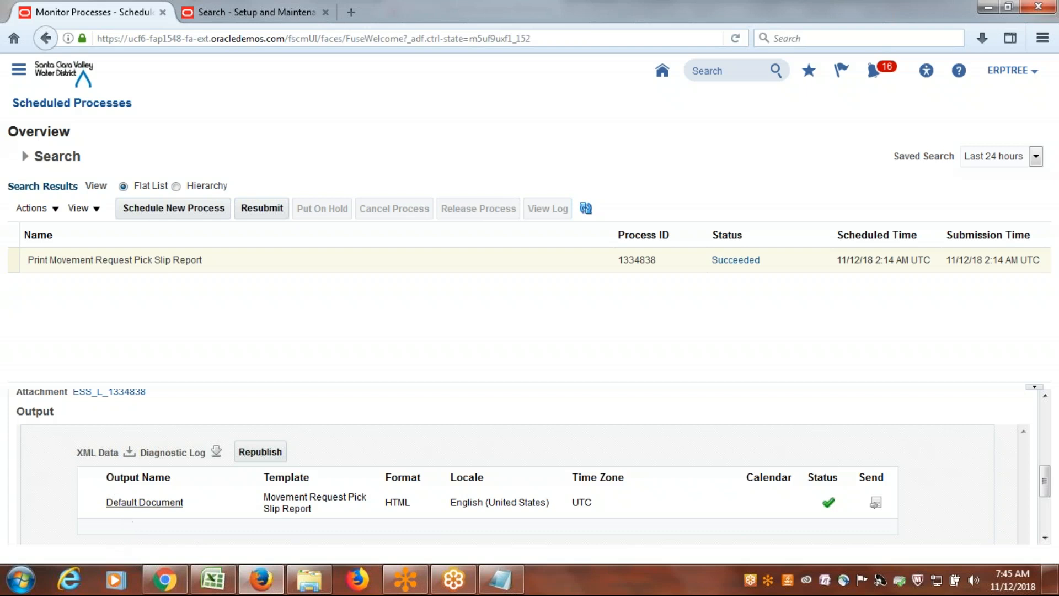
left_click(124, 500)
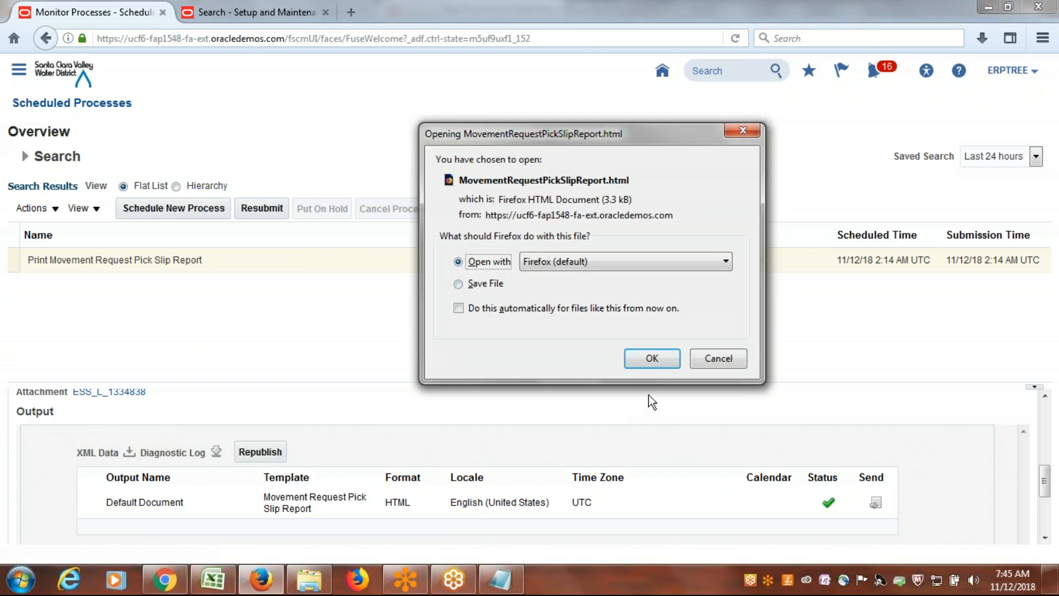
left_click(656, 362)
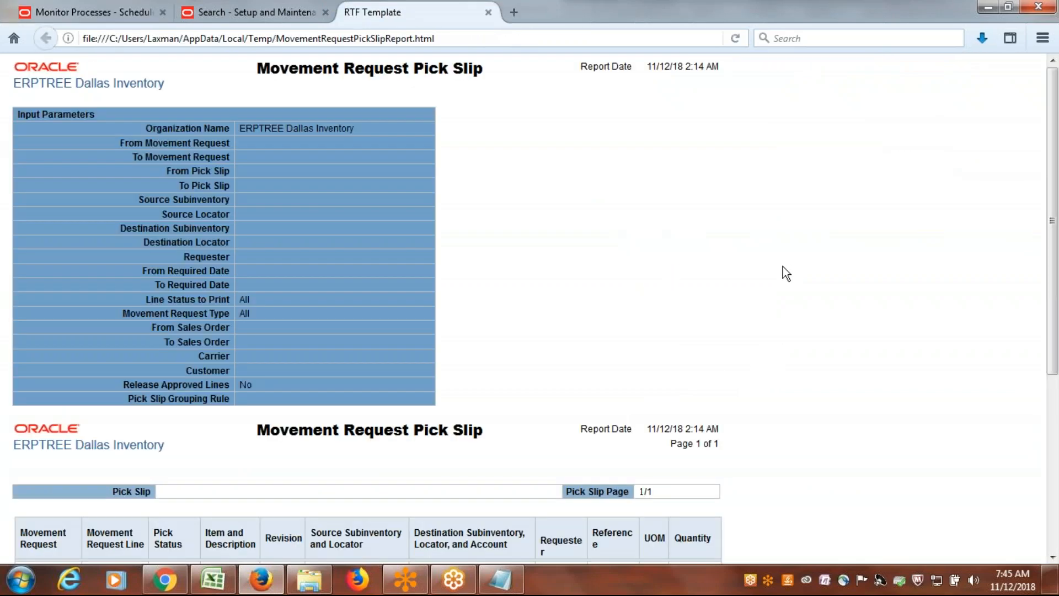
Review the pick slip's request line for item ERP1001, including pick status, subinventories and quantity, and close the report
scroll(789, 268, "down", 3)
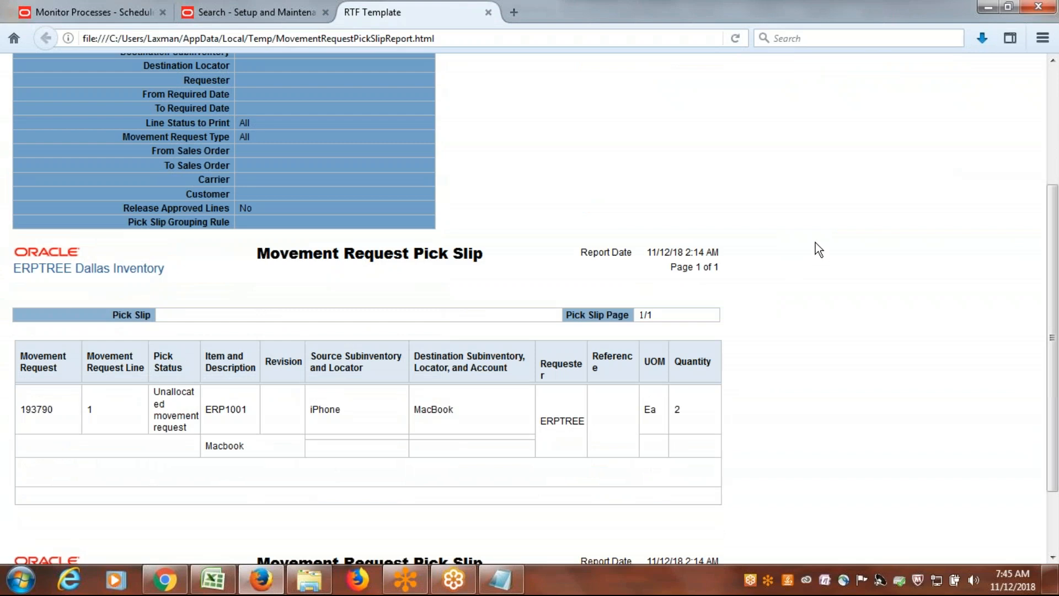
scroll(818, 250, "down", 2)
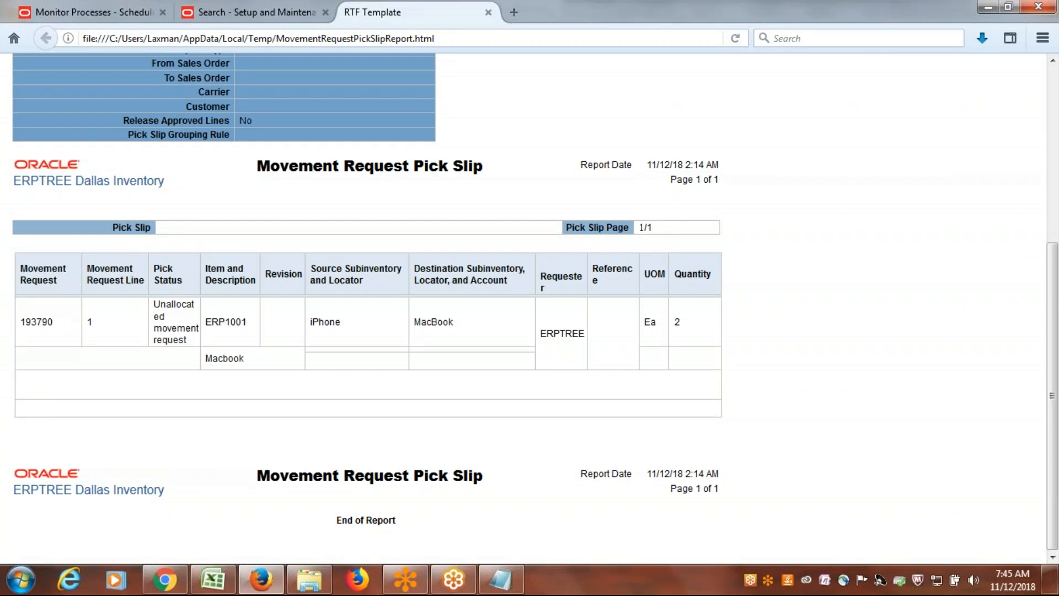
scroll(804, 272, "up", 2)
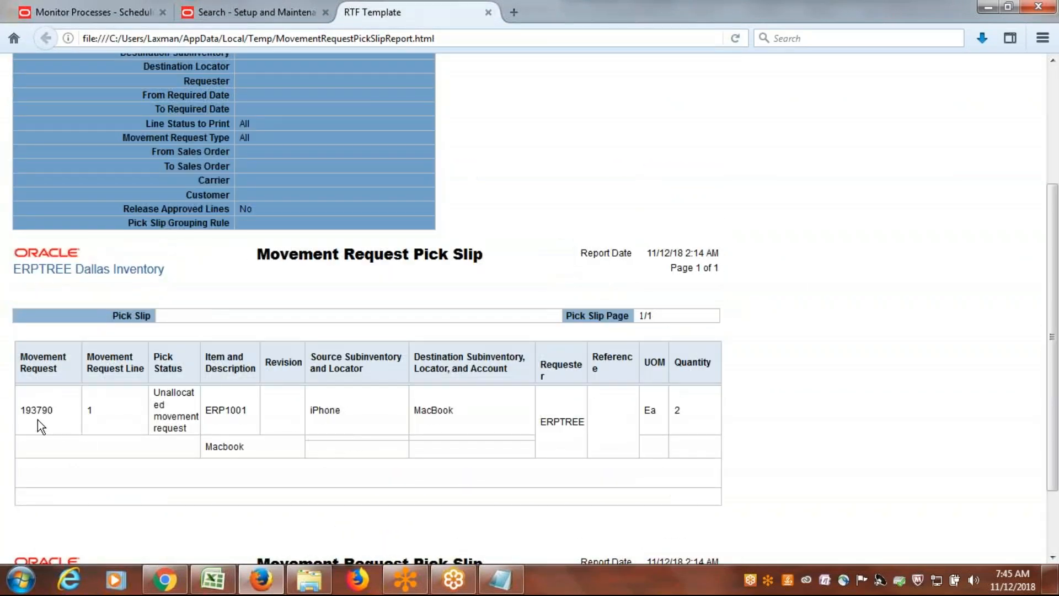
left_click_drag(47, 411, 95, 437)
left_click(94, 409)
scroll(535, 400, "up", 5)
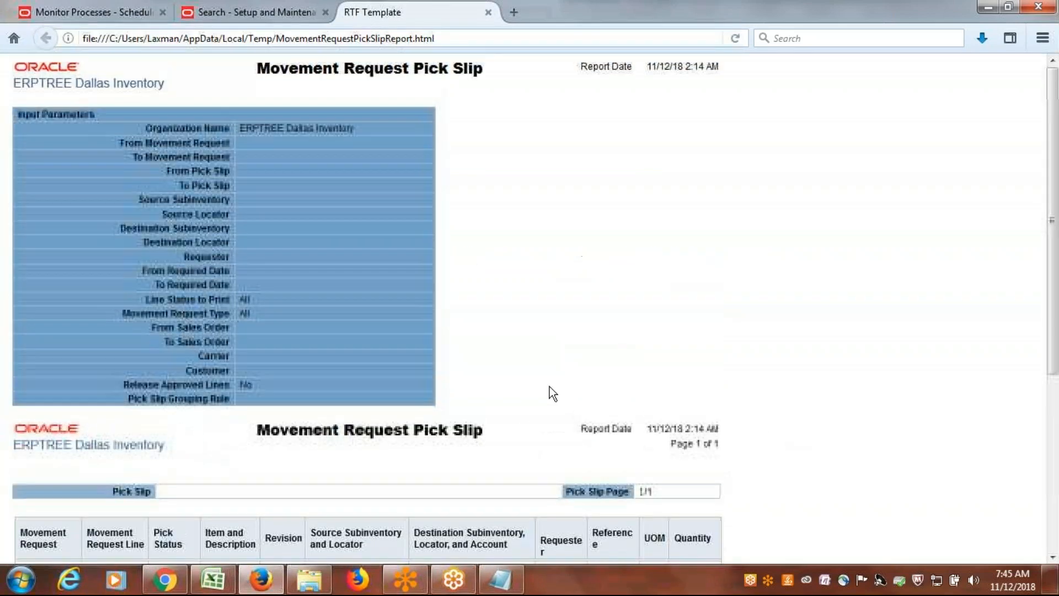
left_click(488, 12)
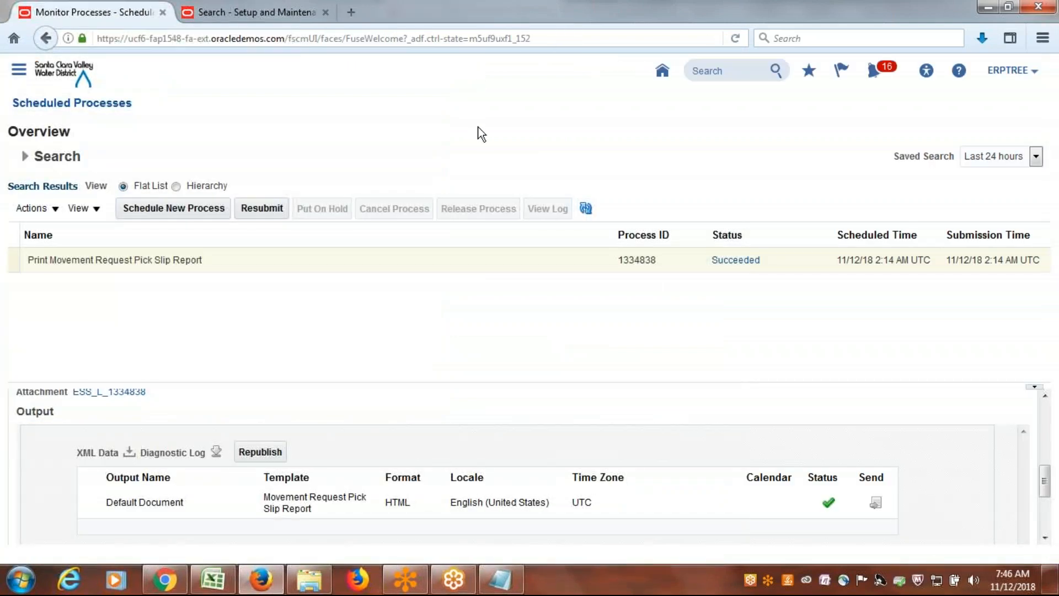
Schedule the Print Movement Request Pick Slip Report again with its organization set to ERPTREEDALLAS
left_click(185, 209)
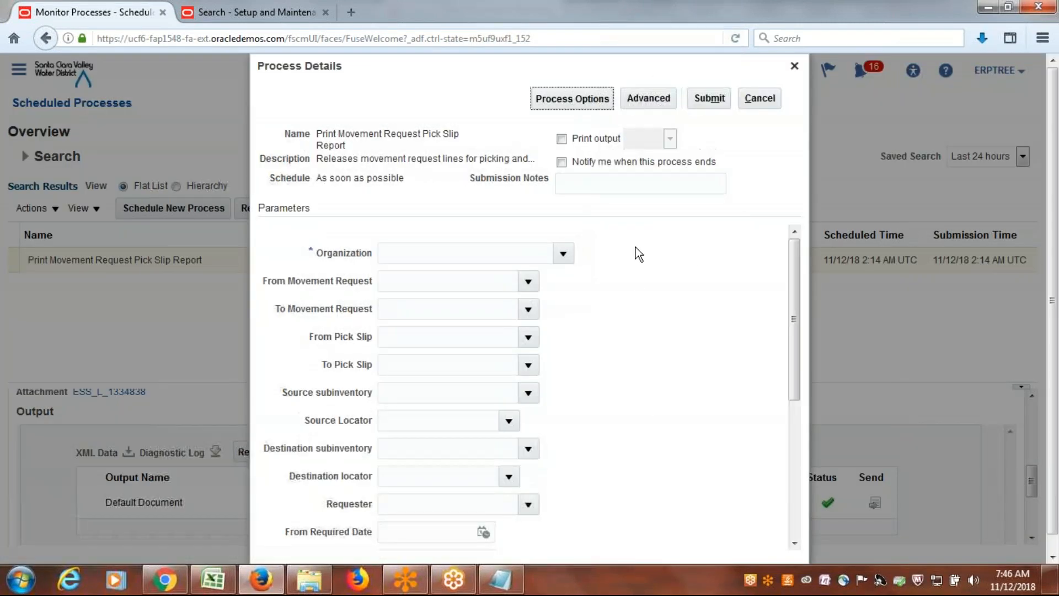
left_click(563, 253)
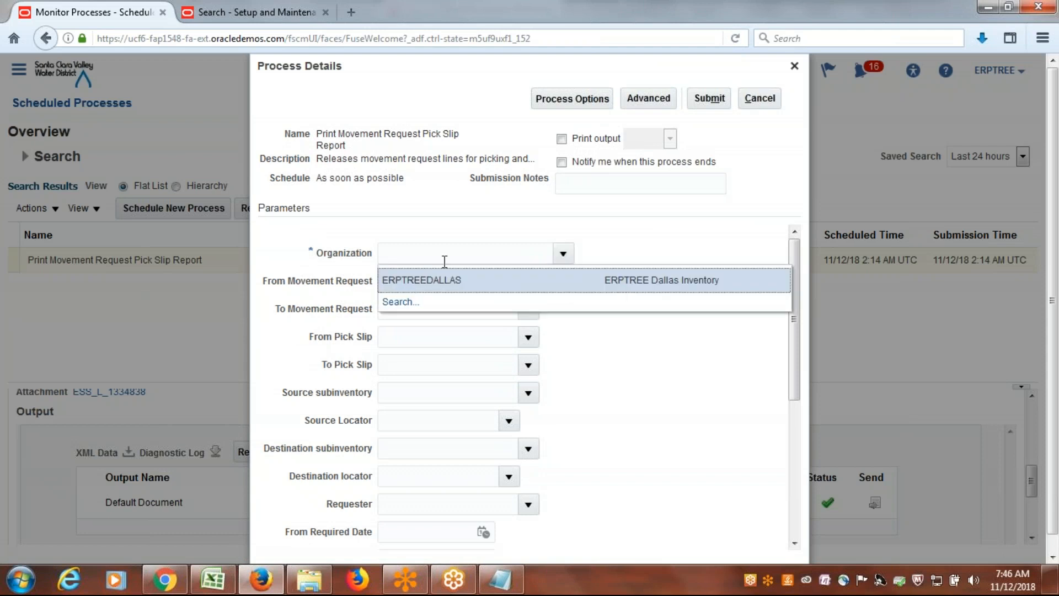
left_click(442, 276)
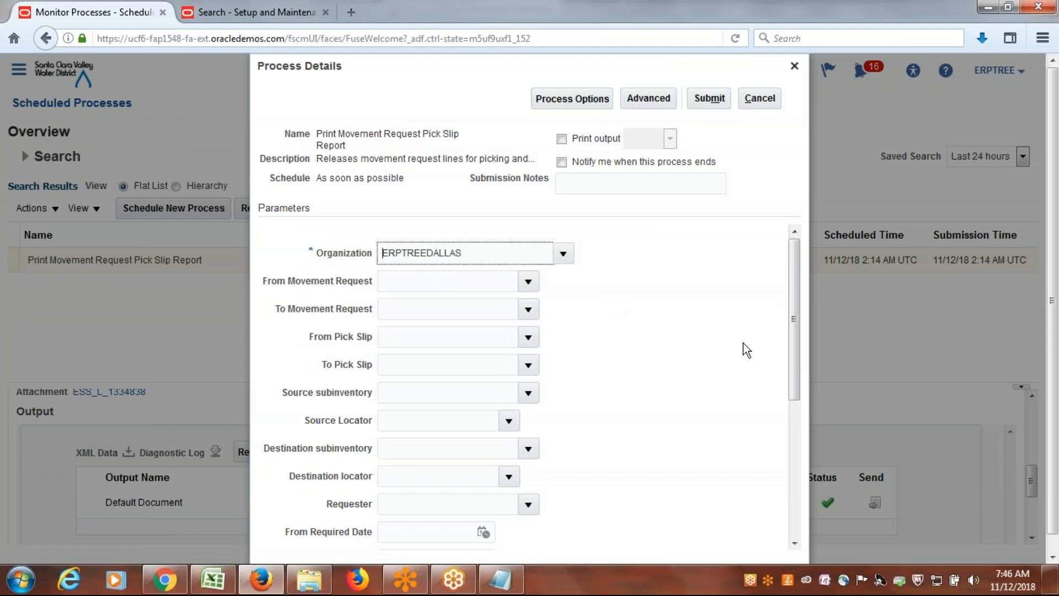
Set Release Approved Lines to Yes, submit the report process, and acknowledge the confirmation
left_click_drag(795, 290, 796, 466)
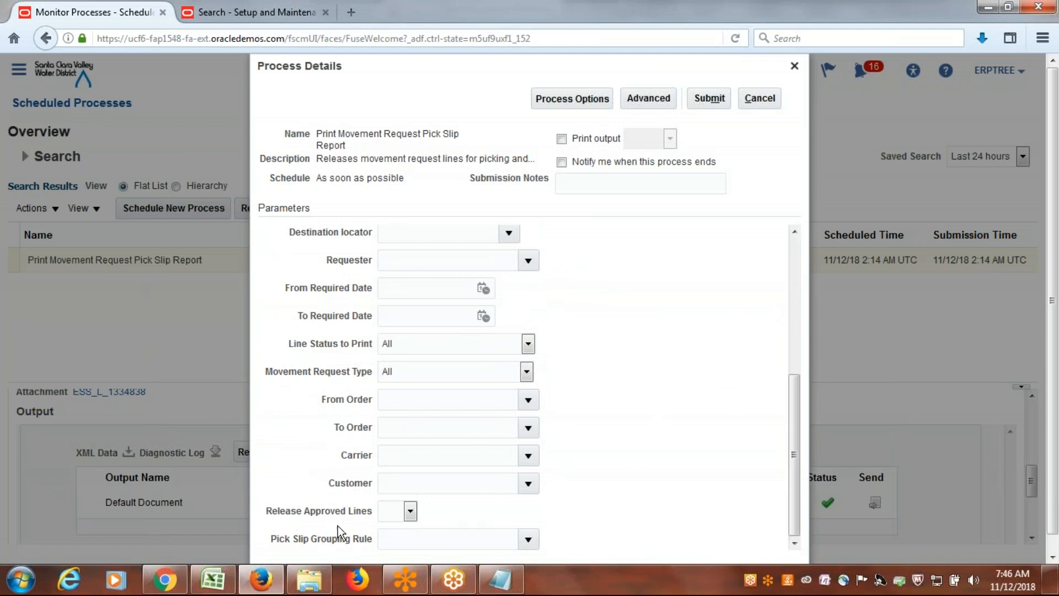
left_click(409, 511)
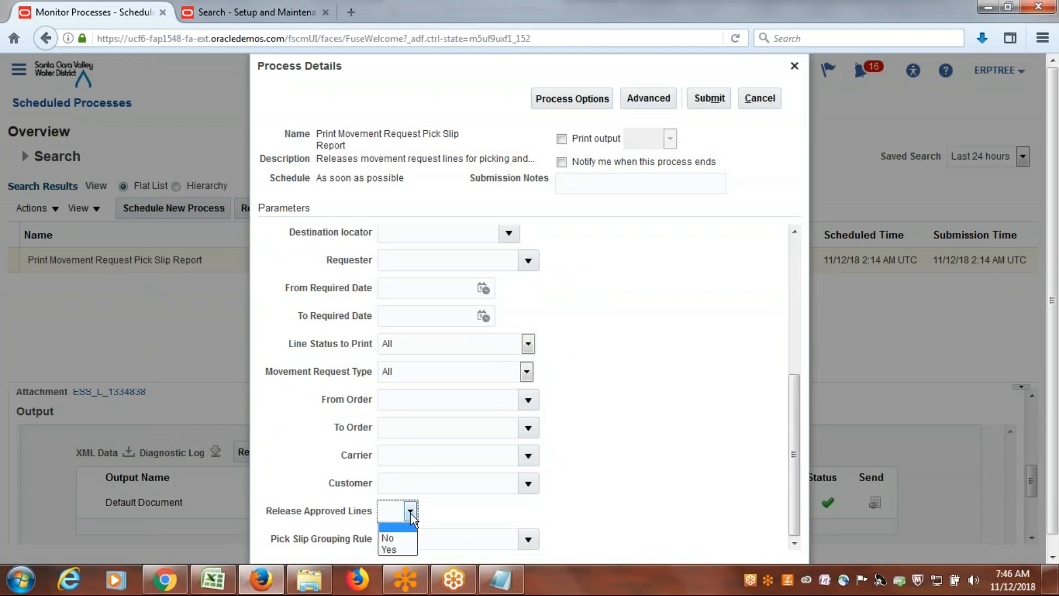
left_click(389, 549)
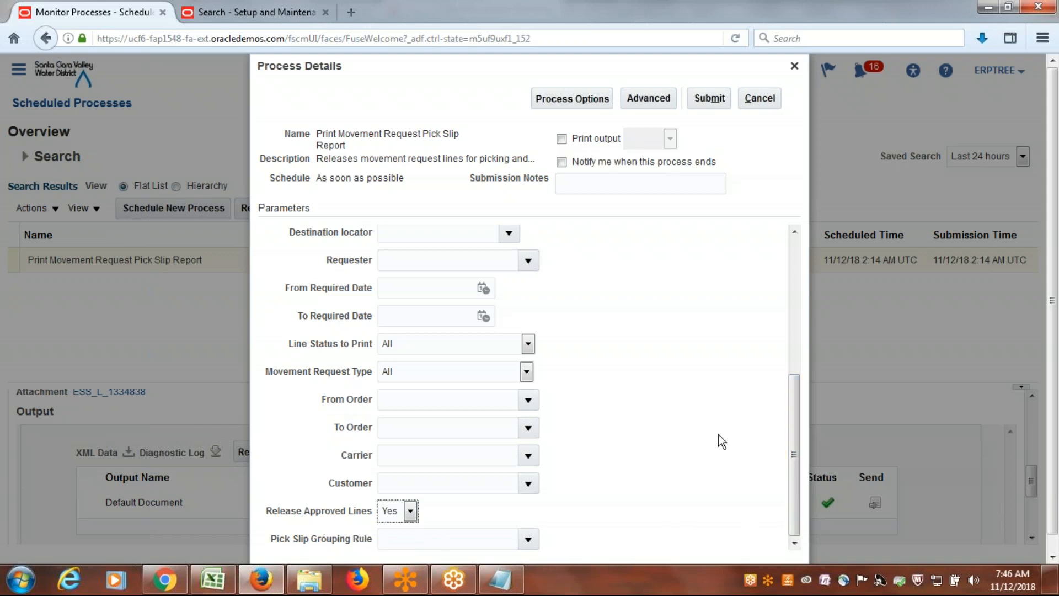
scroll(668, 402, "up", 5)
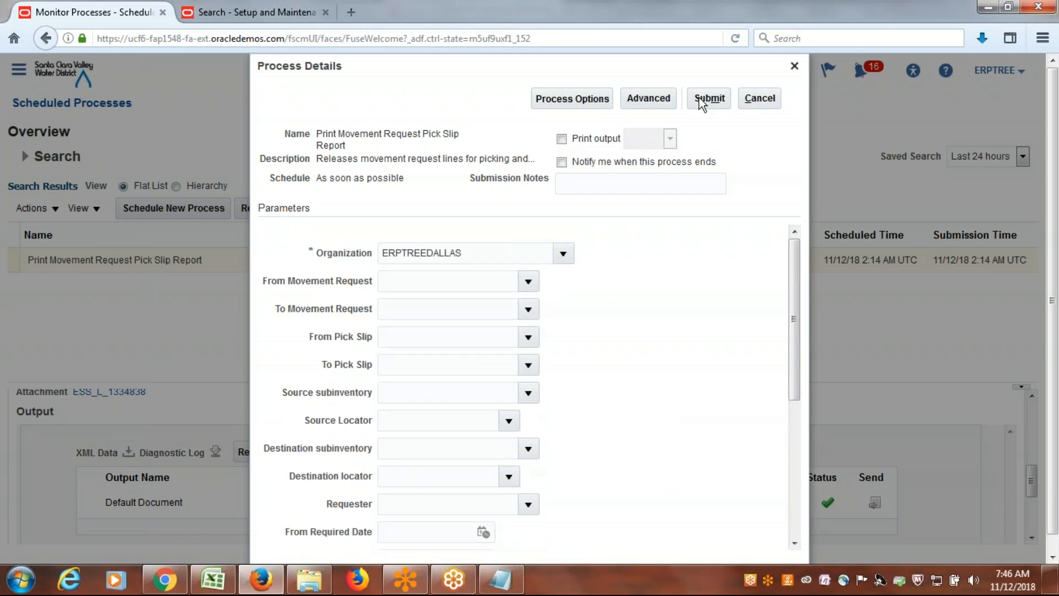
left_click(709, 98)
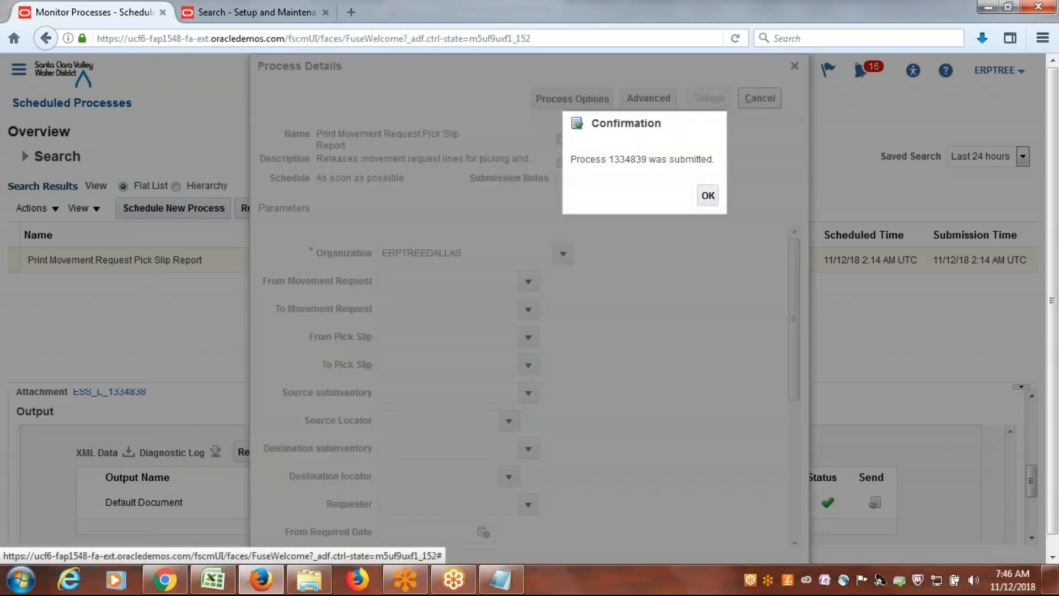
left_click(706, 196)
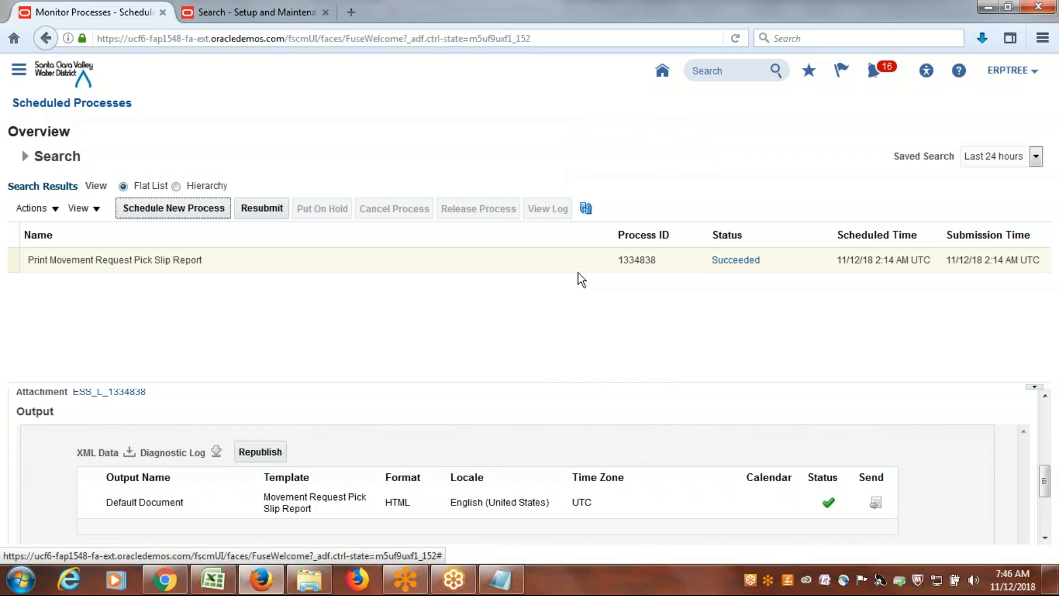
Refresh the scheduled process list until the second pick slip report run finishes
left_click(584, 209)
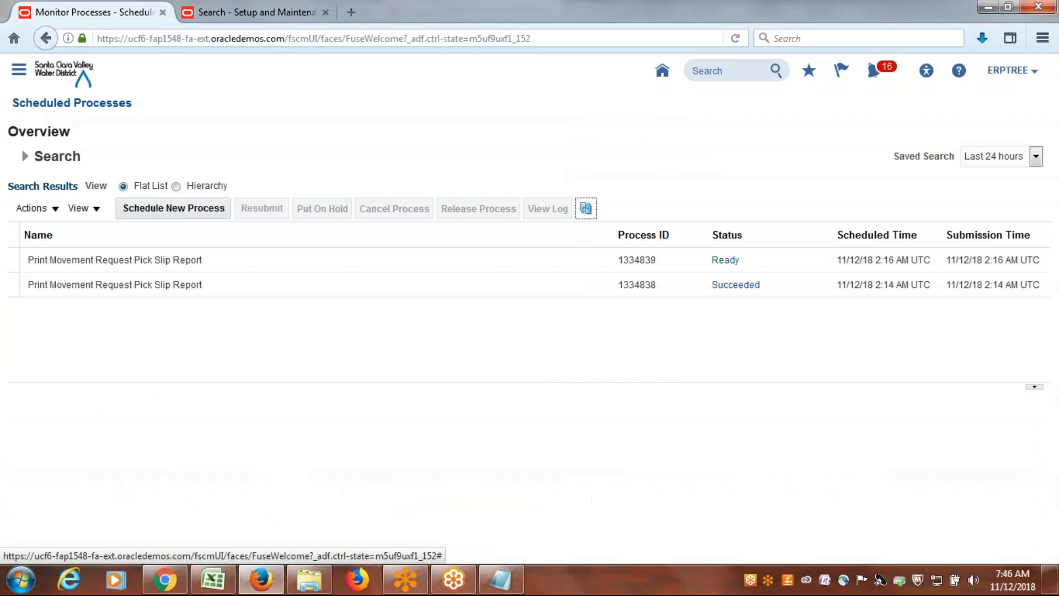
left_click(583, 211)
left_click(585, 209)
left_click(586, 209)
left_click(586, 209)
left_click(586, 210)
left_click(586, 210)
left_click(586, 208)
left_click(586, 208)
left_click(586, 209)
left_click(586, 208)
left_click(585, 209)
left_click(586, 208)
left_click(586, 208)
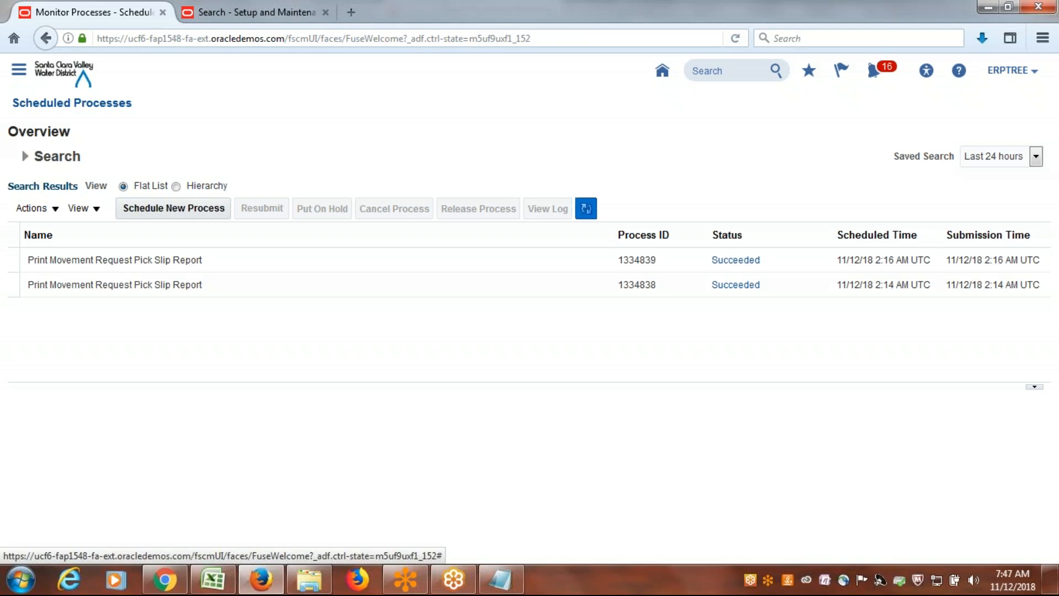
Open the newest pick slip report run's details and view its Default Document output with Firefox
left_click(107, 262)
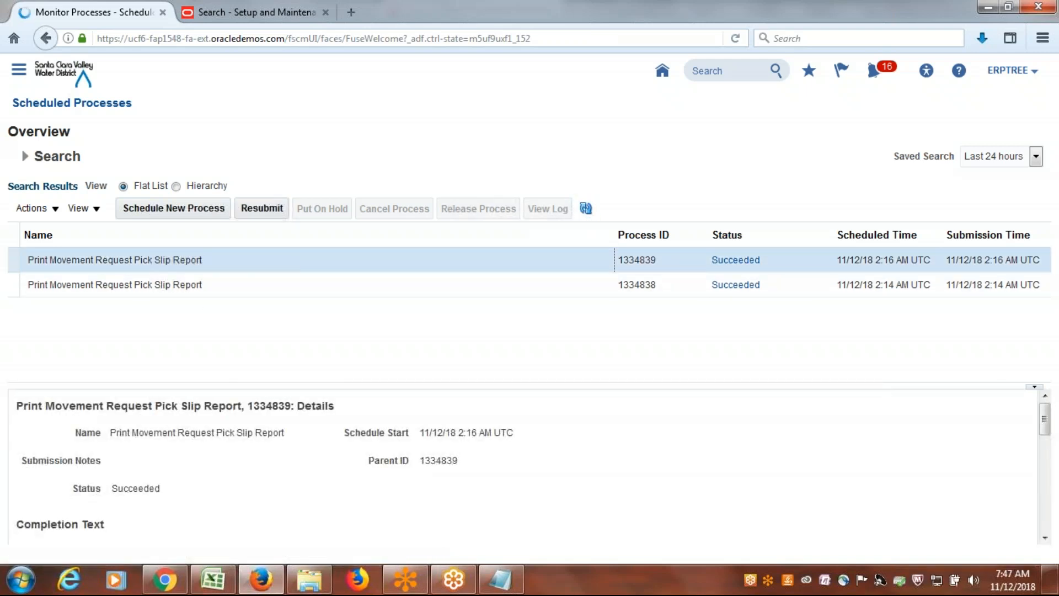
left_click(1045, 537)
left_click(1045, 537)
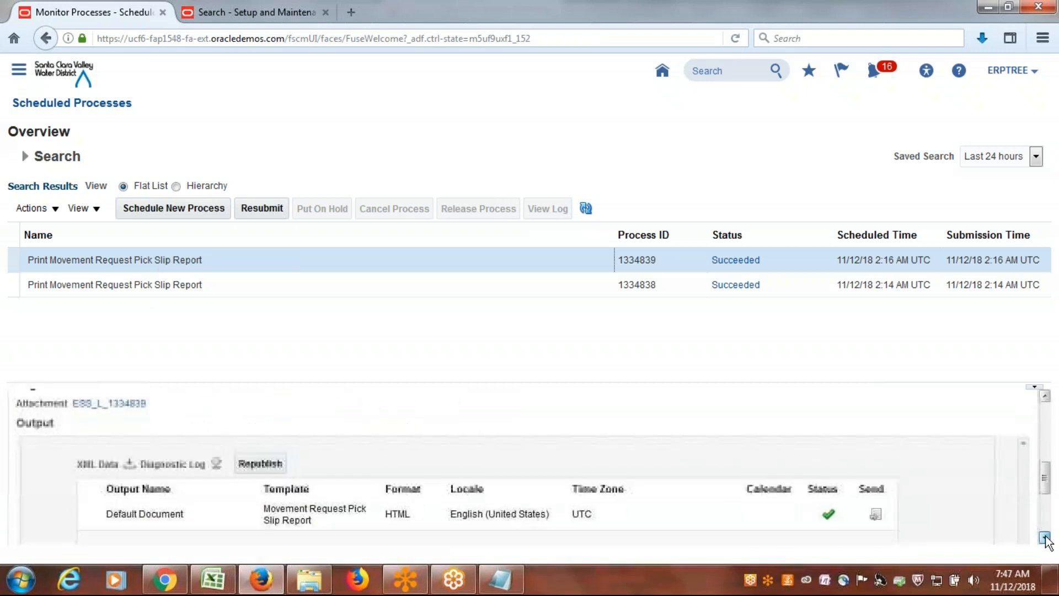
left_click(128, 470)
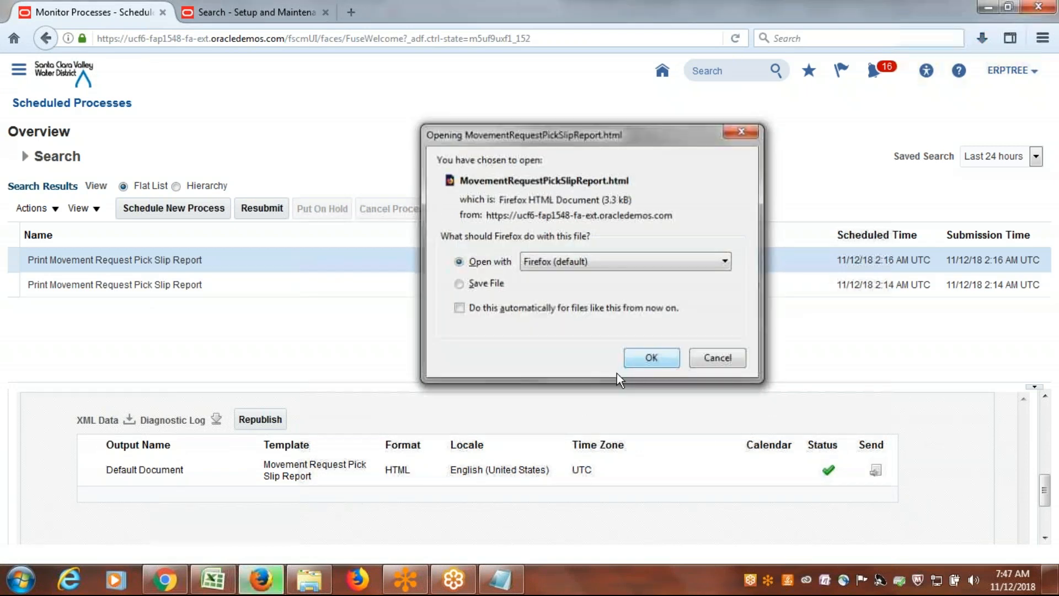
left_click(652, 358)
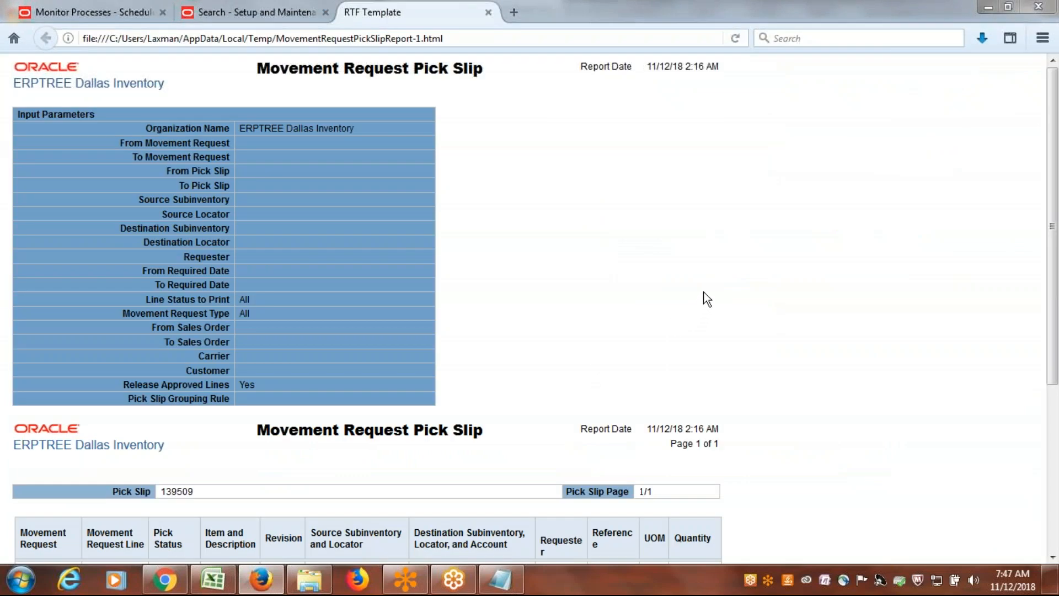
Copy movement request number 193790 from the pick slip report into the blank Notepad document
scroll(419, 479, "down", 3)
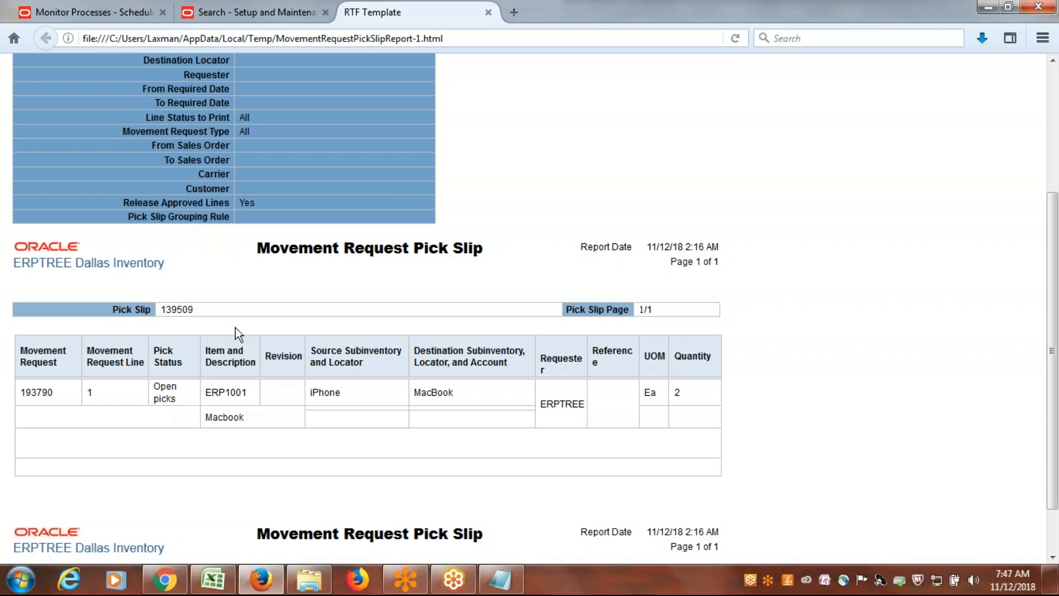
left_click_drag(58, 394, 20, 393)
key("ctrl+c")
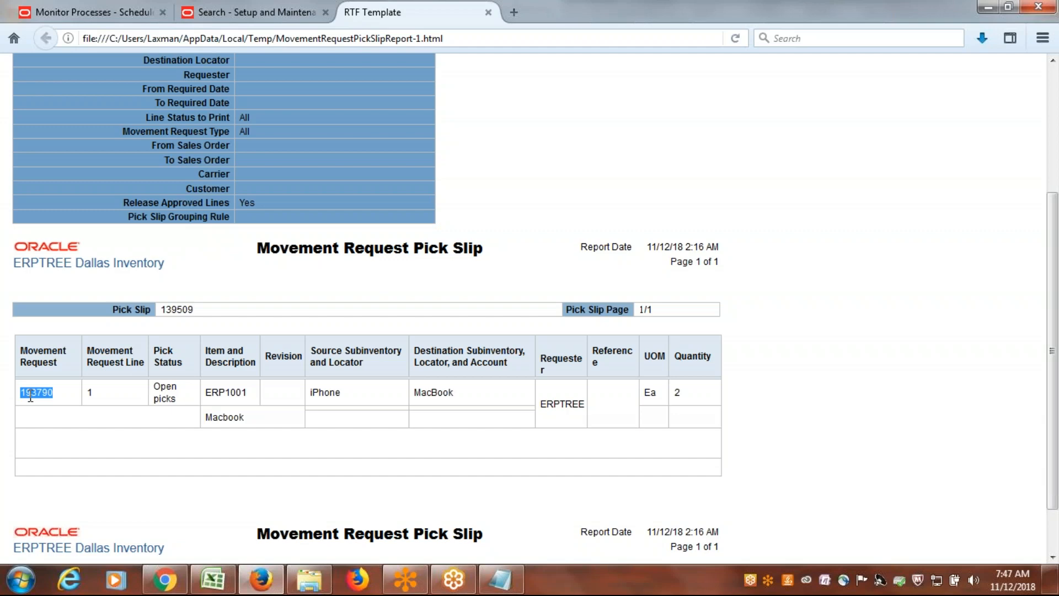
left_click(20, 579)
left_click(58, 97)
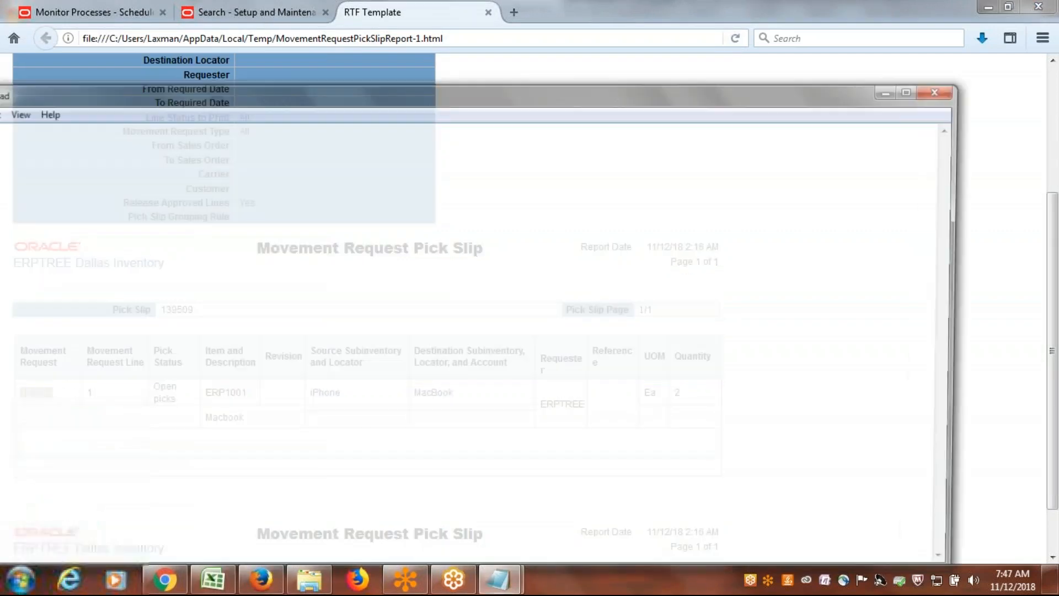
left_click_drag(321, 107, 448, 94)
key("ctrl+v")
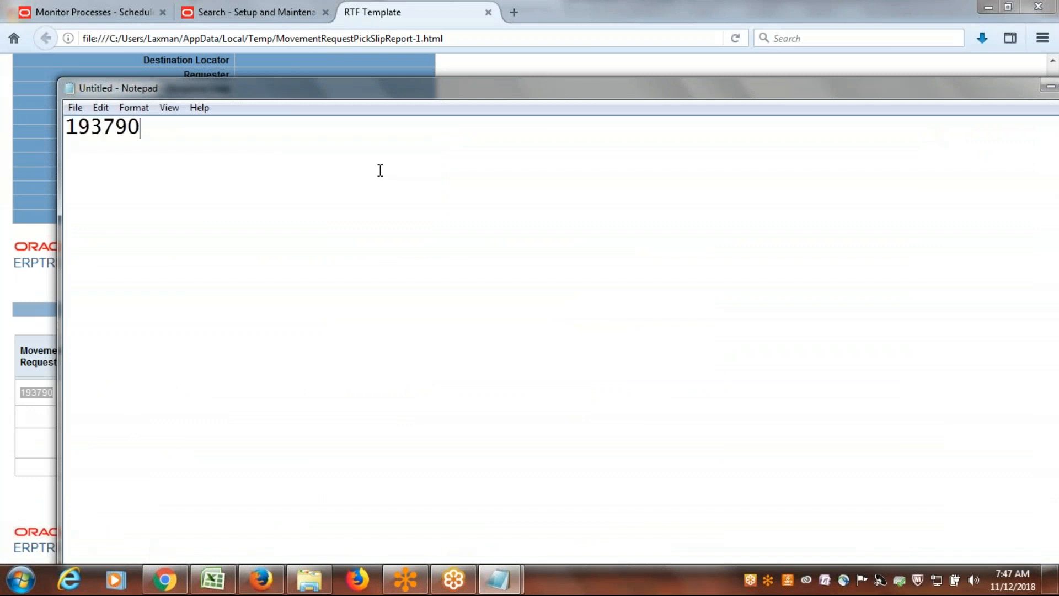
Copy pick slip number 139509 from the report onto a new line in the Notepad document
key("alt+Tab")
left_click(190, 313)
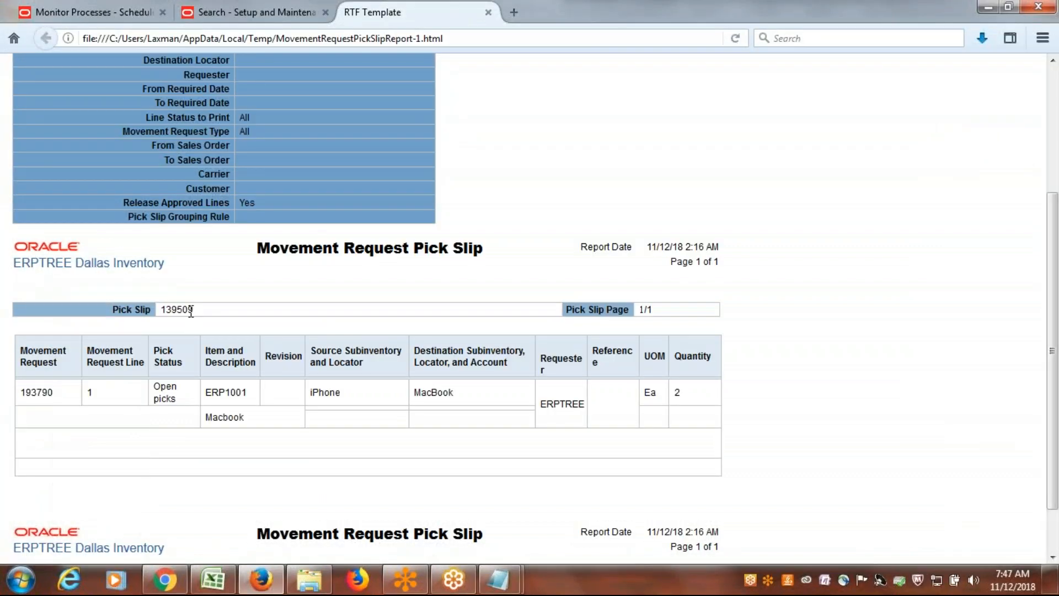
left_click_drag(199, 313, 164, 313)
key("ctrl+c")
key("alt+Tab")
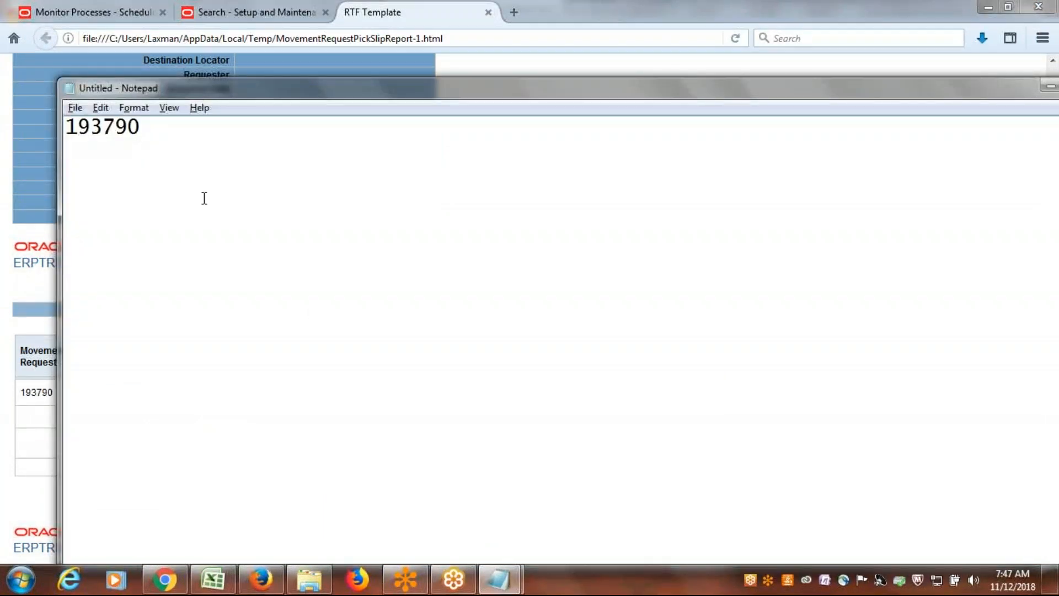
key("Return")
key("ctrl+v")
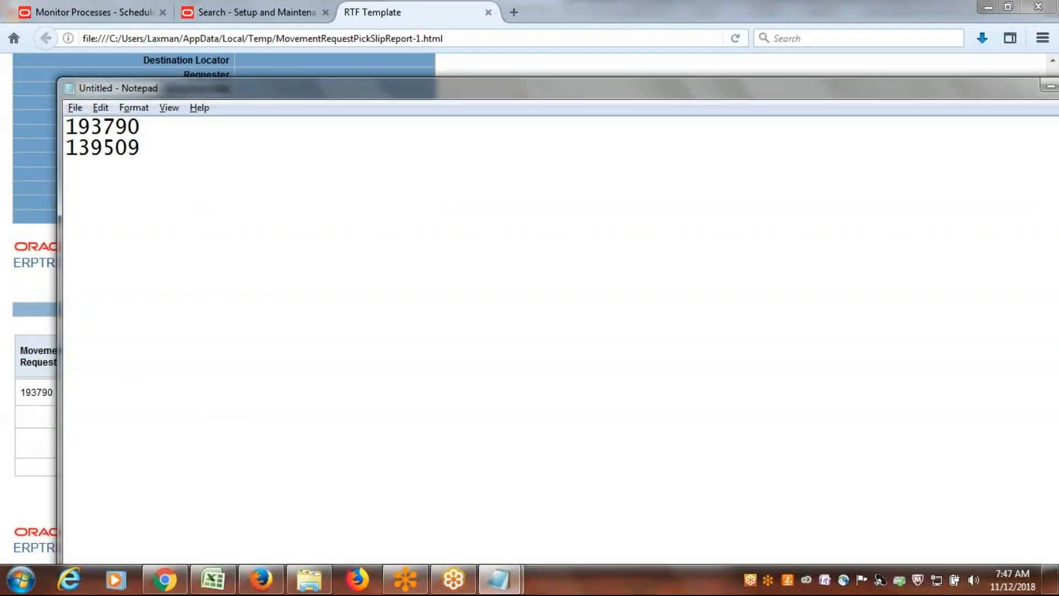
Switch to the Excel discussion sheet and change cell A194 to "Pick Items (Allocation) & Report"
key("alt+Tab")
left_click(780, 342)
left_click_drag(1053, 368, 1053, 240)
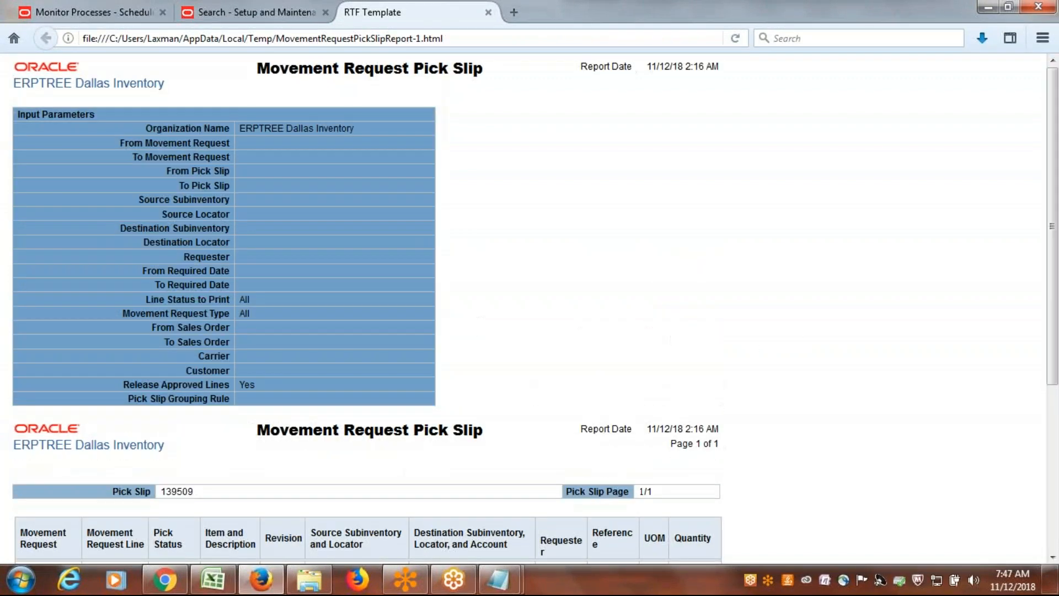
left_click(212, 579)
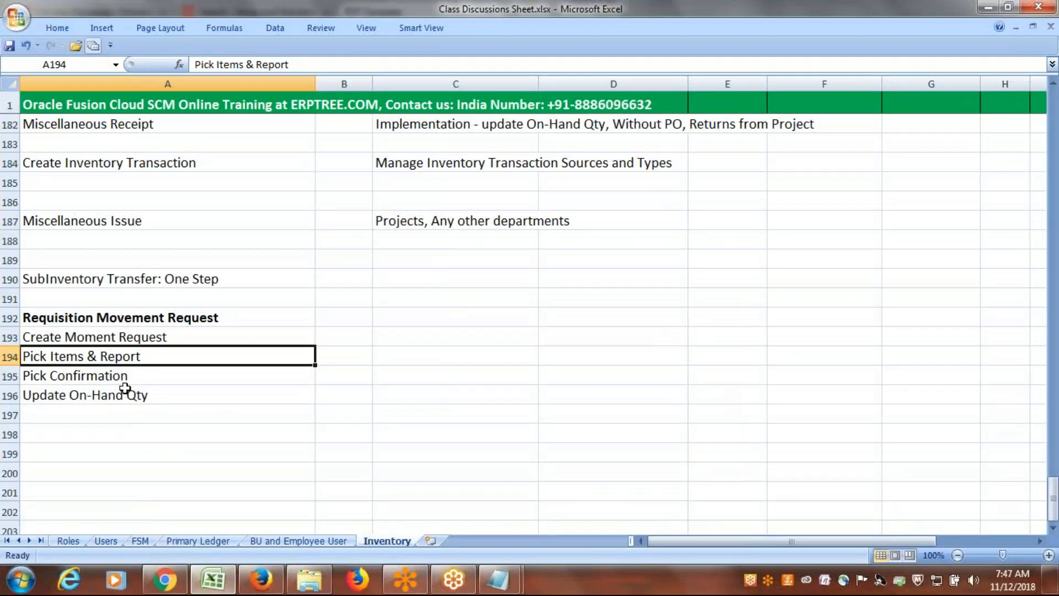
left_click(99, 331)
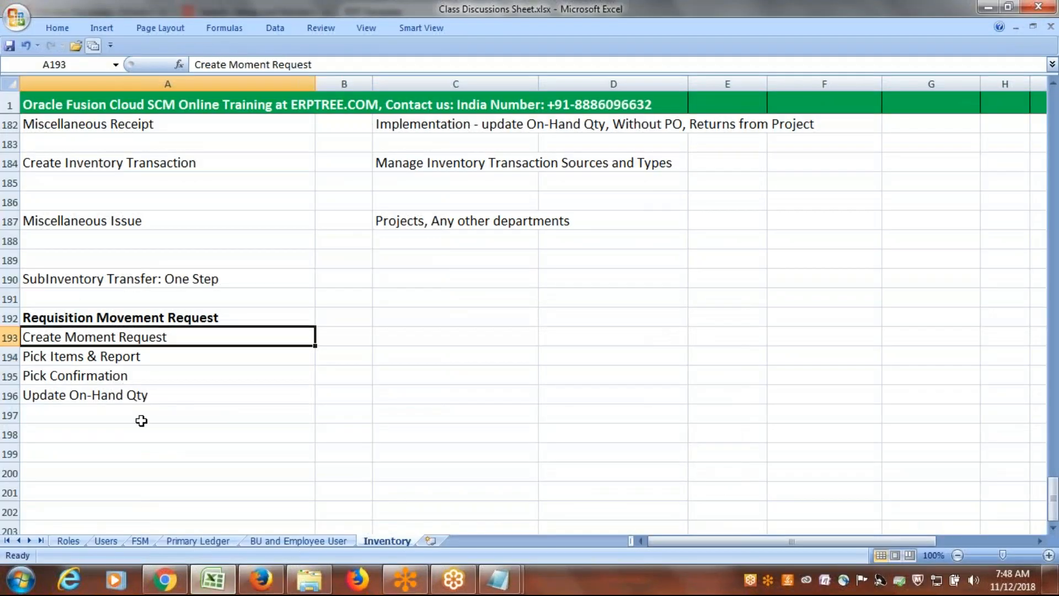
left_click(112, 359)
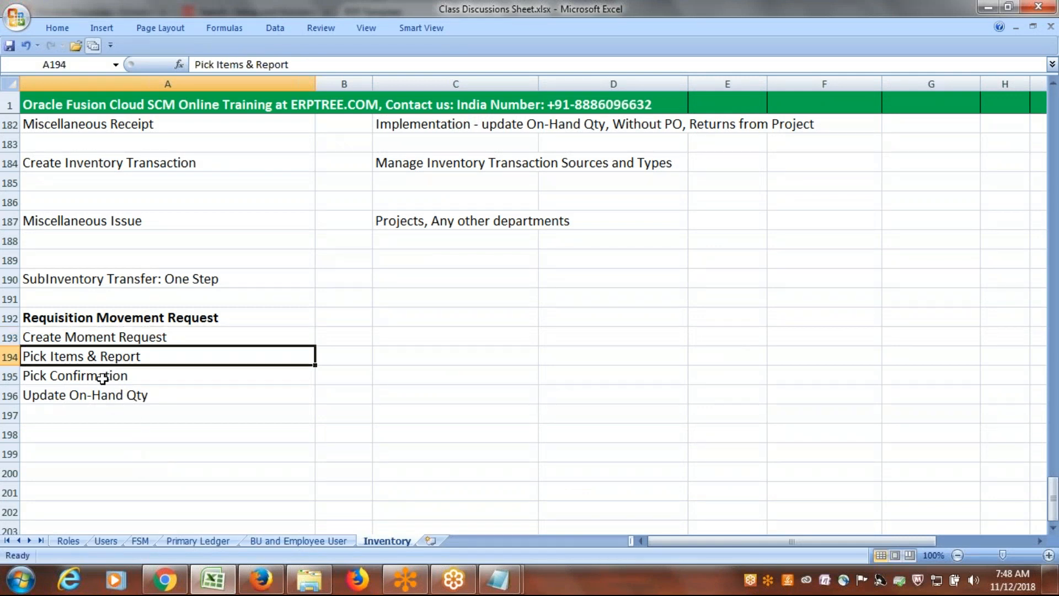
double_click(90, 356)
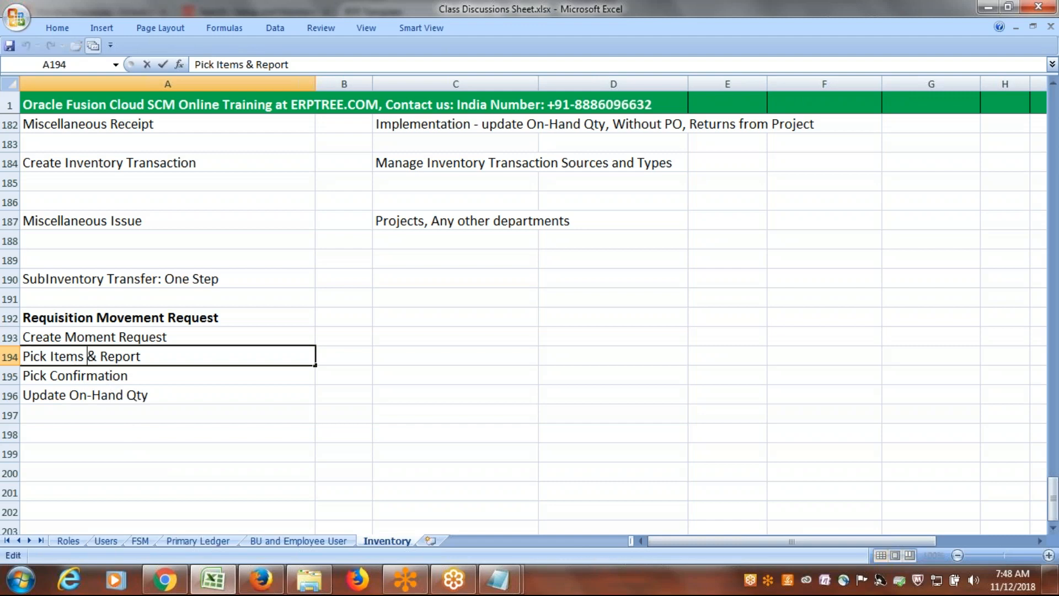
type("(Allocation)")
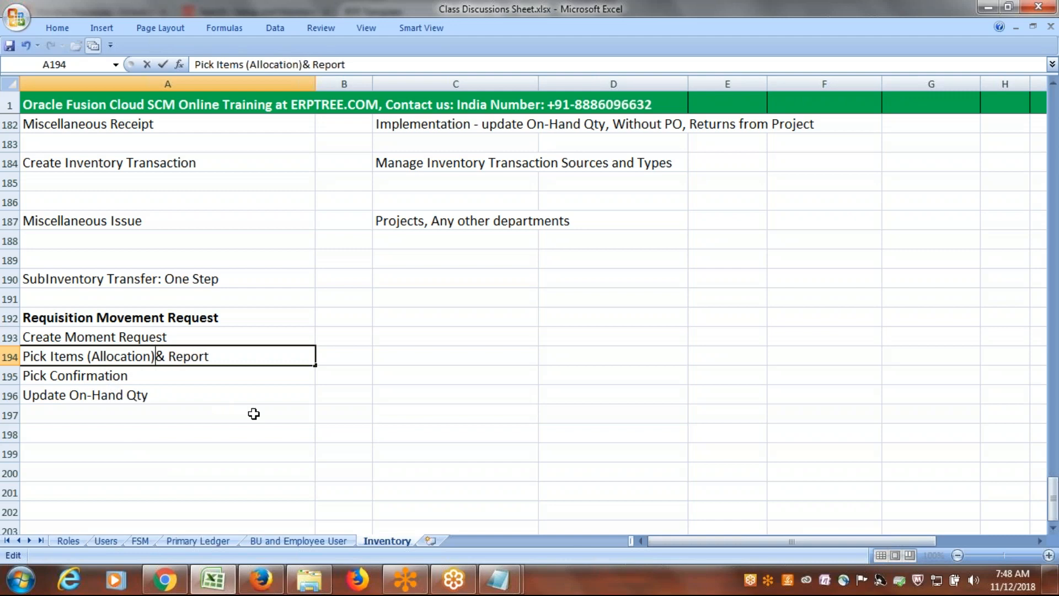
left_click(363, 353)
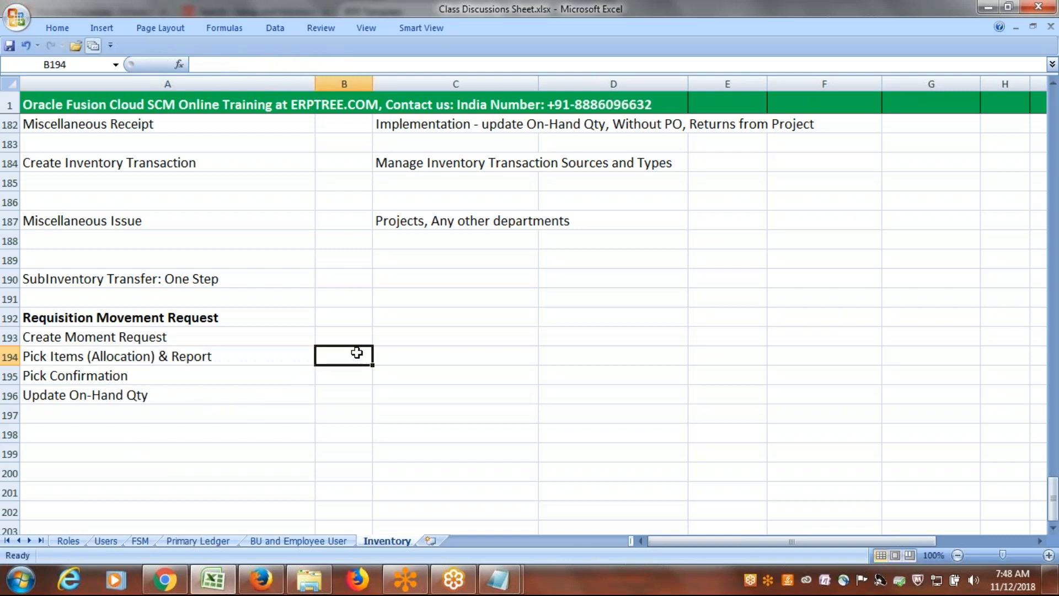
left_click(103, 374)
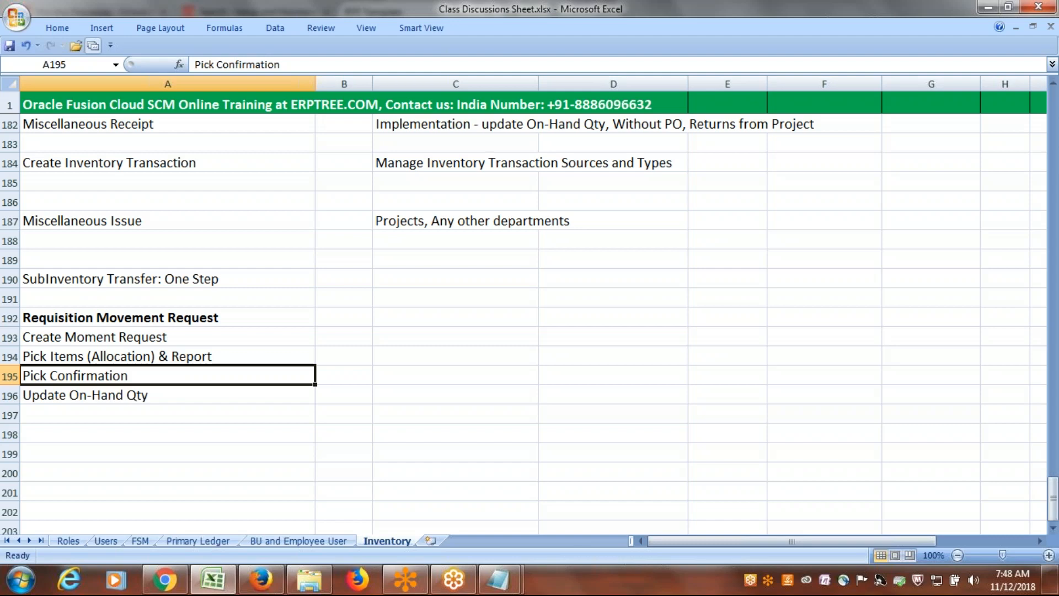
Return to Scheduled Processes in Firefox and republish the newest pick slip report's output in PDF format
key("alt+Tab")
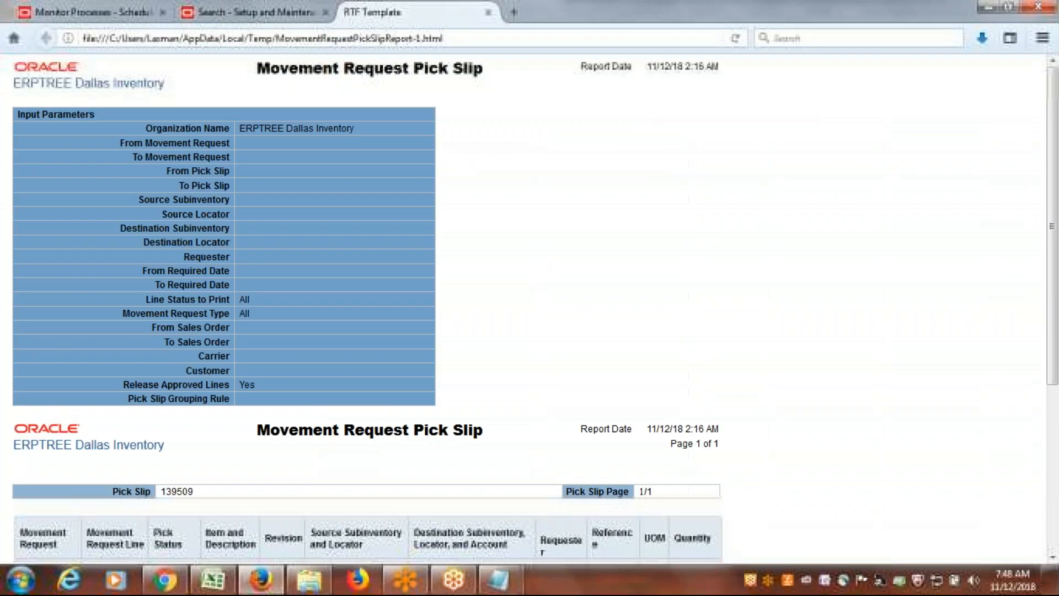
left_click(295, 12)
left_click(386, 11)
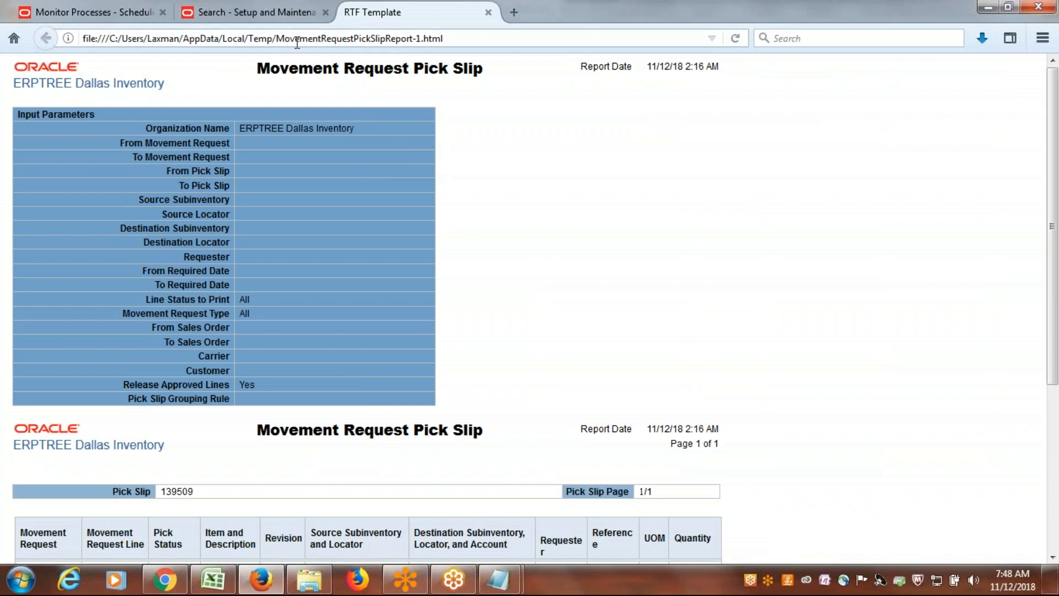
left_click(297, 9)
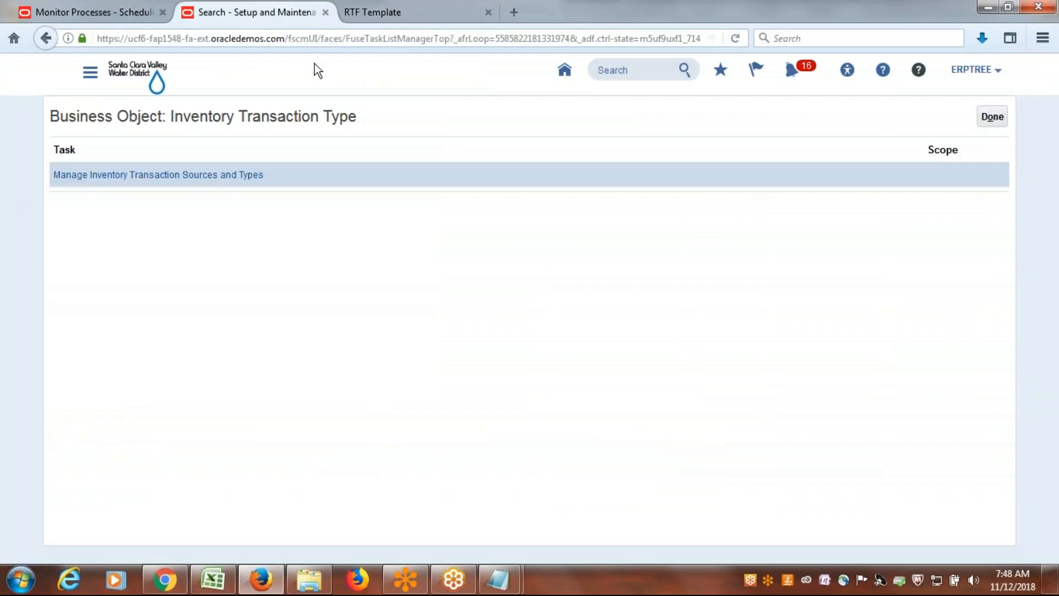
left_click(134, 10)
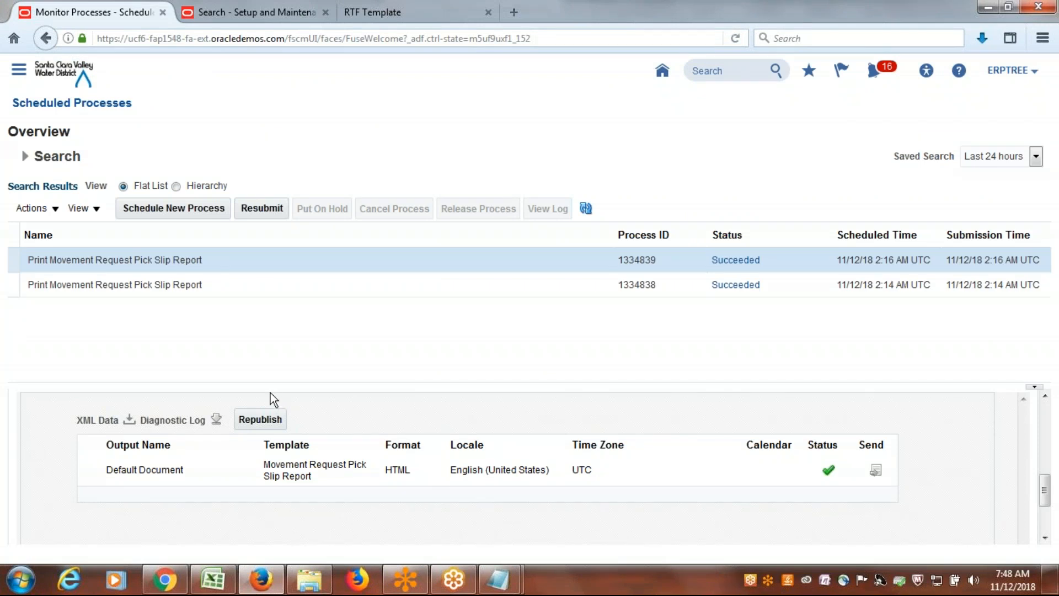
left_click(258, 420)
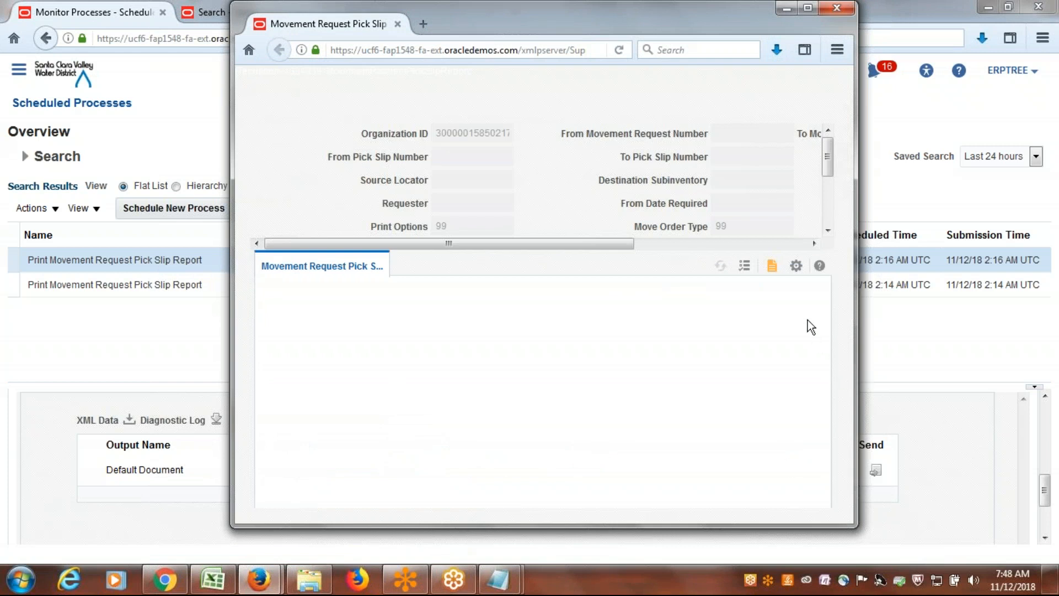
left_click(772, 267)
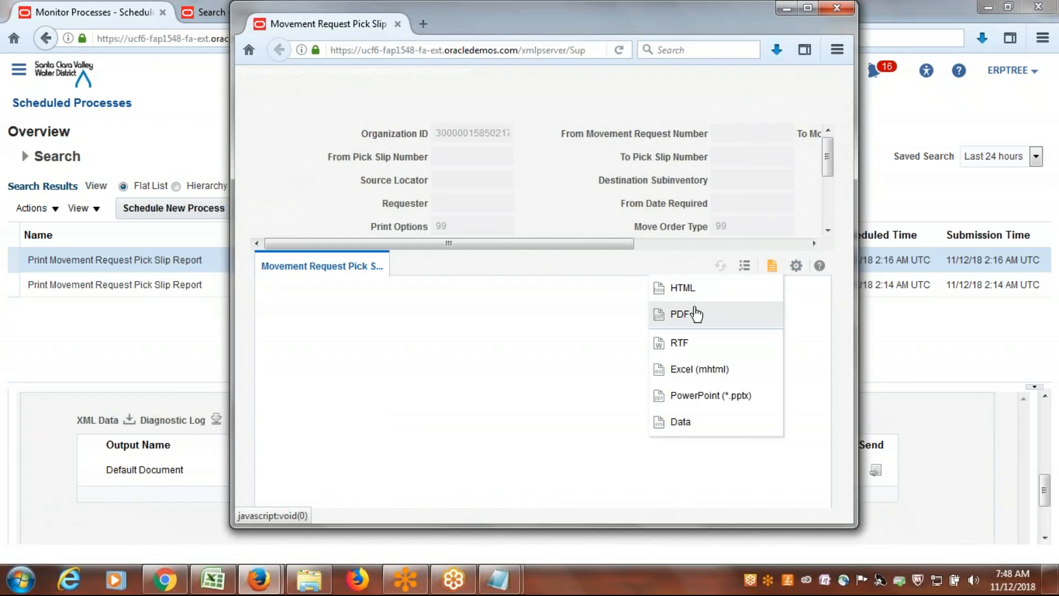
double_click(598, 18)
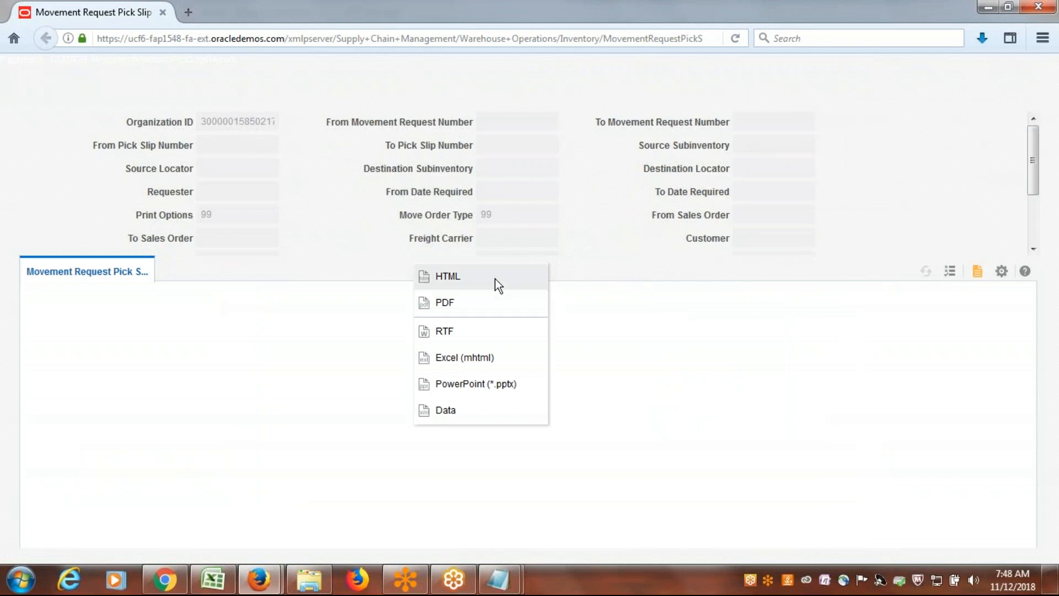
left_click(465, 302)
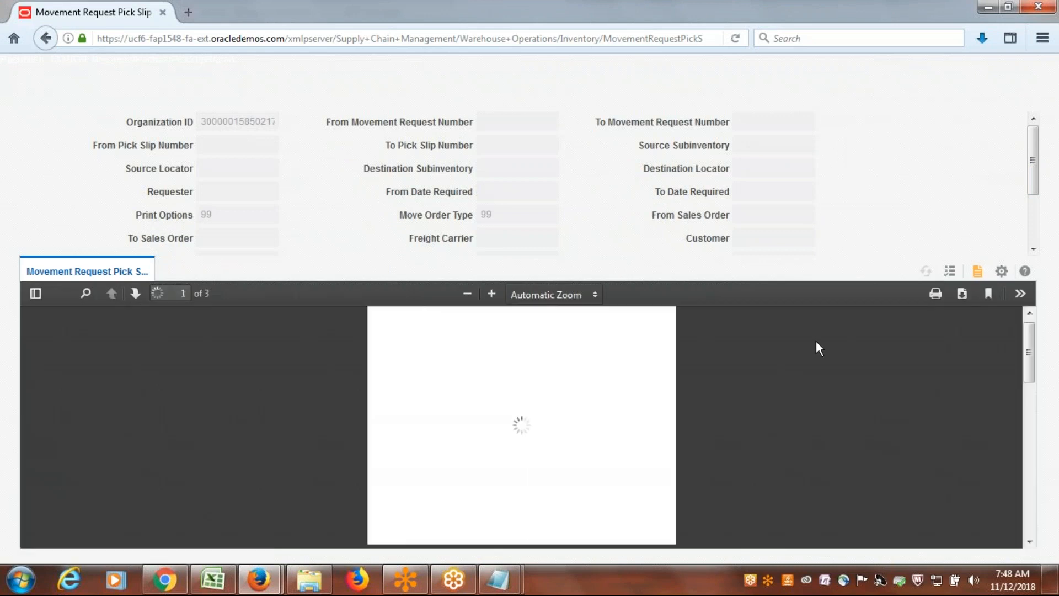
Look through the pages of the PDF pick slip and close the report window
scroll(815, 340, "down", 10)
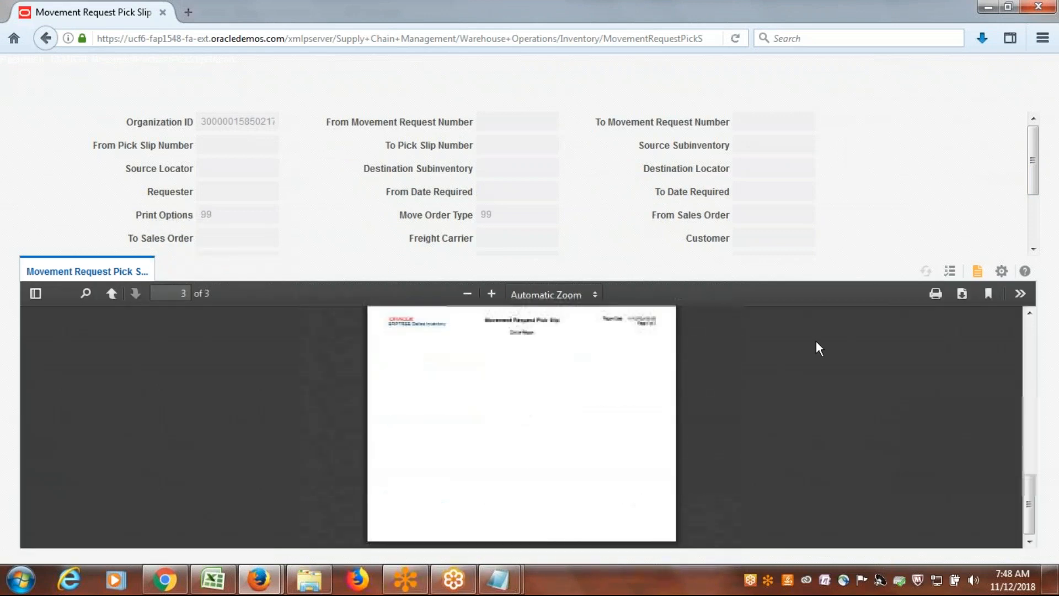
scroll(815, 340, "up", 2)
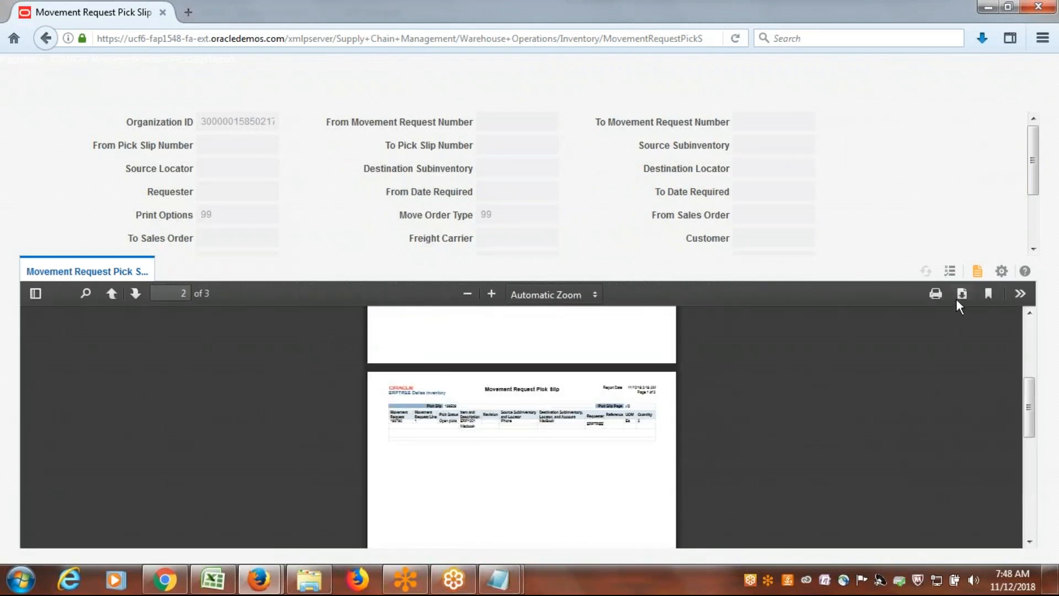
left_click(1039, 7)
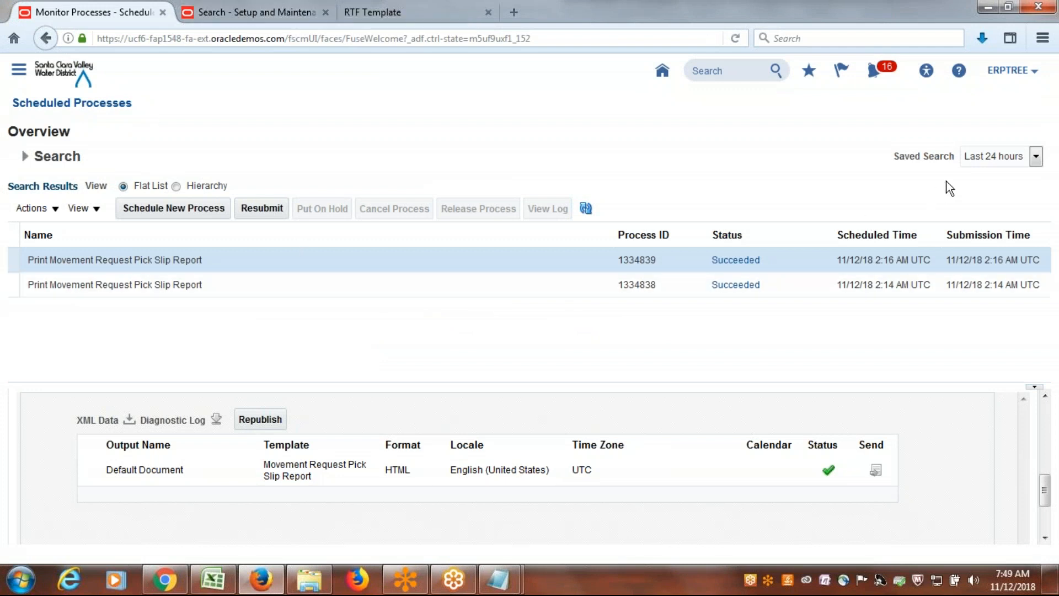
Open the Inventory Management work area from the Navigator
left_click(20, 70)
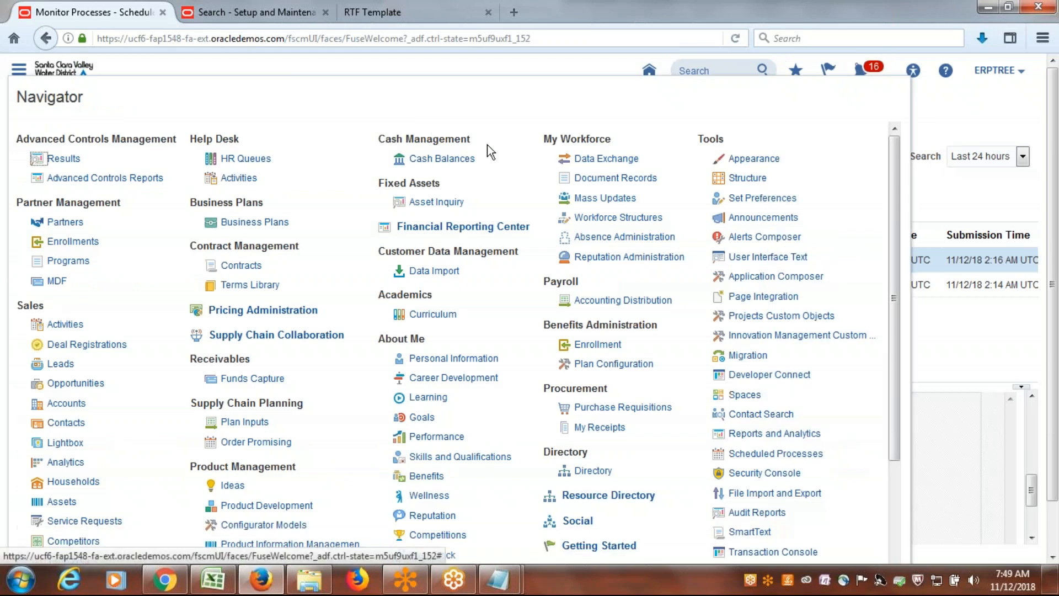
left_click_drag(895, 261, 888, 383)
left_click(287, 464)
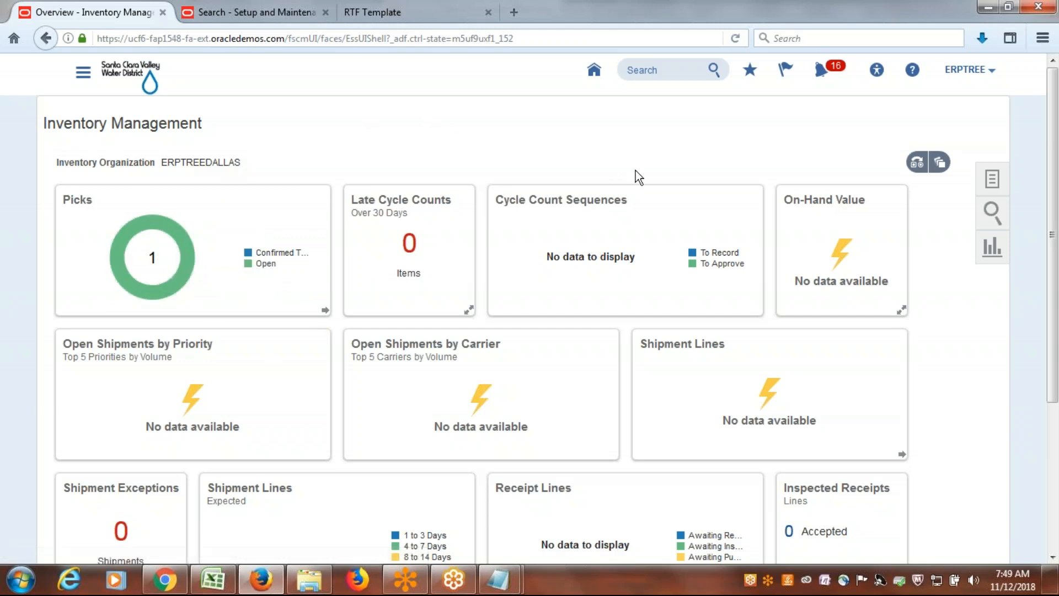
Show the Picks tasks for the ERPTREEDALLAS organization and open the Confirm Pick Slips task
left_click(997, 182)
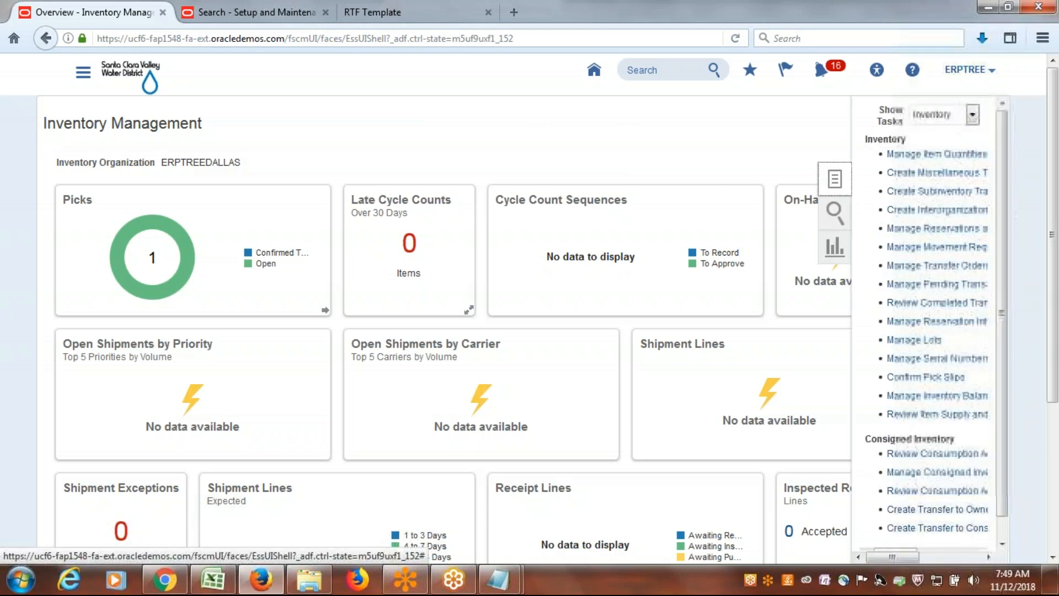
left_click(972, 114)
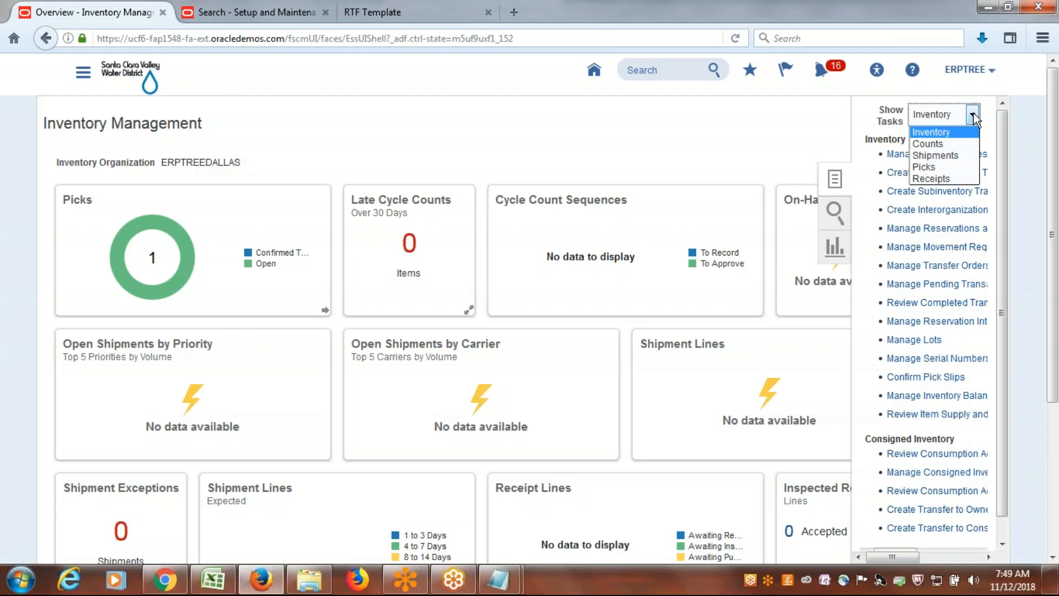
left_click(944, 167)
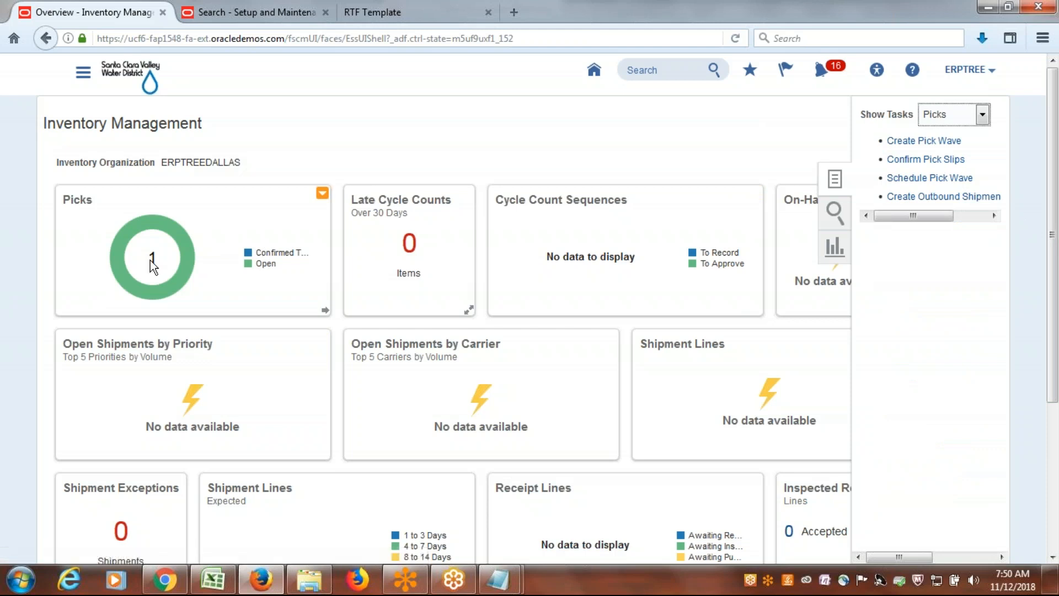
mouse_move(183, 271)
left_click(923, 160)
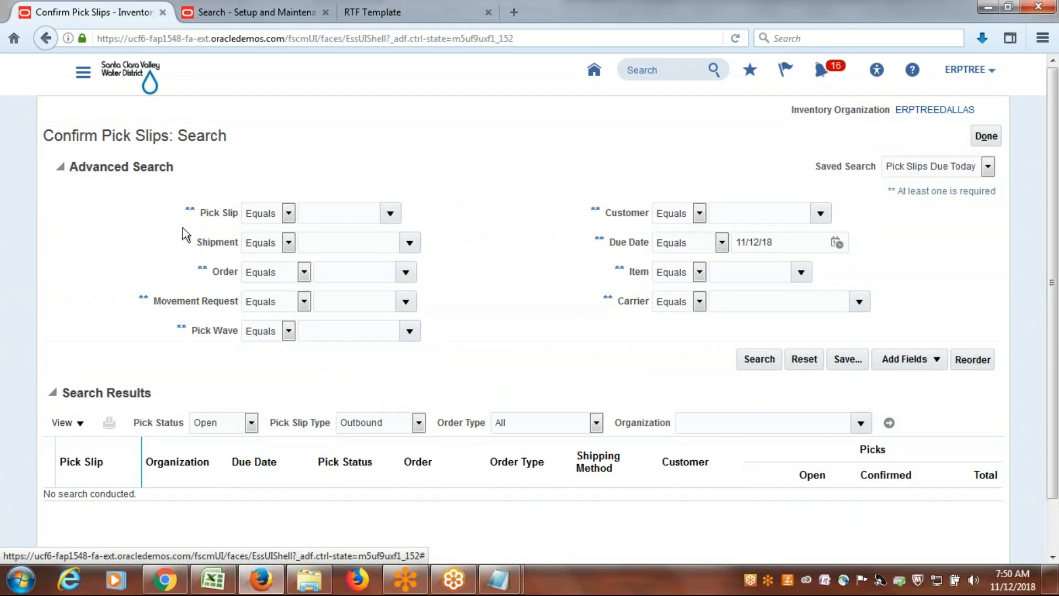
Copy pick slip number 139509 from Notepad into the Pick Slip search criterion of Confirm Pick Slips
key("alt+Tab")
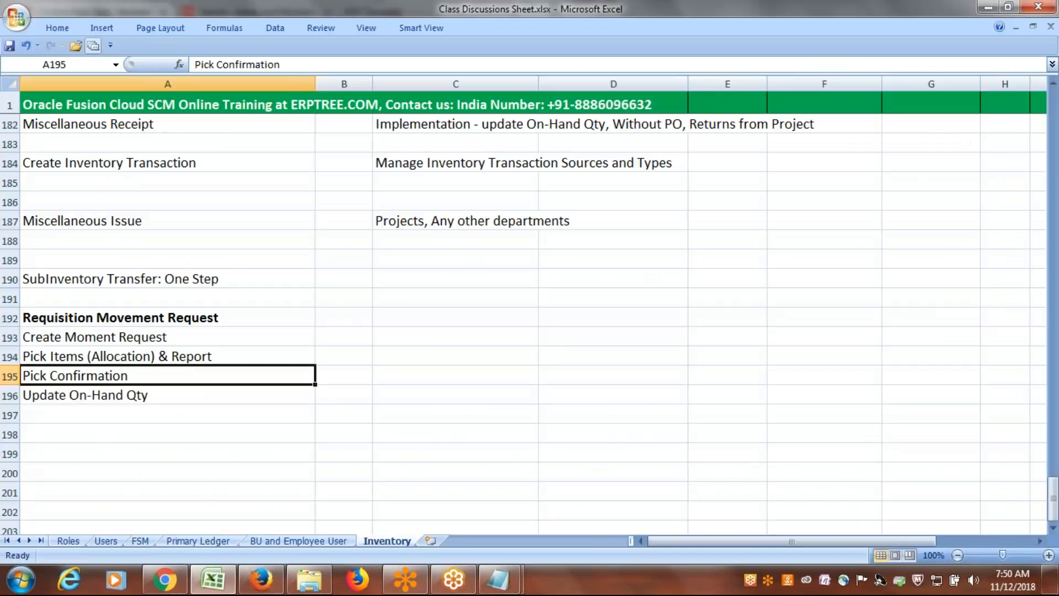
key("alt+Tab")
key("Tab")
left_click_drag(164, 149, 54, 155)
key("ctrl+c")
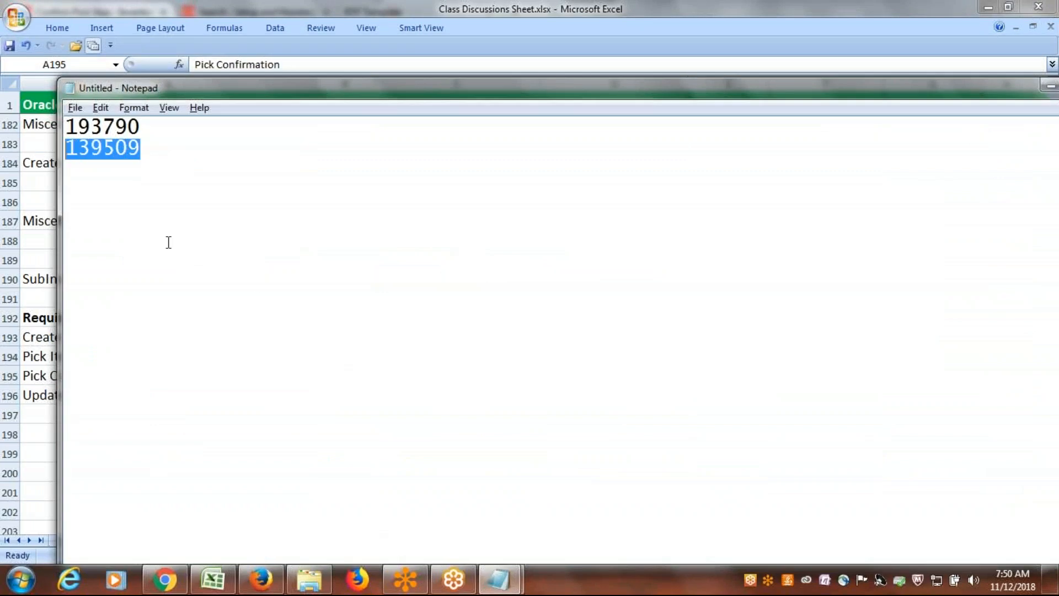
key("alt+Tab")
key("alt+Tab")
key("Tab")
left_click(324, 212)
key("ctrl+v")
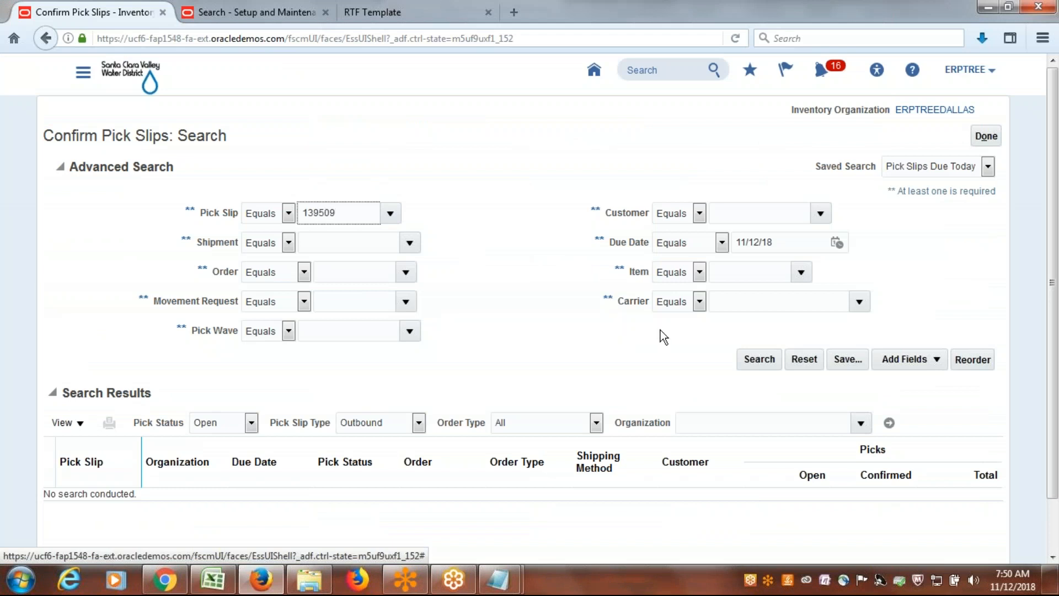
Clear the Due Date criterion, run the search for pick slip 139509 and select its row in the results
left_click_drag(797, 242, 597, 245)
key("BackSpace")
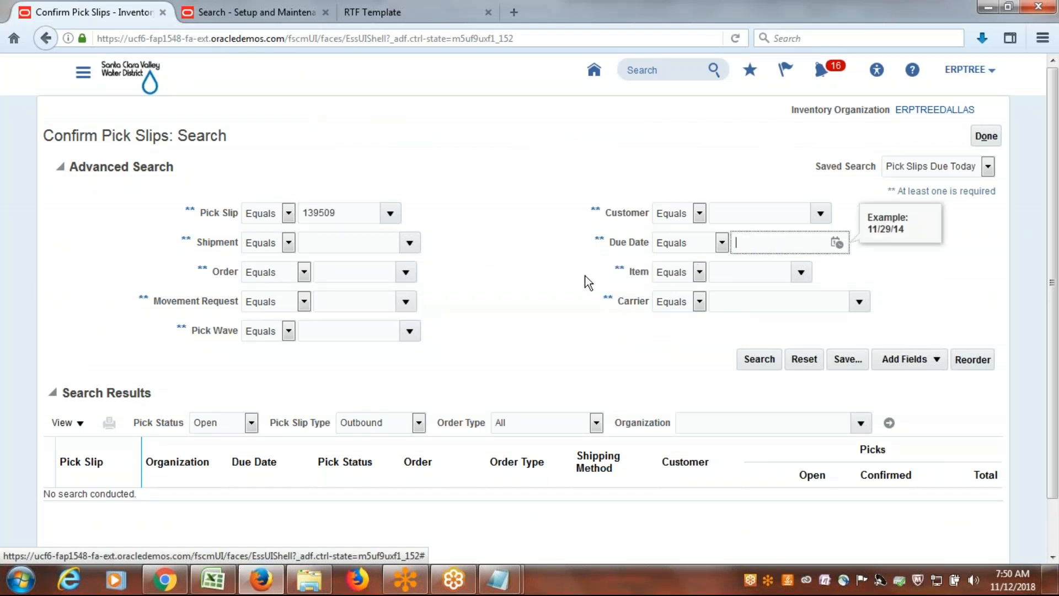
left_click(759, 357)
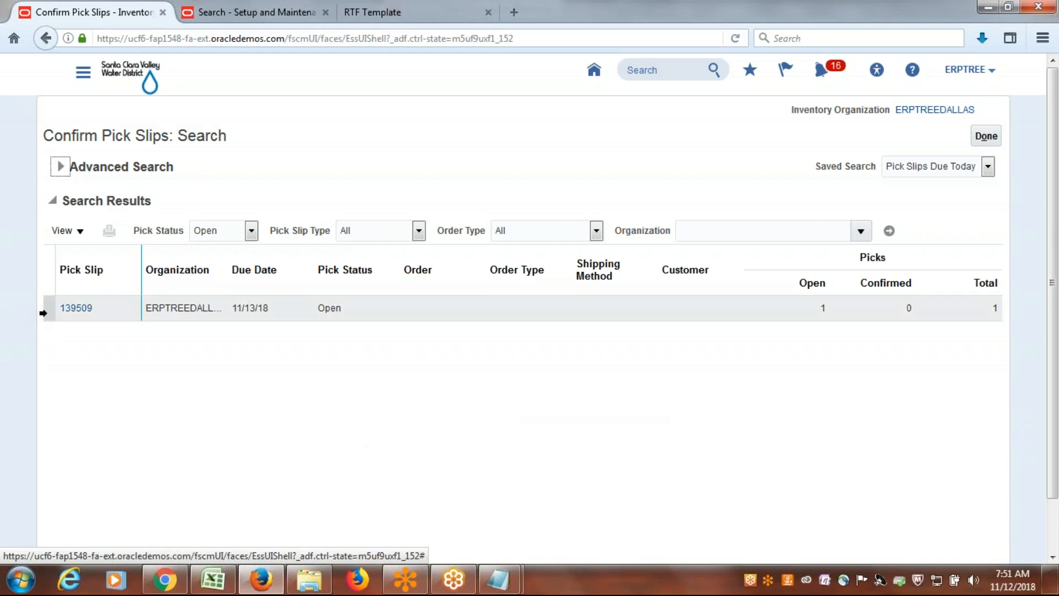
left_click(44, 313)
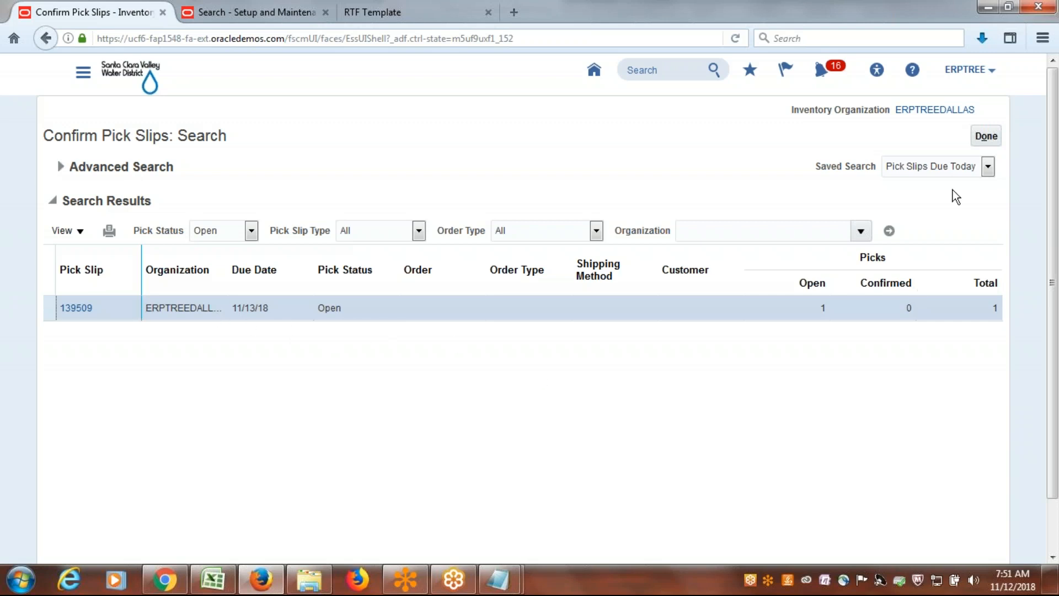
Set the saved search to Pick Slip and open pick slip 139509
left_click(987, 167)
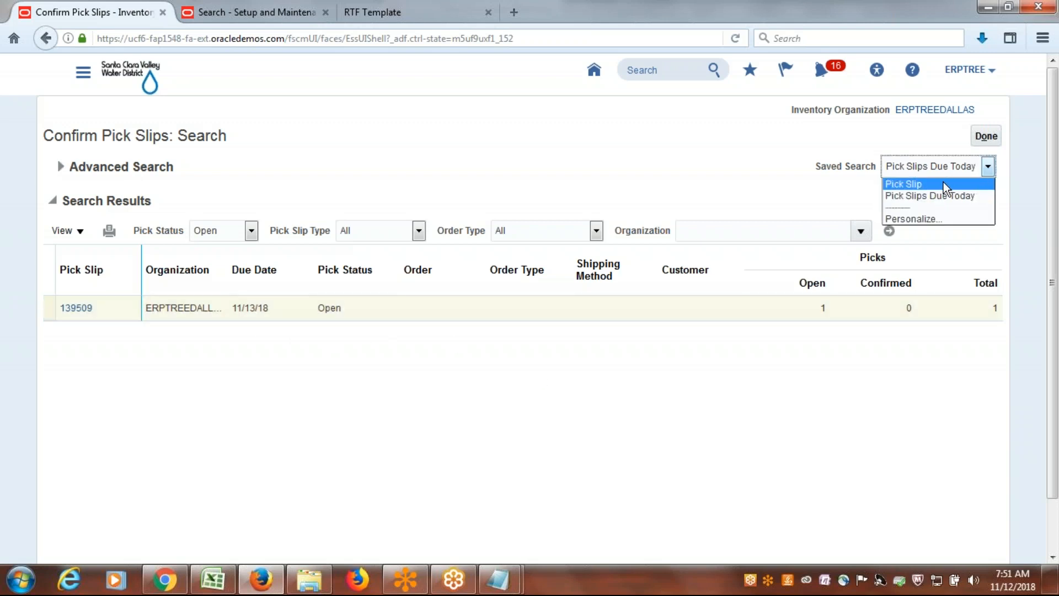
left_click(904, 182)
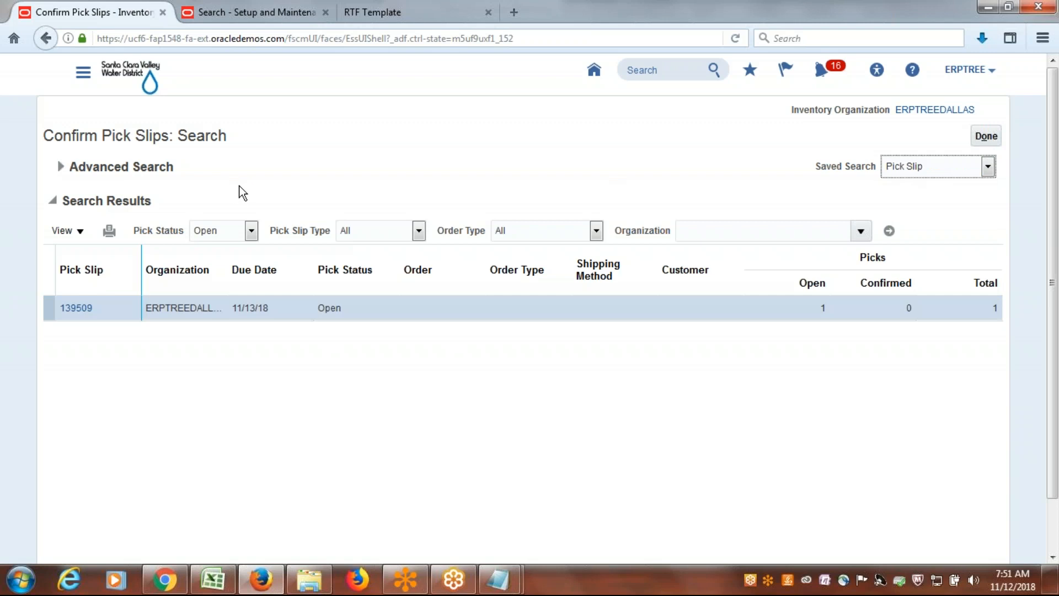
left_click(87, 311)
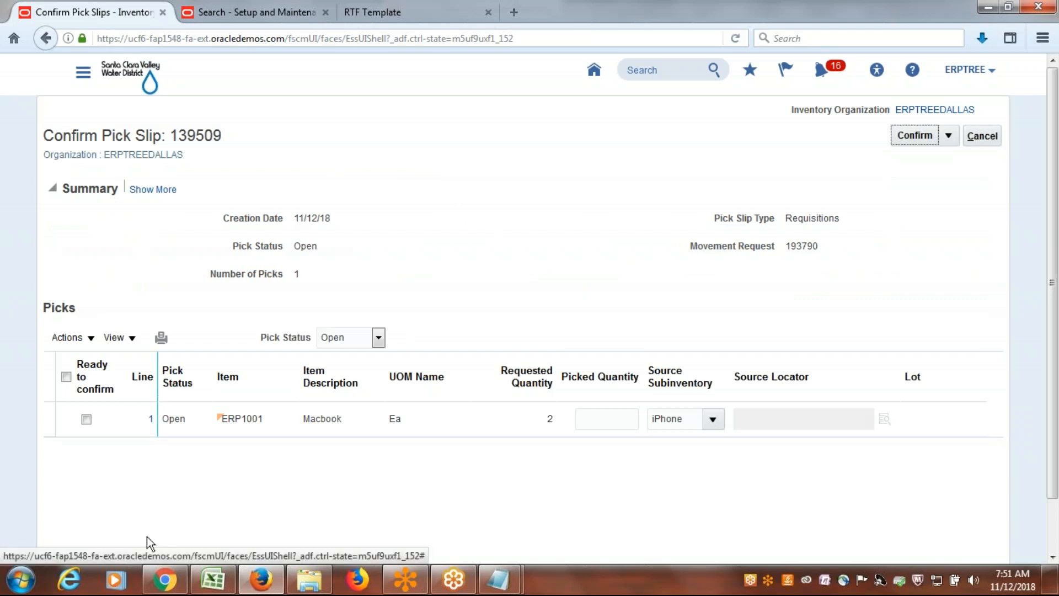
Mark the ERP1001 pick line as ready to confirm and set its picked quantity to 2
left_click(86, 419)
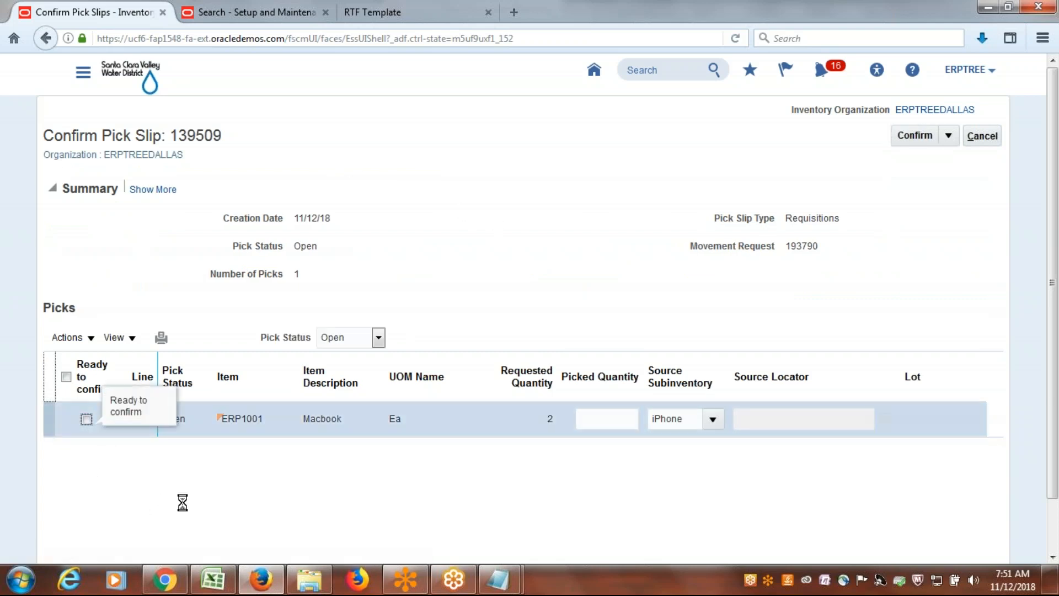
left_click(87, 421)
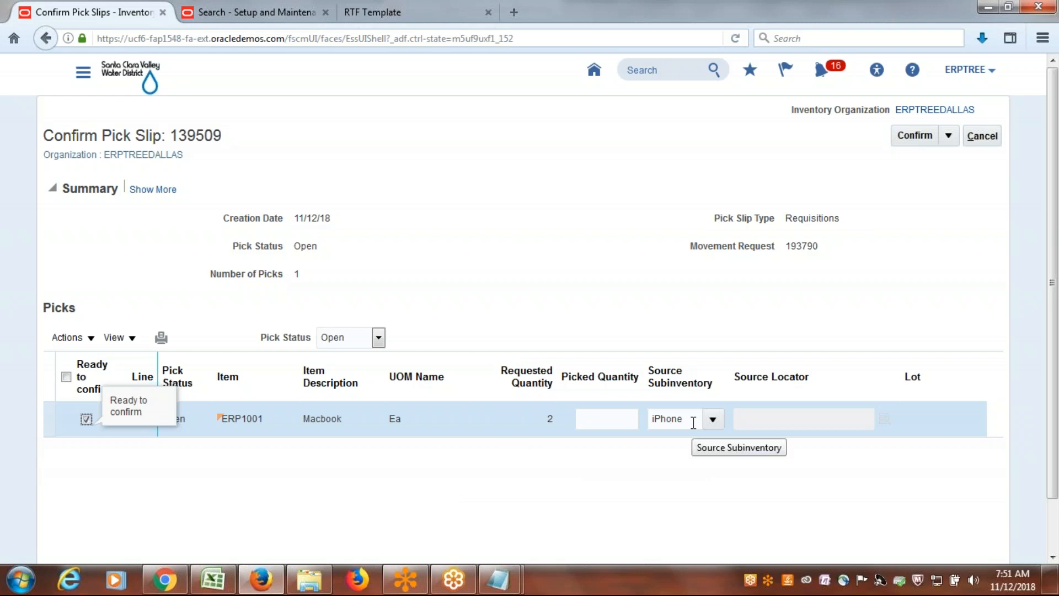
left_click(541, 253)
left_click(604, 420)
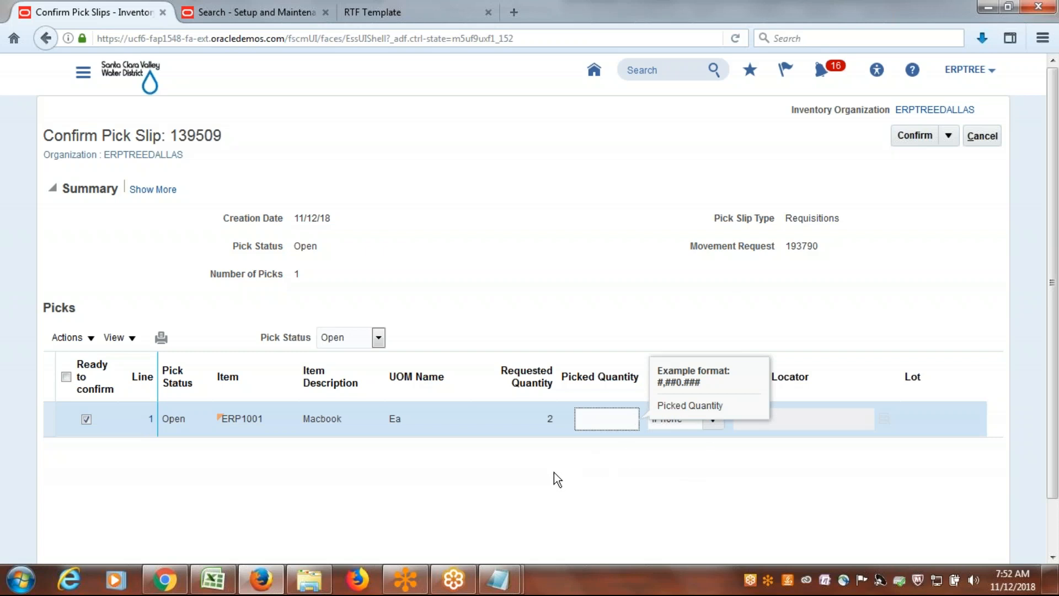
type("2")
key("Tab")
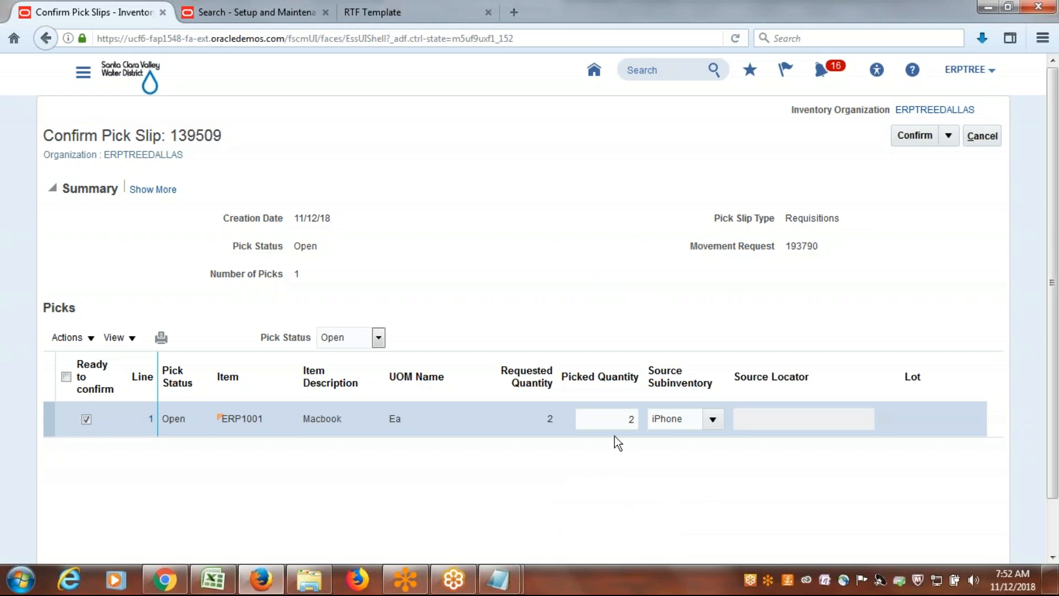
Confirm the pick slip and return to the Inventory Management overview
left_click(914, 135)
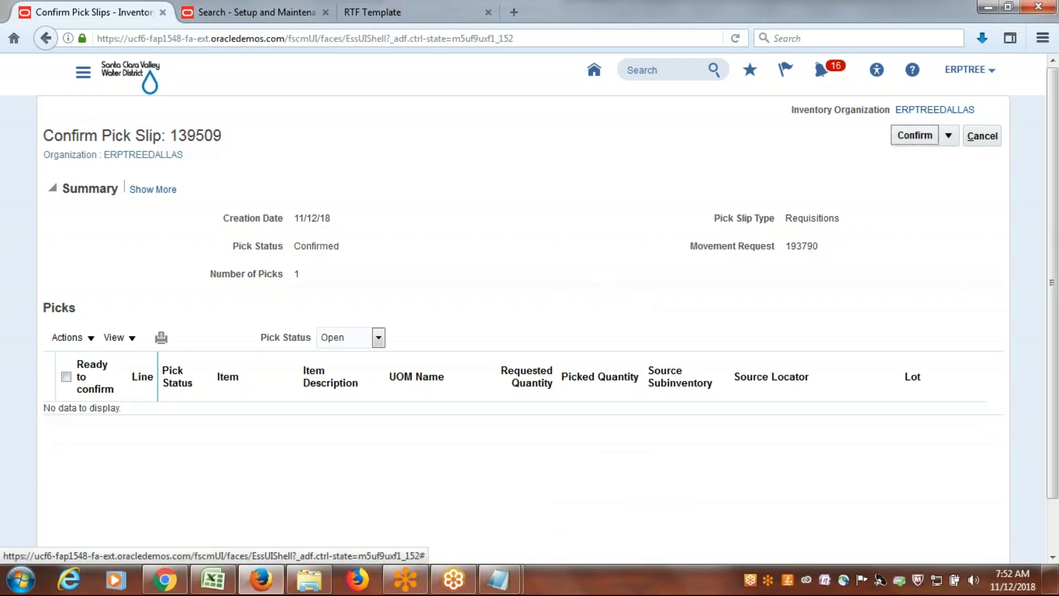
left_click(985, 143)
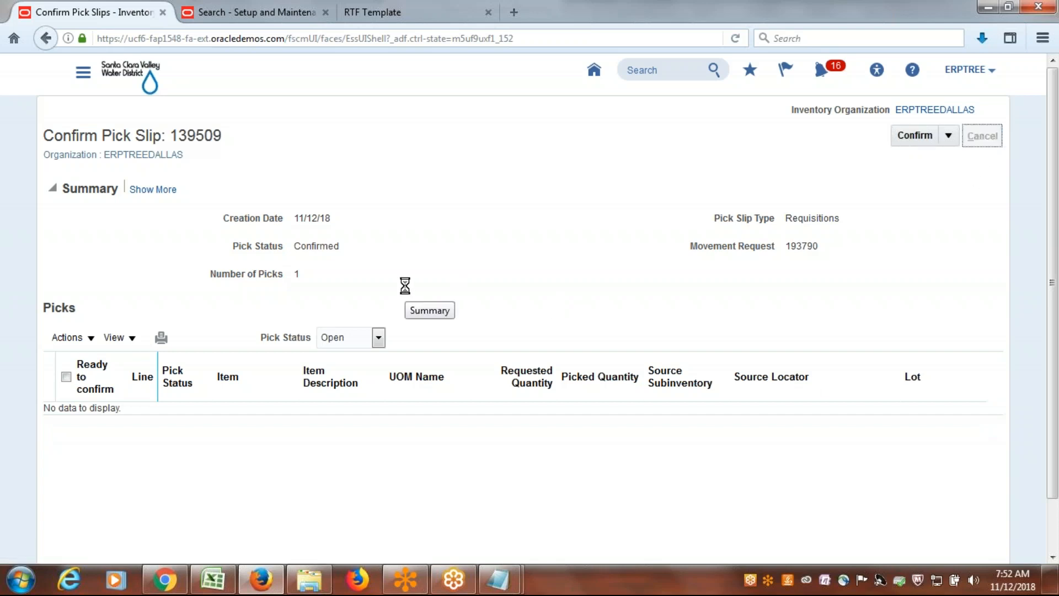
left_click(988, 137)
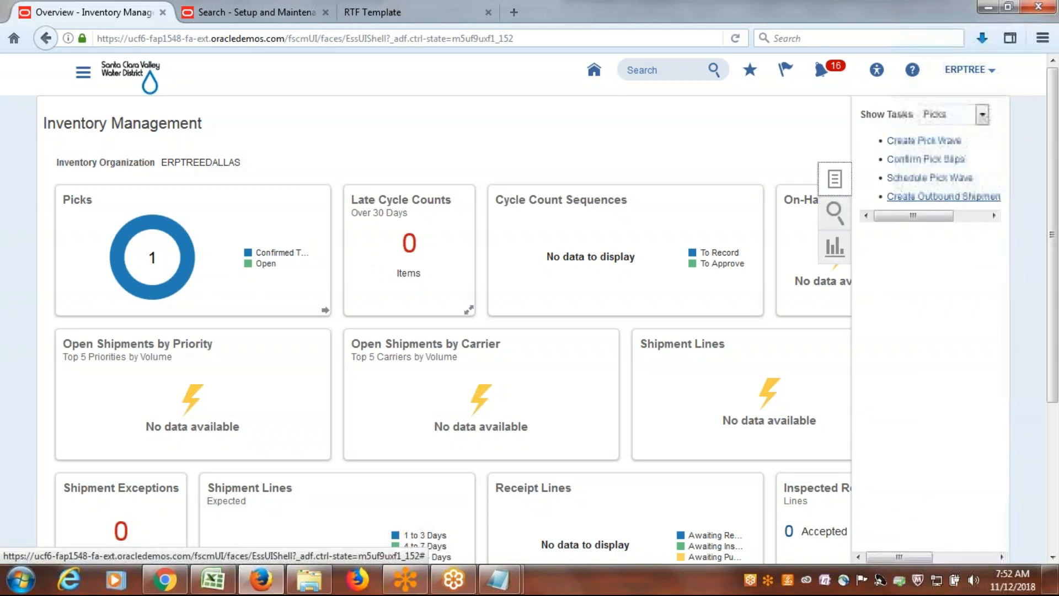
Check item ERP1001's on-hand quantity by subinventory in the Manage Item Quantities task under Inventory, and close the task
left_click(982, 114)
left_click(962, 131)
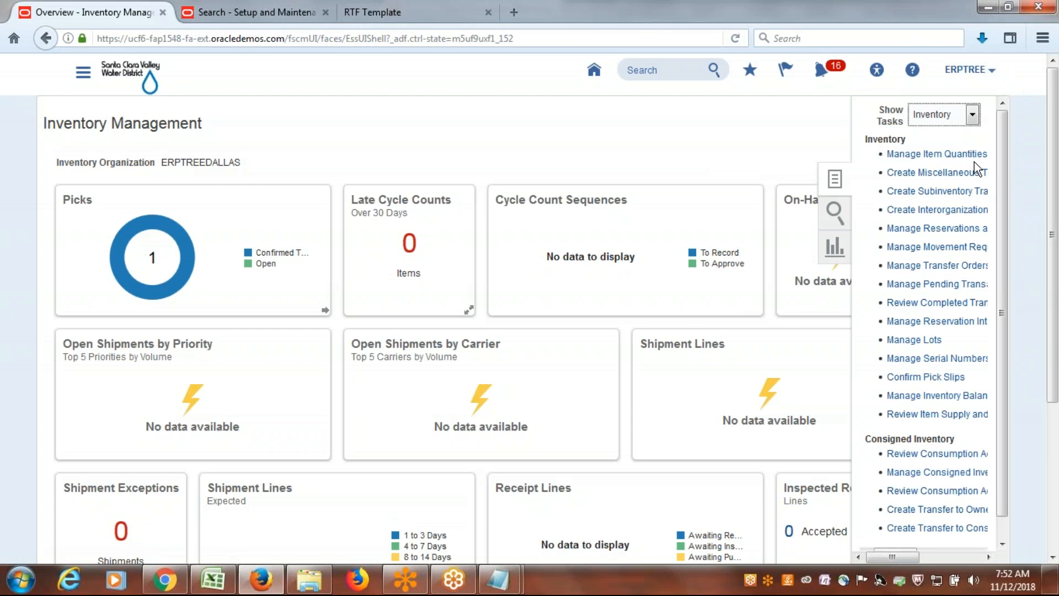
left_click(937, 155)
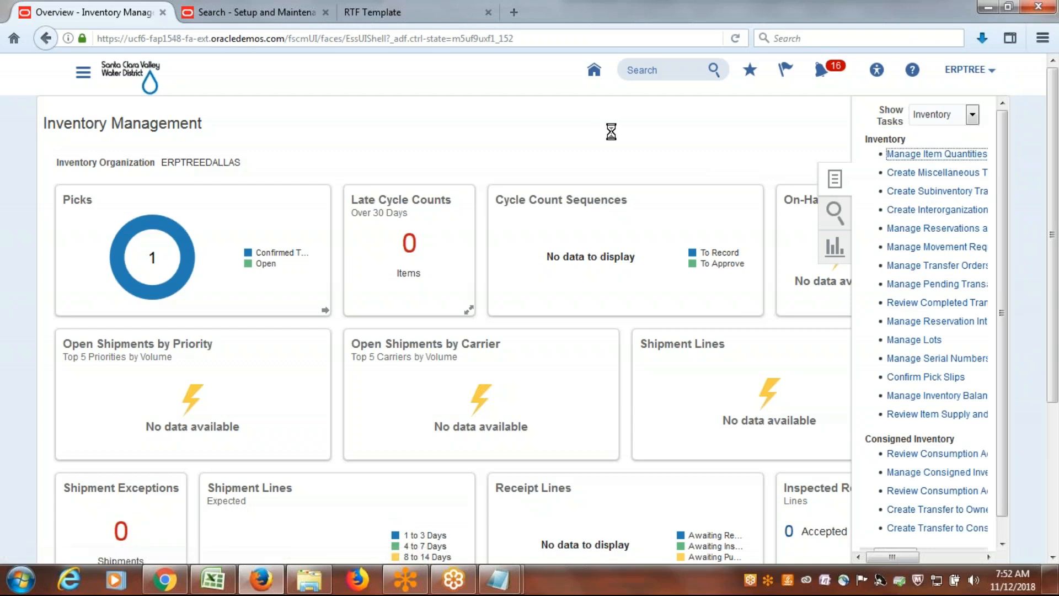
left_click(740, 330)
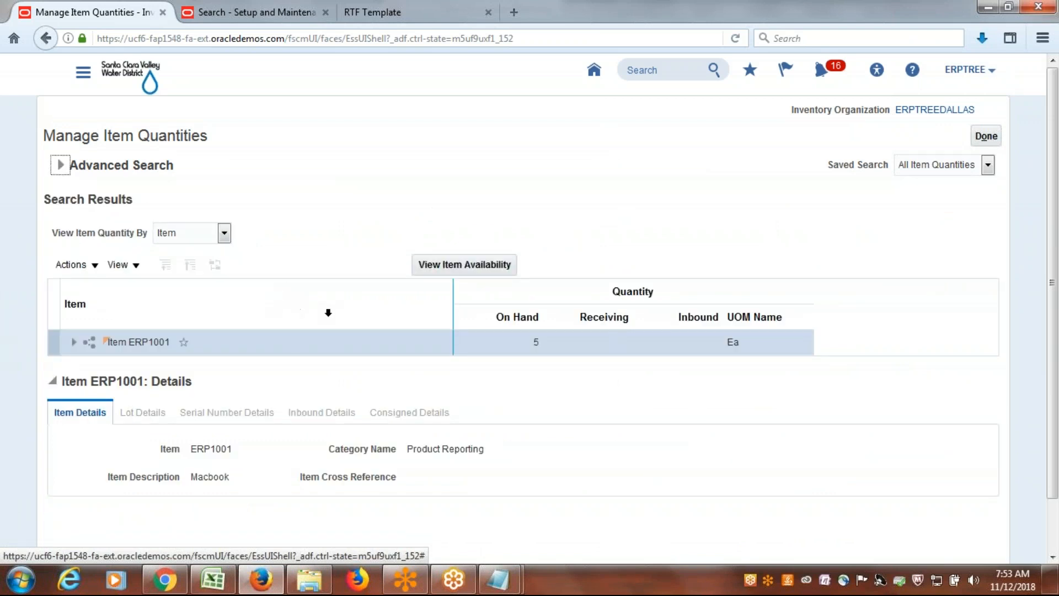
left_click(74, 341)
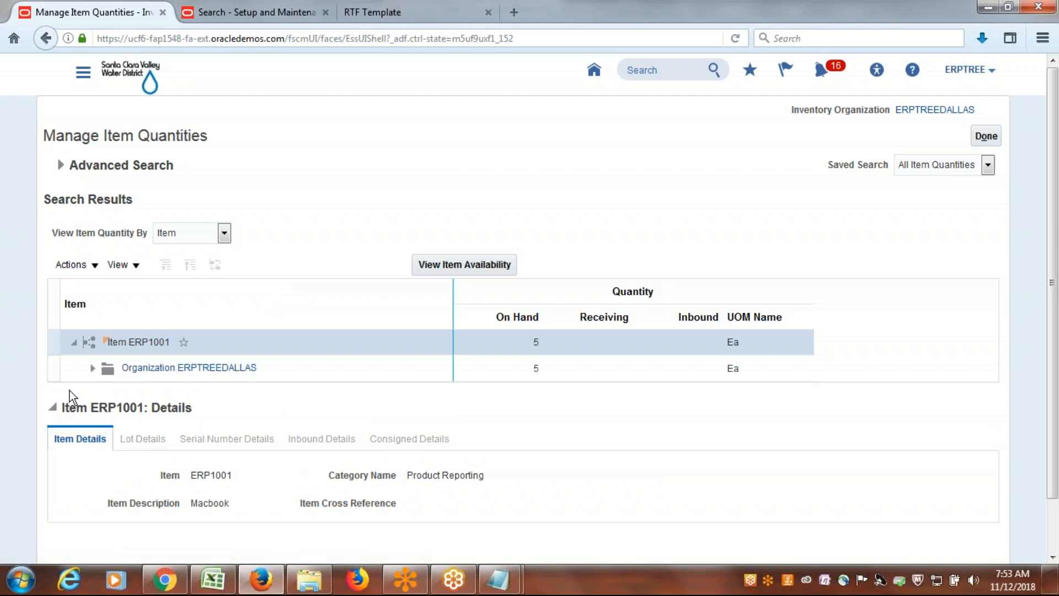
left_click(92, 367)
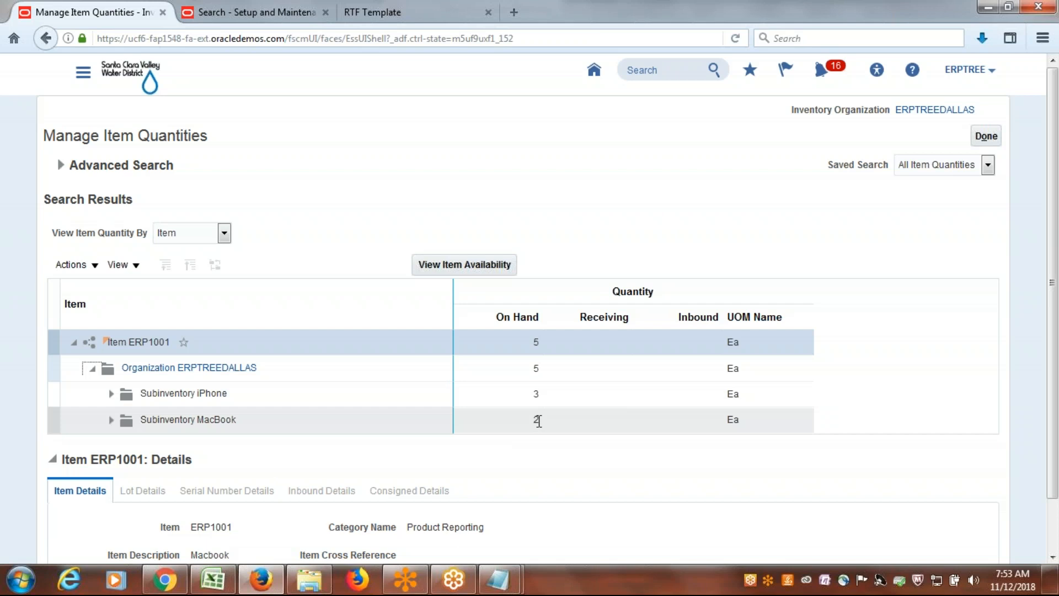
left_click(985, 136)
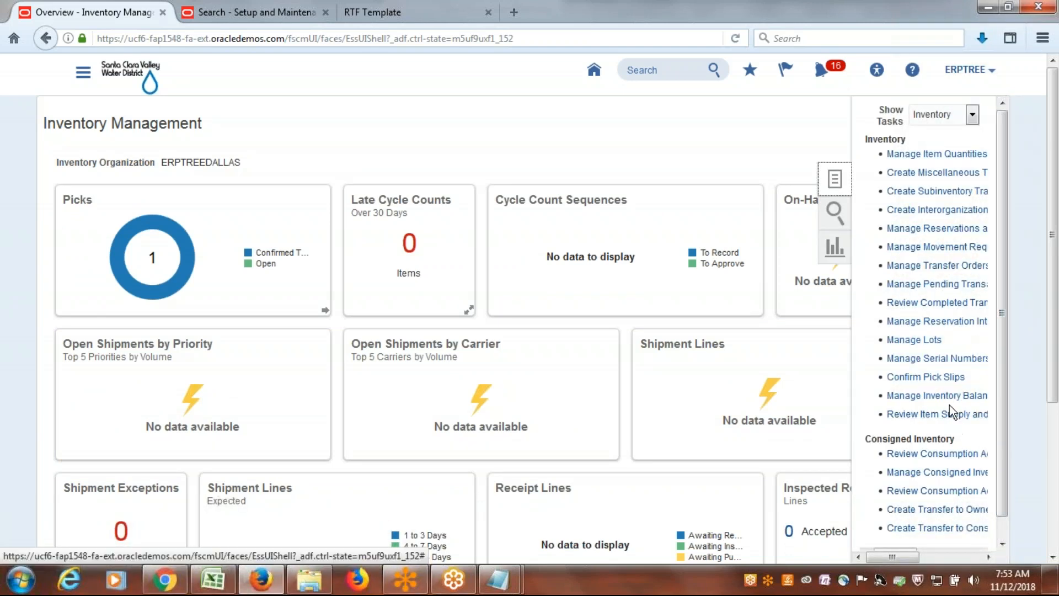
Search Review Completed Transactions for ERPTREEDALLAS from November 1 to November 12, 2018, and close the page
left_click(923, 303)
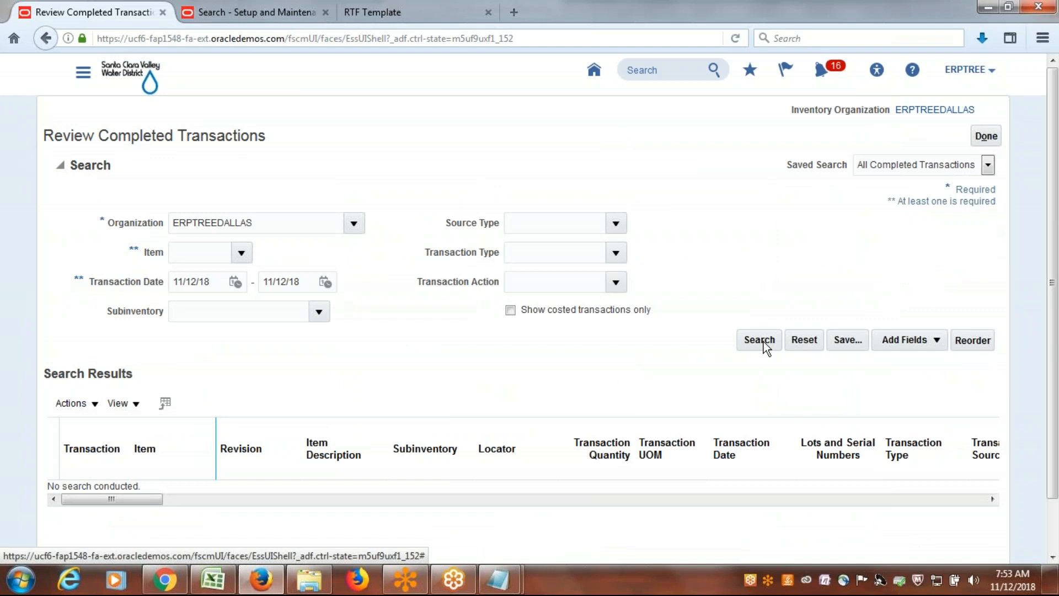
left_click(236, 282)
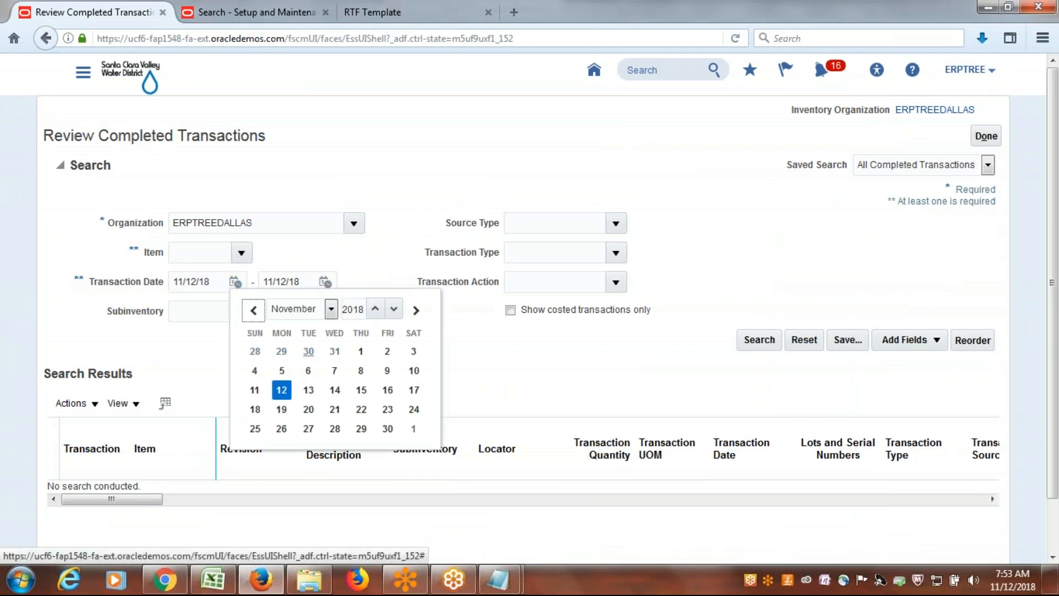
left_click(359, 347)
left_click(750, 342)
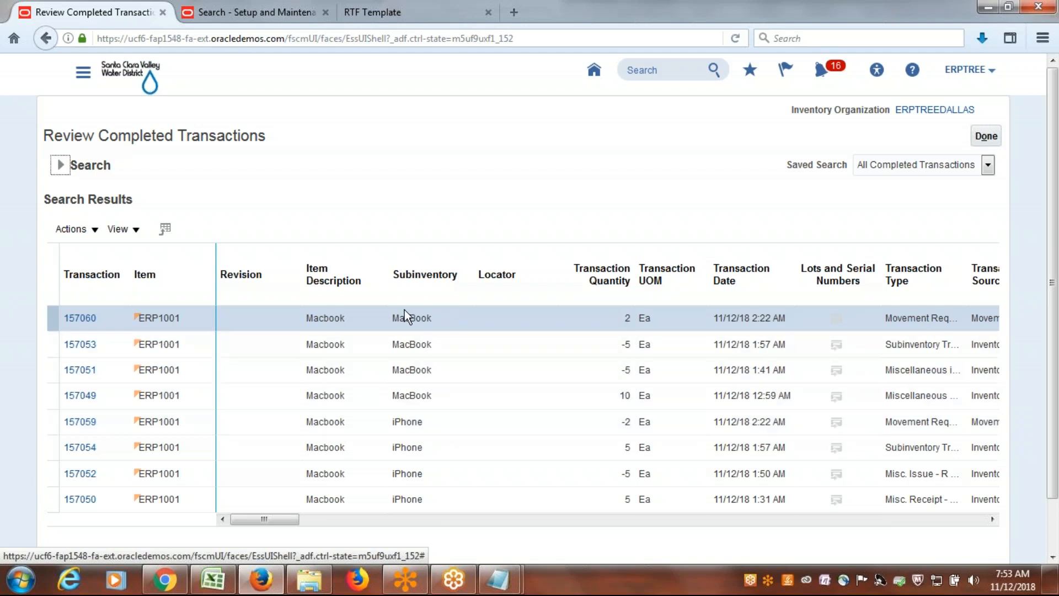
left_click(991, 135)
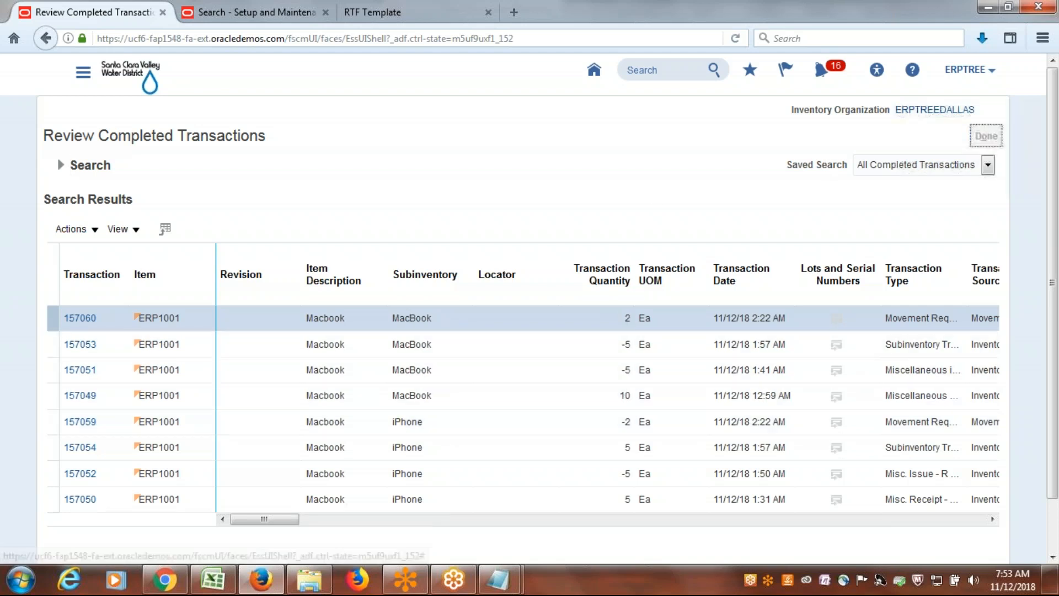
Switch to the Class Discussions workbook in Excel and enter Done beside Miscellaneous Receipt in column B of the Inventory sheet
left_click(212, 579)
scroll(524, 309, "up", 20)
scroll(421, 418, "up", 6)
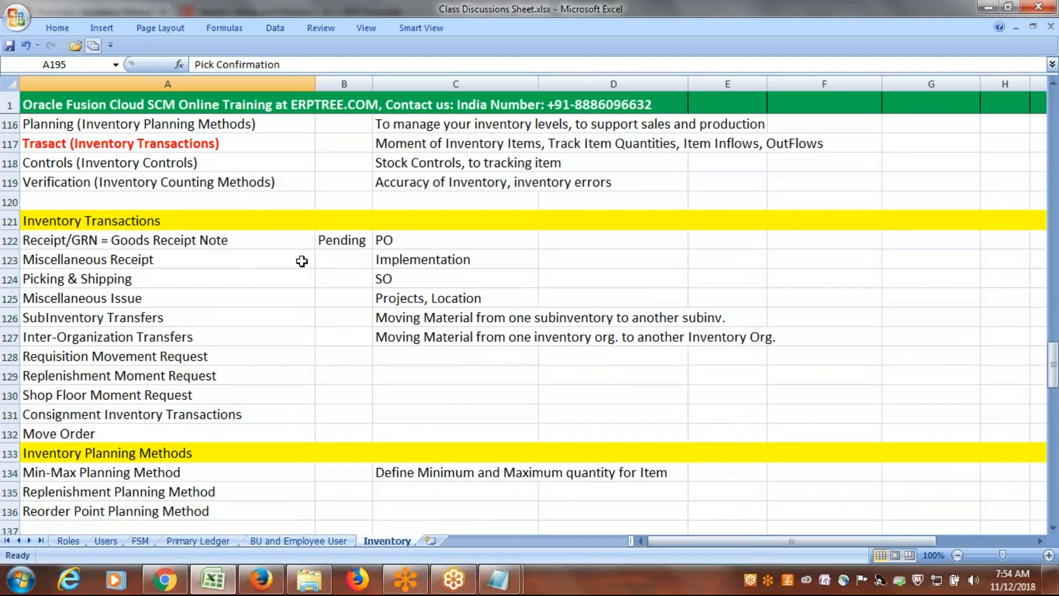
left_click(339, 260)
type("d")
key("BackSpace")
type("Done")
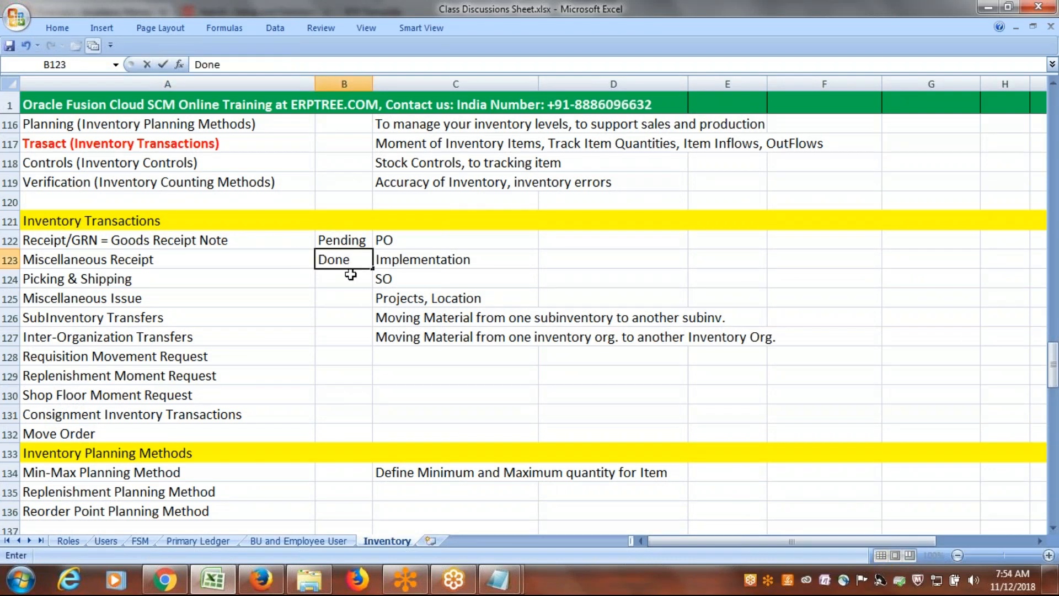
left_click(351, 274)
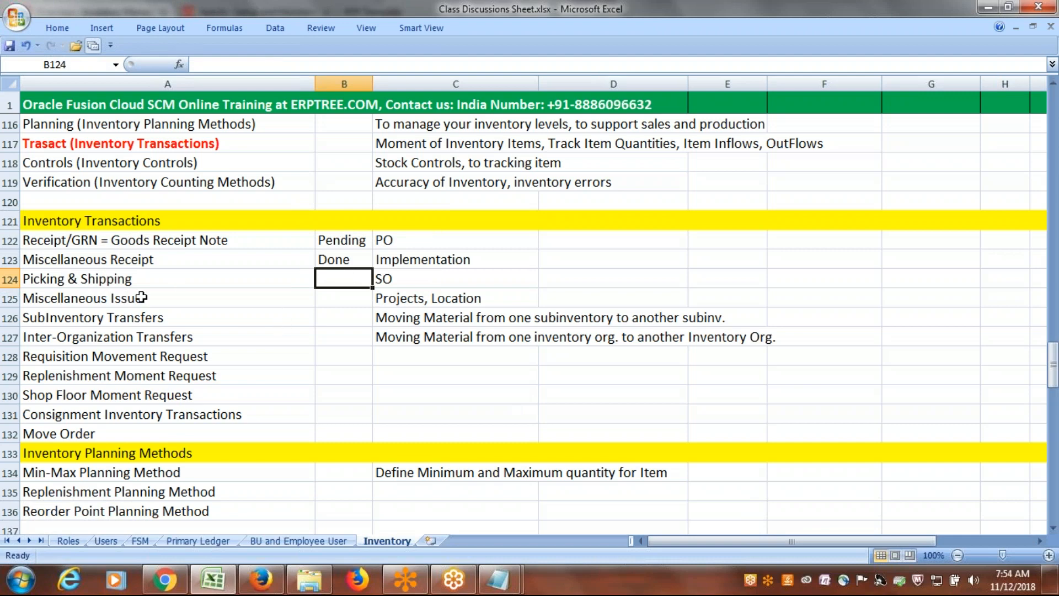
Enter Done beside Miscellaneous Issue in column B and save the workbook
left_click(183, 301)
left_click(349, 300)
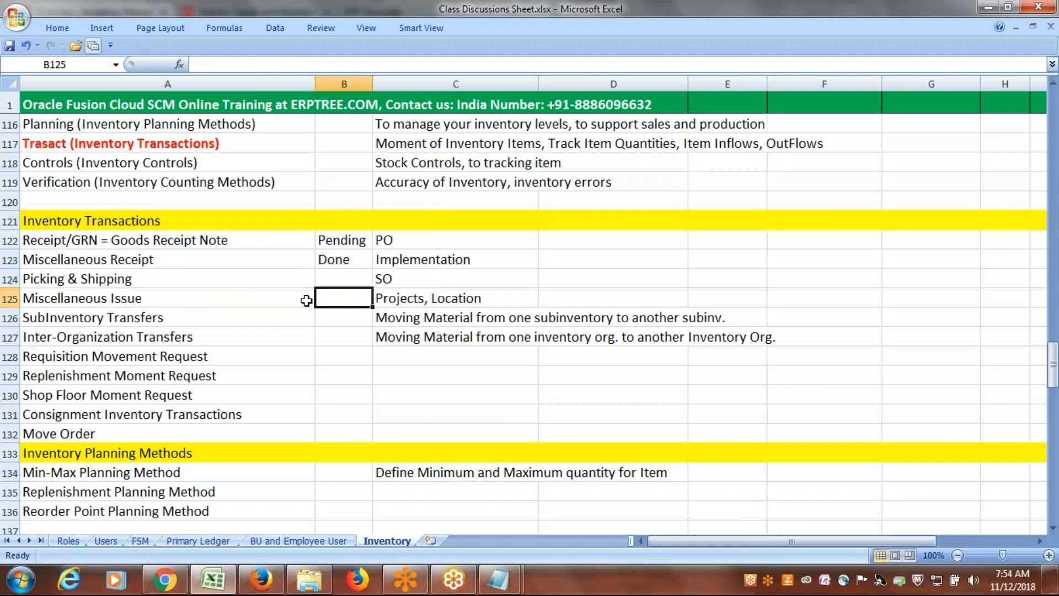
type("d")
key("Tab")
key("ctrl+s")
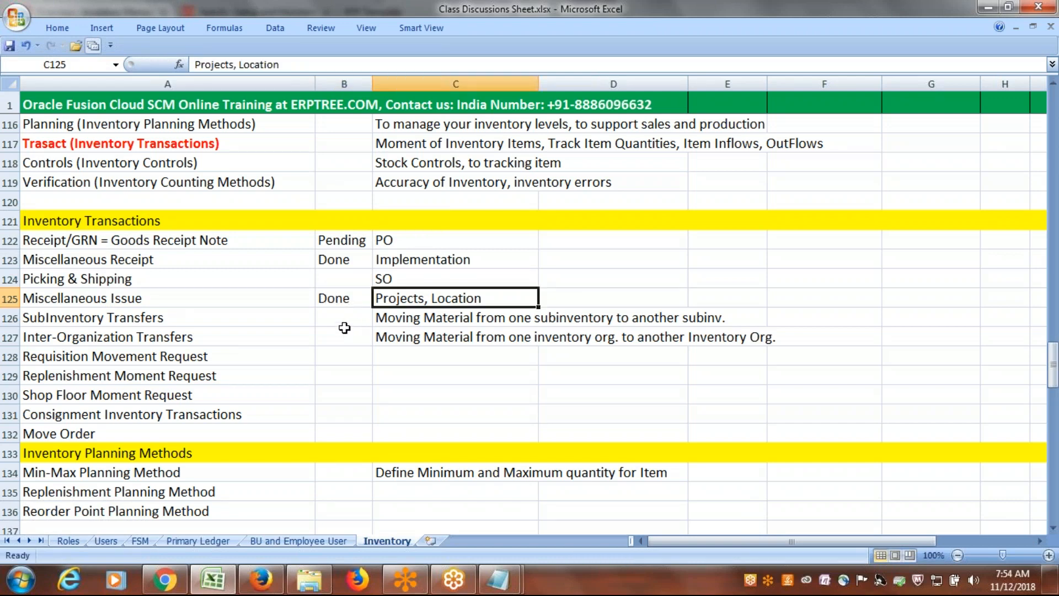
Enter Done beside SubInventory Transfers and Requisition Movement Request in column B, and save the workbook
left_click(345, 327)
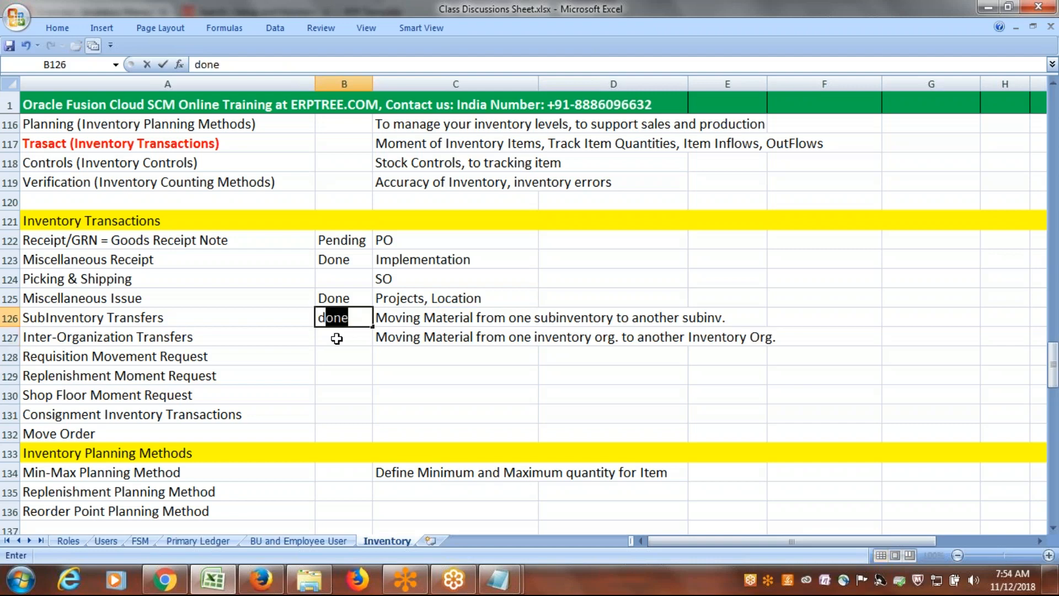
left_click(325, 355)
type("done")
key("Tab")
key("ctrl+s")
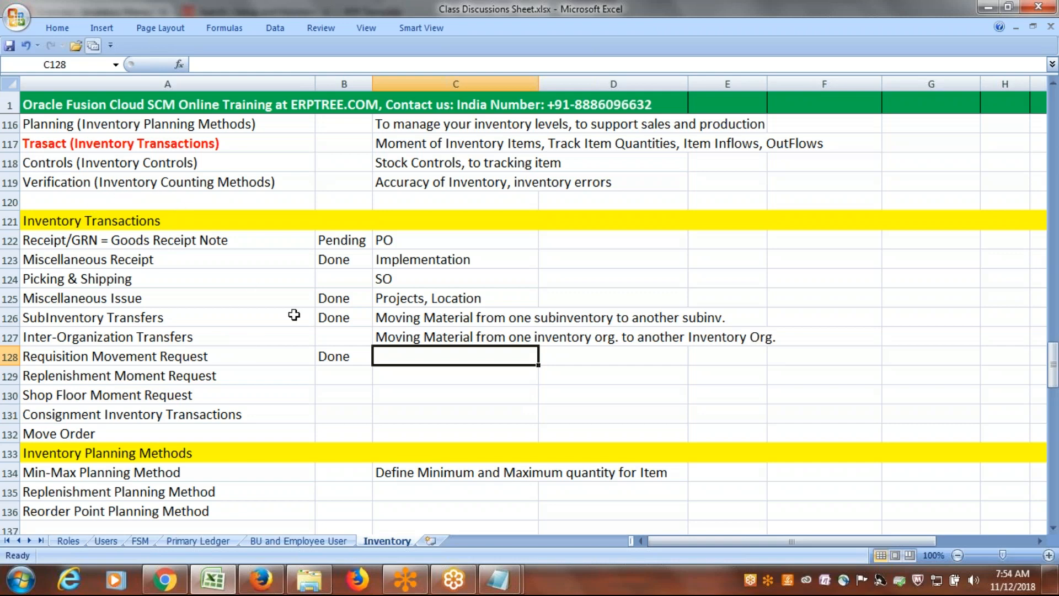
left_click(234, 337)
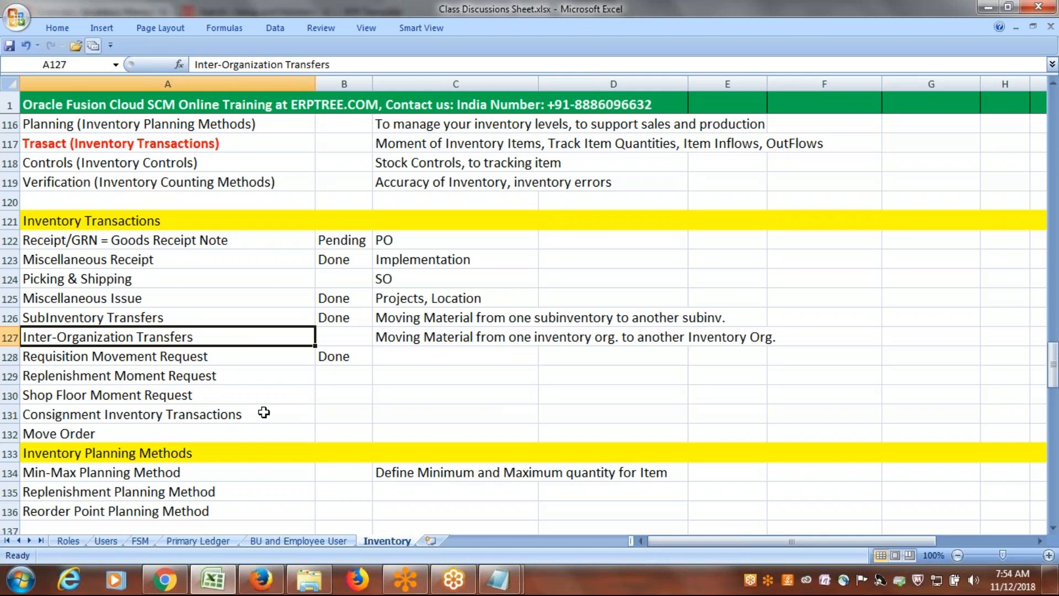
scroll(276, 383, "down", 2)
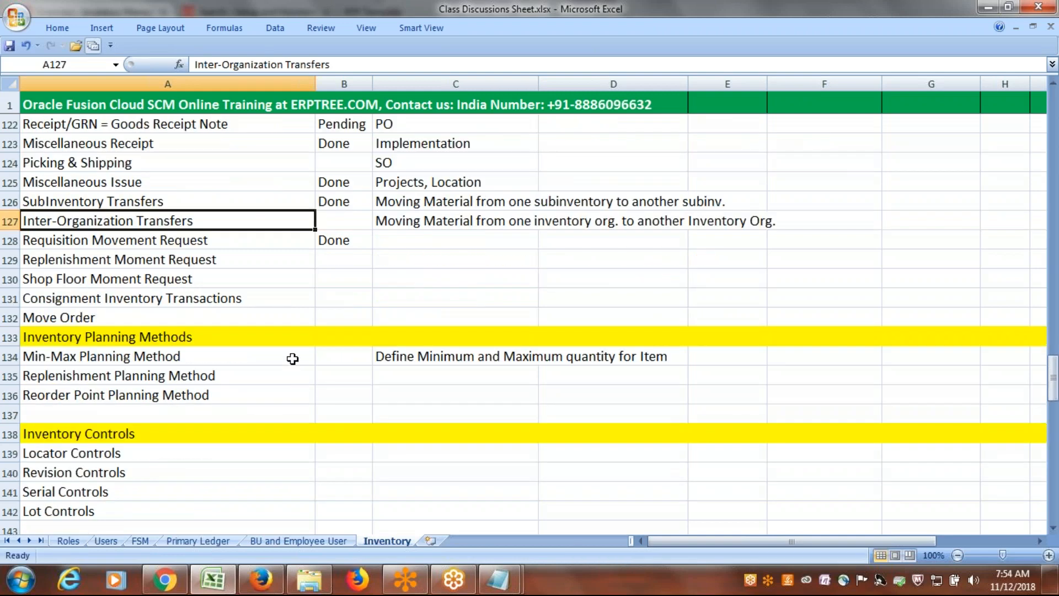